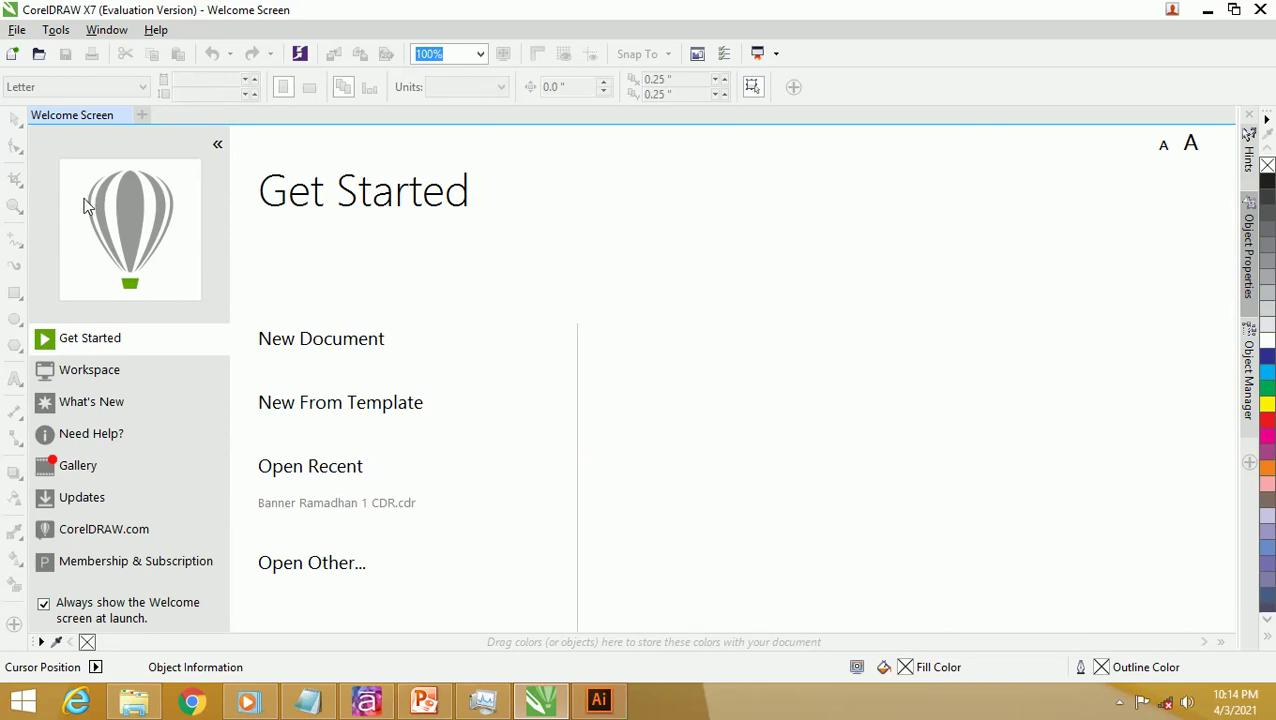
Step: Create a new document 30 cm wide and 10 cm high, in CMYK colour mode at 300 dpi
click(13, 56)
drag(603, 142, 513, 140)
drag(636, 237, 551, 240)
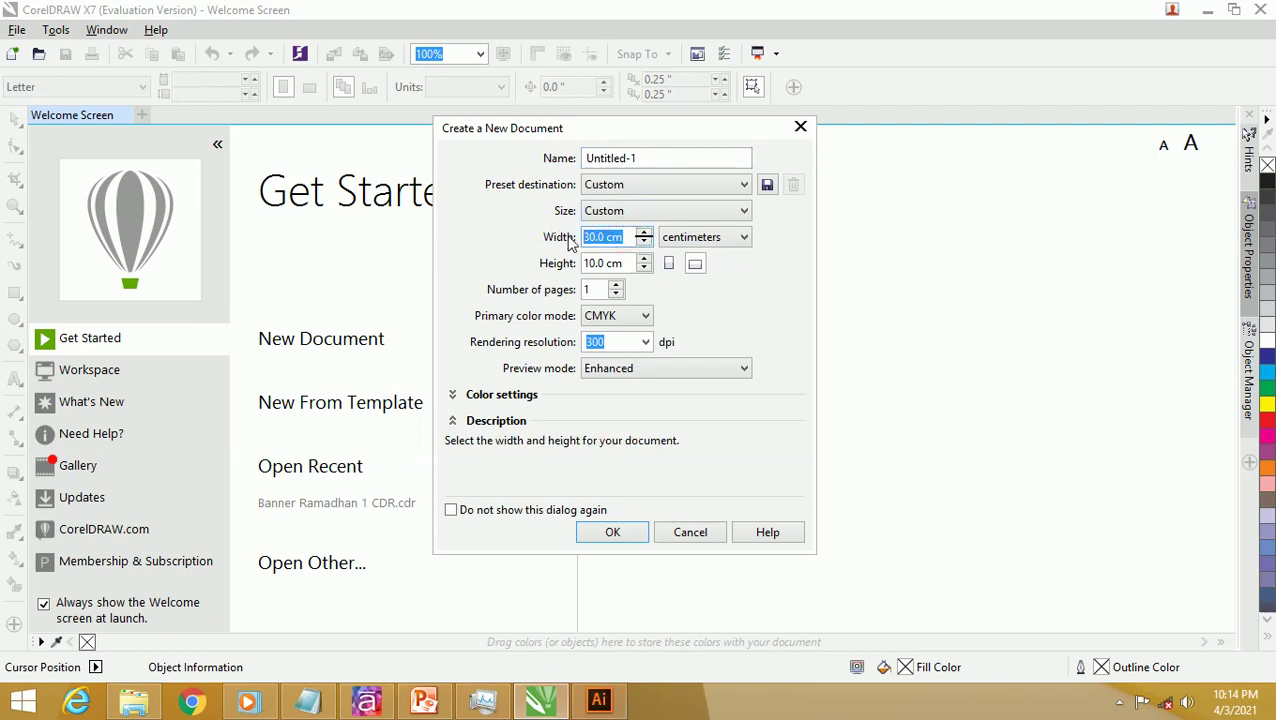
drag(615, 262, 550, 262)
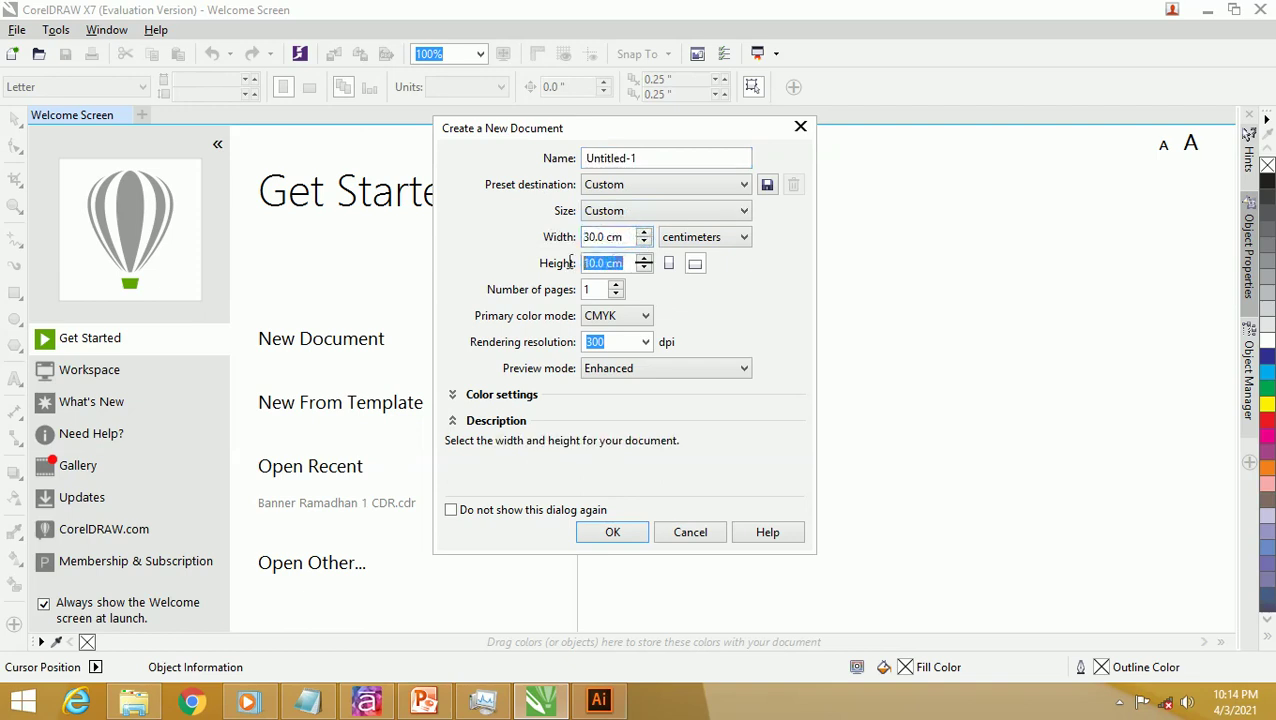
click(692, 238)
click(690, 244)
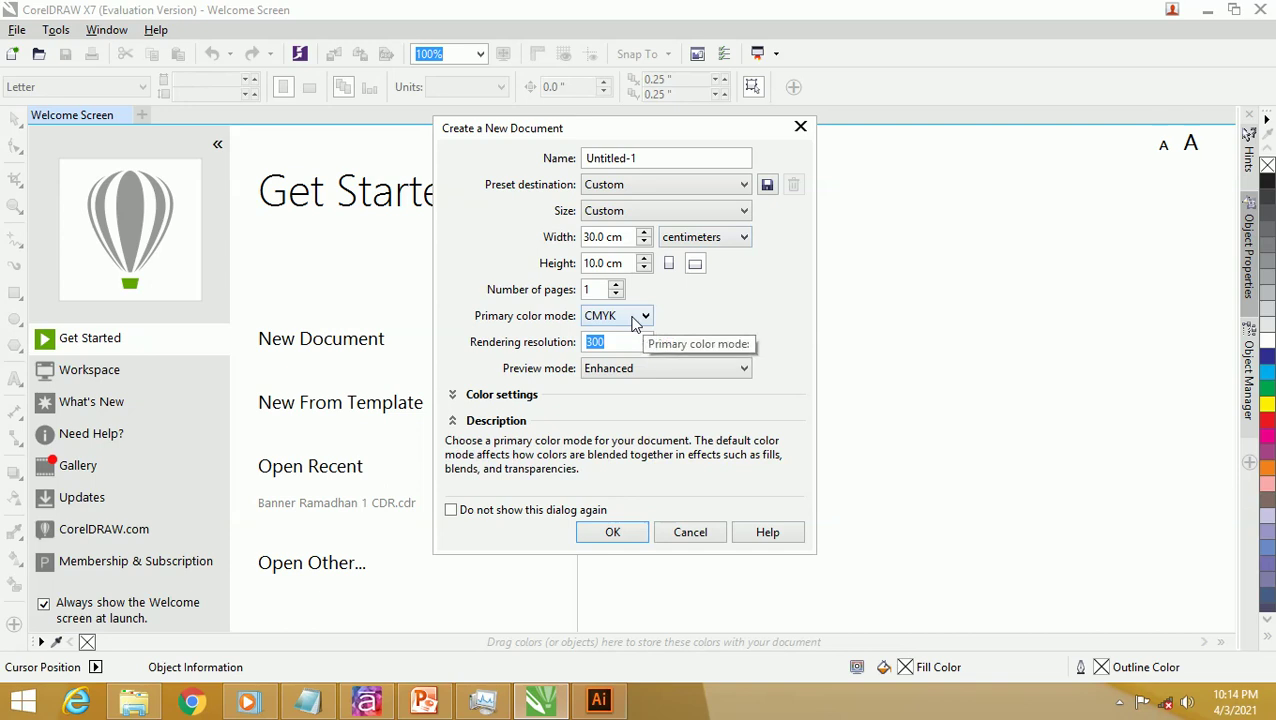
click(607, 342)
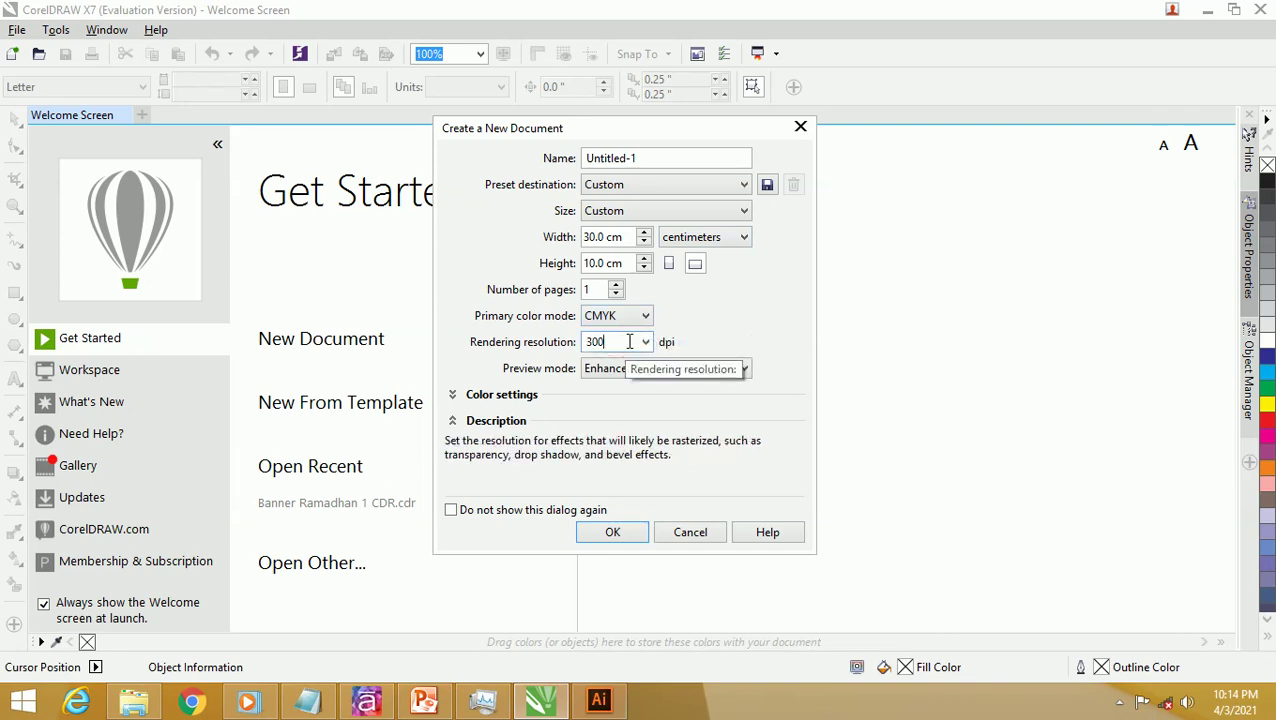
double_click(614, 342)
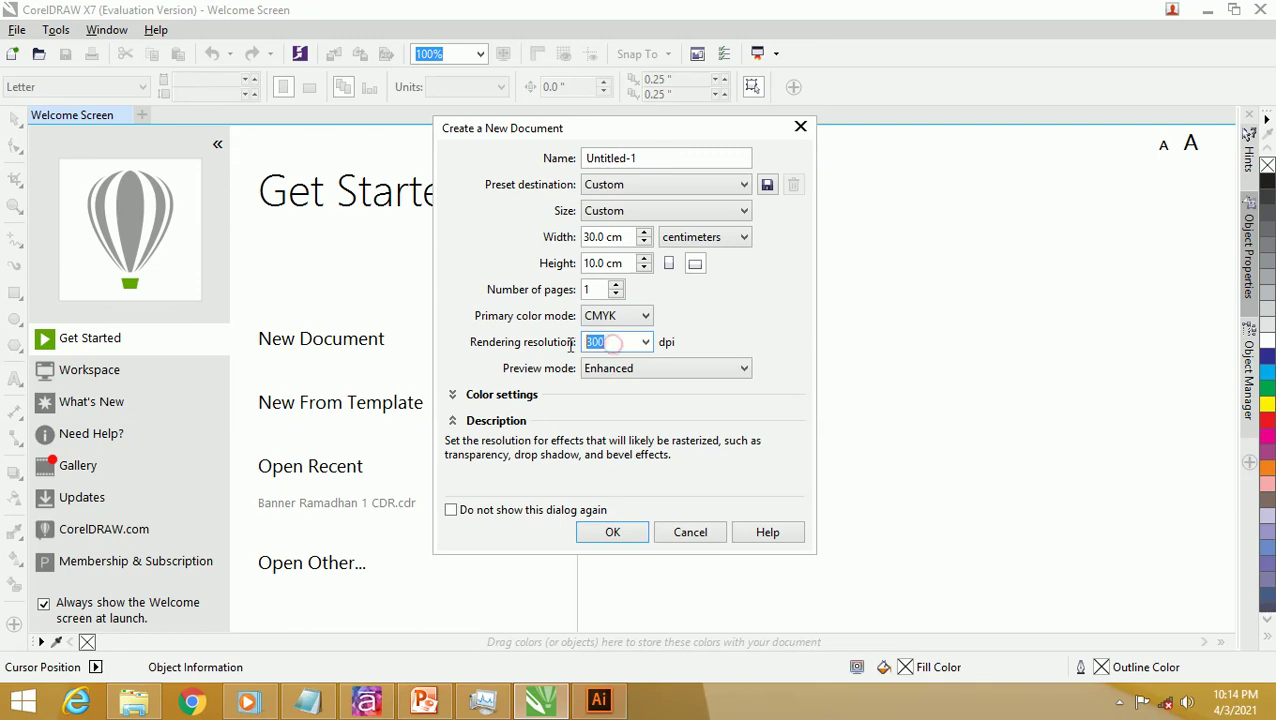
click(609, 531)
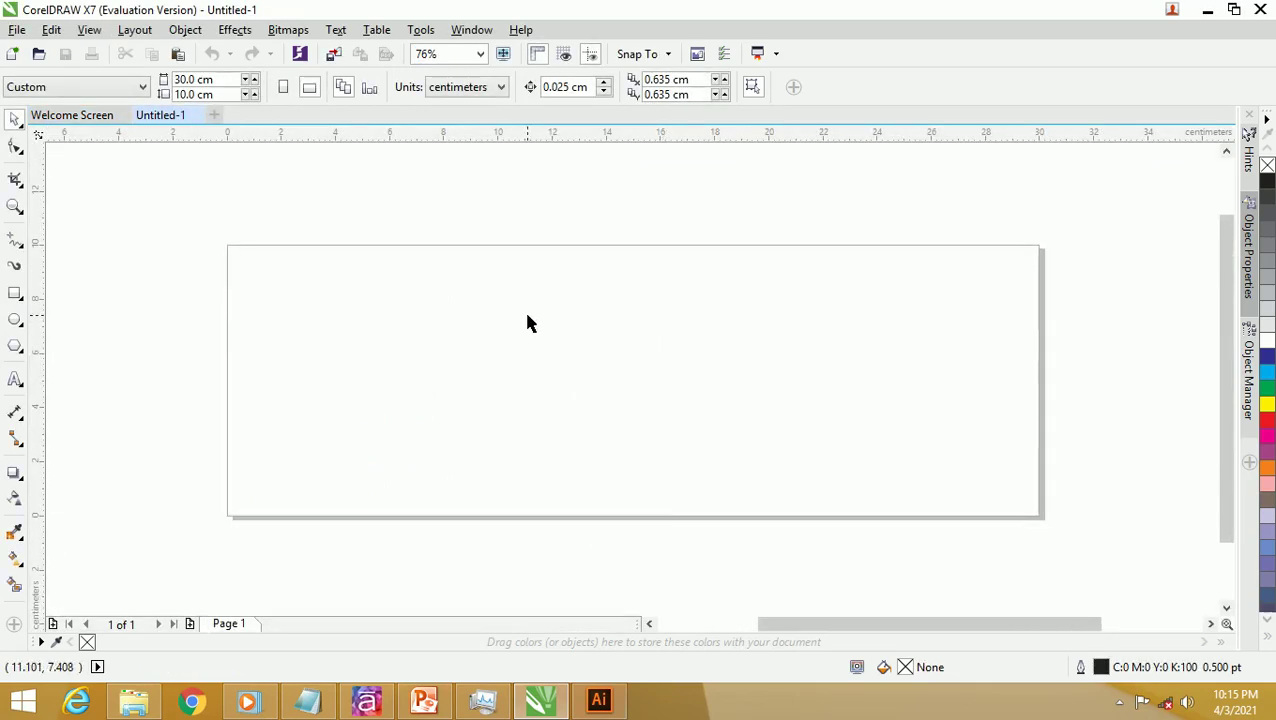
Step: Add a rectangle that matches the full page size, 30 by 10 cm, and deselect it
double_click(15, 295)
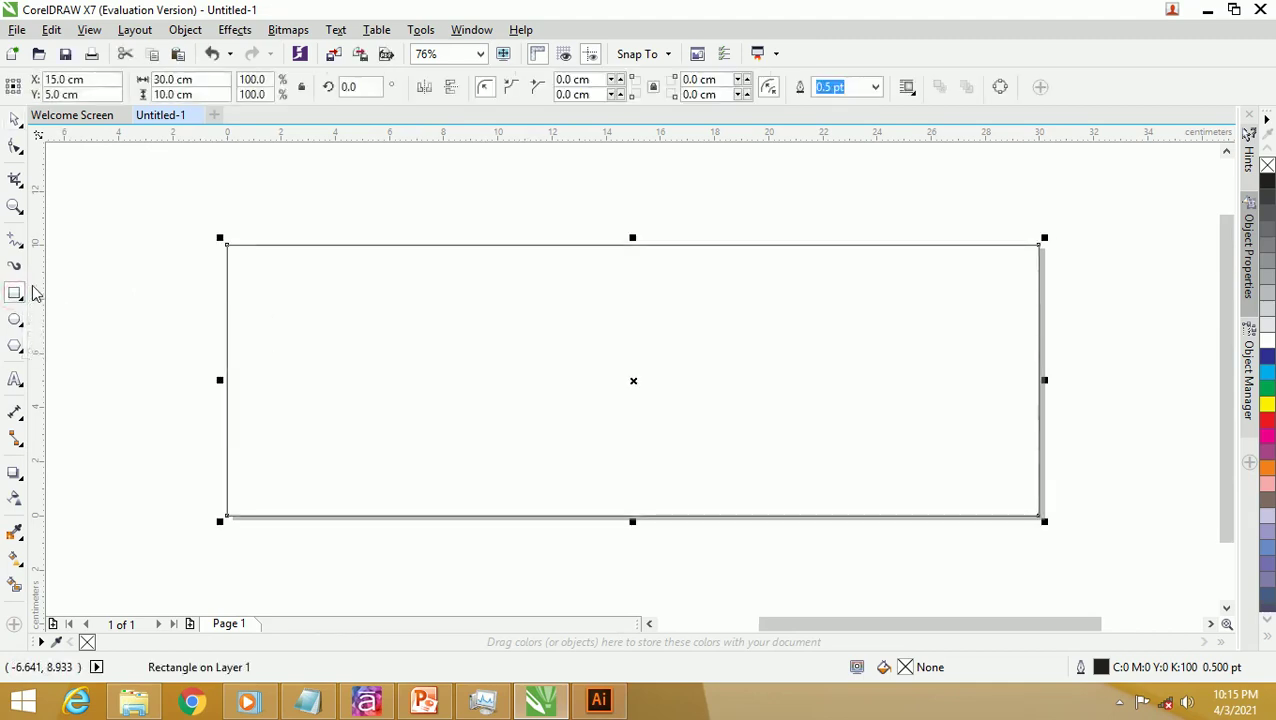
click(15, 119)
click(239, 208)
scroll(240, 205, down, 2)
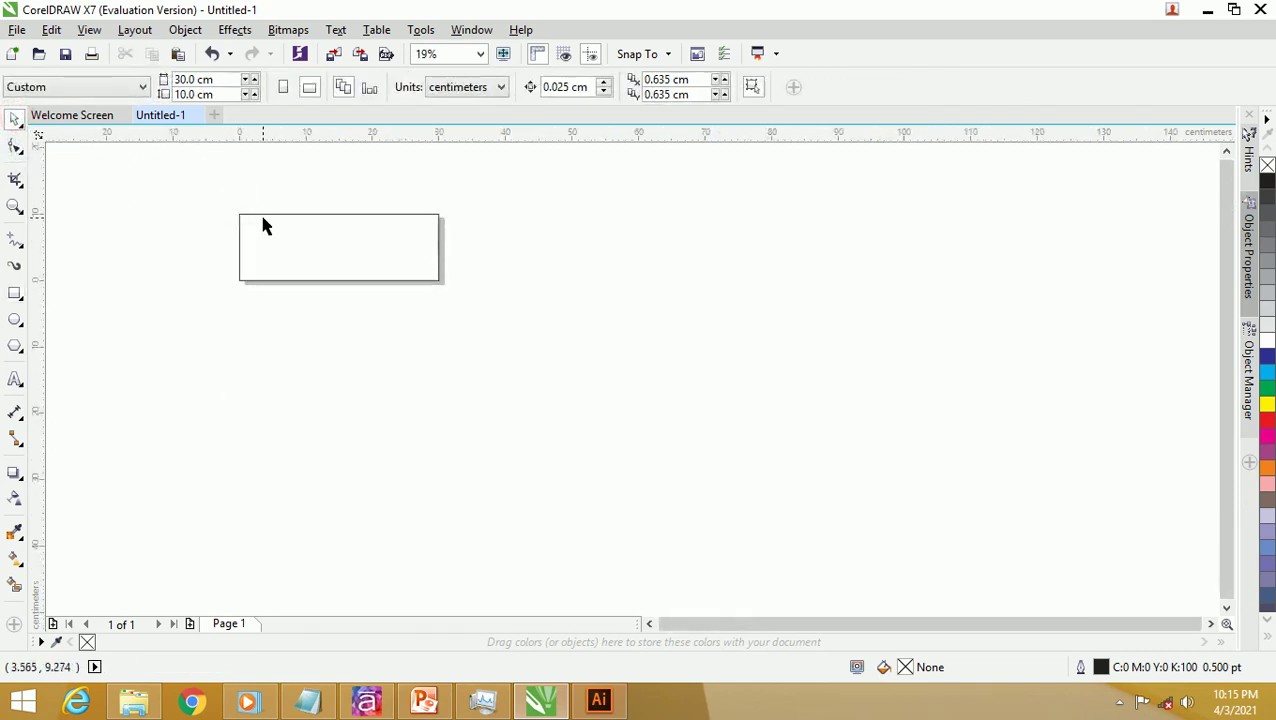
Step: Apply a horizontal linear fountain fill to the rectangle, from its left edge to slightly past its right edge
click(262, 216)
scroll(262, 215, up, 1)
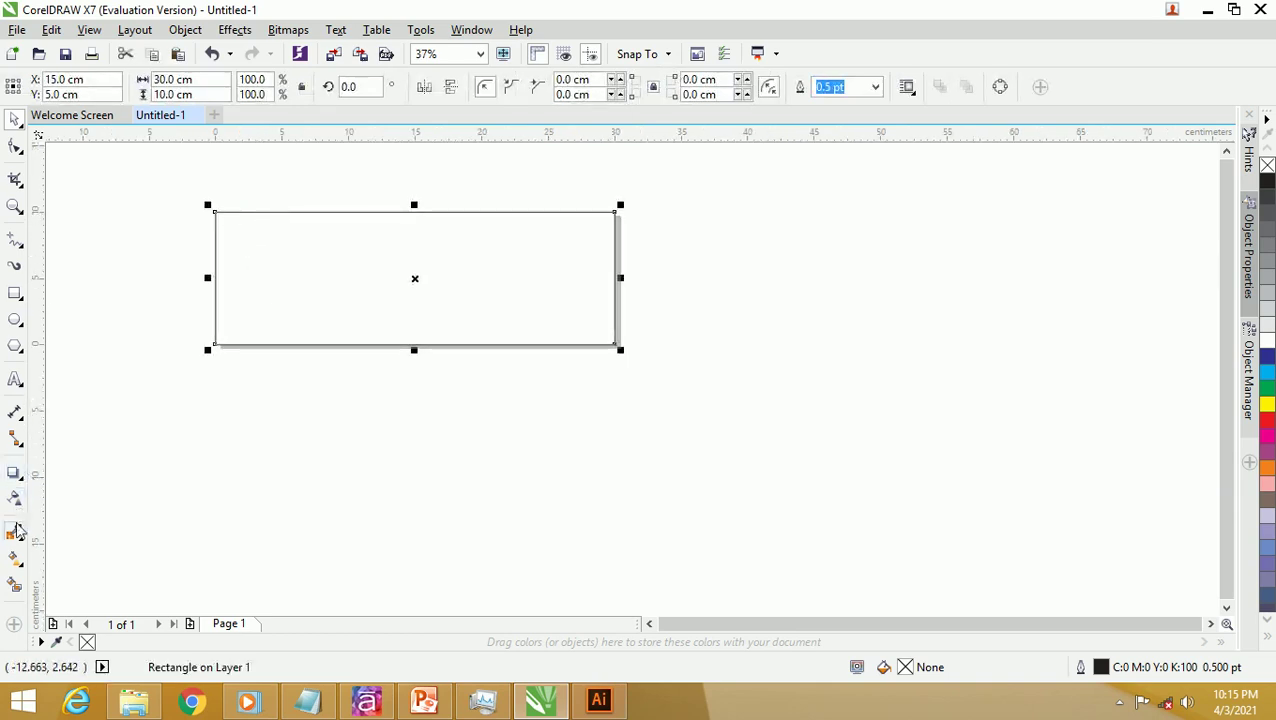
click(16, 558)
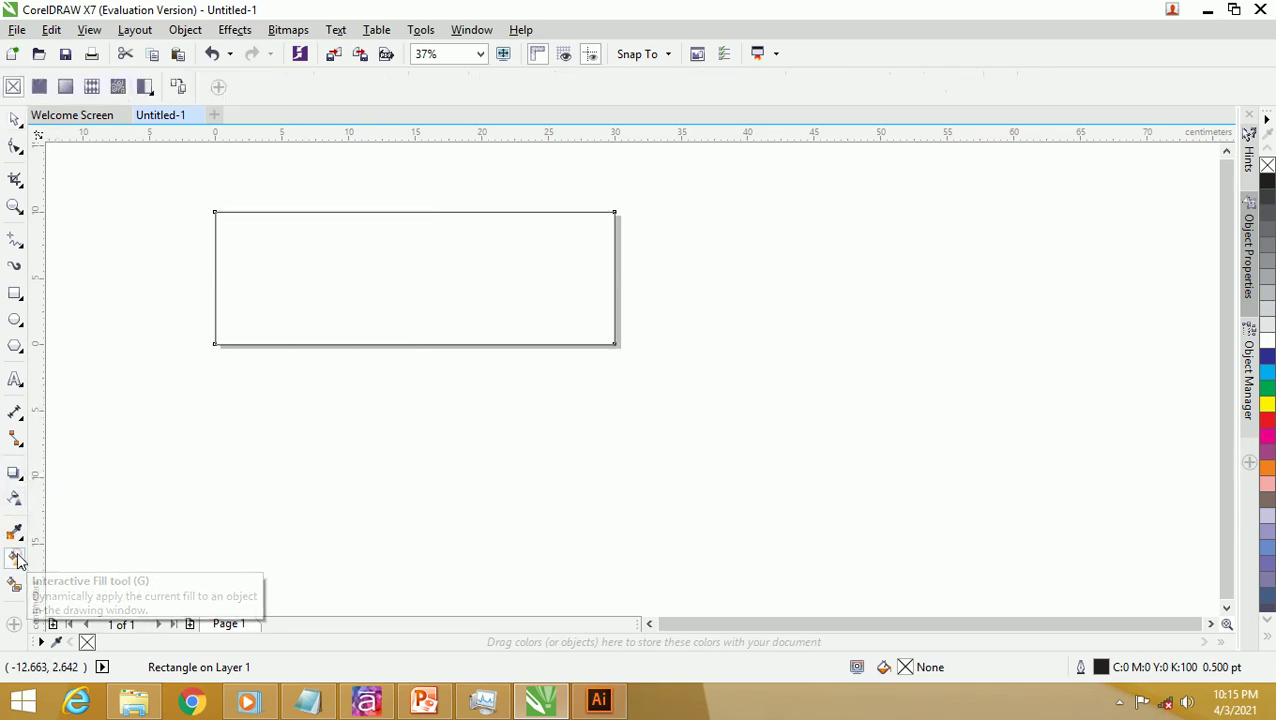
drag(214, 294, 672, 300)
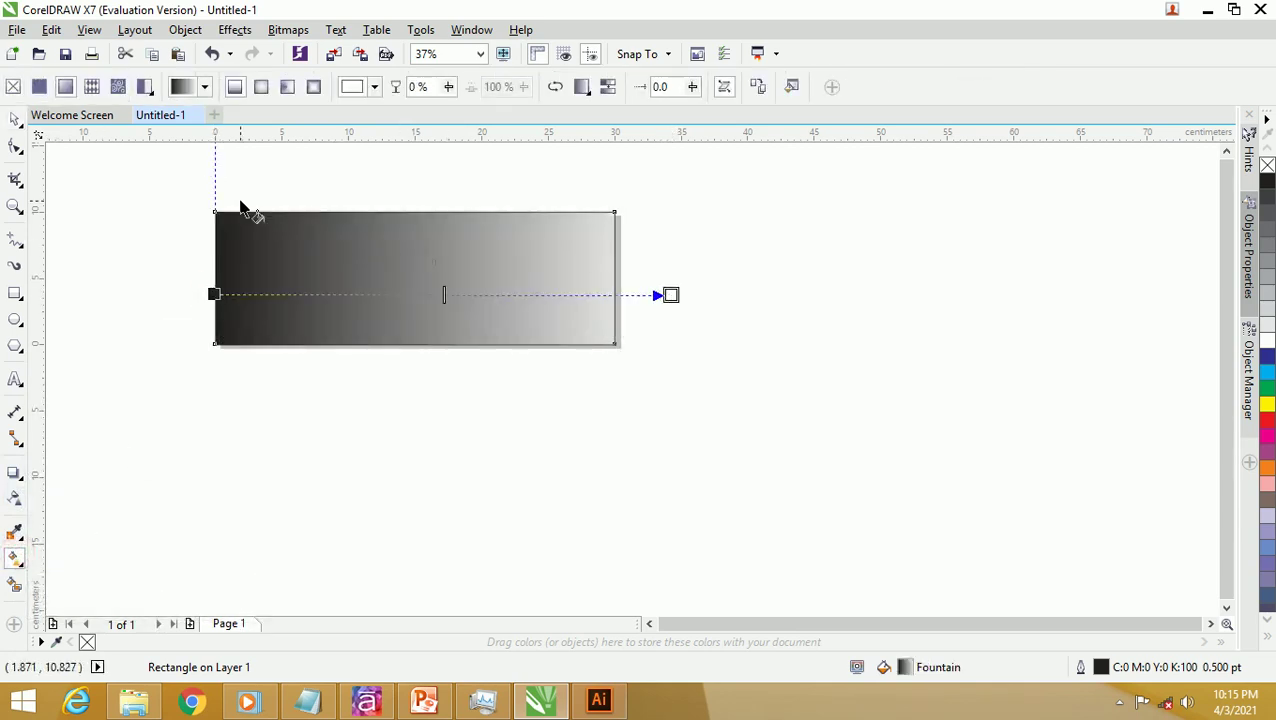
Step: Switch the colour model of the fountain fill's start node to RGB and enter the hex value #3E1E5C
click(213, 294)
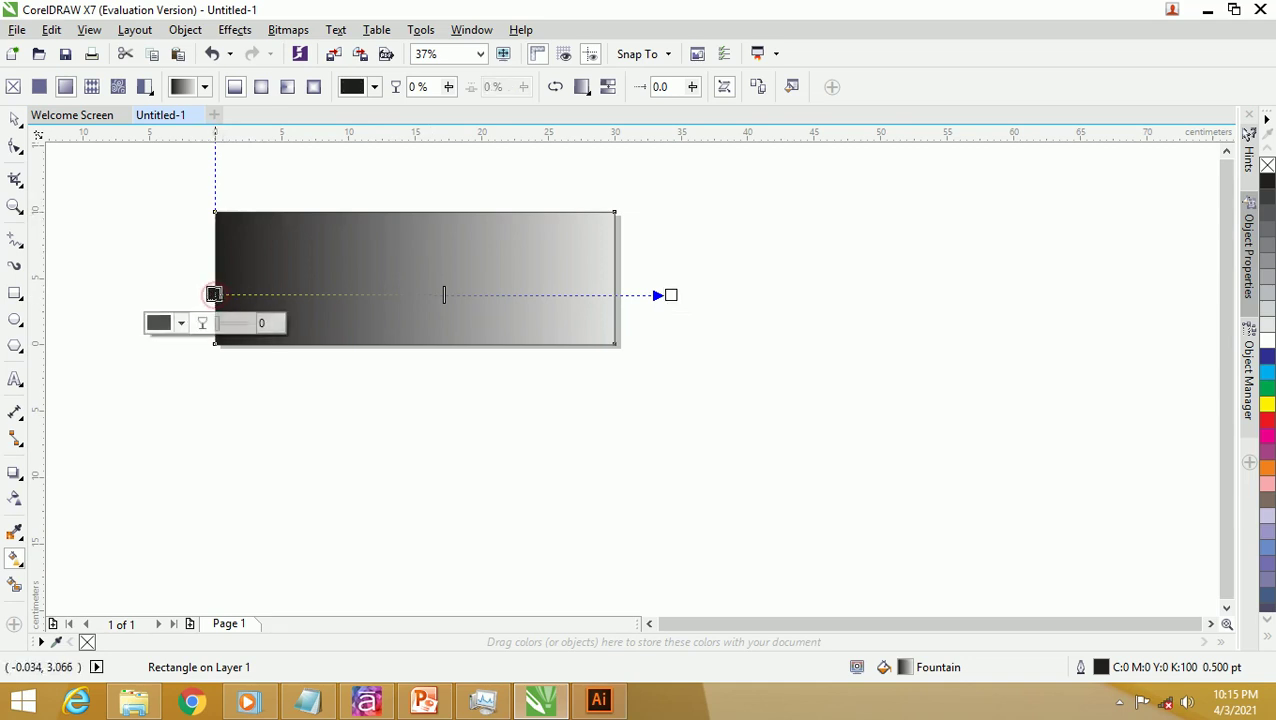
click(182, 325)
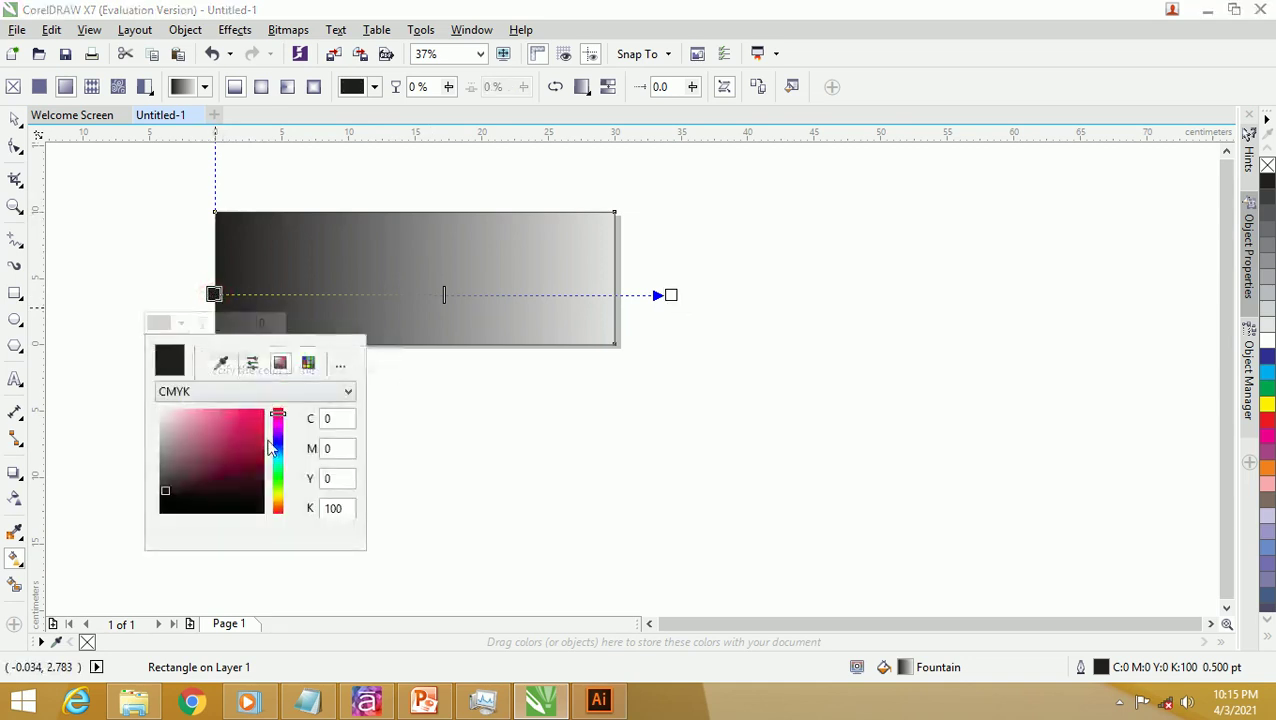
click(297, 401)
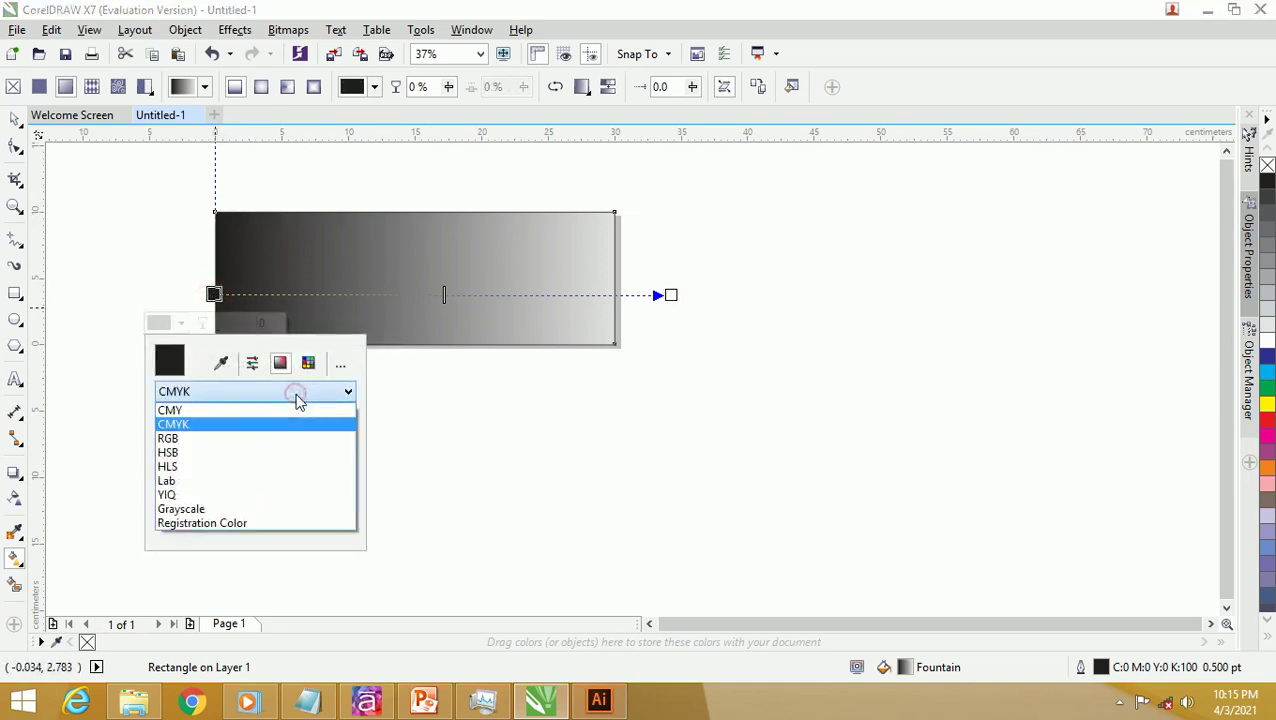
click(288, 438)
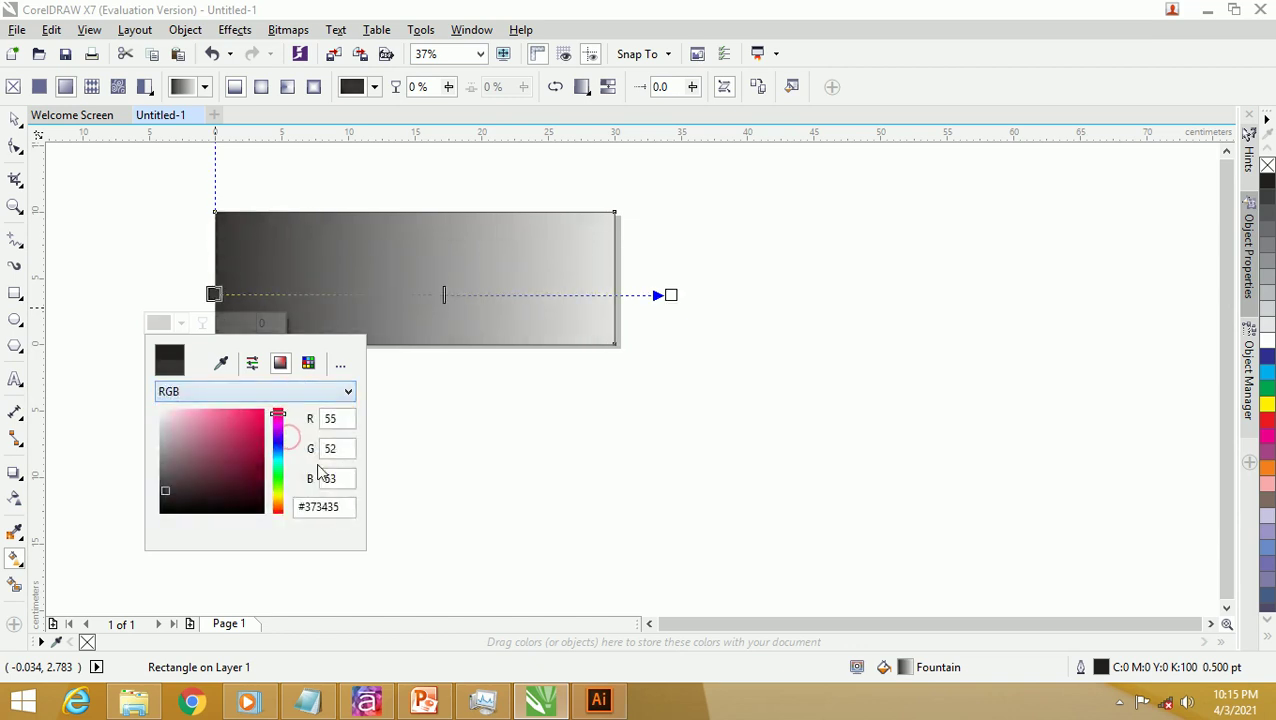
double_click(320, 506)
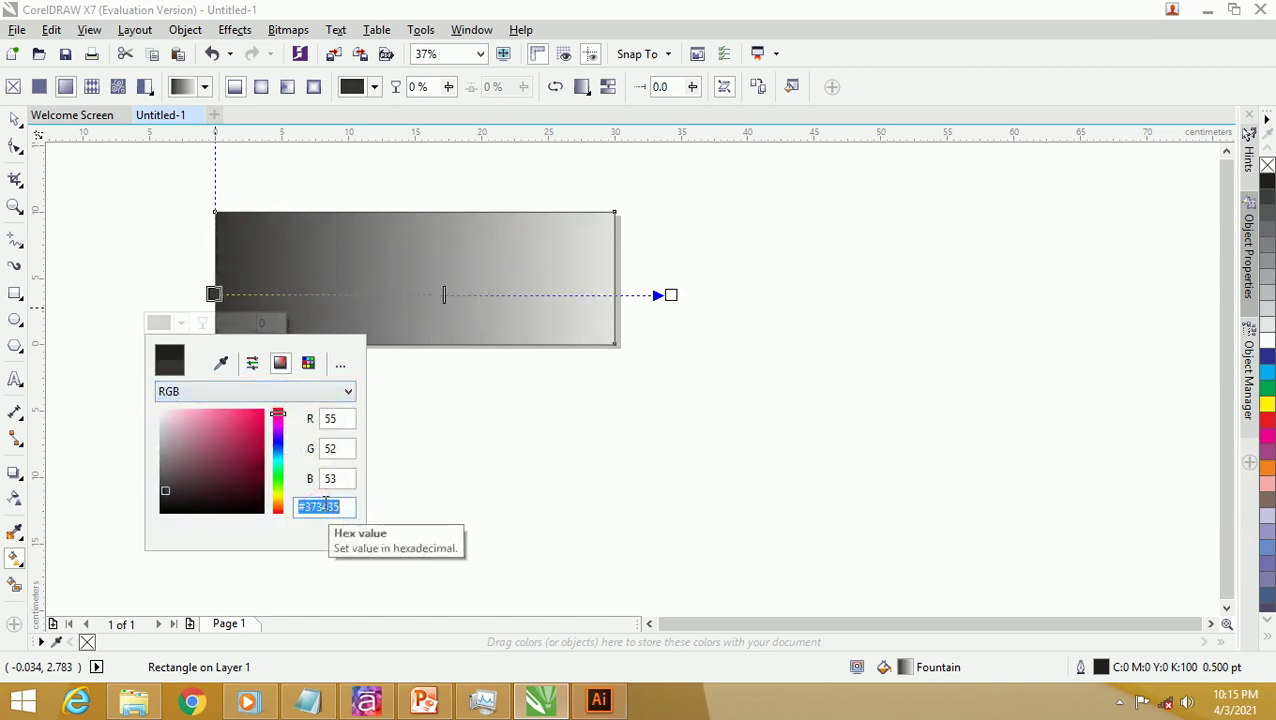
text(3E1E5C)
click(298, 507)
text(#)
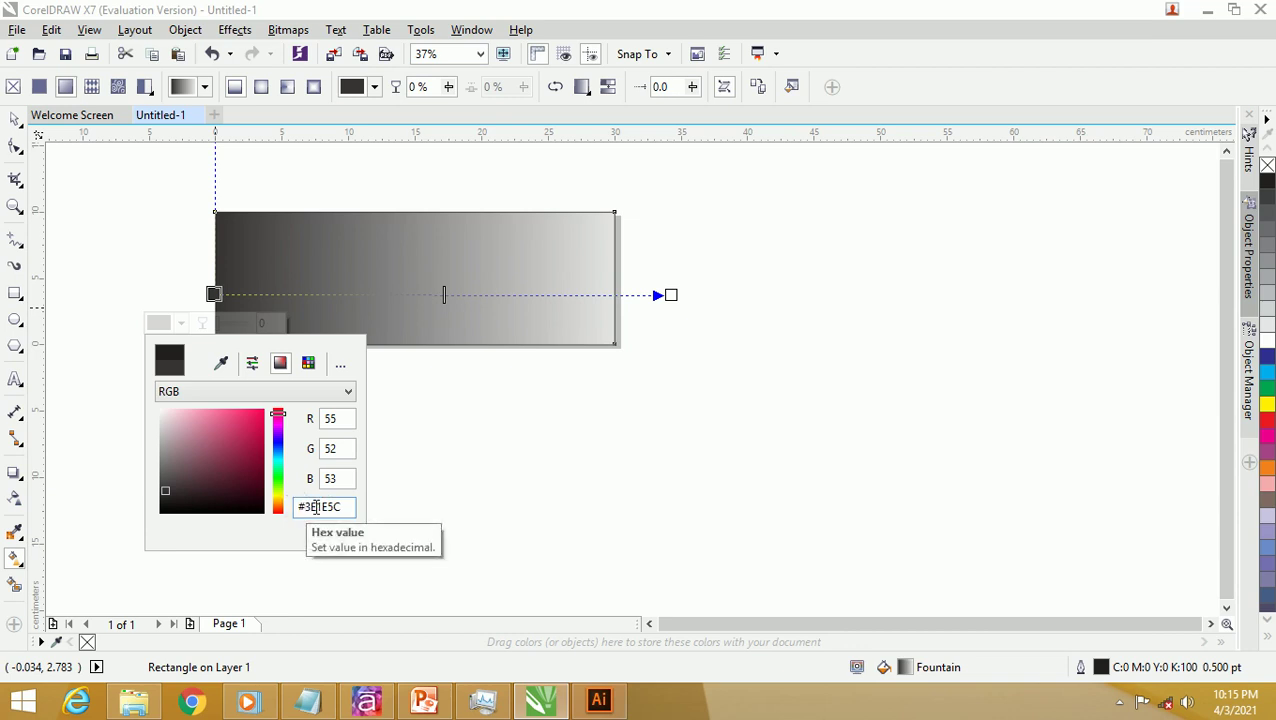
key(Return)
Step: Apply dark purple #3C1D59 to the start node by picking it in the colour field
double_click(334, 478)
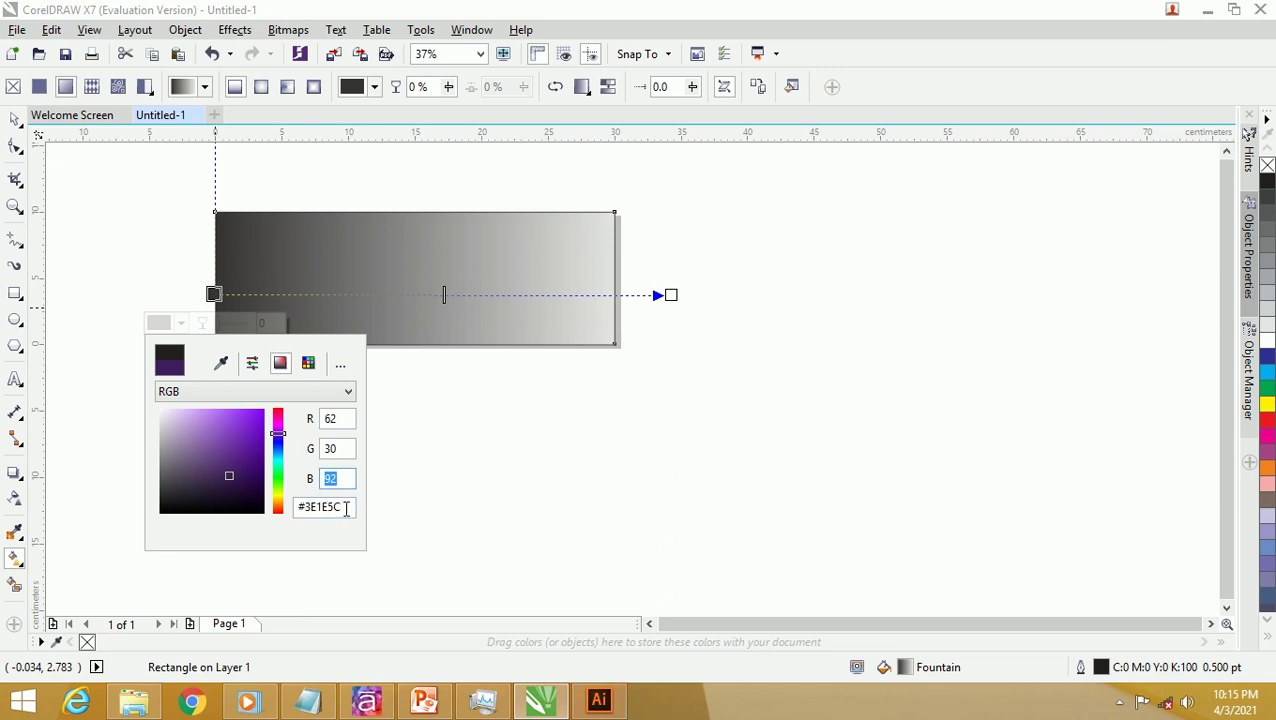
double_click(336, 507)
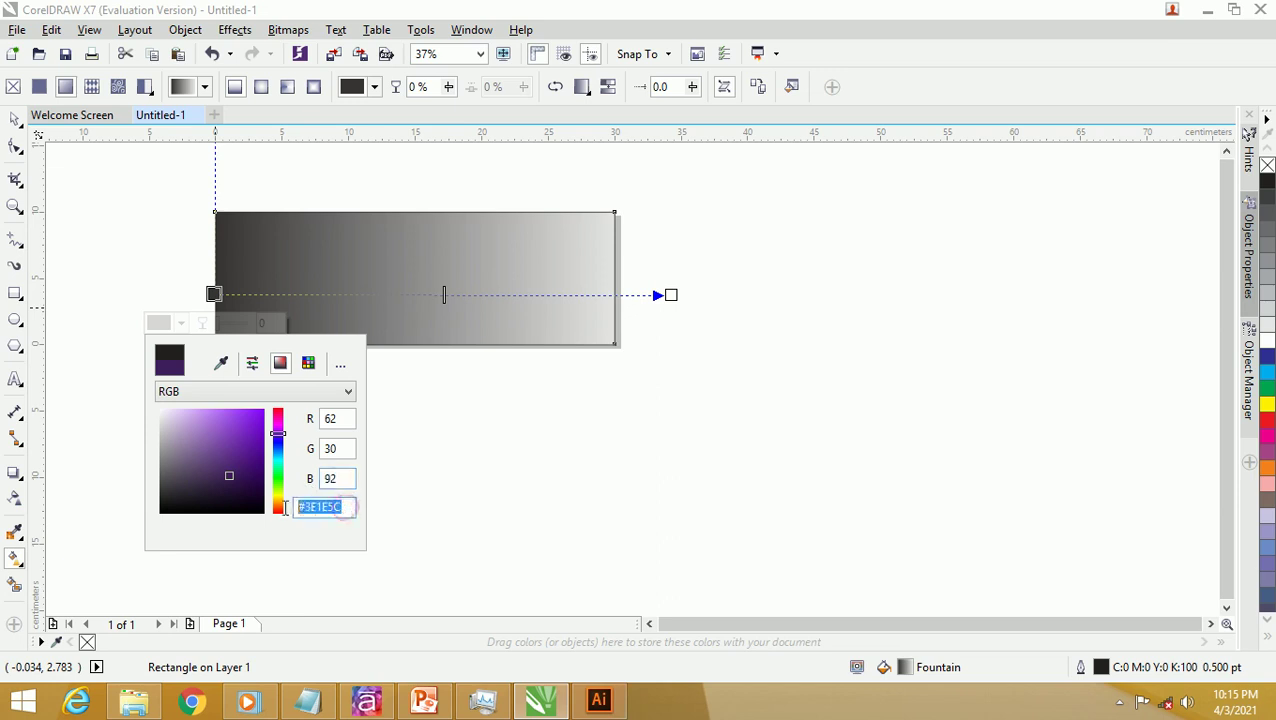
click(345, 508)
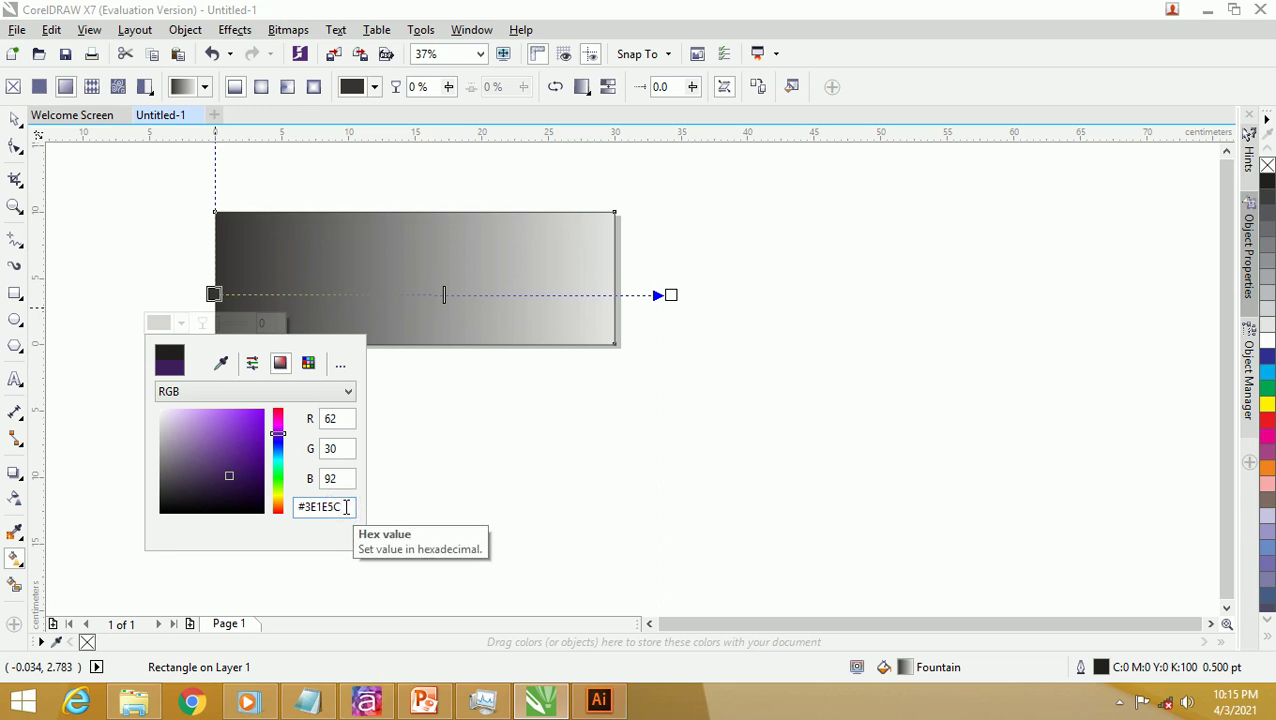
click(230, 478)
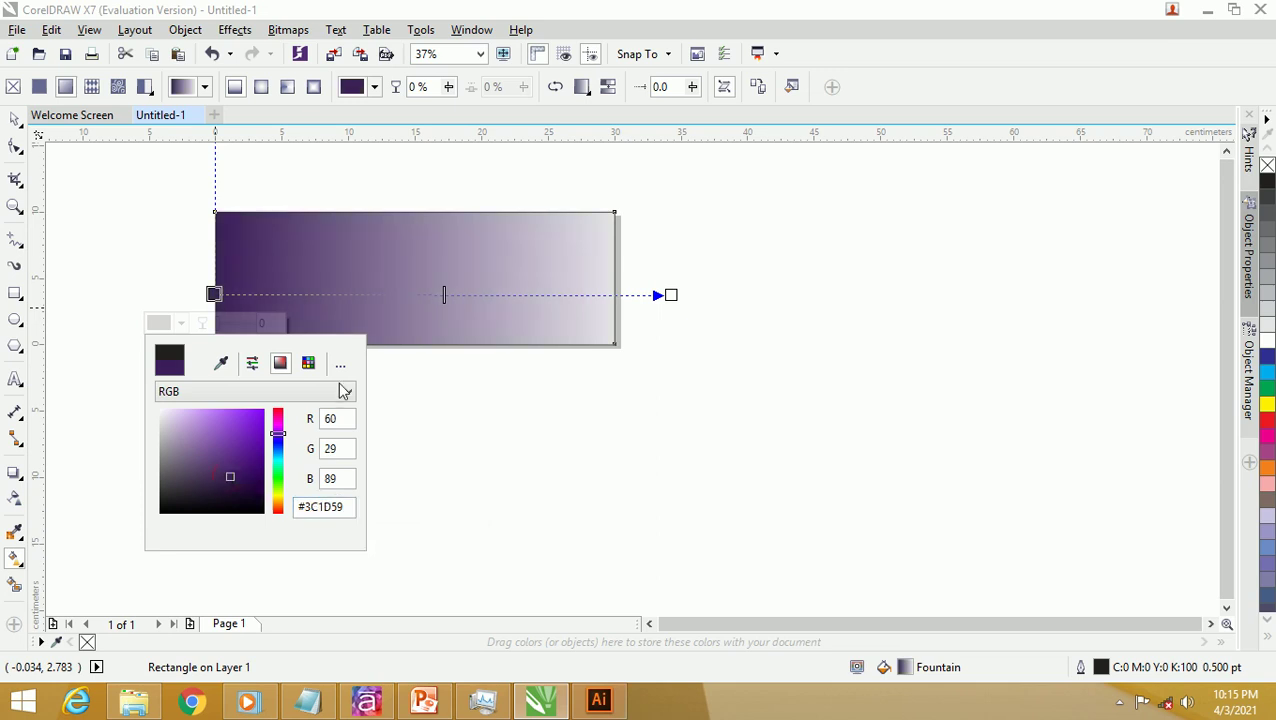
Step: Switch the start node's colour model to CMYK for comparison and return it to RGB
click(305, 392)
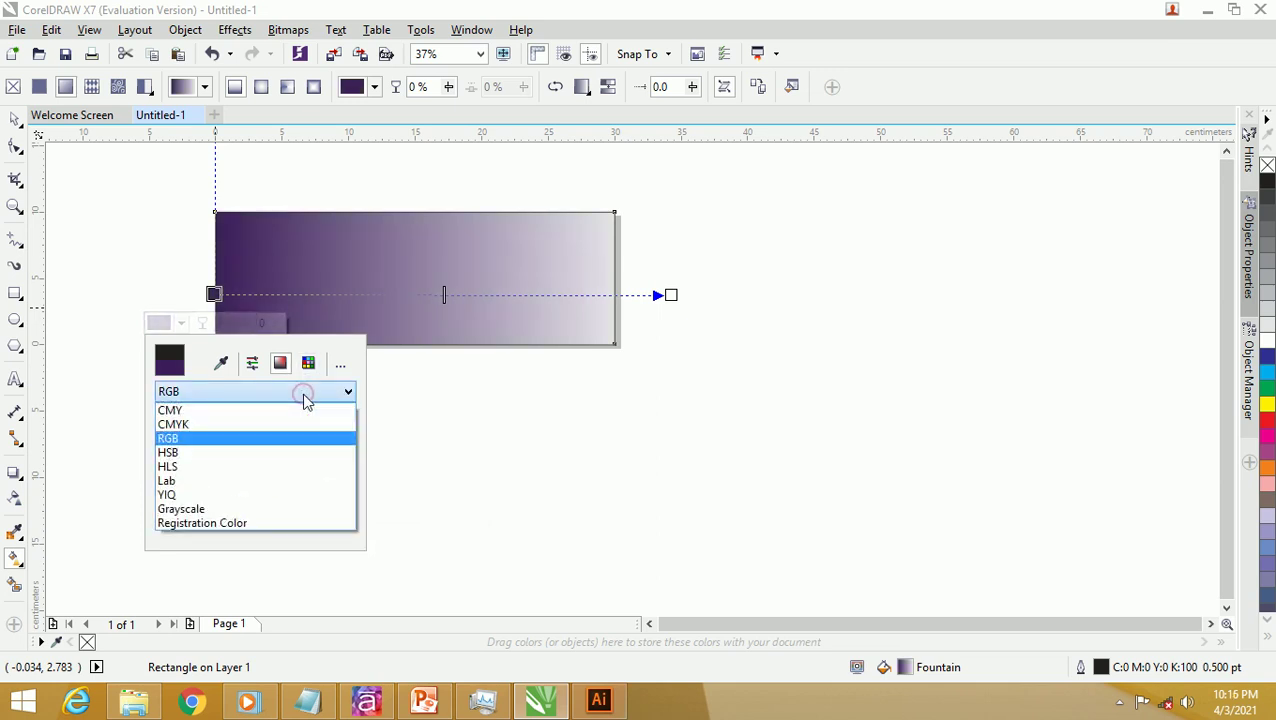
click(305, 422)
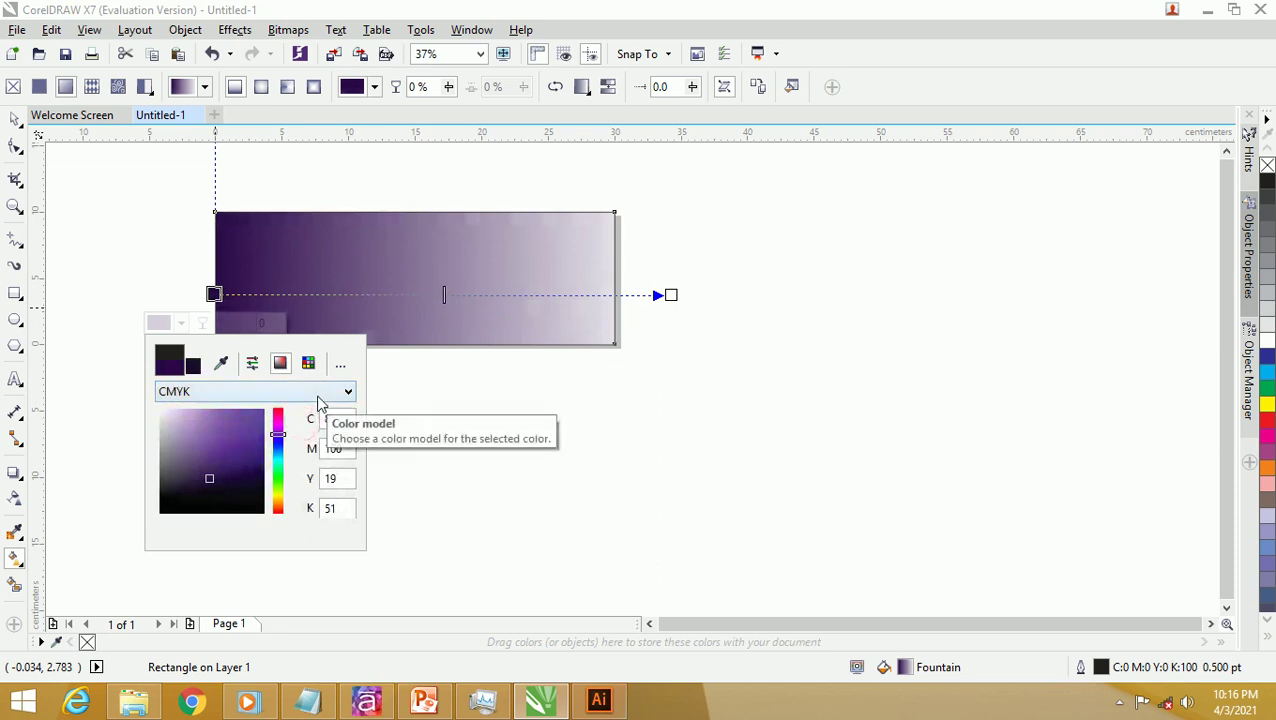
click(319, 398)
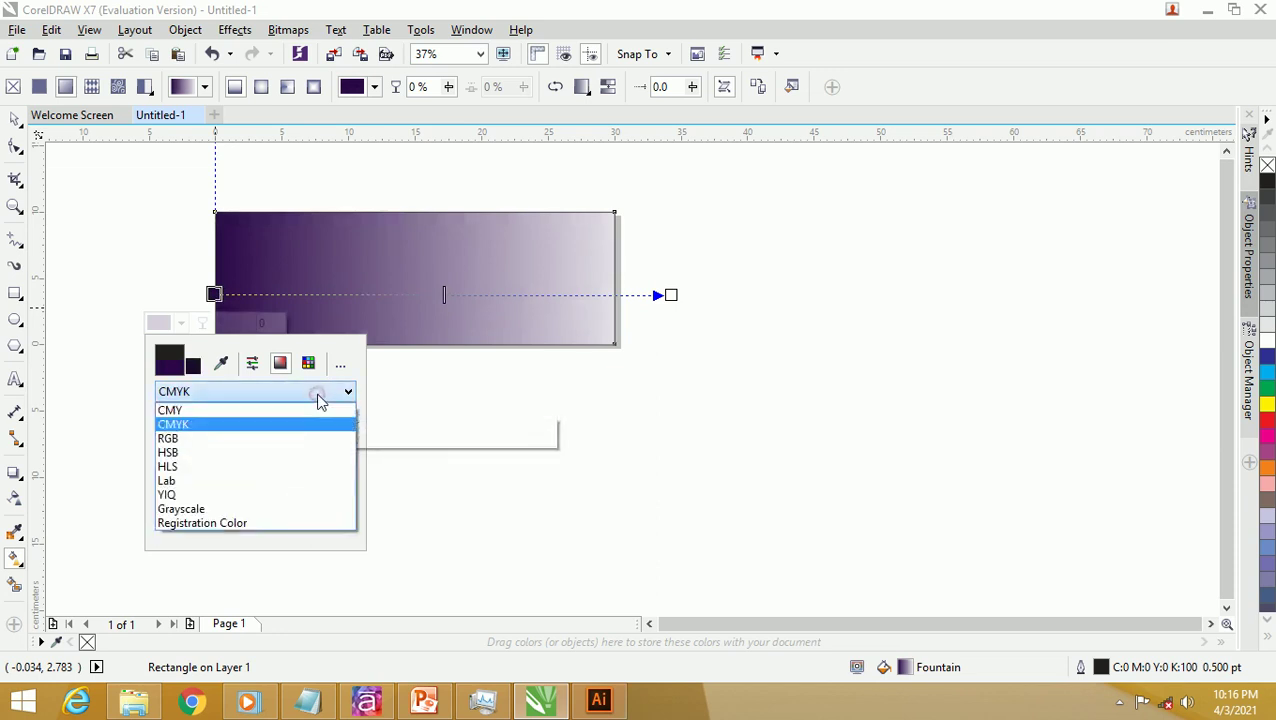
click(313, 438)
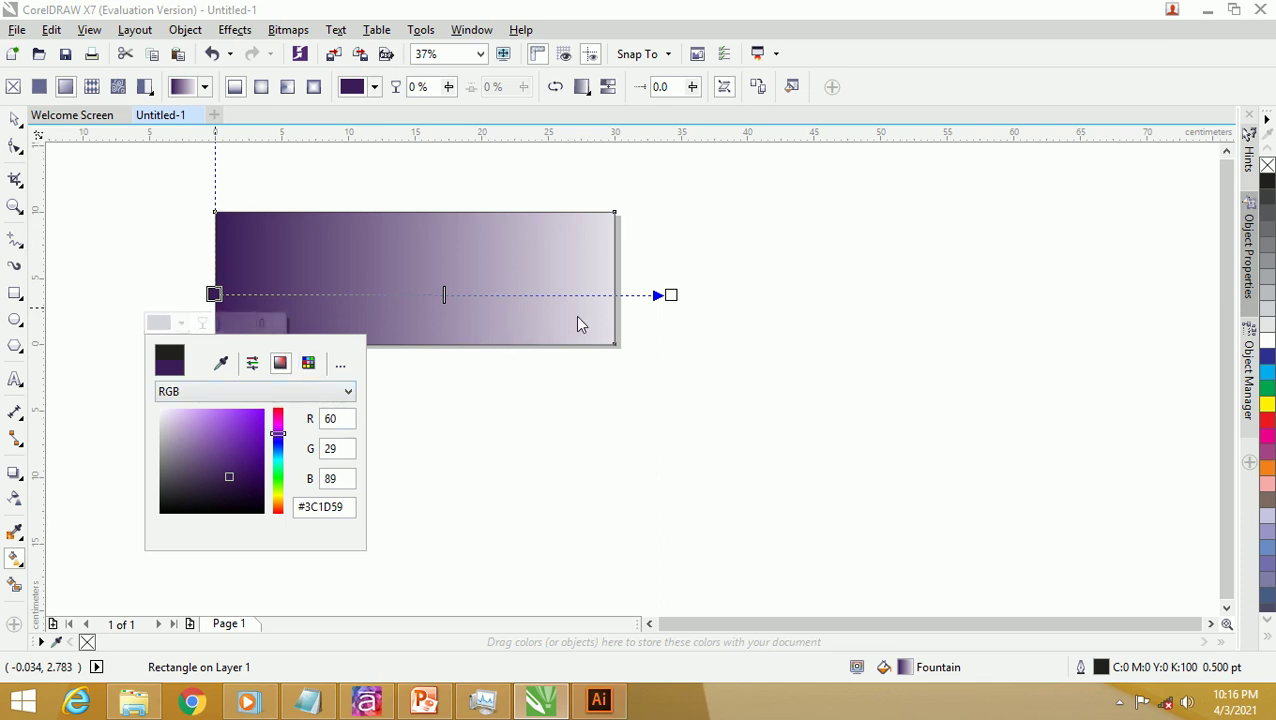
Step: Set the fountain fill's end node to RGB hex #3E1E5C and apply the purple by picking #3F1E5E in the colour field
click(670, 296)
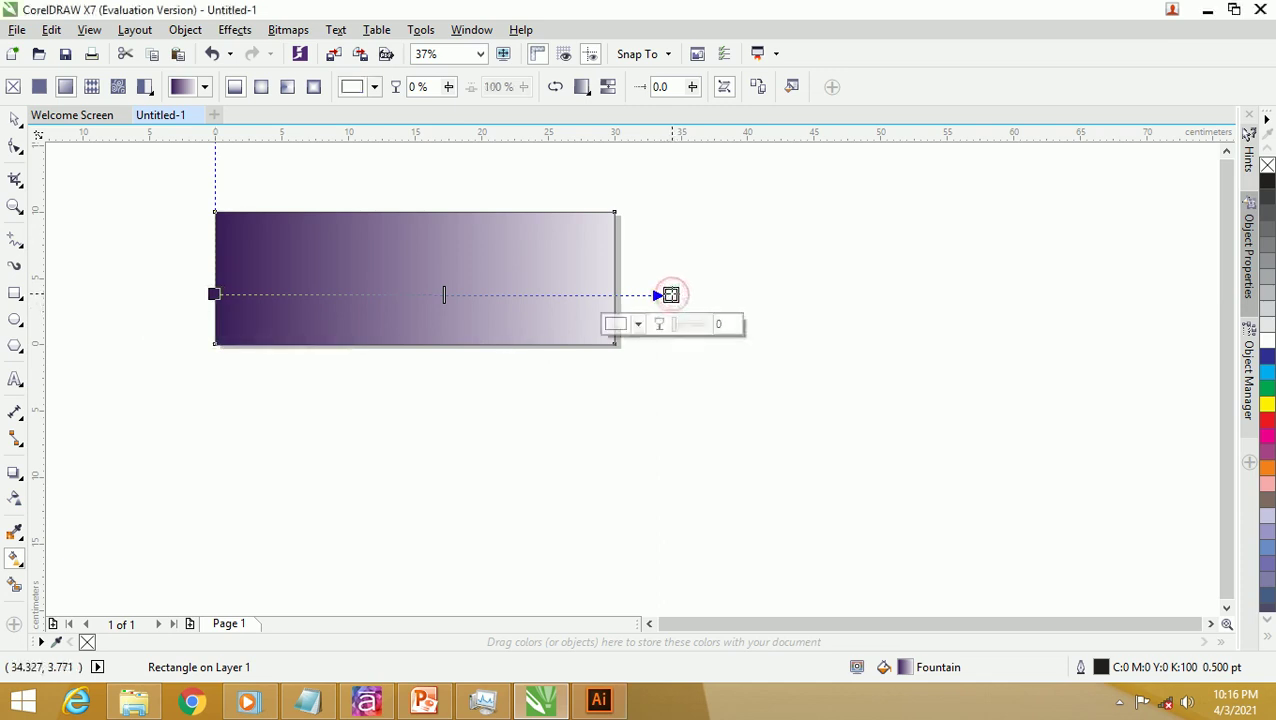
click(638, 324)
click(709, 393)
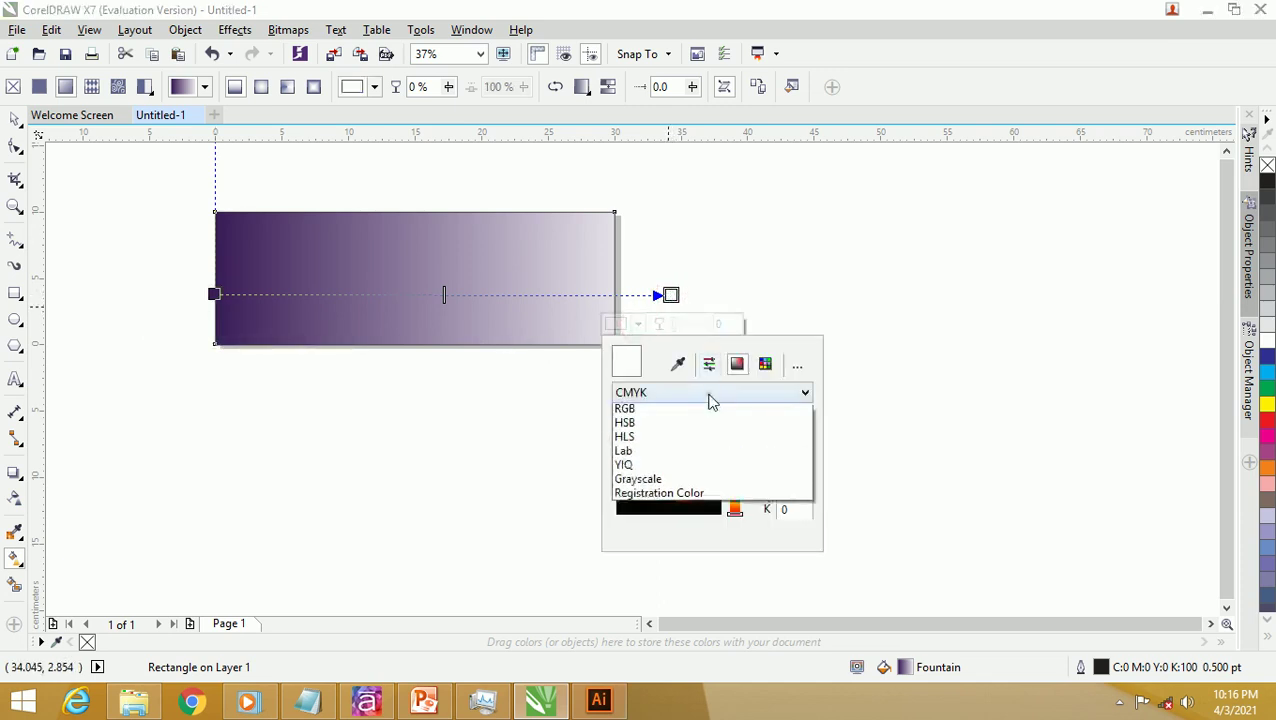
click(681, 440)
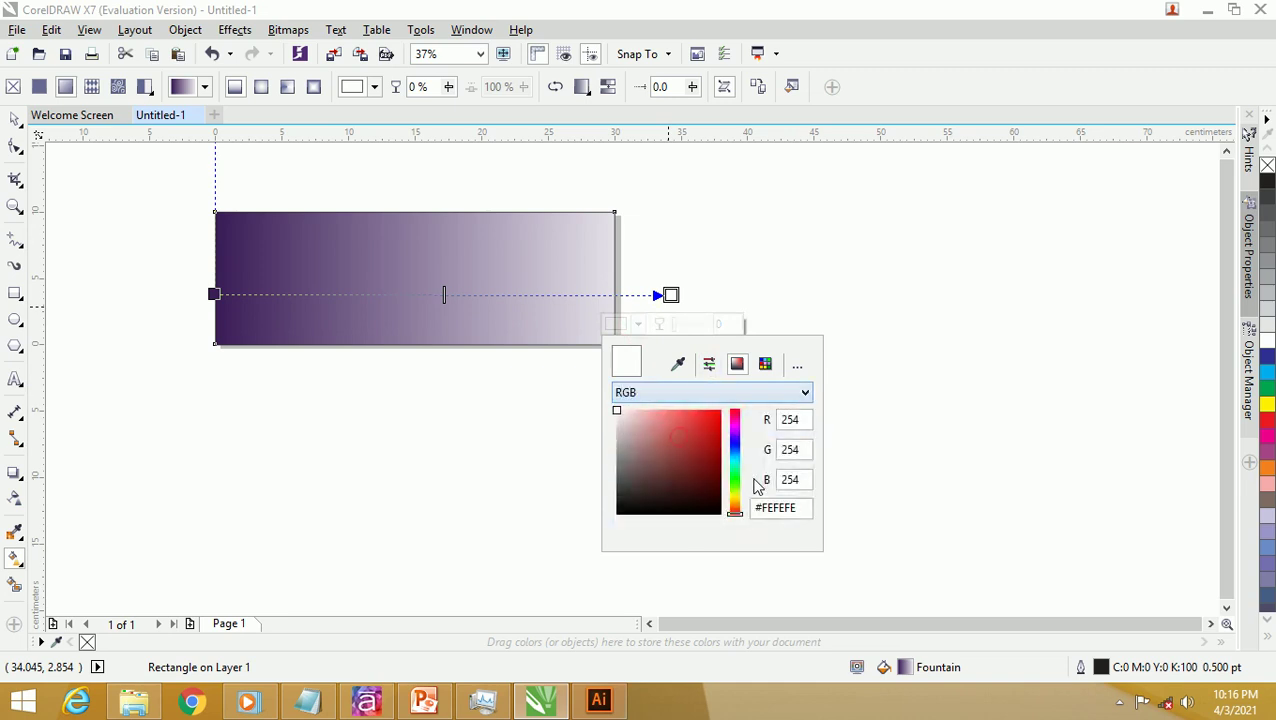
double_click(769, 507)
text(3E1E5C)
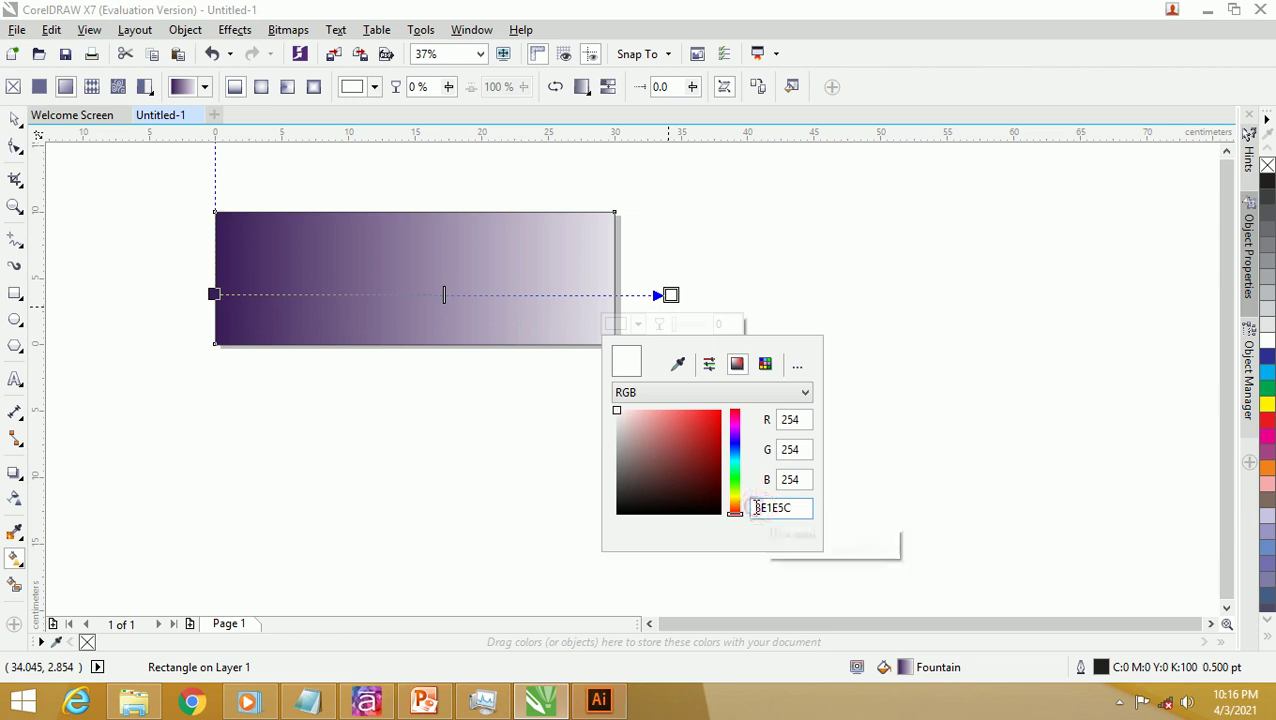
click(755, 507)
text(#)
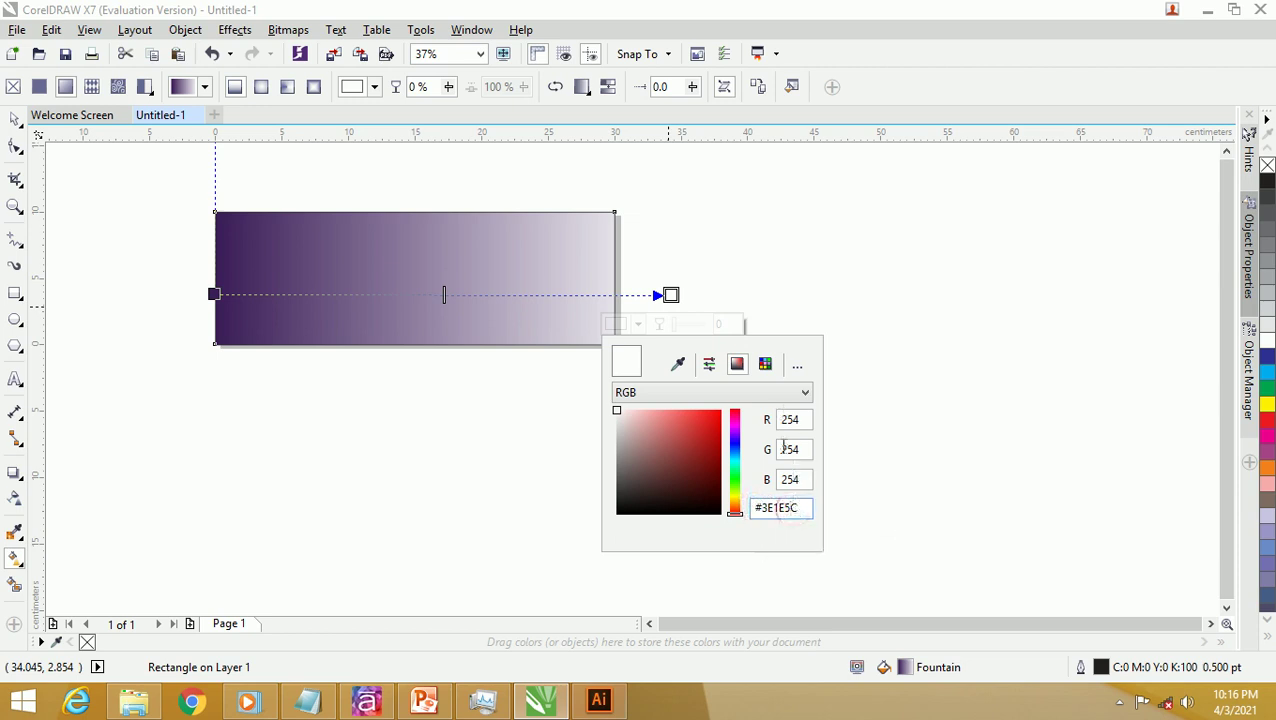
key(Return)
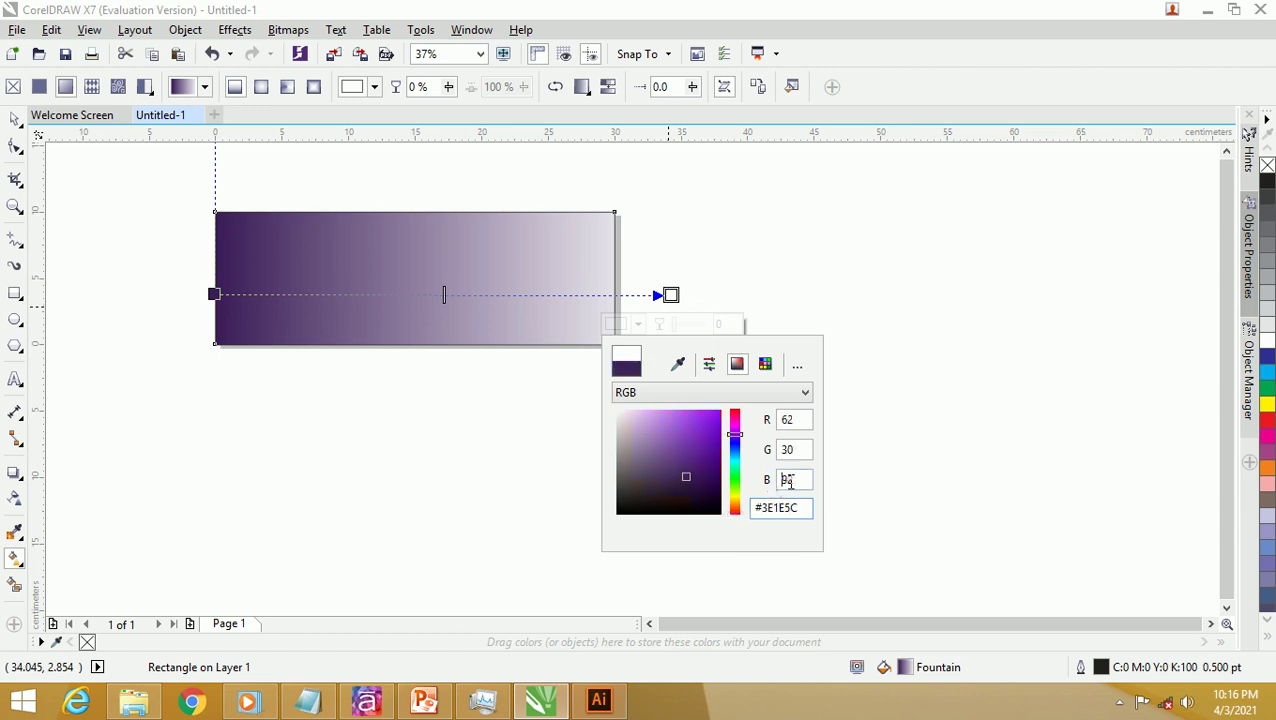
click(686, 475)
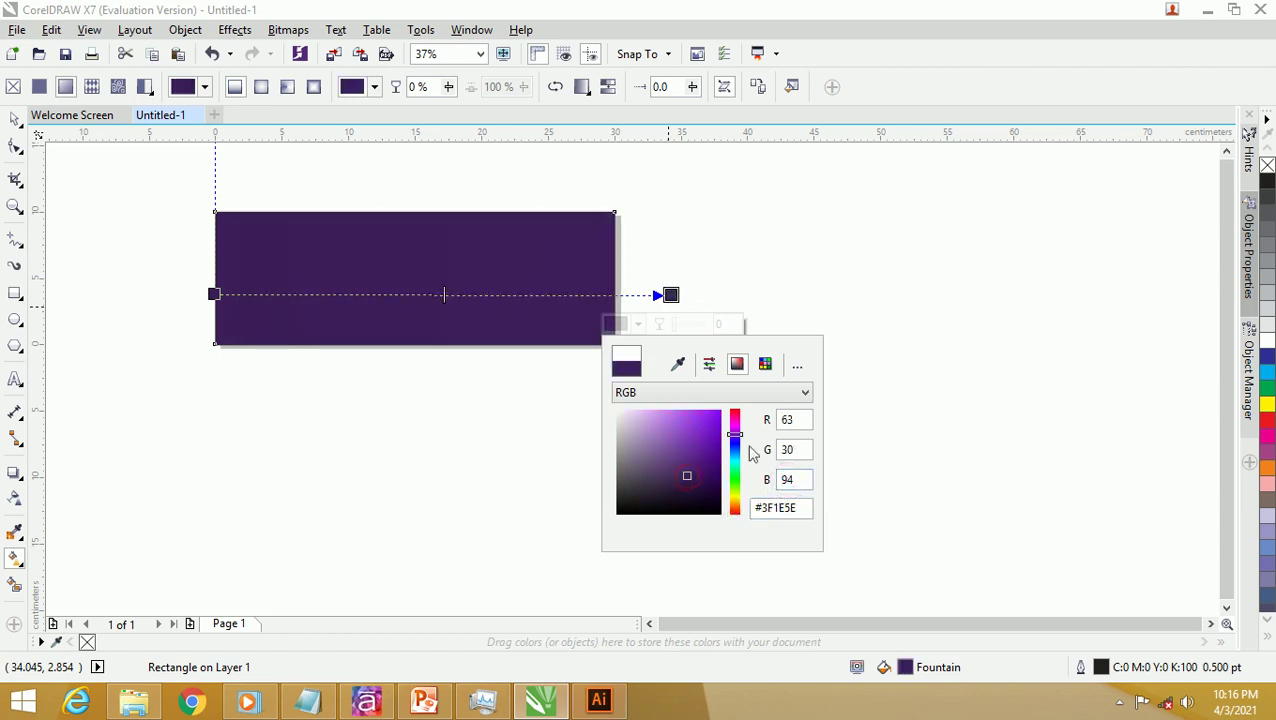
Step: Switch the end node's colour model to CMYK for comparison and return it to RGB
click(733, 394)
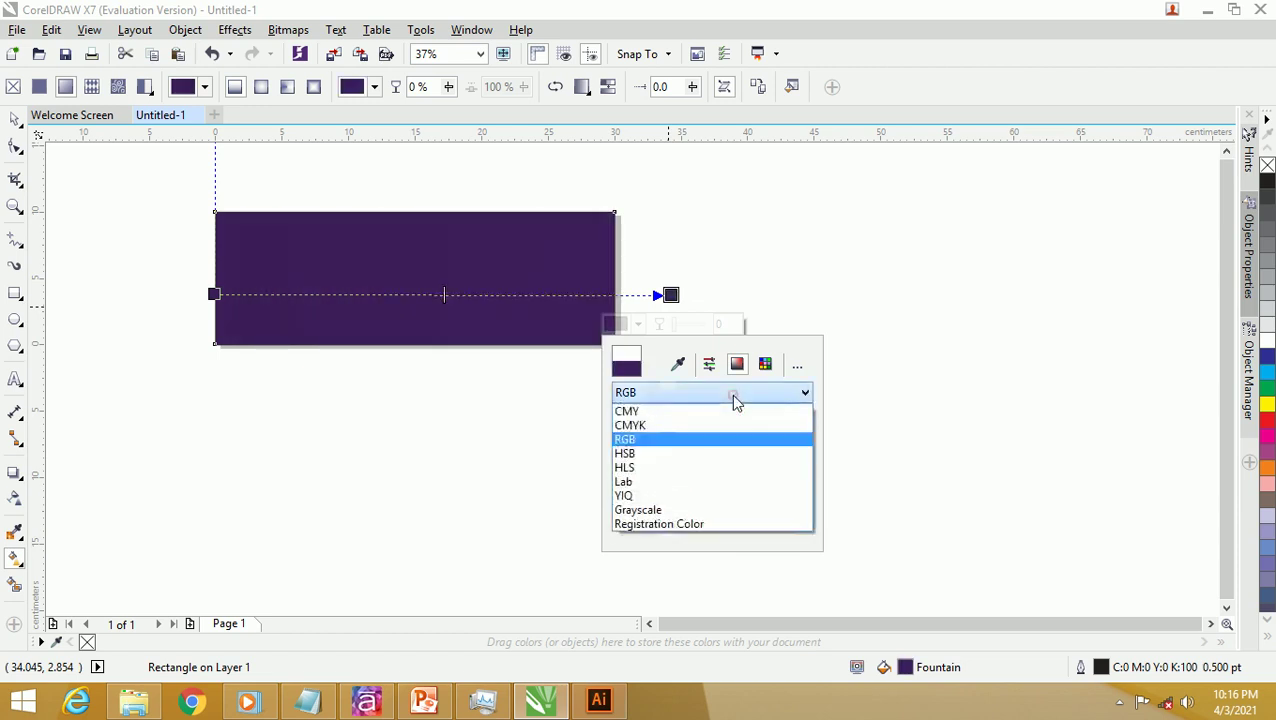
click(707, 428)
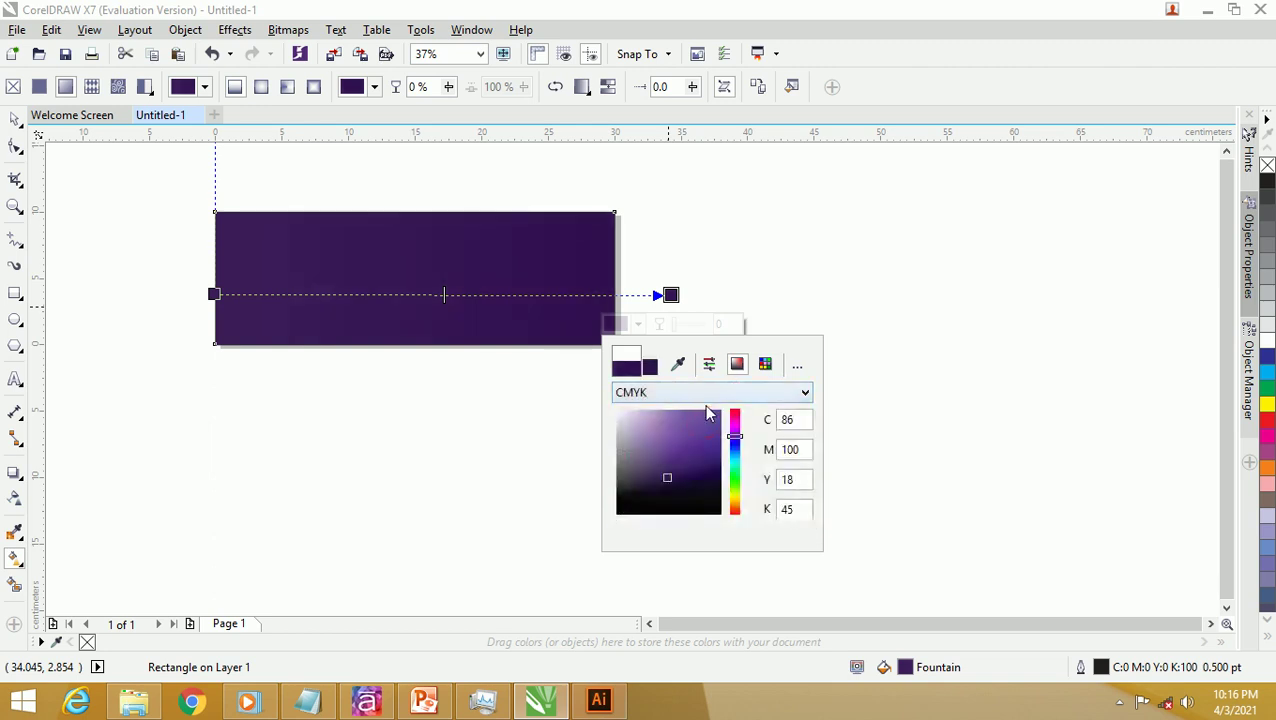
click(710, 396)
click(706, 440)
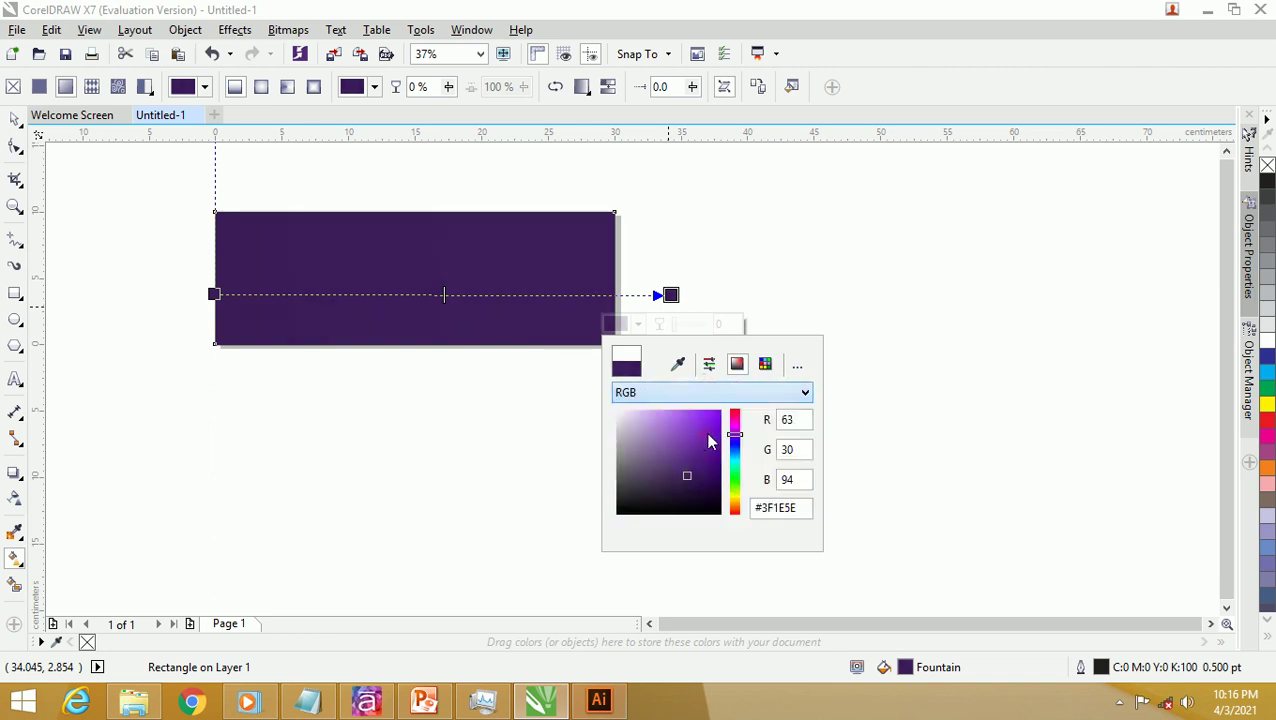
Step: Lighten the fountain fill's end node to the purple #5C2E87 in the RGB colour field
click(671, 295)
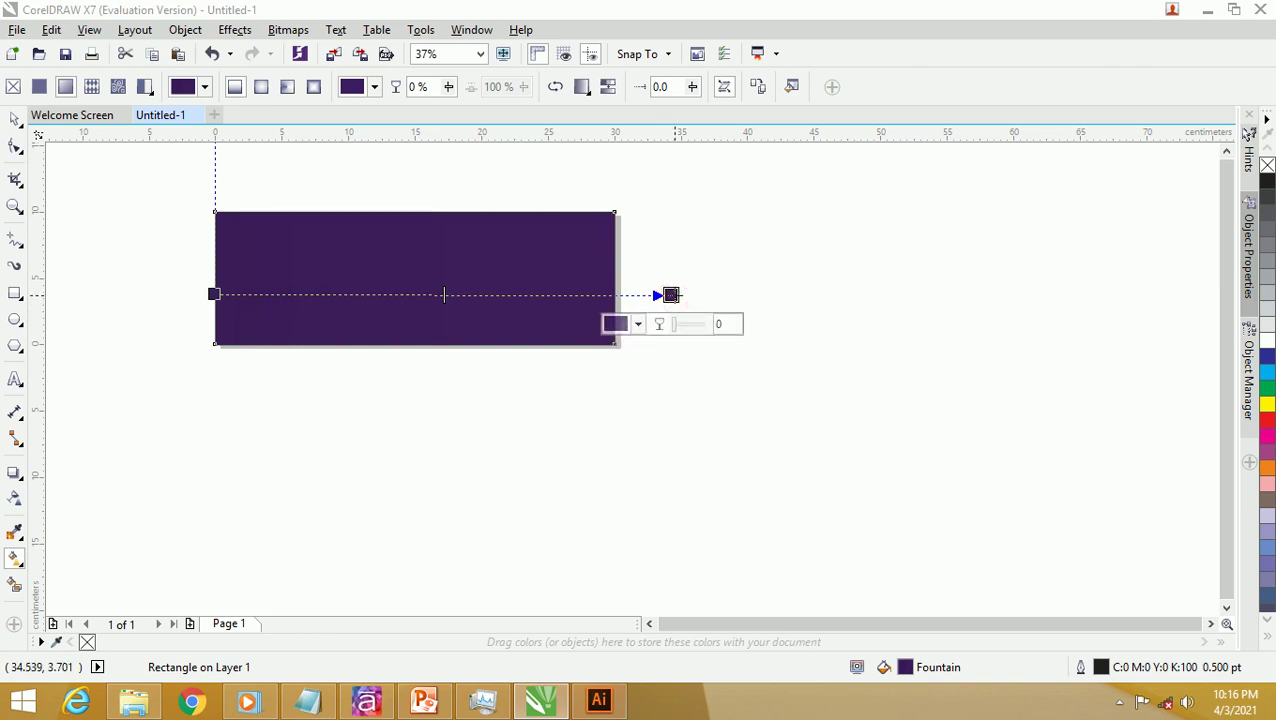
click(640, 323)
drag(681, 470, 685, 458)
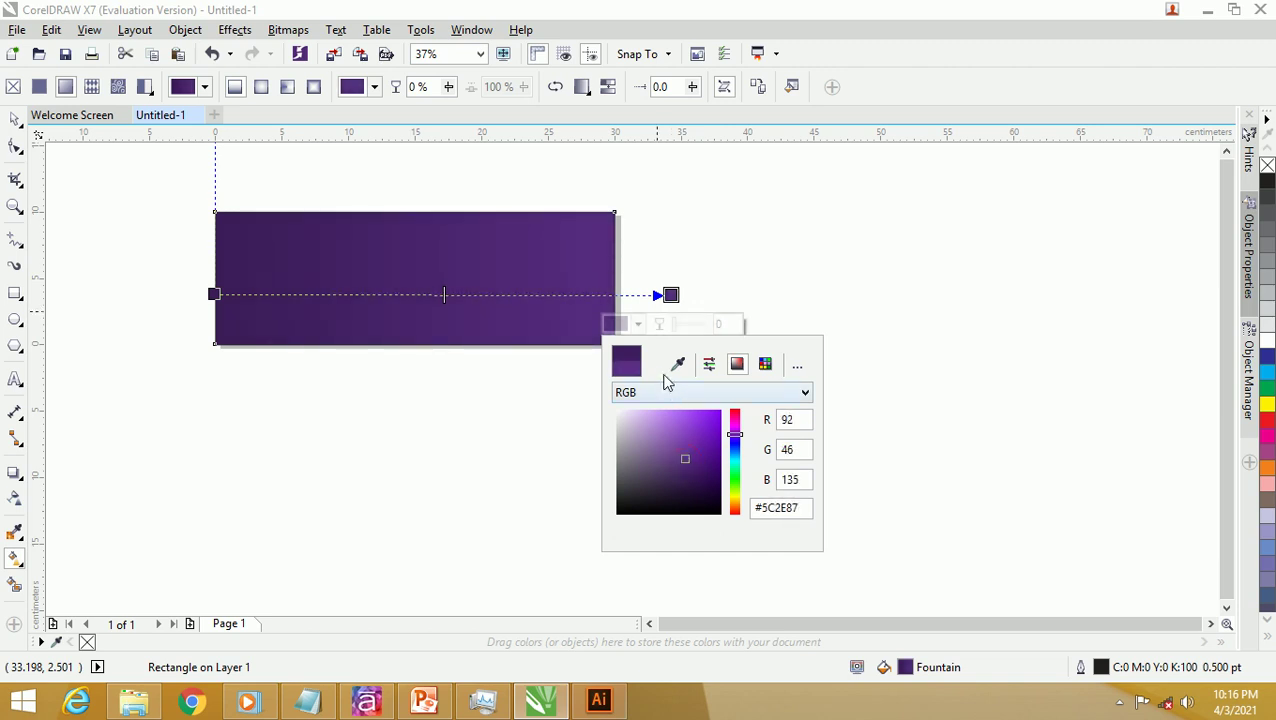
Step: Change the fountain fill to elliptical and move its centre up near the rectangle's upper edge
click(260, 88)
drag(443, 211, 445, 165)
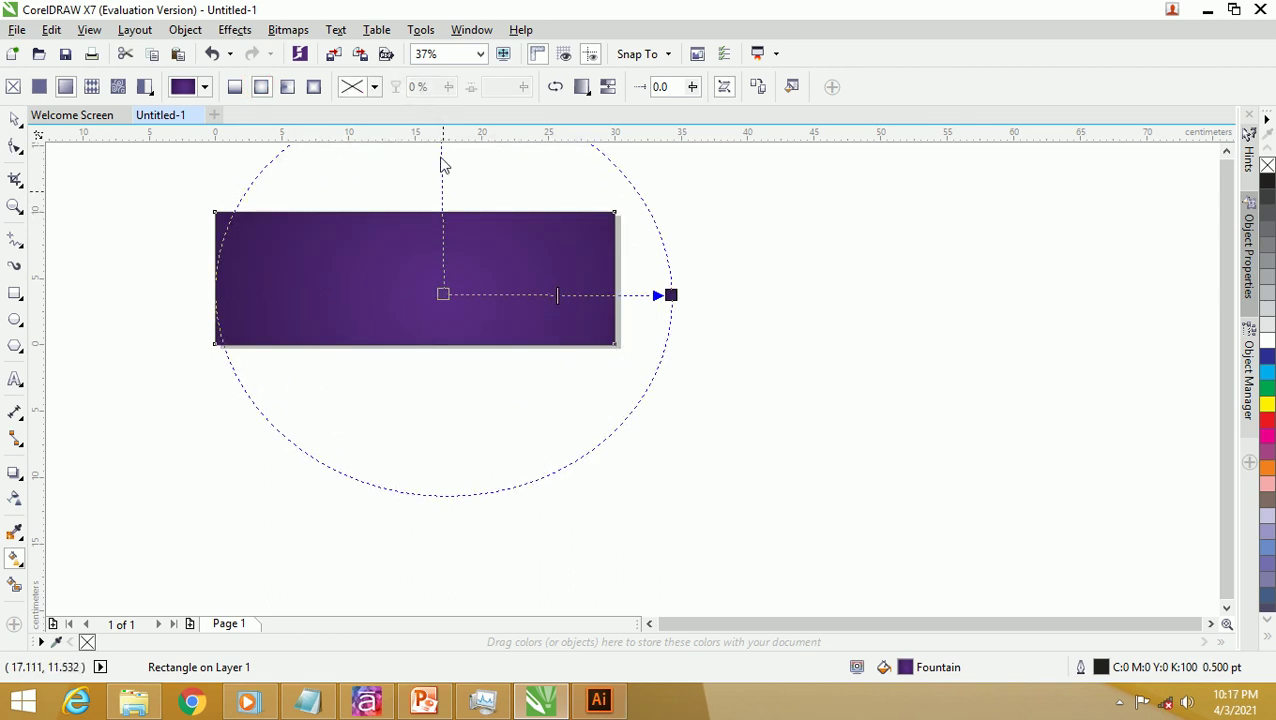
scroll(465, 220, down, 2)
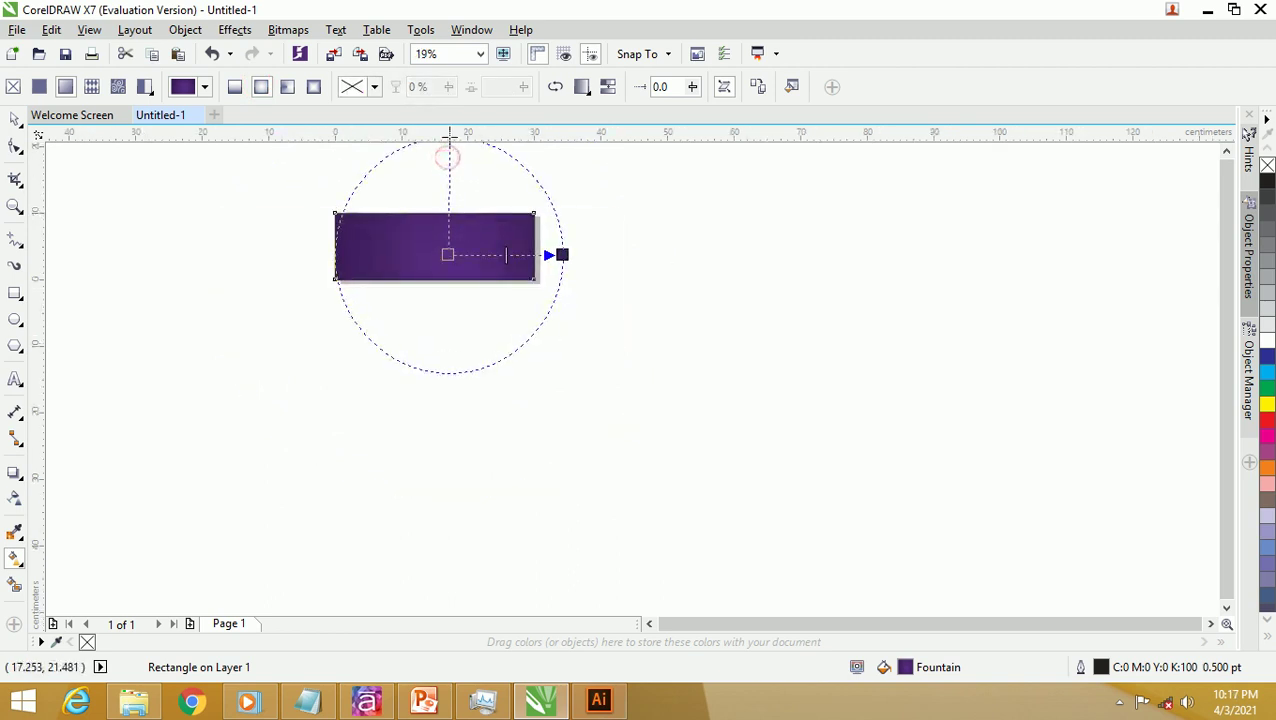
drag(514, 253, 509, 225)
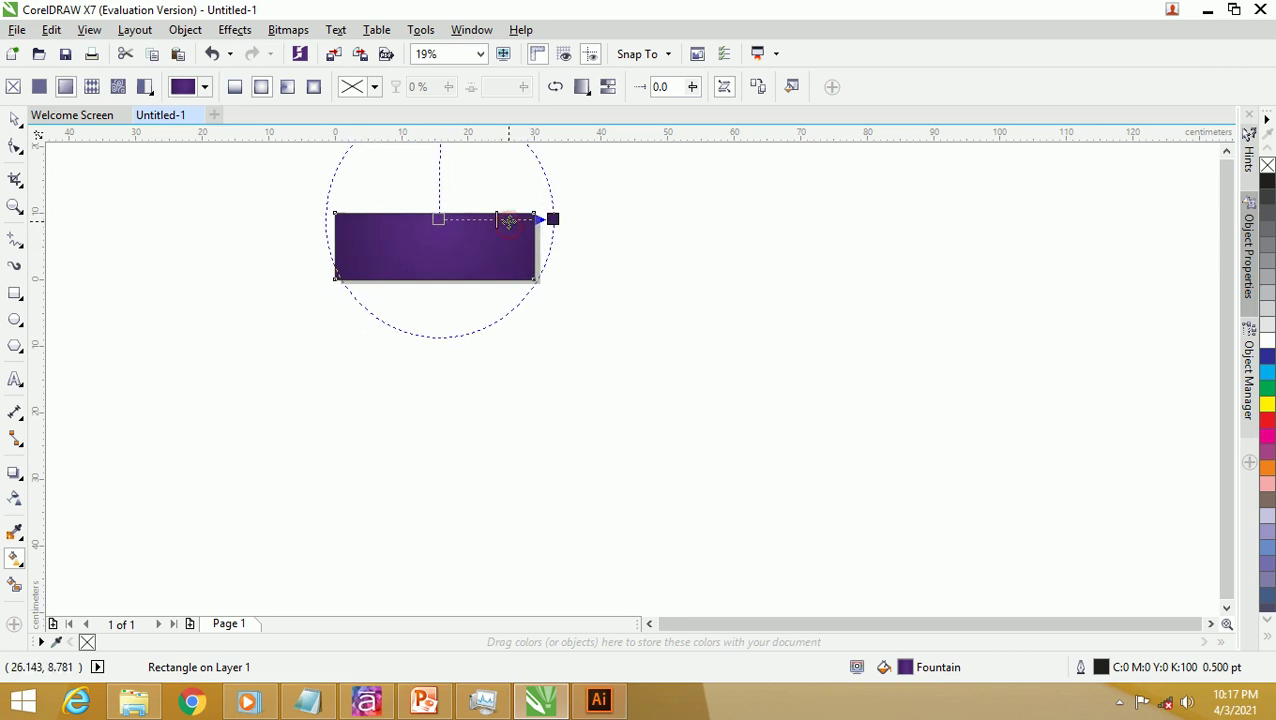
Step: Set the fill's centre node to #8340C2 and pull its outer node in to just outside the rectangle's right edge
scroll(470, 218, up, 2)
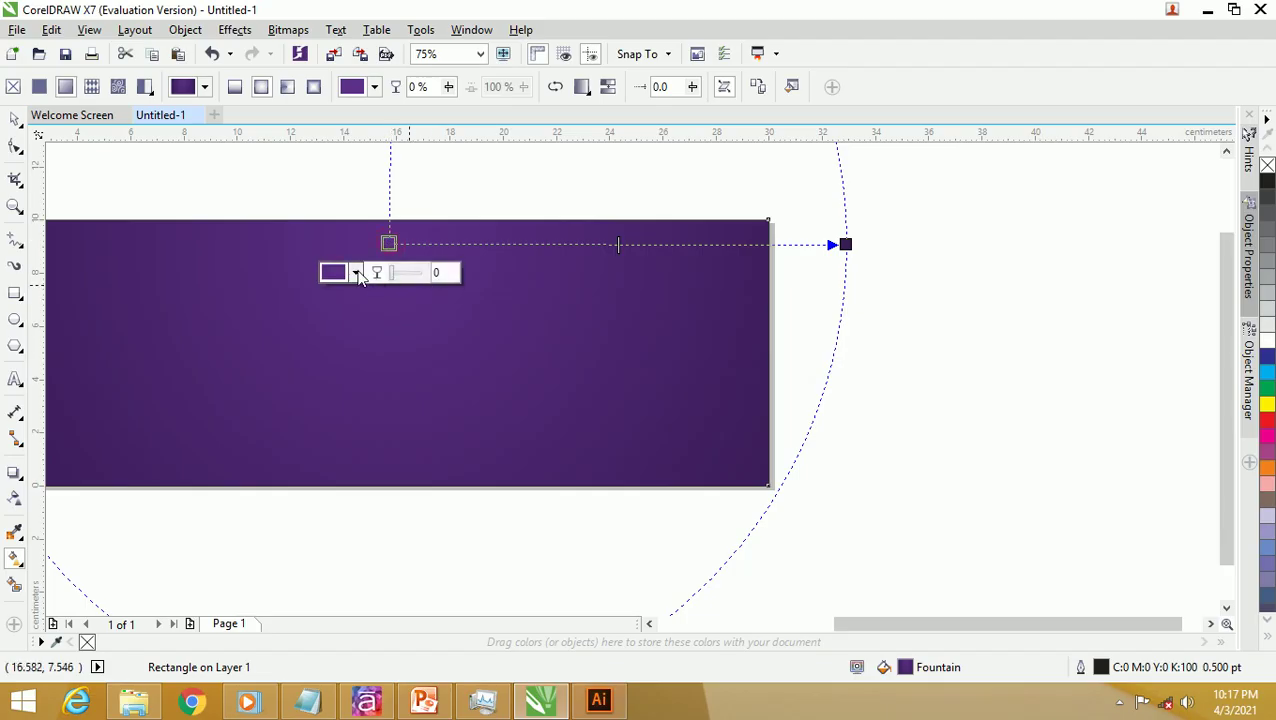
click(355, 272)
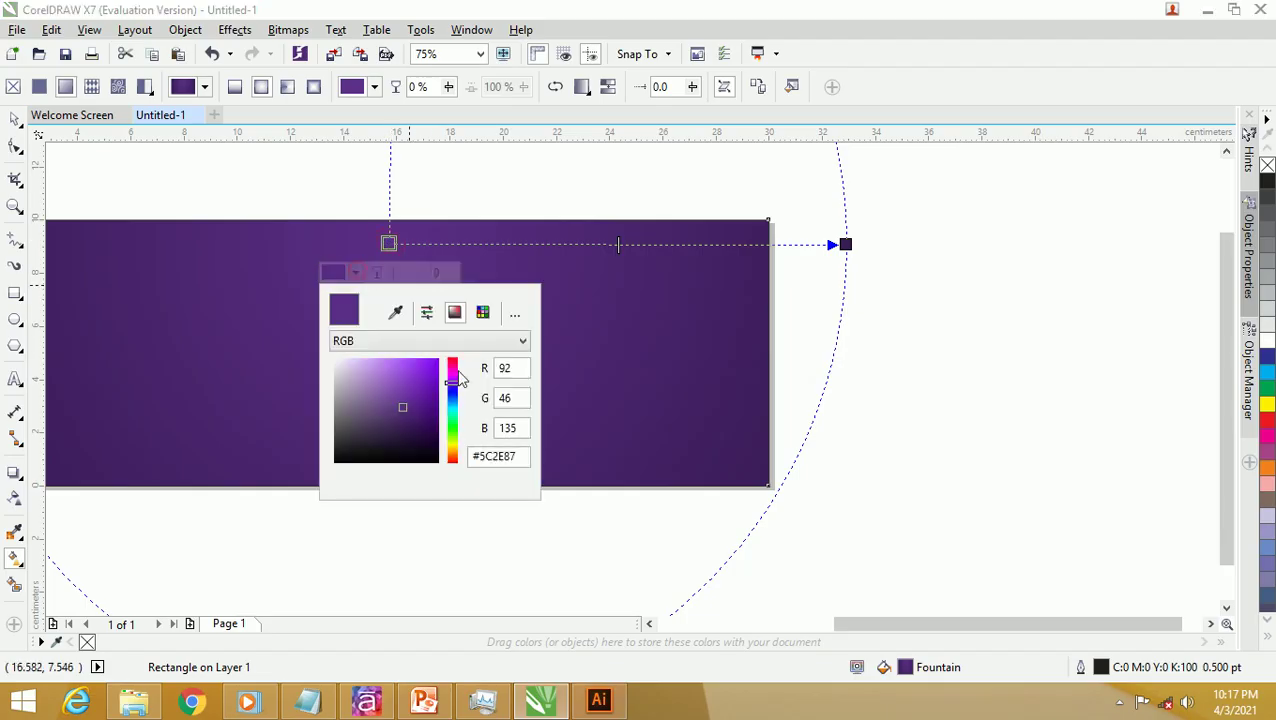
drag(418, 397, 403, 393)
drag(403, 388, 403, 384)
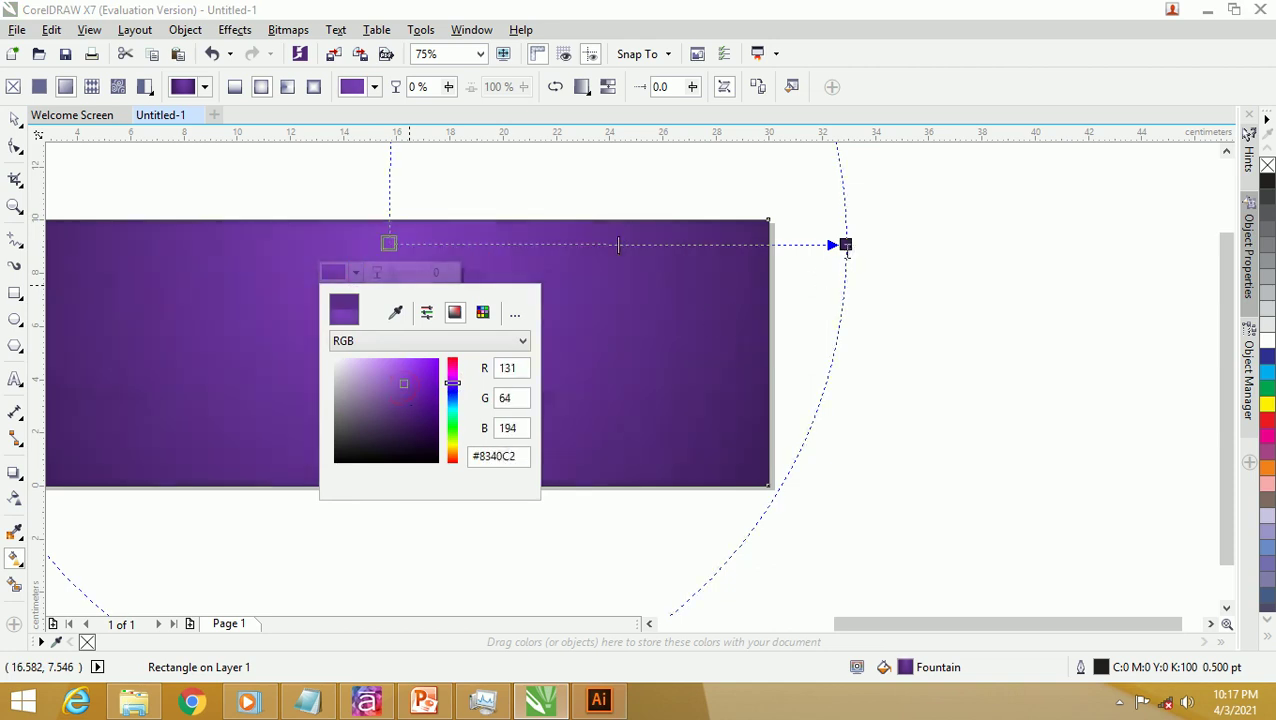
click(846, 245)
drag(846, 244, 780, 237)
Step: Remove the outline from the purple background rectangle and deselect it
click(15, 118)
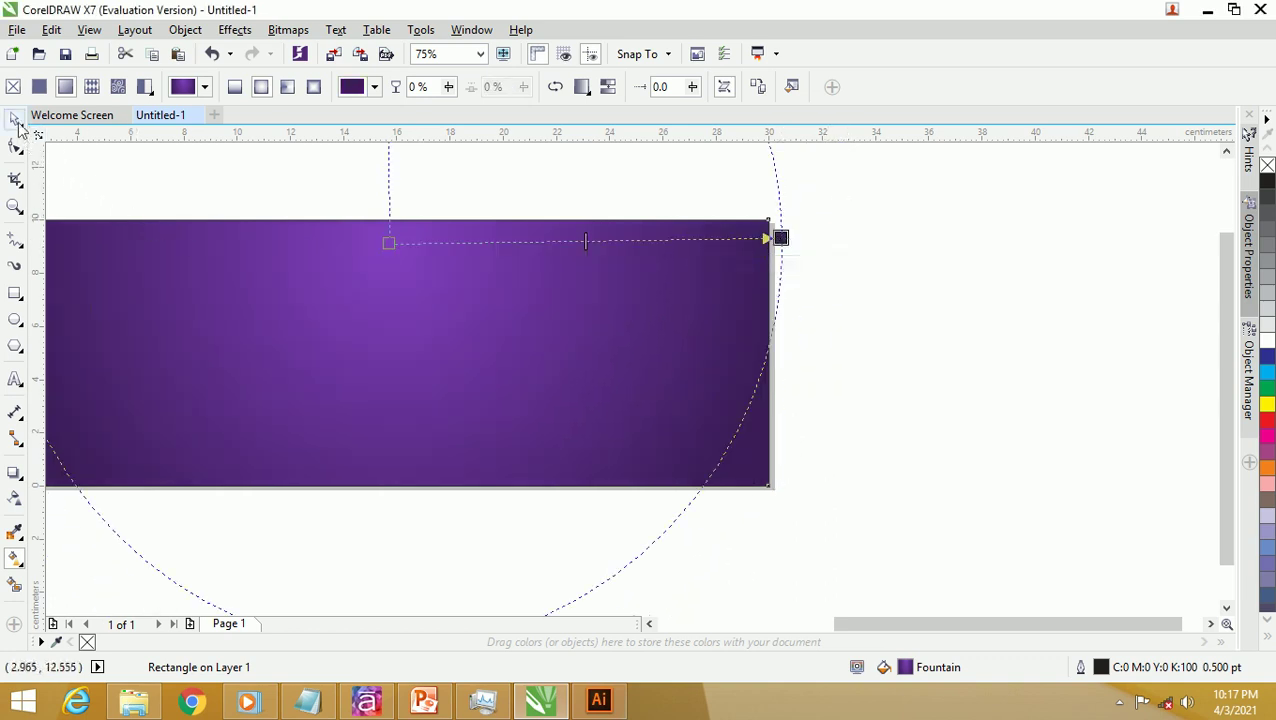
click(203, 205)
scroll(422, 302, down, 2)
click(422, 302)
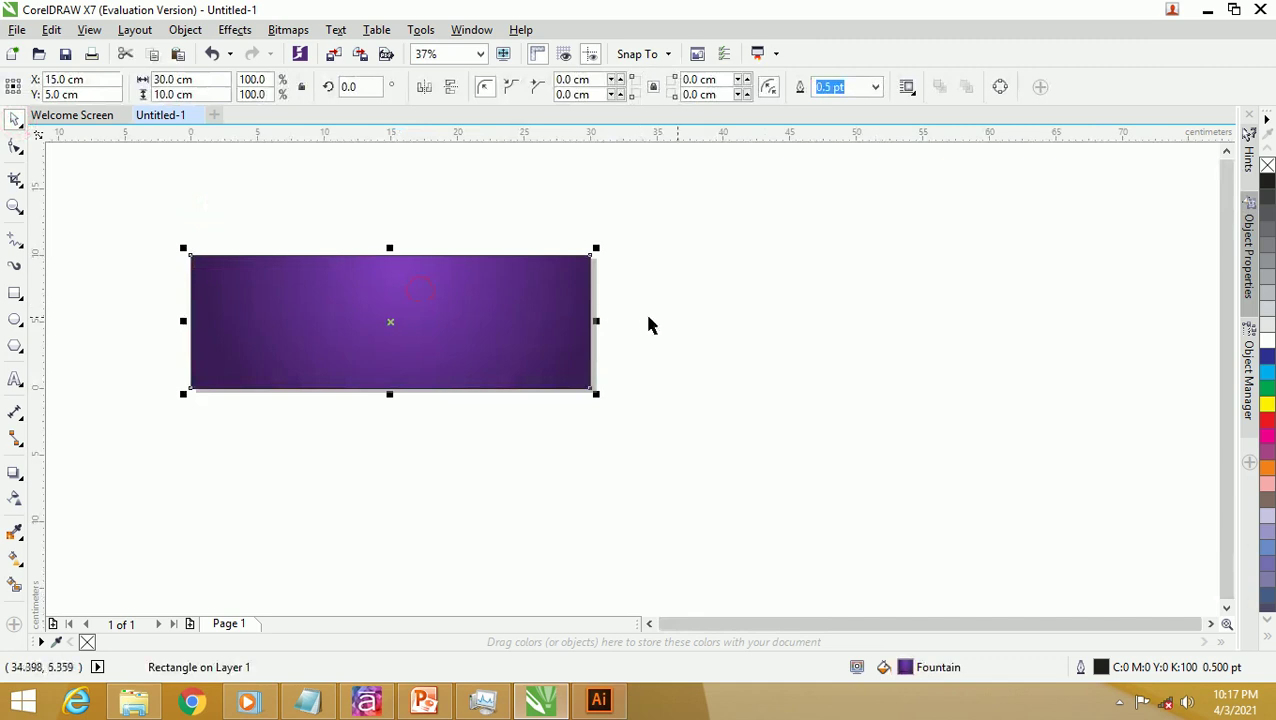
right_click(1266, 168)
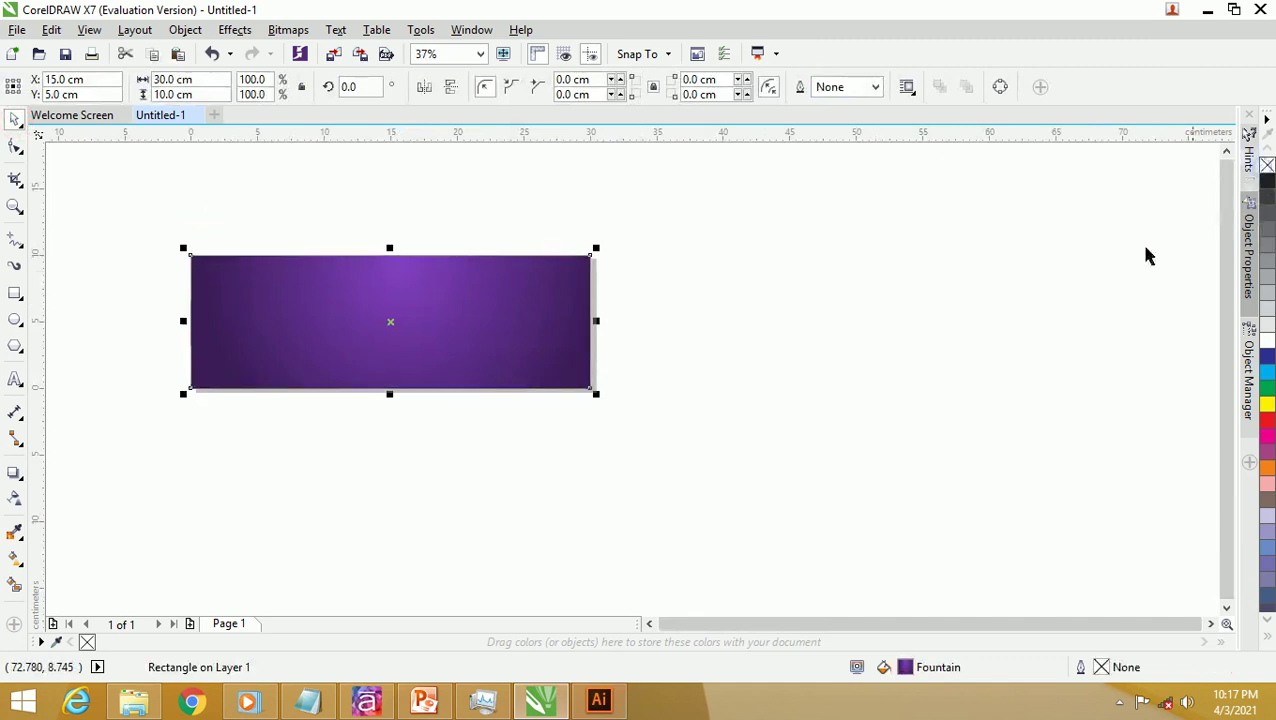
click(771, 296)
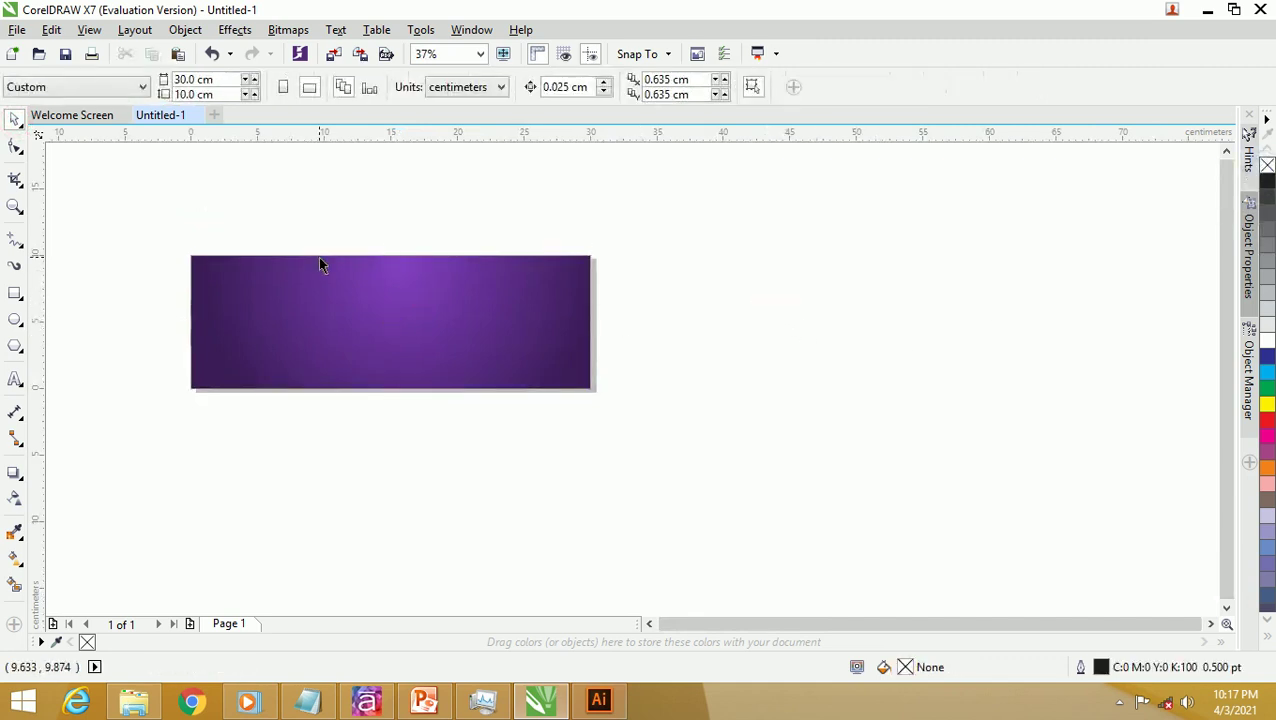
click(15, 293)
drag(680, 268, 721, 401)
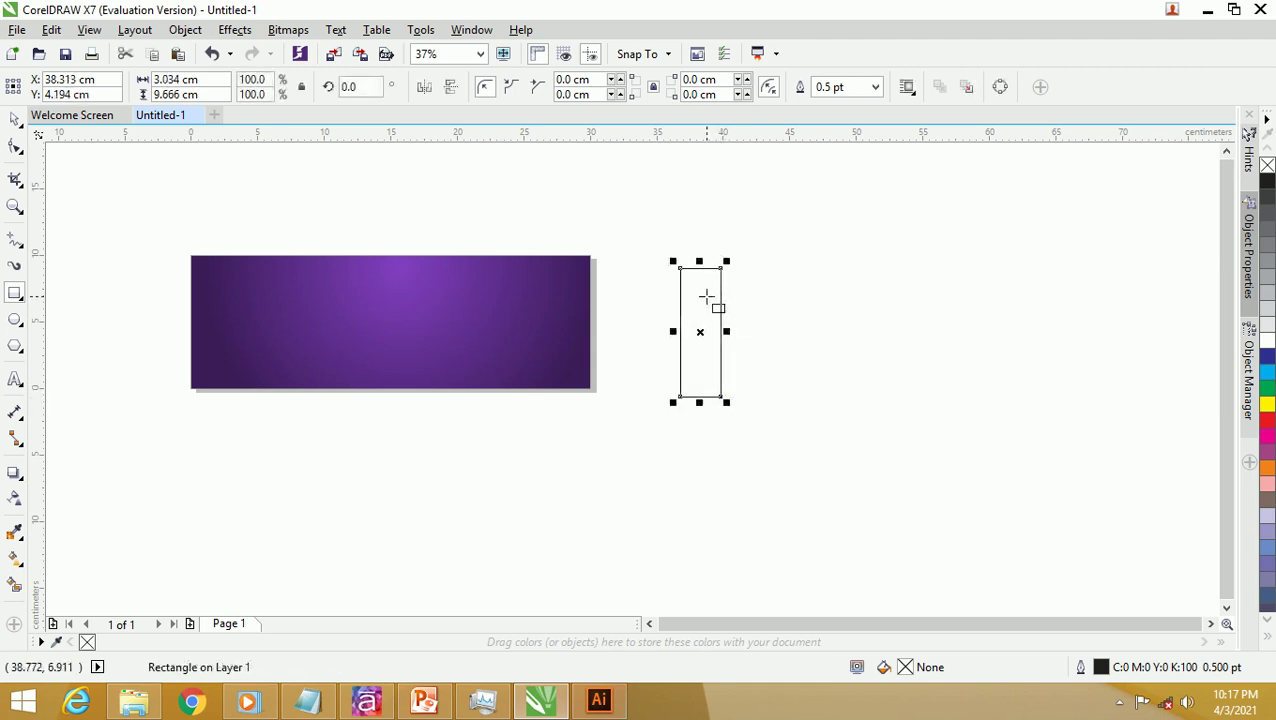
key(ctrl+z)
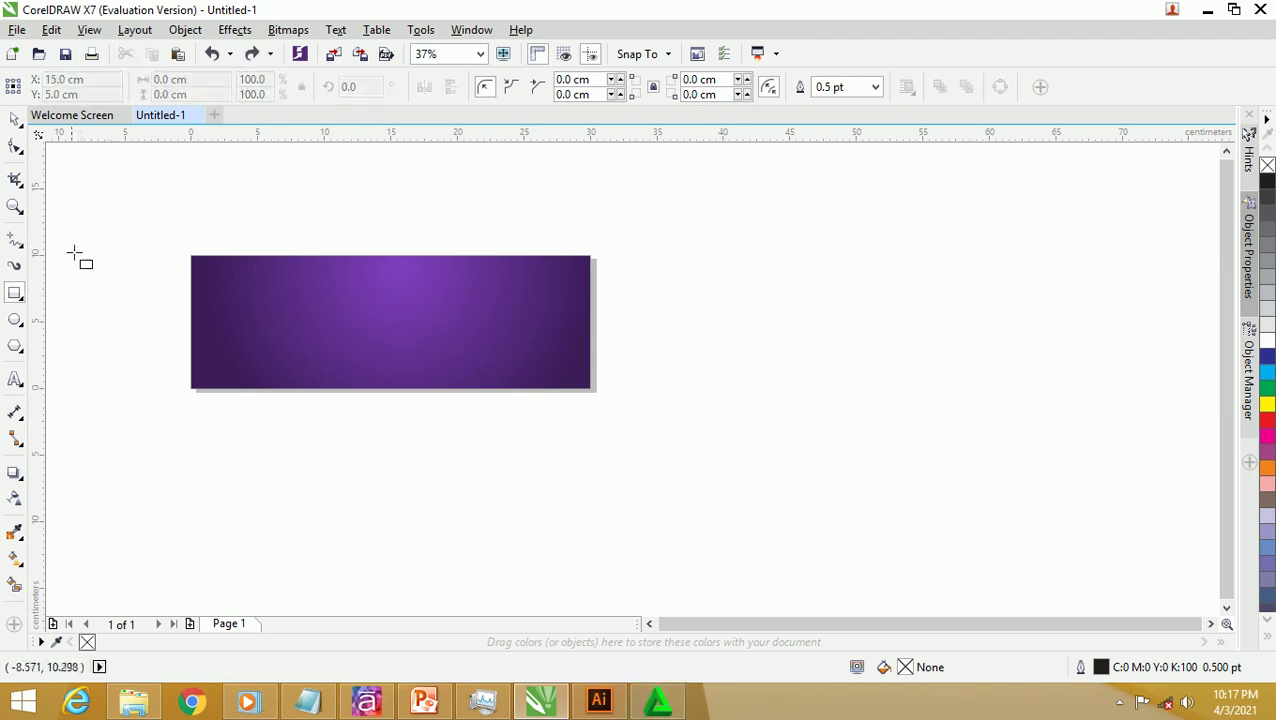
Step: Draw a six-sided polygon about 8.4 by 9.7 cm beside the purple rectangle and move it down, closer to the rectangle
click(15, 294)
mouse_move(14, 348)
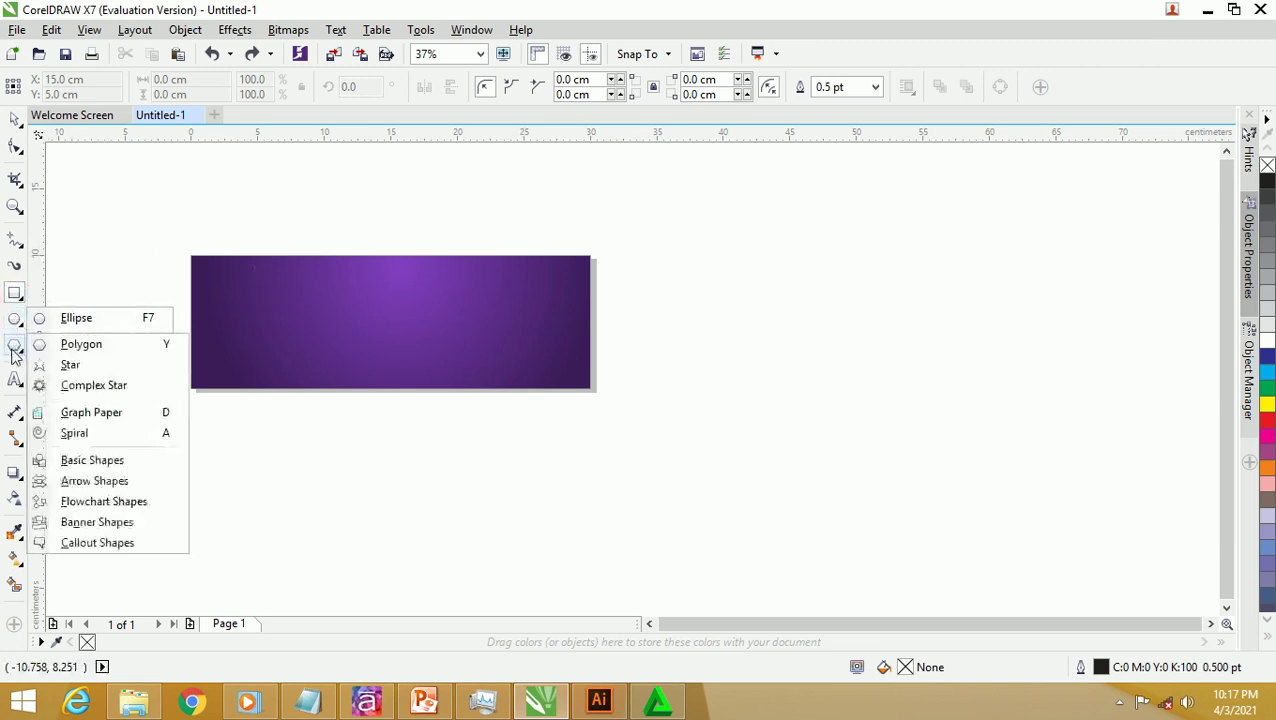
click(65, 344)
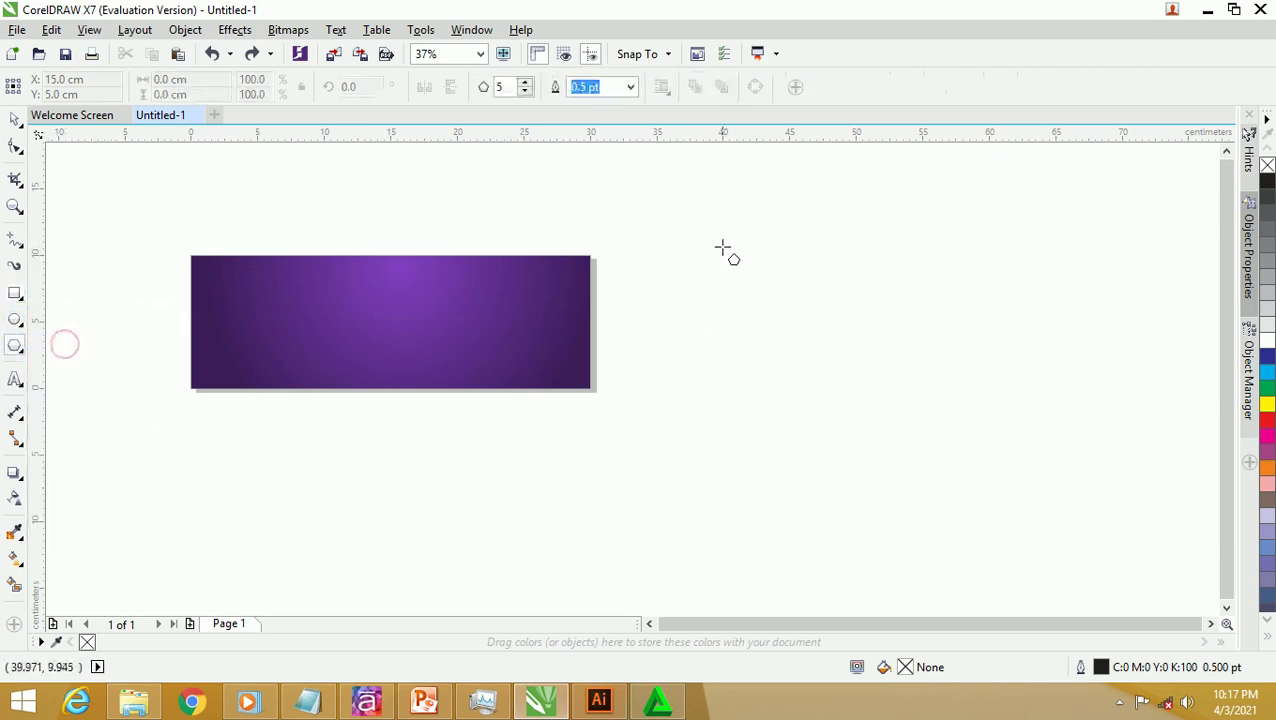
click(525, 83)
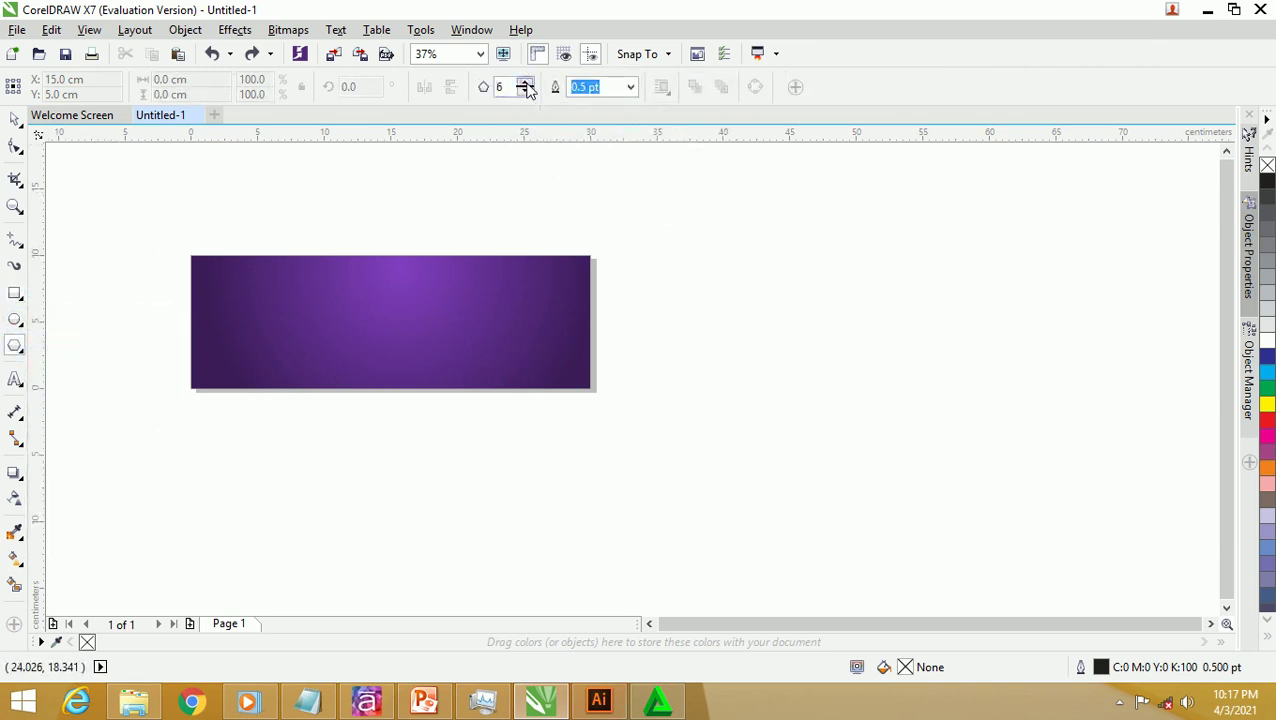
drag(794, 262, 815, 333)
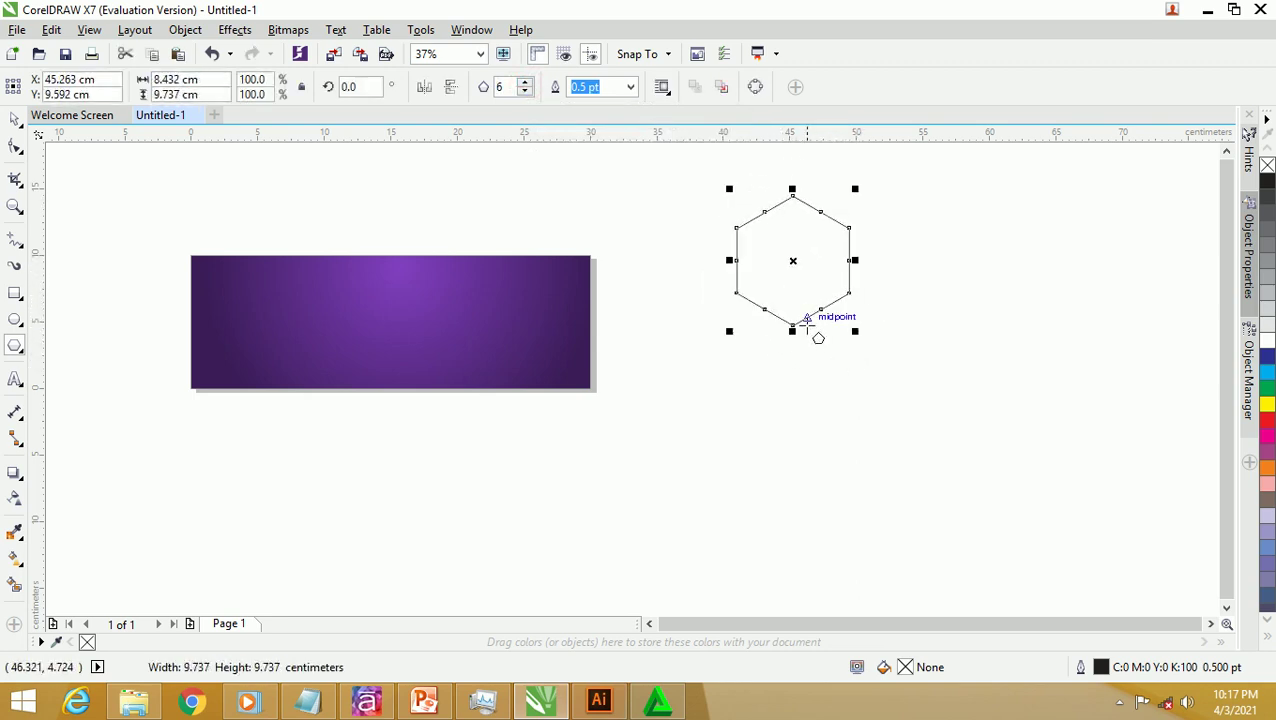
click(15, 119)
drag(768, 212, 705, 292)
Step: Try deleting the mid-side nodes of the hexagon with the Shape tool
scroll(750, 325, left, 1)
scroll(775, 328, up, 2)
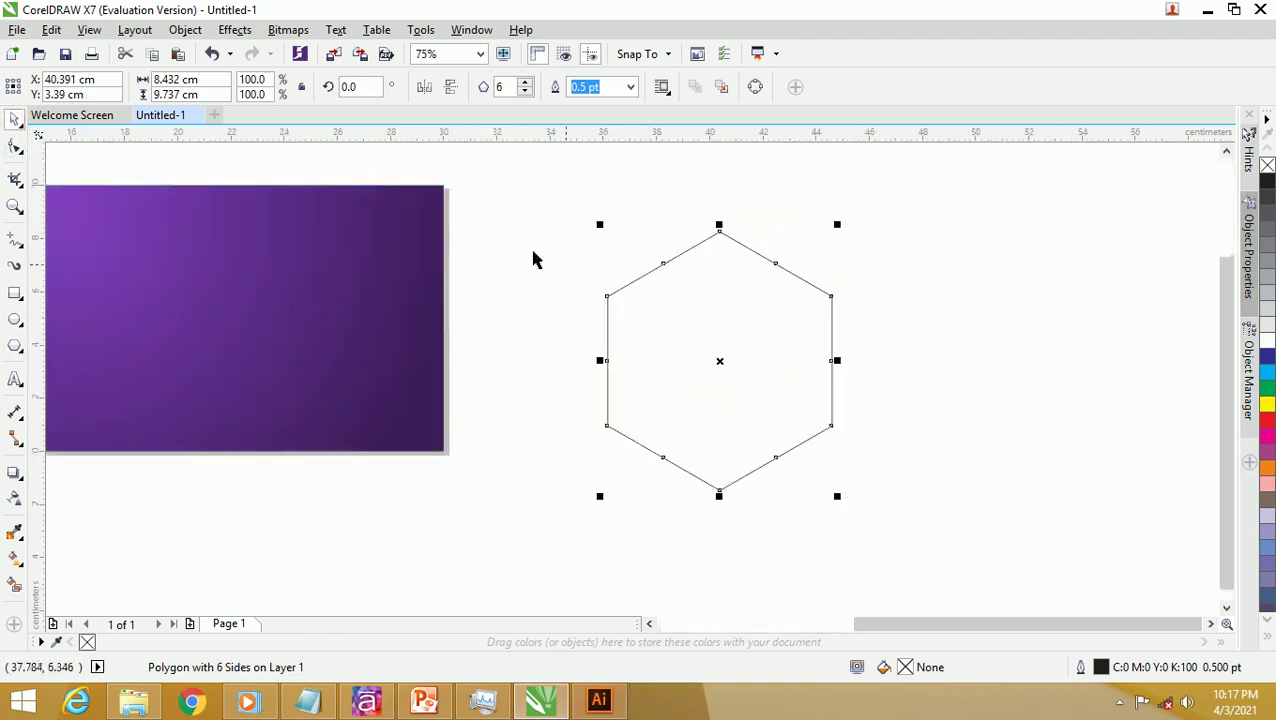
click(15, 147)
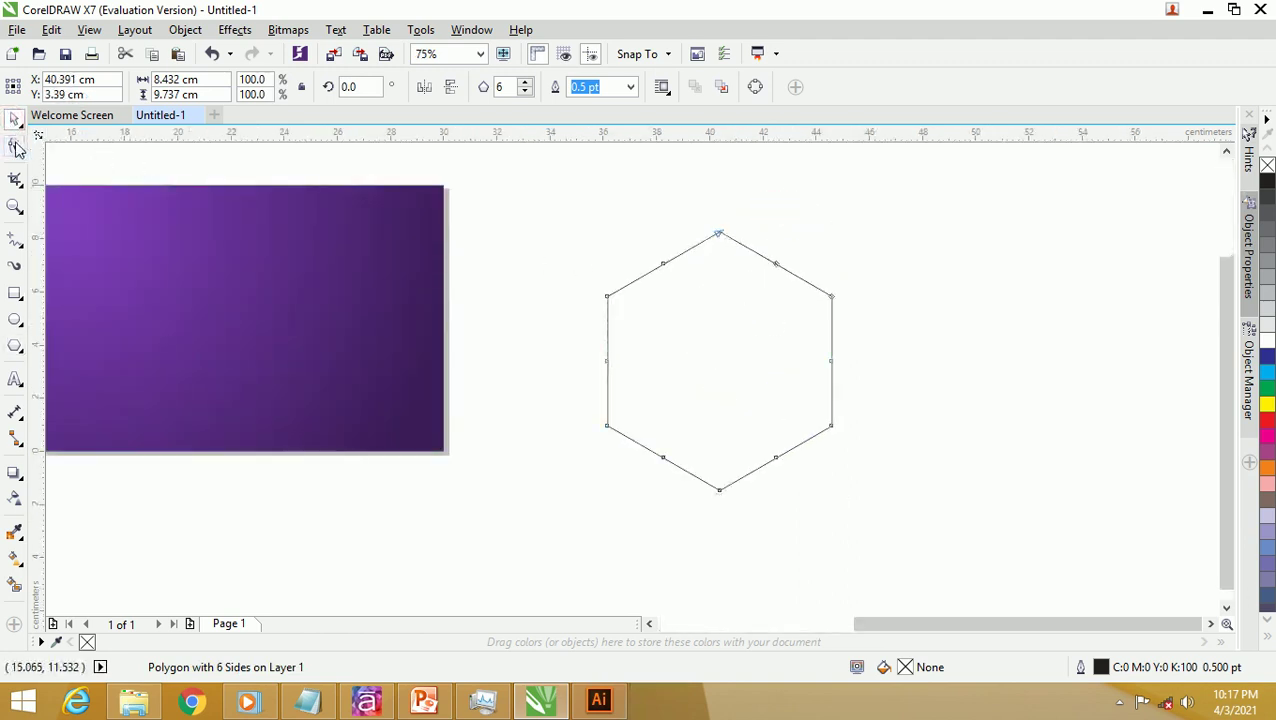
double_click(663, 264)
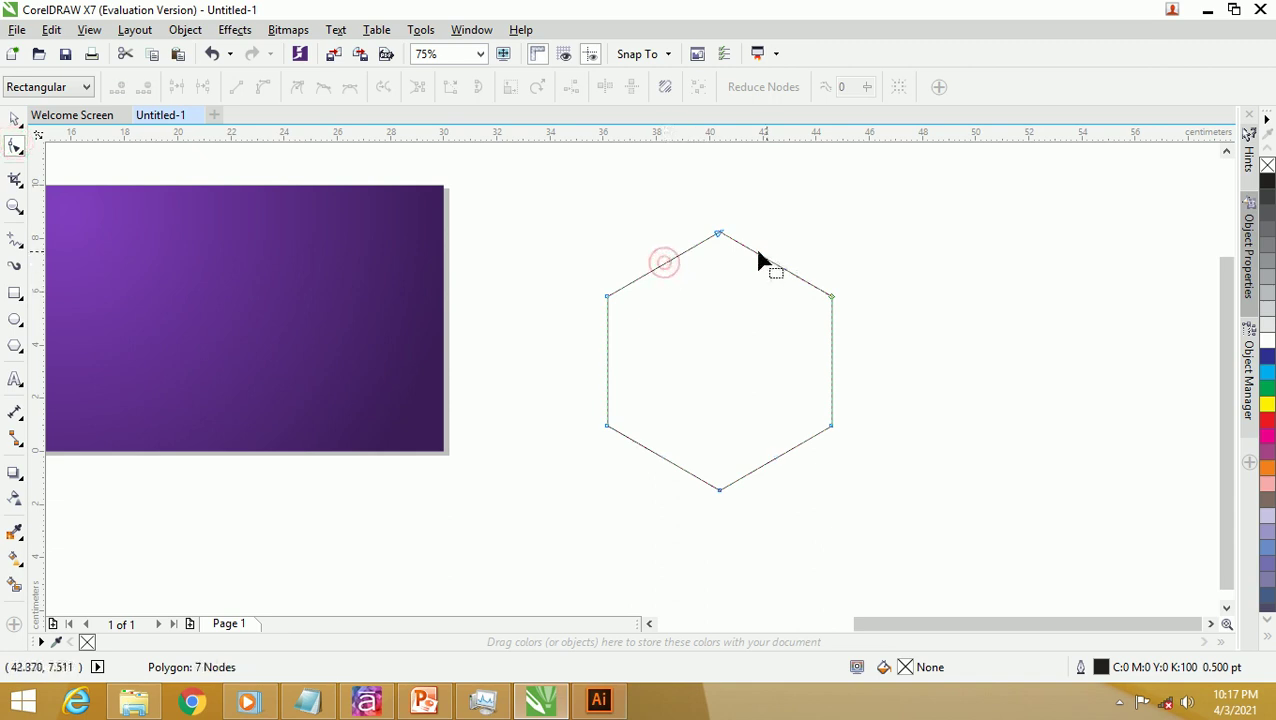
Step: Try moving the hexagon's top corner node outward with the Shape tool, and undo the distortion
scroll(718, 242, up, 2)
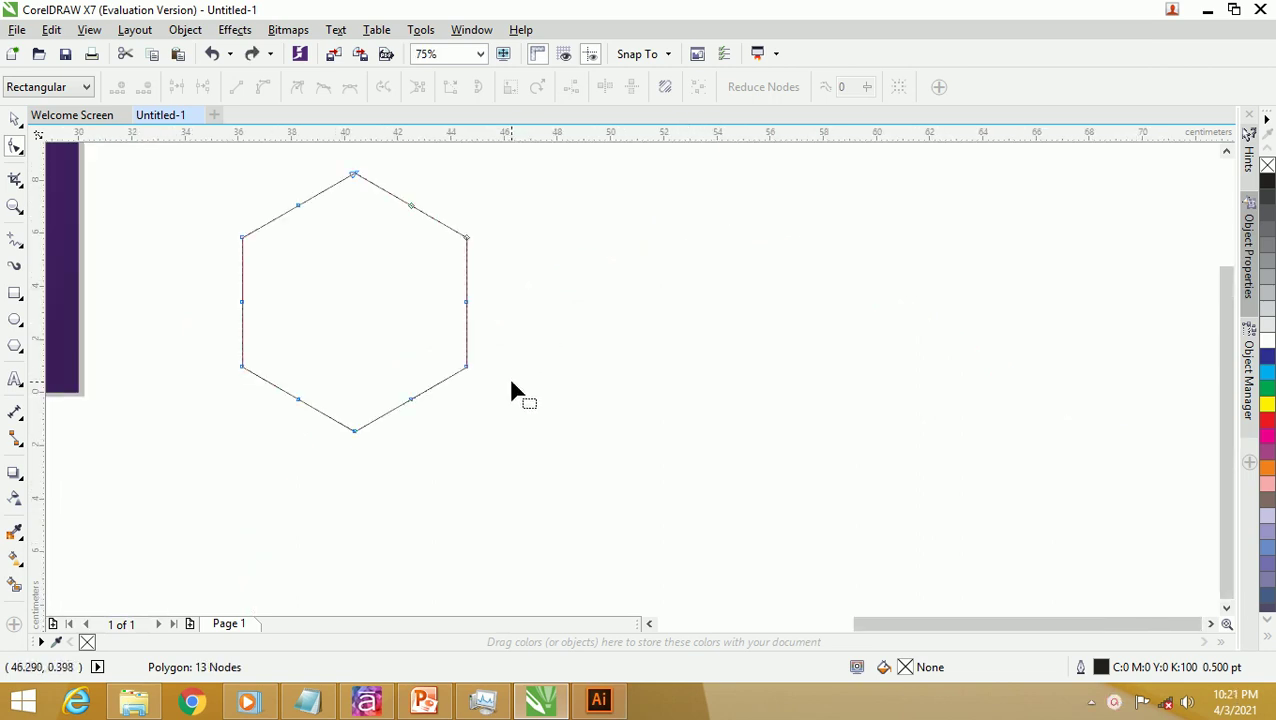
key(z)
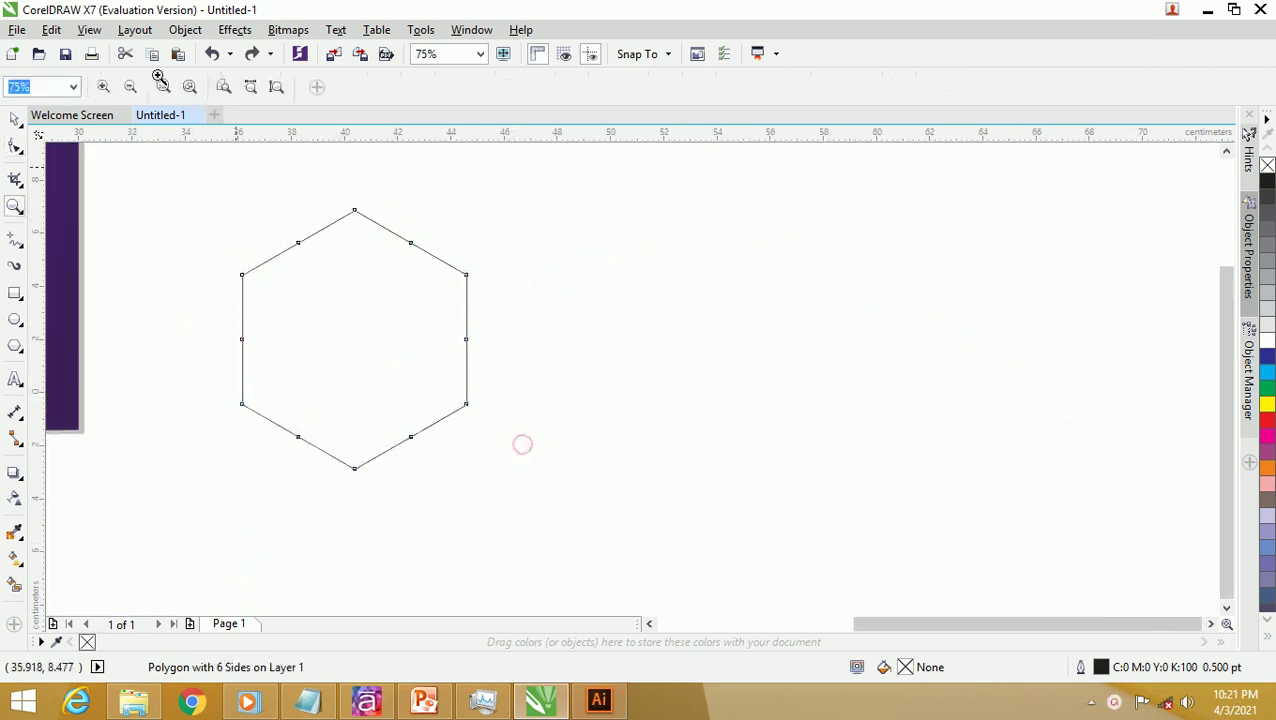
click(160, 84)
click(15, 147)
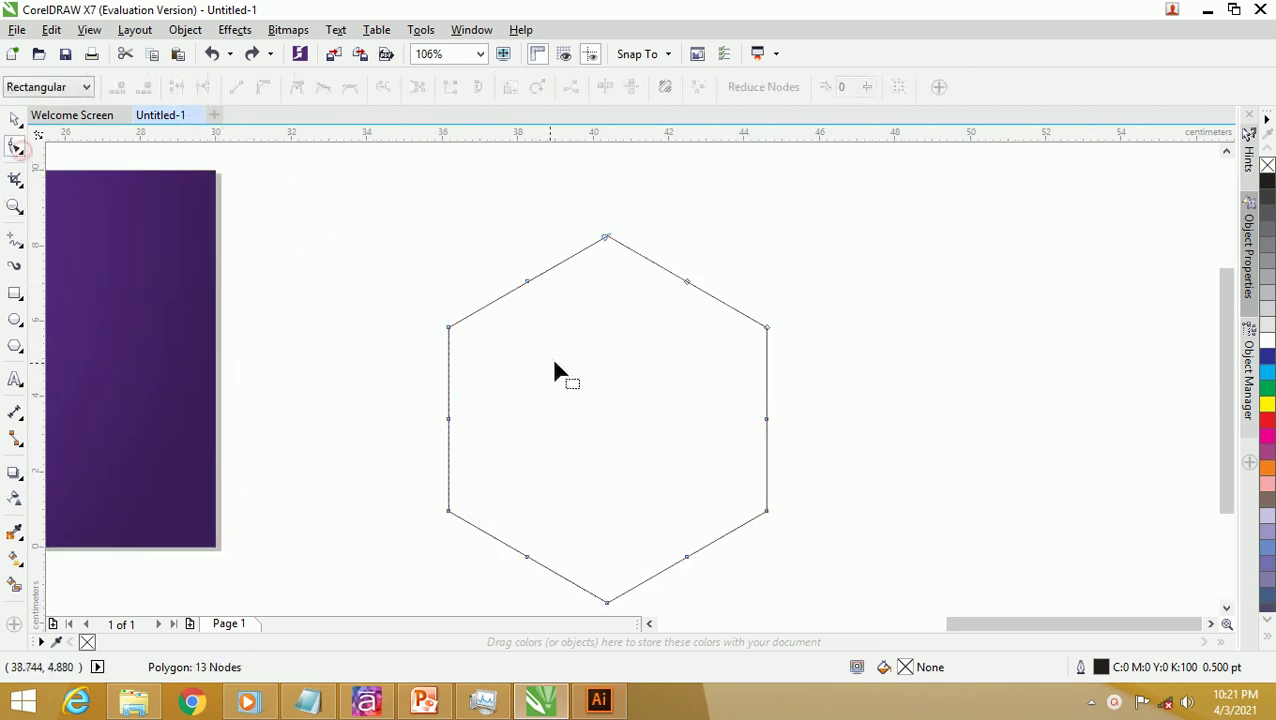
click(528, 282)
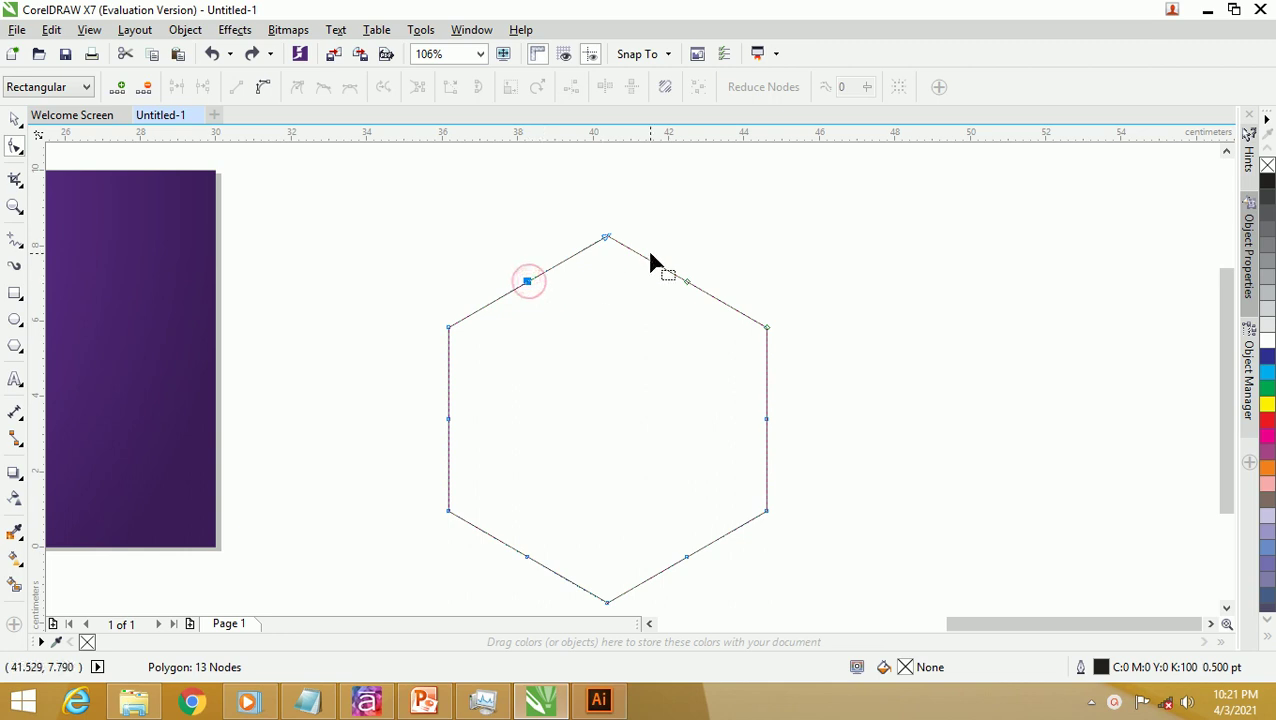
drag(609, 242, 866, 306)
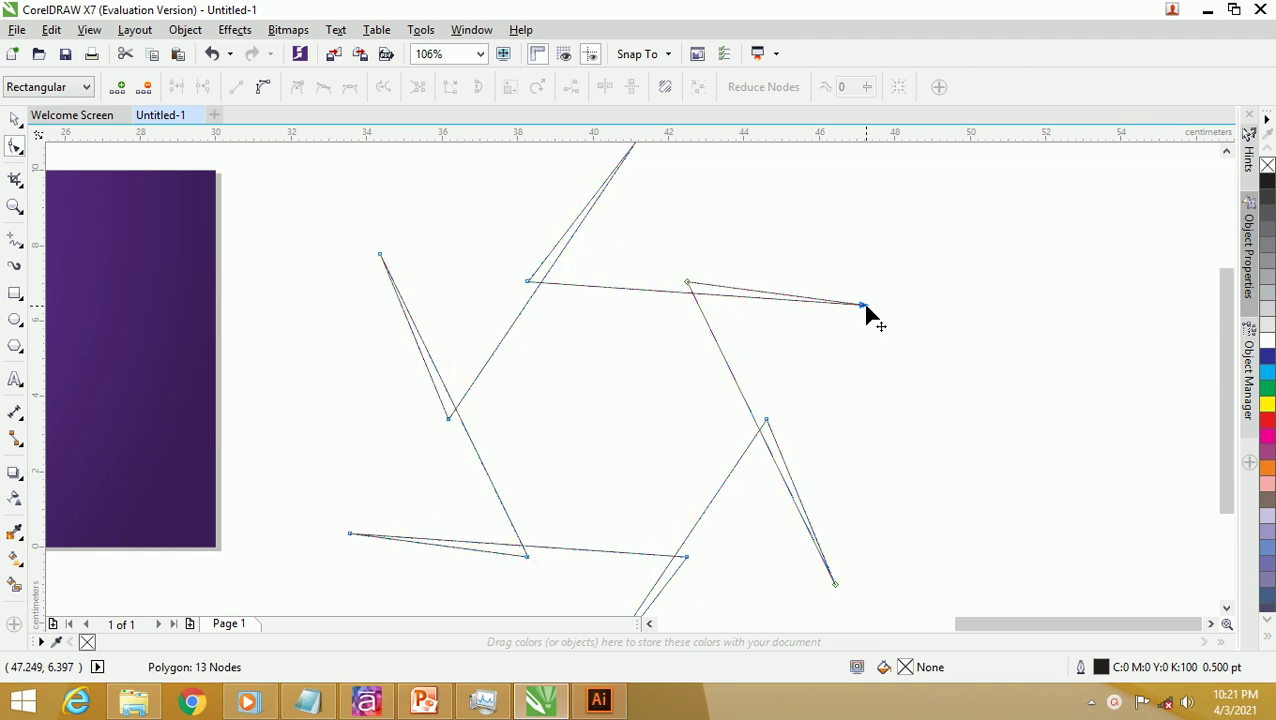
key(ctrl+z)
Step: Delete the hexagon's mid-side nodes so that only its corner nodes remain
scroll(552, 275, up, 2)
scroll(566, 272, down, 2)
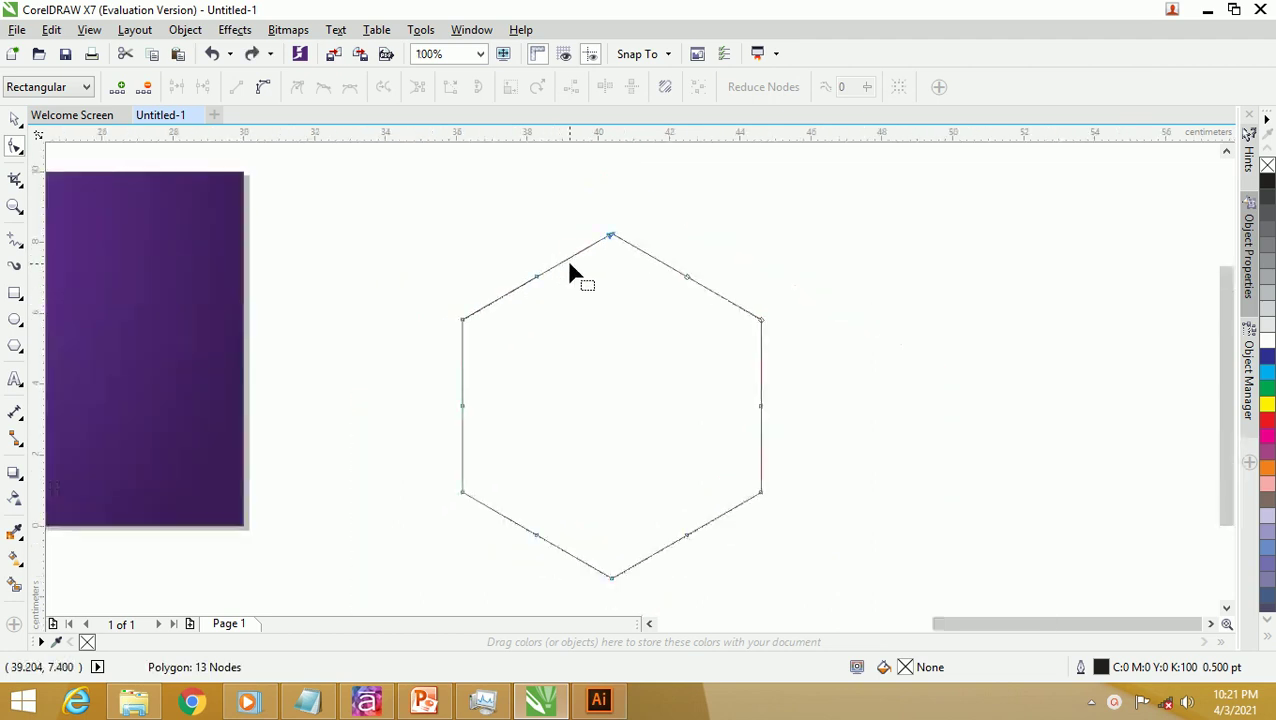
scroll(610, 230, up, 3)
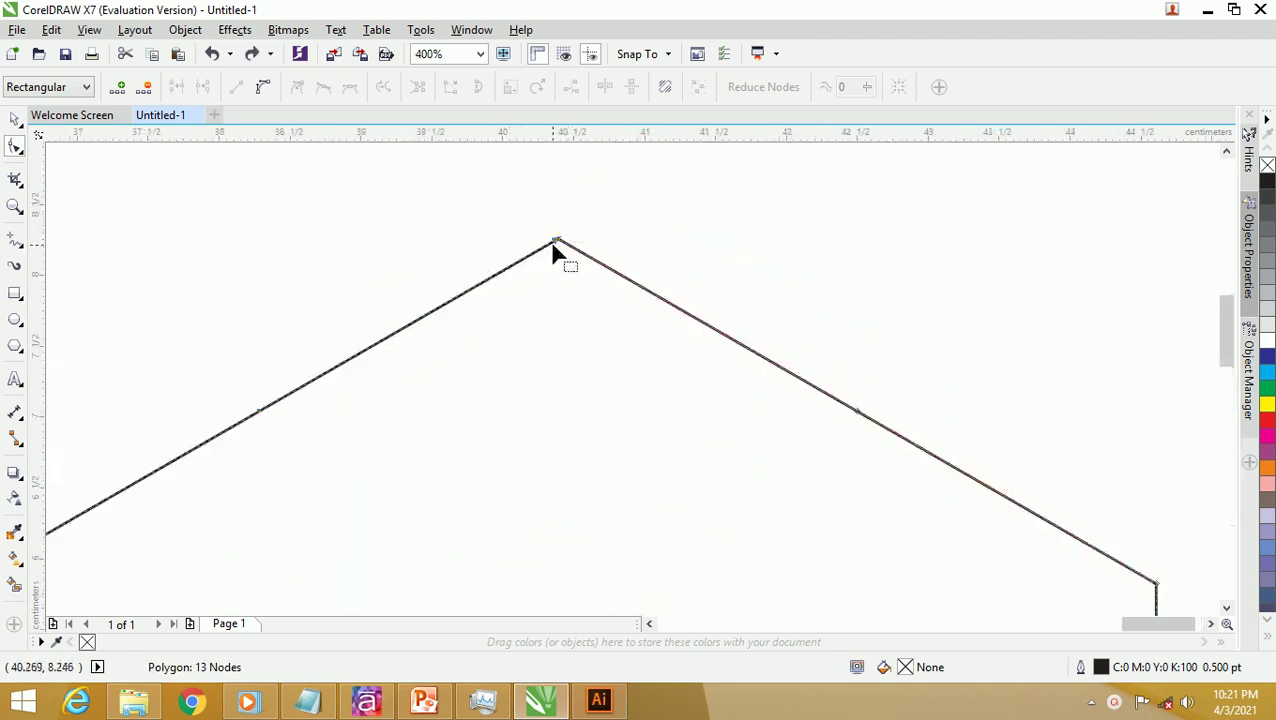
scroll(545, 265, down, 2)
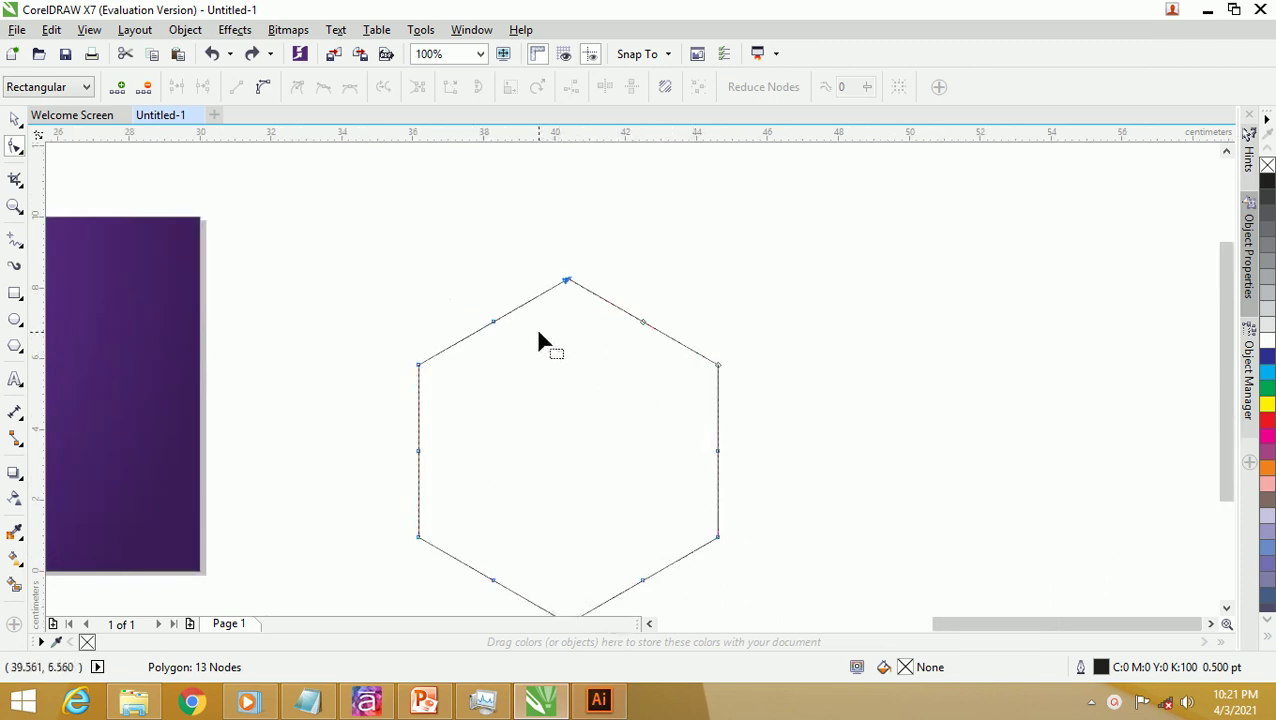
drag(568, 287, 743, 273)
key(Escape)
scroll(520, 300, up, 1)
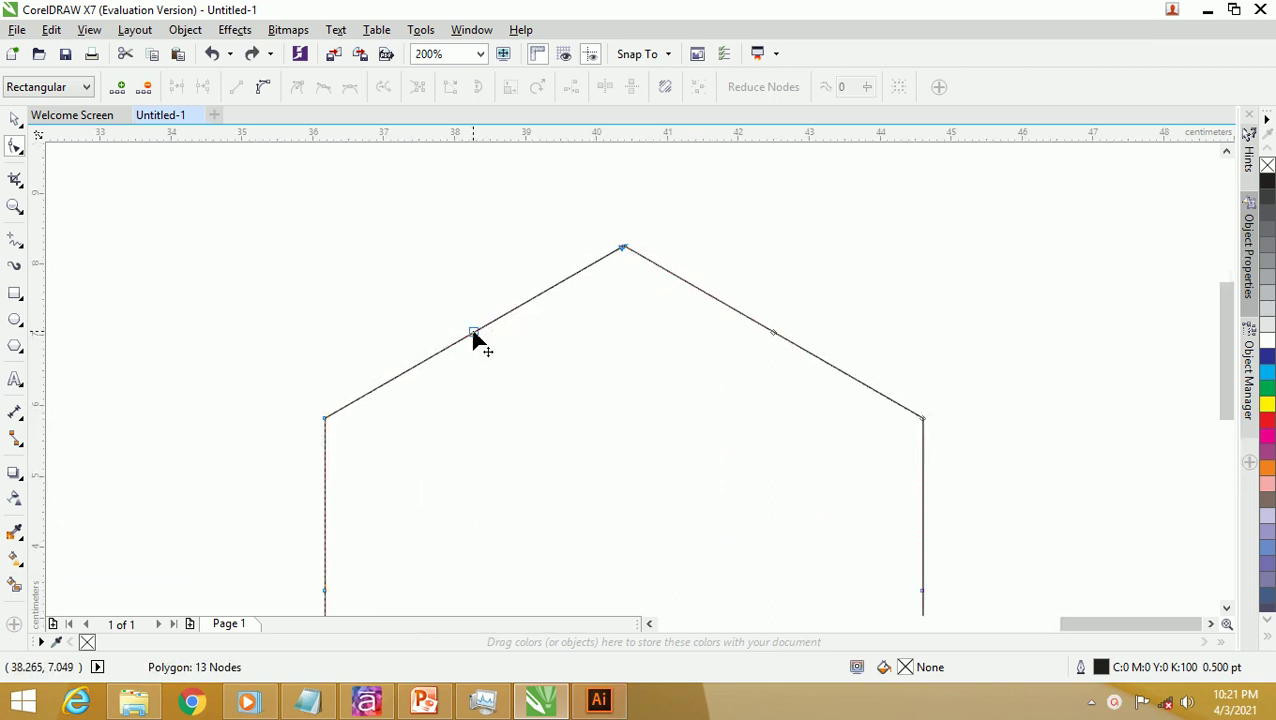
double_click(474, 333)
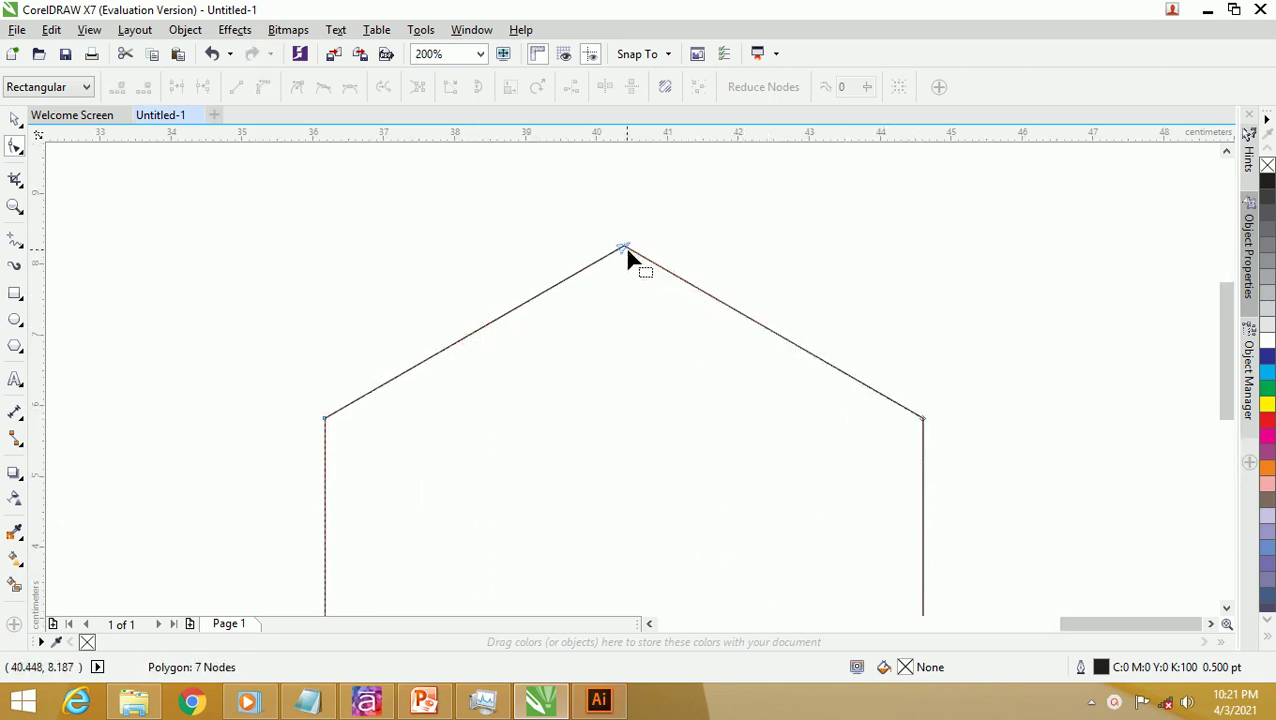
Step: Place a horizontal guideline just below the hexagon's top corner
scroll(627, 250, up, 3)
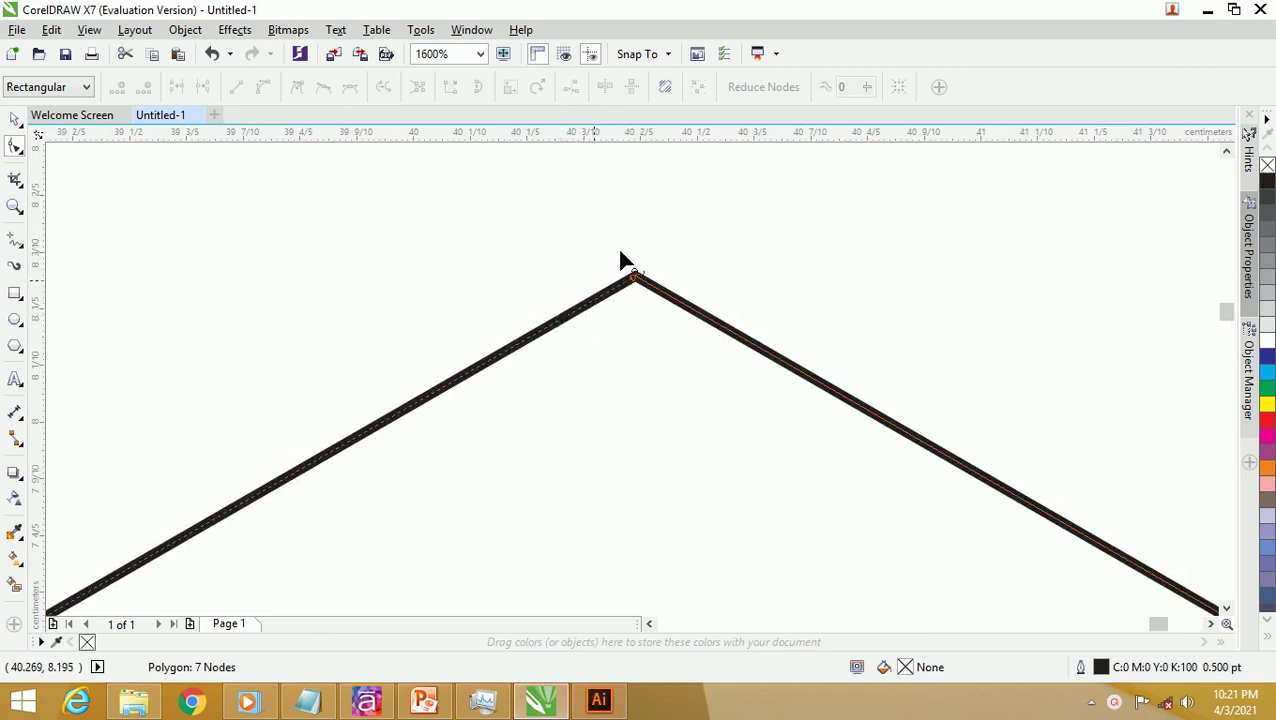
drag(684, 157, 700, 312)
click(707, 325)
Step: Add a node where the guideline crosses each edge beside the hexagon's apex, and delete the apex node to flatten the corner
double_click(705, 318)
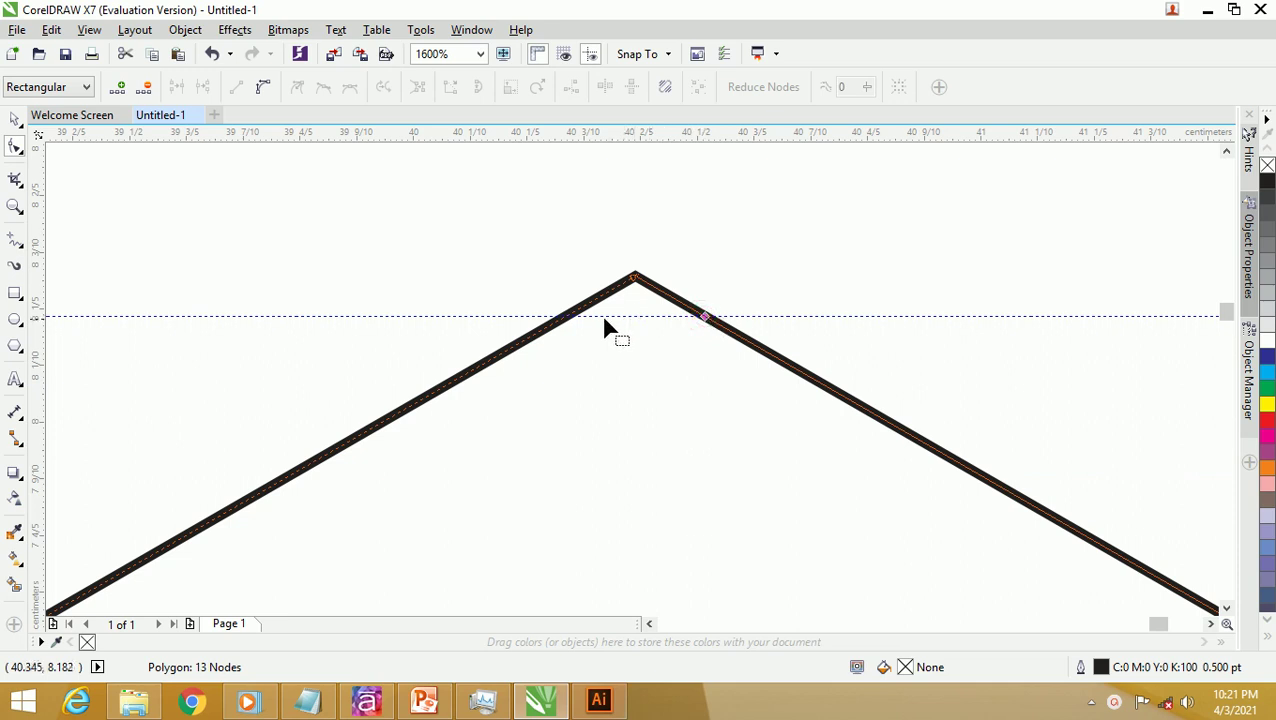
double_click(565, 318)
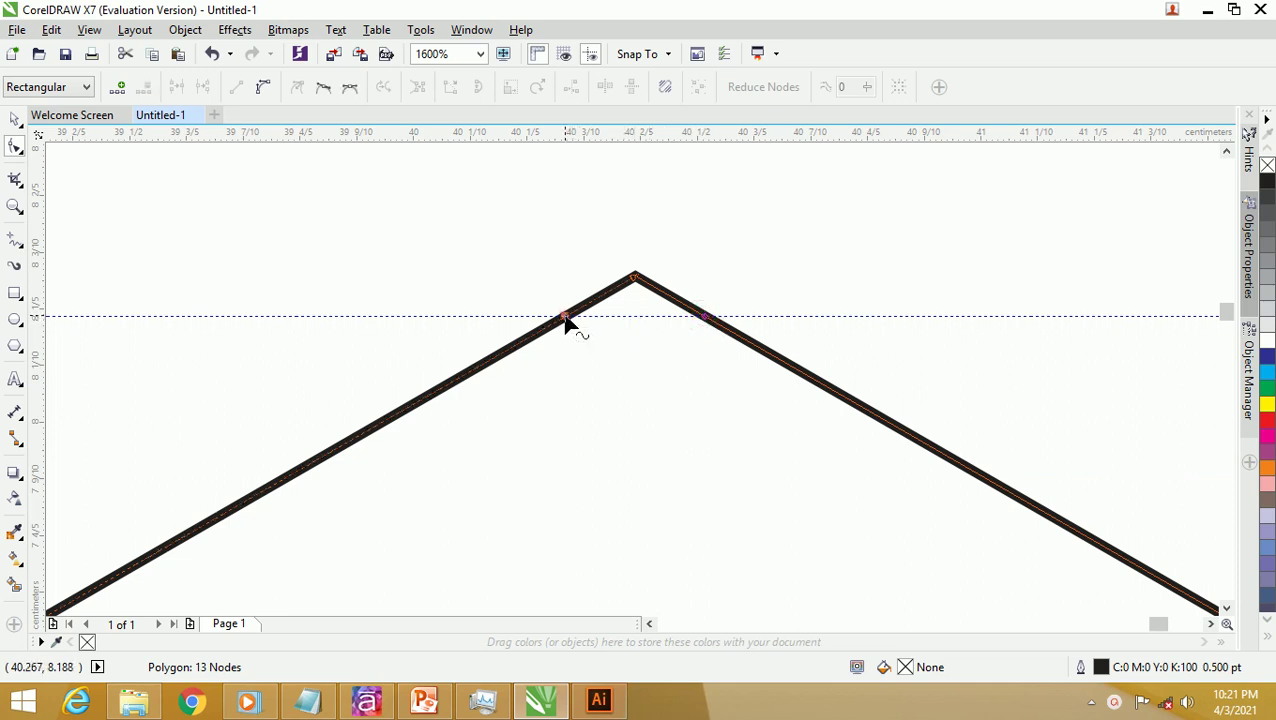
double_click(636, 278)
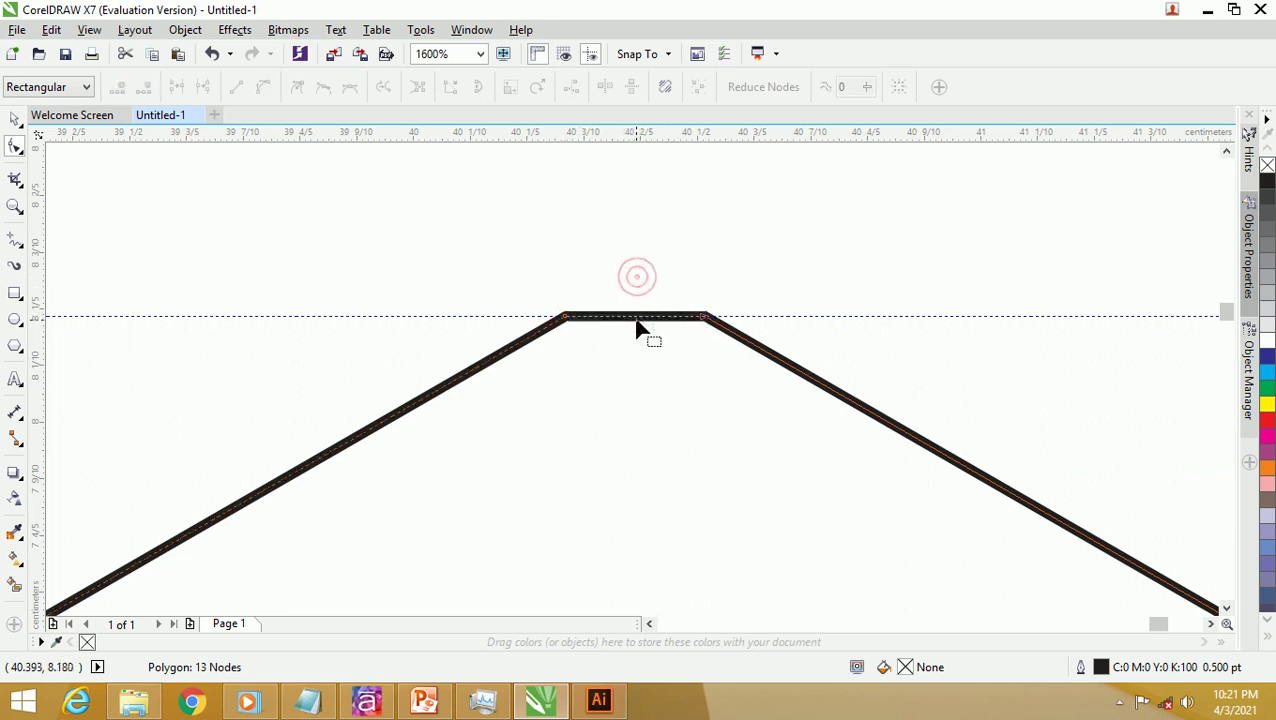
Step: Convert the flattened top segment of the hexagon to a curve and adjust its handles to round all the corners
click(636, 317)
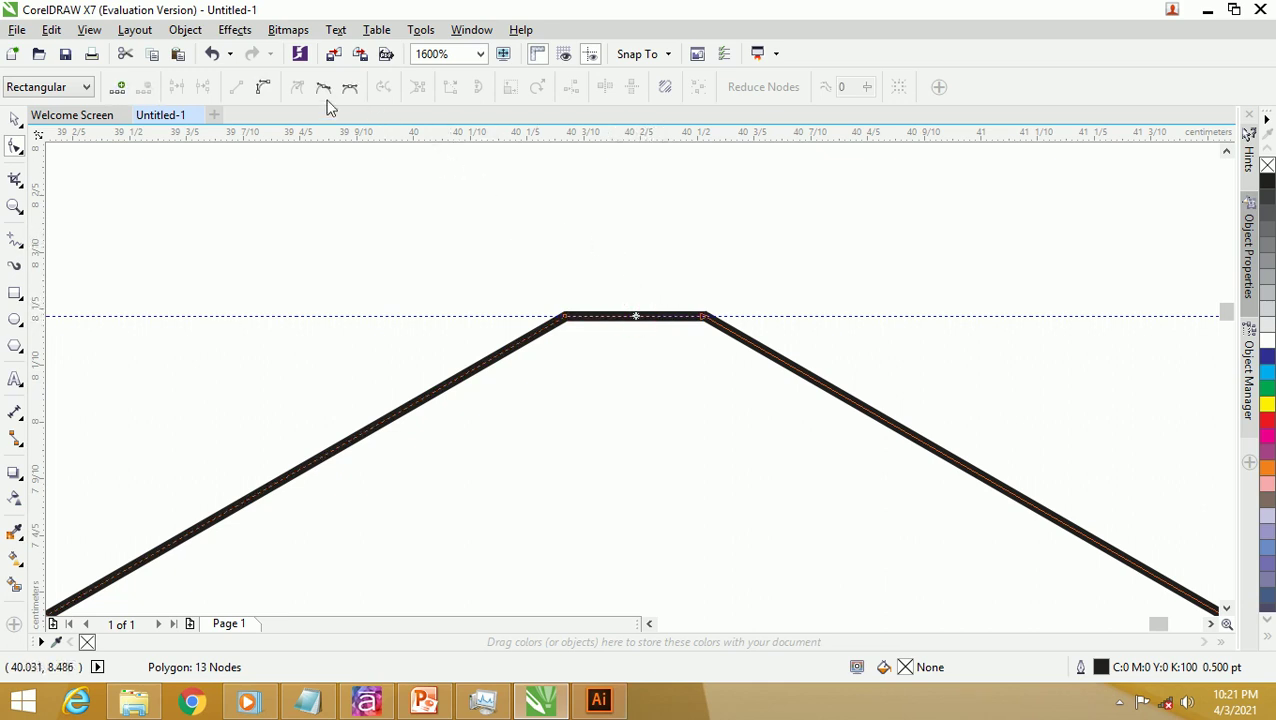
click(266, 88)
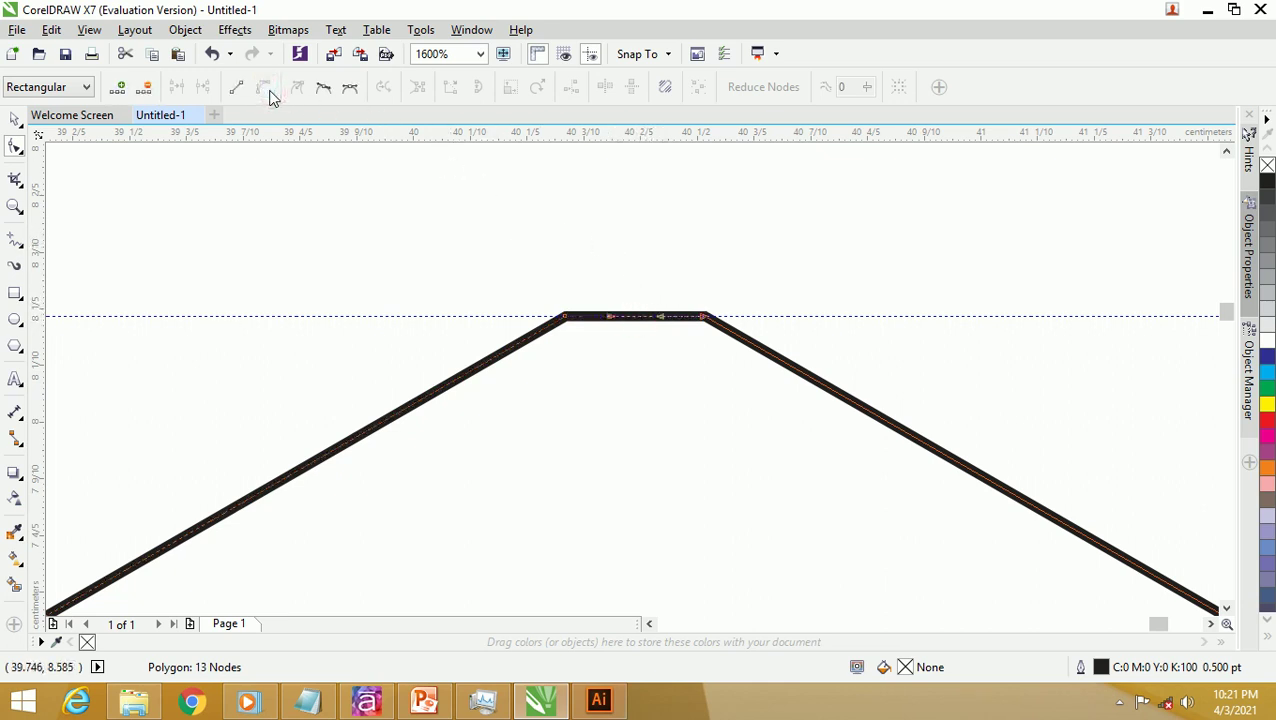
drag(612, 320, 621, 277)
drag(661, 322, 628, 287)
scroll(621, 280, up, 2)
mouse_move(712, 272)
mouse_down()
mouse_move(698, 296)
mouse_move(692, 287)
mouse_up()
scroll(636, 288, down, 2)
scroll(636, 287, down, 4)
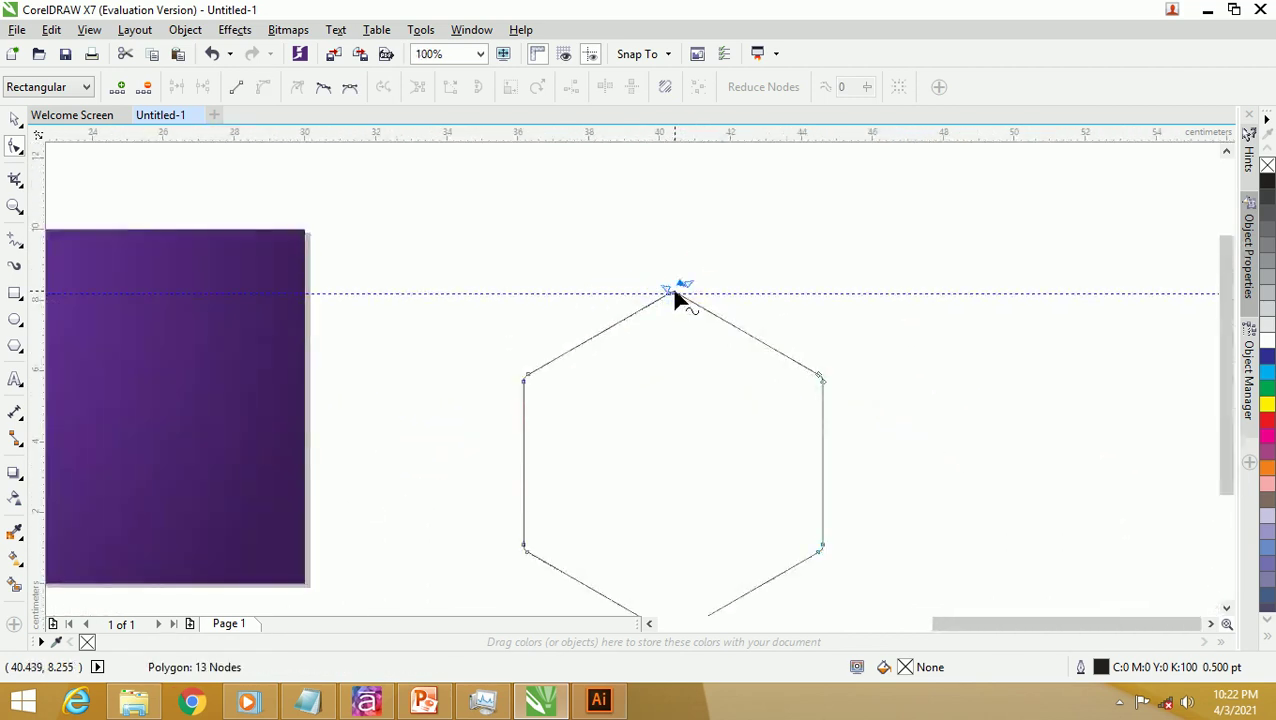
scroll(530, 390, up, 5)
scroll(540, 276, down, 3)
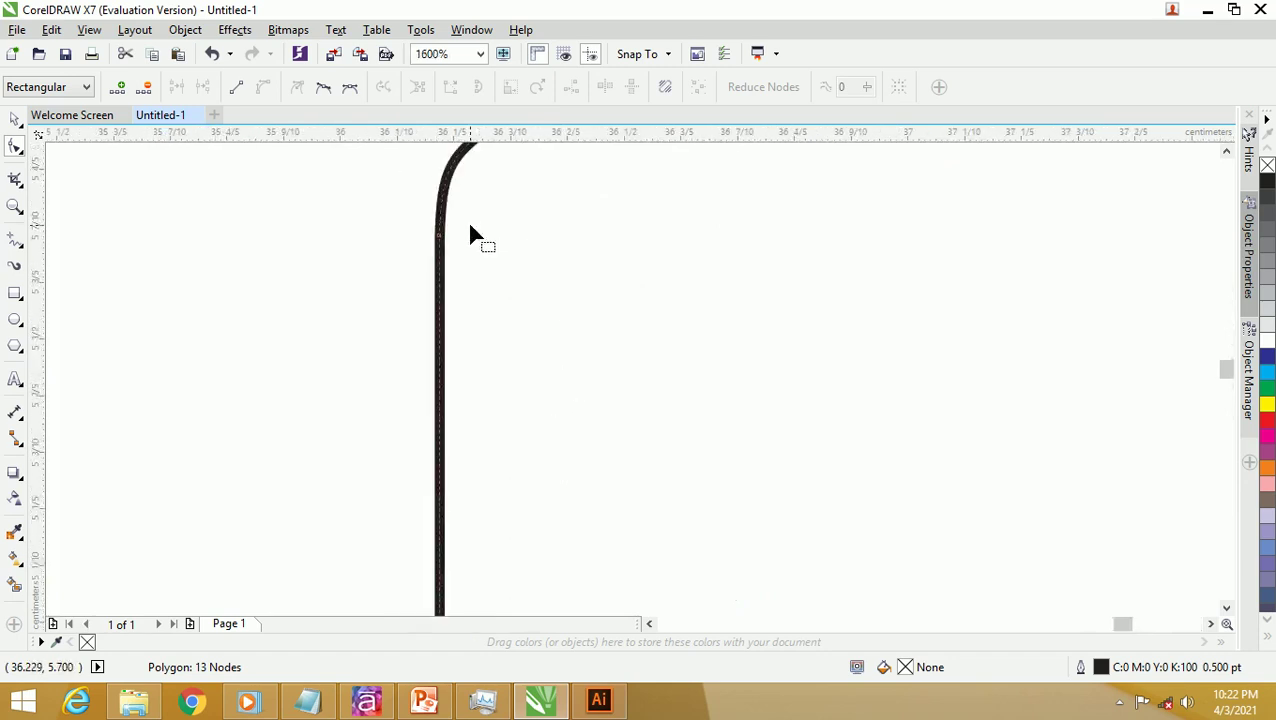
scroll(466, 200, down, 2)
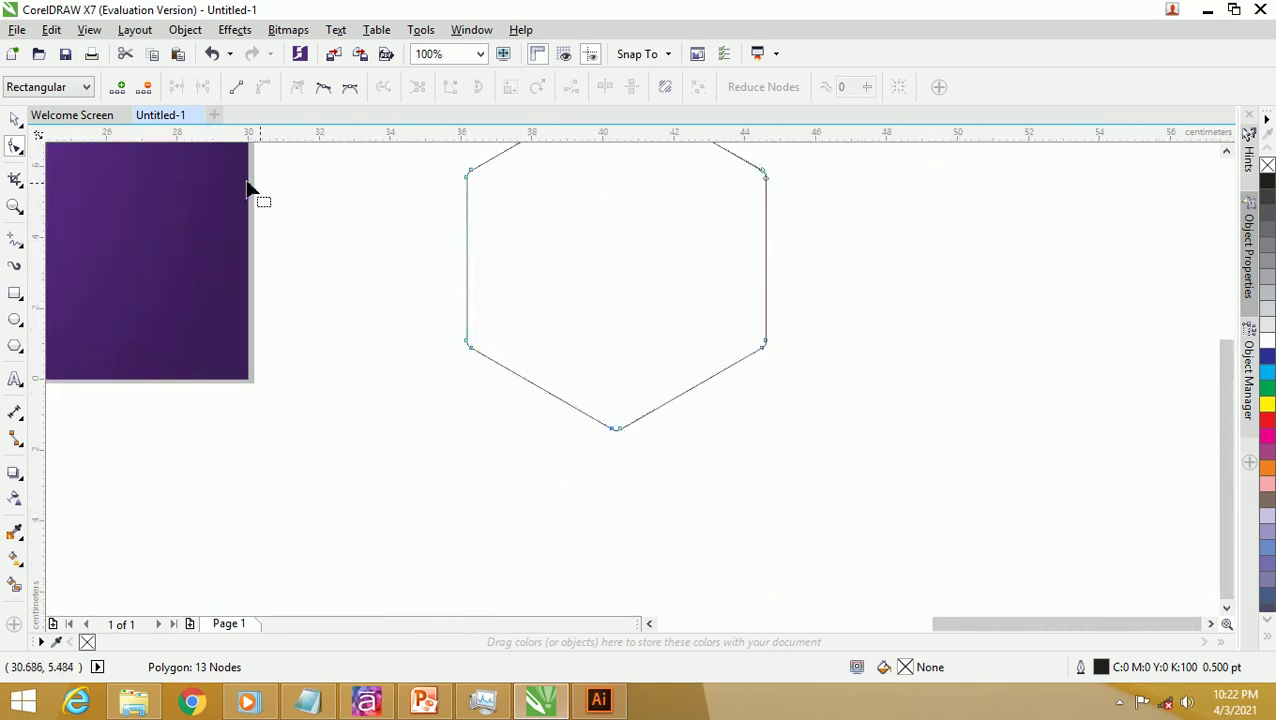
Step: Move the hexagon below and beside the page, to about X 45.06 cm, Y -4.85 cm
click(15, 118)
scroll(803, 285, down, 2)
drag(787, 264, 832, 337)
scroll(823, 360, up, 2)
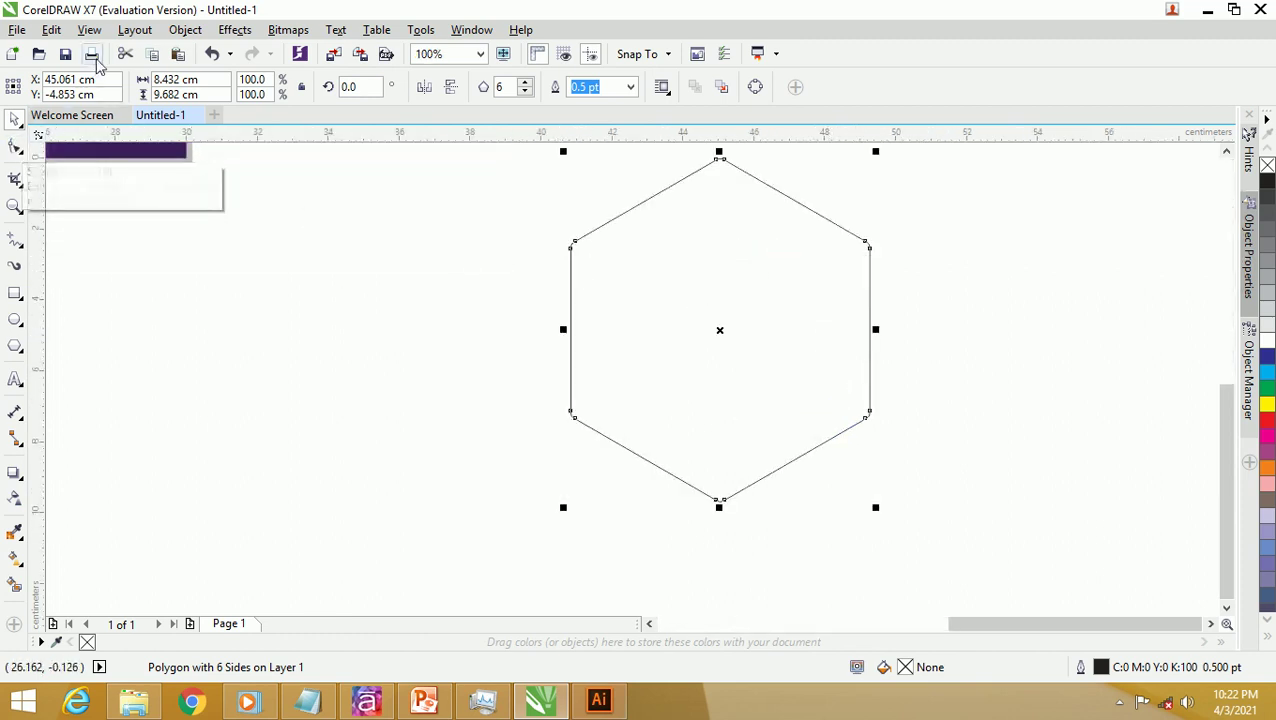
Step: Convert the rounded hexagon to curves so that its nodes can be edited independently
click(15, 147)
click(518, 370)
click(868, 415)
click(887, 523)
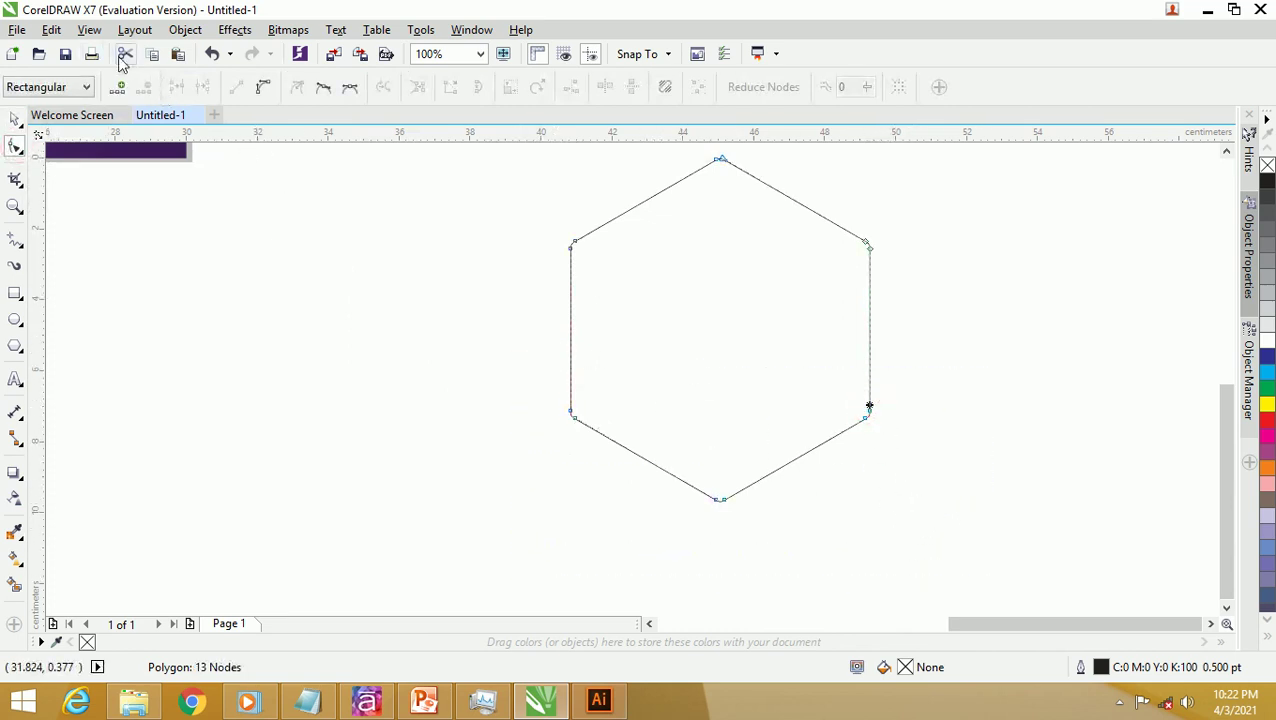
click(185, 29)
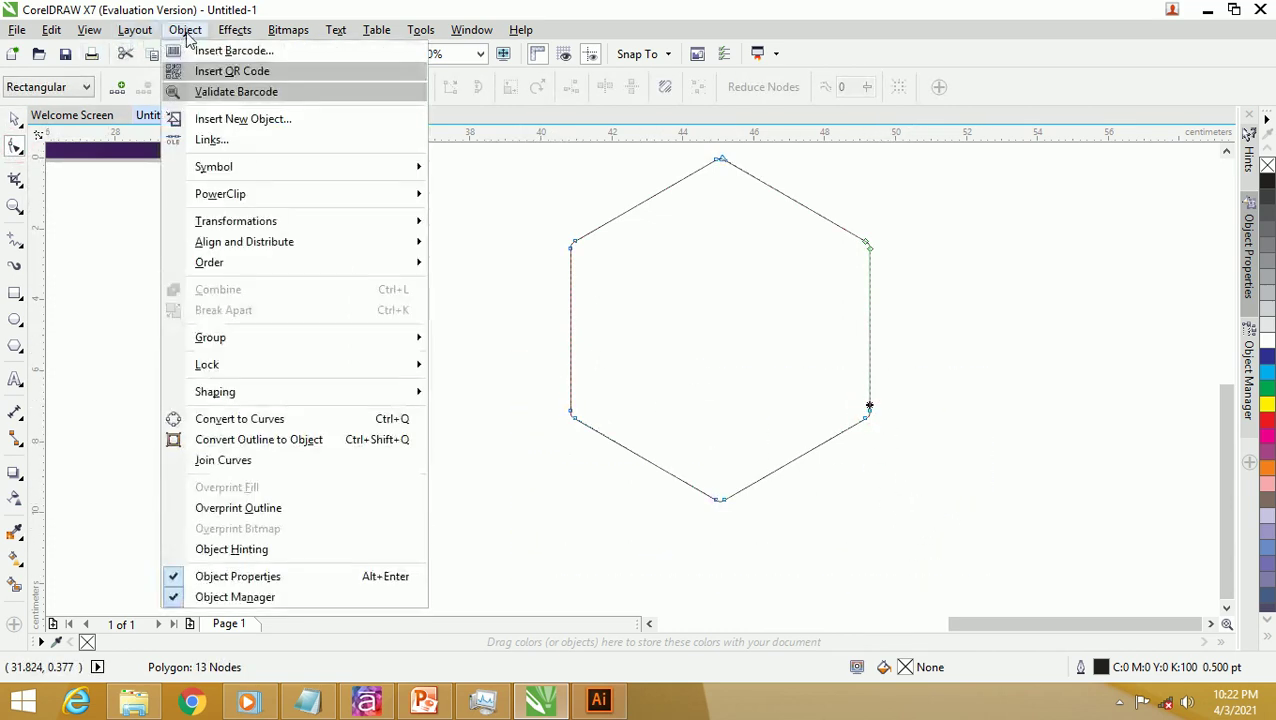
click(279, 419)
Step: Select the nodes of the hexagon's lower half and move them down, stretching the shape to about 23.76 cm high
click(473, 274)
drag(433, 343, 1025, 615)
drag(872, 402, 869, 585)
scroll(758, 450, down, 3)
drag(755, 433, 755, 508)
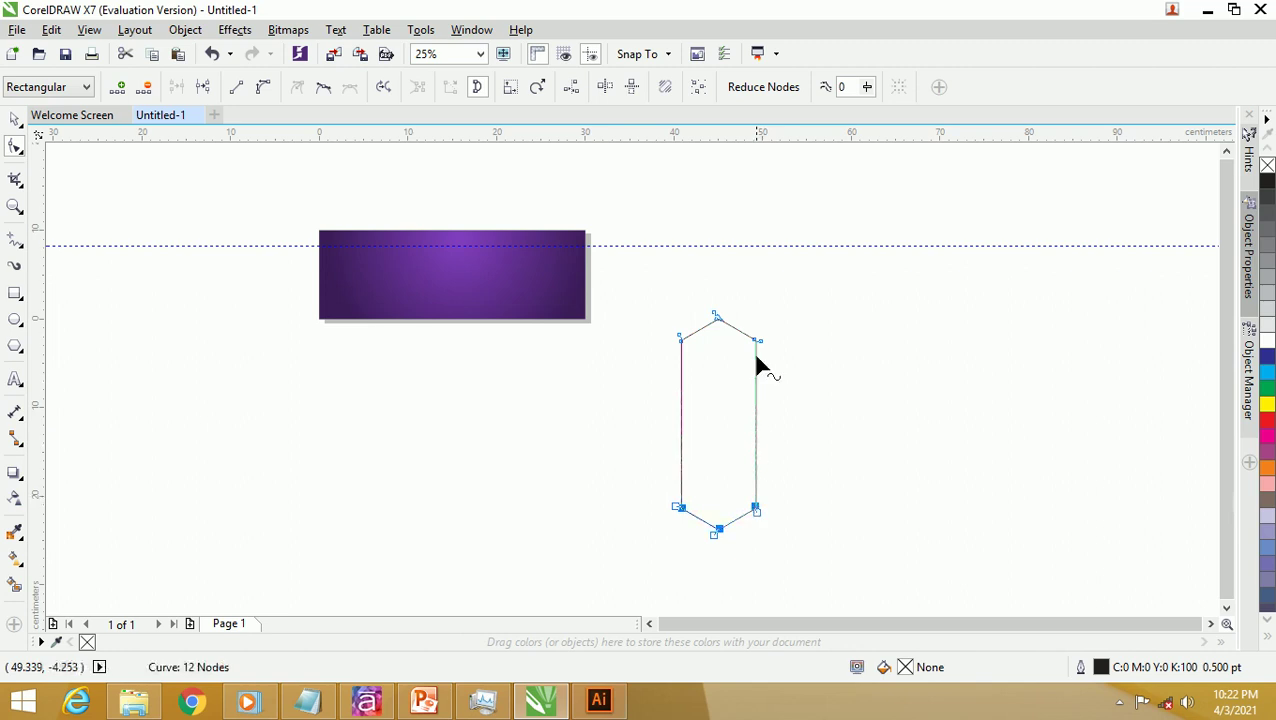
scroll(760, 366, up, 1)
Step: Move the elongated hexagon farther from the page, to about X 59.84 cm, Y -13.33 cm
click(15, 119)
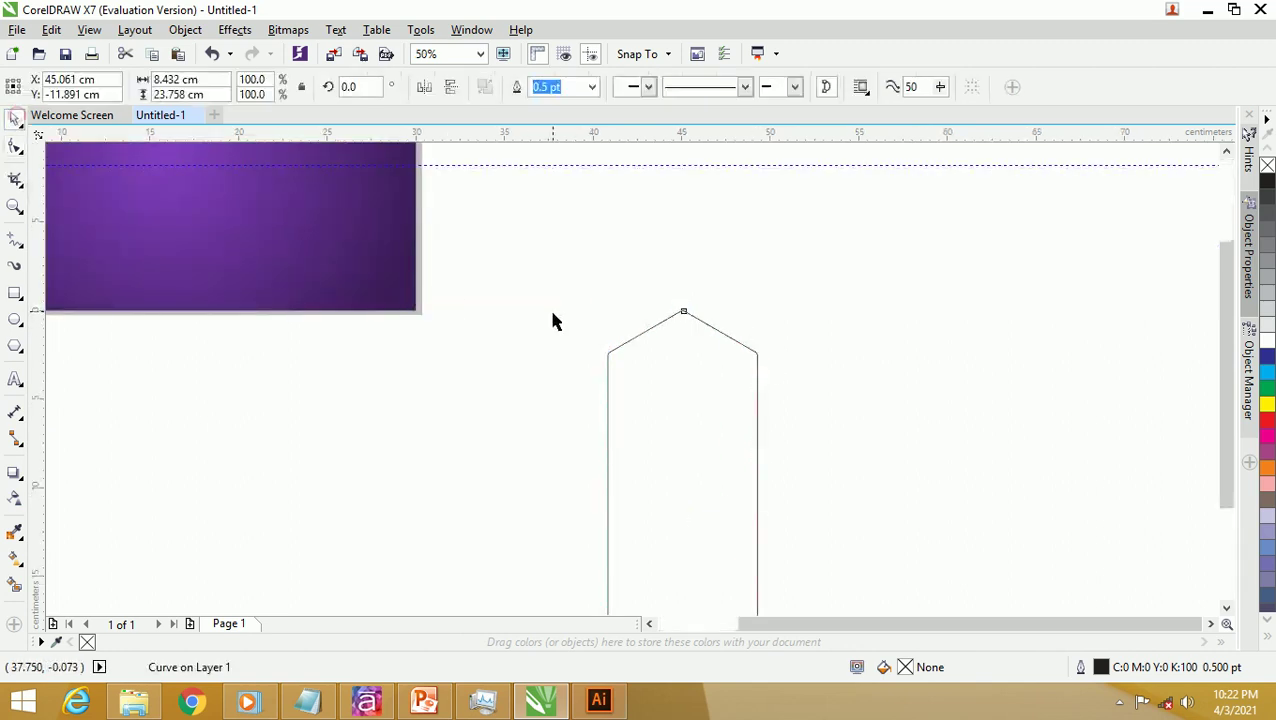
click(552, 318)
scroll(554, 319, down, 2)
scroll(590, 300, up, 4)
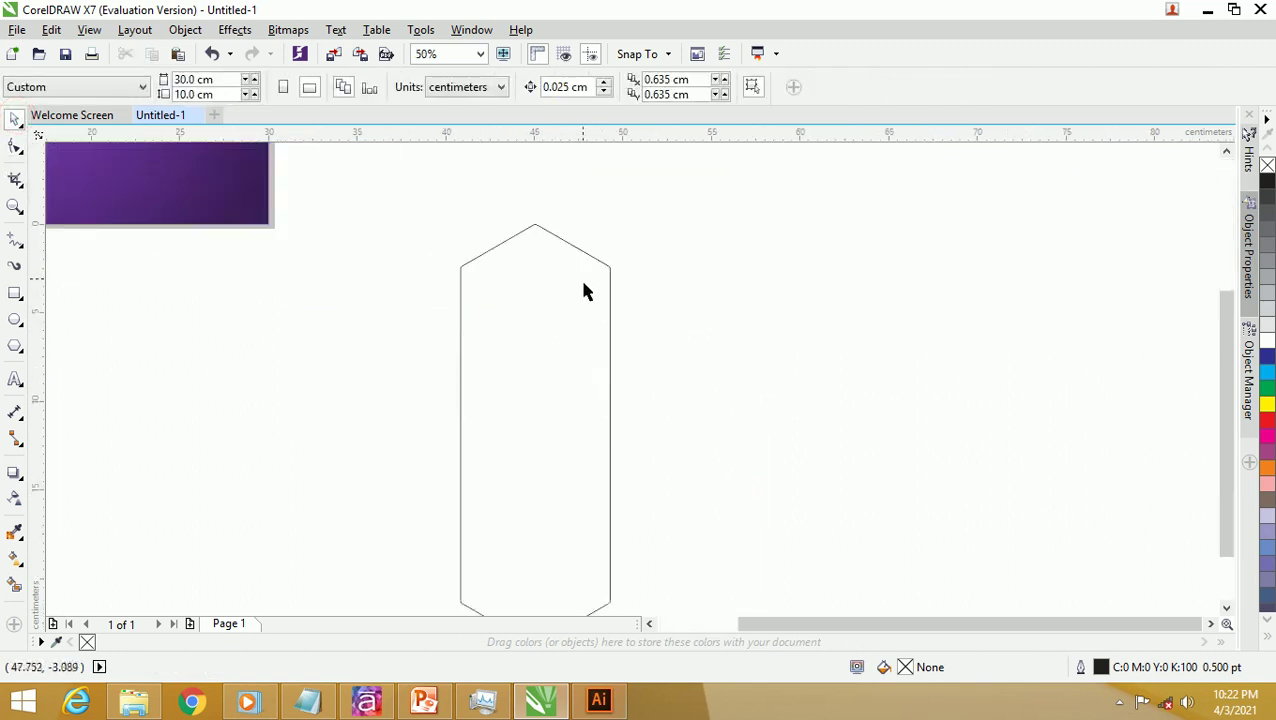
scroll(585, 281, down, 1)
scroll(585, 281, down, 2)
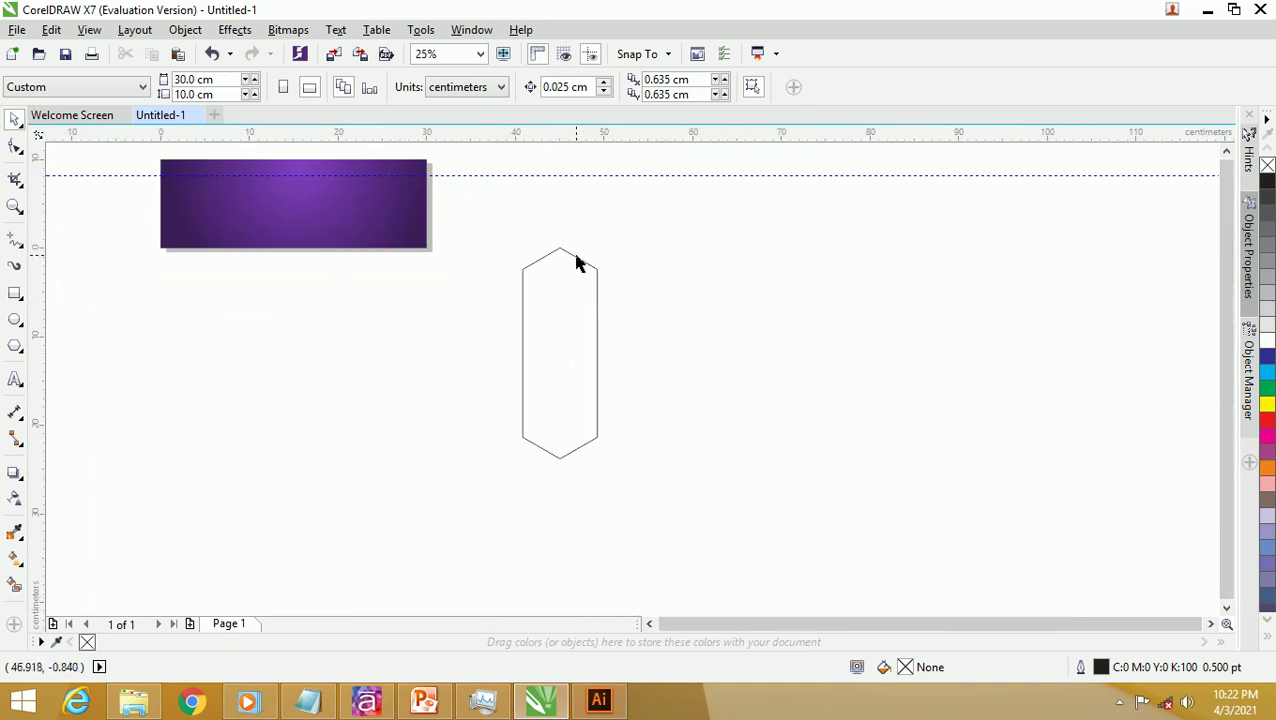
click(590, 276)
drag(592, 277, 709, 272)
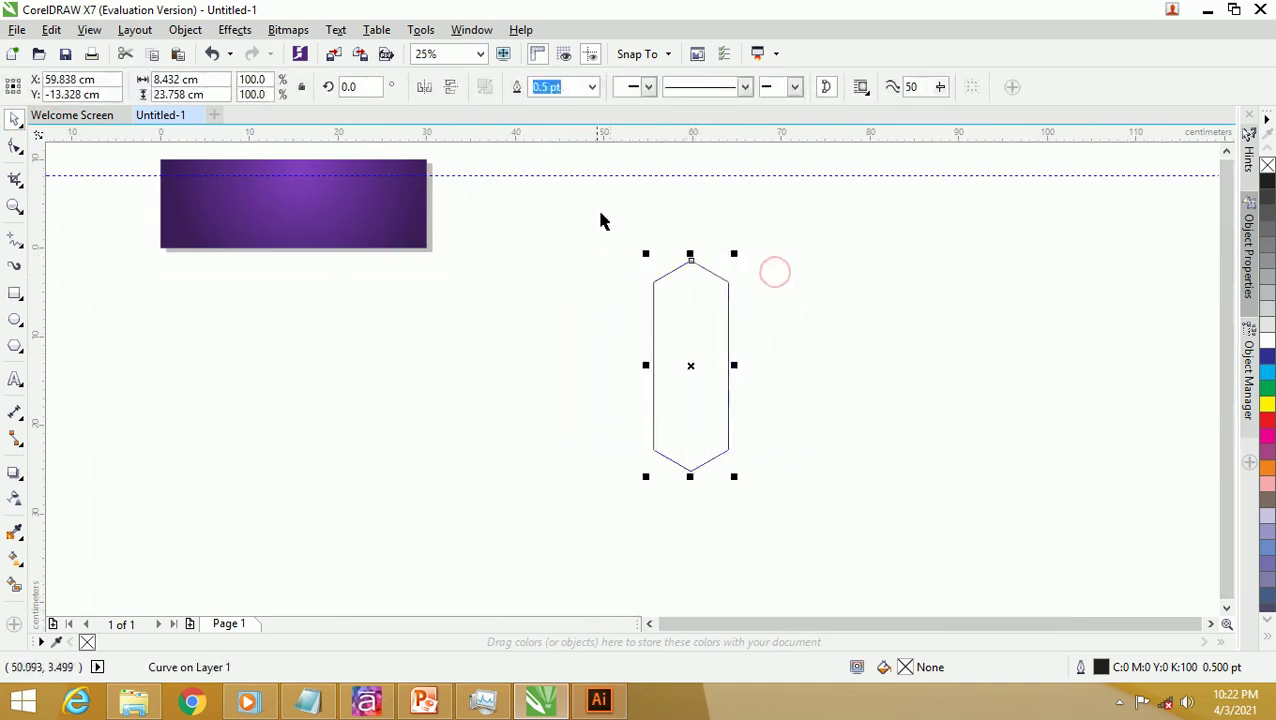
Step: Open the Rotate transformation settings and set a 45° rotation about the elongated hexagon's centre
click(472, 32)
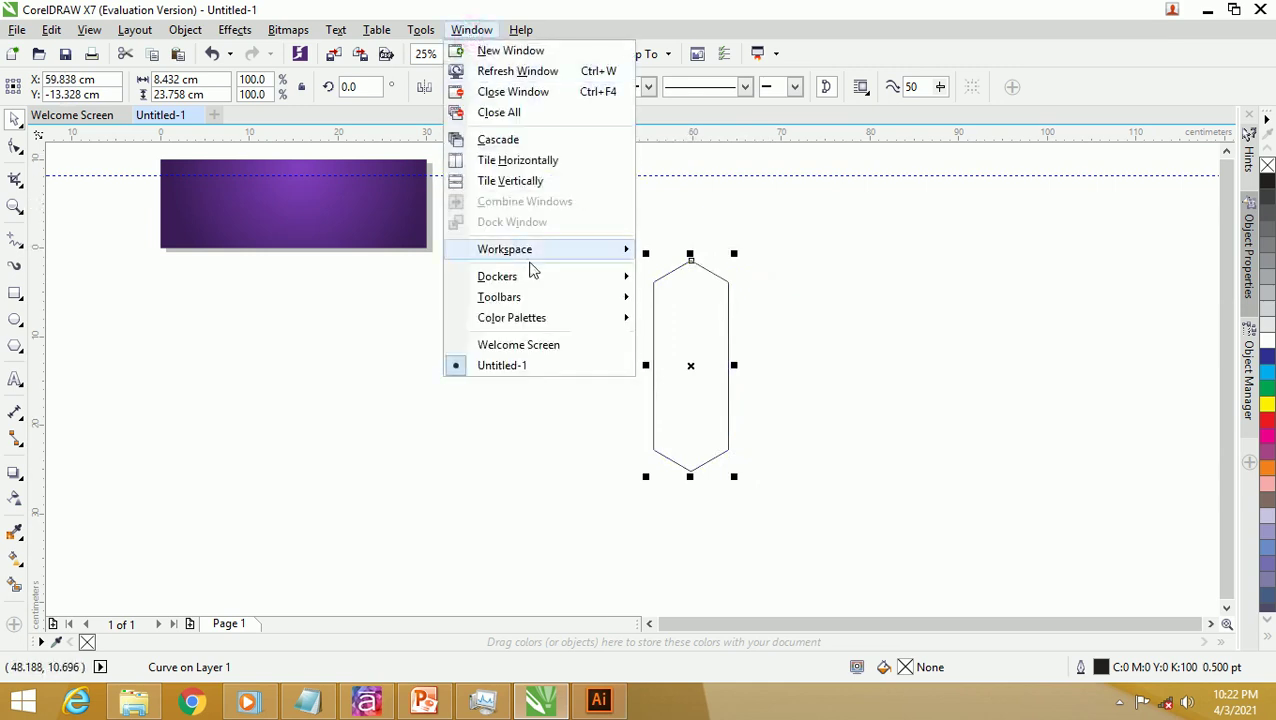
mouse_move(530, 262)
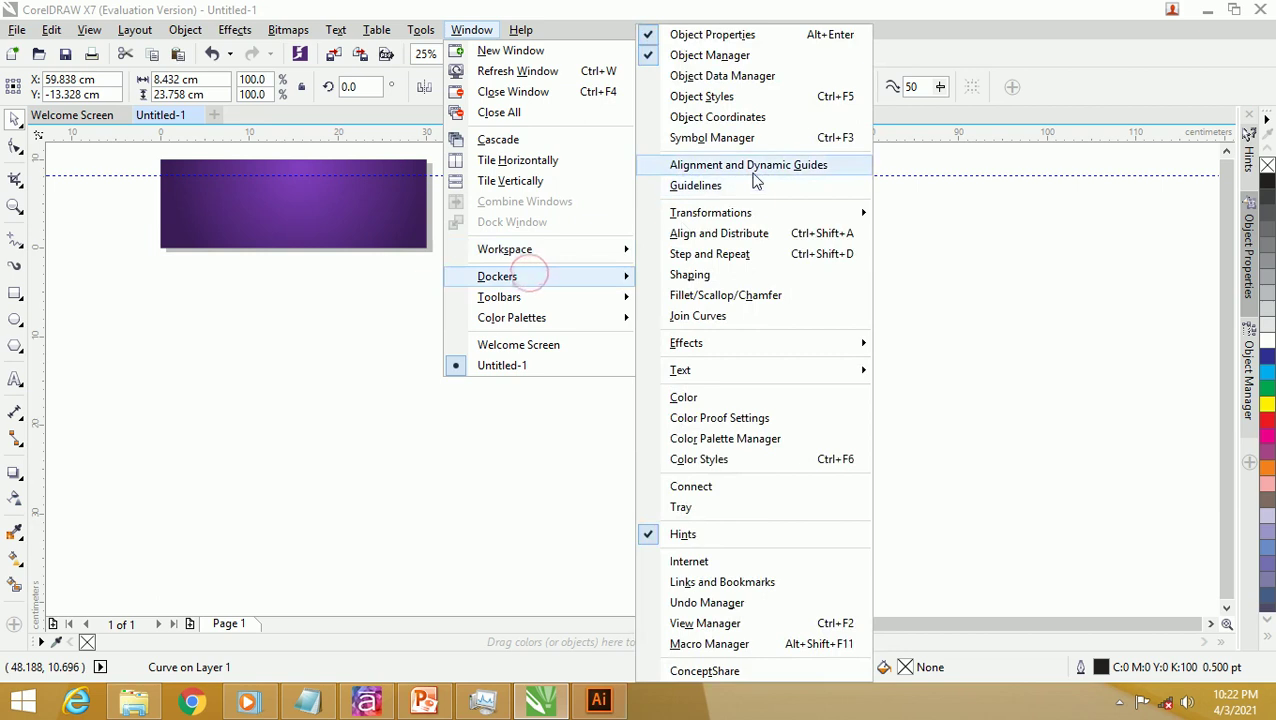
mouse_move(760, 212)
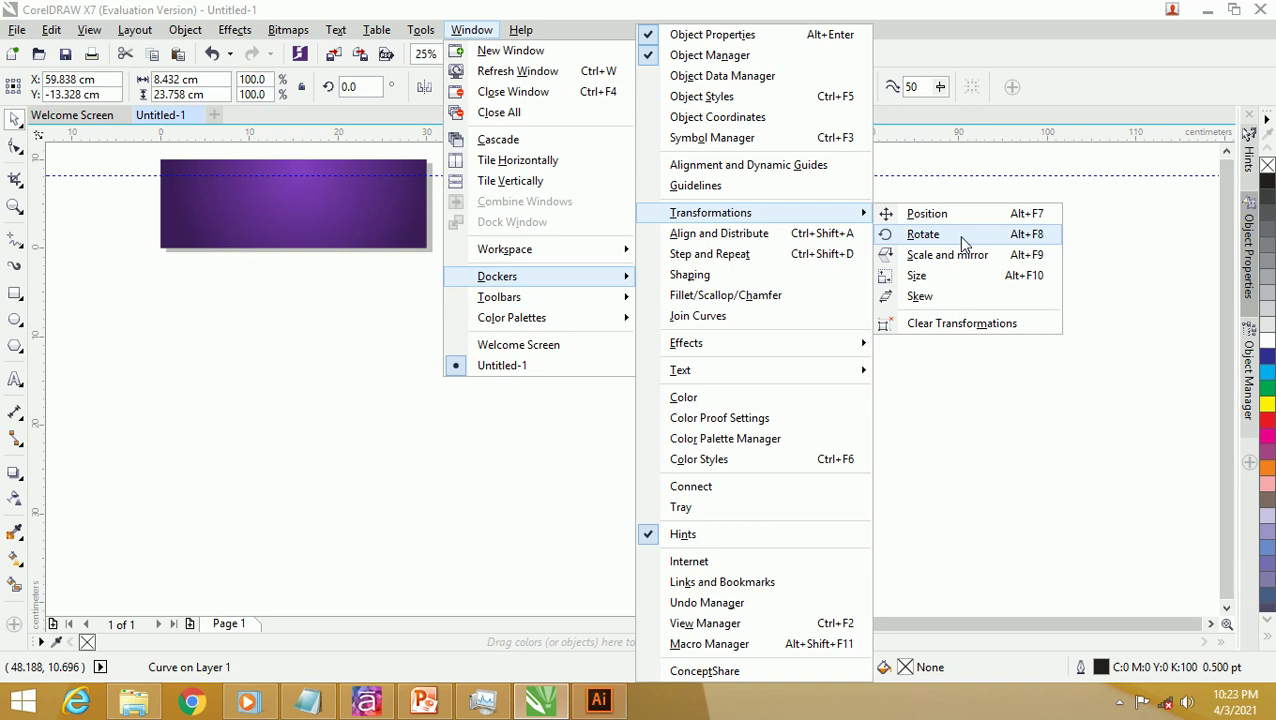
click(922, 234)
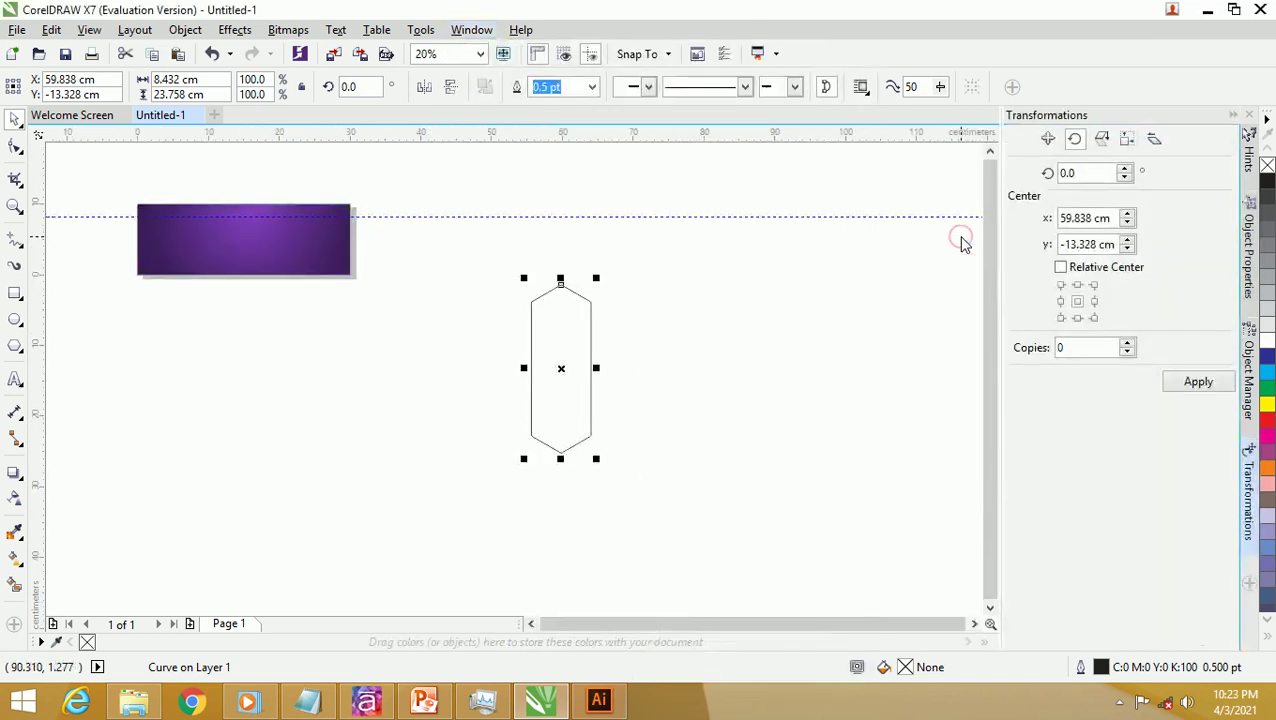
click(1077, 301)
drag(1081, 171, 1050, 171)
text(45)
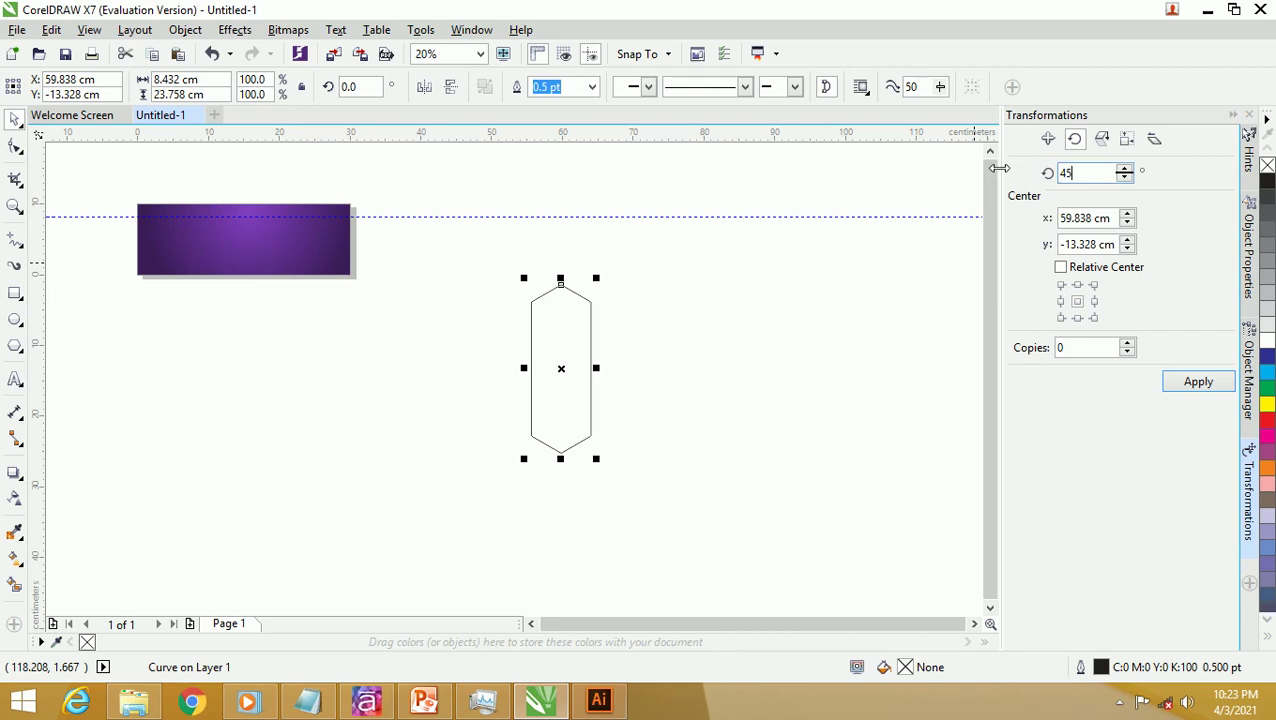
Step: Try rotating the elongated hexagon itself by 45° without copies, and undo the rotation
click(1085, 346)
drag(1096, 171, 1013, 168)
click(1179, 382)
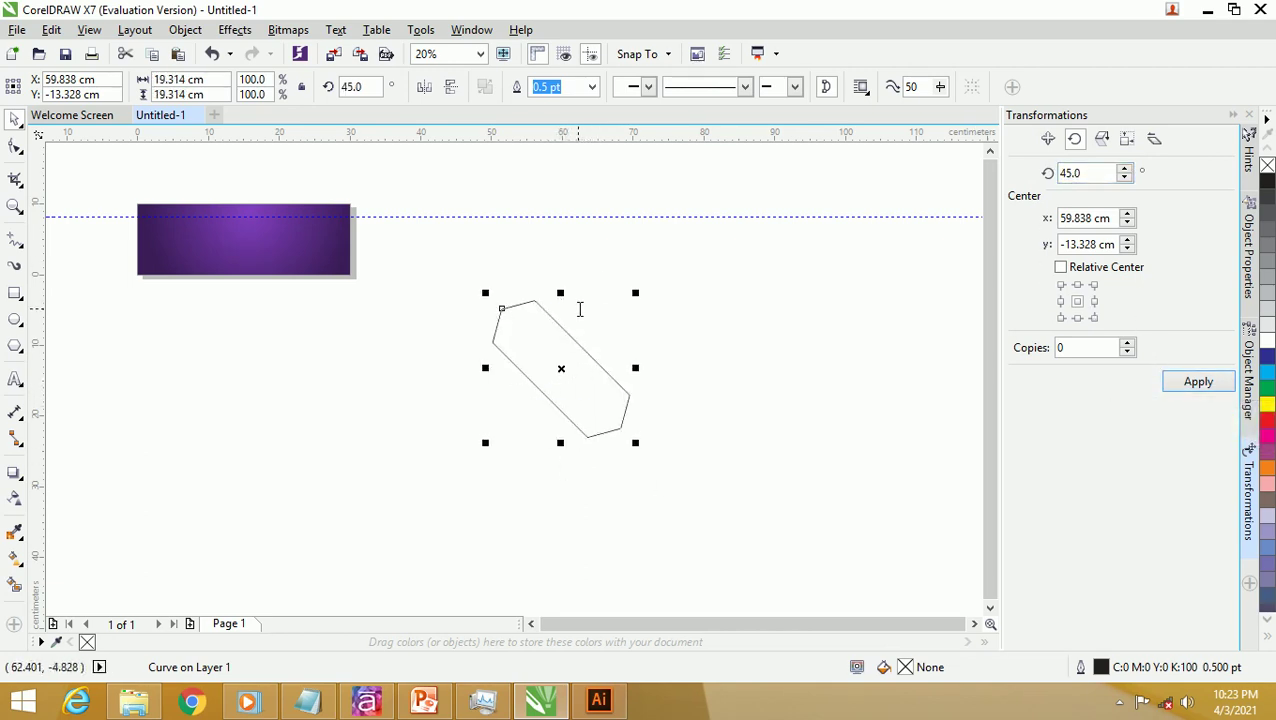
key(ctrl+z)
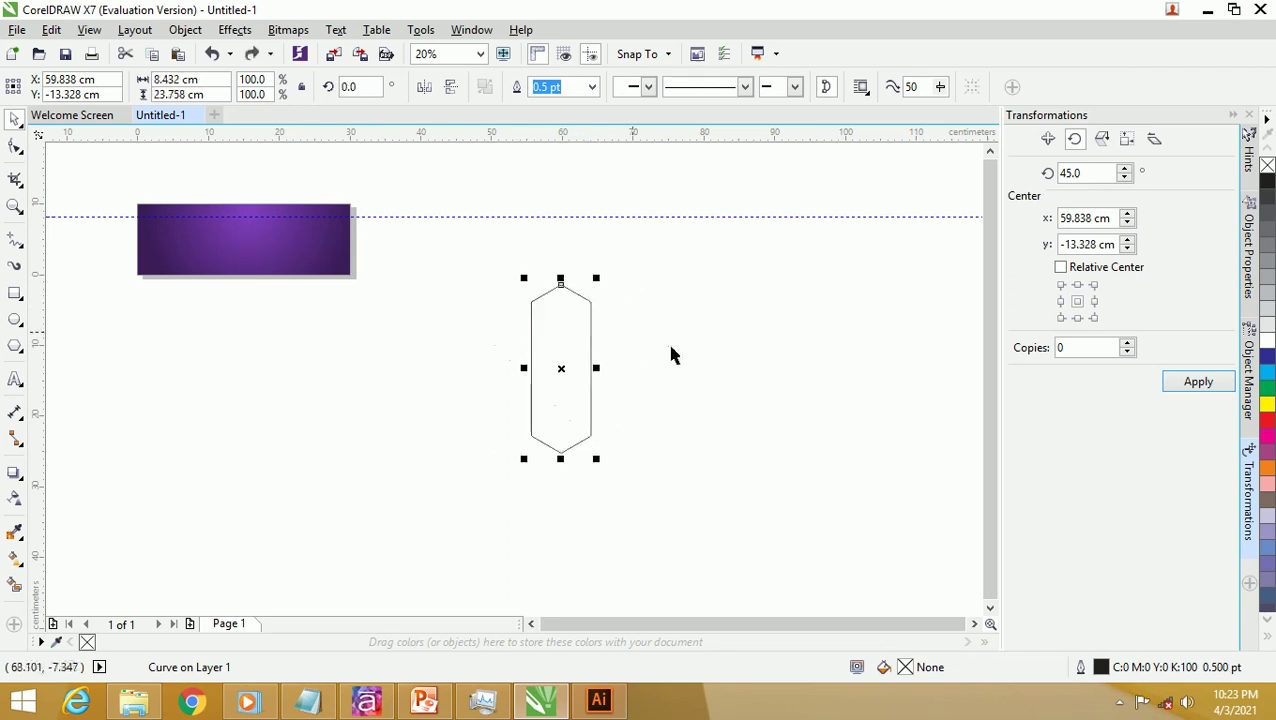
click(1196, 385)
key(ctrl+z)
Step: Set the number of rotated copies to 3, try applying them to the elongated hexagon, and undo the copies
double_click(1125, 344)
click(1190, 385)
scroll(570, 350, up, 2)
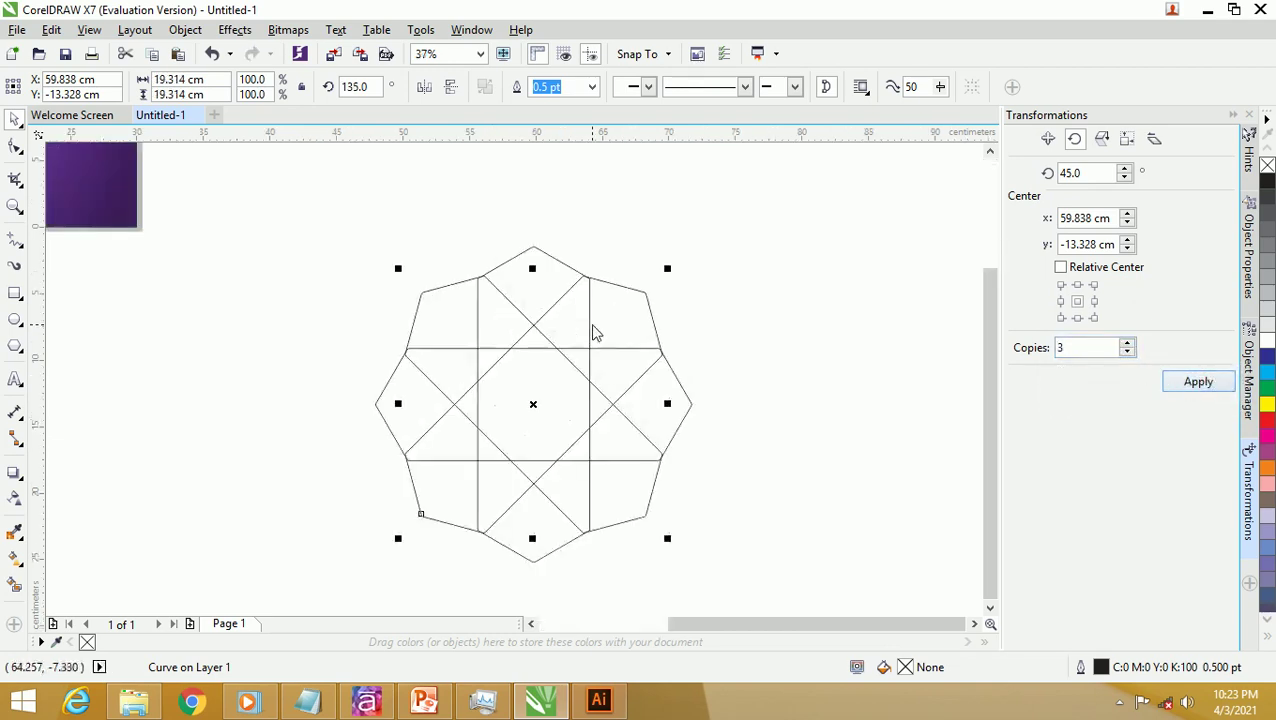
scroll(490, 289, up, 3)
scroll(490, 289, down, 3)
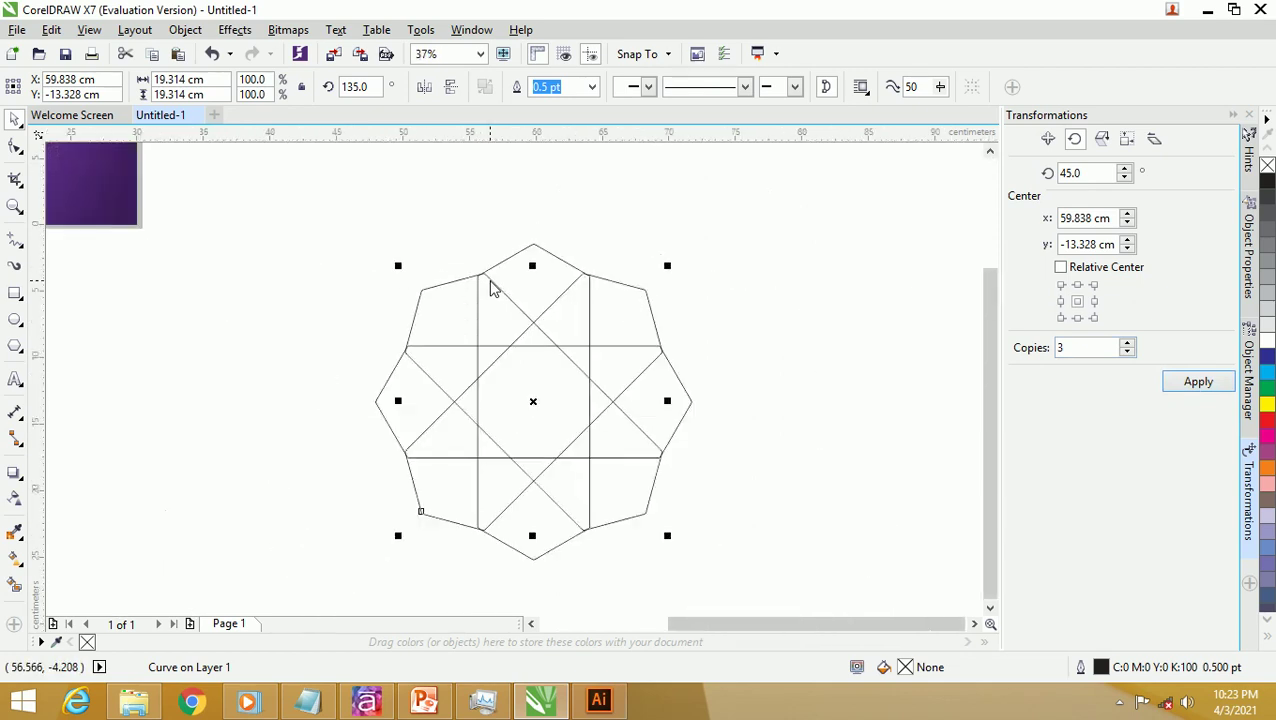
key(ctrl+z)
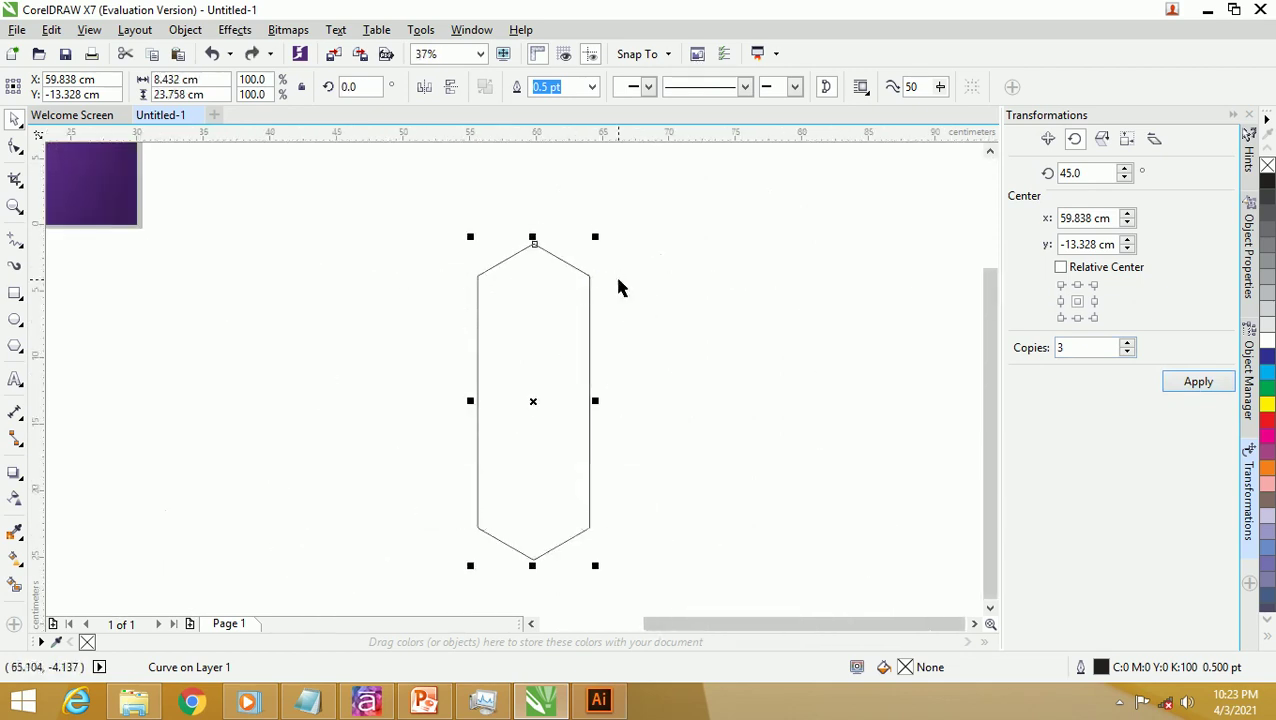
Step: Try narrowing the elongated hexagon to about 7.01 cm wide with three 45° rotated copies, and undo the copies
click(612, 316)
click(589, 316)
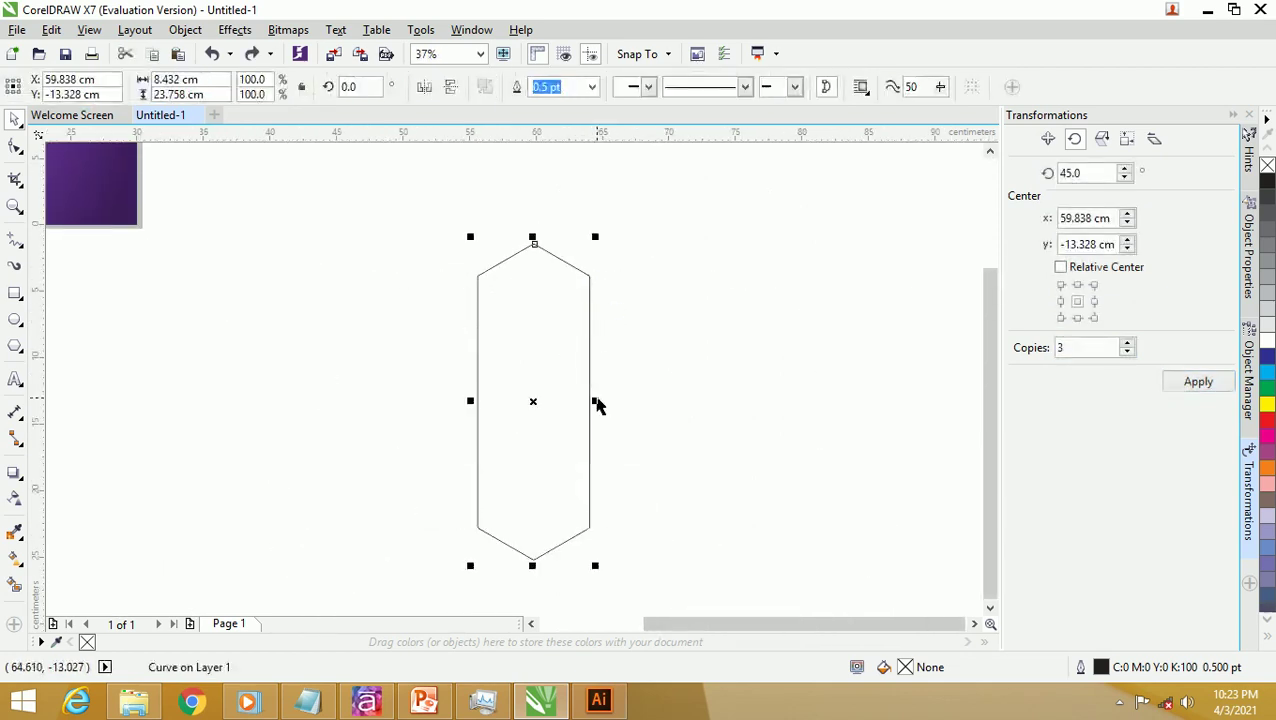
drag(597, 404, 578, 402)
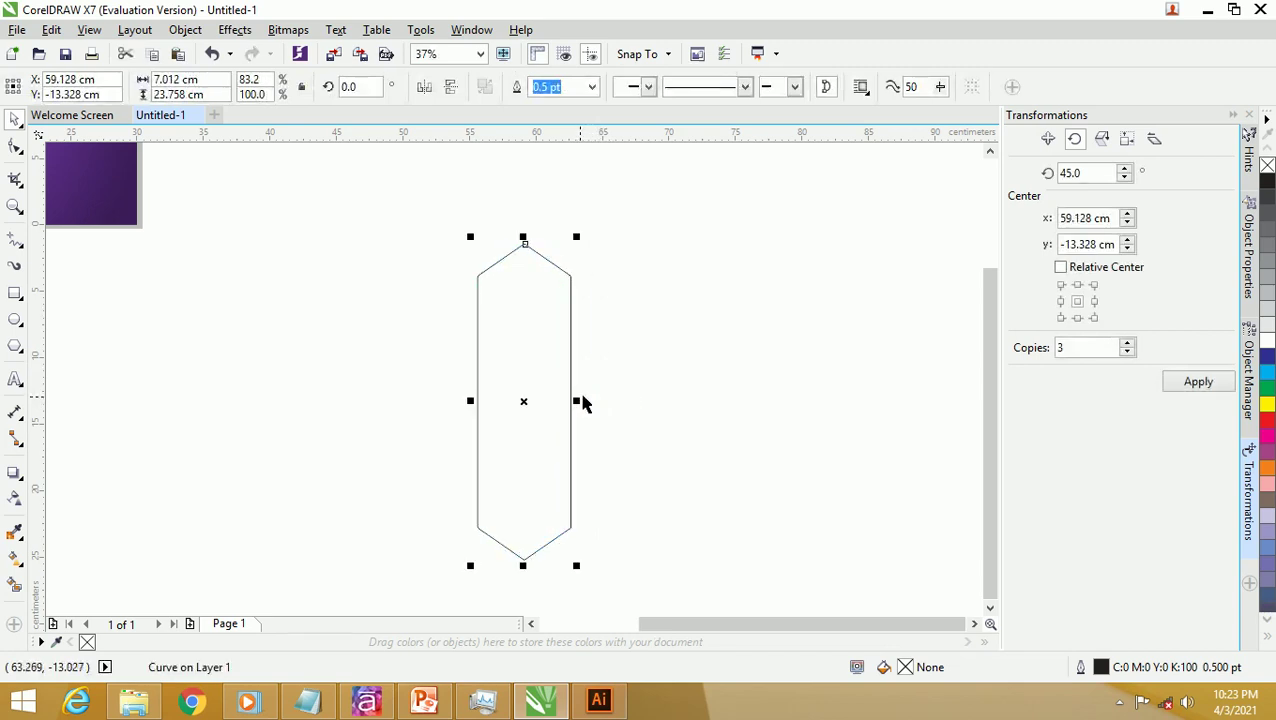
click(1197, 383)
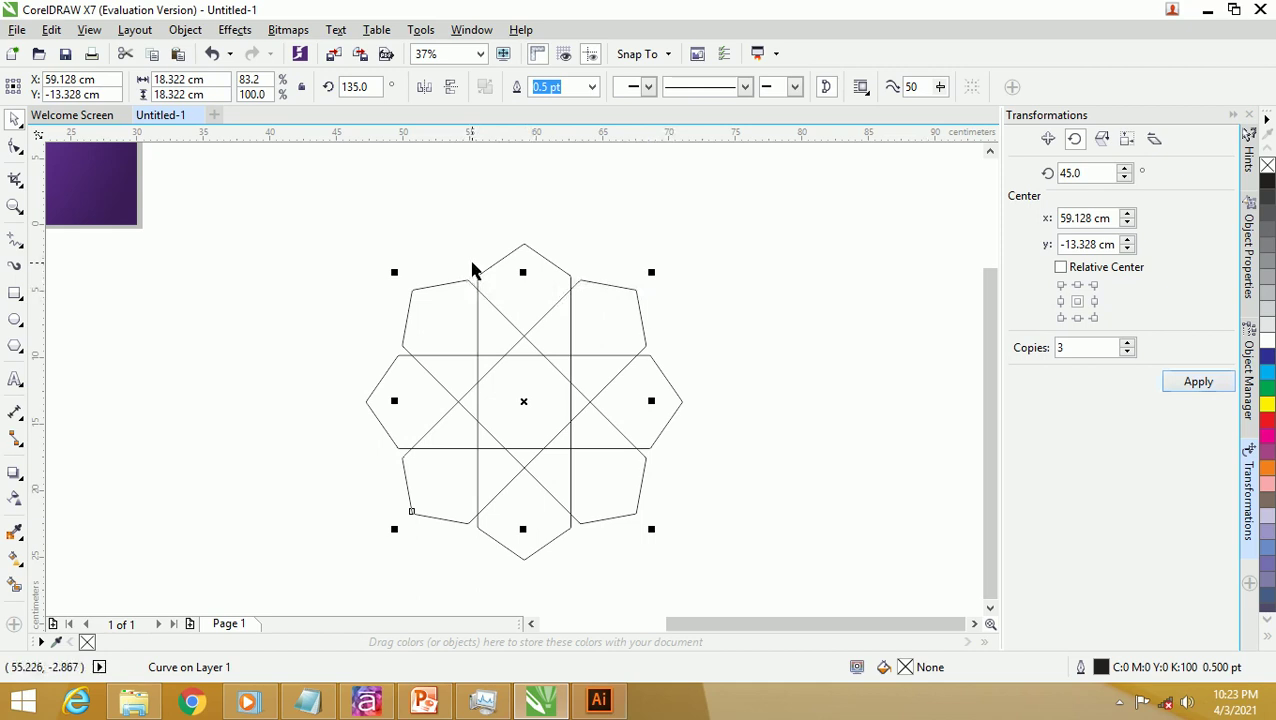
scroll(472, 268, up, 2)
scroll(425, 247, up, 2)
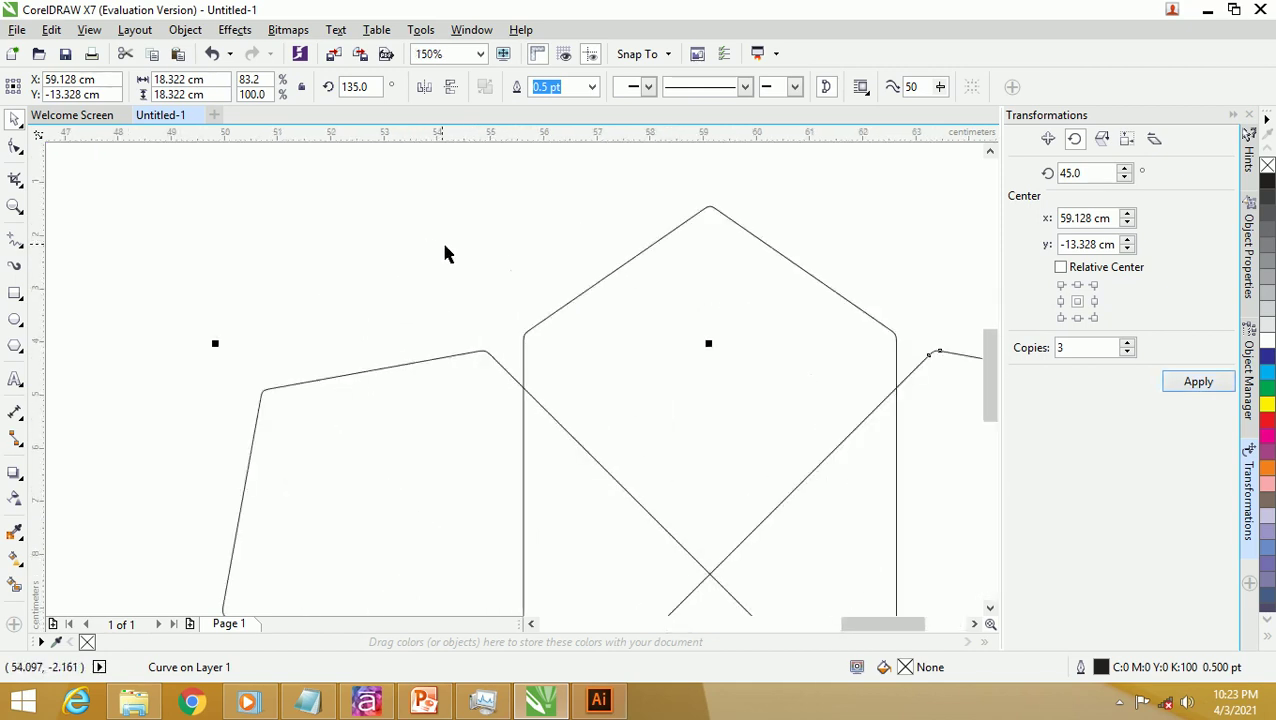
scroll(524, 347, up, 2)
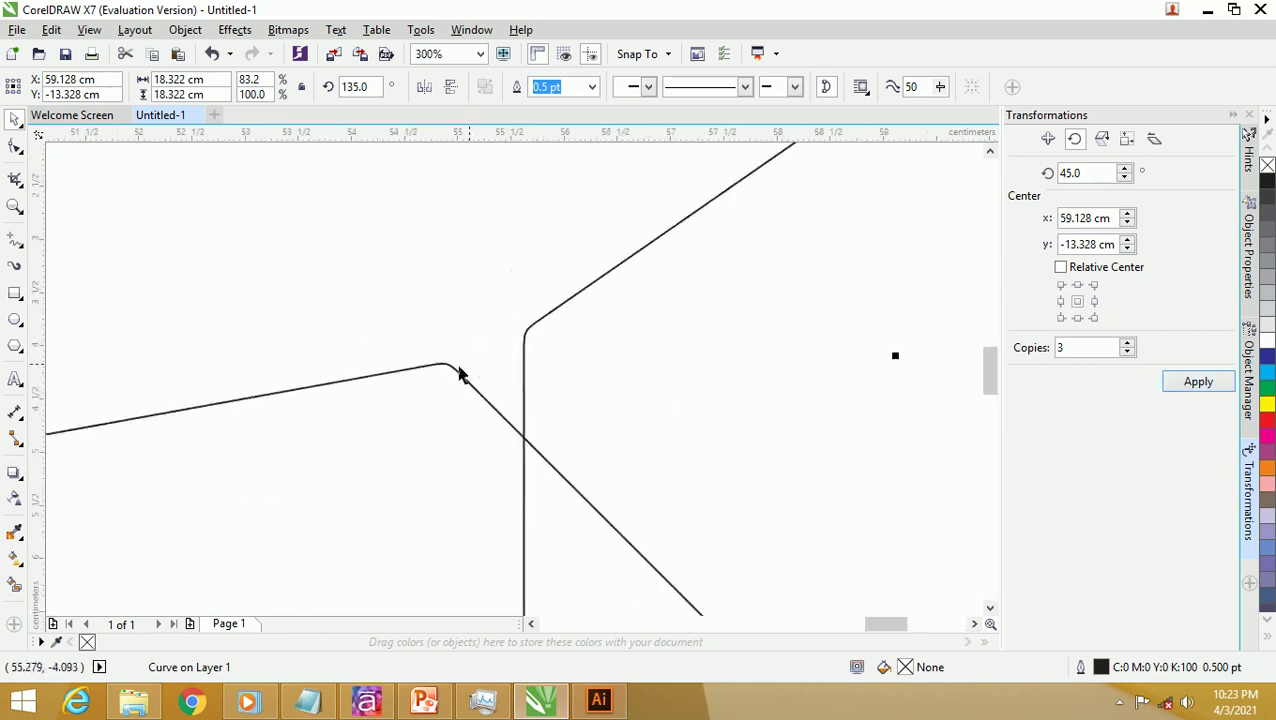
scroll(522, 345, down, 6)
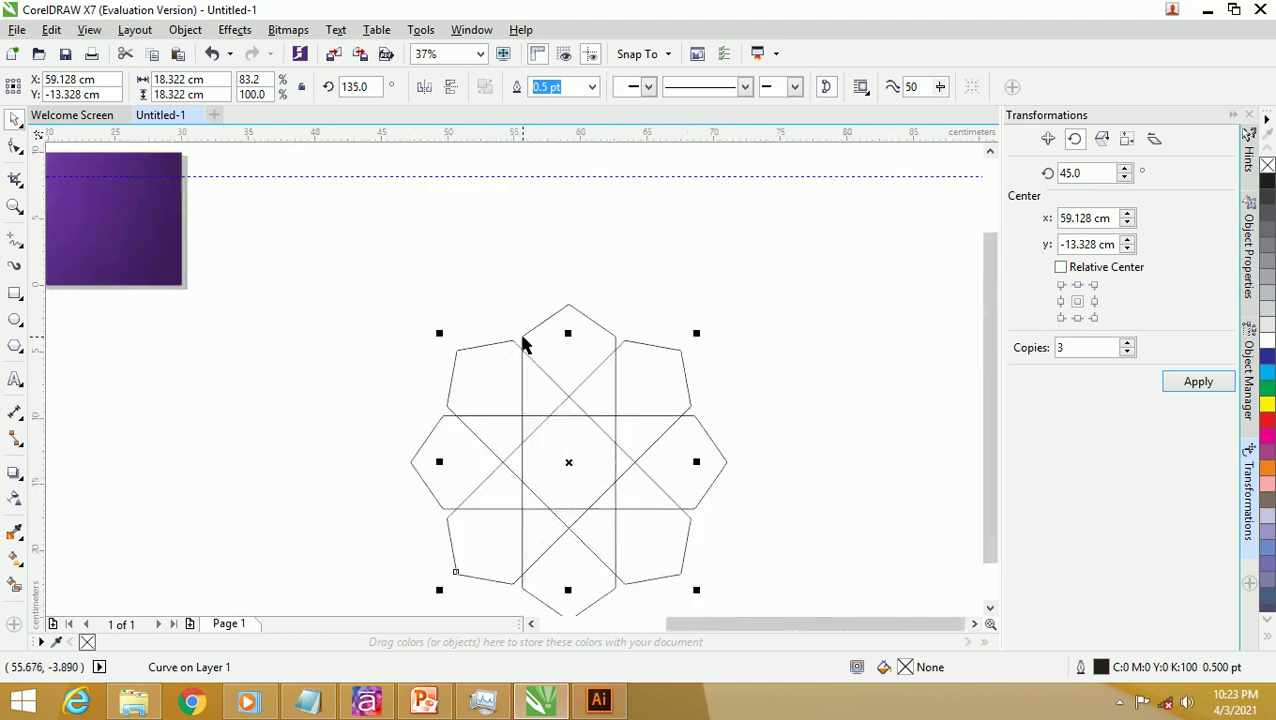
key(ctrl+z)
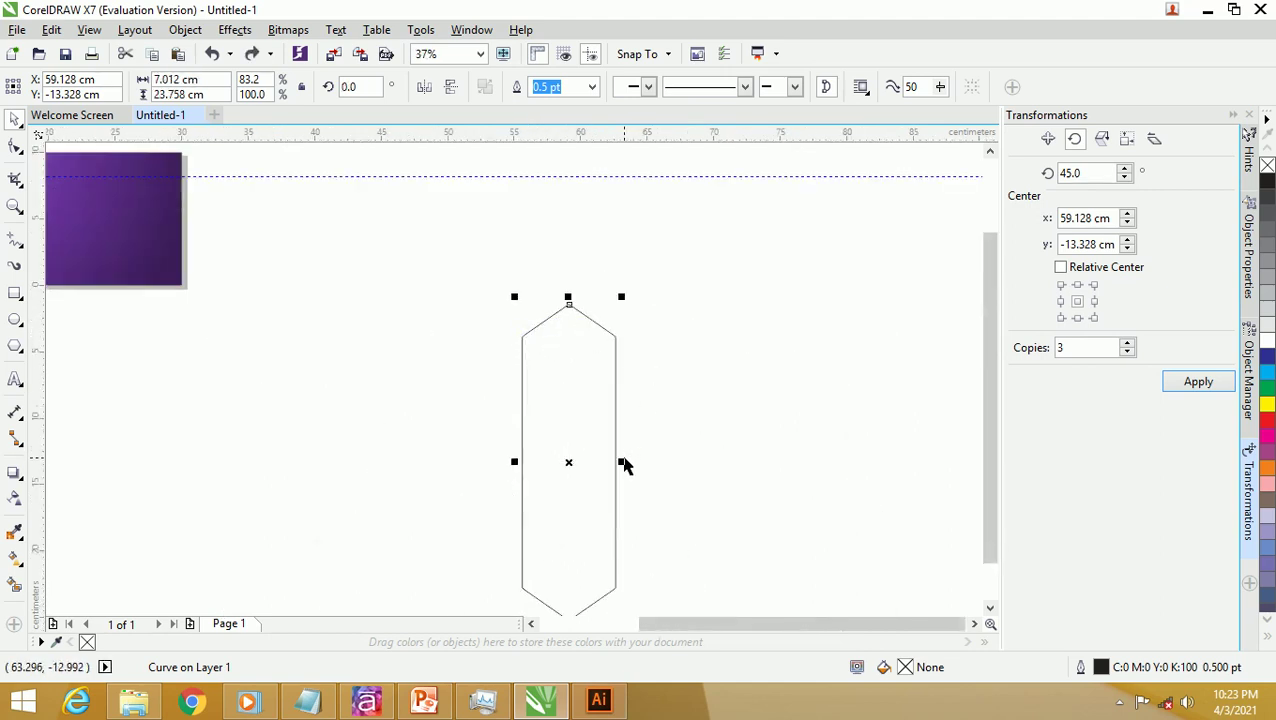
Step: Narrow the elongated hexagon to about 6.19 cm wide and create three copies of it rotated in 45° steps
drag(619, 466, 614, 463)
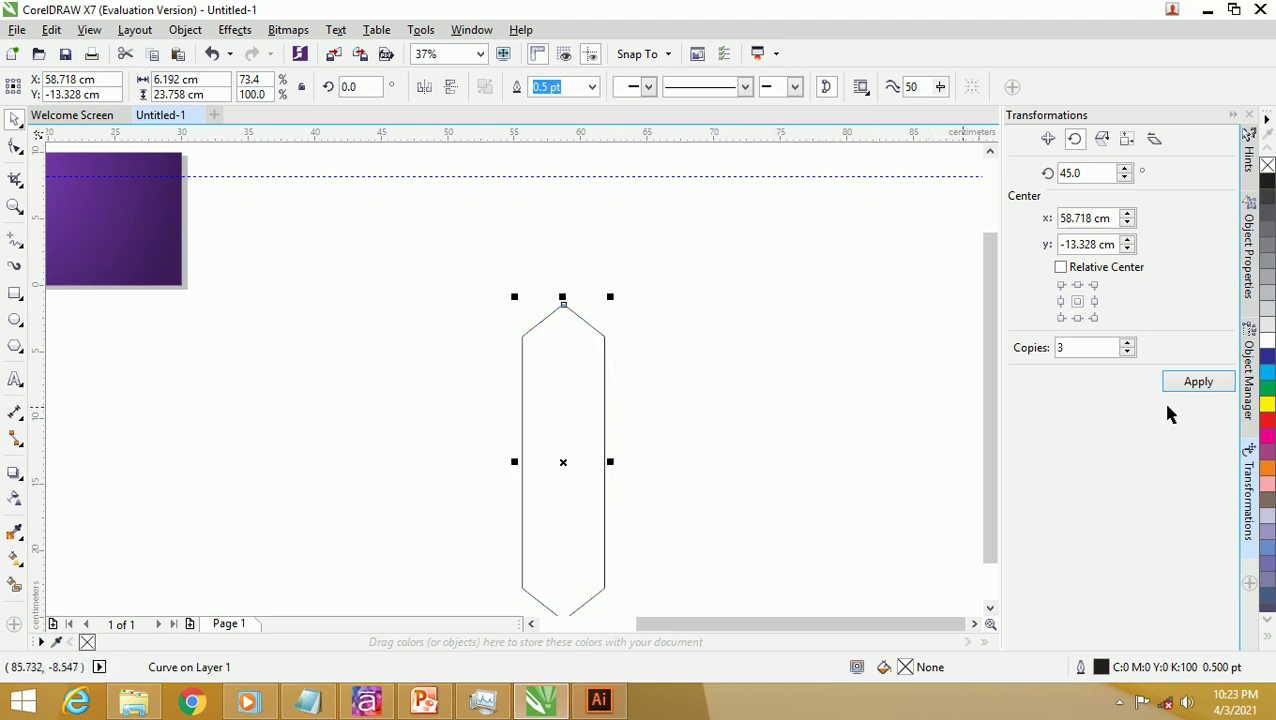
click(1196, 390)
scroll(501, 348, up, 3)
scroll(505, 345, down, 5)
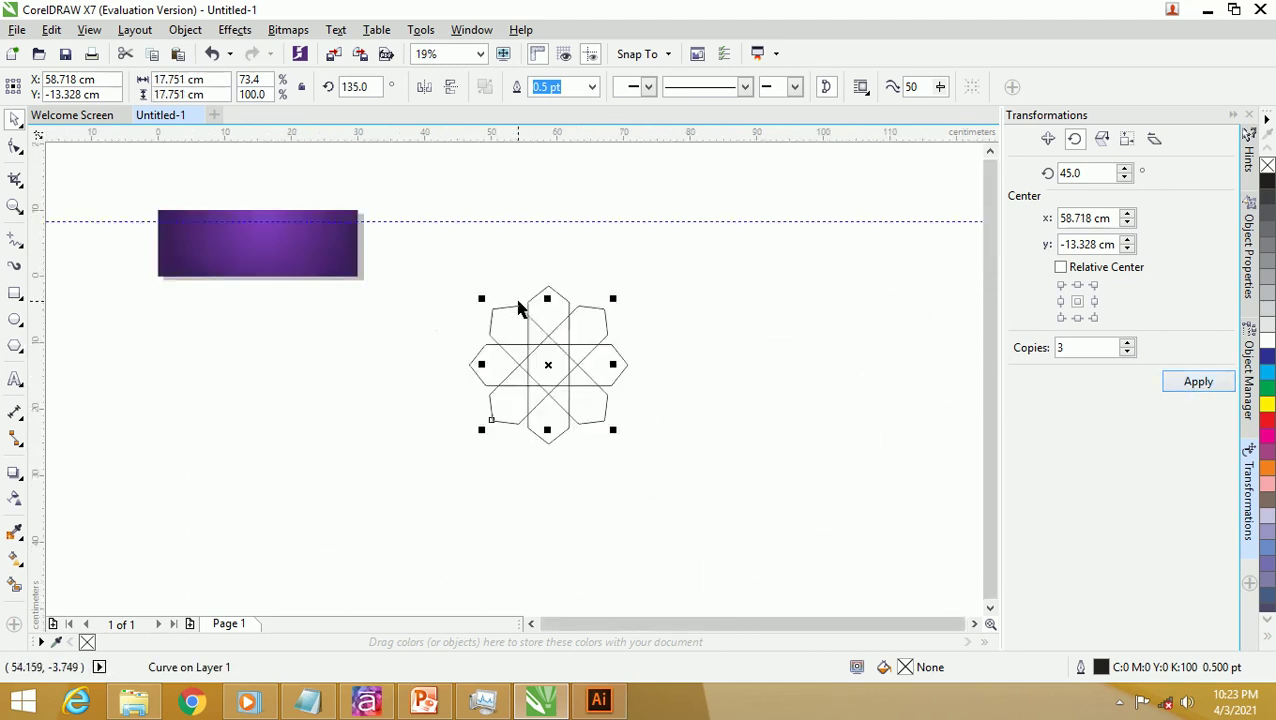
scroll(519, 308, up, 5)
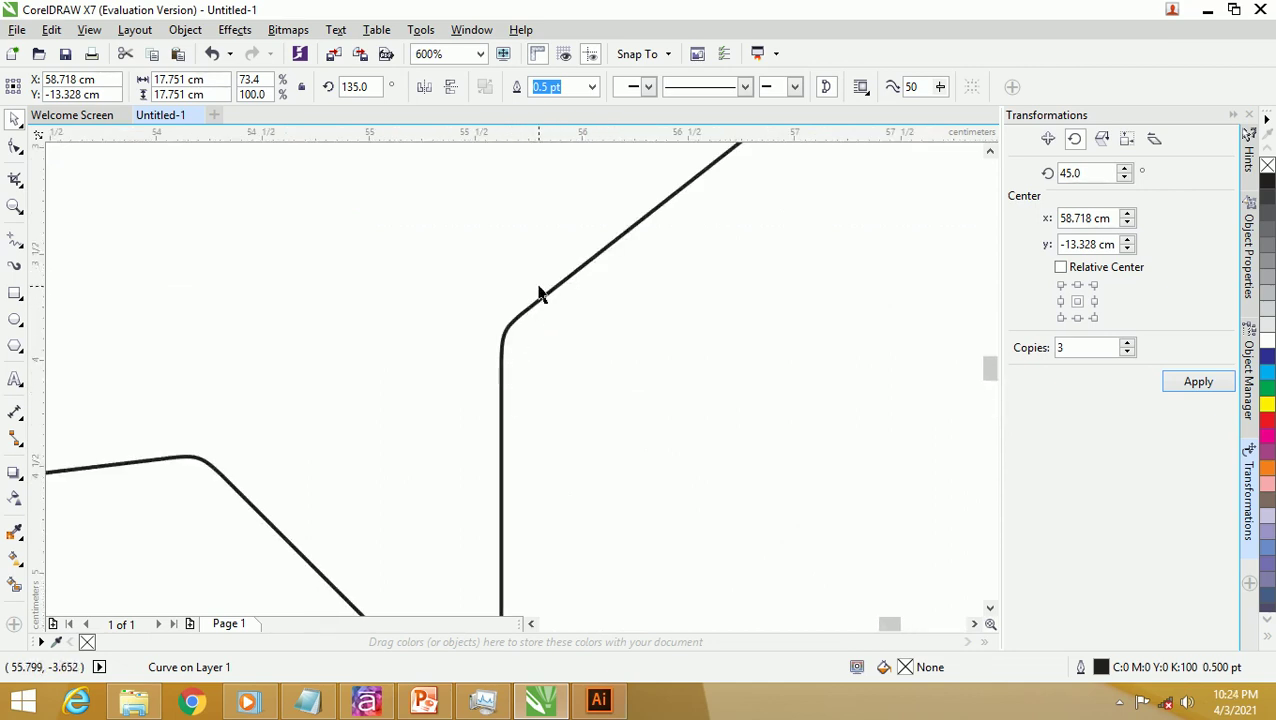
scroll(538, 292, down, 2)
scroll(540, 290, down, 1)
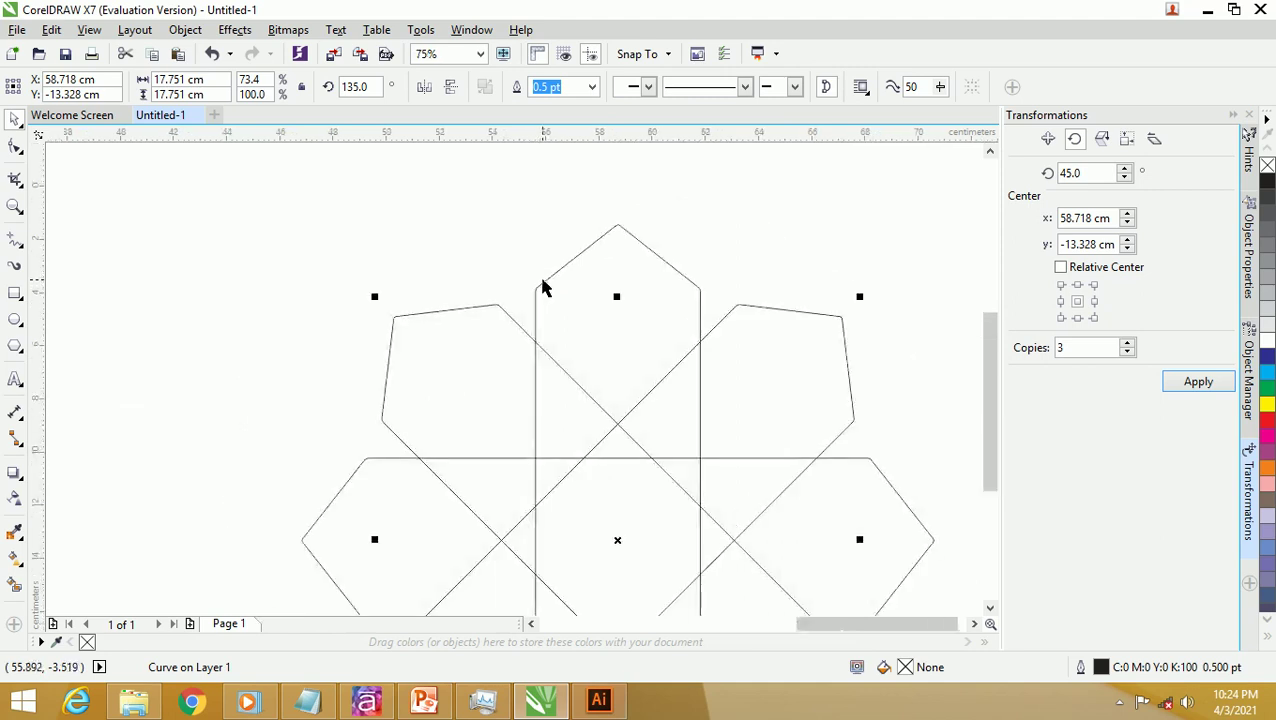
scroll(543, 288, up, 1)
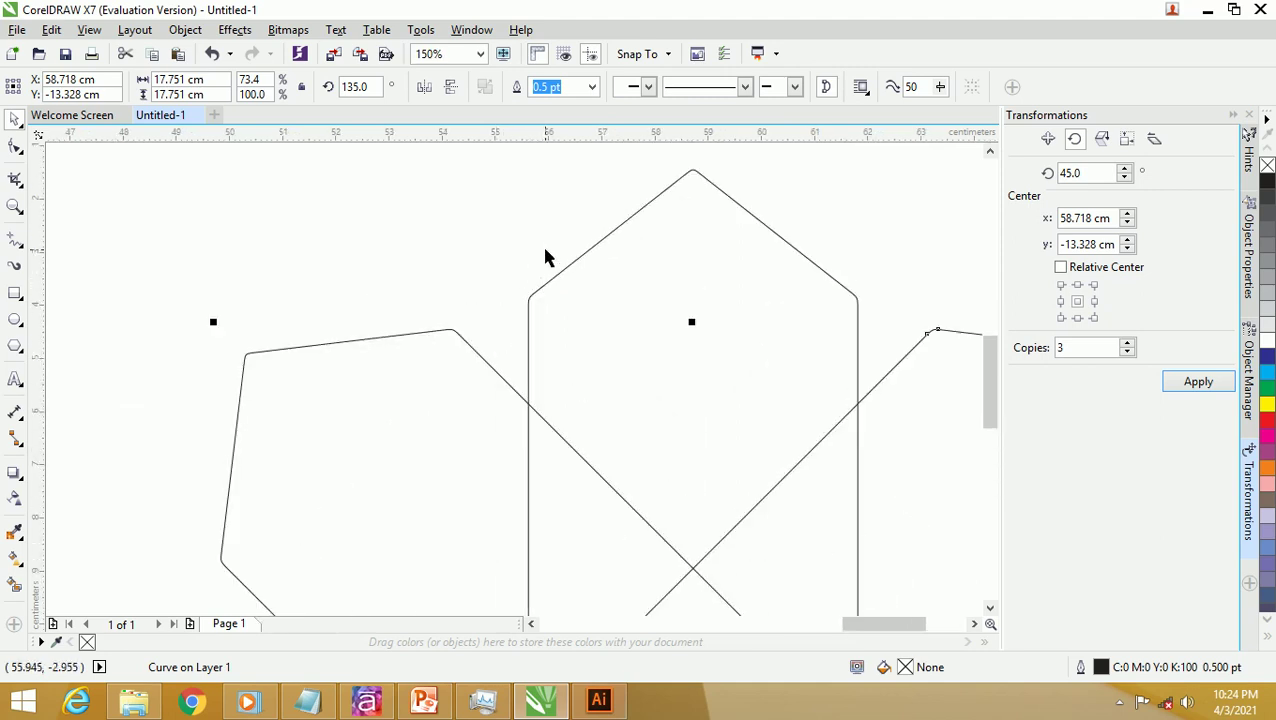
Step: Try outline widths of 2, 10 and 12 pt on the four overlapping elongated hexagons
scroll(536, 267, down, 2)
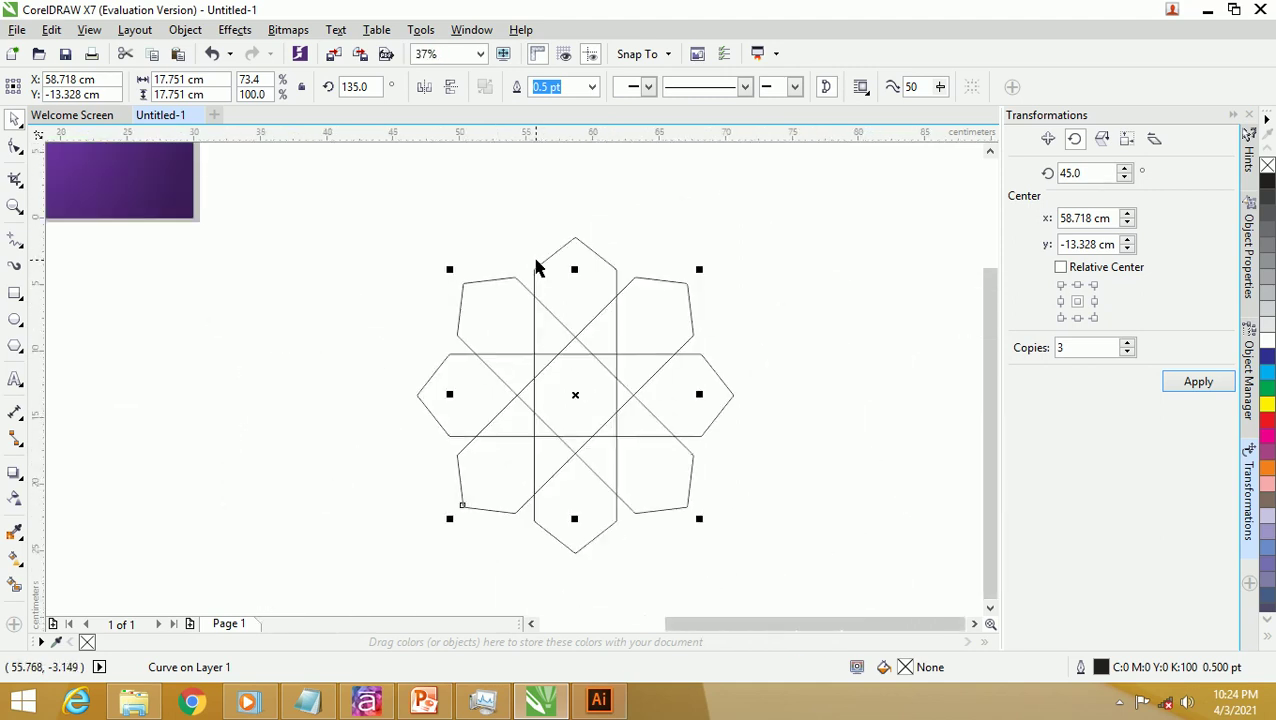
click(447, 228)
drag(350, 216, 853, 578)
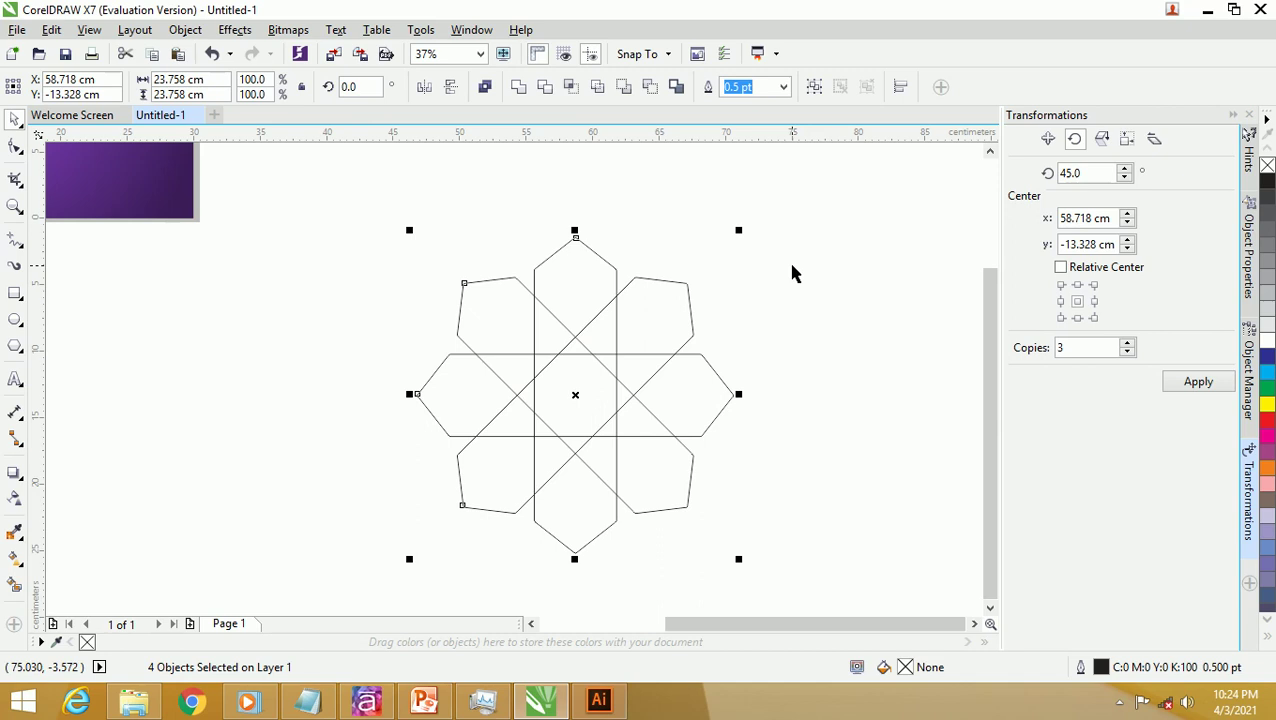
click(784, 87)
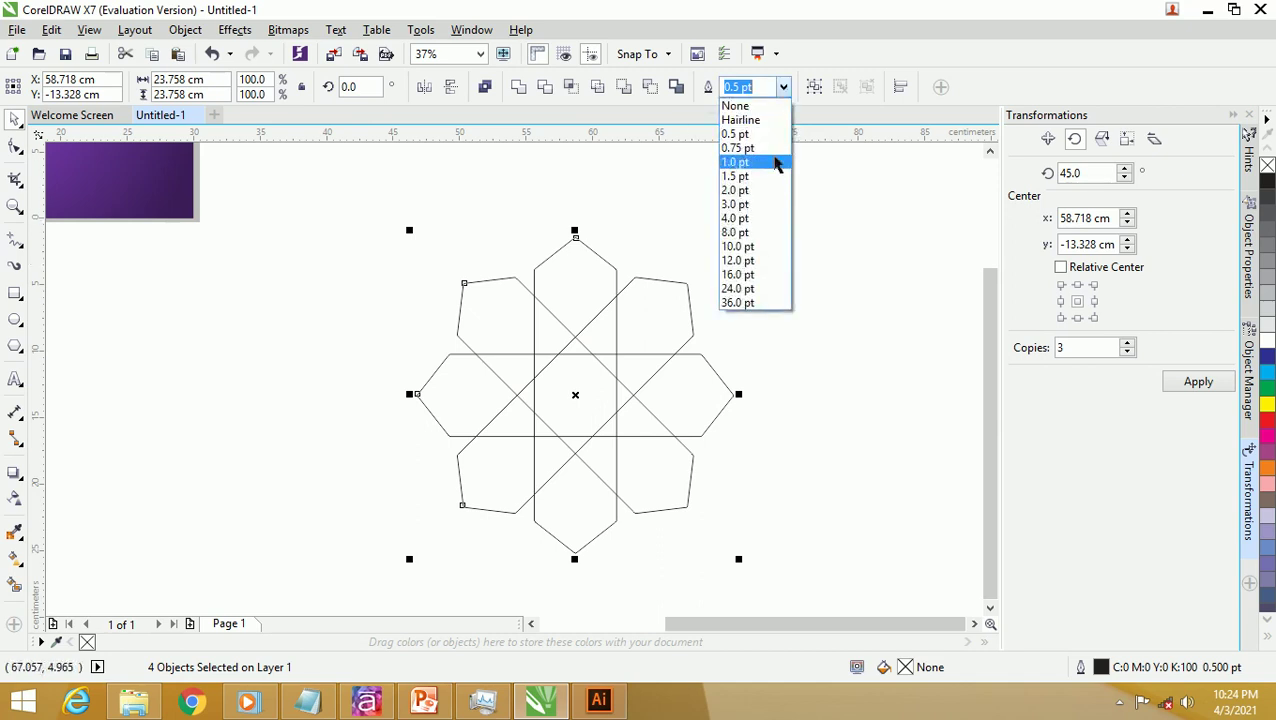
click(768, 191)
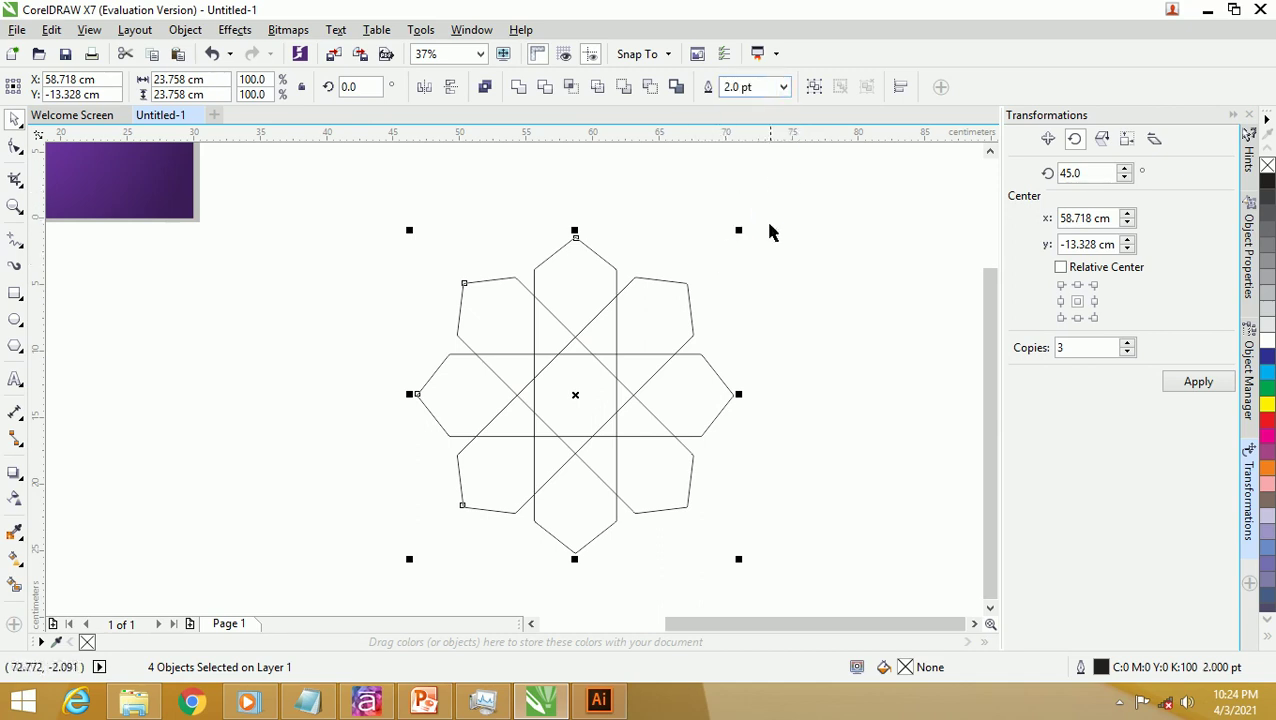
click(784, 87)
click(760, 242)
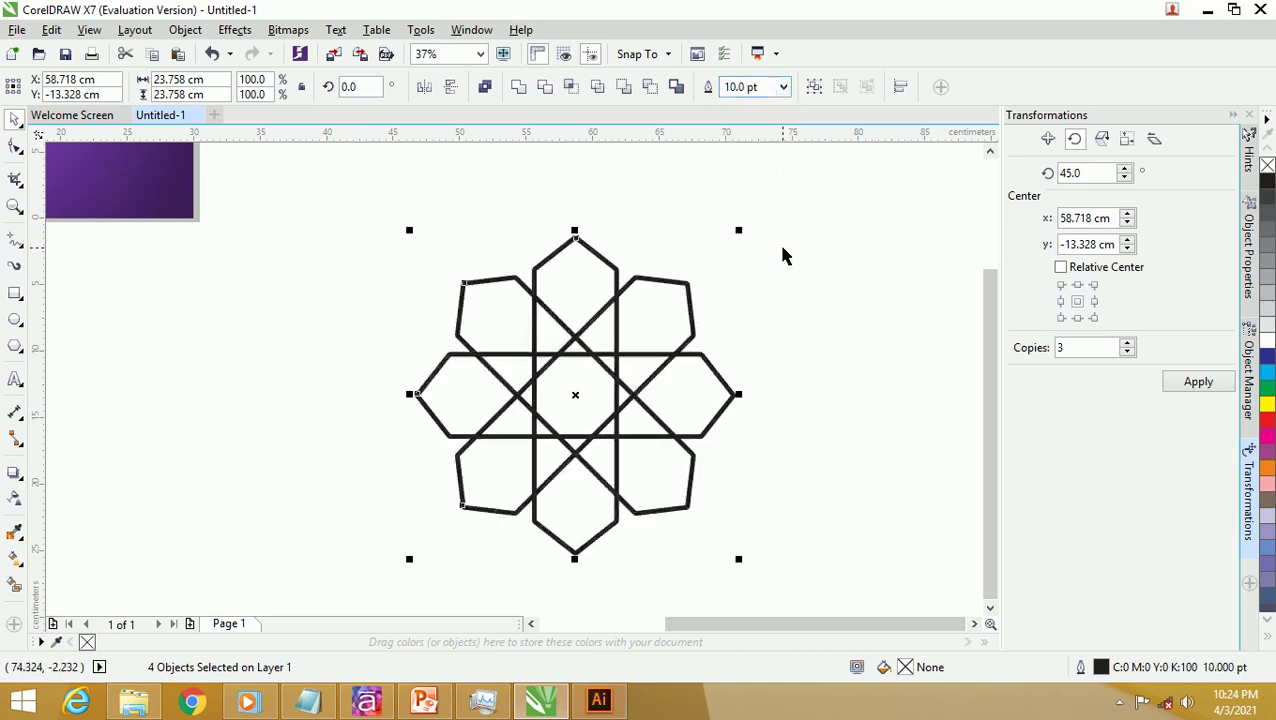
click(784, 88)
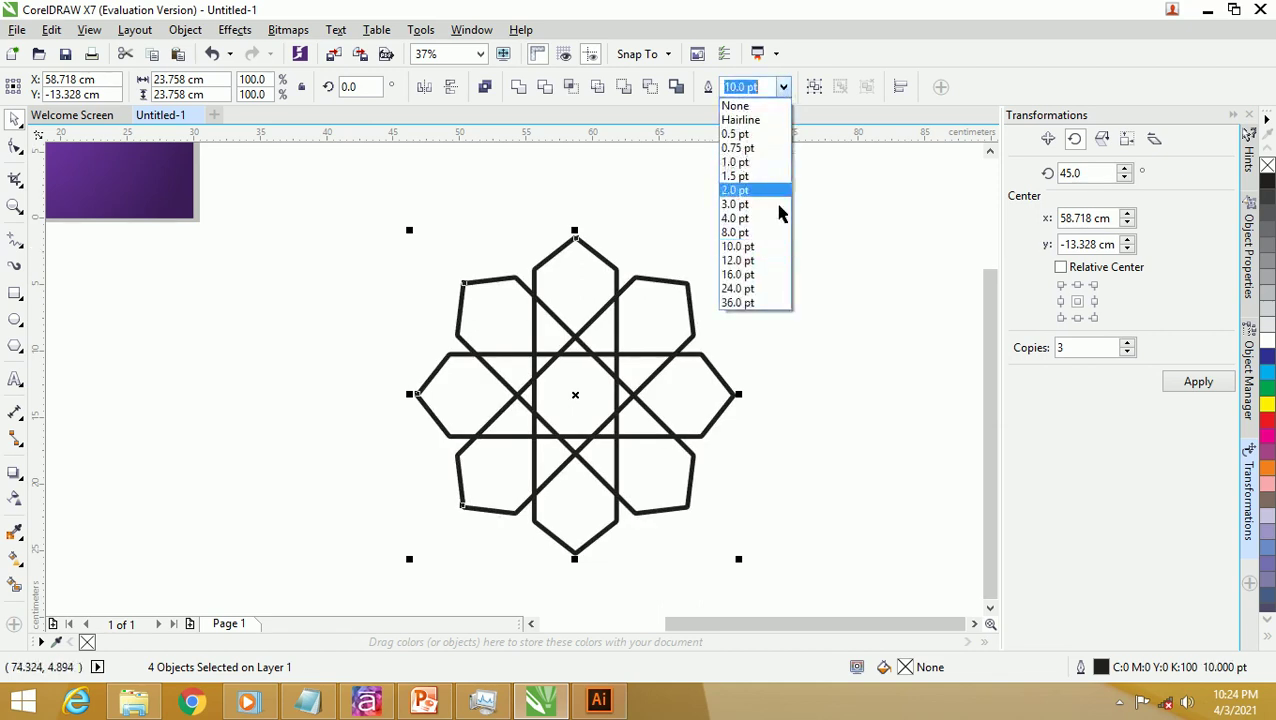
click(778, 262)
click(718, 265)
Step: Select the four overlapping hexagons again and set their outline width to 16 pt
scroll(568, 248, down, 2)
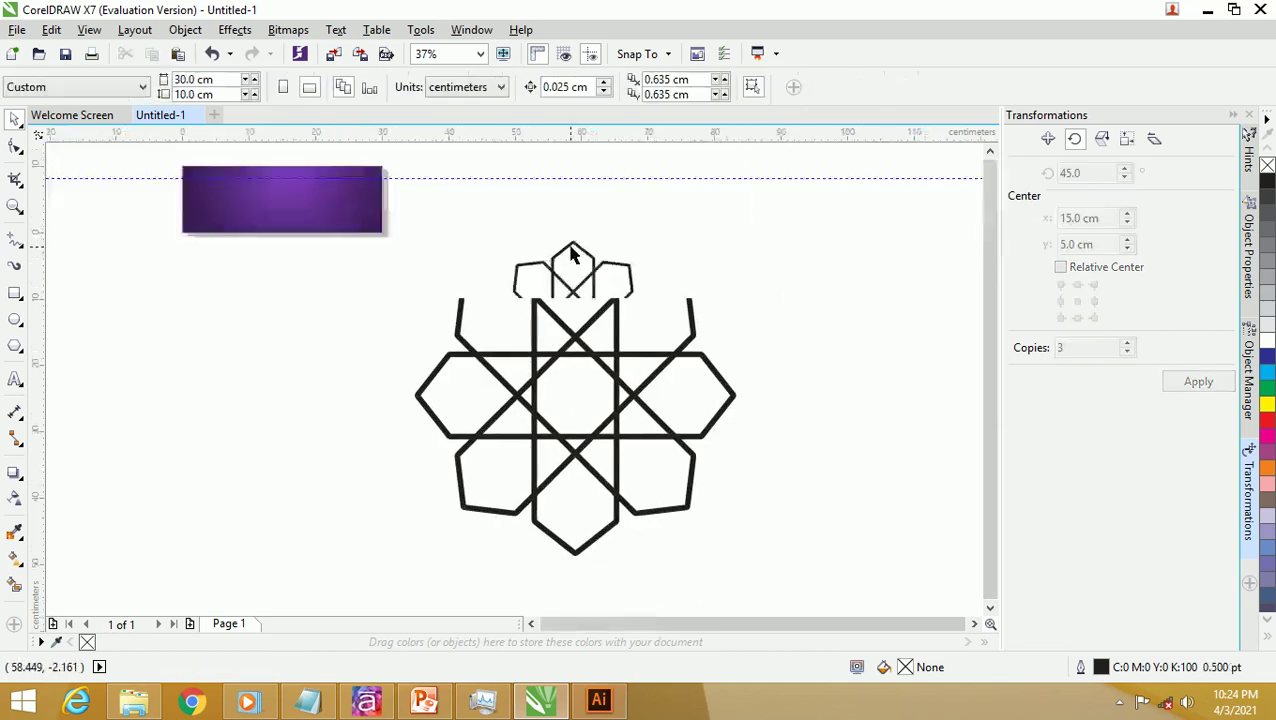
scroll(513, 232, up, 1)
drag(537, 326, 513, 228)
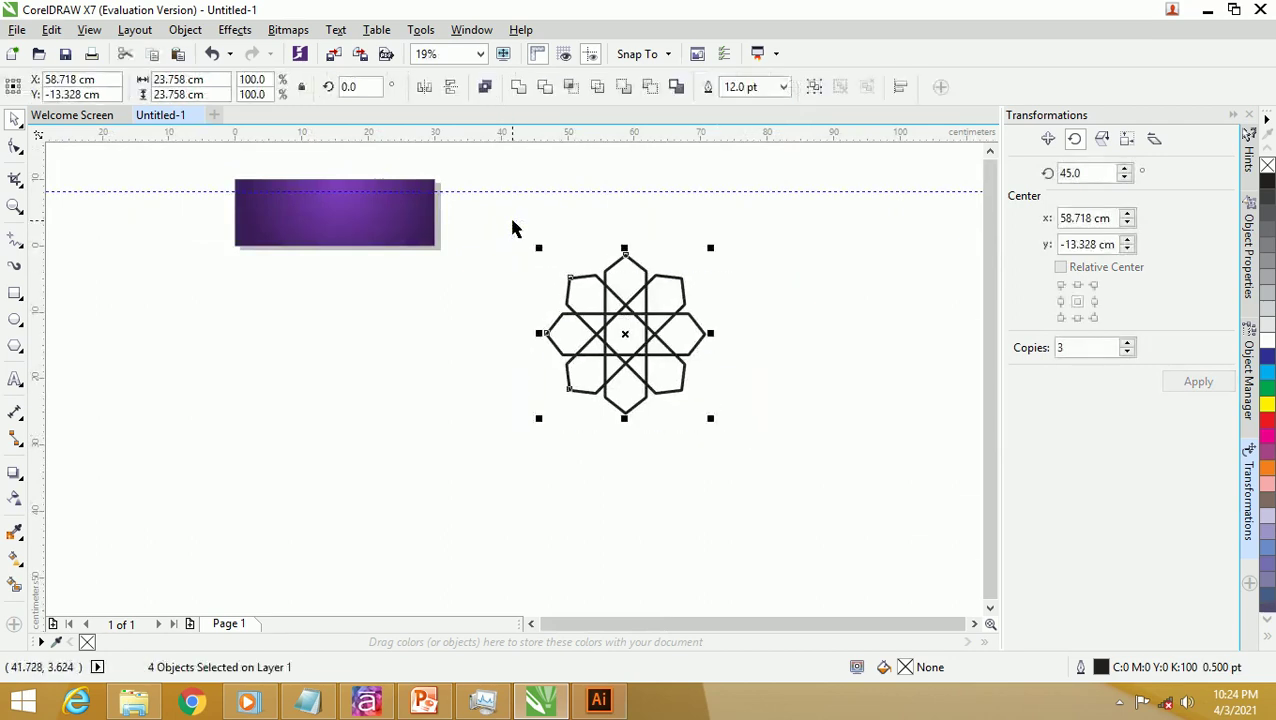
click(783, 87)
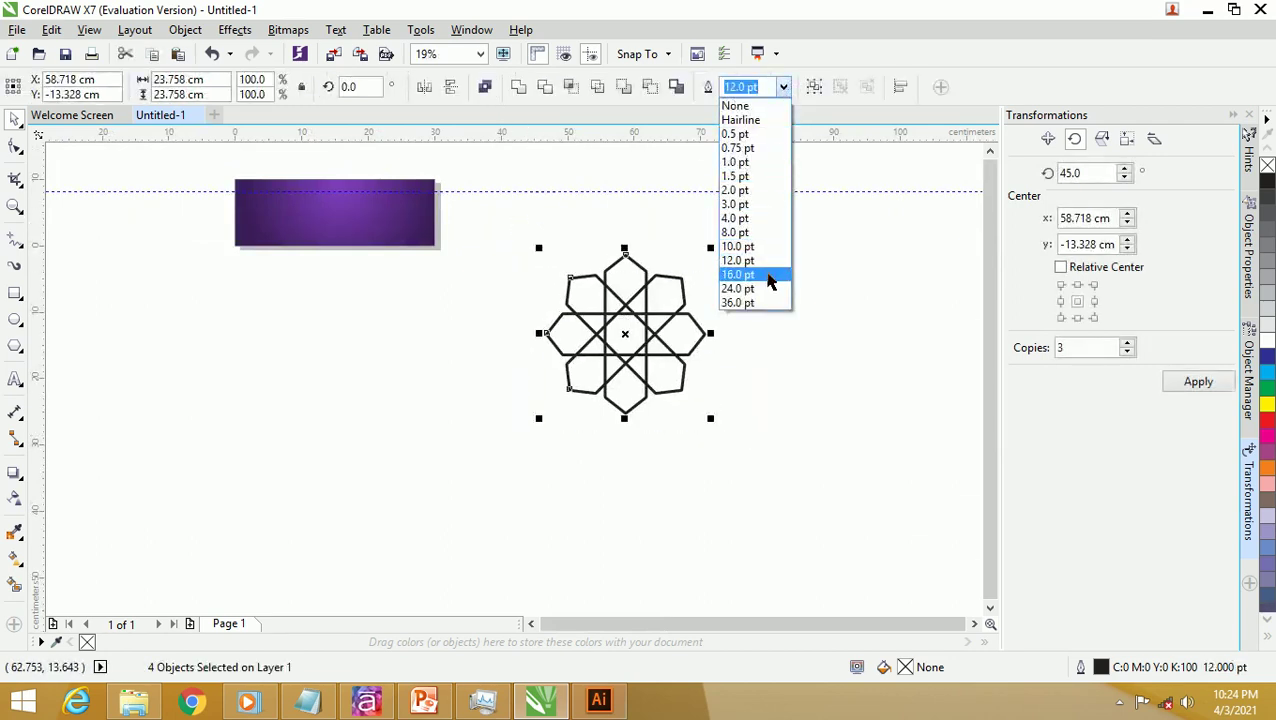
click(769, 274)
scroll(632, 265, up, 2)
scroll(632, 268, down, 2)
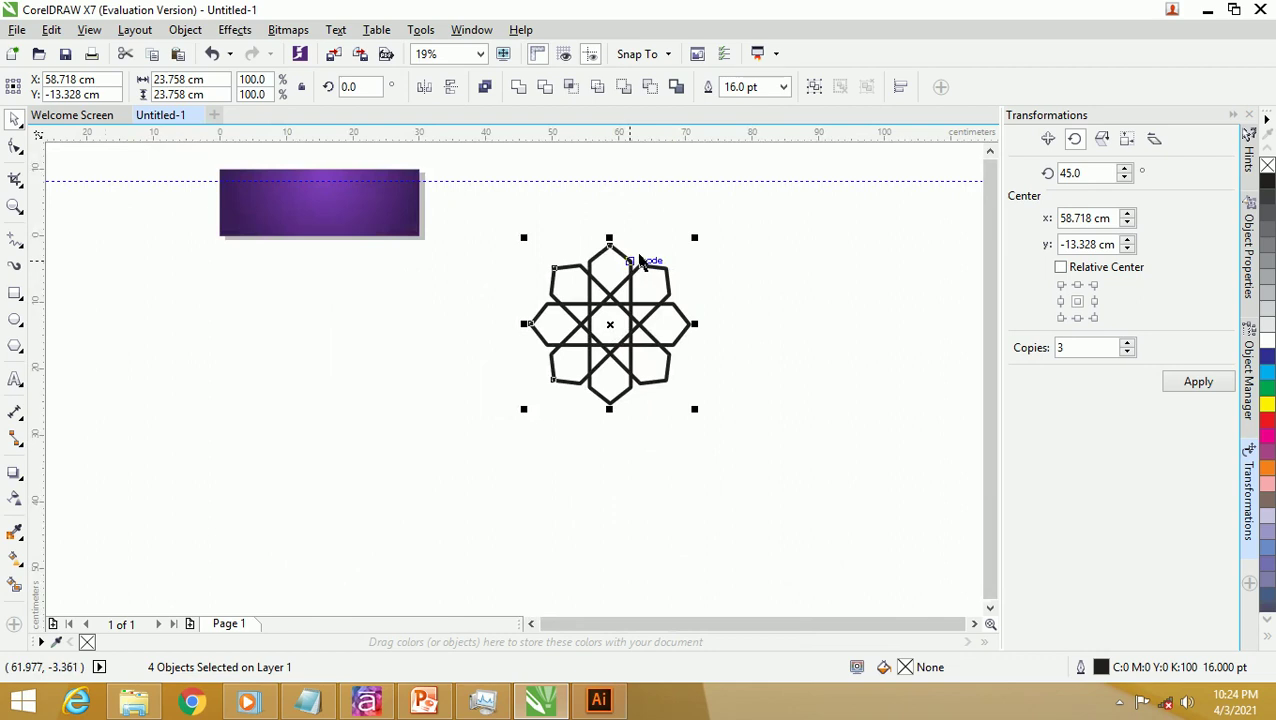
Step: Try scaling the hexagon rosette down to about 6.19 cm, and undo the scaling
drag(691, 408, 650, 346)
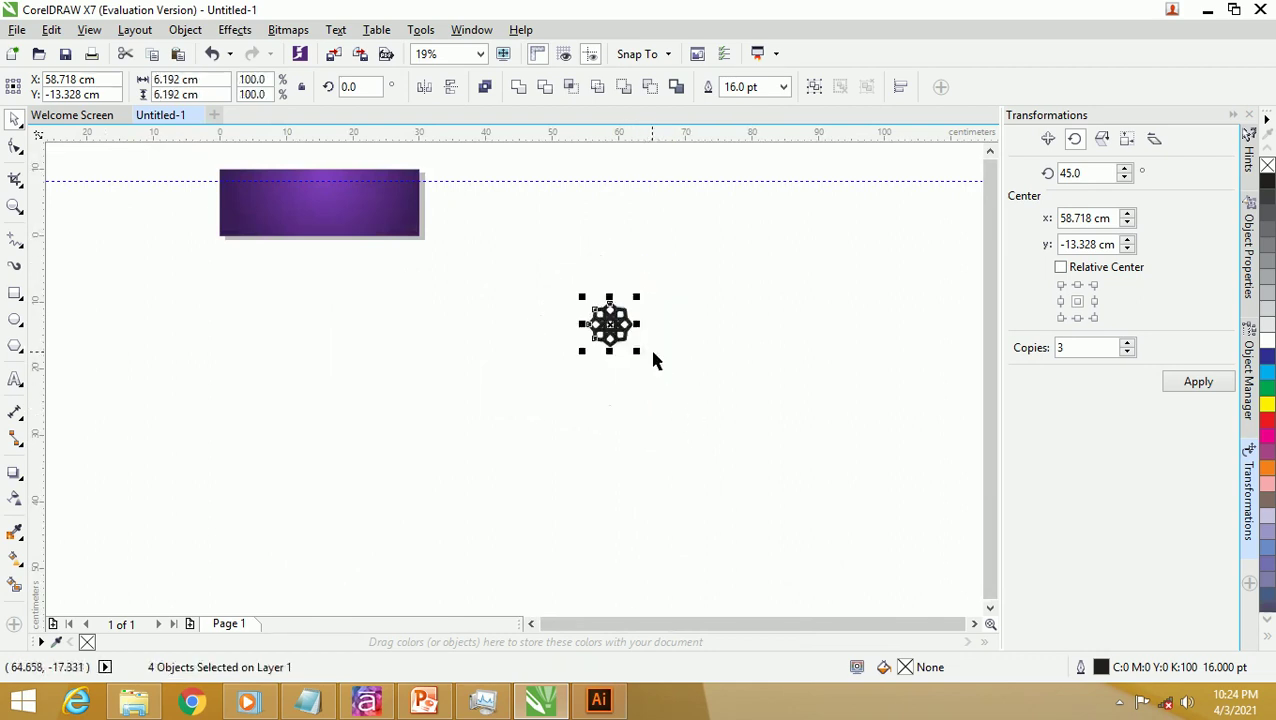
scroll(620, 310, up, 2)
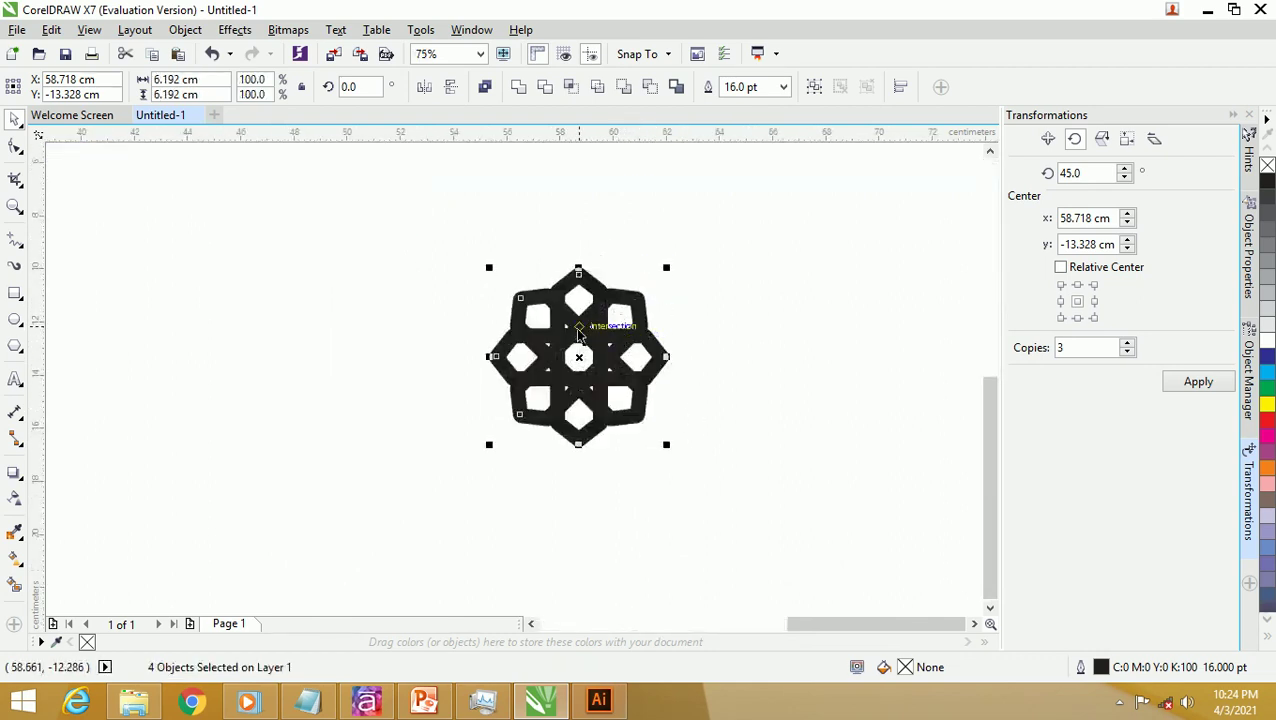
key(ctrl+z)
Step: Place a copy of the rosette about 32 cm to its right and convert the original rosette's outlines to objects
scroll(575, 320, down, 2)
drag(573, 291, 787, 300)
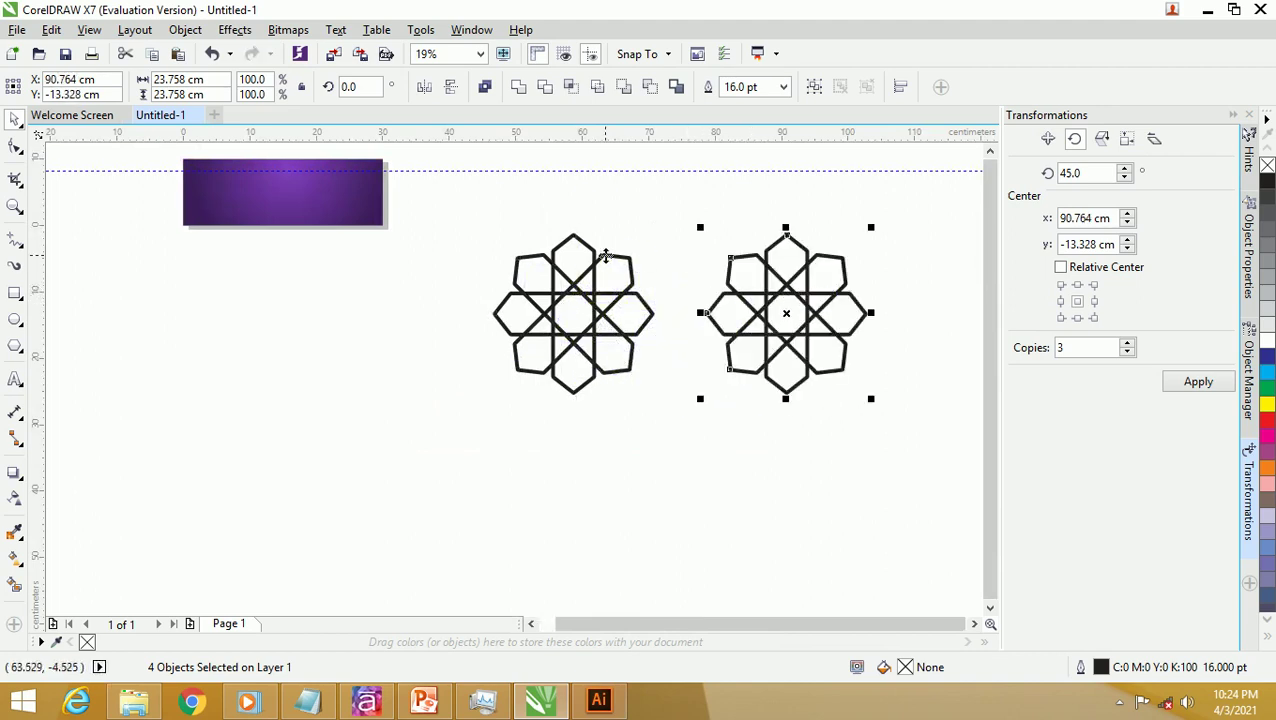
drag(470, 205, 672, 418)
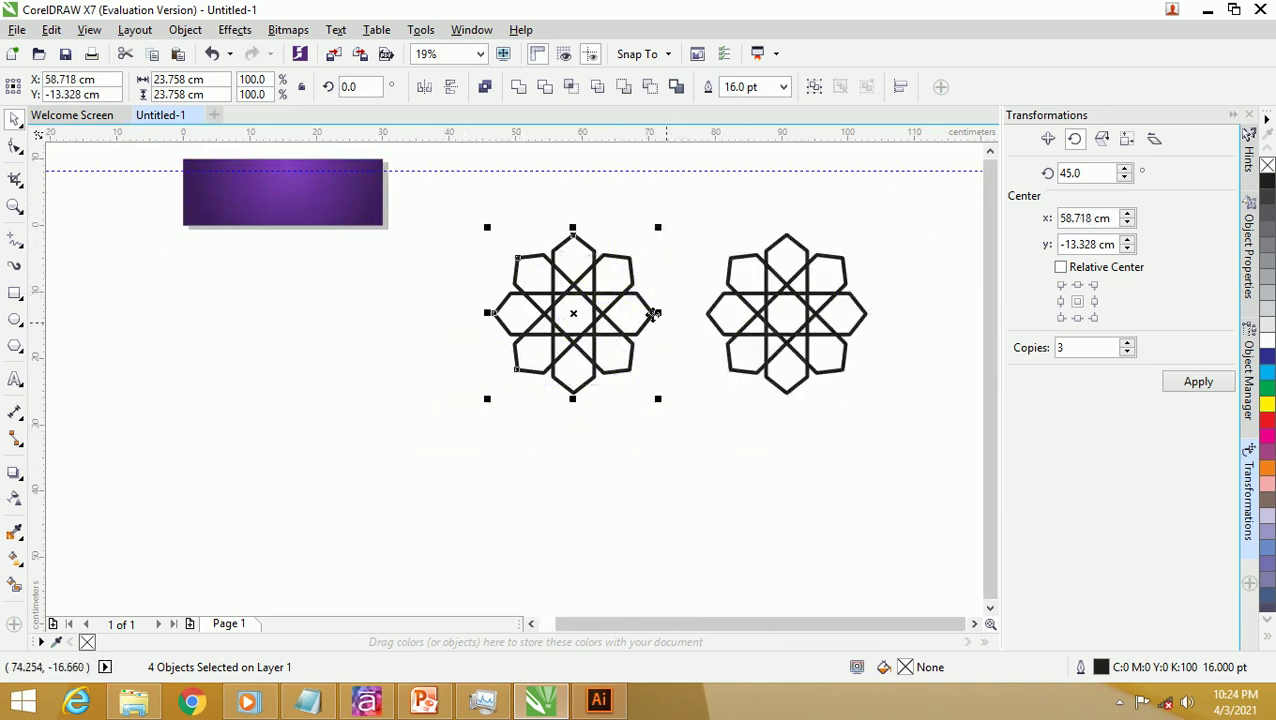
click(186, 30)
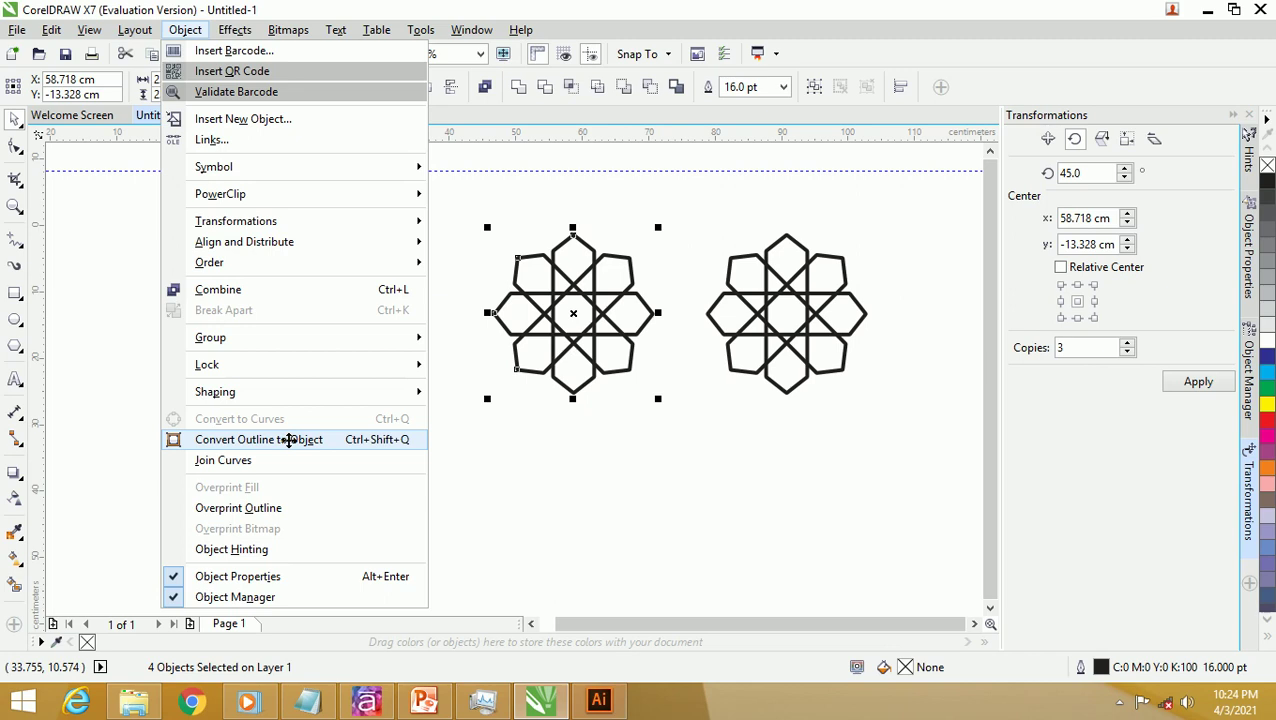
click(288, 440)
Step: Examine the nodes and edges of a converted diagonal hexagon outline in the original rosette
scroll(572, 262, up, 3)
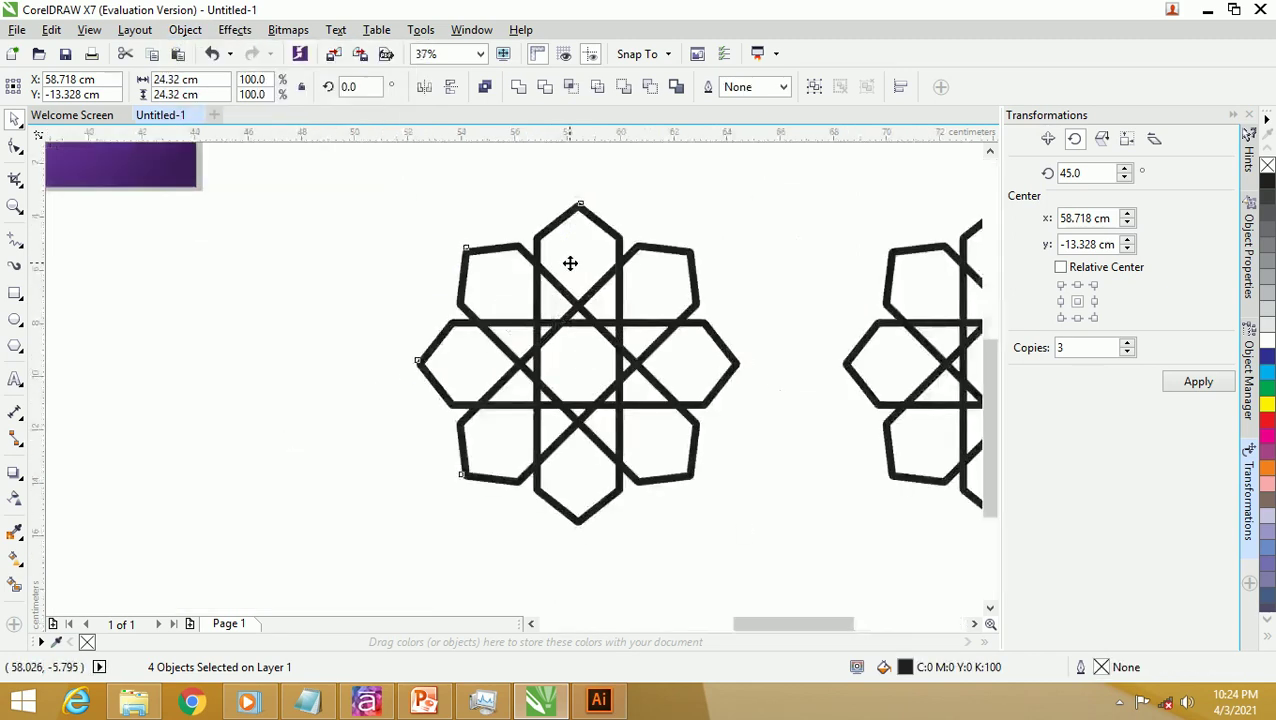
key(F10)
click(420, 232)
scroll(420, 232, up, 3)
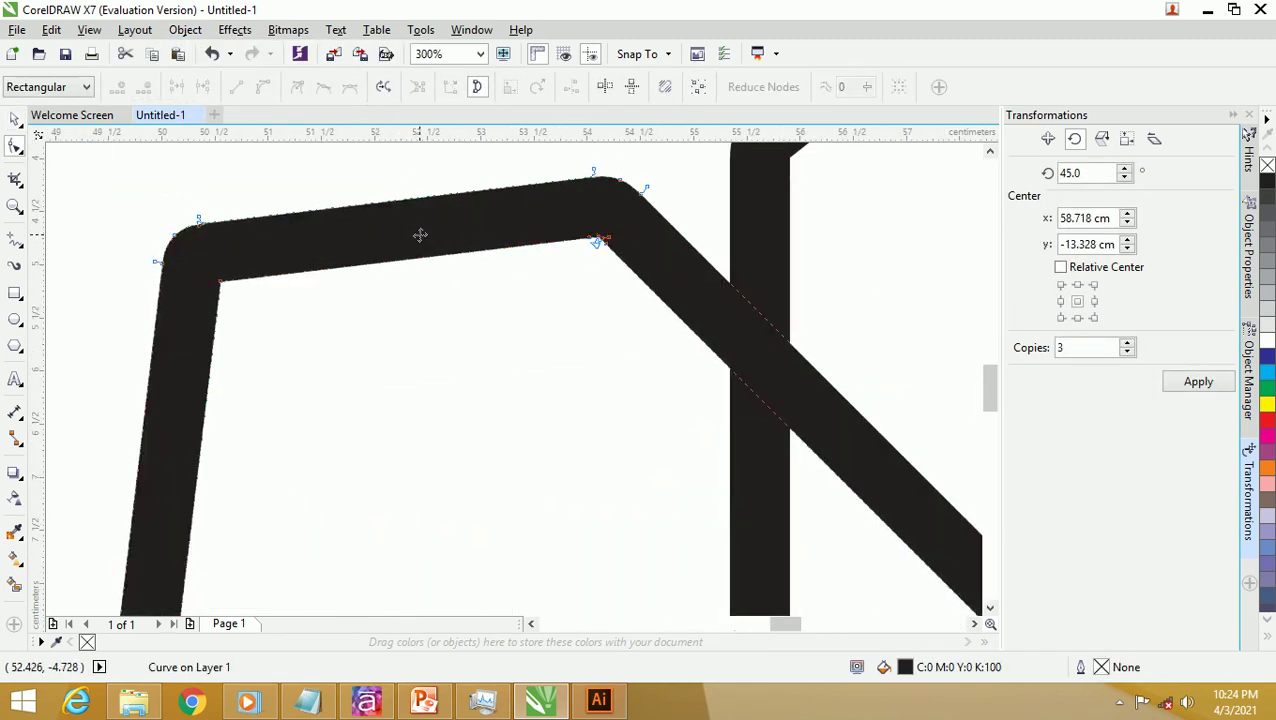
scroll(420, 230, down, 3)
scroll(420, 232, down, 2)
click(15, 118)
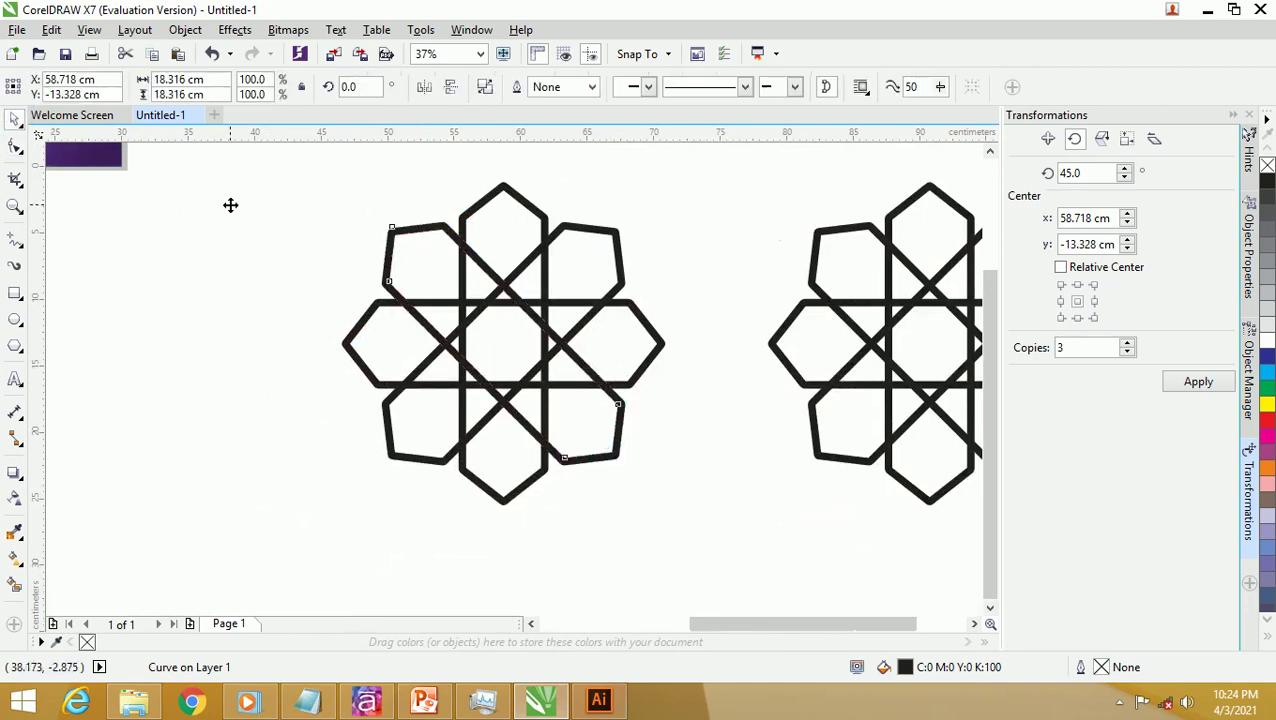
click(233, 206)
Step: Weld the four converted hexagons of the original rosette into a single curve object
scroll(236, 208, down, 2)
drag(490, 379, 256, 148)
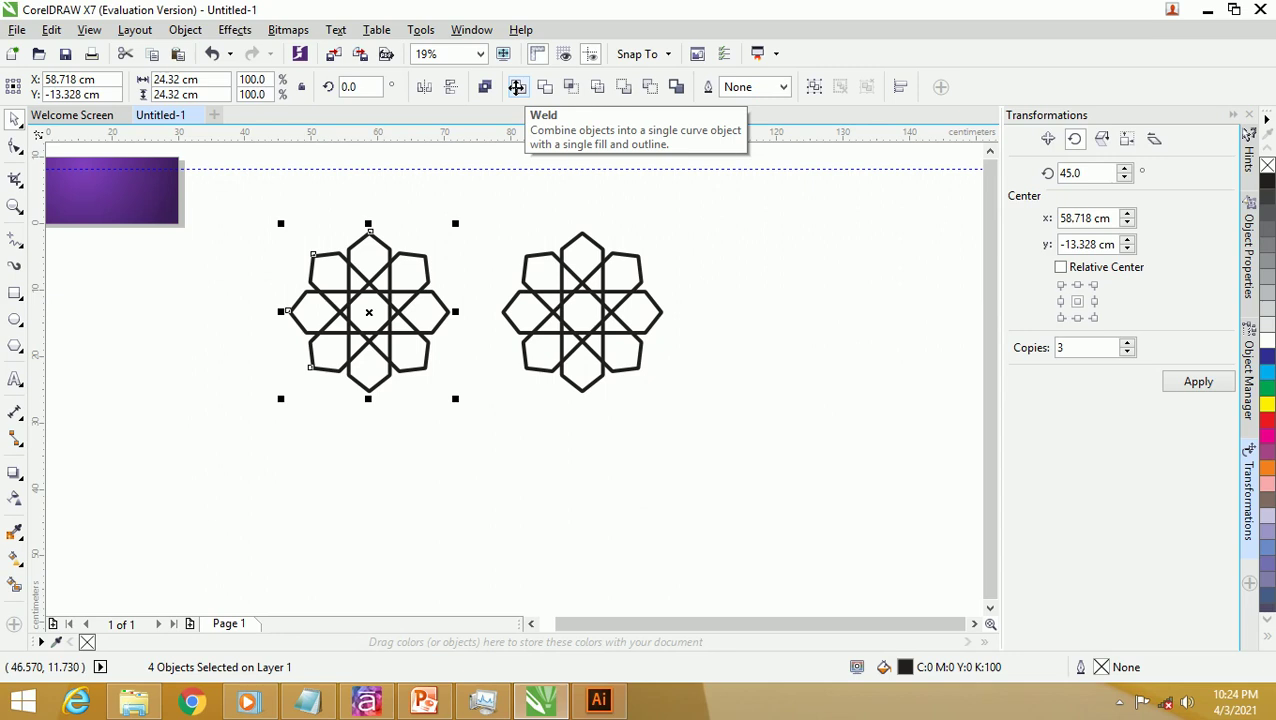
click(517, 87)
click(282, 188)
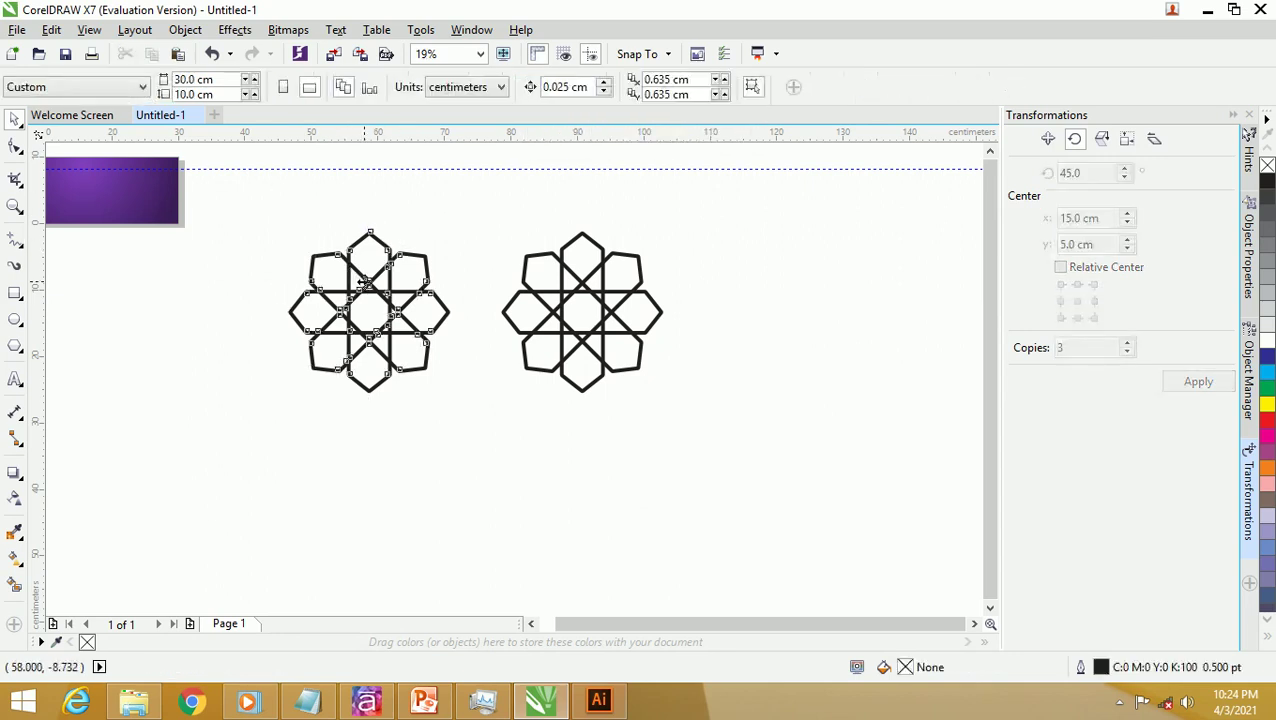
Step: Move the welded rosette onto the purple background and scale it down proportionally to about 2.5 cm wide
click(367, 283)
scroll(370, 265, down, 2)
drag(395, 270, 265, 228)
key(z)
drag(148, 190, 352, 330)
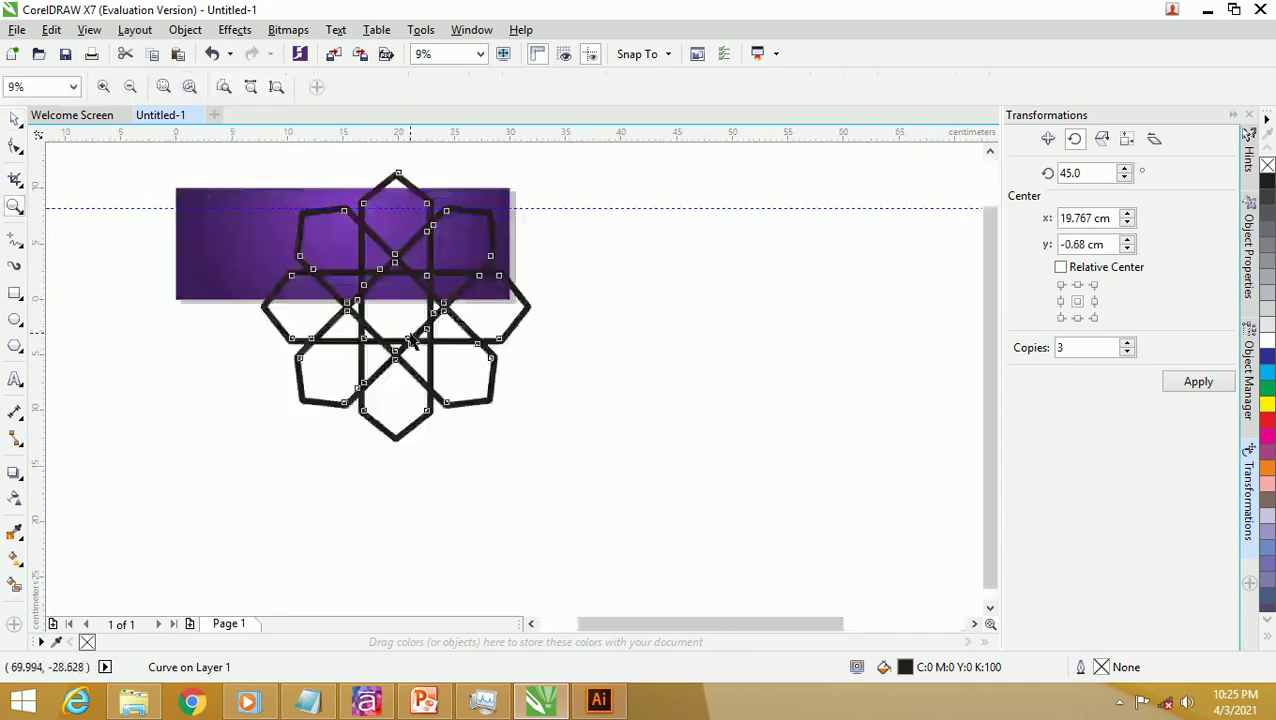
click(15, 119)
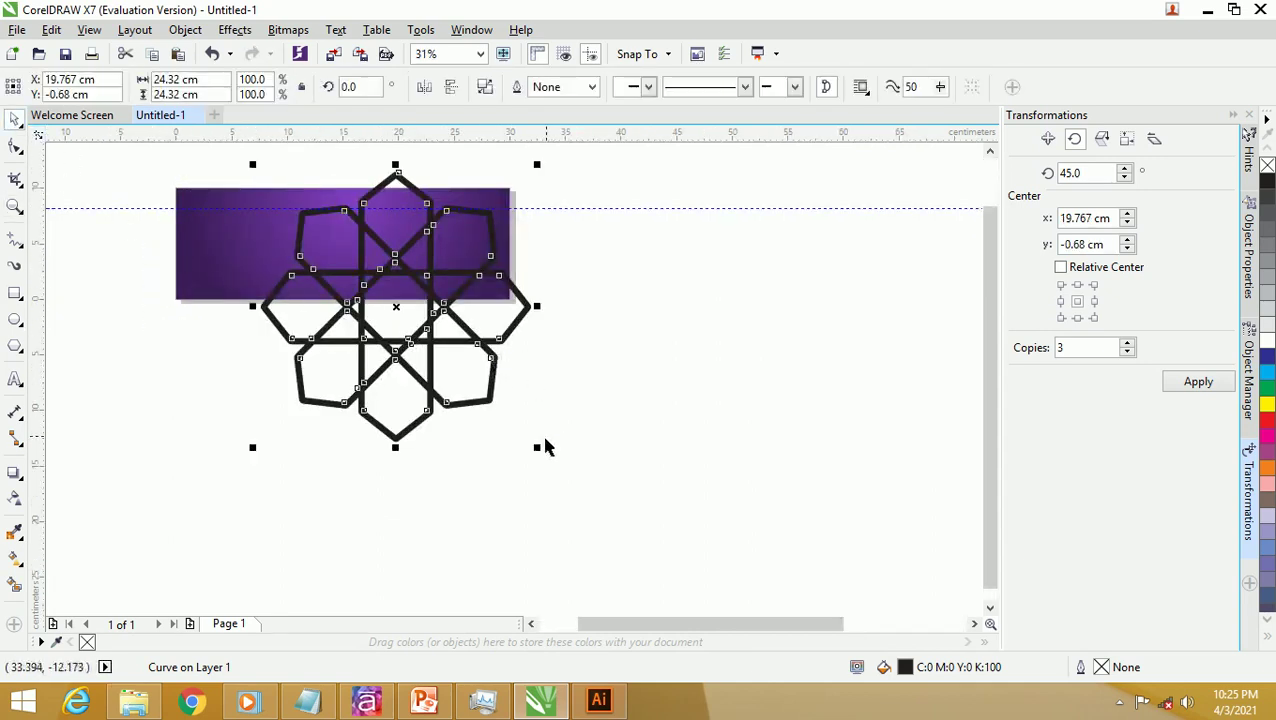
drag(540, 456, 296, 235)
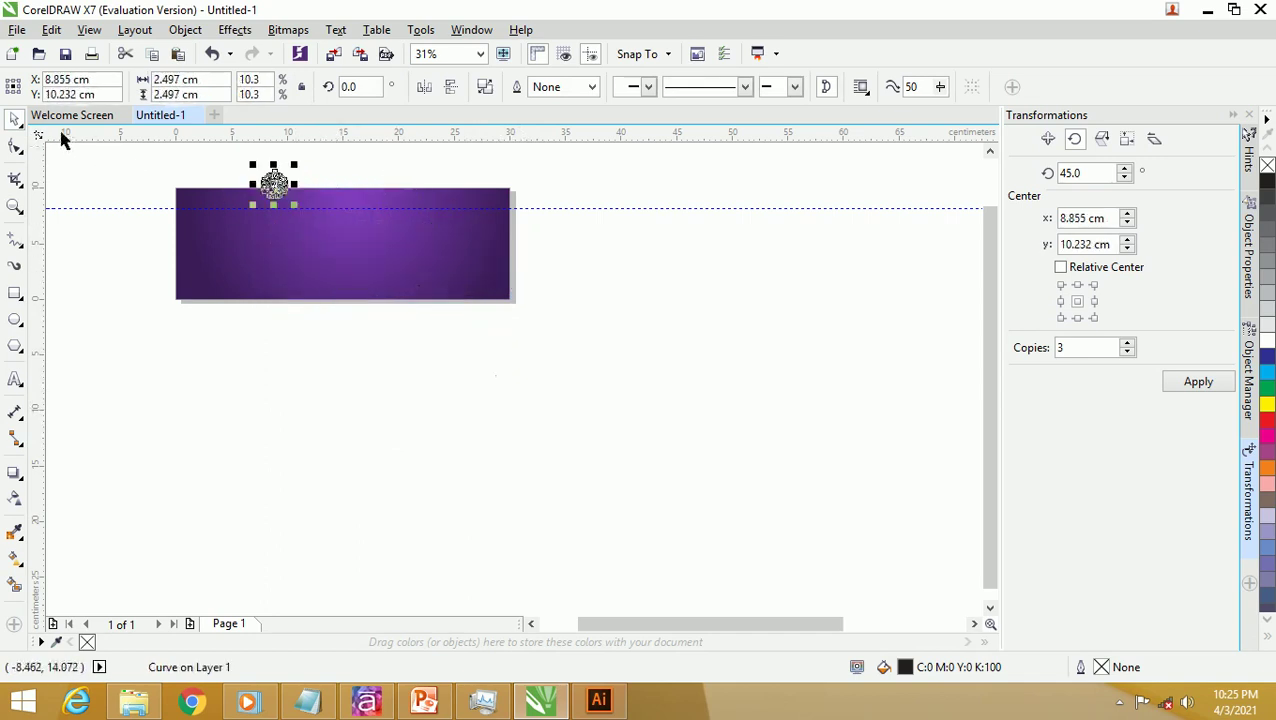
Step: Move the small rosette from the background's top edge into its upper-left corner
click(107, 146)
key(z)
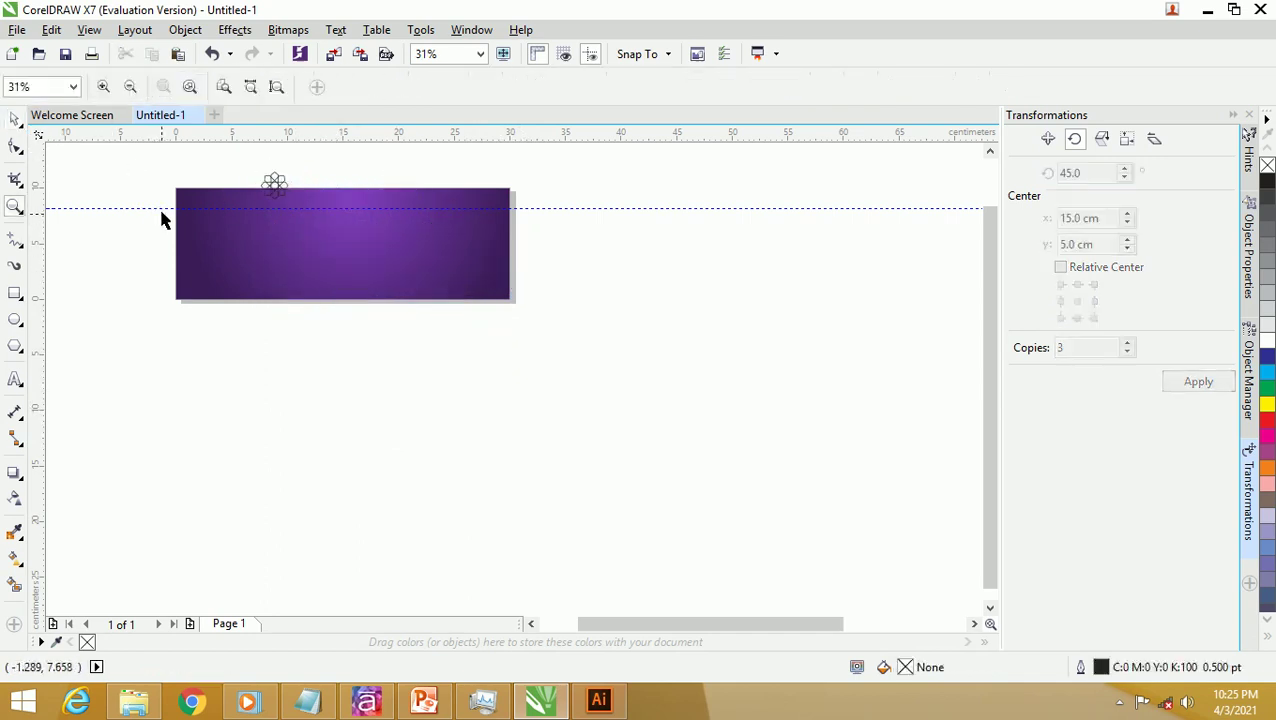
drag(336, 245, 581, 353)
drag(92, 191, 926, 508)
click(15, 118)
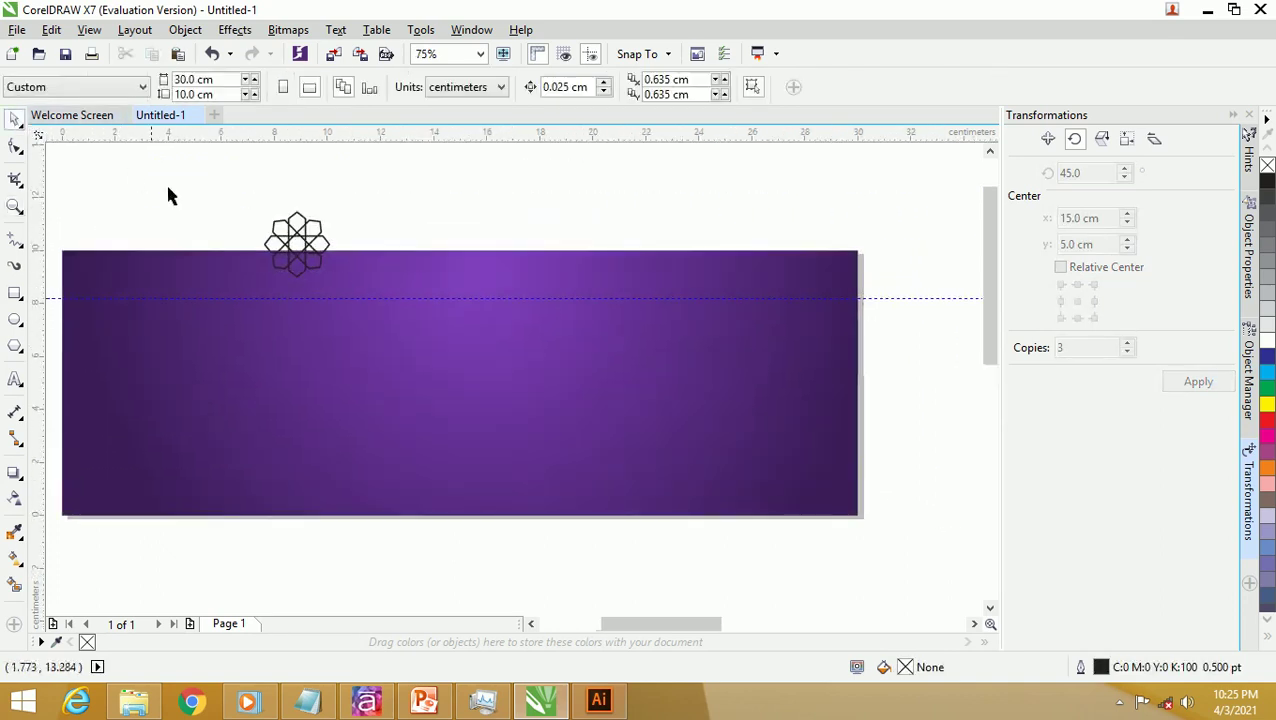
drag(313, 242, 122, 283)
Step: Scale the corner rosette down proportionally to about 1.25 cm wide
scroll(174, 270, down, 3)
key(z)
drag(84, 237, 549, 447)
click(15, 118)
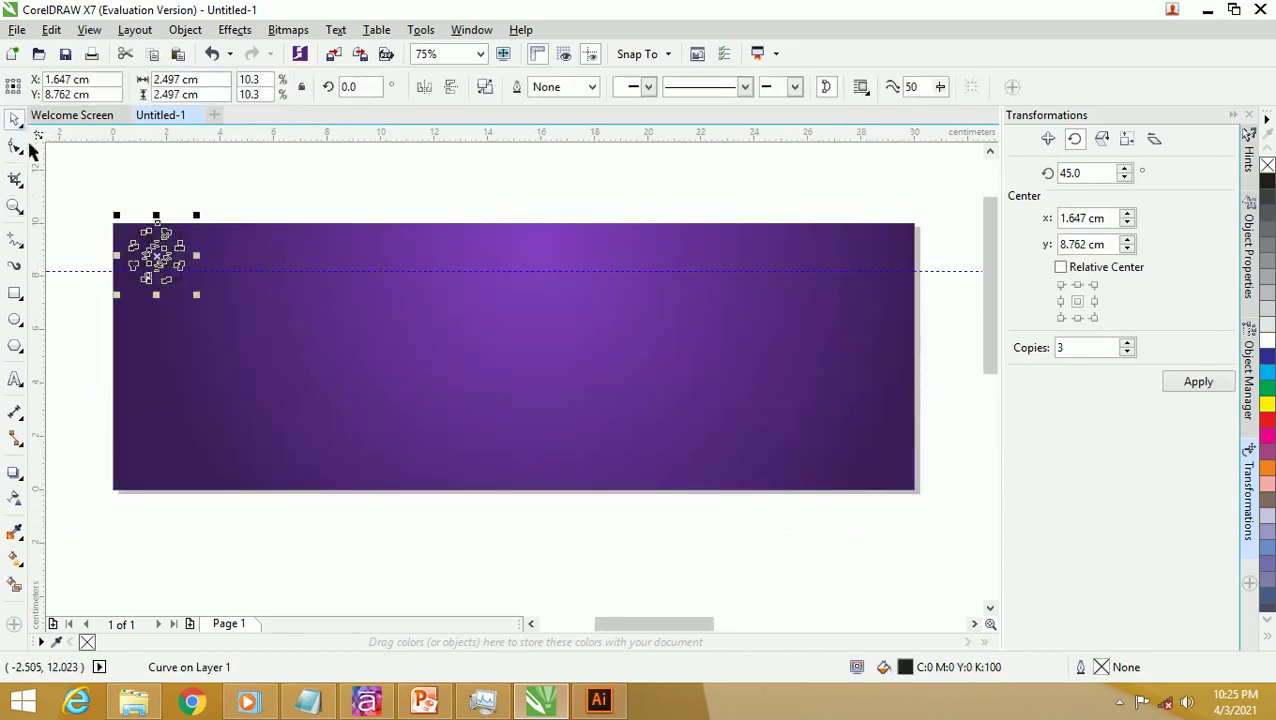
scroll(174, 302, up, 2)
drag(252, 320, 188, 251)
click(222, 165)
Step: Fill the small corner rosette with white
scroll(222, 165, down, 2)
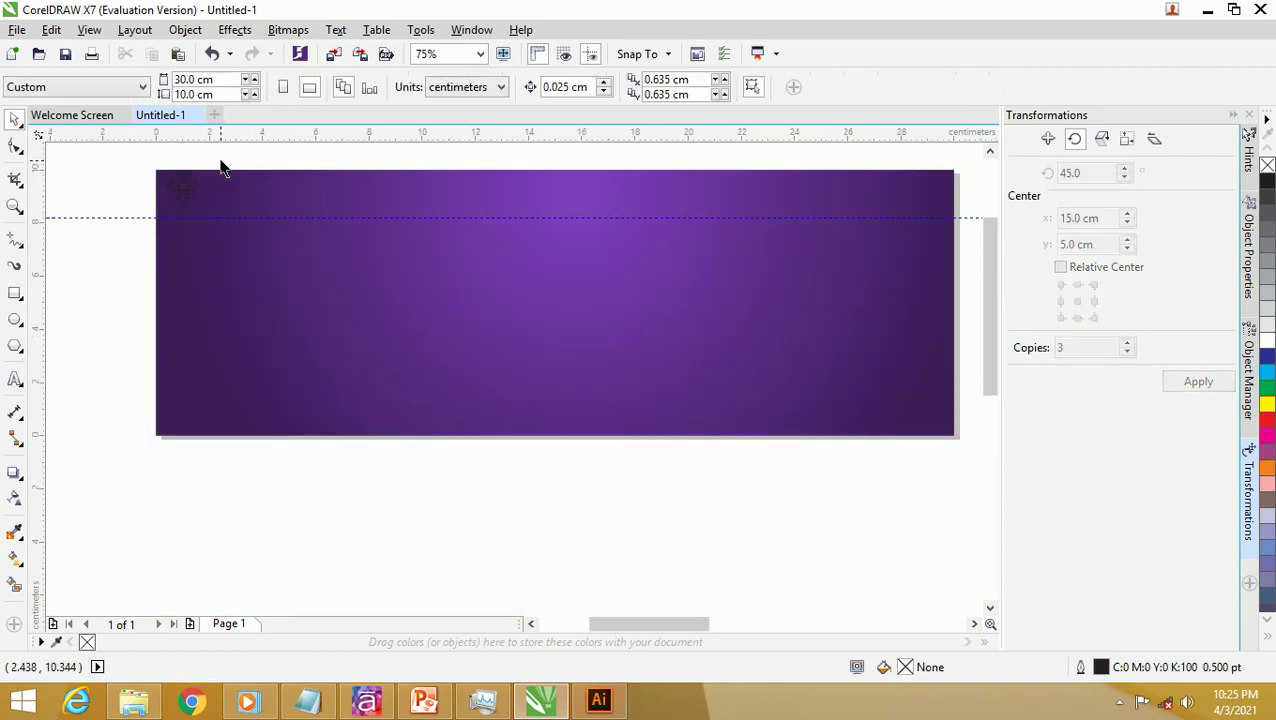
click(203, 186)
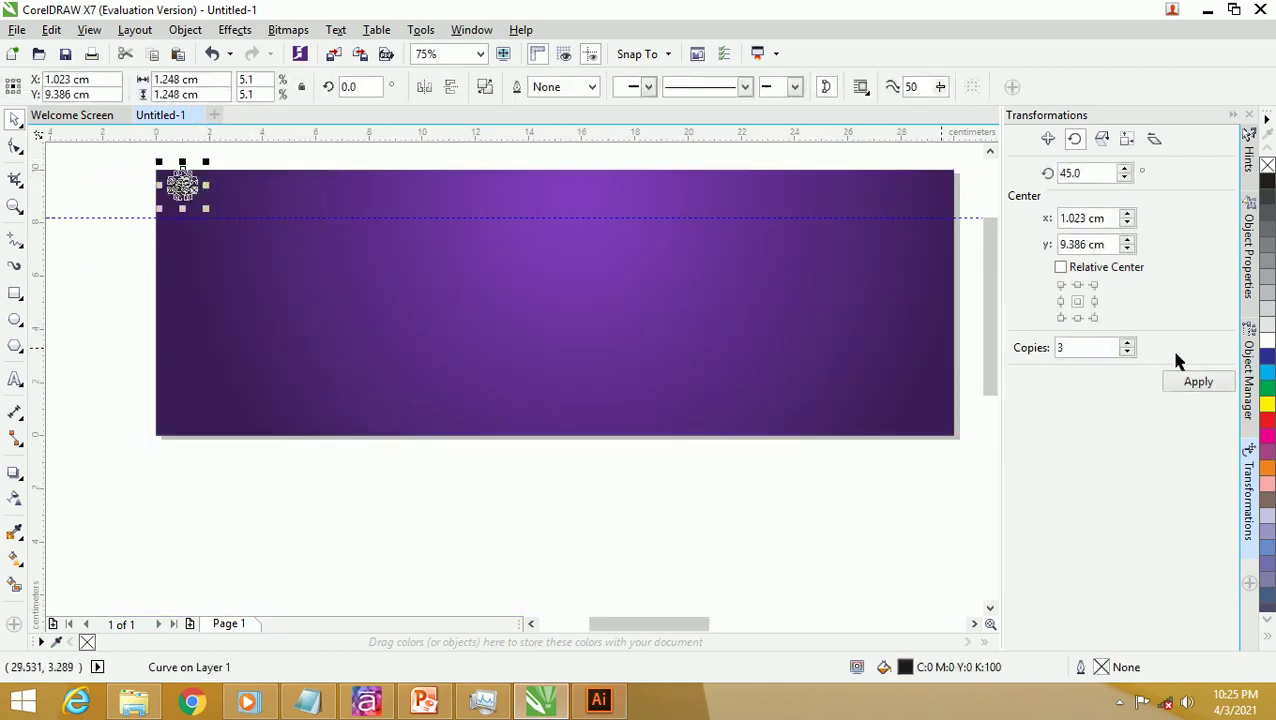
click(1268, 342)
click(303, 163)
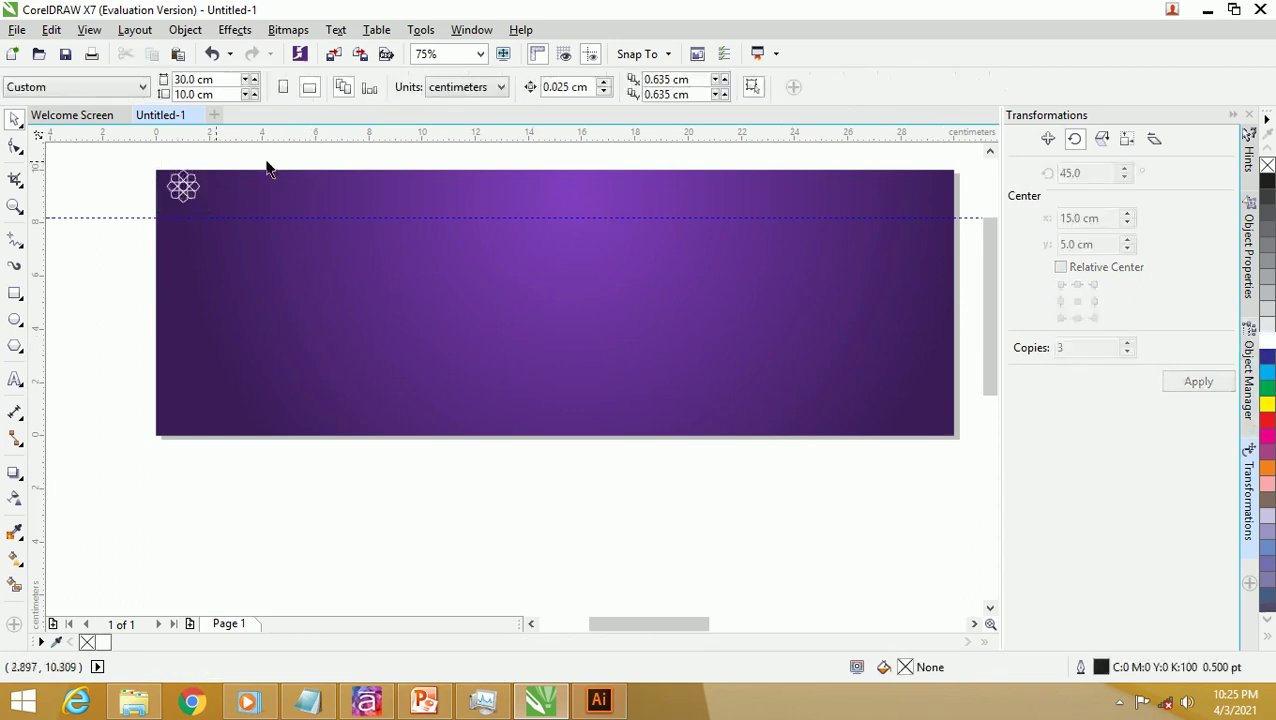
Step: Align the white rosette with the left and top edges of the purple background
click(183, 188)
shift+click(268, 197)
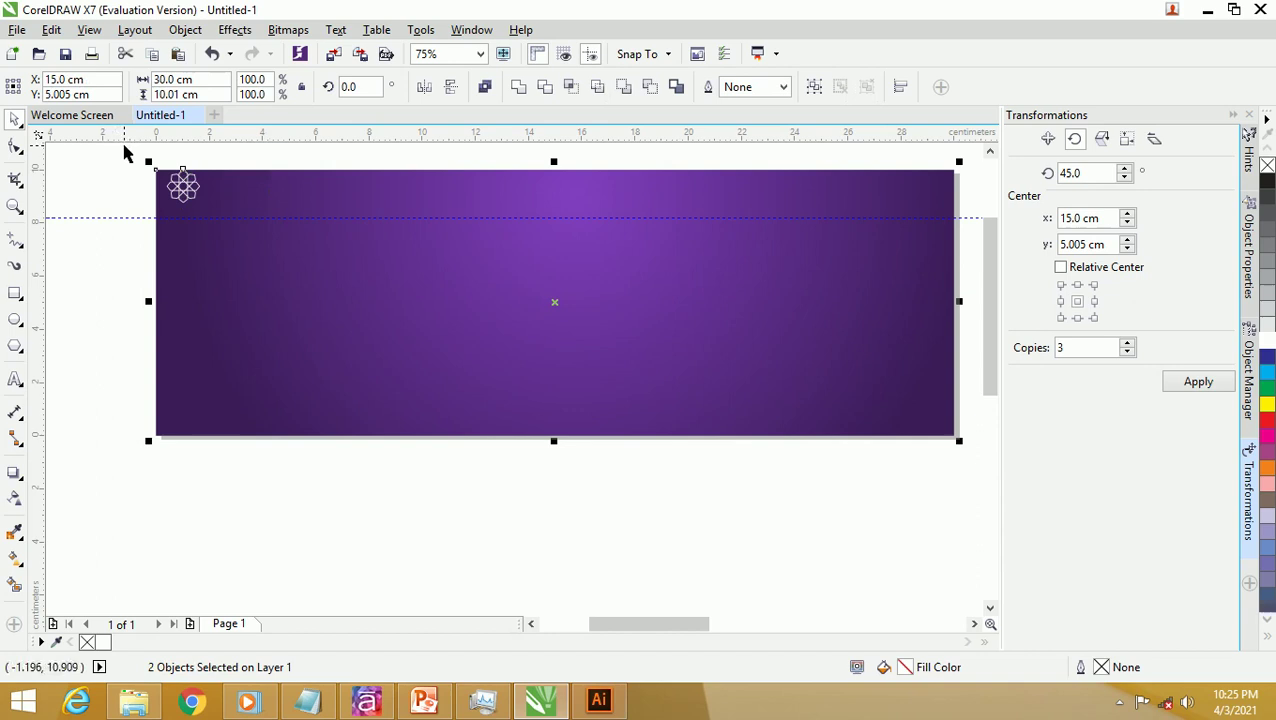
key(l)
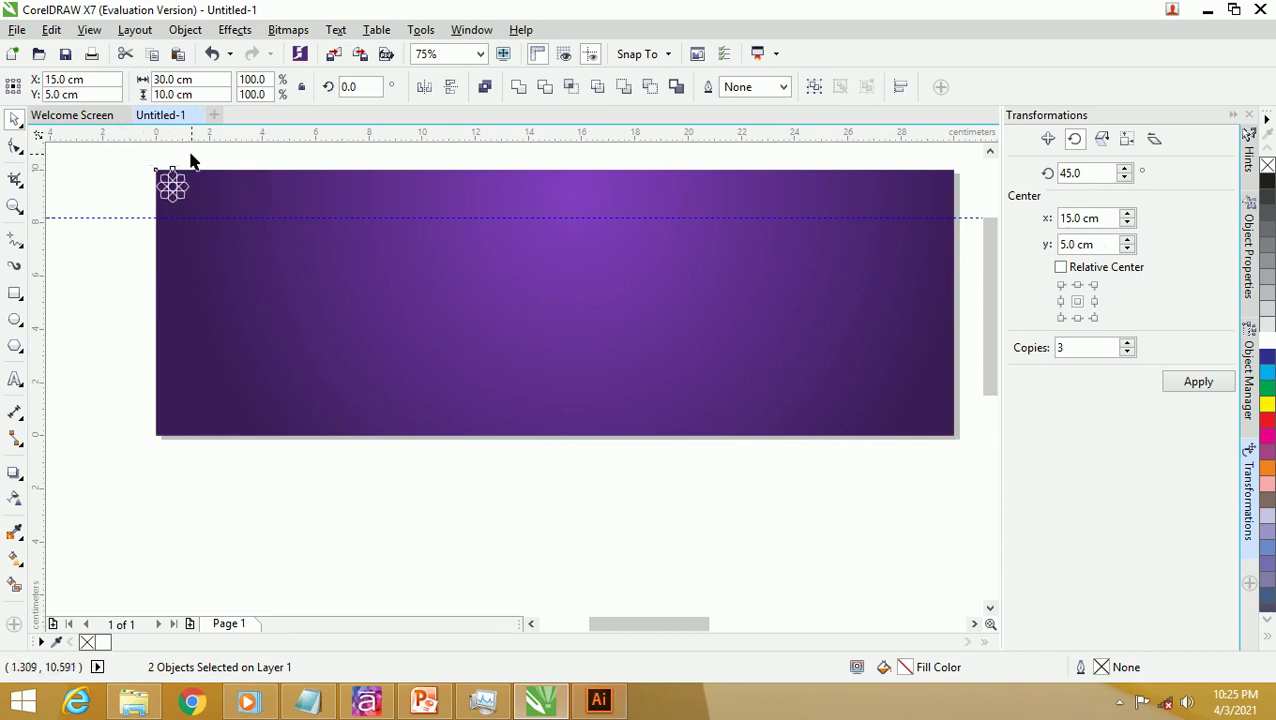
click(191, 159)
Step: Select the white corner rosette and set its relative horizontal move offset to its own width, 1.248 cm
scroll(180, 185, up, 5)
scroll(180, 185, down, 3)
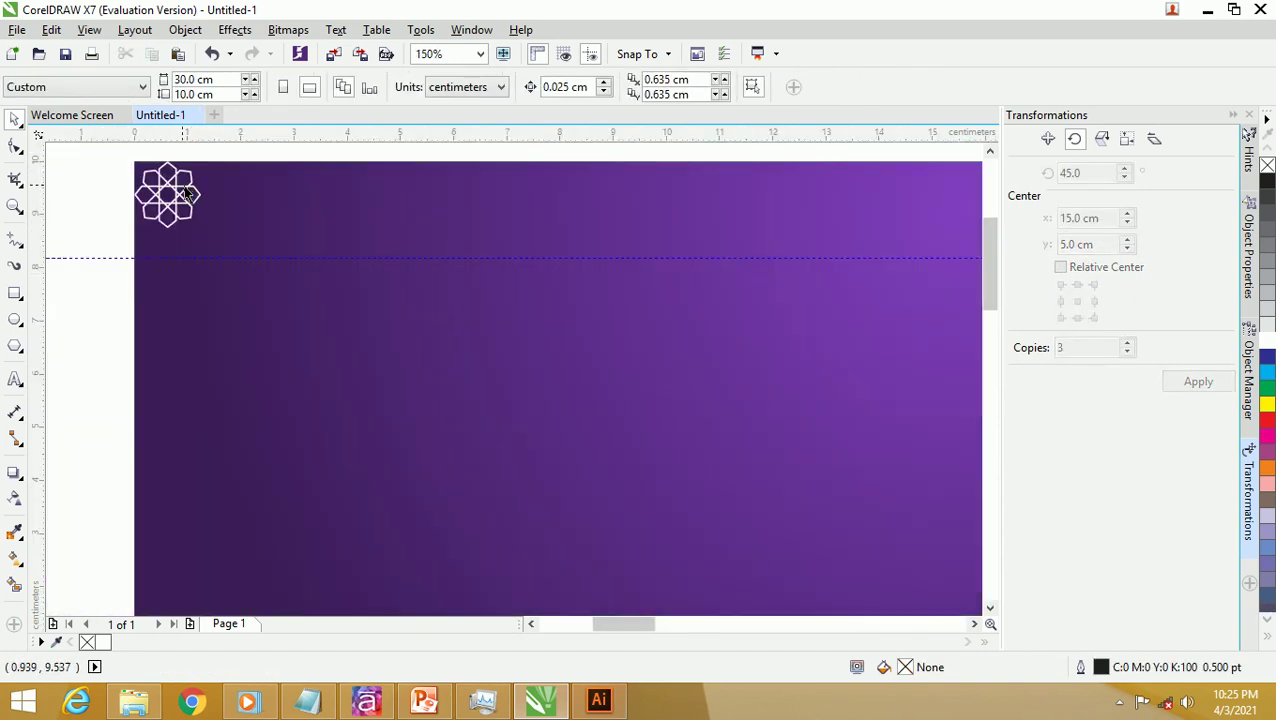
scroll(180, 190, up, 1)
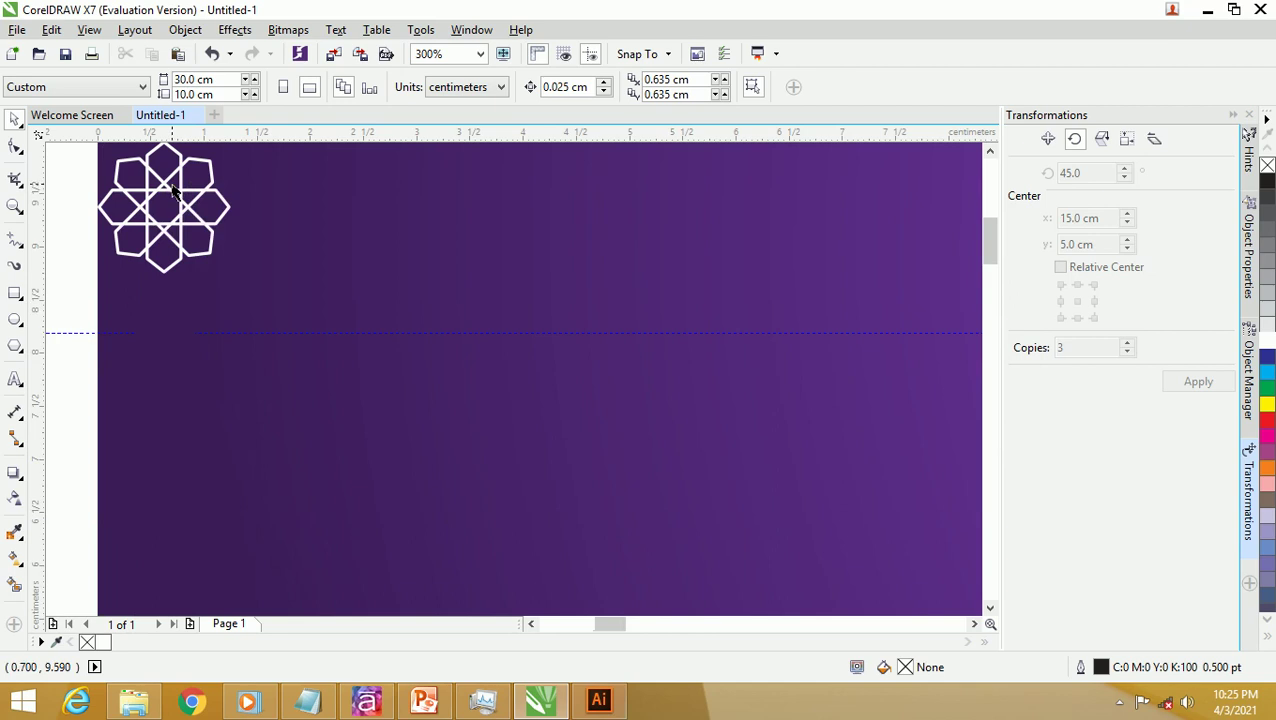
click(1048, 141)
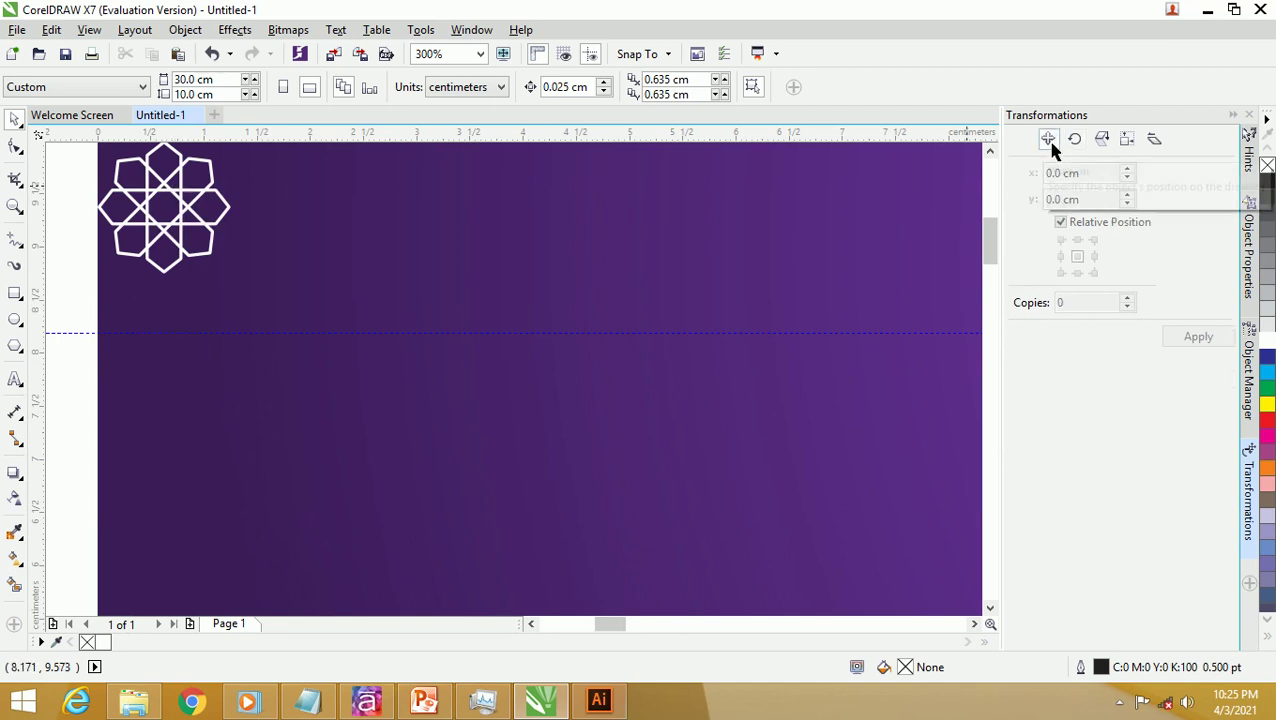
click(157, 197)
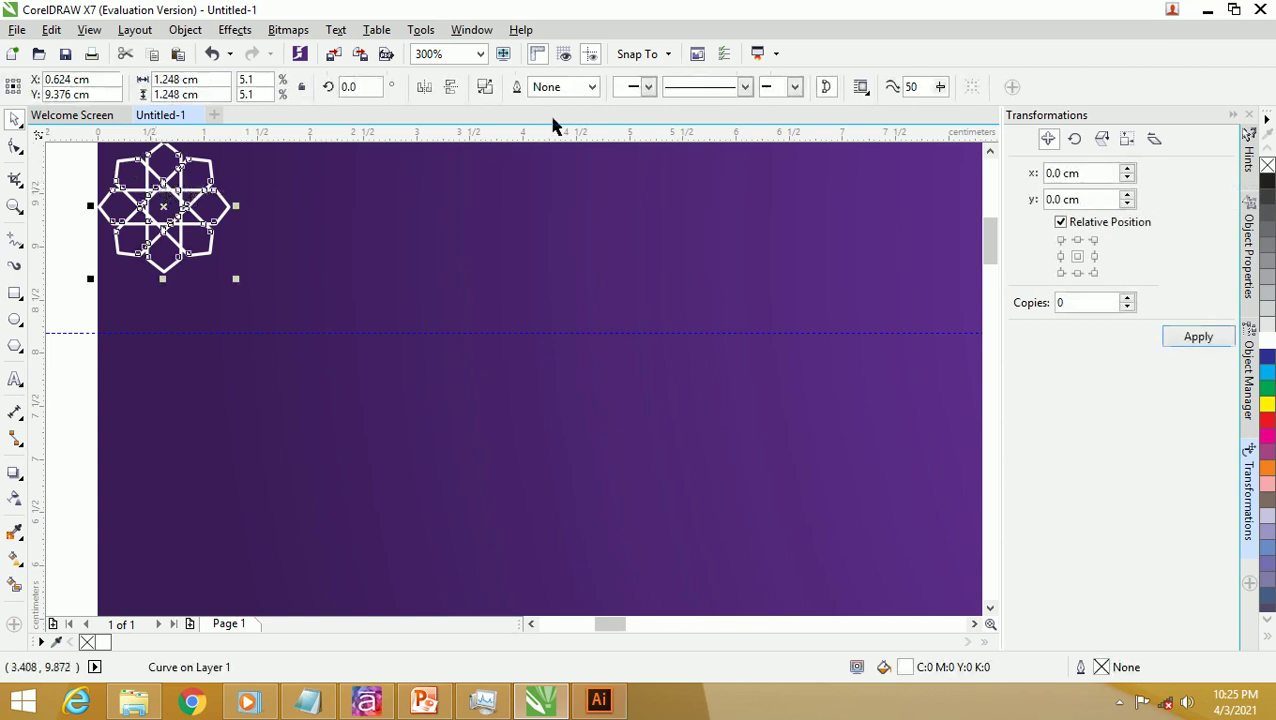
scroll(145, 187, down, 3)
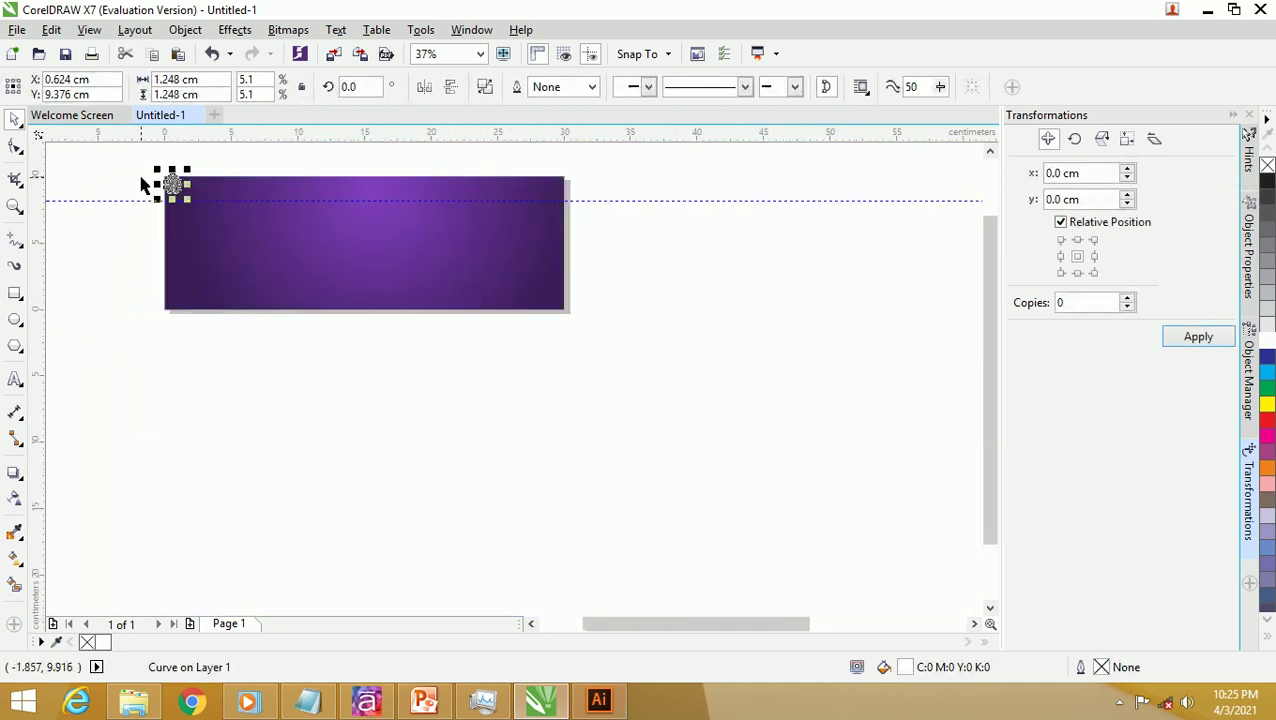
scroll(150, 162, up, 2)
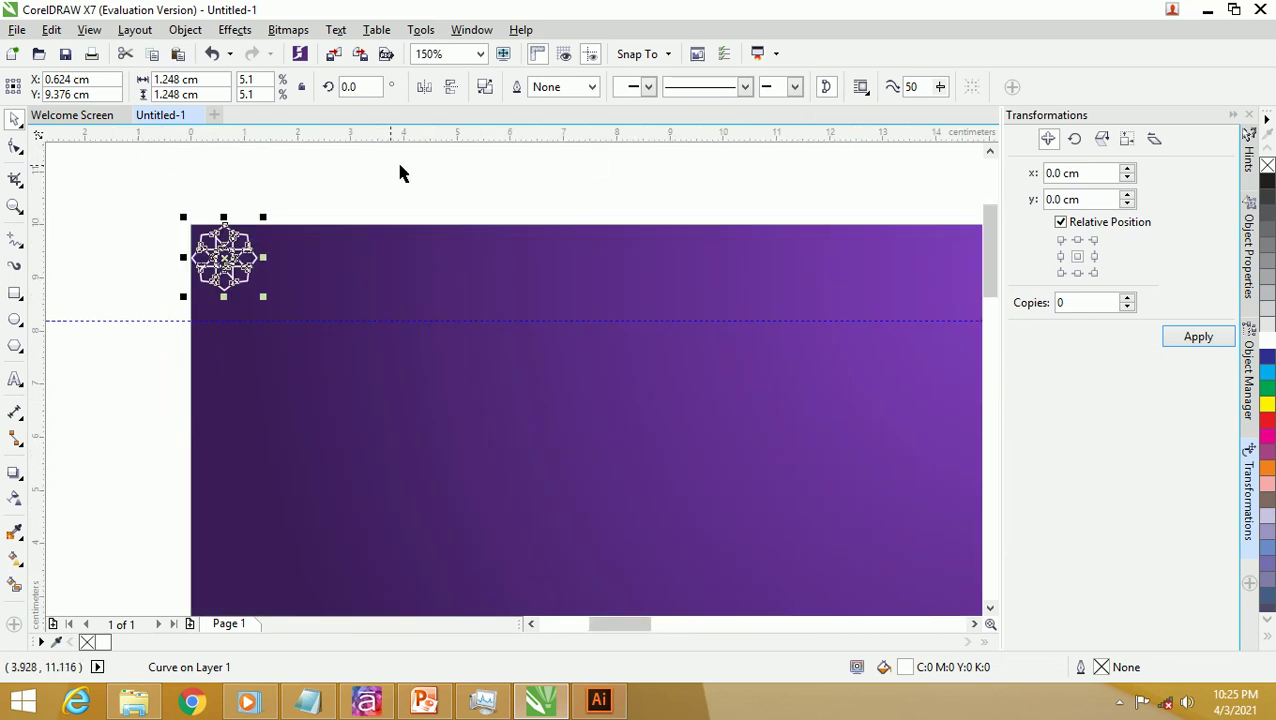
click(208, 80)
key(ctrl+c)
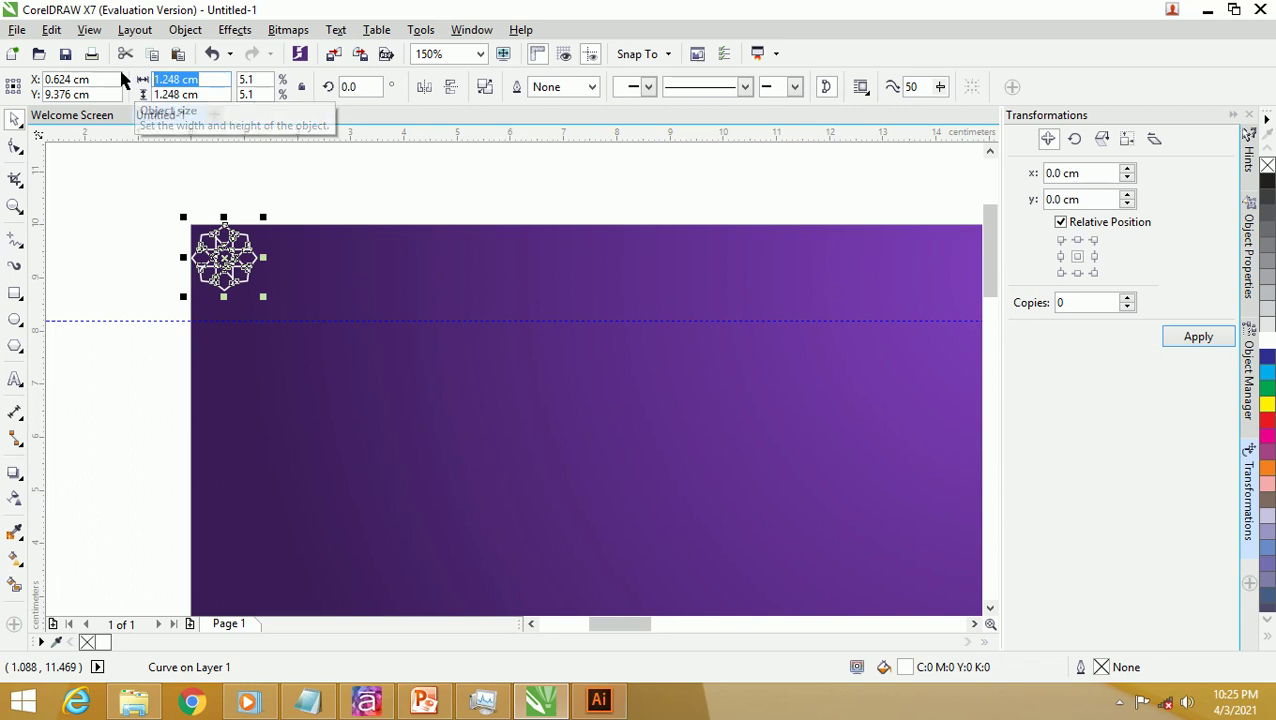
click(1092, 176)
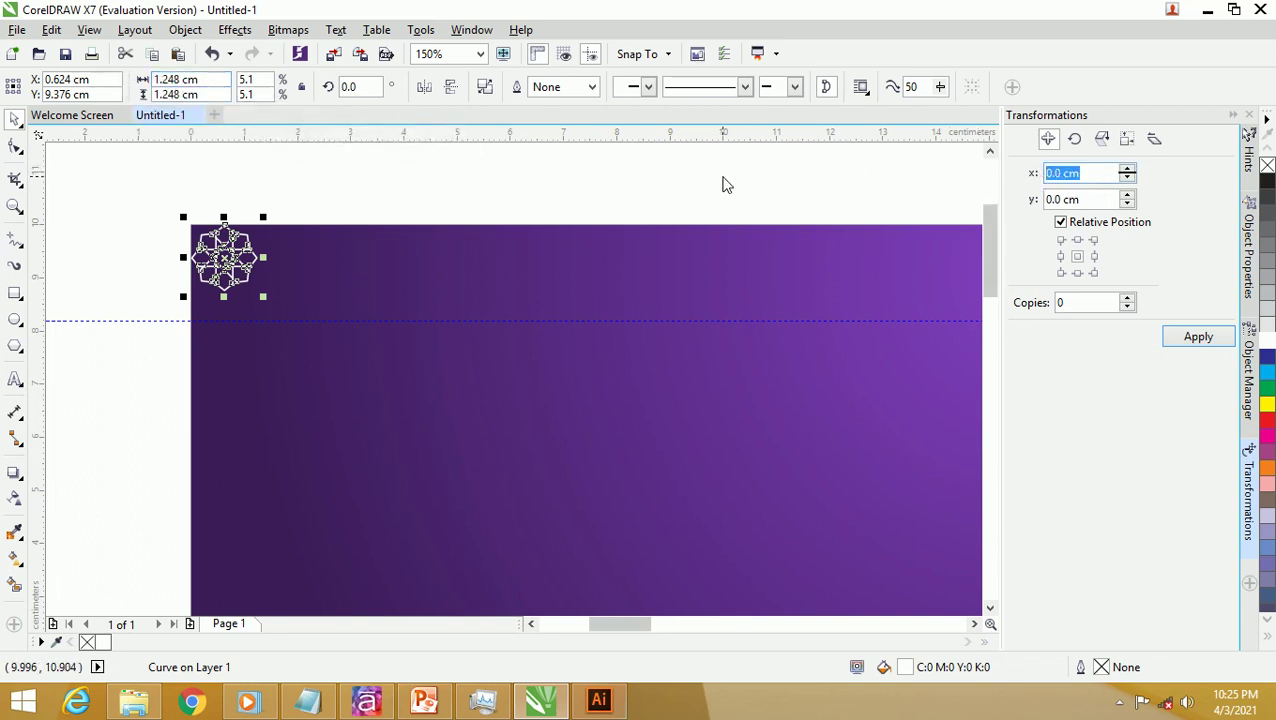
key(ctrl+v)
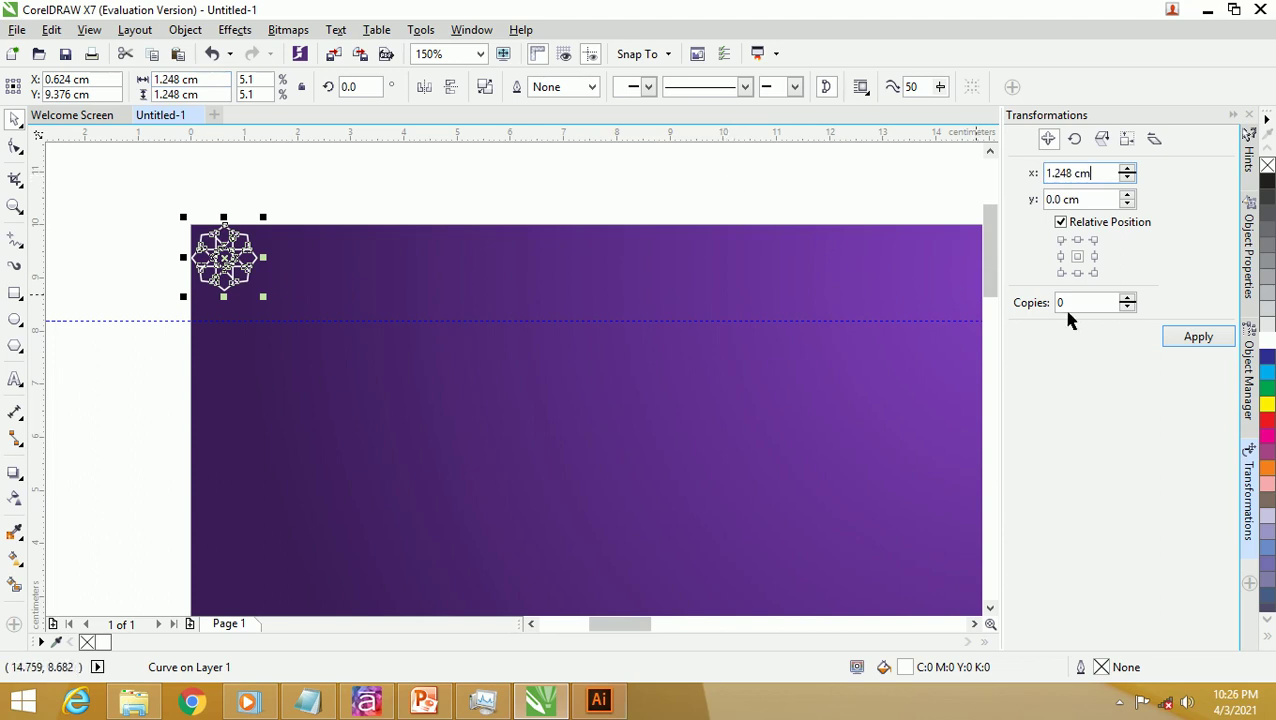
Step: Try shifting the rosette 1.248 cm horizontally with no copies, undoing the move each time
click(1200, 339)
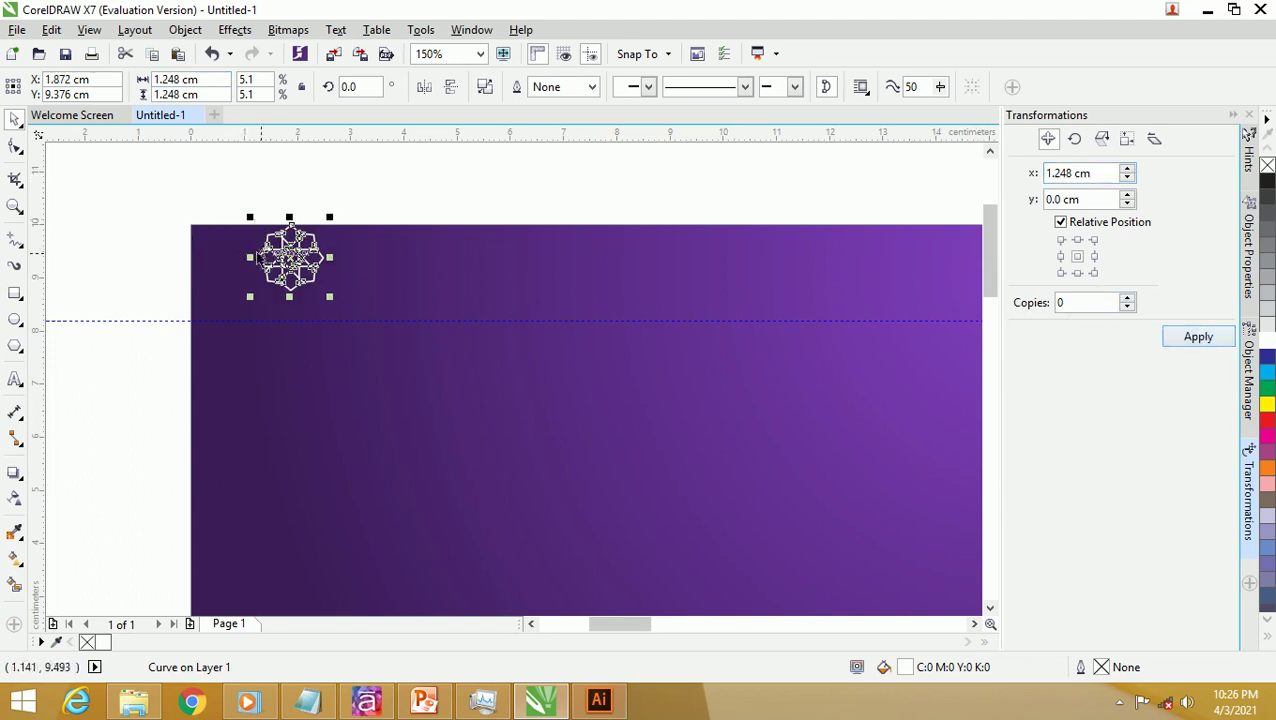
key(ctrl+z)
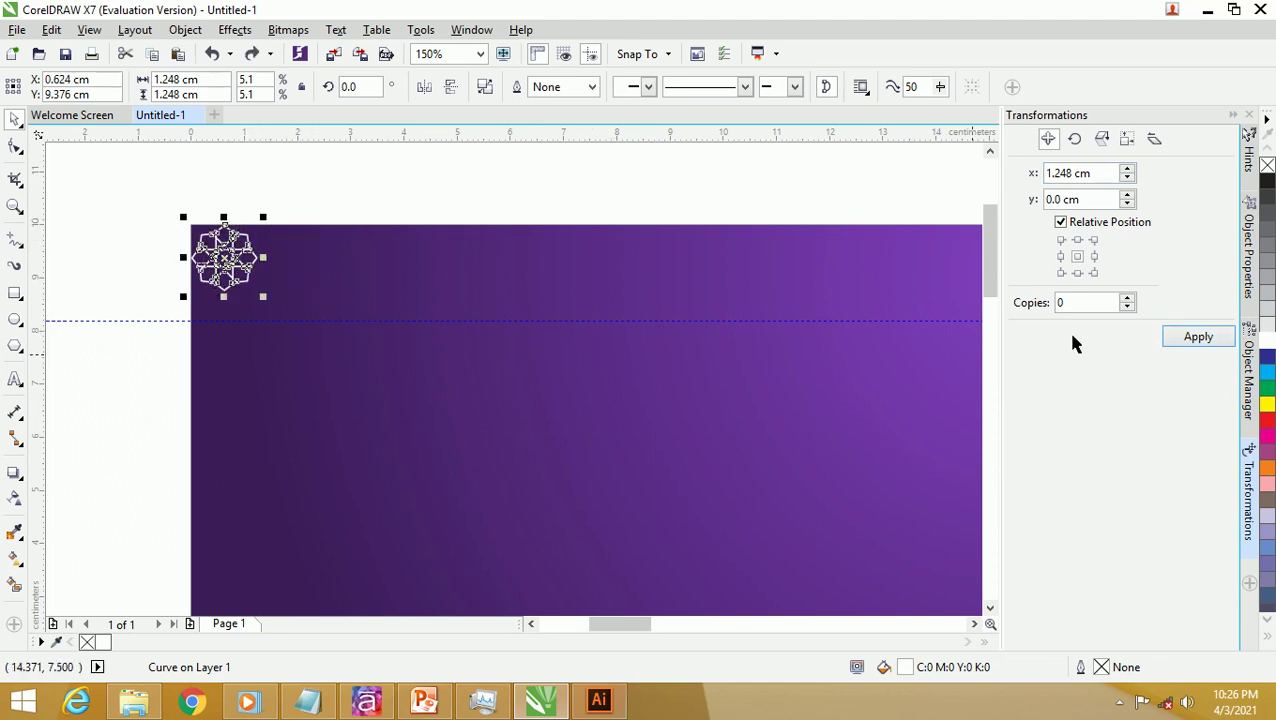
click(1195, 338)
key(ctrl+z)
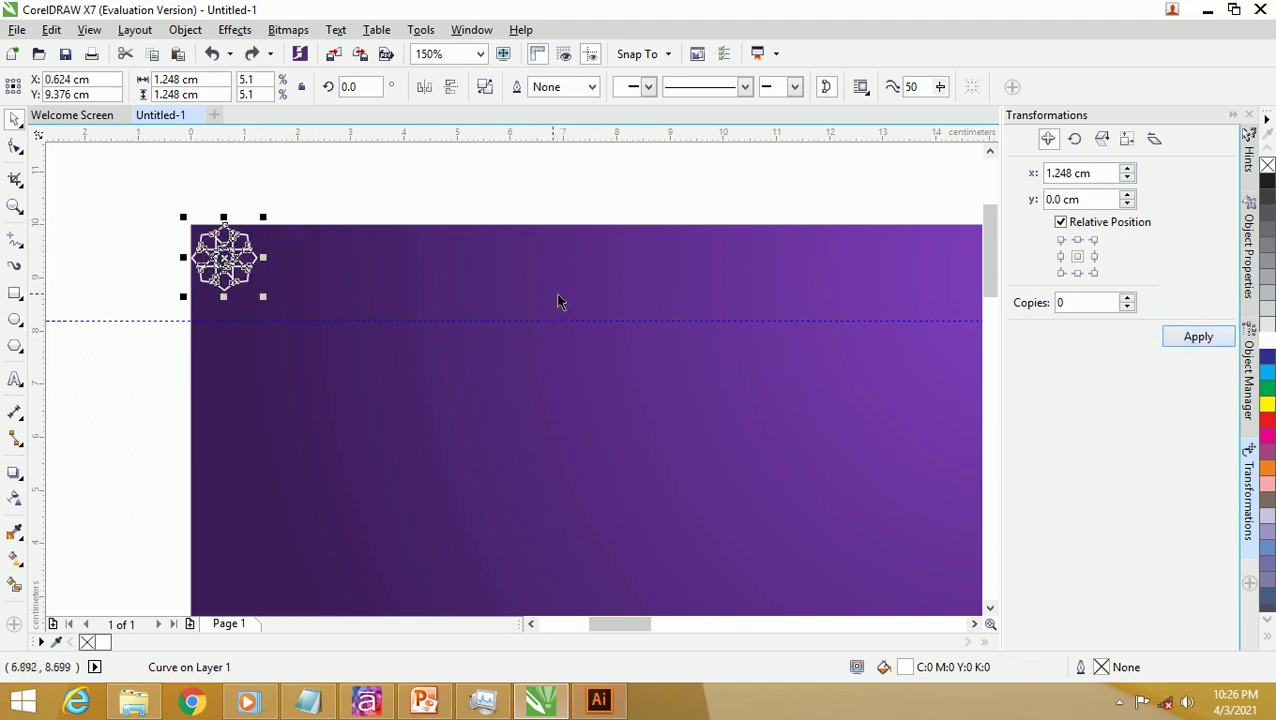
Step: Try repeating the rosette along the background's top edge with 20 copies at 1.248 cm spacing, and undo the copies
scroll(512, 302, down, 2)
scroll(512, 302, down, 2)
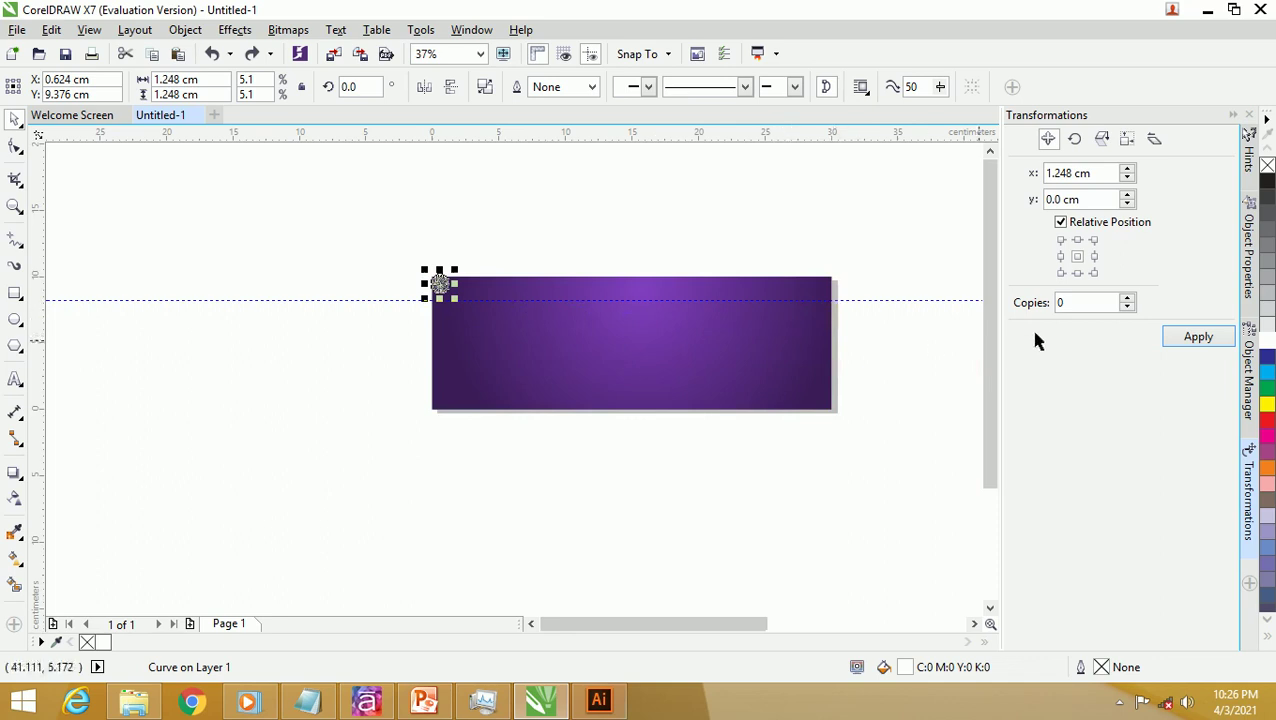
text(0)
click(1199, 338)
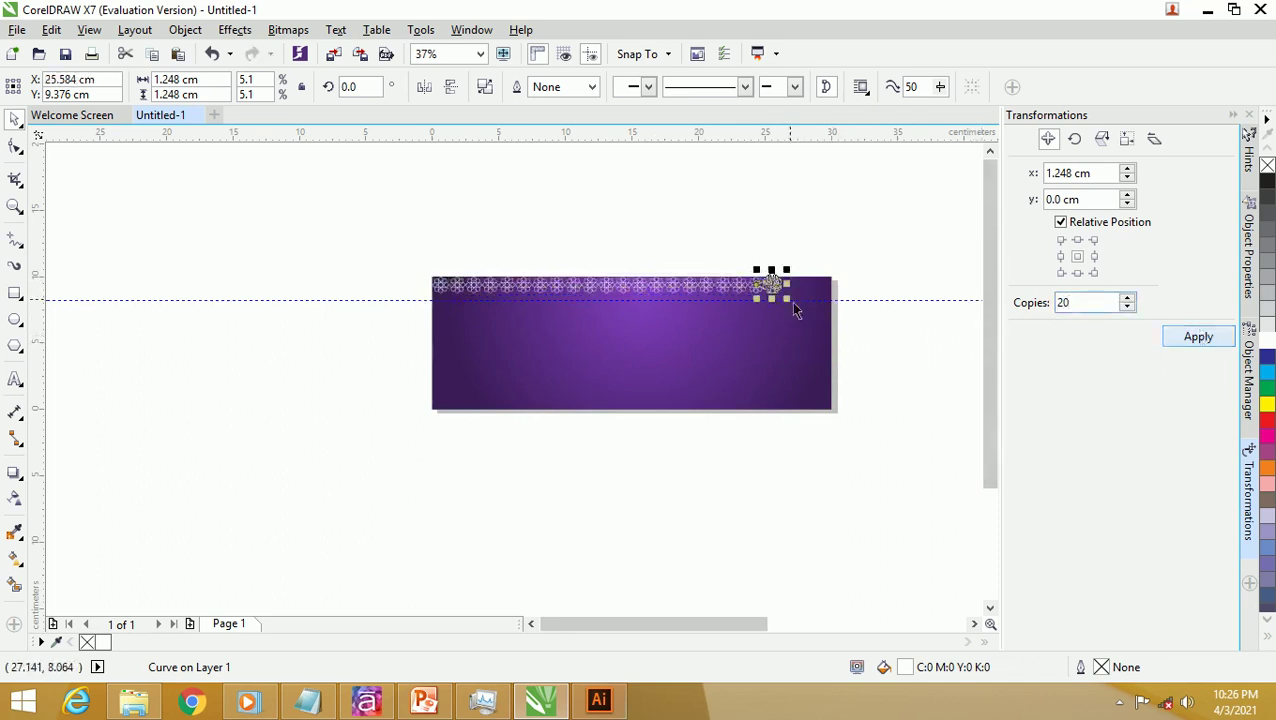
scroll(800, 316, up, 3)
scroll(765, 283, down, 2)
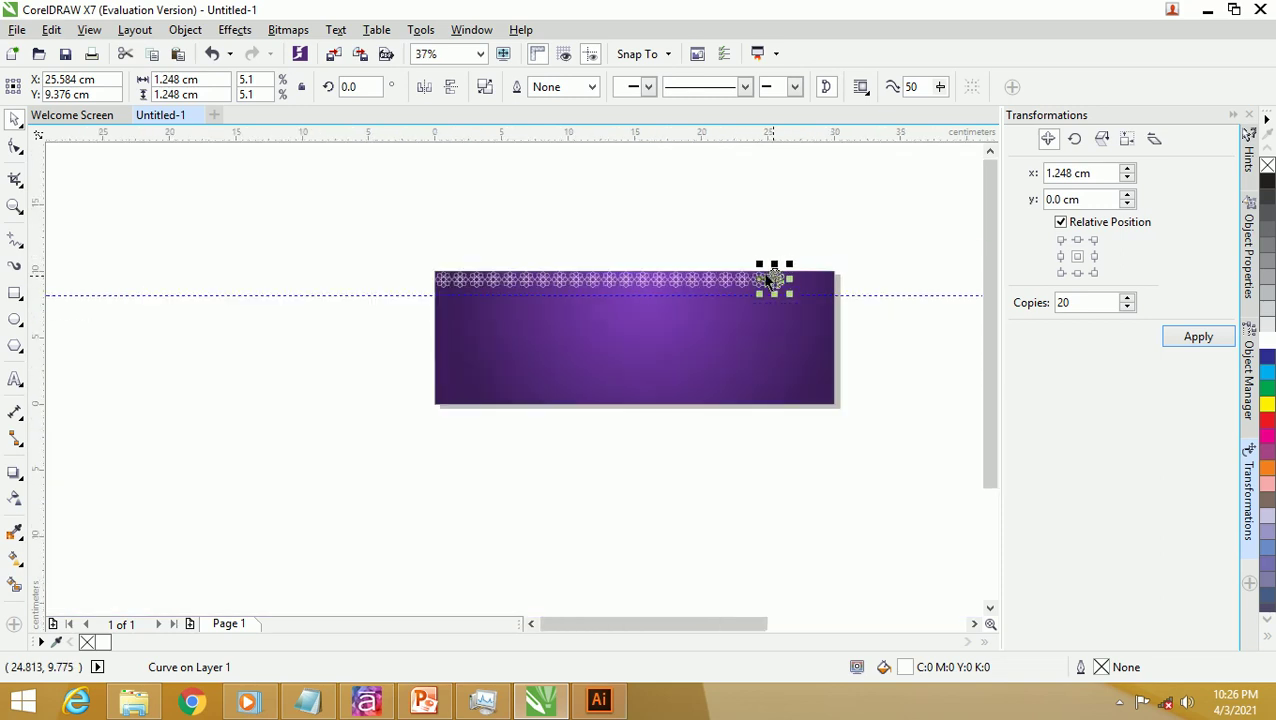
scroll(520, 249, up, 6)
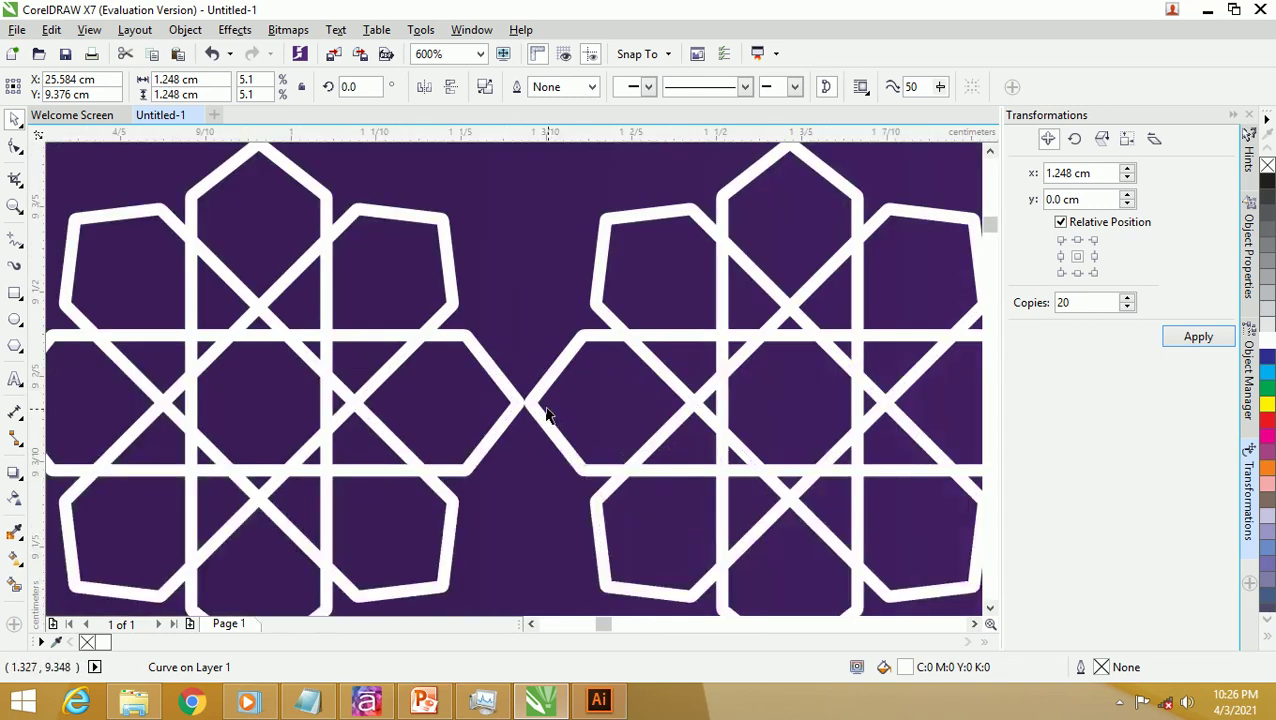
scroll(522, 380, down, 6)
key(ctrl+z)
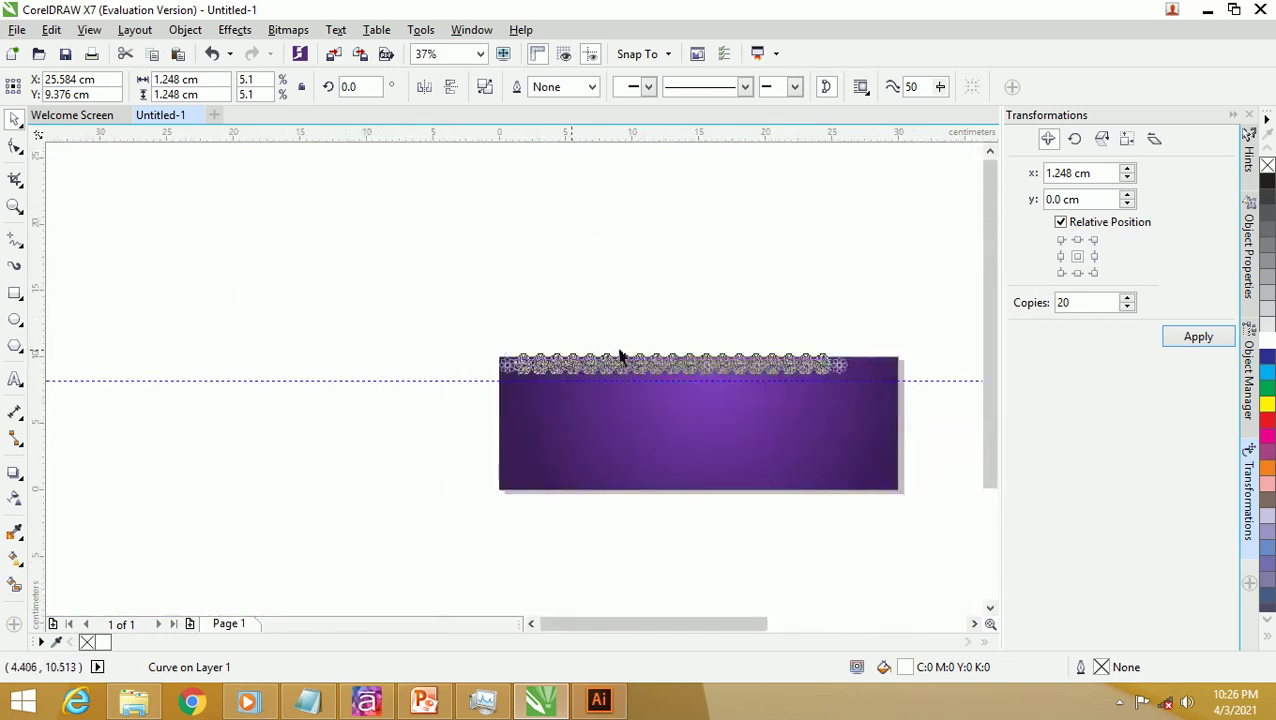
Step: Create 25 copies of the rosette along the top edge at 1.248 cm spacing, removing those beyond the background's right edge
drag(1067, 313, 1006, 303)
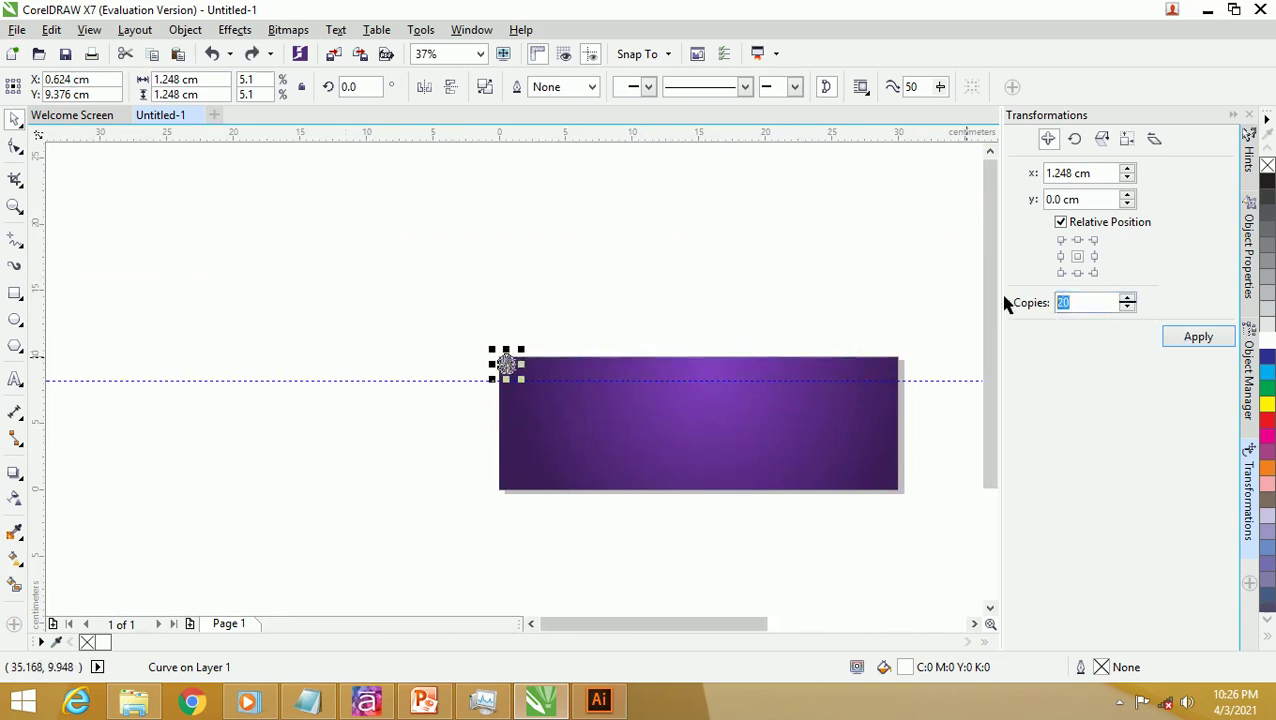
text(25)
click(1198, 336)
click(939, 372)
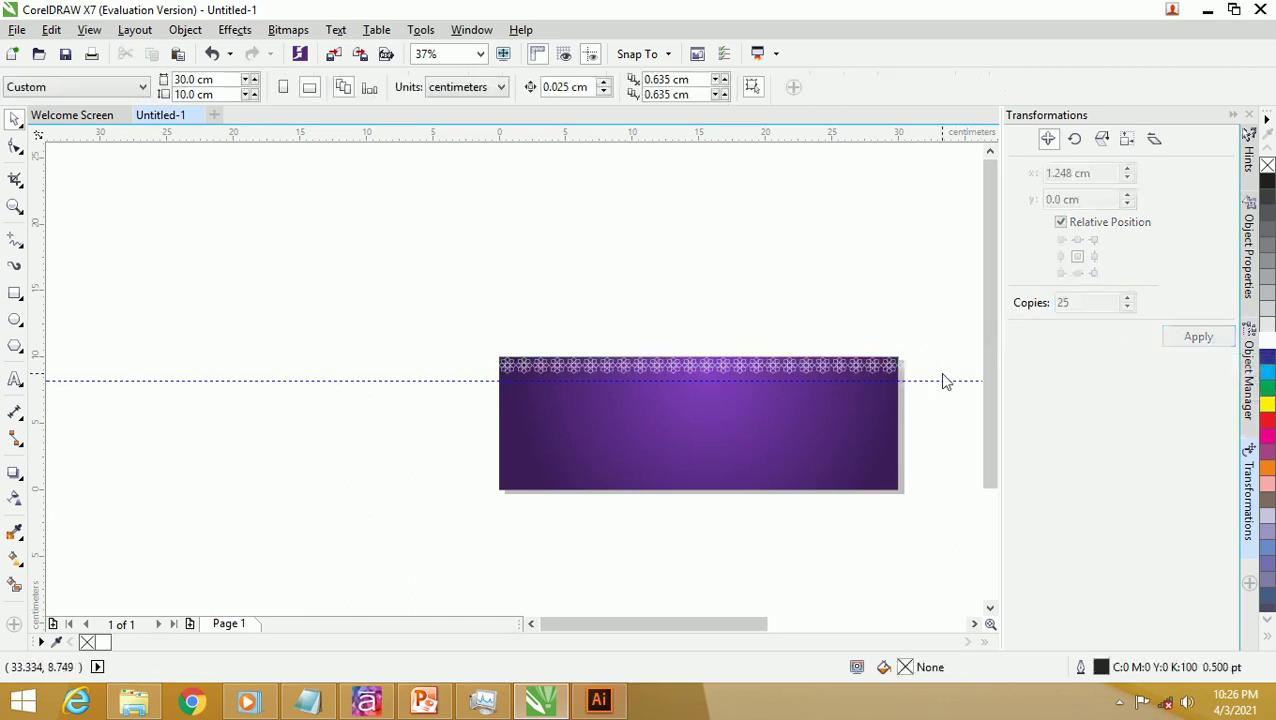
scroll(894, 363, up, 4)
drag(853, 295, 923, 419)
click(925, 410)
scroll(860, 385, down, 5)
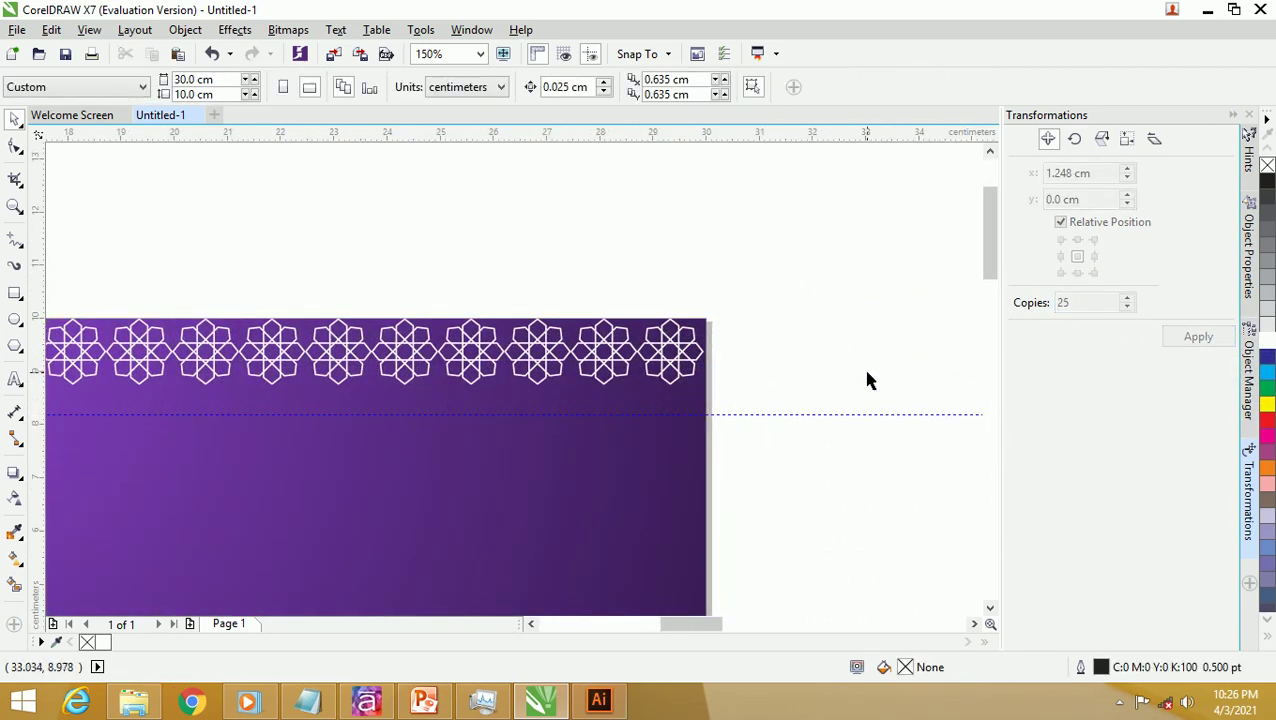
Step: Select the whole row of rosettes along the top edge and combine it into a single curve
drag(872, 414, 390, 333)
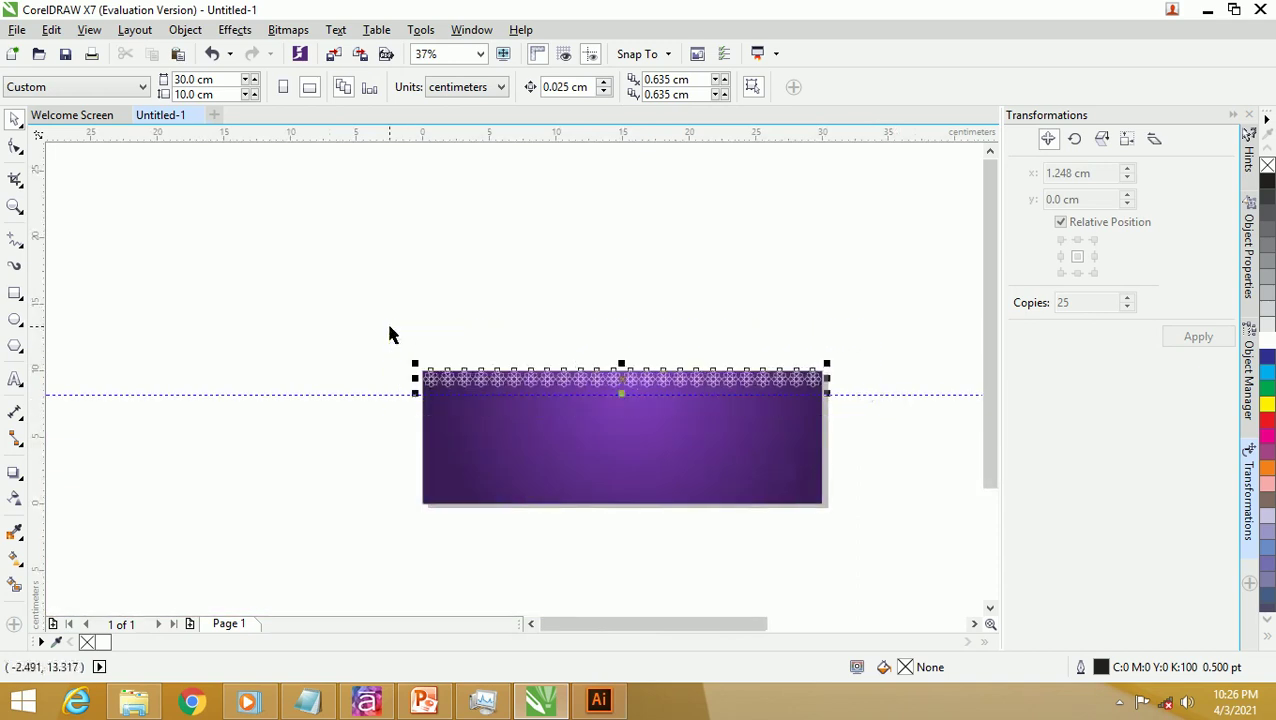
scroll(544, 370, up, 2)
scroll(557, 390, up, 2)
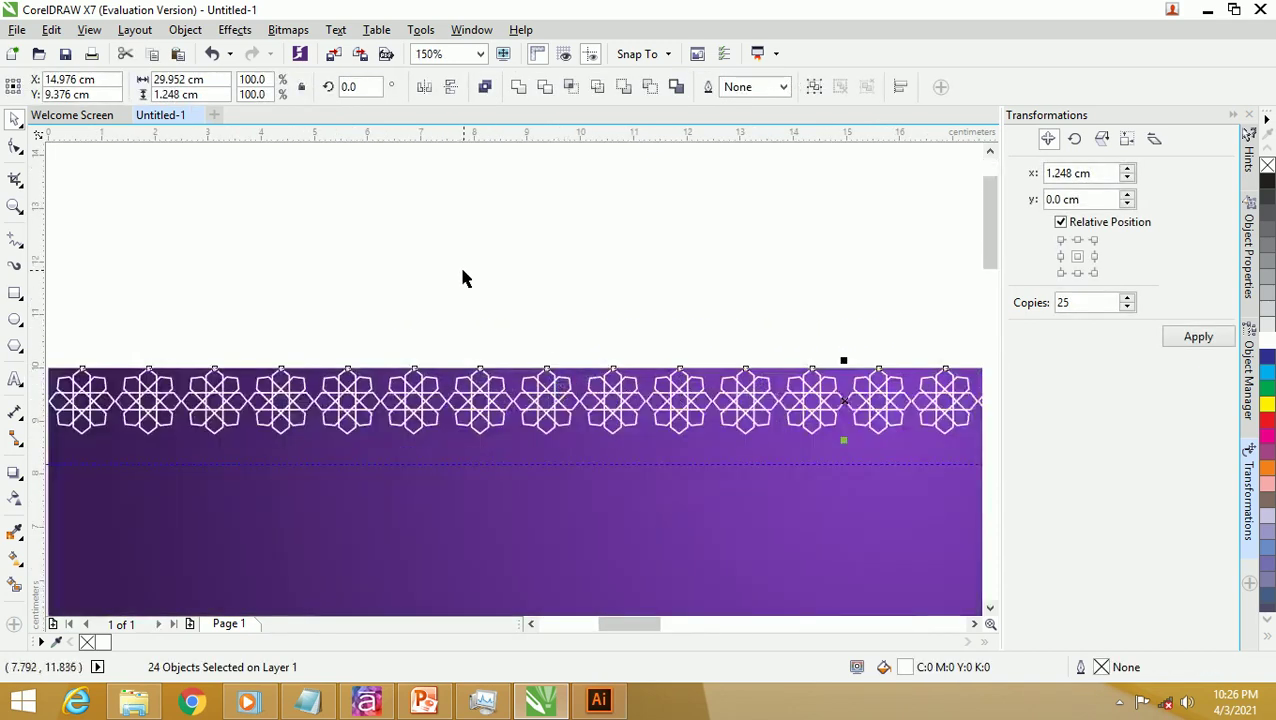
click(485, 88)
scroll(512, 425, up, 2)
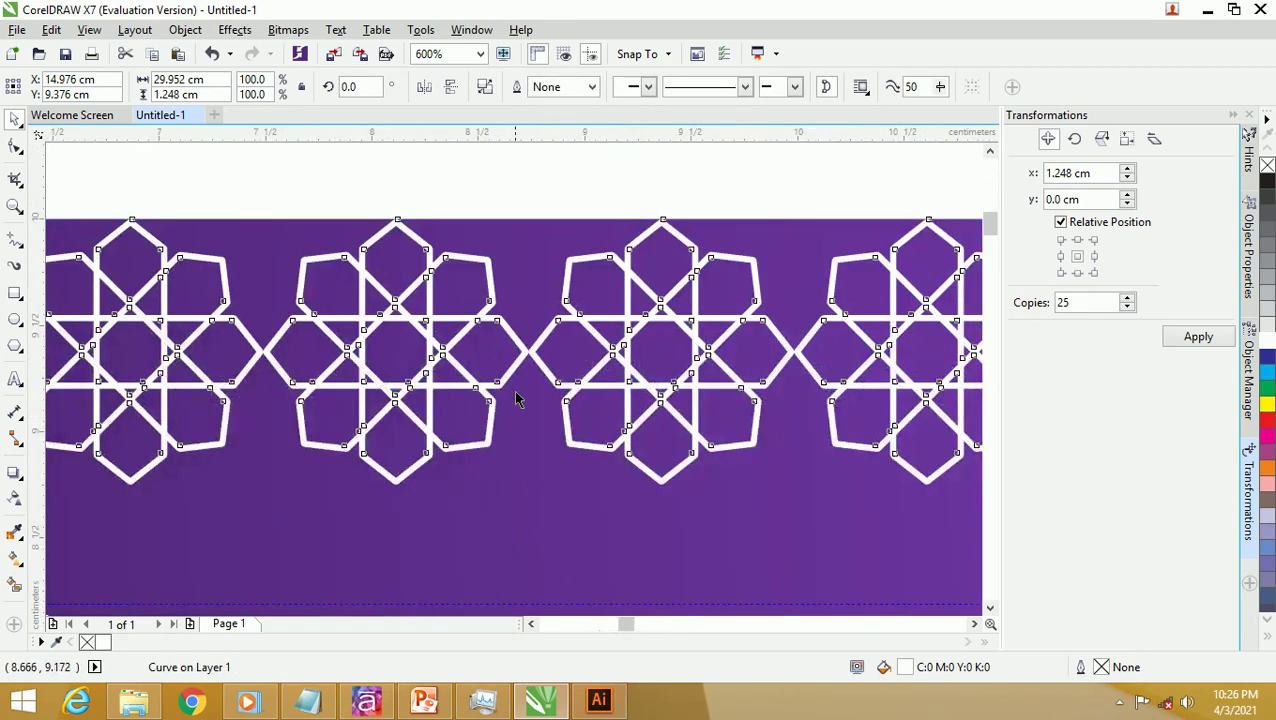
scroll(560, 292, down, 3)
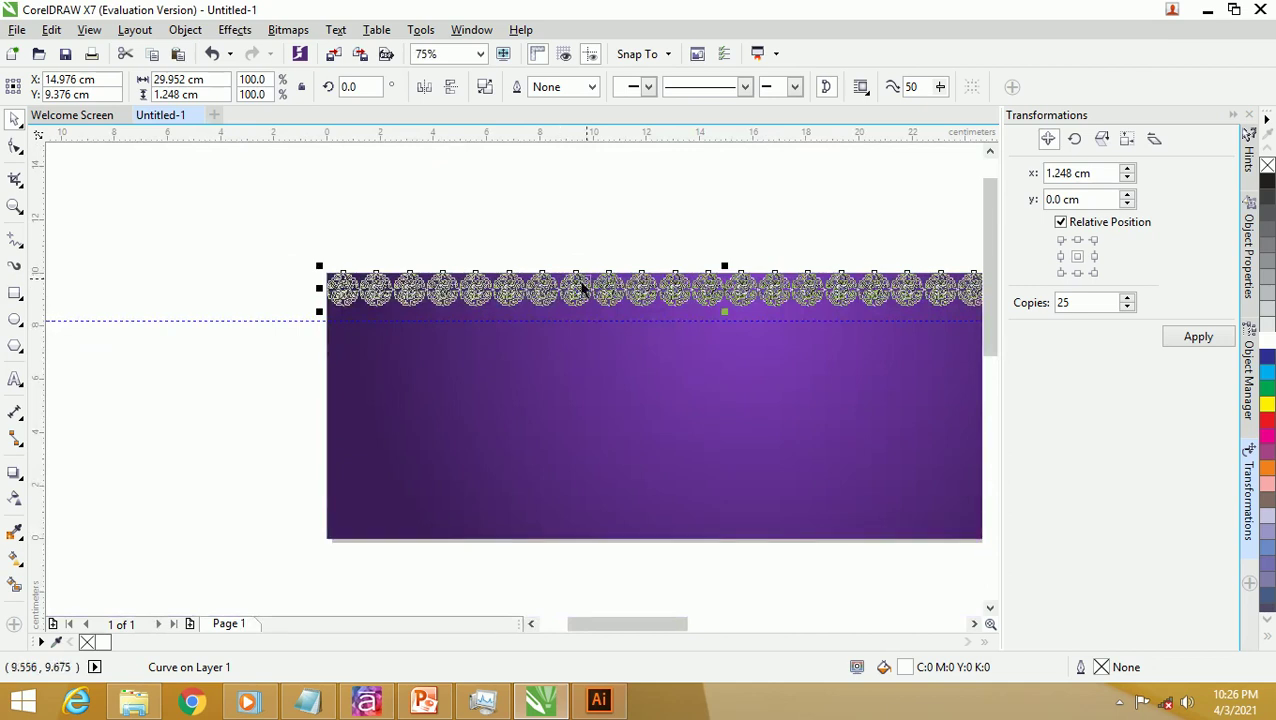
Step: Set the relative move offset for the combined row to 0 cm horizontally and -1.248 cm vertically
drag(1094, 200, 974, 186)
text(1.248)
drag(1100, 173, 963, 167)
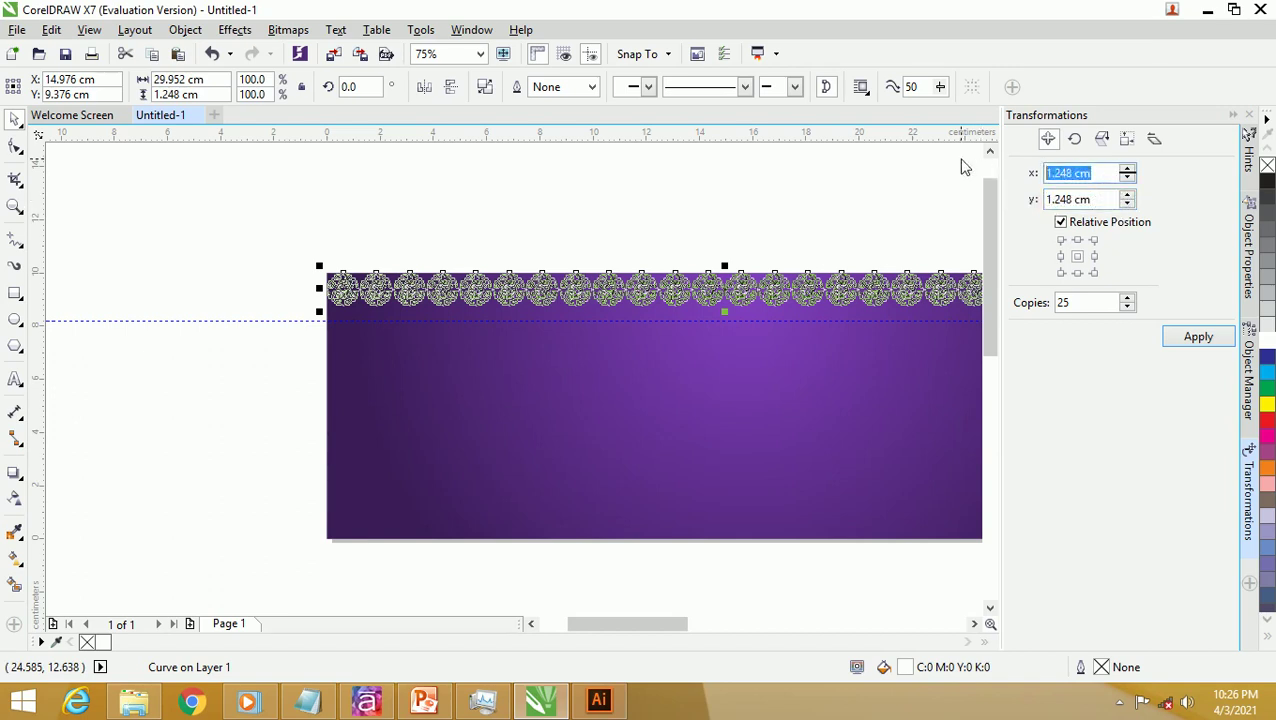
text(0)
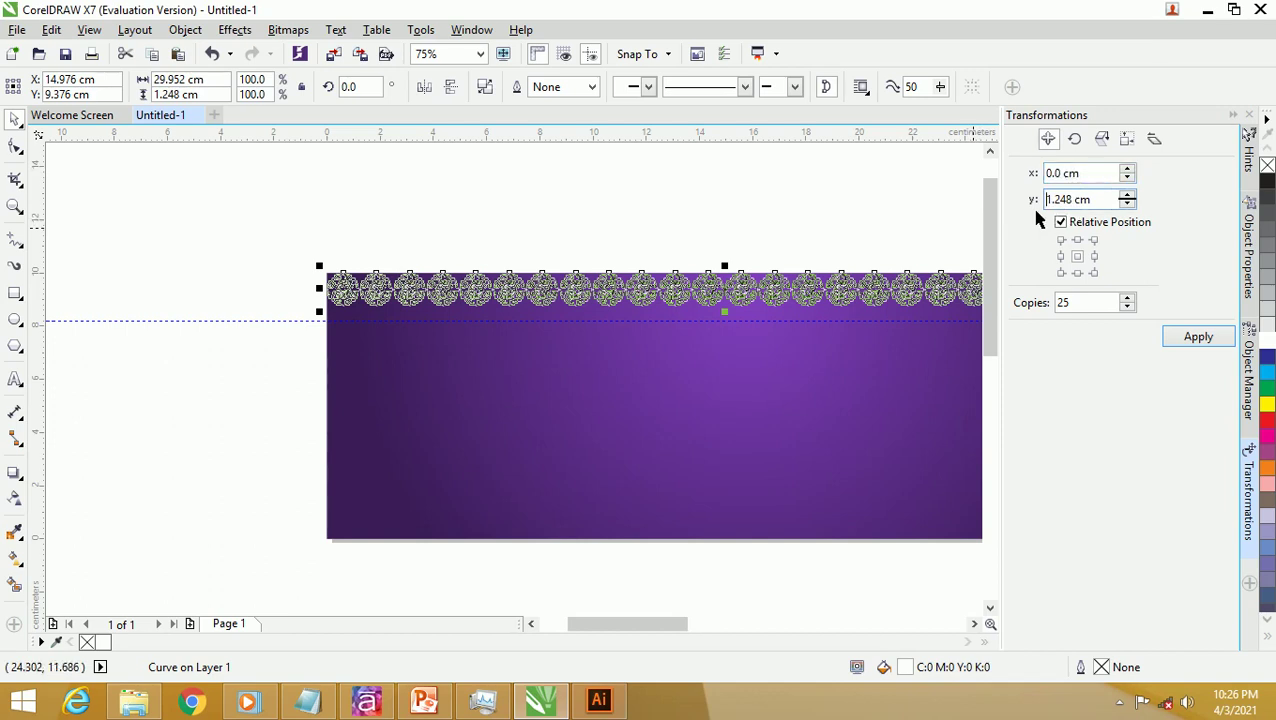
click(1052, 200)
text(-)
drag(1118, 203, 1040, 203)
Step: Try shifting the rosette row down 1.248 cm with 0 copies, and undo the move
drag(1088, 302, 1016, 306)
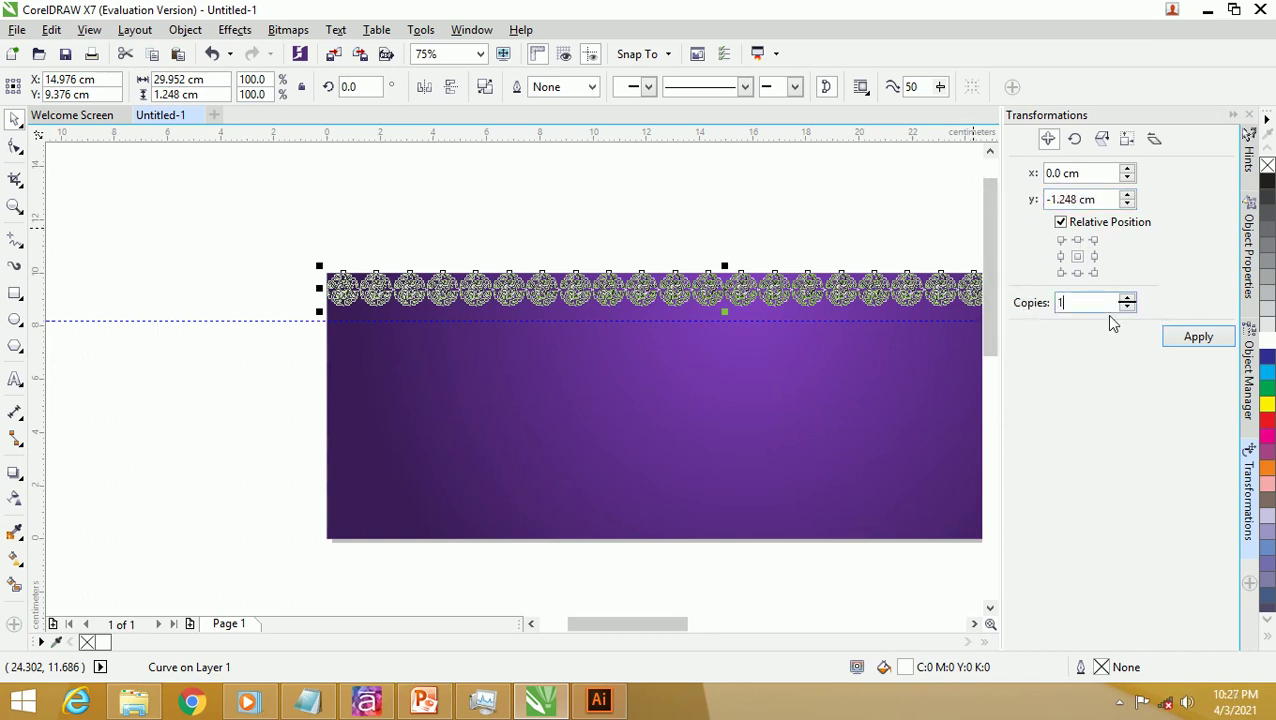
key(BackSpace)
click(1187, 335)
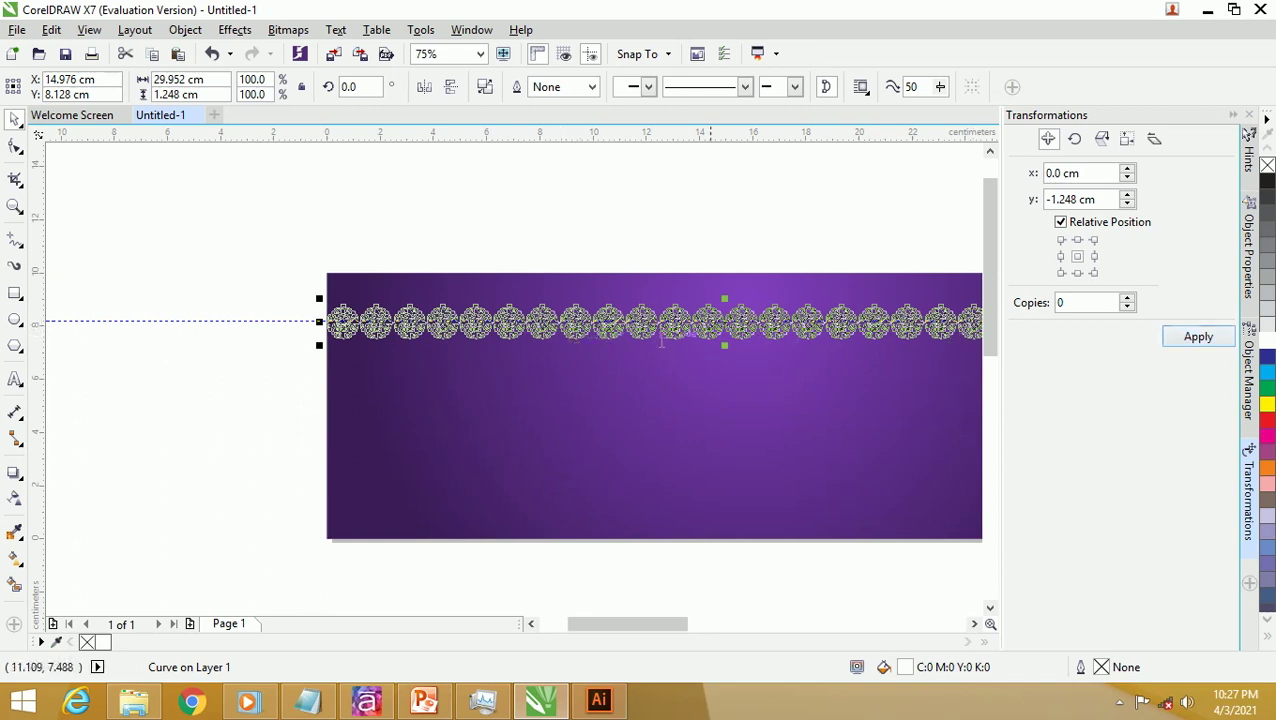
key(ctrl+z)
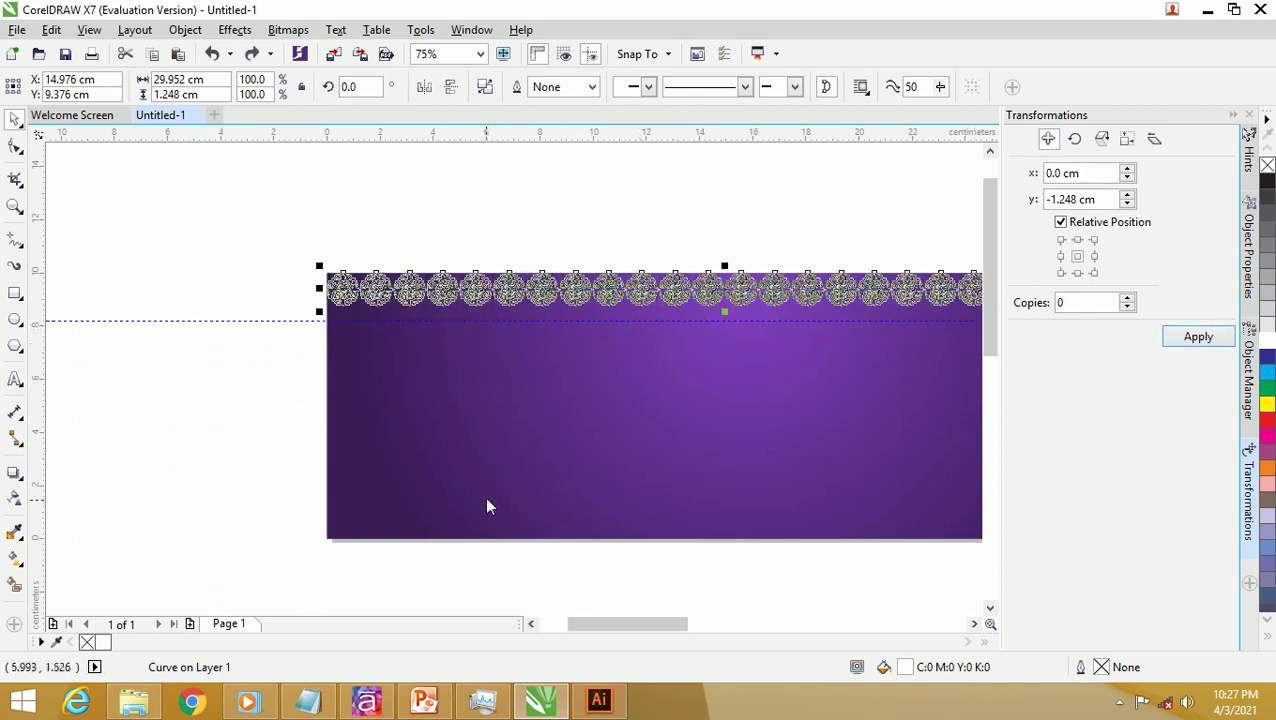
Step: Create 7 copies of the rosette row, each offset 1.248 cm downward, to cover the purple background
click(1197, 337)
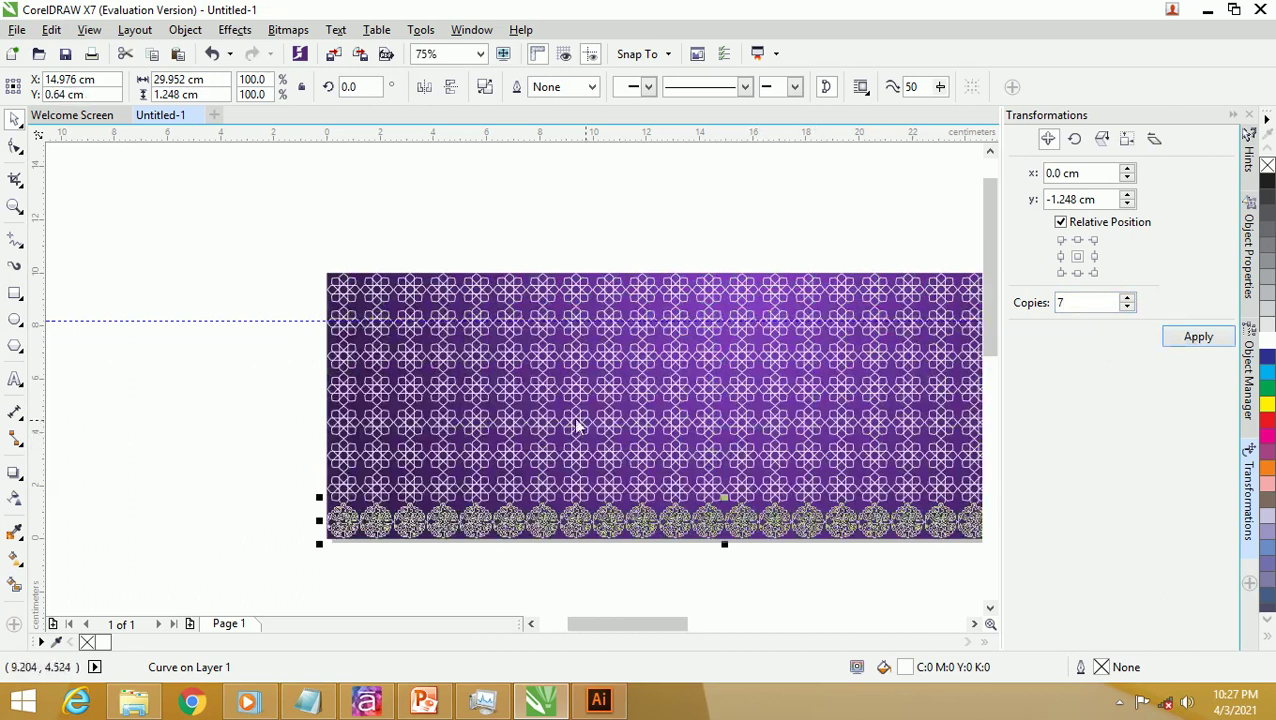
key(Delete)
scroll(370, 498, up, 2)
scroll(362, 467, down, 2)
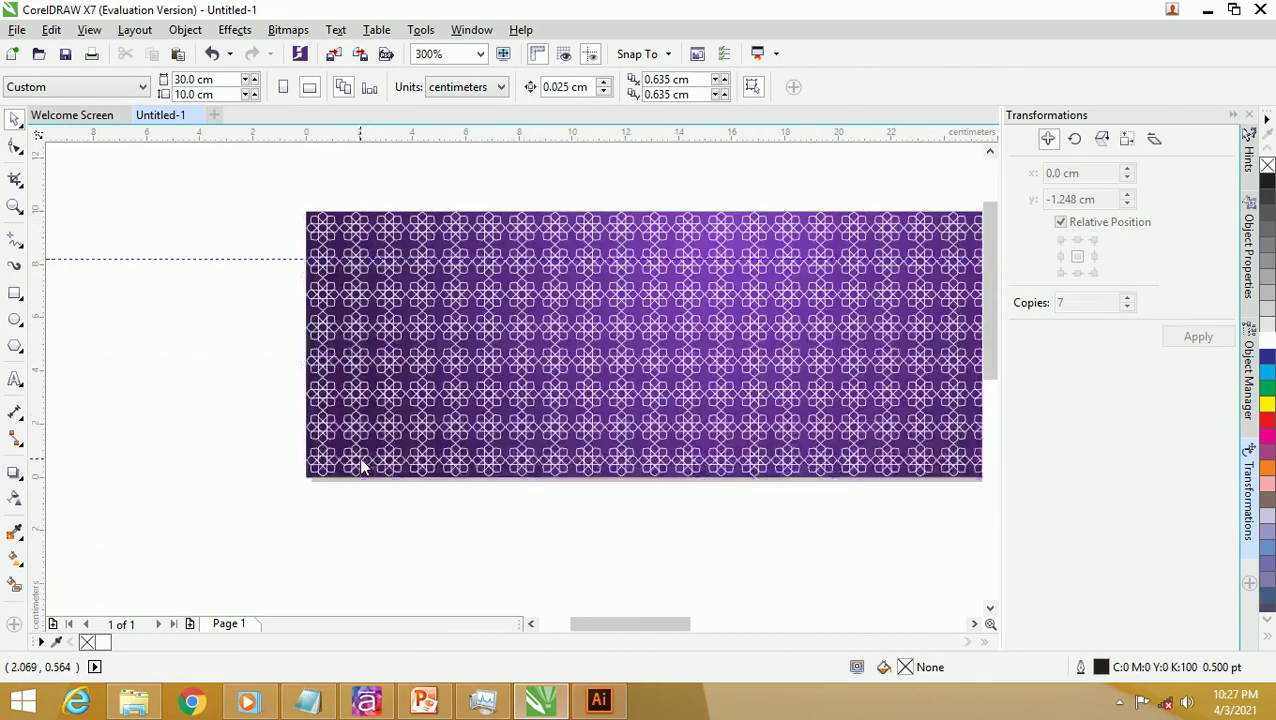
scroll(362, 467, down, 3)
scroll(345, 365, up, 1)
scroll(320, 328, down, 1)
Step: Delete the horizontal guideline crossing the upper part of the design
drag(279, 270, 715, 447)
drag(705, 322, 732, 330)
click(734, 327)
key(Delete)
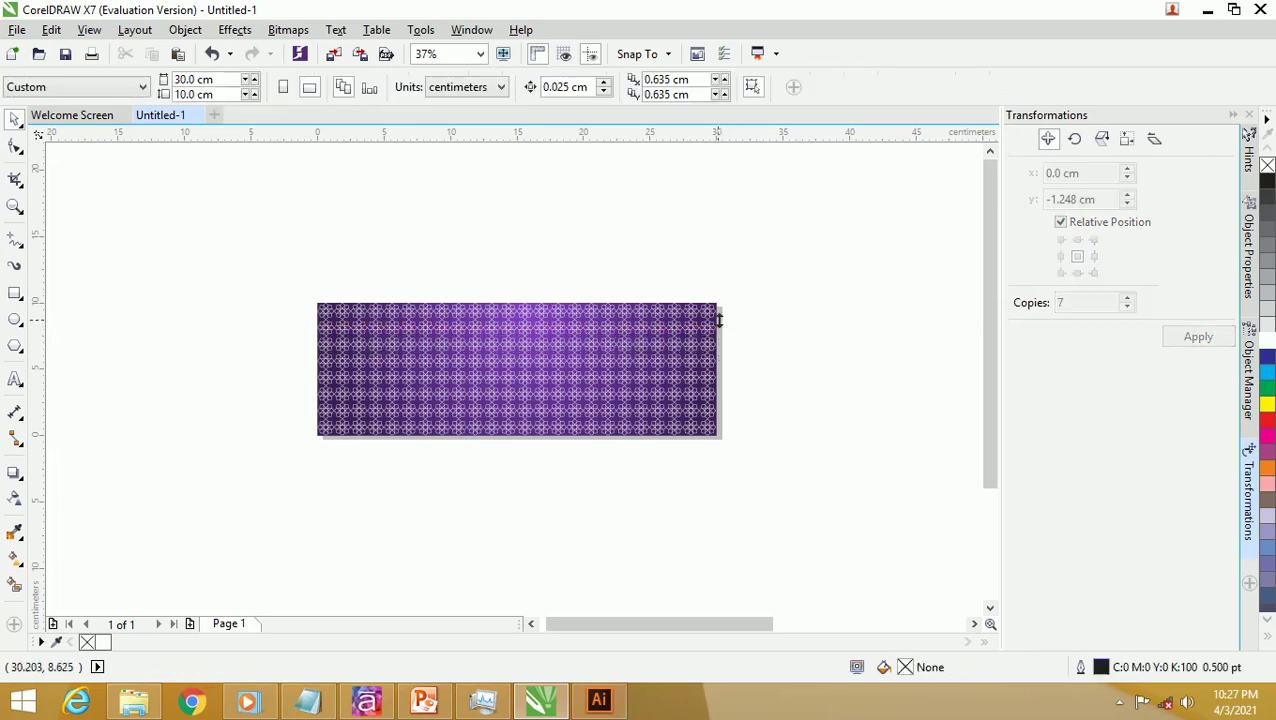
click(726, 316)
key(Delete)
Step: Select the top two rosette rows together, and clear the selection
key(ctrl+z)
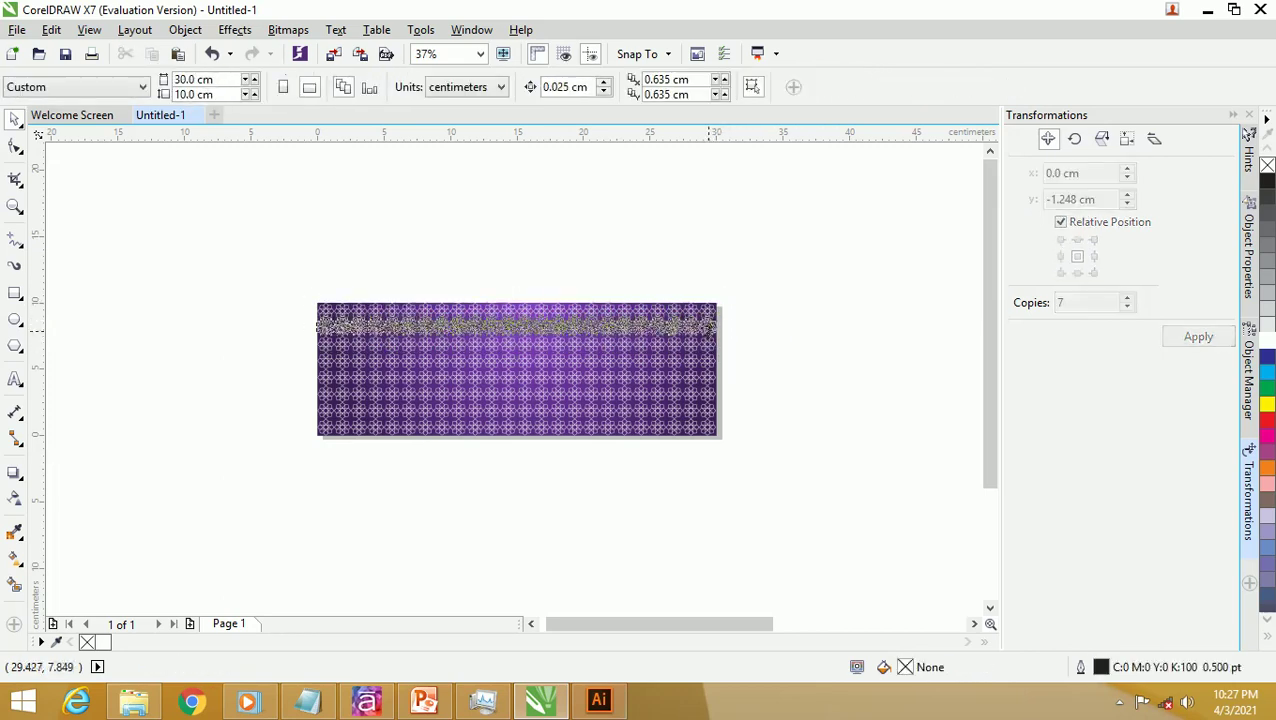
key(ctrl+z)
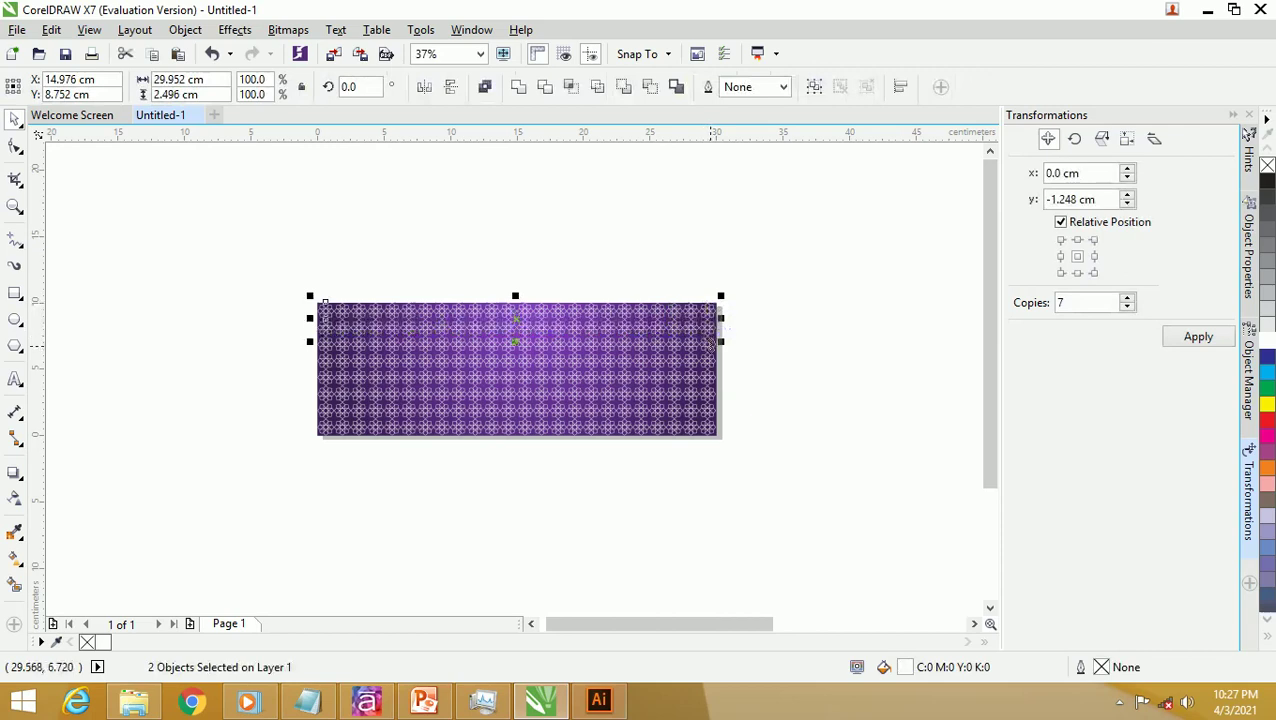
key(ctrl+z)
key(ctrl+z)
key(ctrl+z)
key(ctrl+z)
click(760, 398)
scroll(700, 360, up, 2)
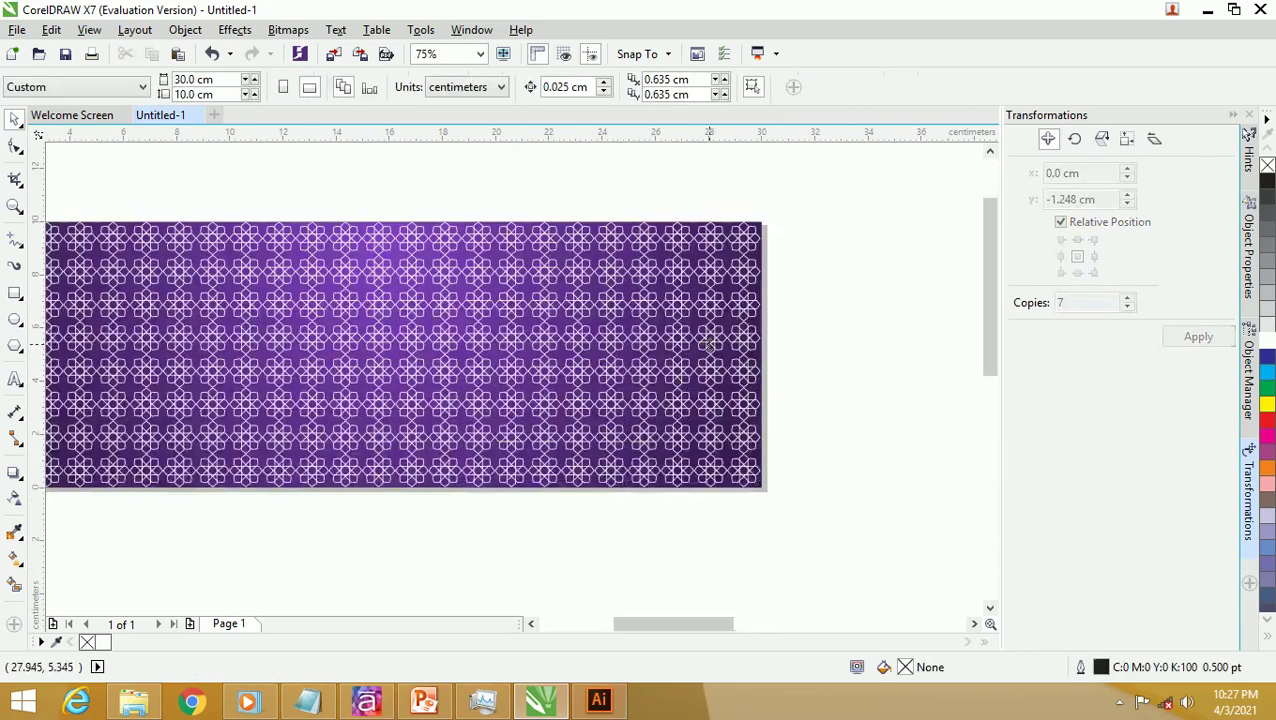
Step: Move the purple background off the pattern, and merge all eight rosette rows into a single curve
drag(757, 345, 885, 362)
scroll(795, 381, down, 4)
drag(764, 350, 620, 453)
drag(524, 272, 805, 430)
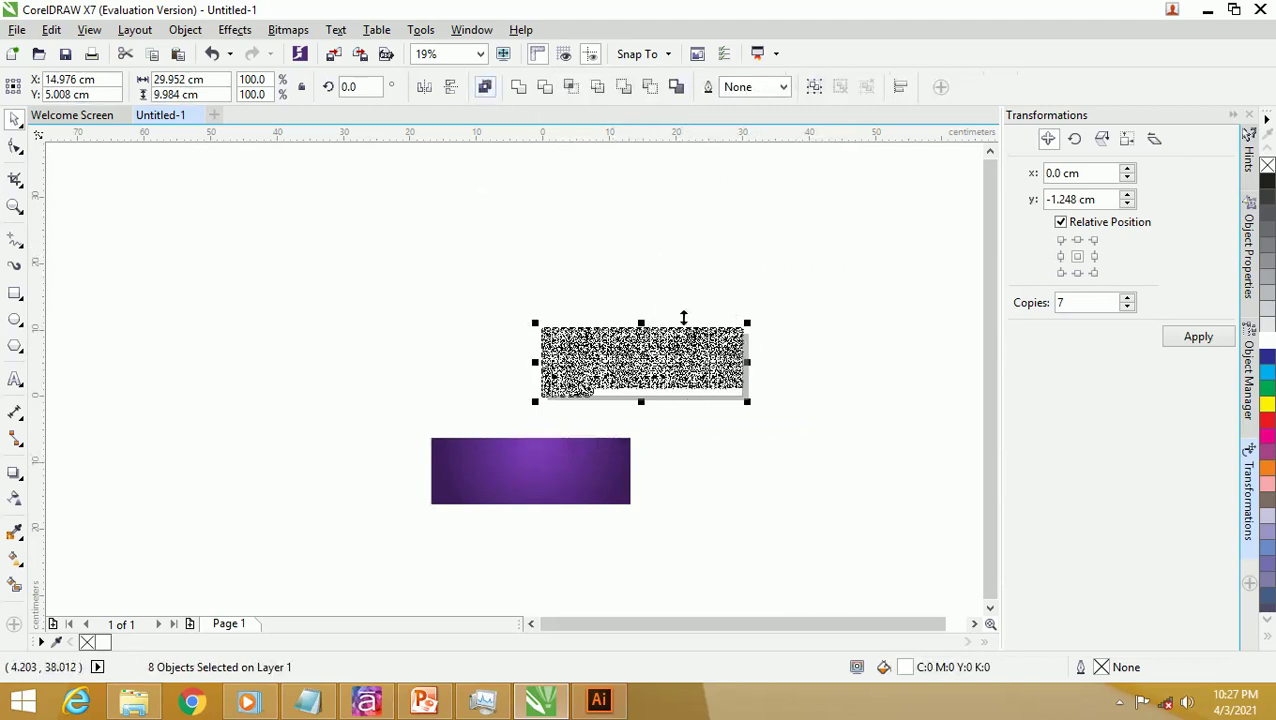
Step: Center the purple background rectangle on the page again behind the merged rosette pattern
click(590, 465)
key(ctrl+z)
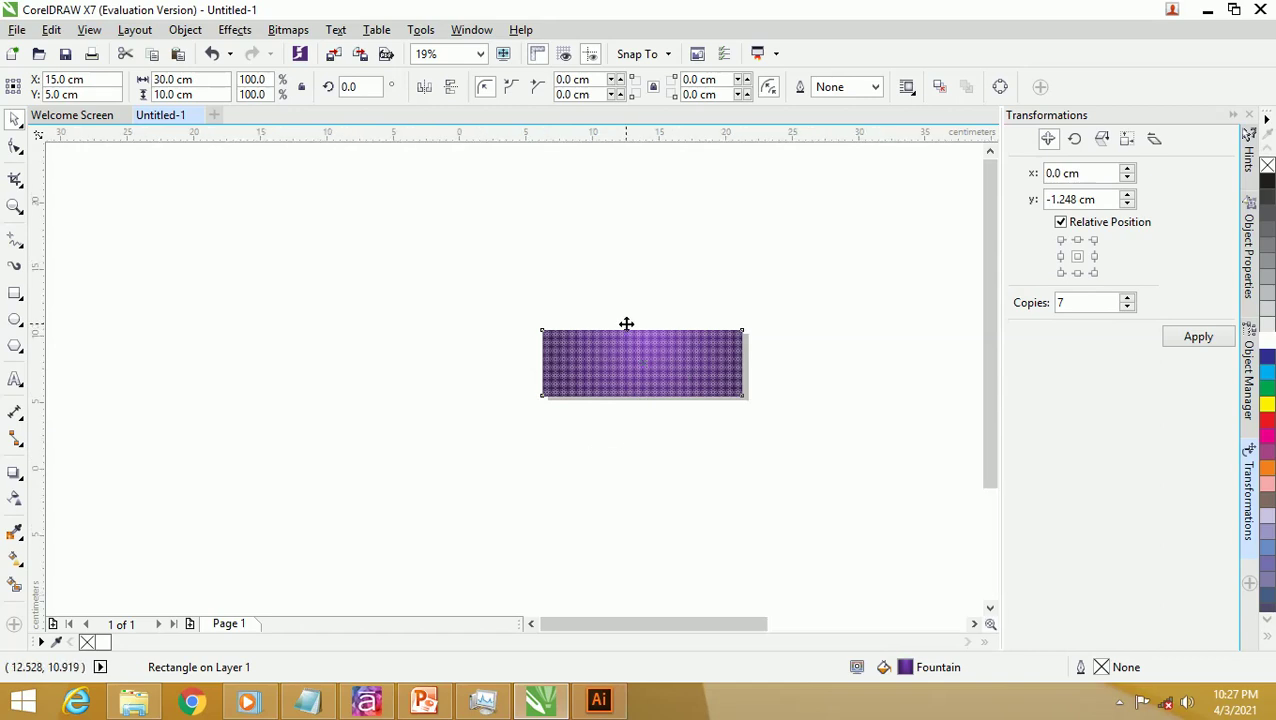
scroll(627, 325, up, 2)
scroll(470, 312, down, 1)
Step: Move the merged pattern about 5 cm down, and copy the background's fountain fill onto it
click(561, 358)
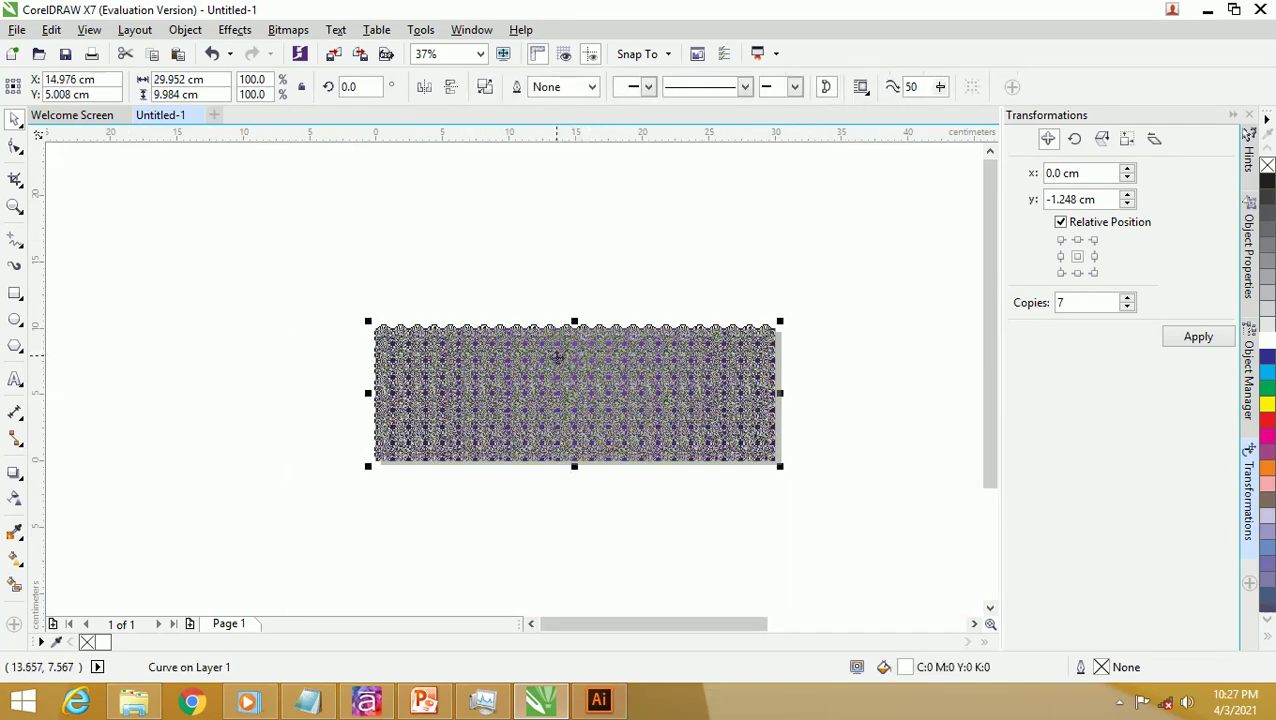
drag(568, 358, 563, 421)
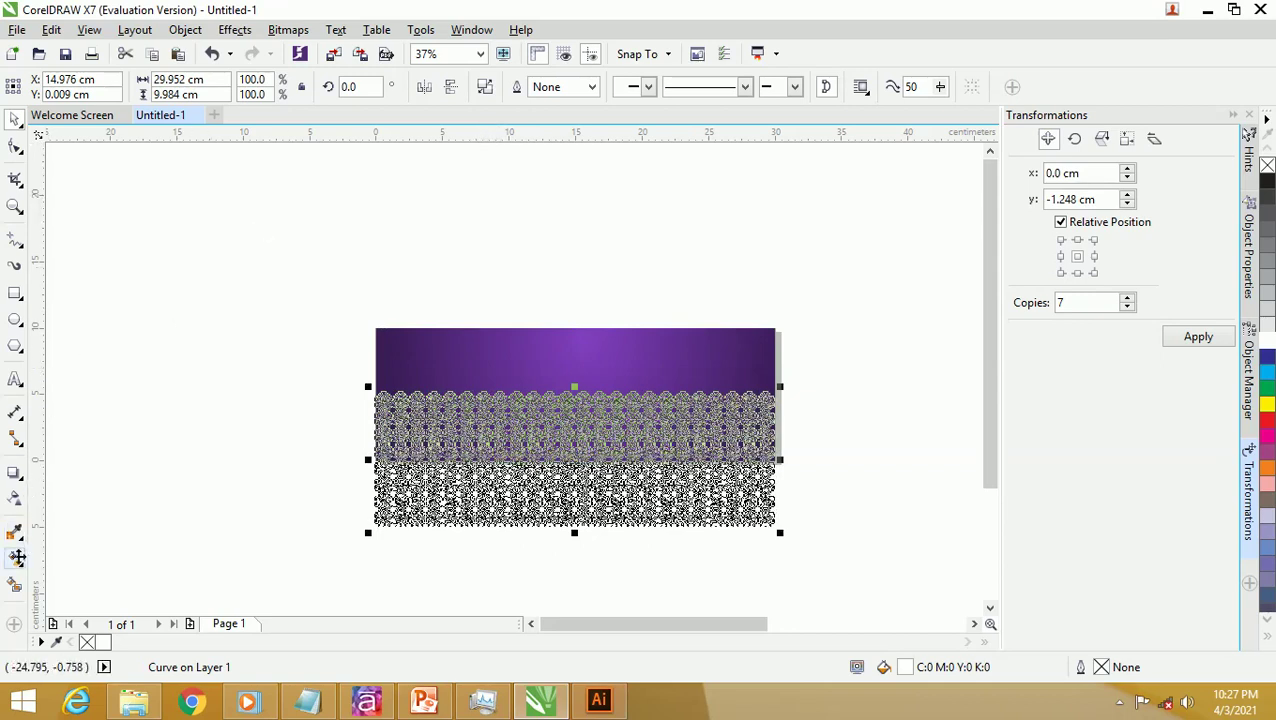
click(15, 558)
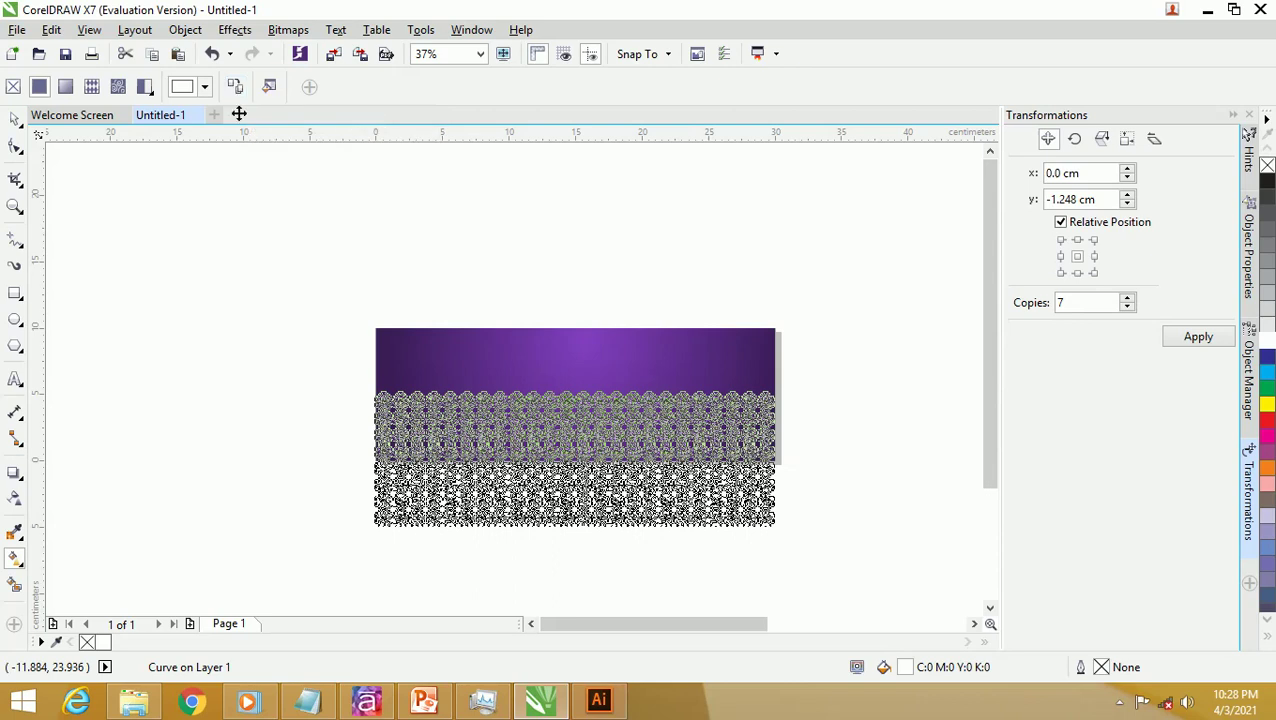
click(430, 351)
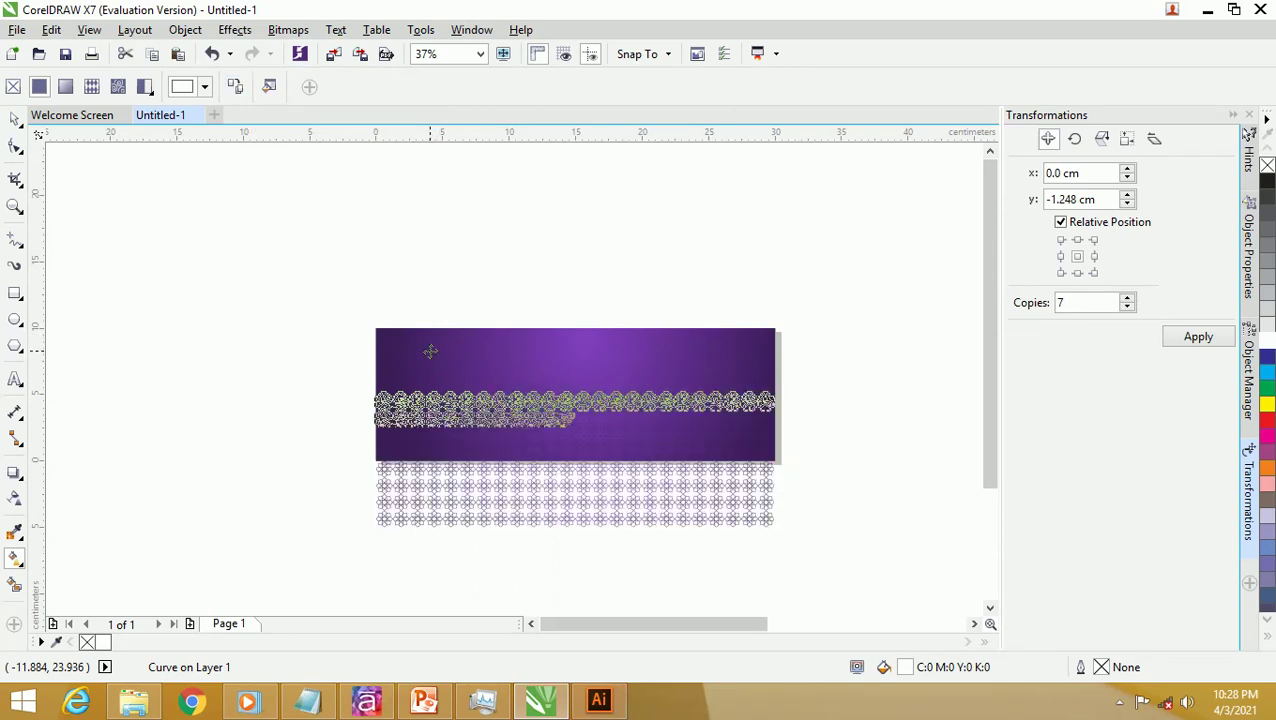
click(18, 118)
key(Escape)
scroll(646, 507, up, 2)
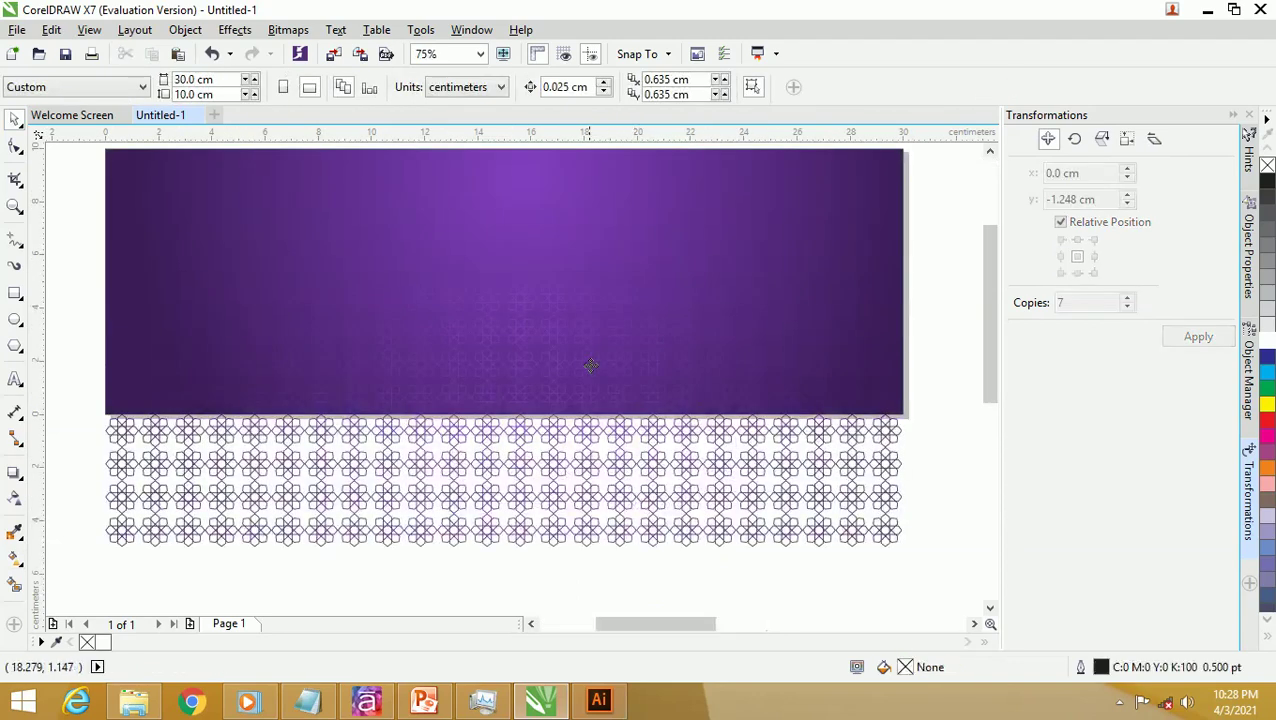
scroll(591, 366, down, 2)
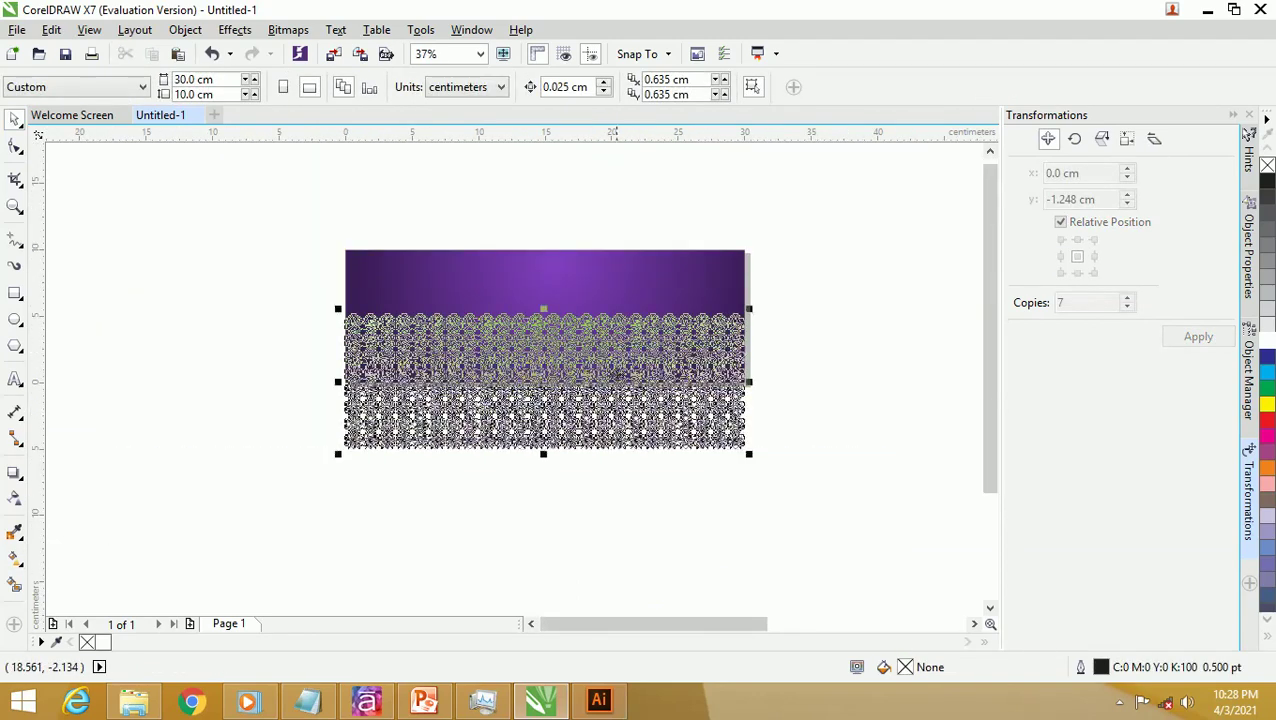
Step: Center the gradient-filled rosette pattern on the page over the purple background
click(591, 366)
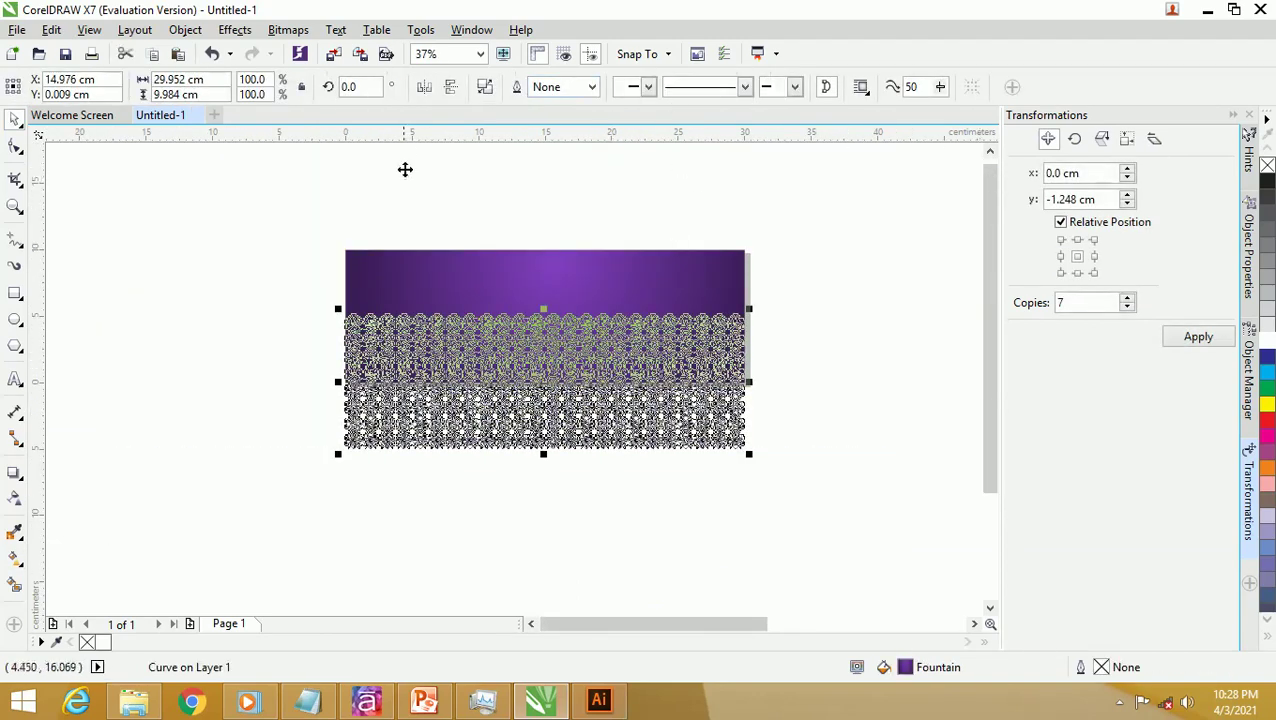
click(329, 243)
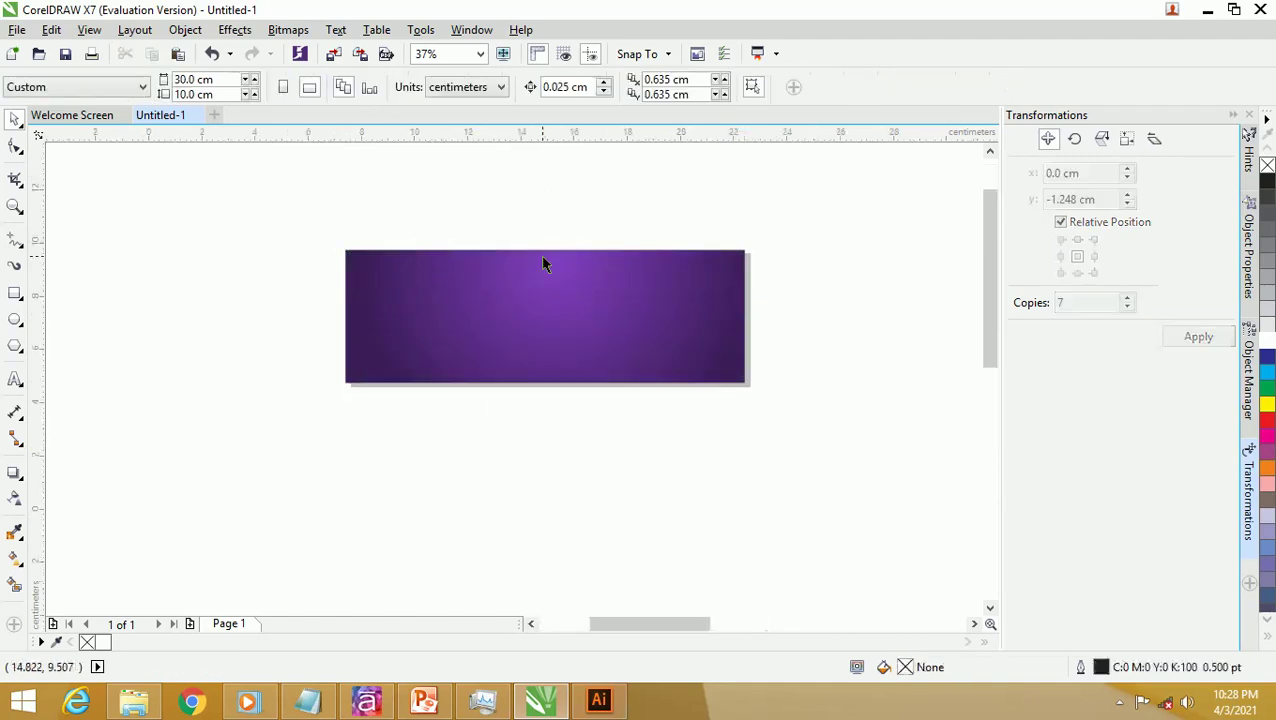
scroll(544, 262, up, 2)
scroll(544, 262, up, 3)
scroll(544, 262, down, 3)
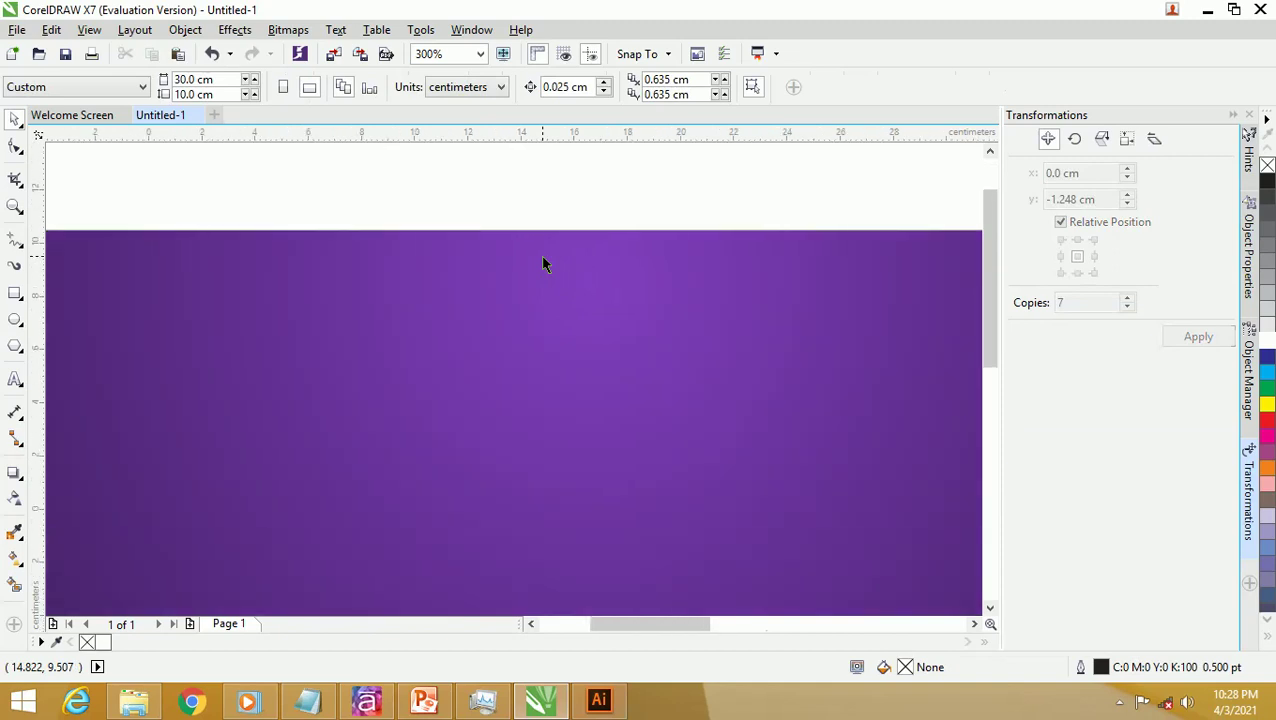
Step: Try shifting the purple background about 2 cm down to expose the upper pattern rows, and undo the move
click(544, 299)
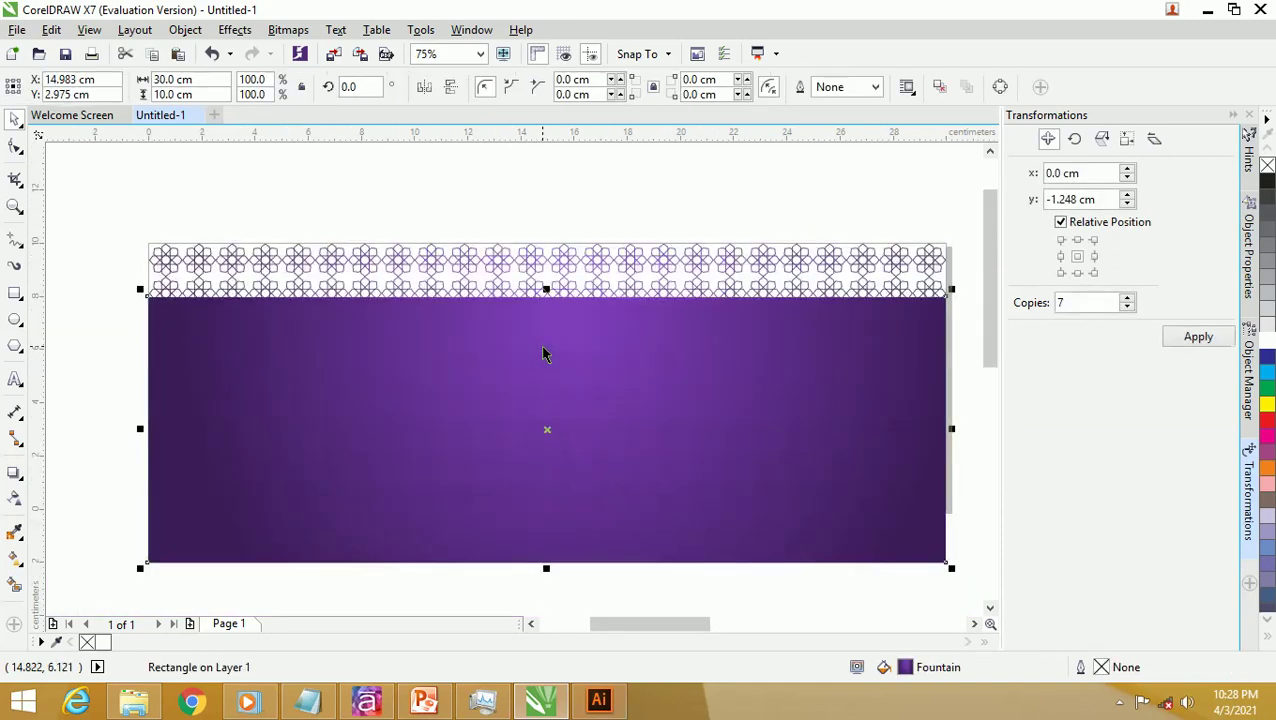
scroll(557, 360, up, 1)
scroll(545, 333, down, 2)
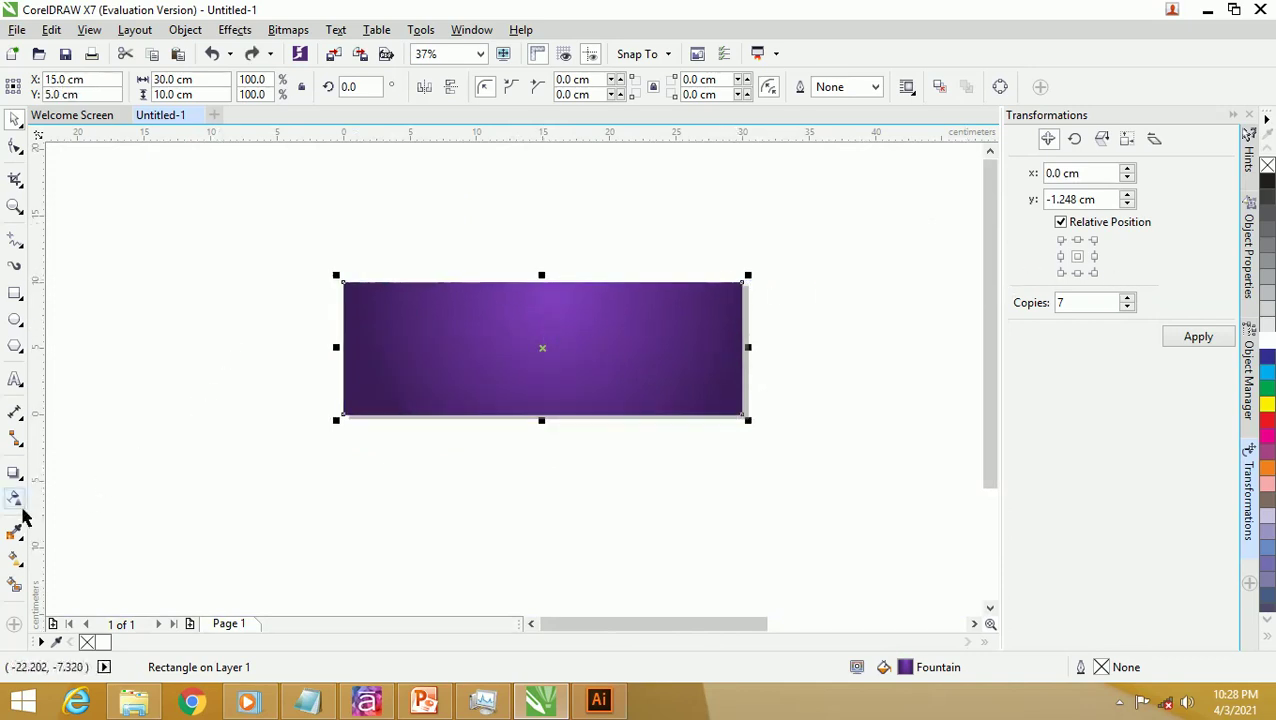
Step: Set the center color of the background's elliptical gradient to the purple #834EB5
click(16, 557)
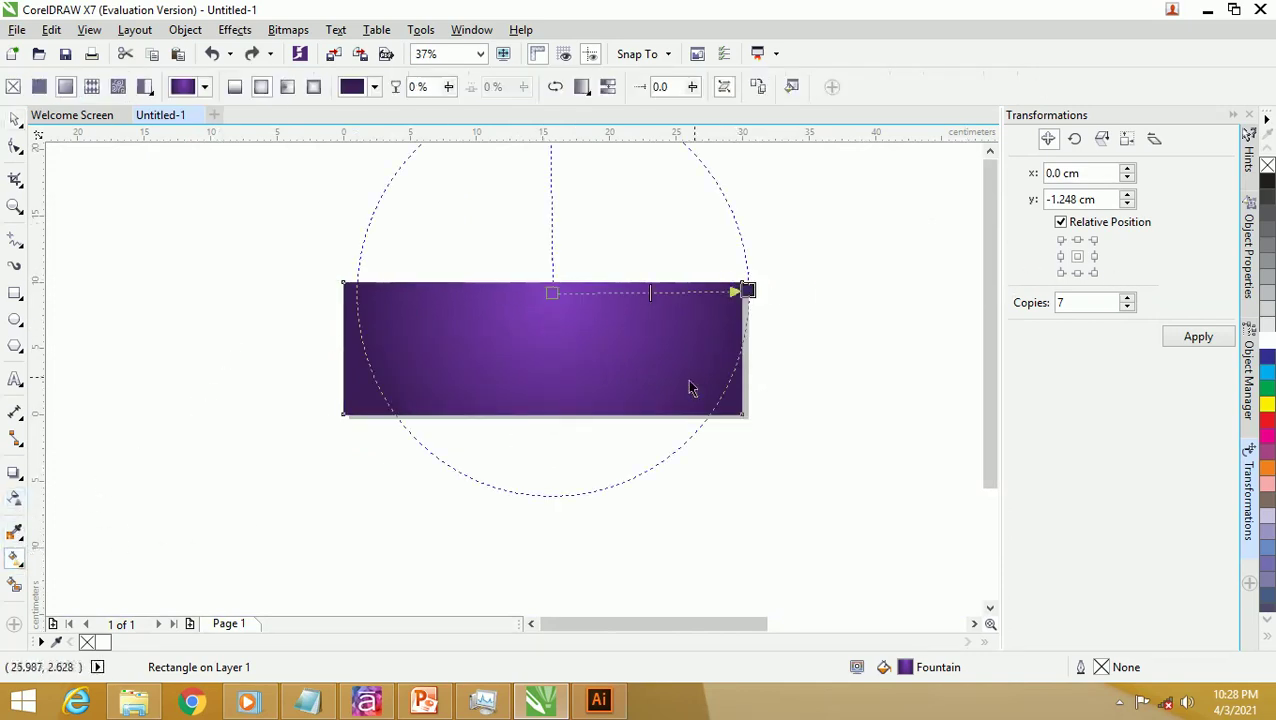
click(551, 292)
click(520, 323)
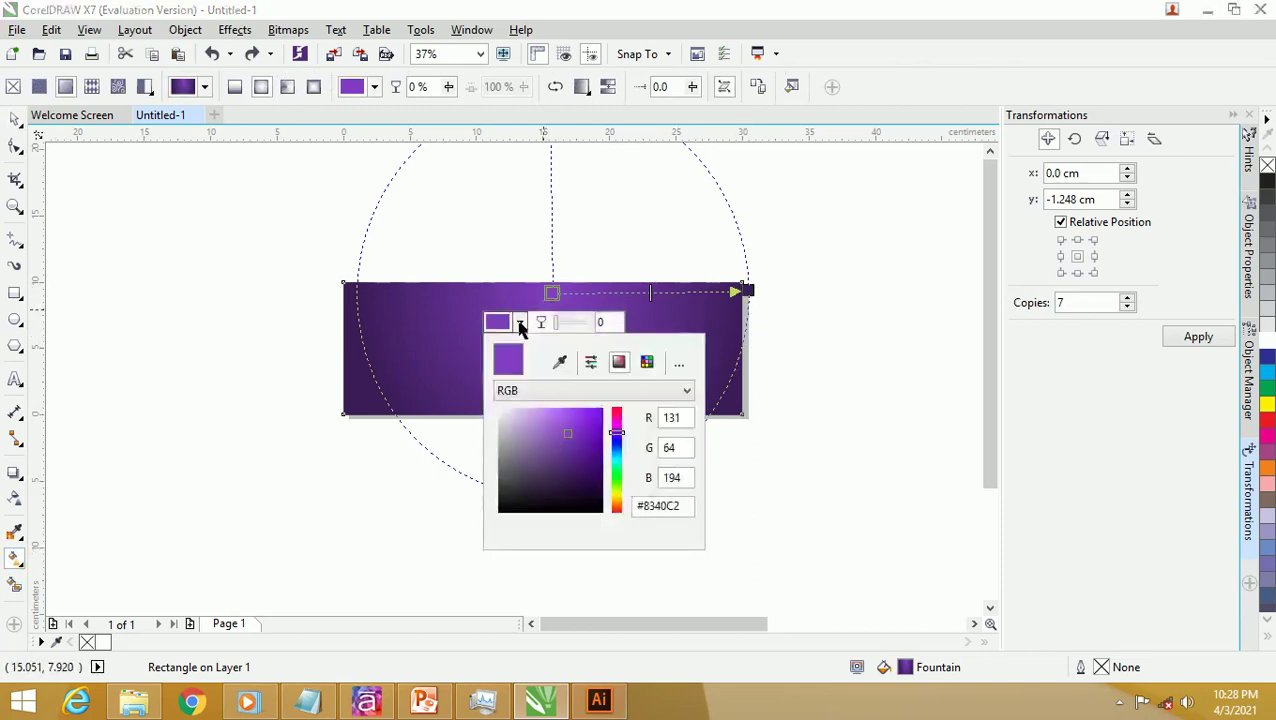
click(553, 429)
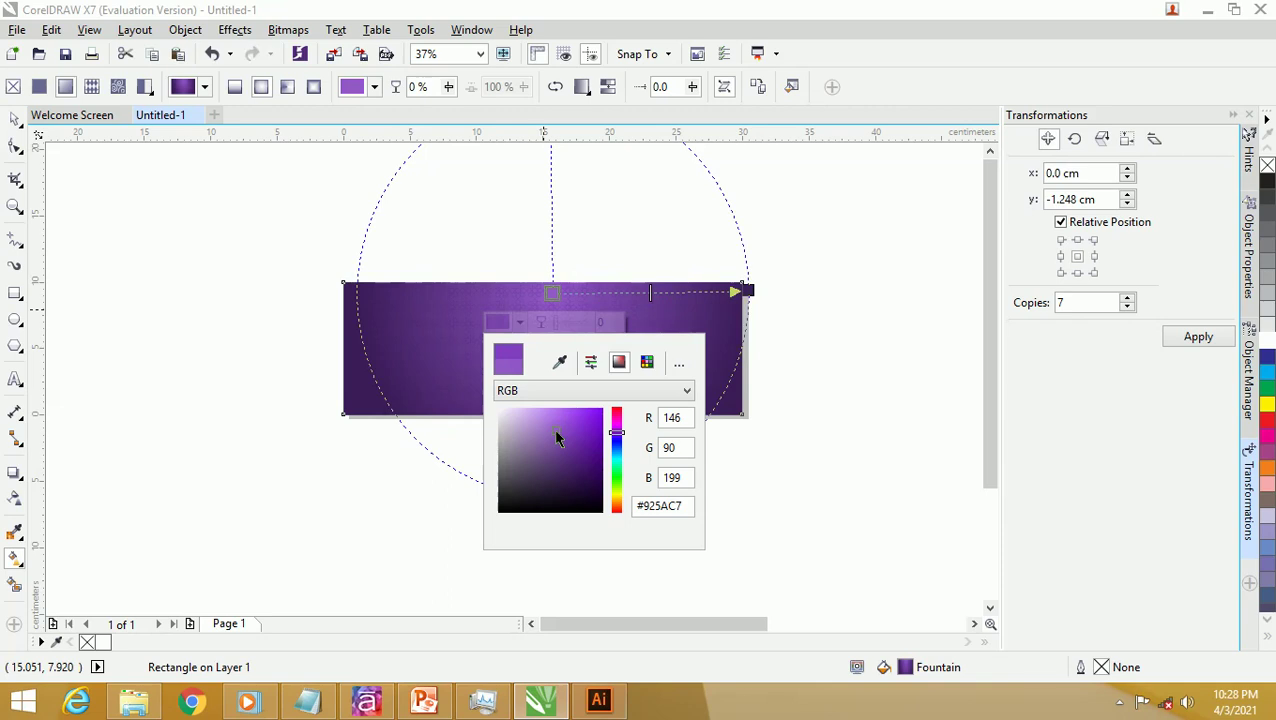
mouse_move(556, 437)
mouse_down()
mouse_move(556, 460)
mouse_move(558, 440)
mouse_up()
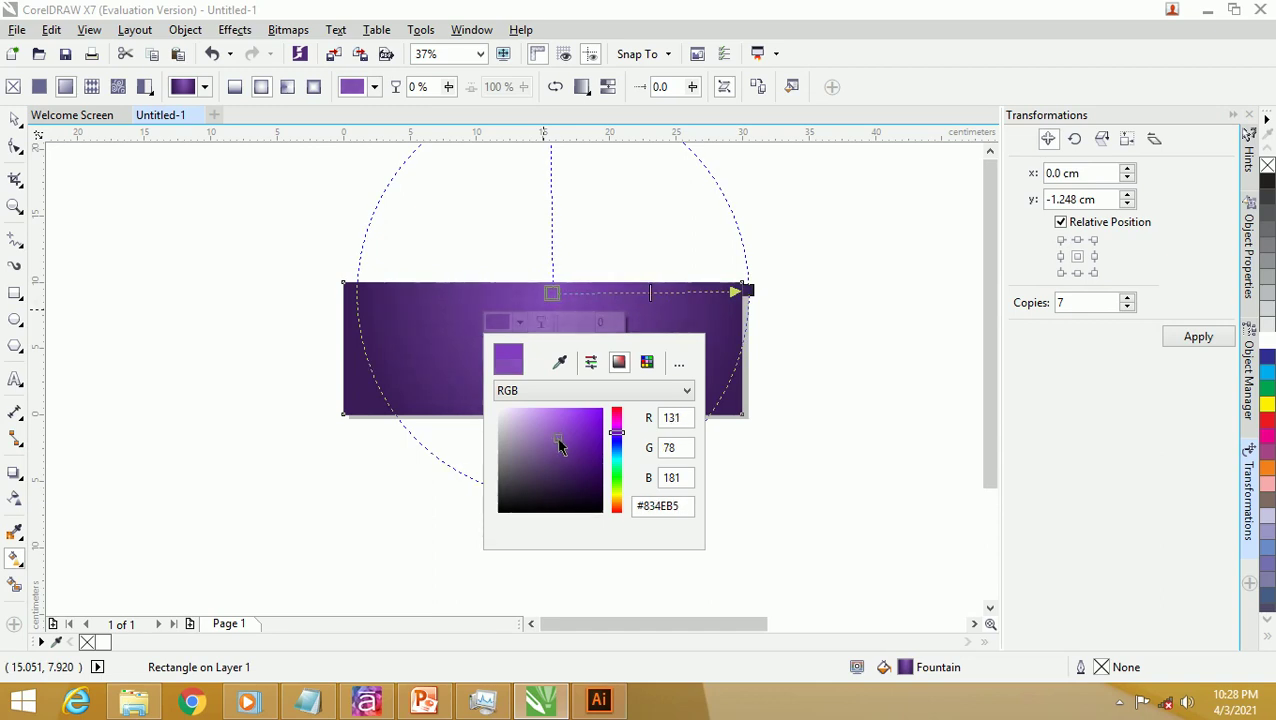
Step: Fine-tune the outer color of the background's elliptical gradient to a dark purple
click(753, 295)
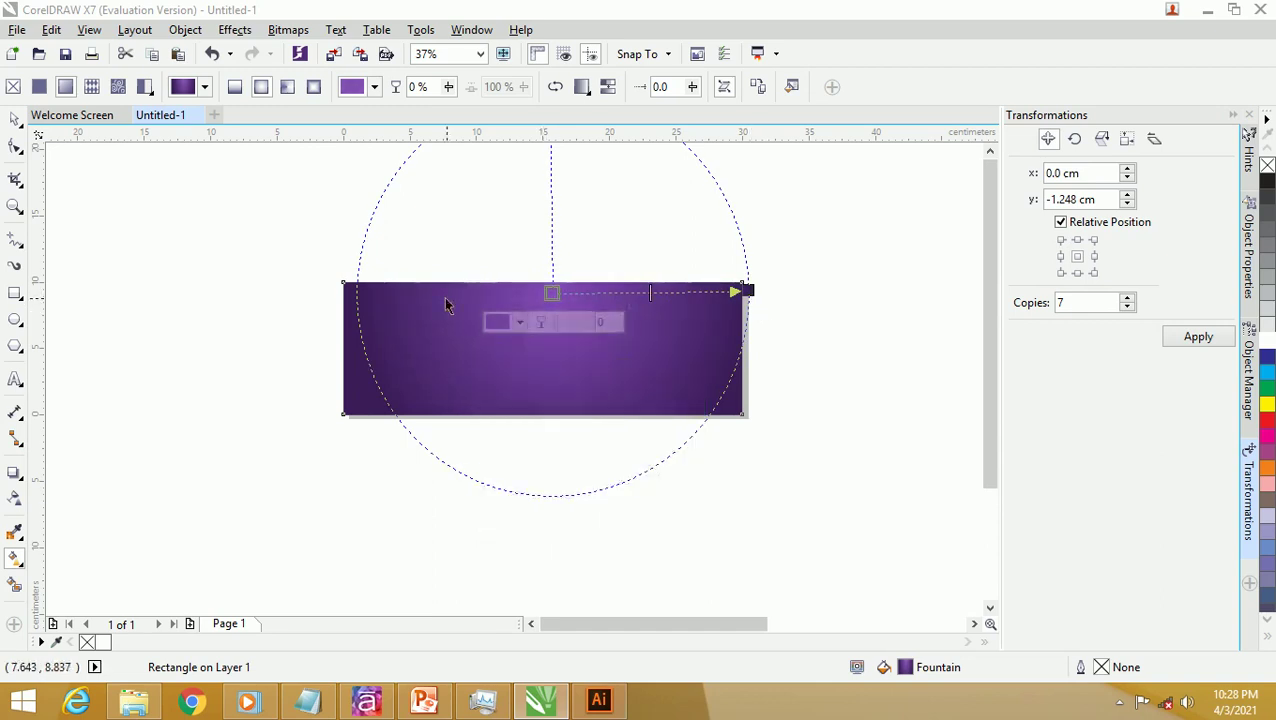
click(755, 292)
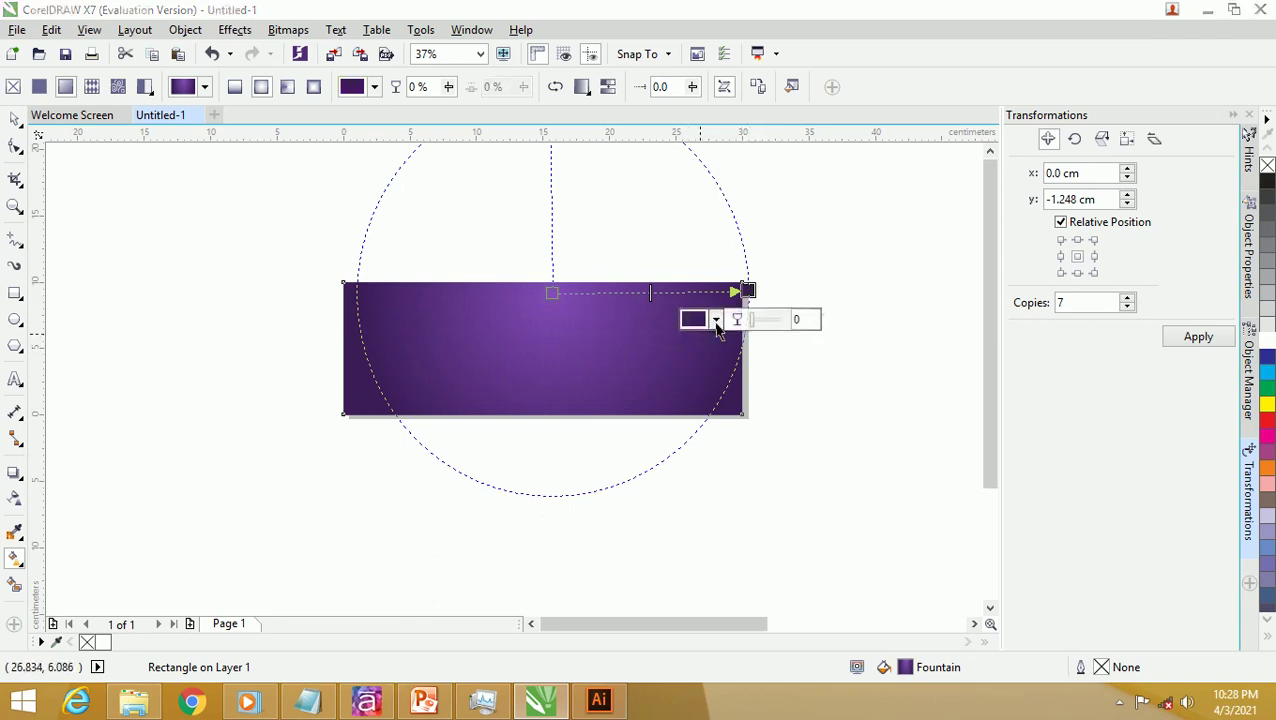
click(715, 319)
drag(765, 477, 764, 479)
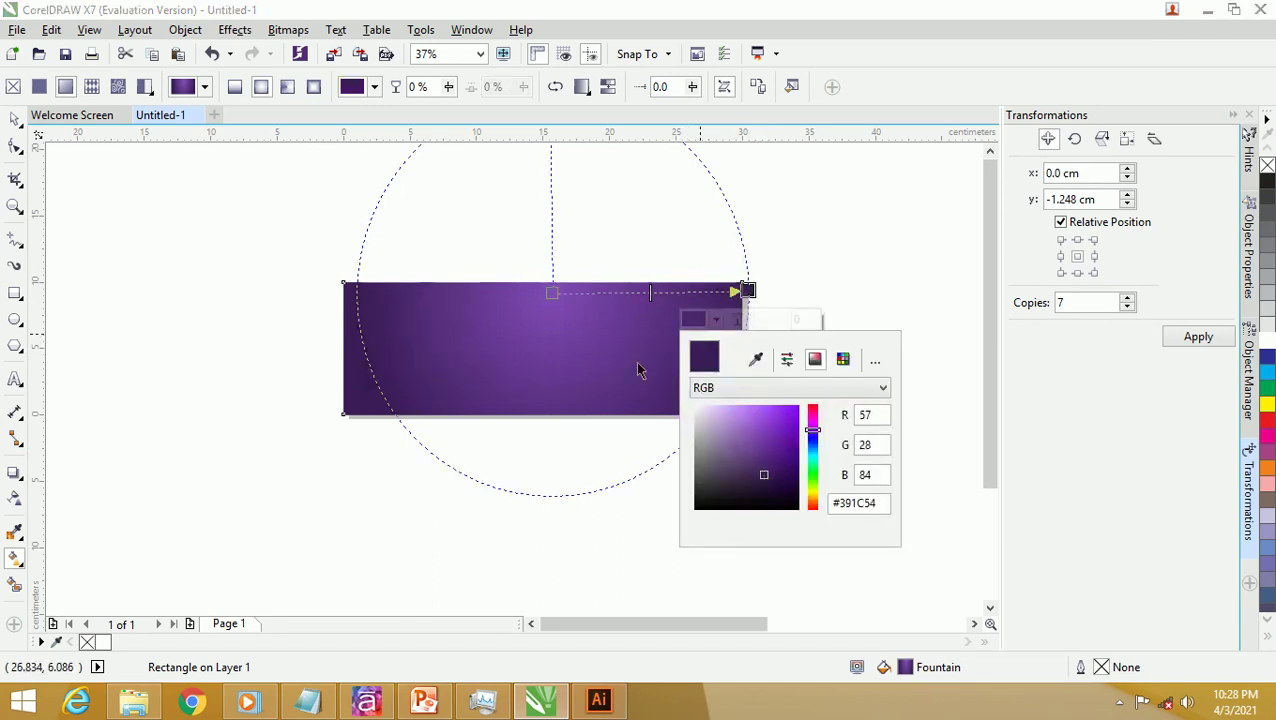
Step: Set the center color of the background's gradient to a brighter purple around #8C51C4
click(555, 296)
click(553, 293)
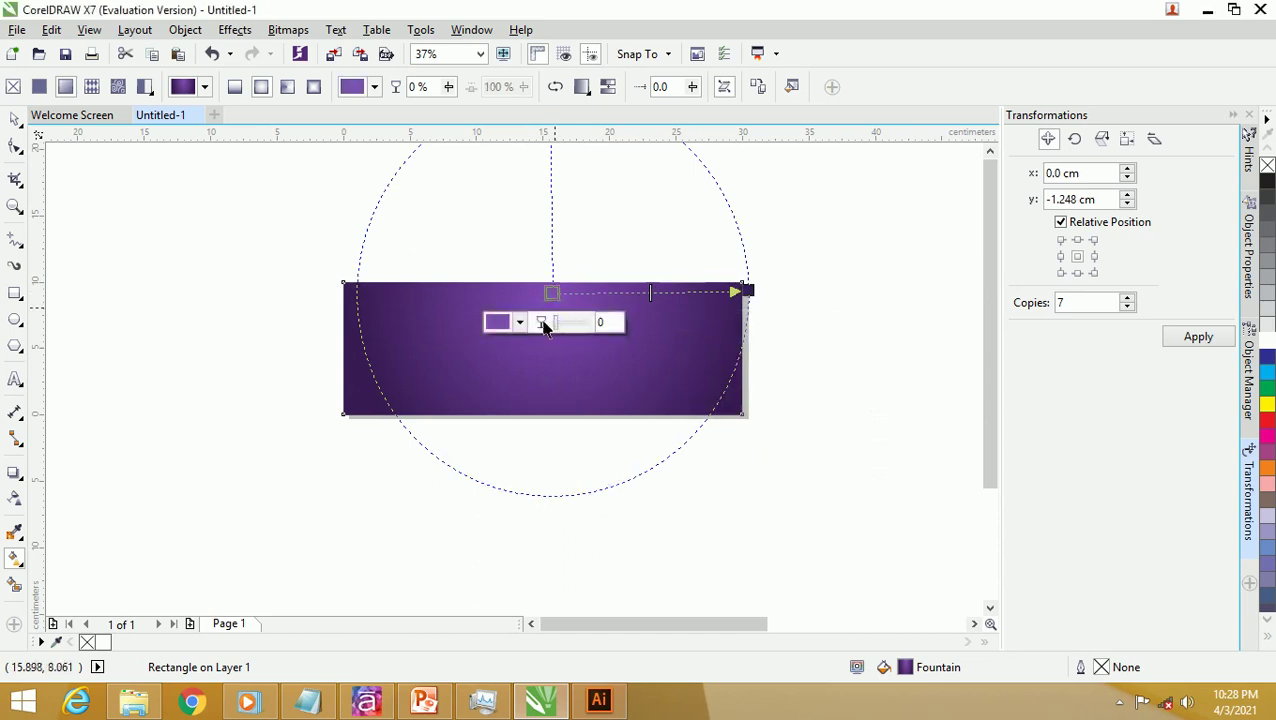
click(515, 321)
click(559, 435)
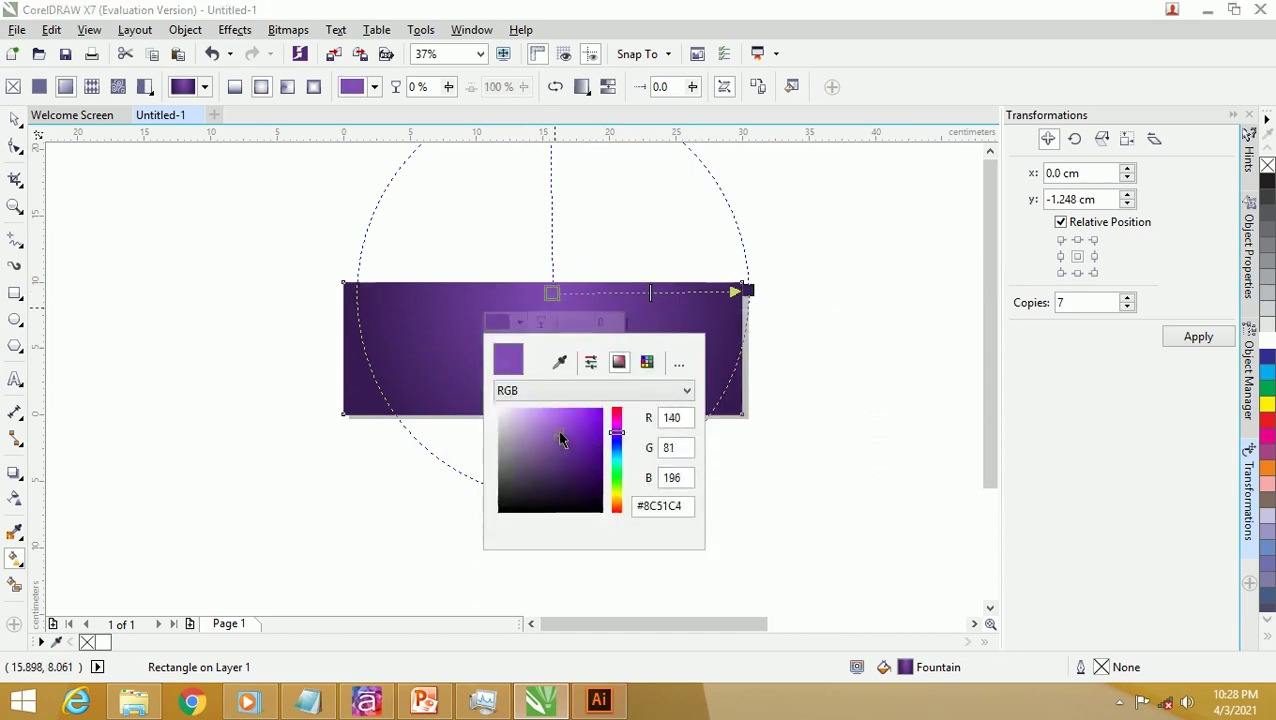
drag(560, 436, 561, 437)
click(15, 118)
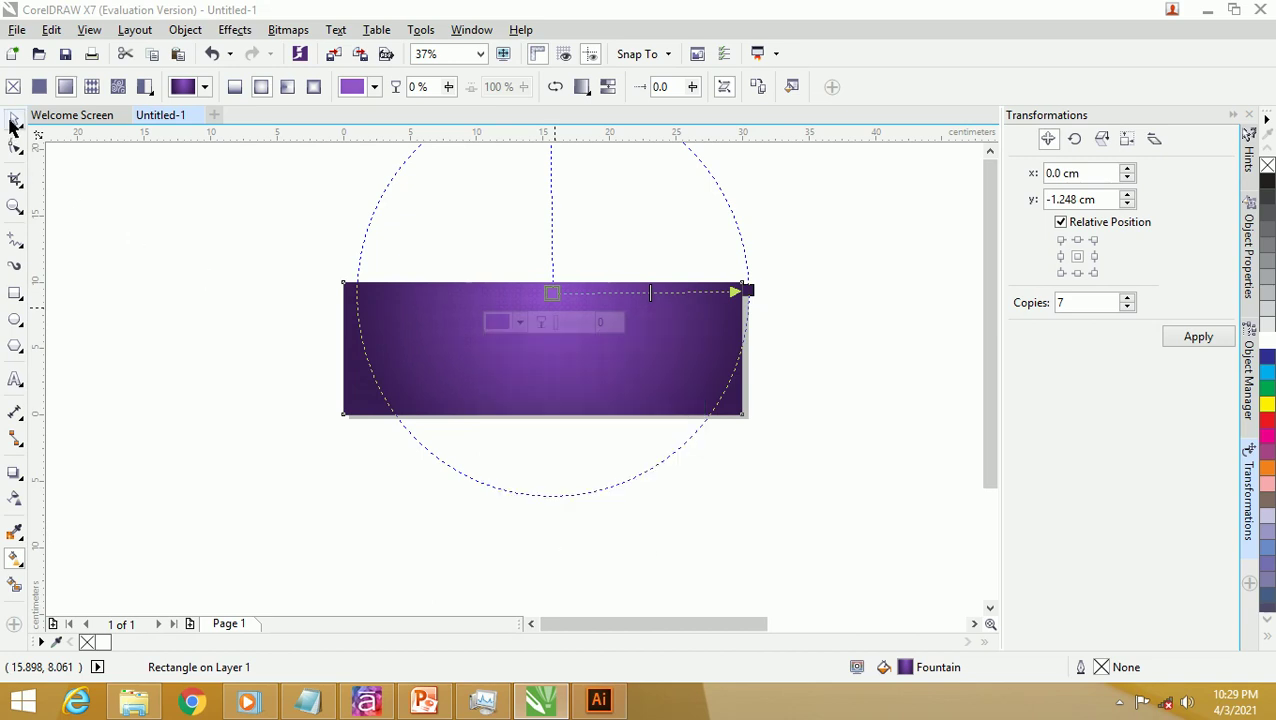
Step: Select the rosette pattern and pull the outer end of its elliptical gradient inward to about x 27.7 cm
click(86, 158)
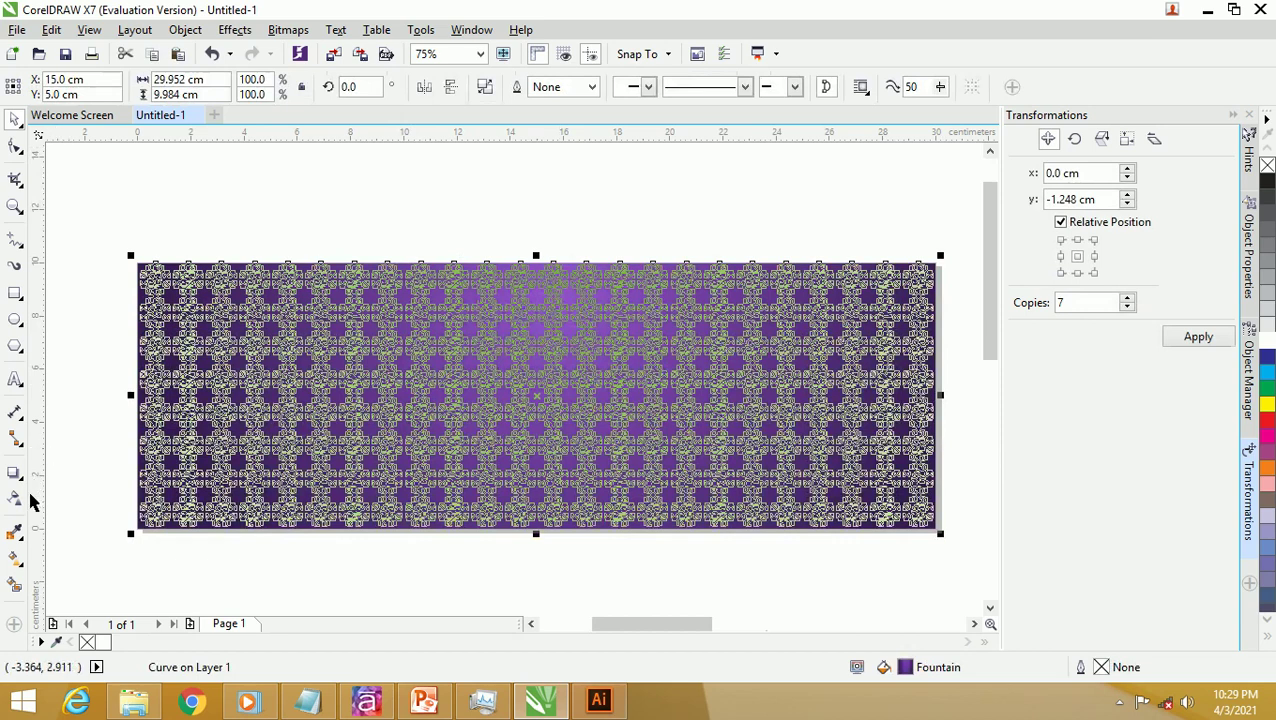
click(15, 558)
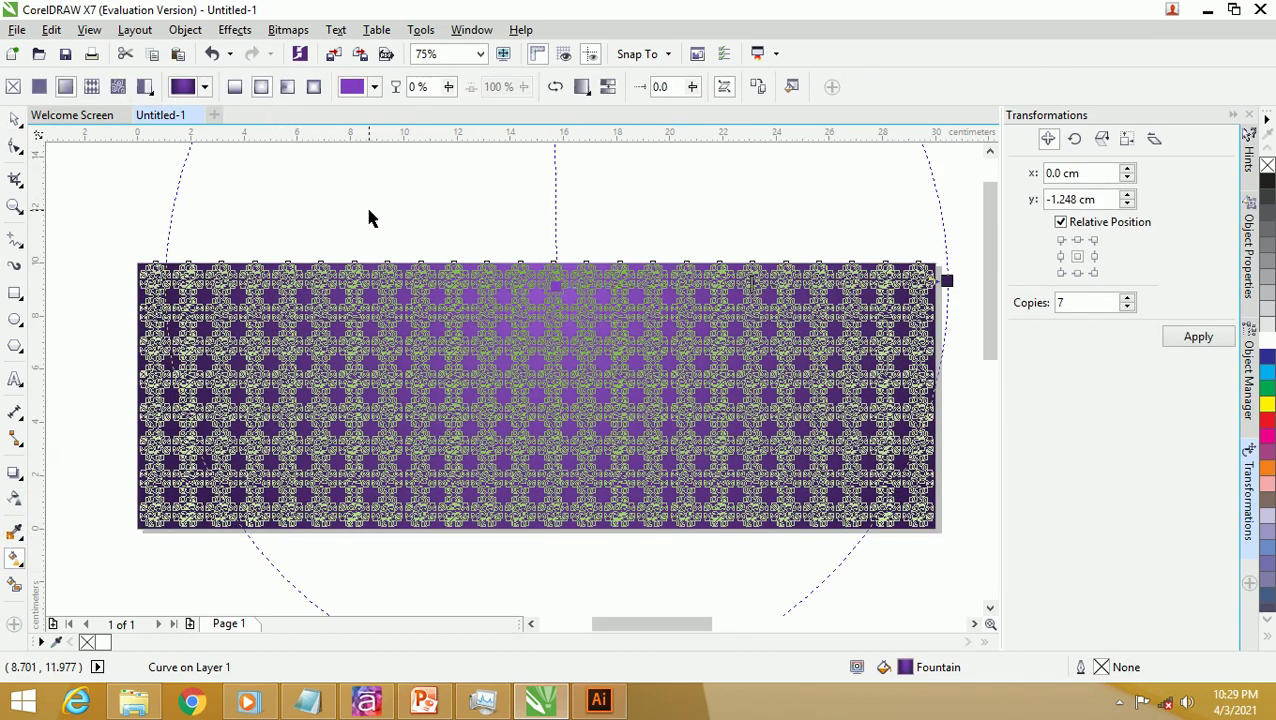
scroll(369, 212, down, 1)
drag(657, 247, 622, 249)
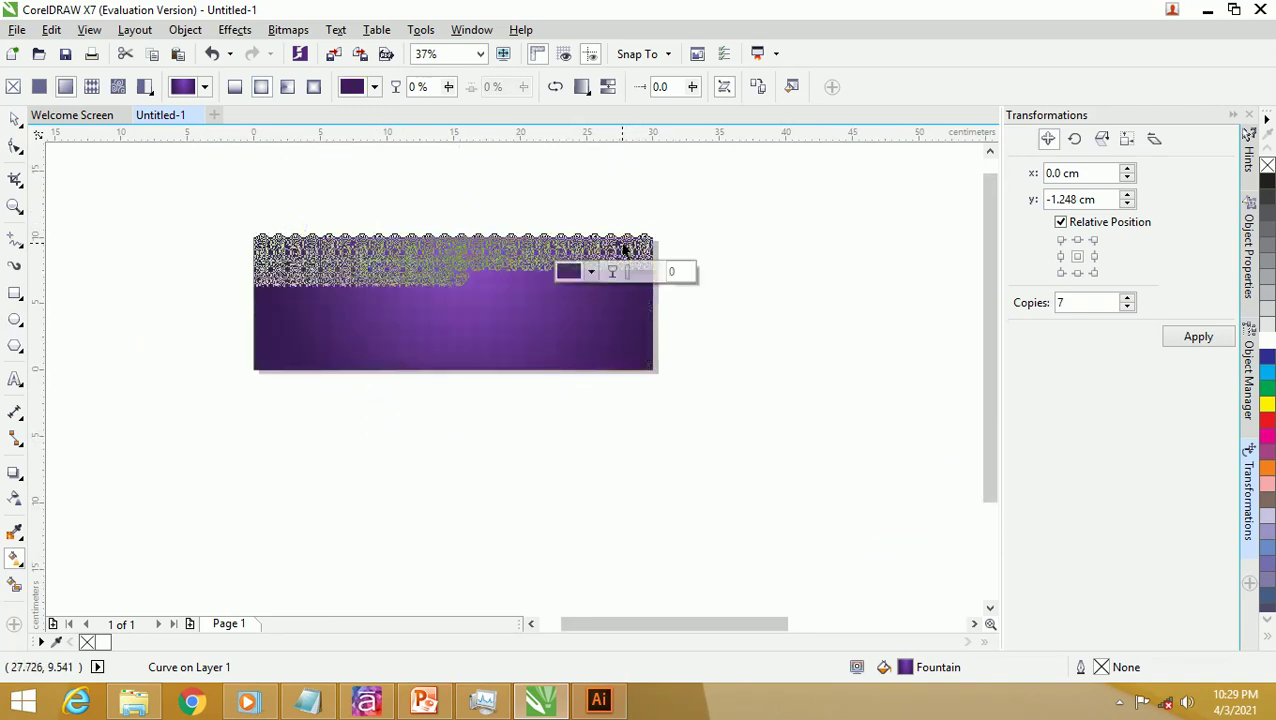
click(15, 120)
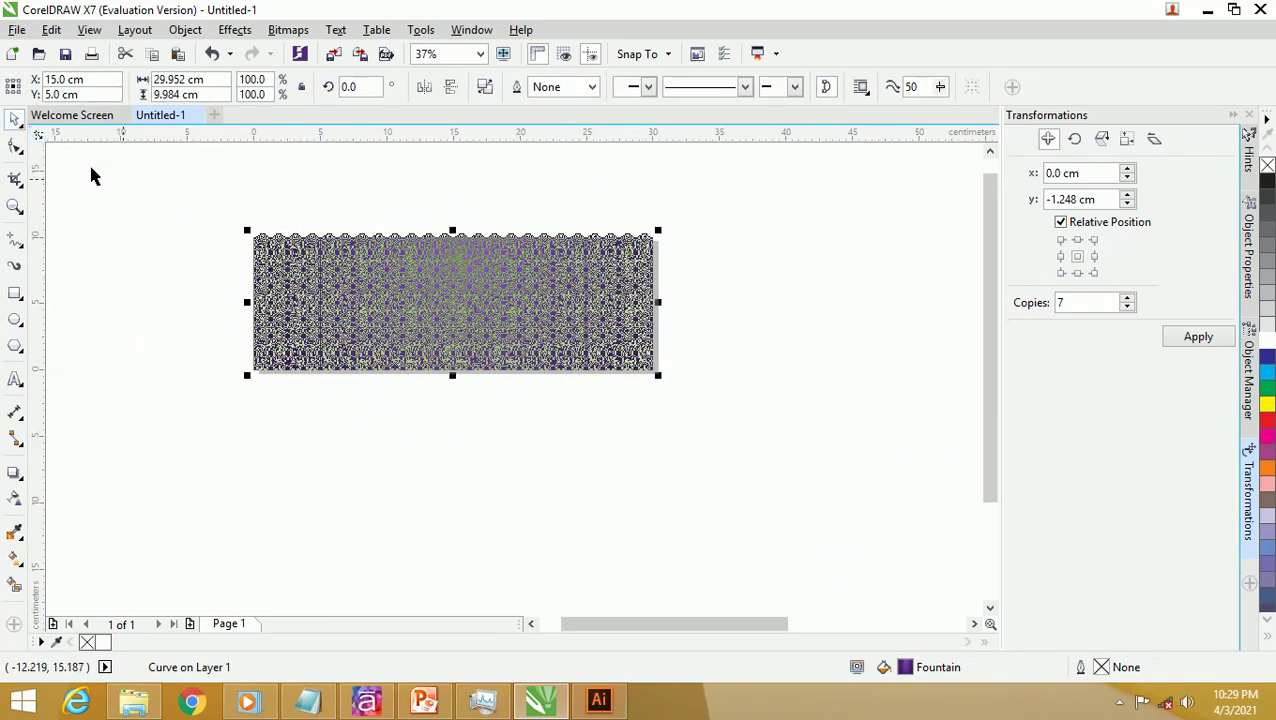
scroll(441, 231, up, 1)
scroll(441, 231, up, 1)
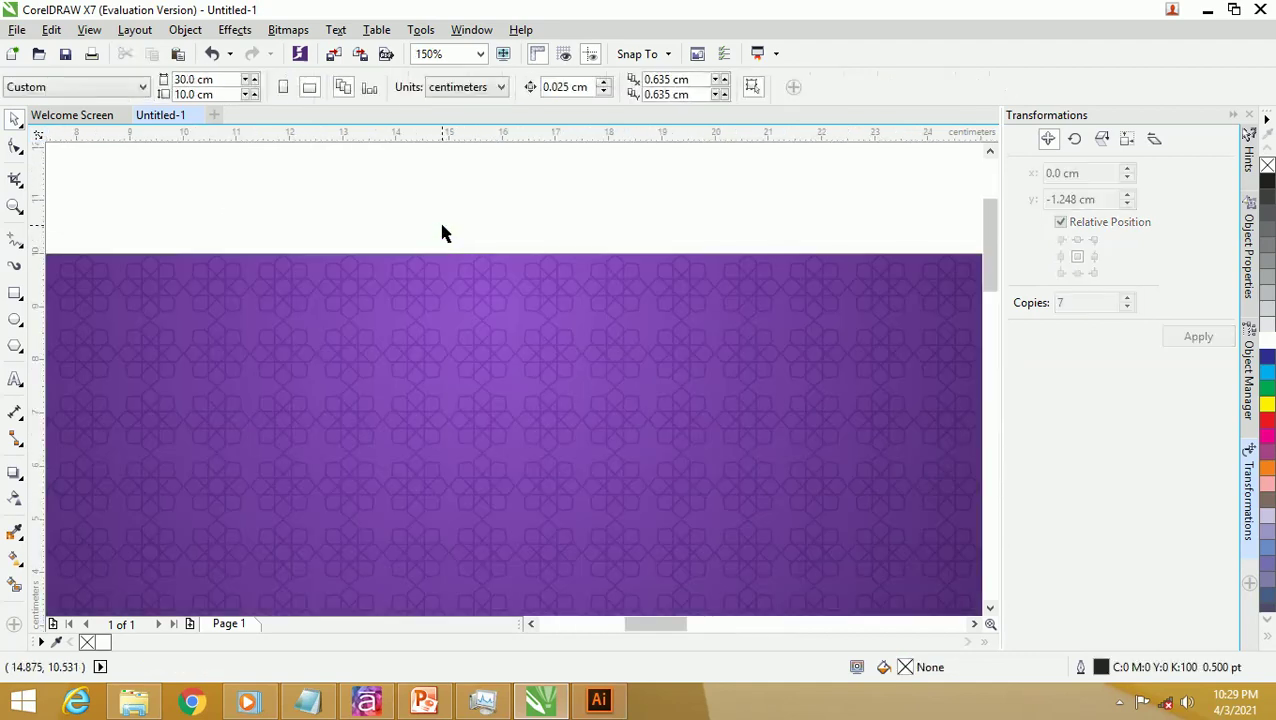
scroll(485, 239, down, 1)
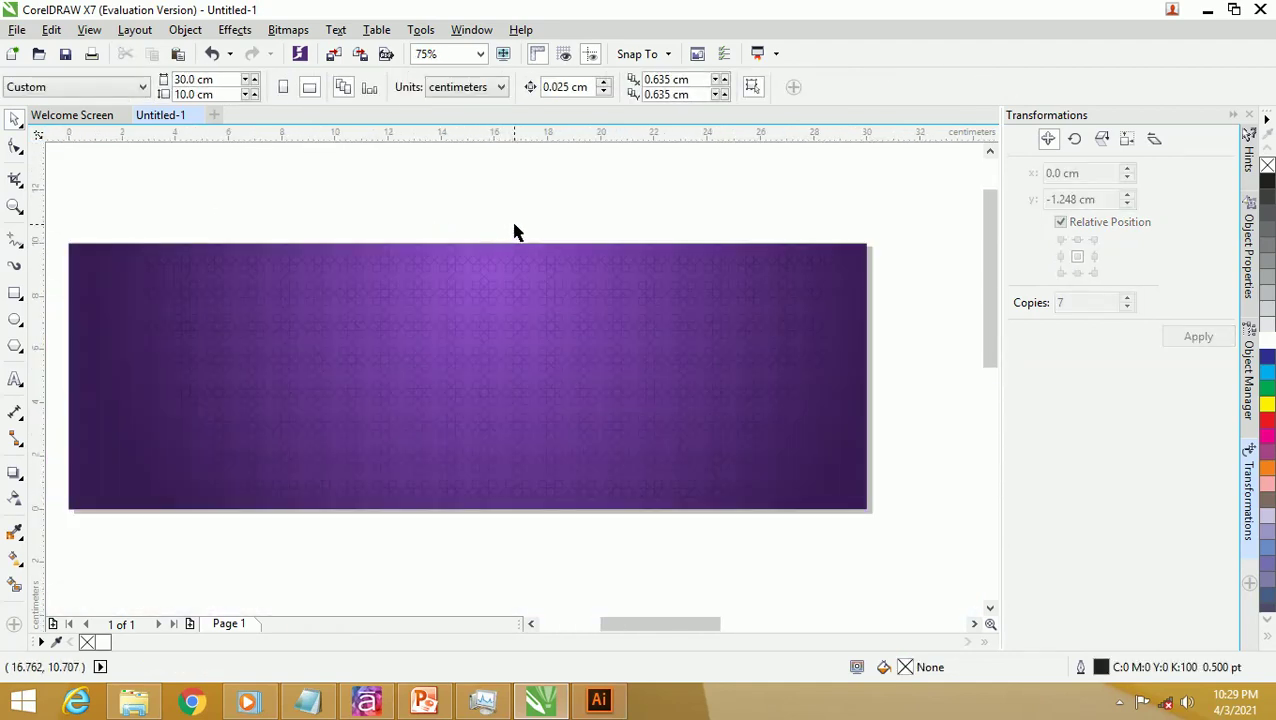
scroll(592, 245, down, 1)
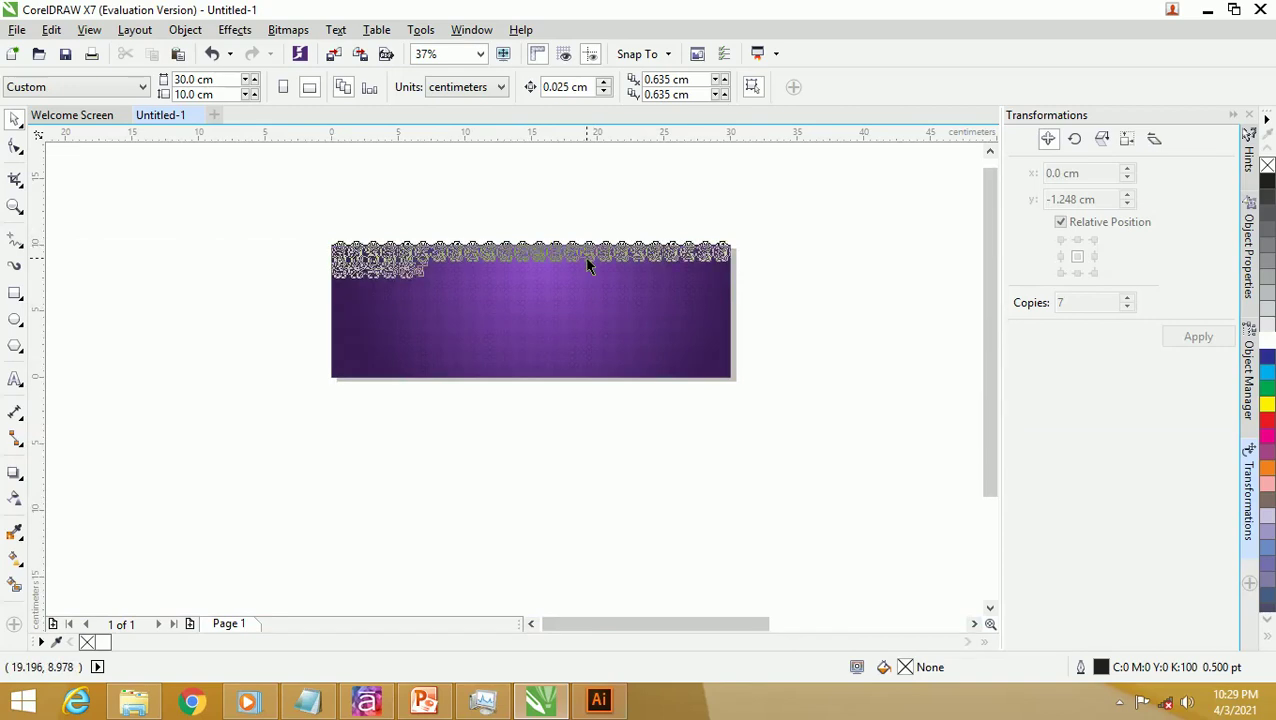
Step: Shift the rosette pattern about 2.1 cm down, and pull the outer end of the background's gradient inward to about x 26.5 cm
click(587, 259)
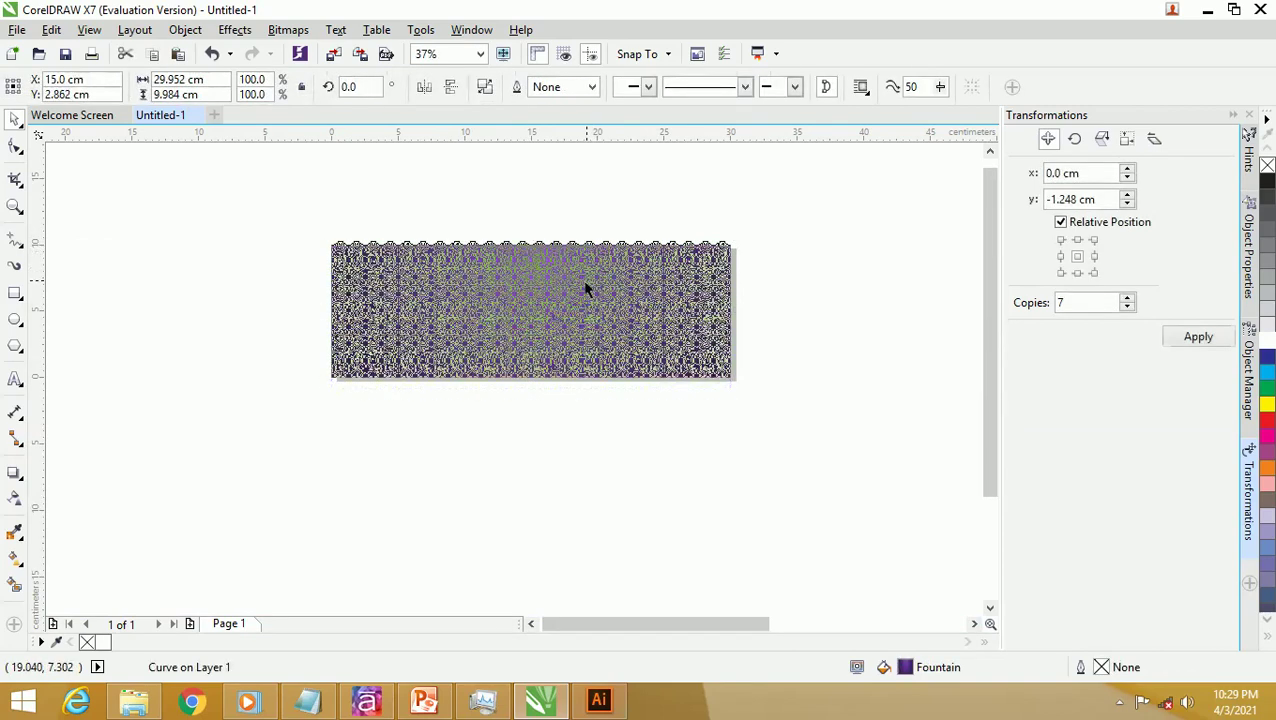
key(ctrl+z)
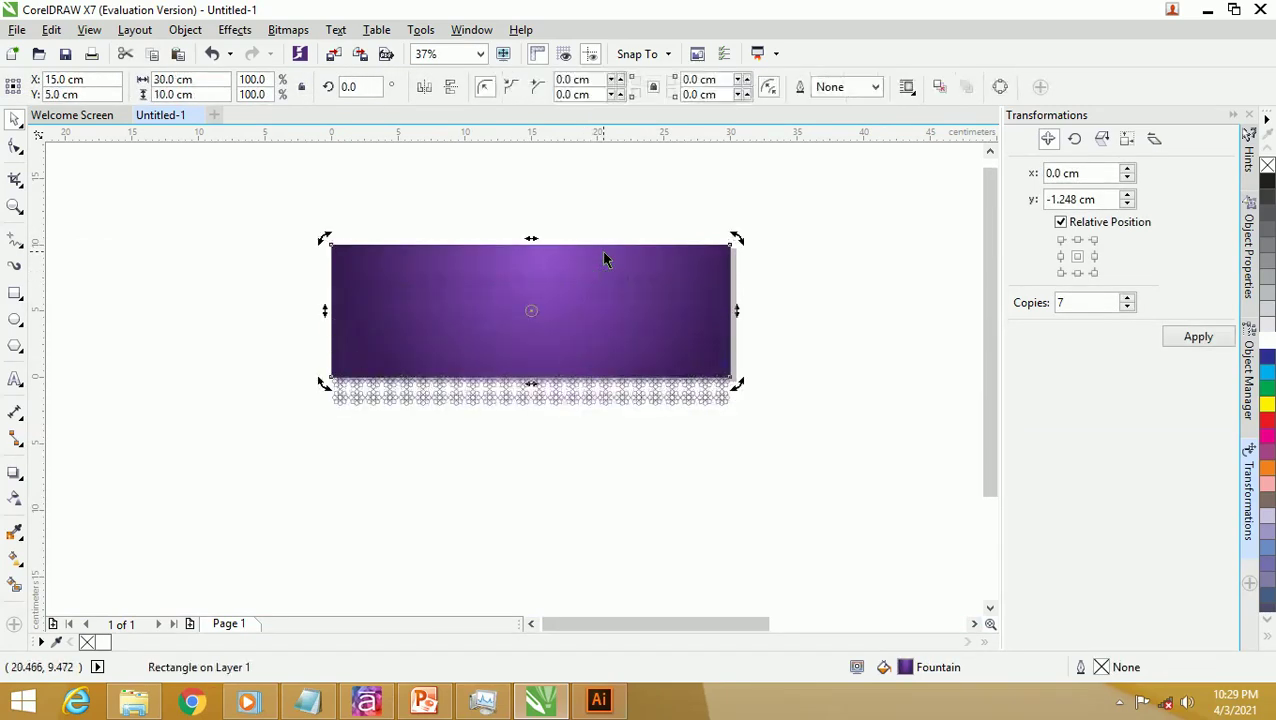
click(603, 254)
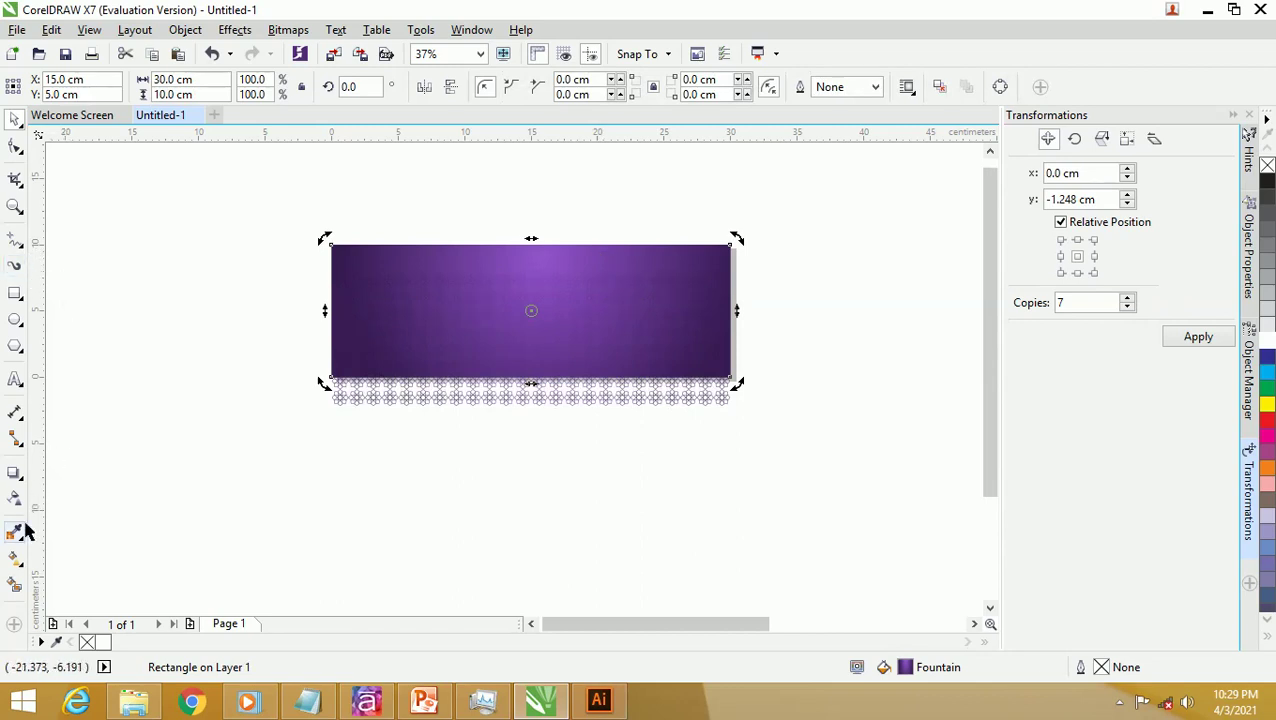
click(15, 557)
drag(736, 254, 682, 257)
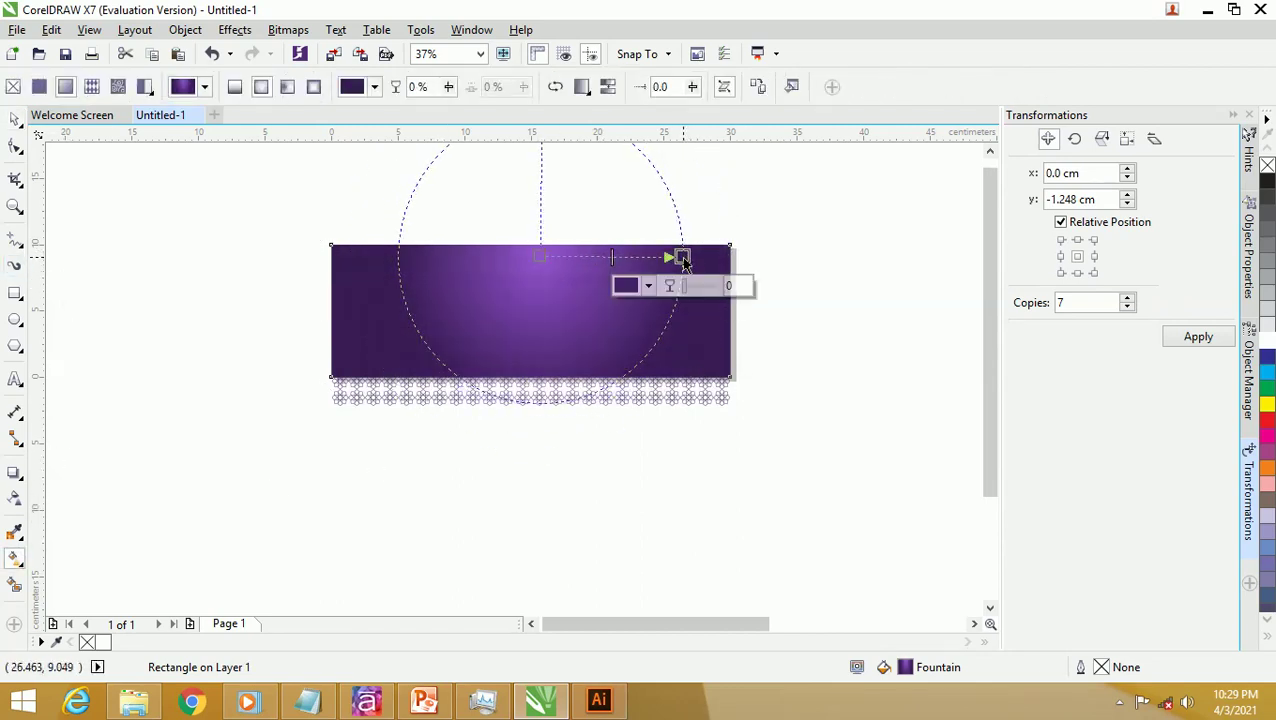
click(30, 121)
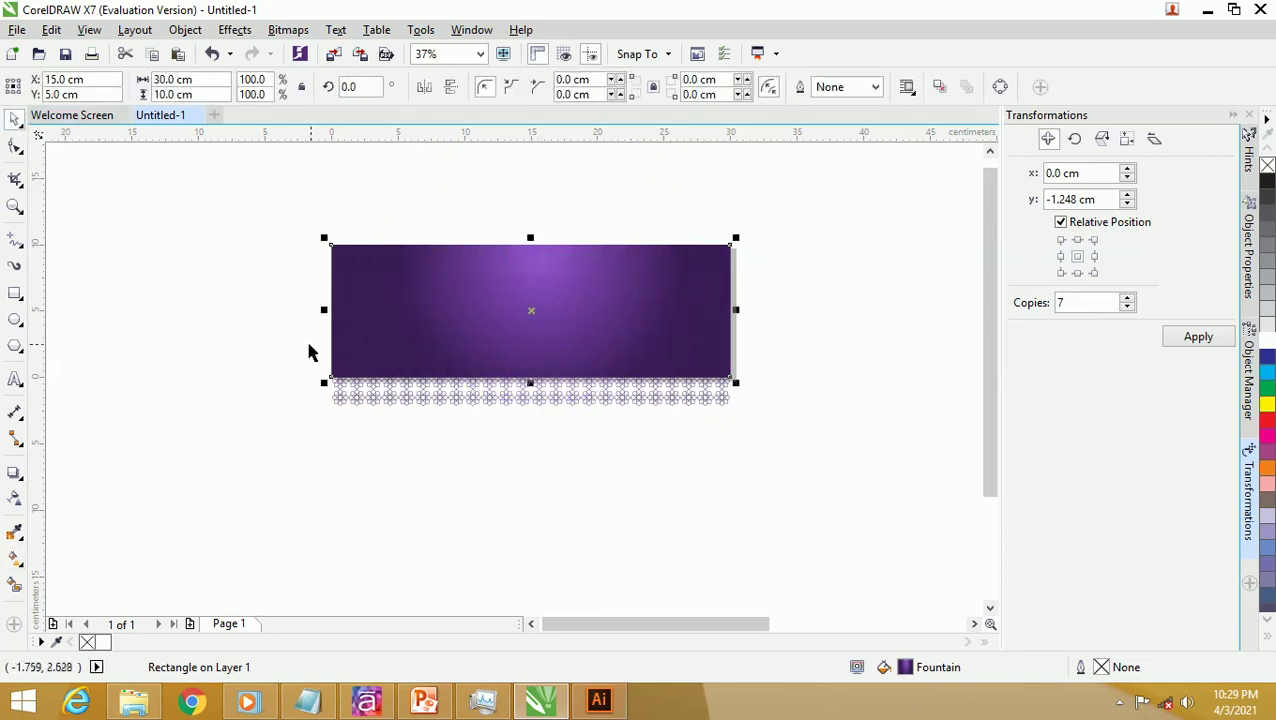
Step: Bring the rosette pattern in front of the gradient background and set it back in place over the banner
click(345, 394)
key(shift+Page_Up)
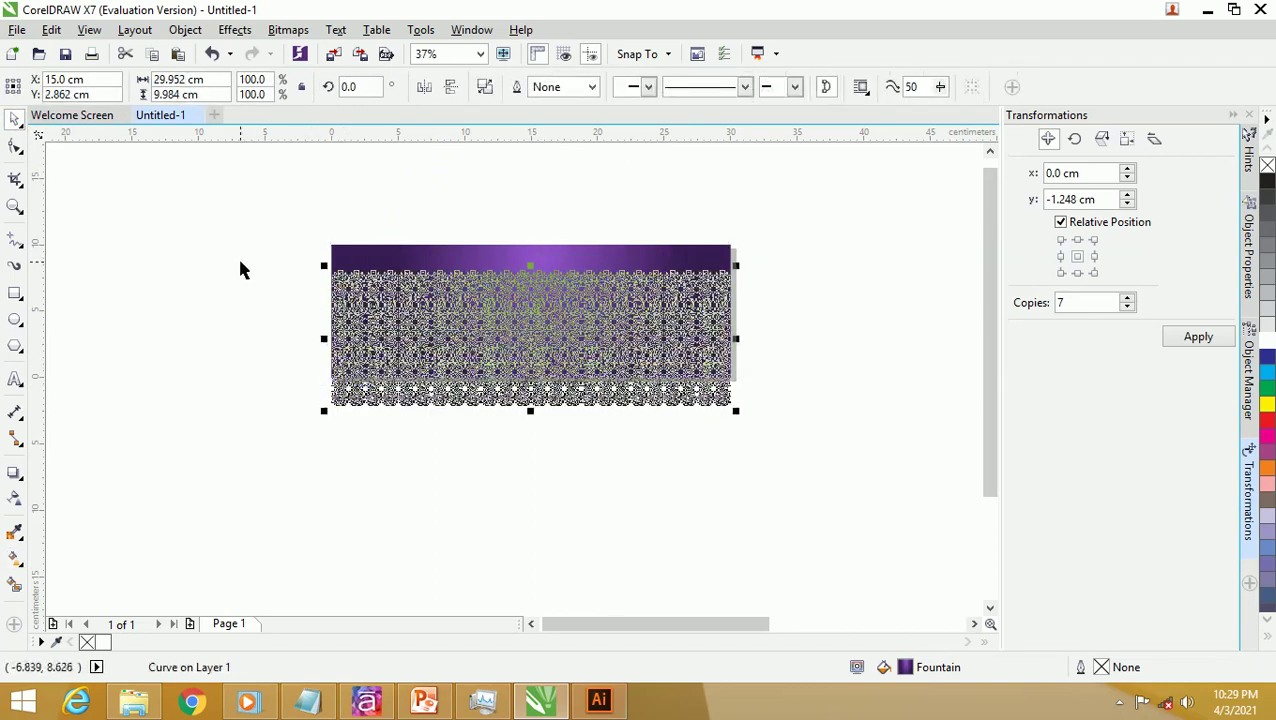
key(ctrl+z)
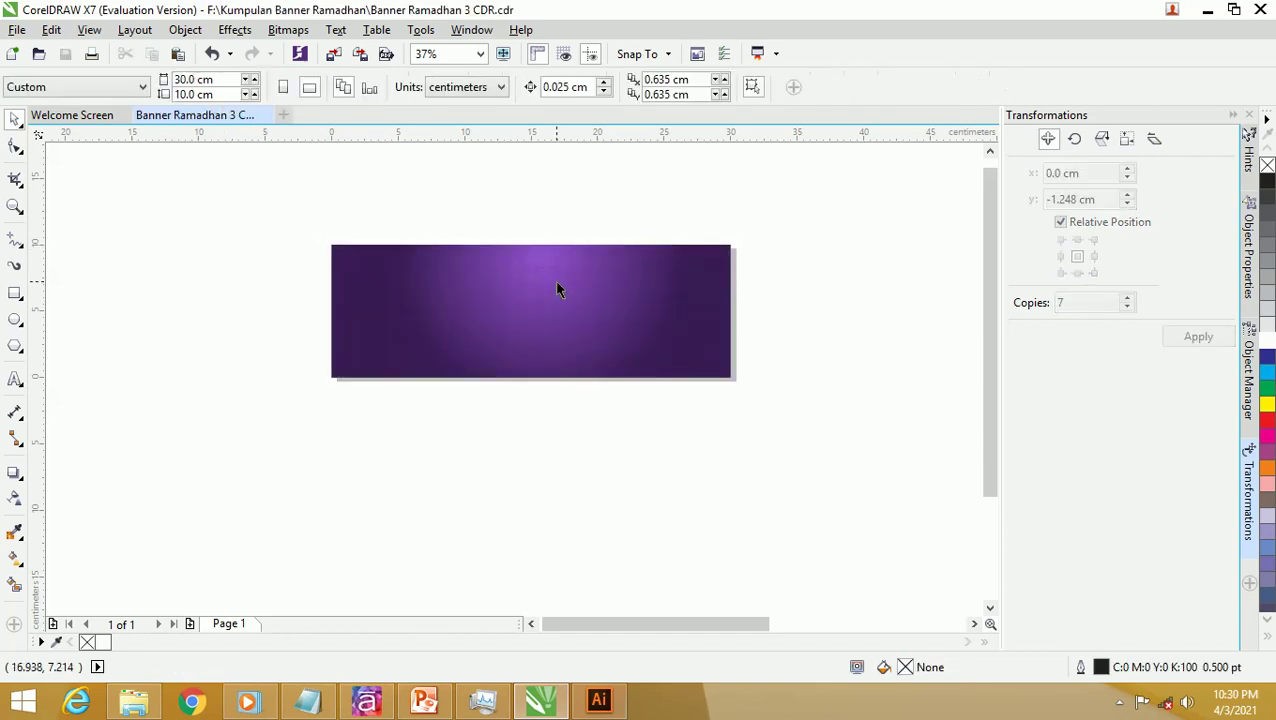
Step: Import the Lentera-07 and Masjid 1-01 images from the Model folder into the banner document
key(F4)
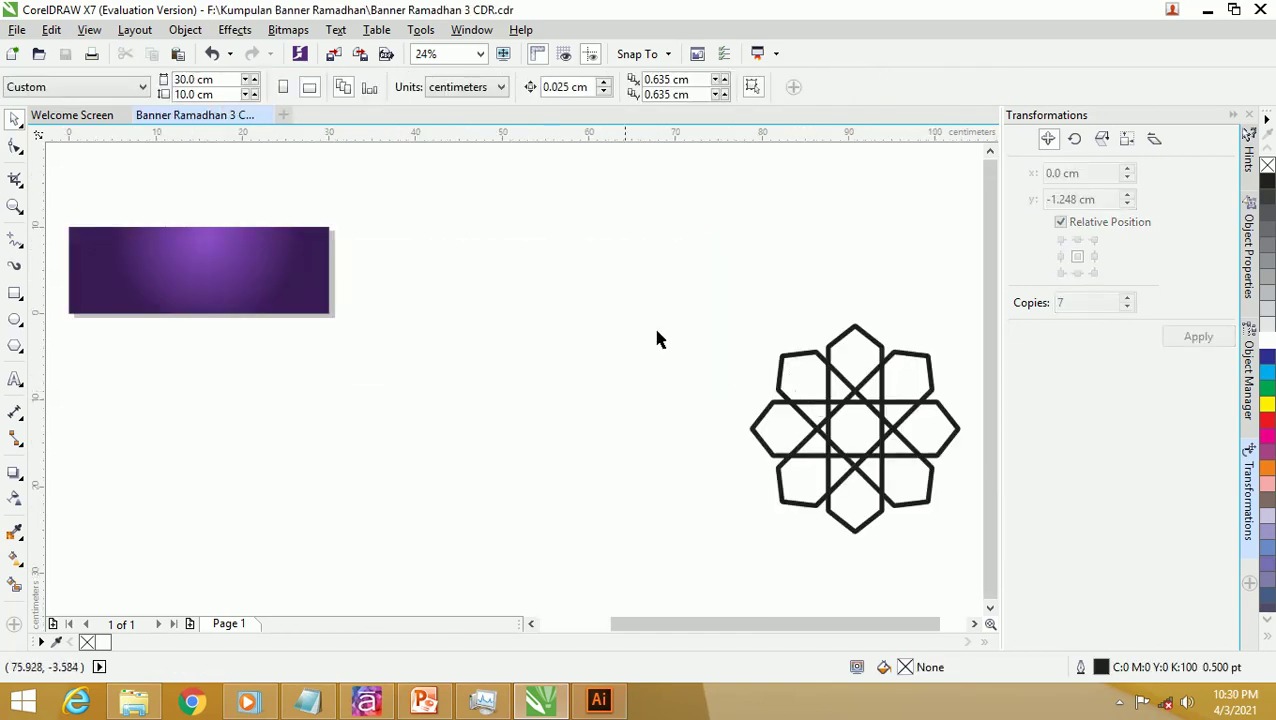
key(z)
drag(466, 348, 60, 205)
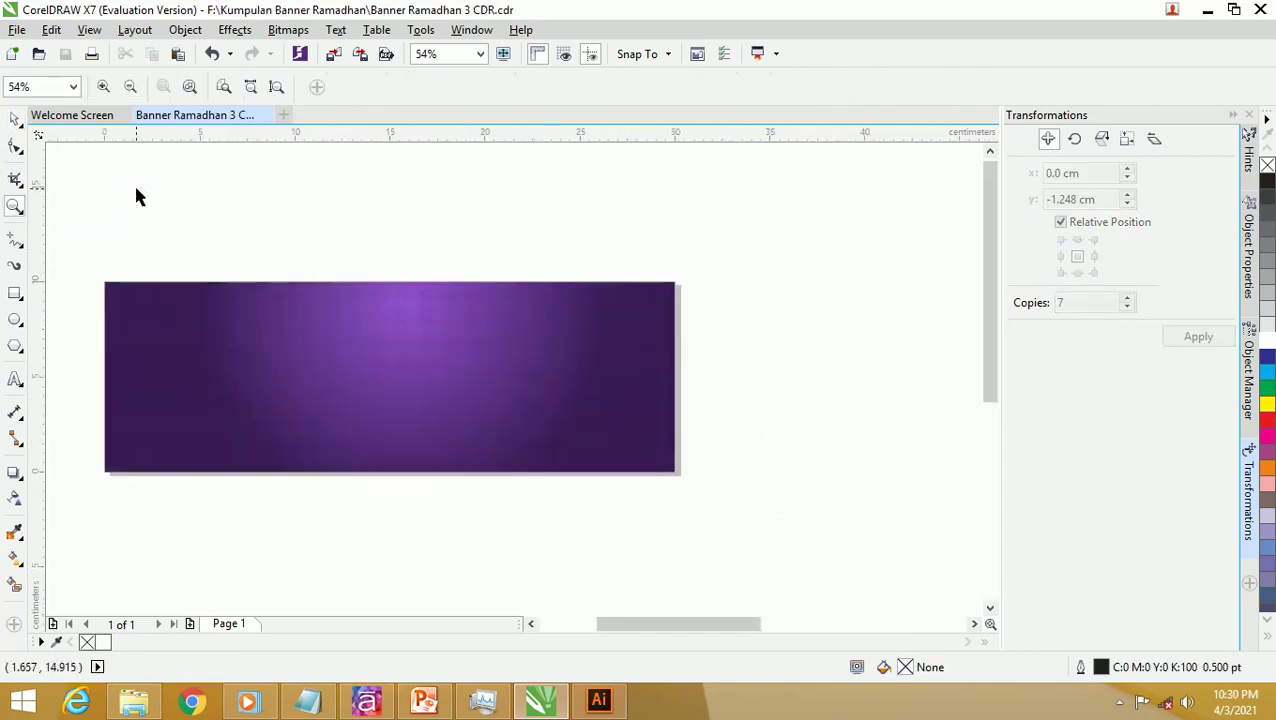
drag(93, 258, 724, 537)
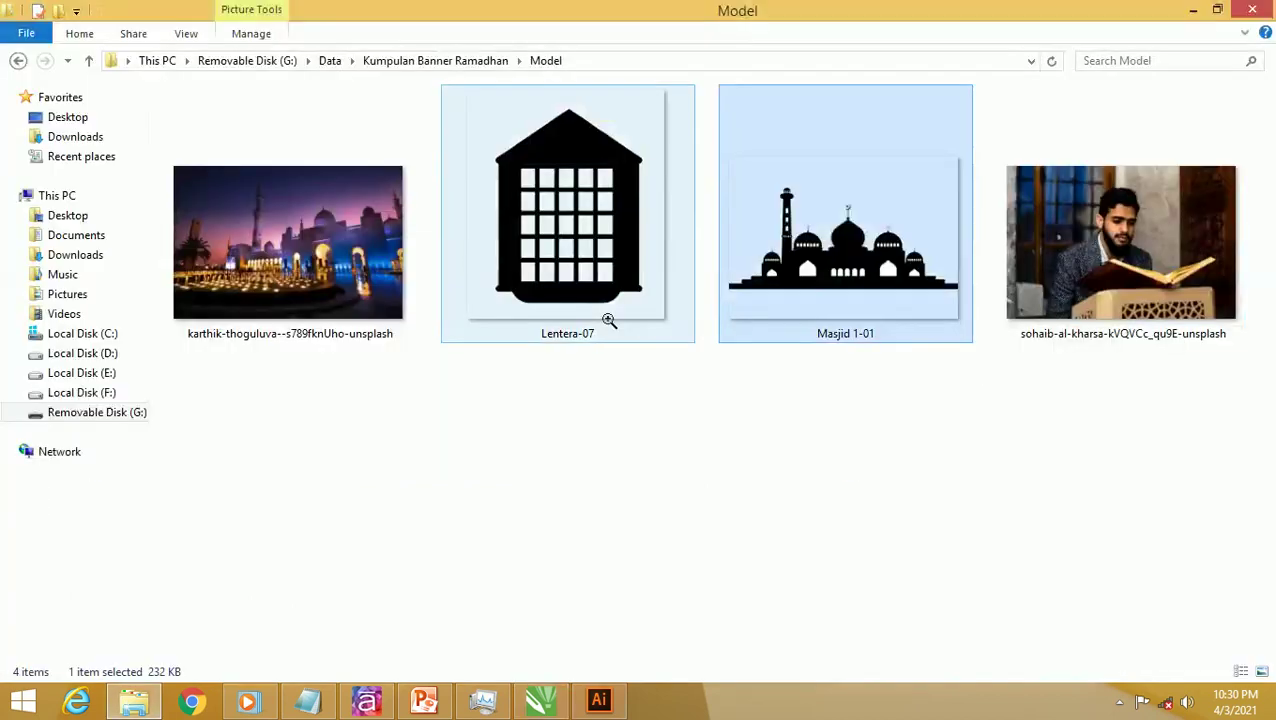
click(575, 218)
ctrl+click(745, 265)
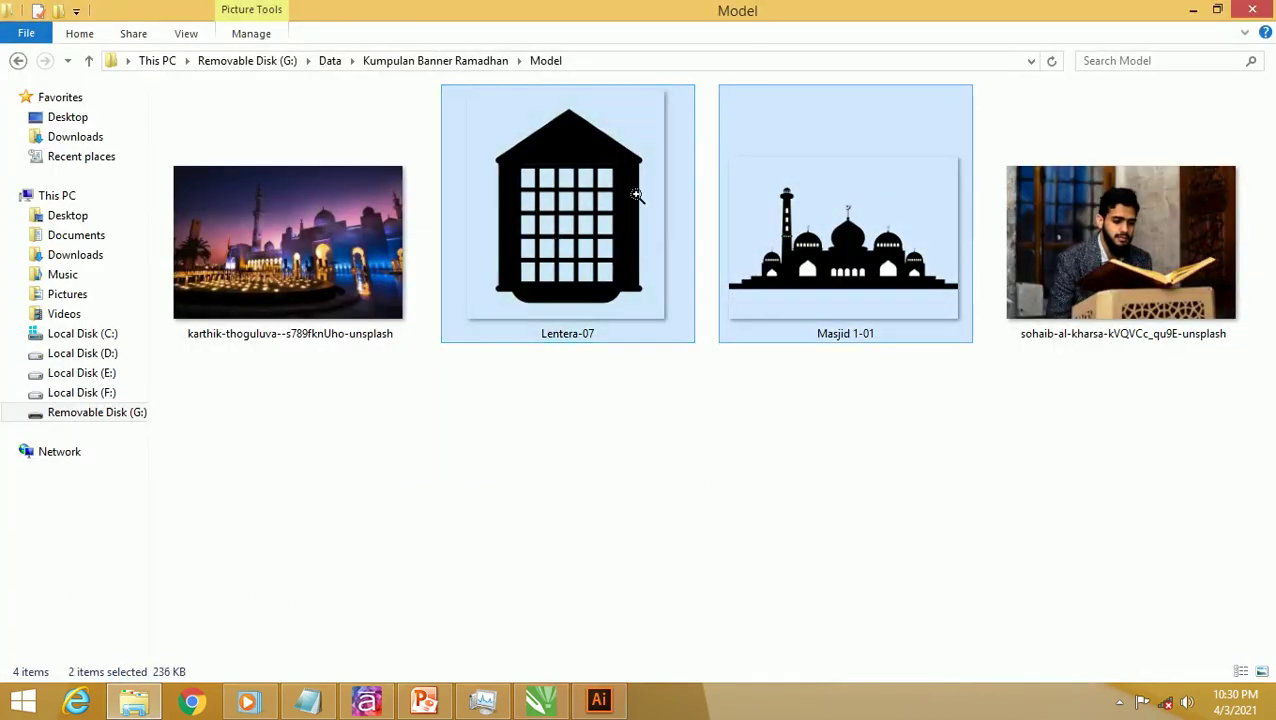
drag(762, 284, 494, 544)
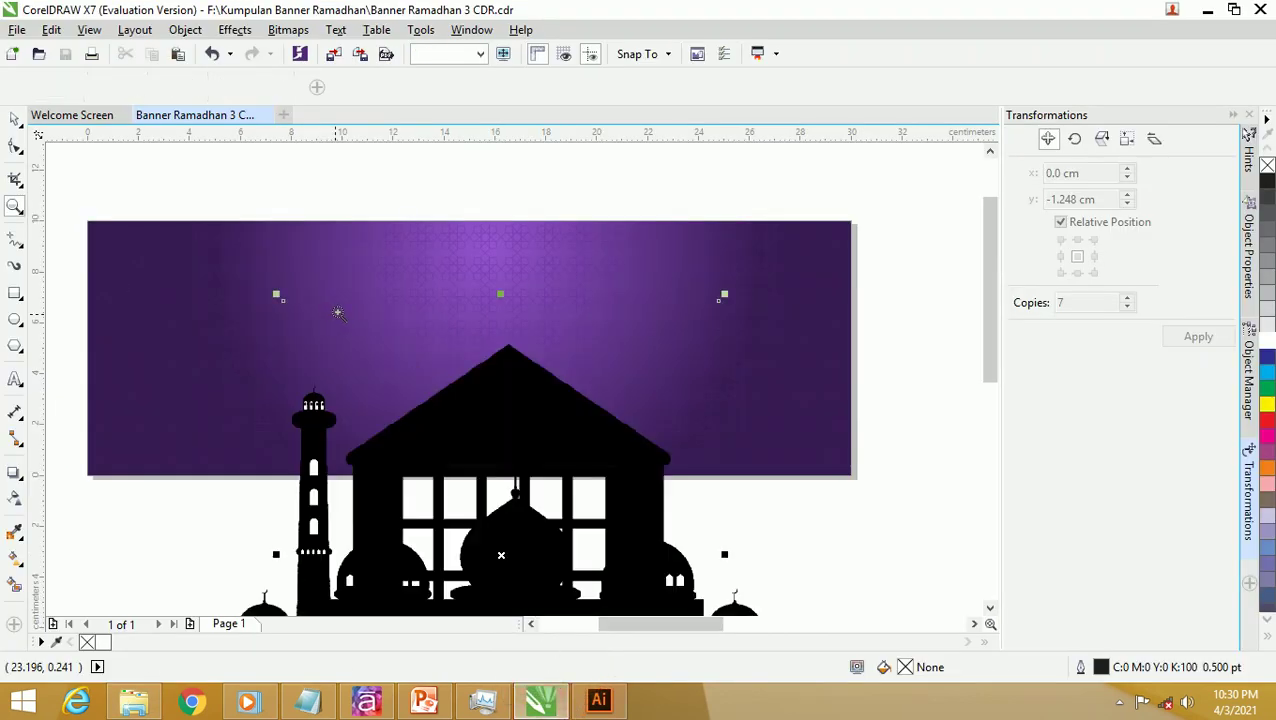
Step: Move the imported lantern and mosque images off the banner, side by side in the empty area above the rosette
scroll(339, 309, down, 3)
drag(392, 400, 704, 305)
click(577, 323)
drag(453, 390, 895, 270)
drag(697, 259, 612, 219)
drag(797, 277, 725, 268)
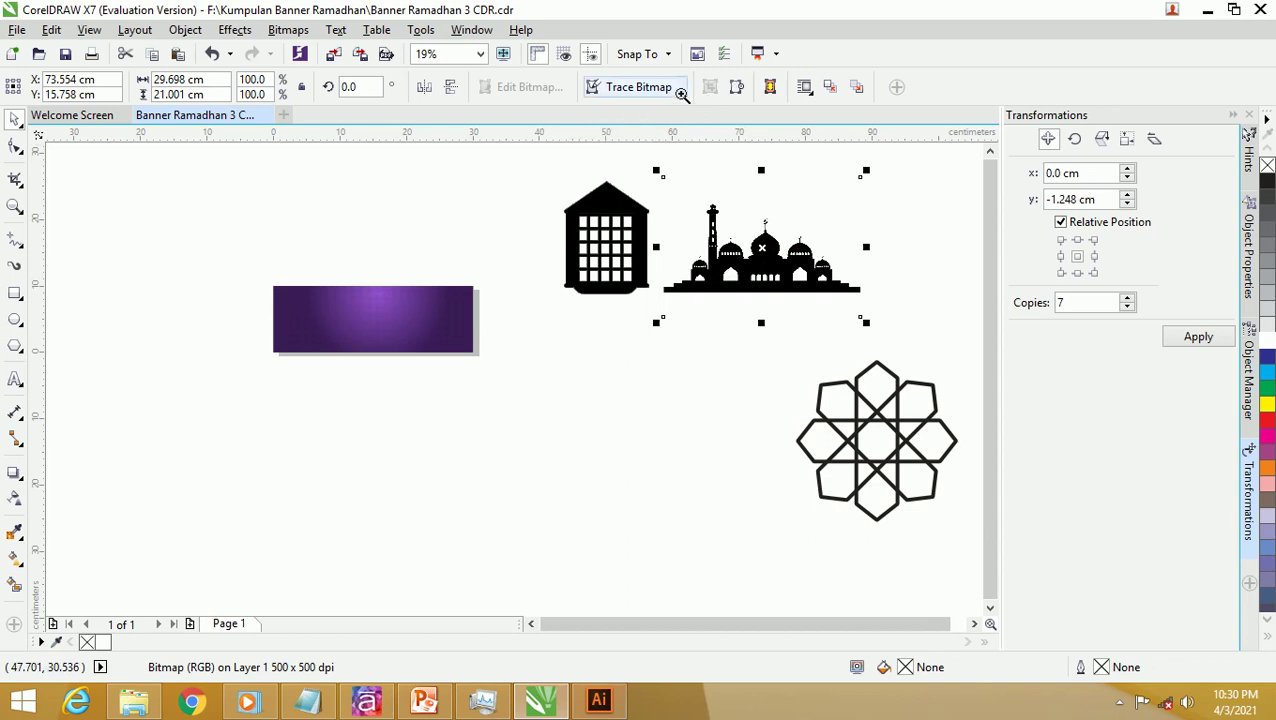
Step: Convert the mosque bitmap to vector shapes with Quick Trace, letting the oversized bitmap be reduced
click(684, 93)
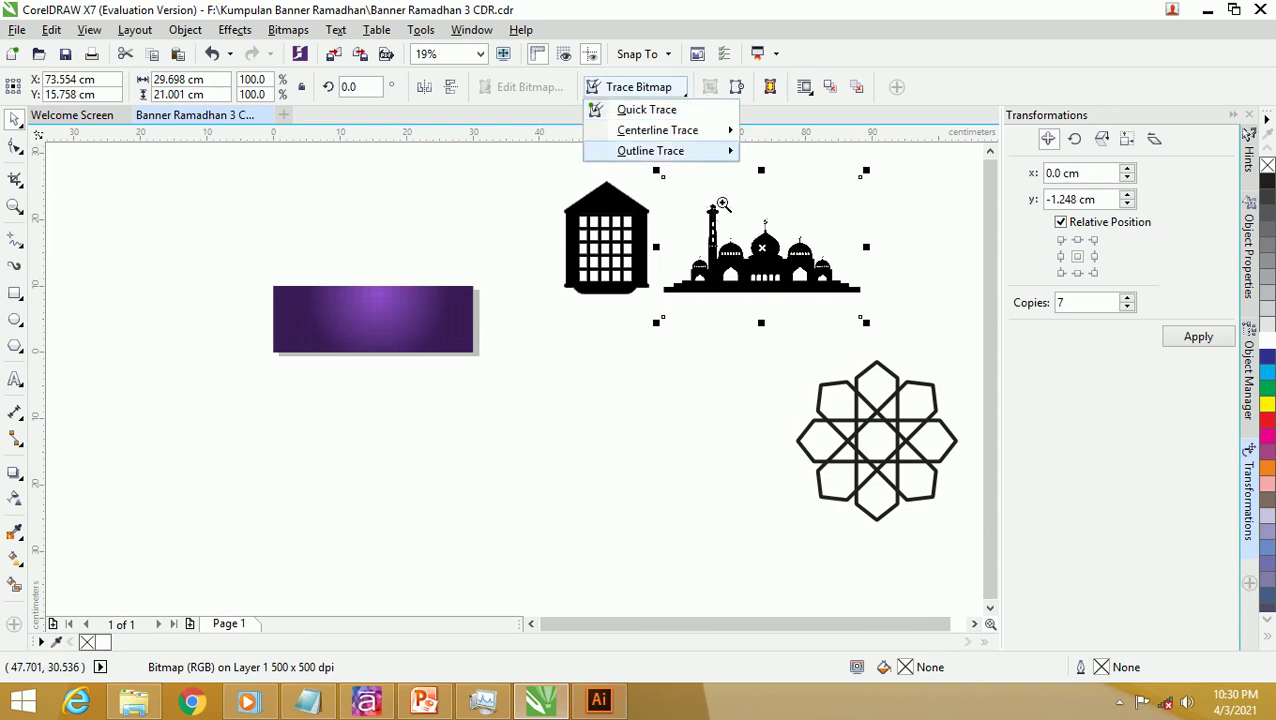
mouse_move(684, 150)
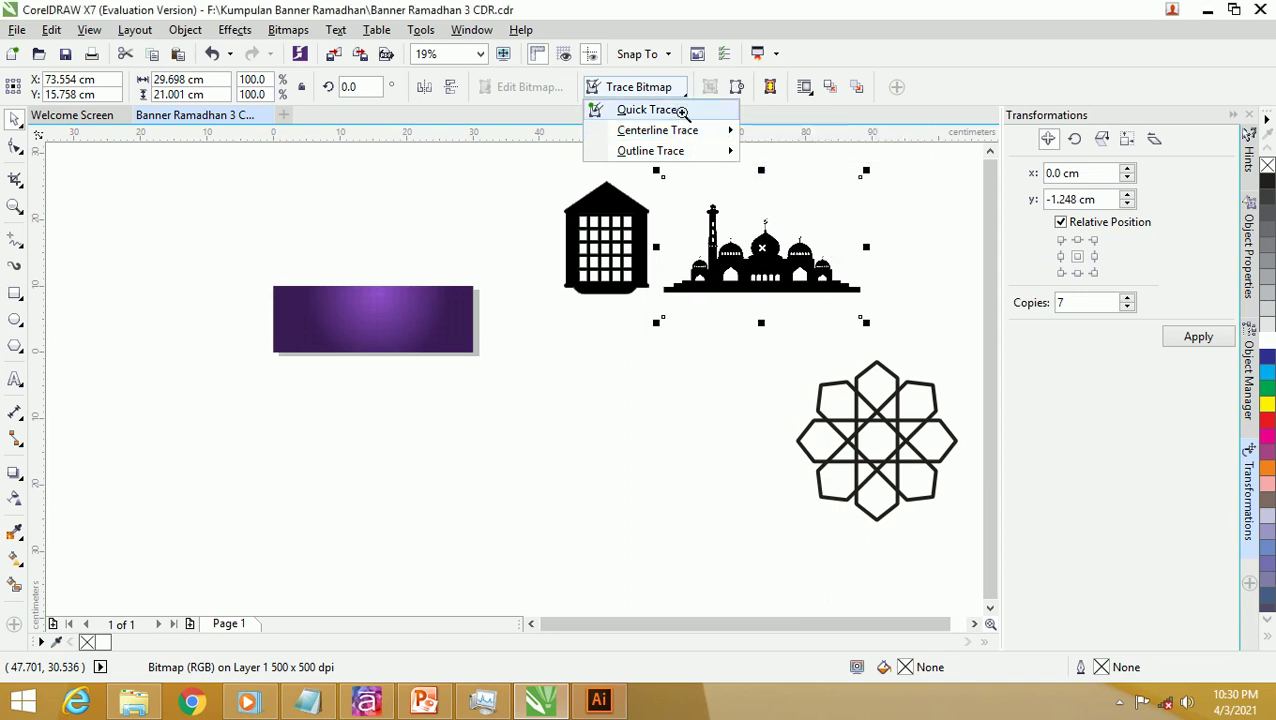
click(683, 110)
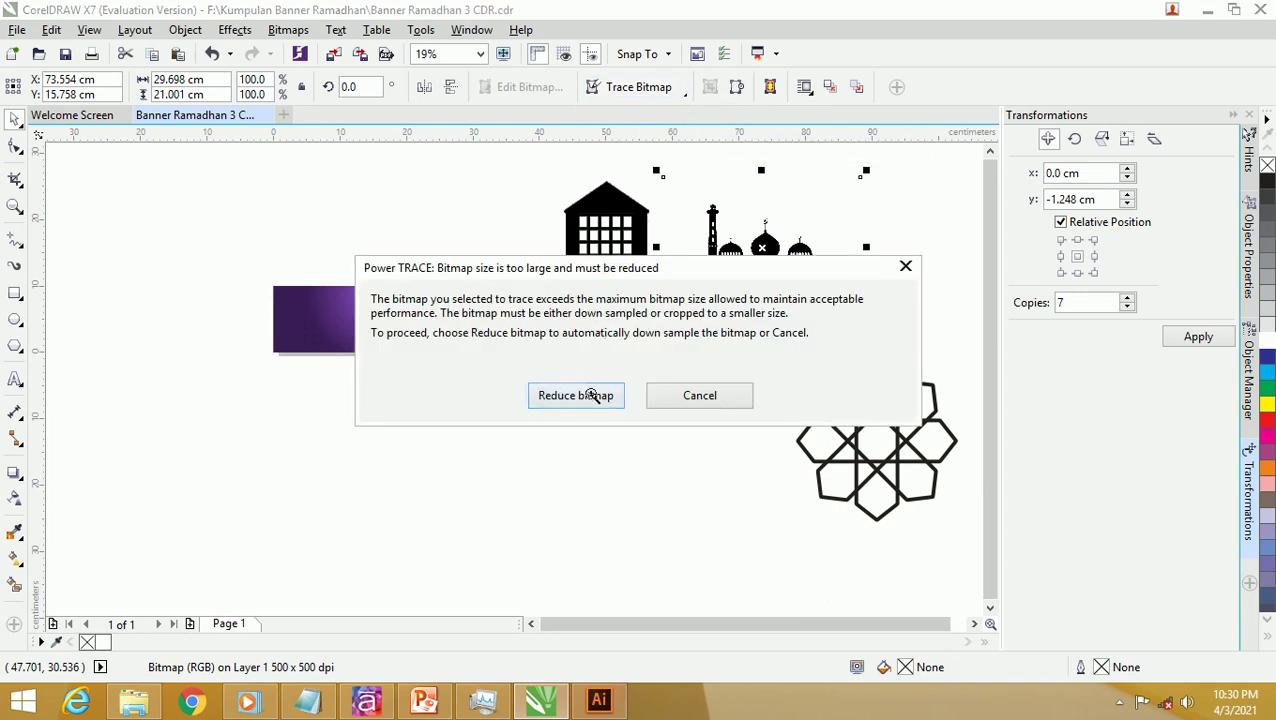
click(592, 396)
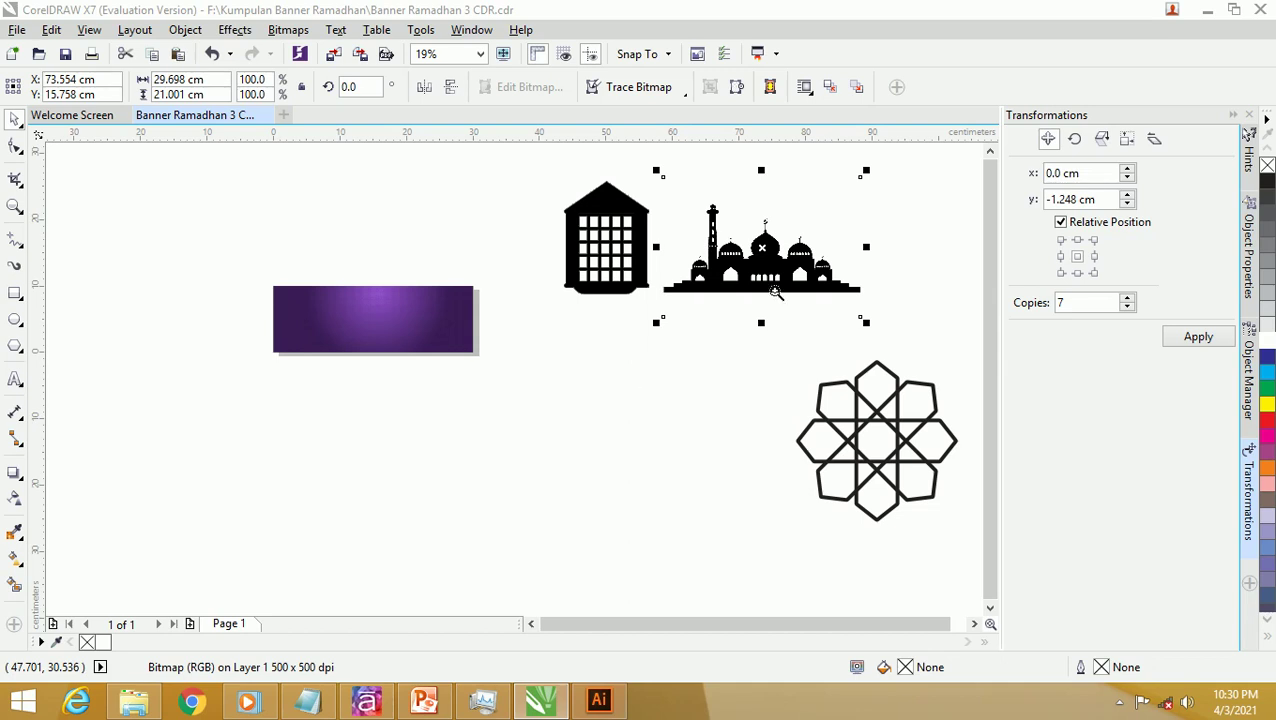
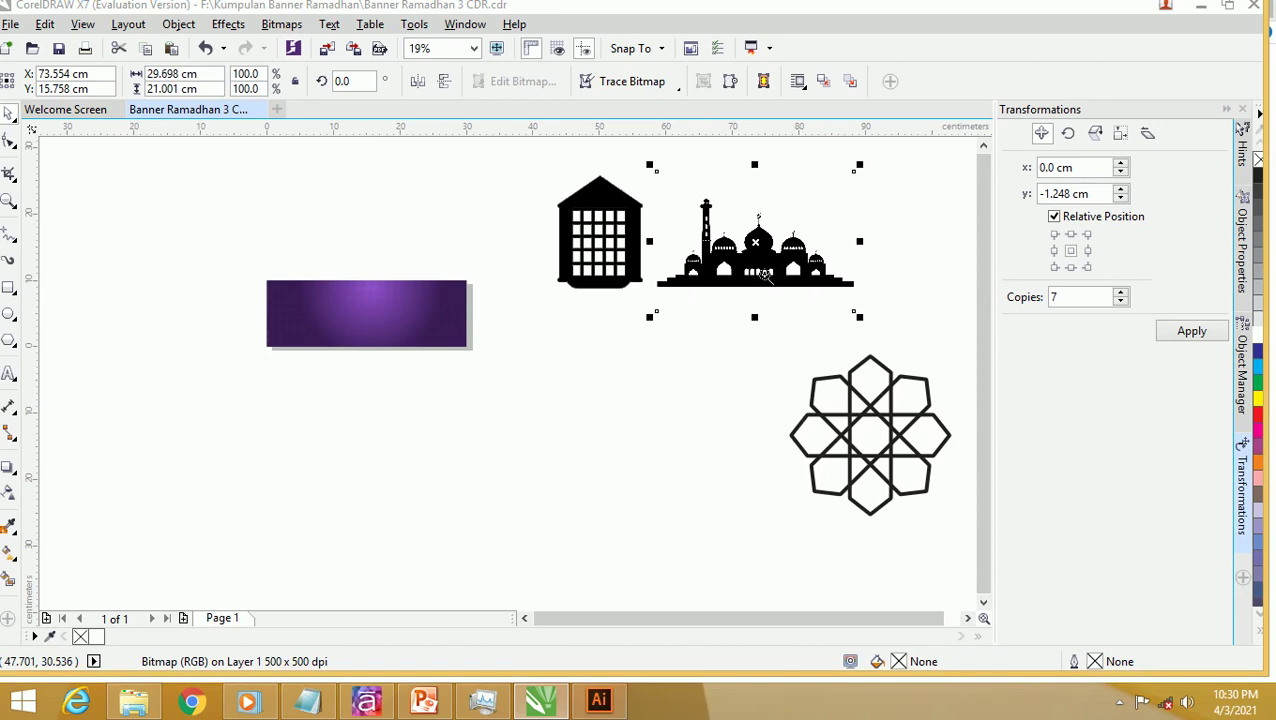
click(759, 268)
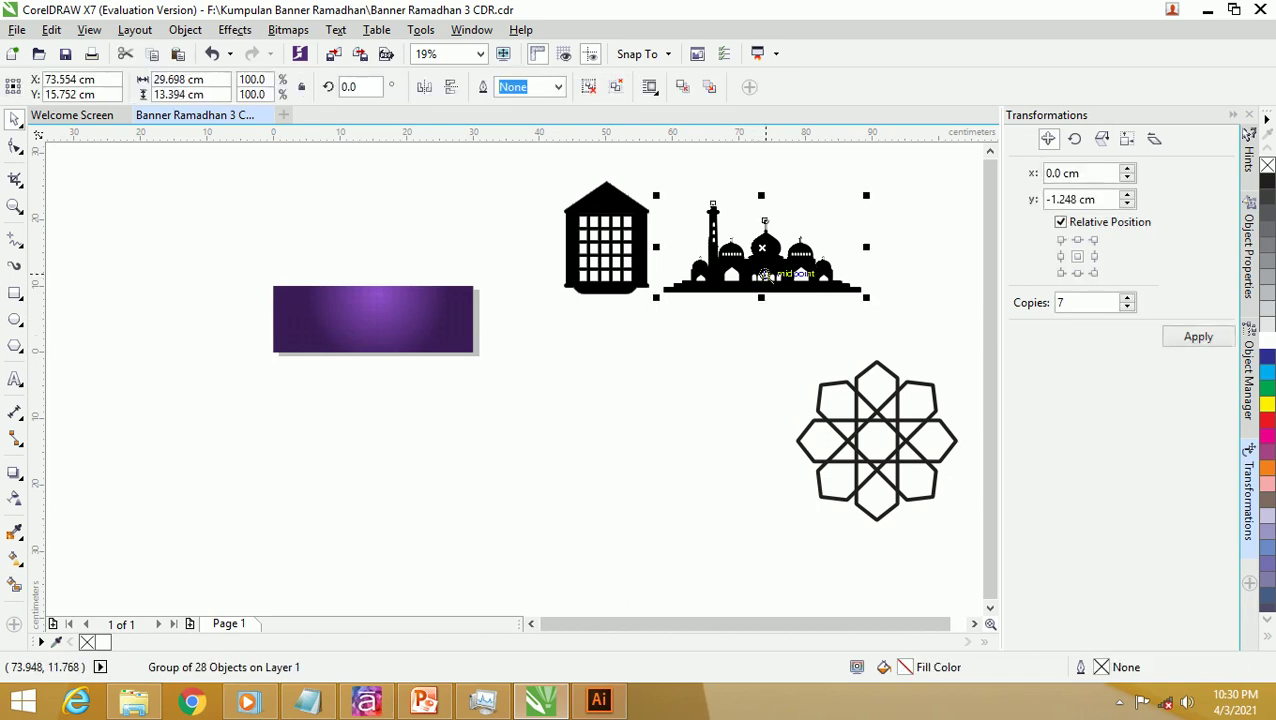
Step: Move the traced mosque group away from its source bitmap to below the banner, at about x 35.2 cm, y -13.1 cm
click(761, 289)
click(761, 262)
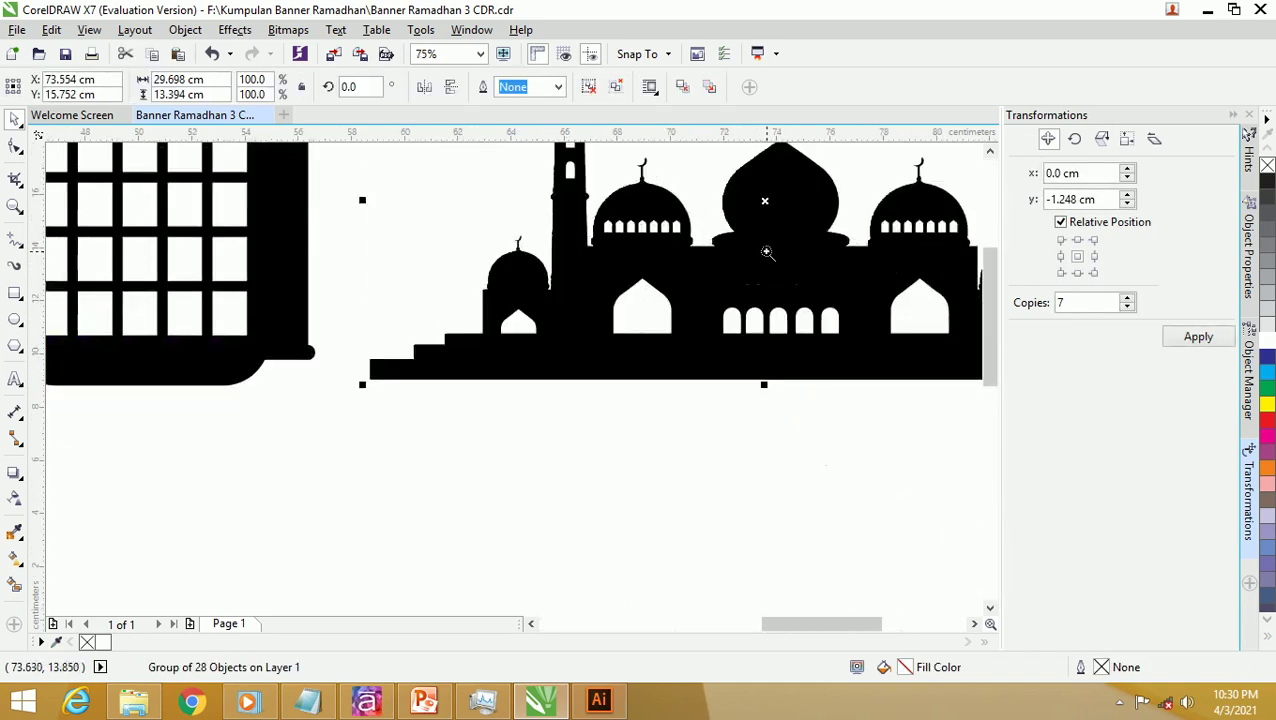
right_click(767, 252)
right_click(767, 252)
drag(834, 233, 652, 481)
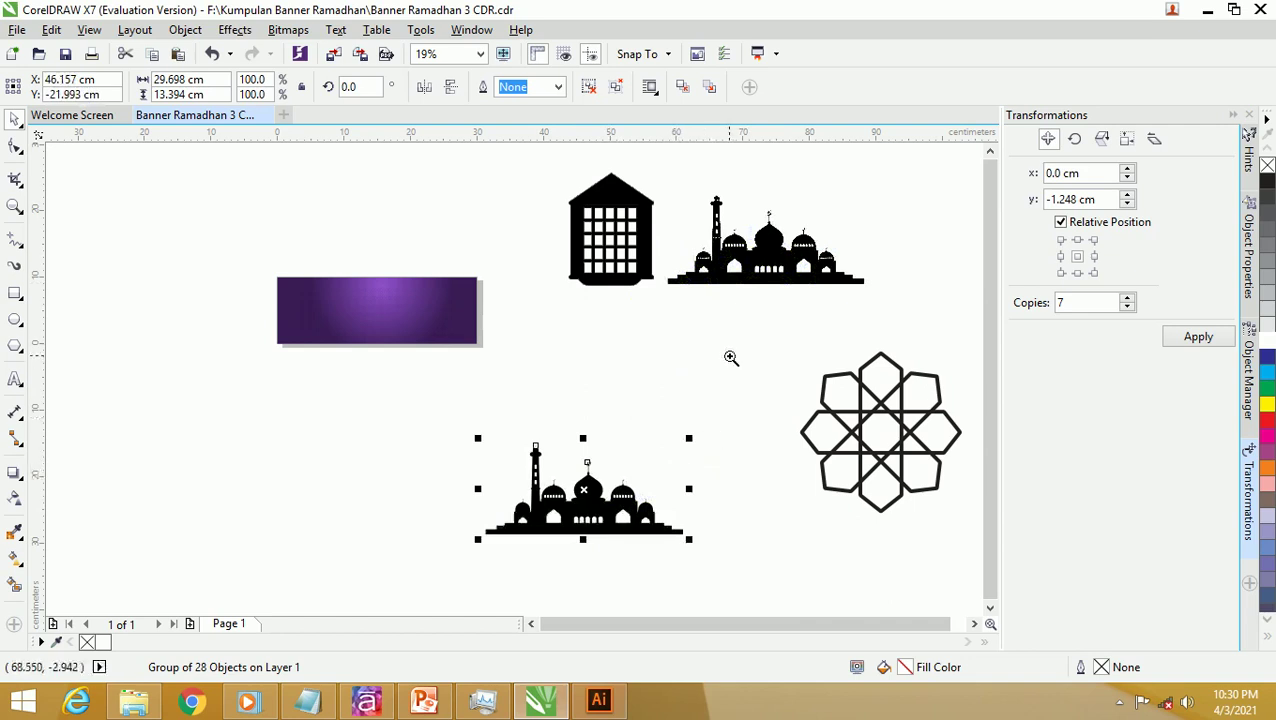
click(750, 250)
scroll(764, 235, up, 3)
scroll(764, 235, down, 3)
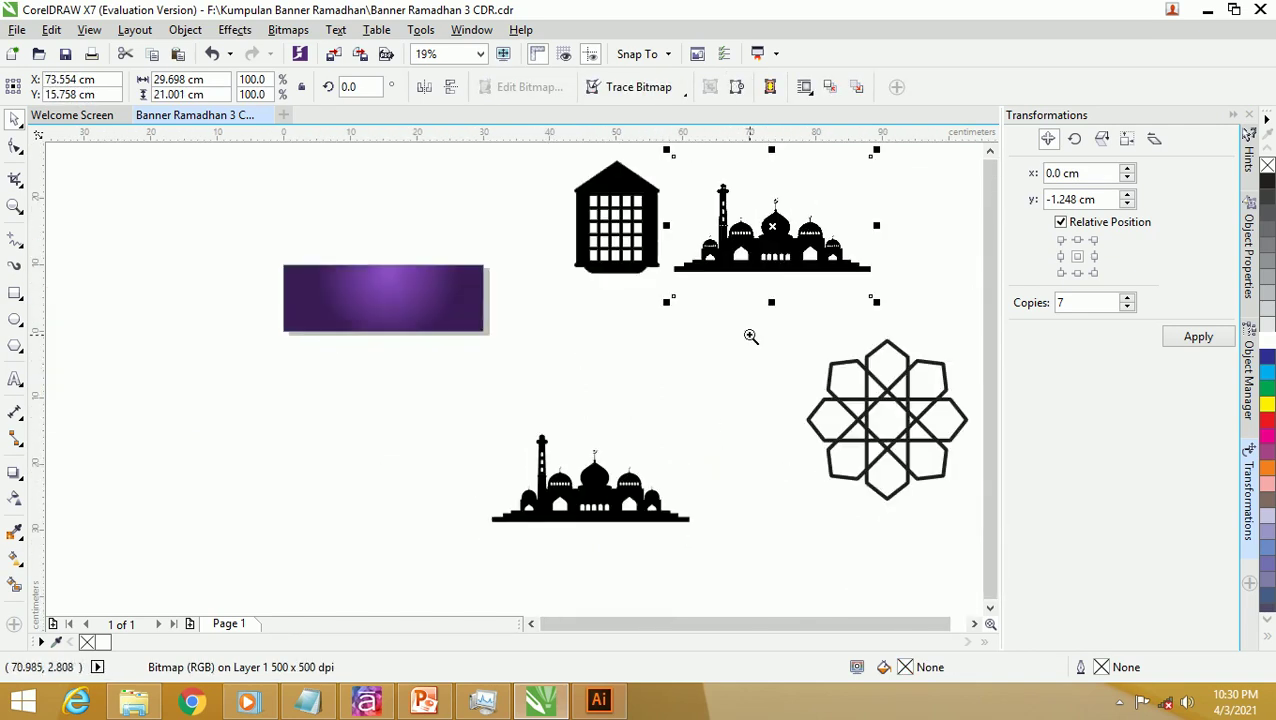
drag(590, 487, 528, 410)
scroll(537, 398, up, 3)
scroll(537, 398, down, 3)
scroll(528, 414, up, 1)
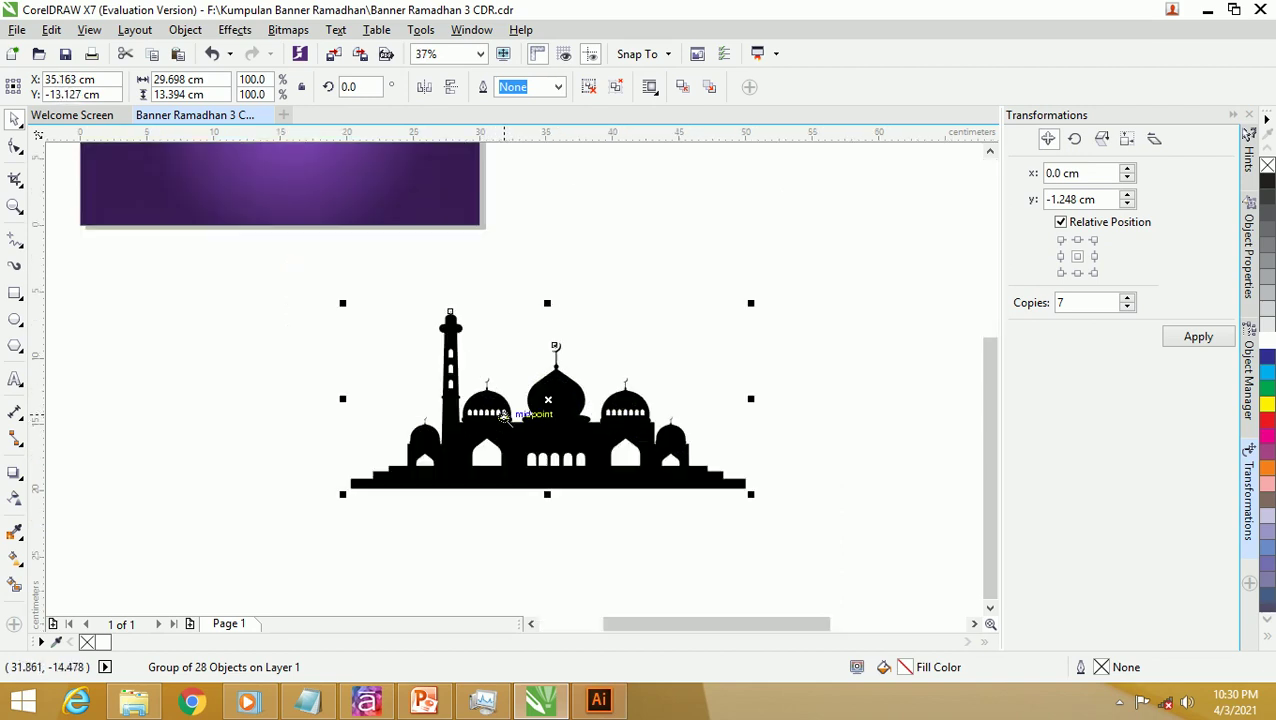
scroll(528, 414, down, 1)
Step: Ungroup all objects of the traced mosque
right_click(532, 414)
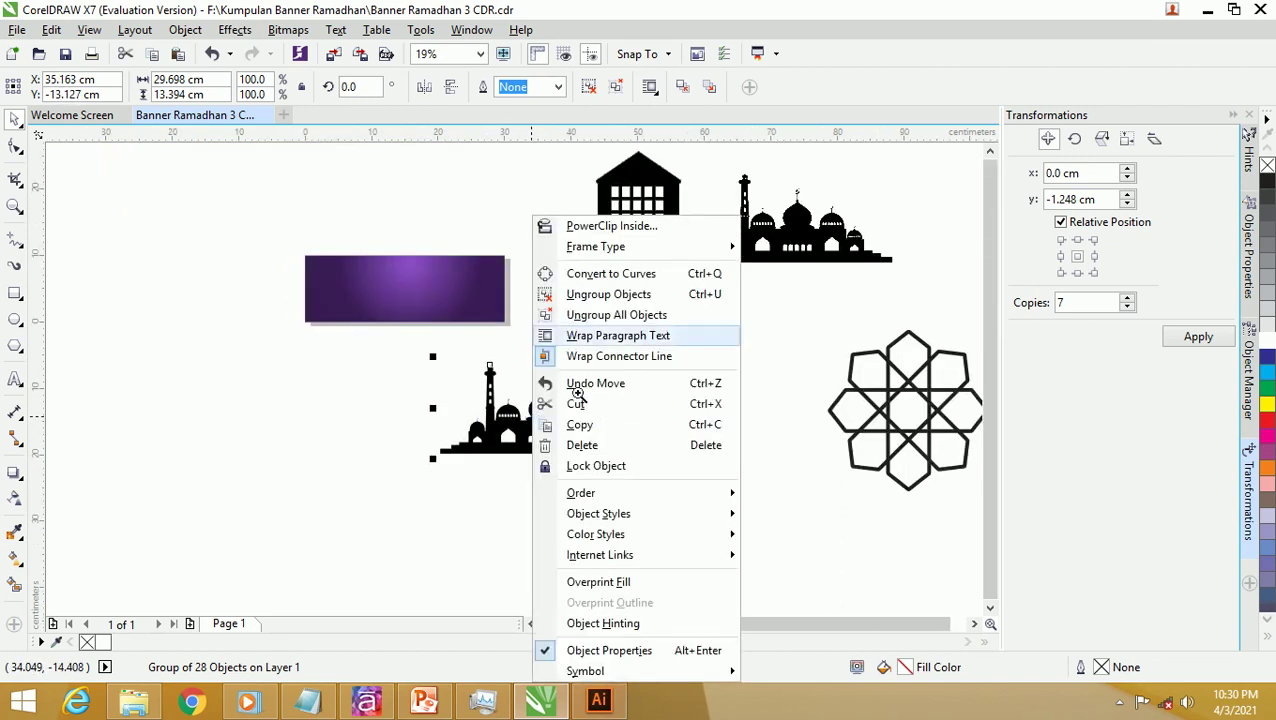
click(606, 314)
scroll(655, 404, up, 2)
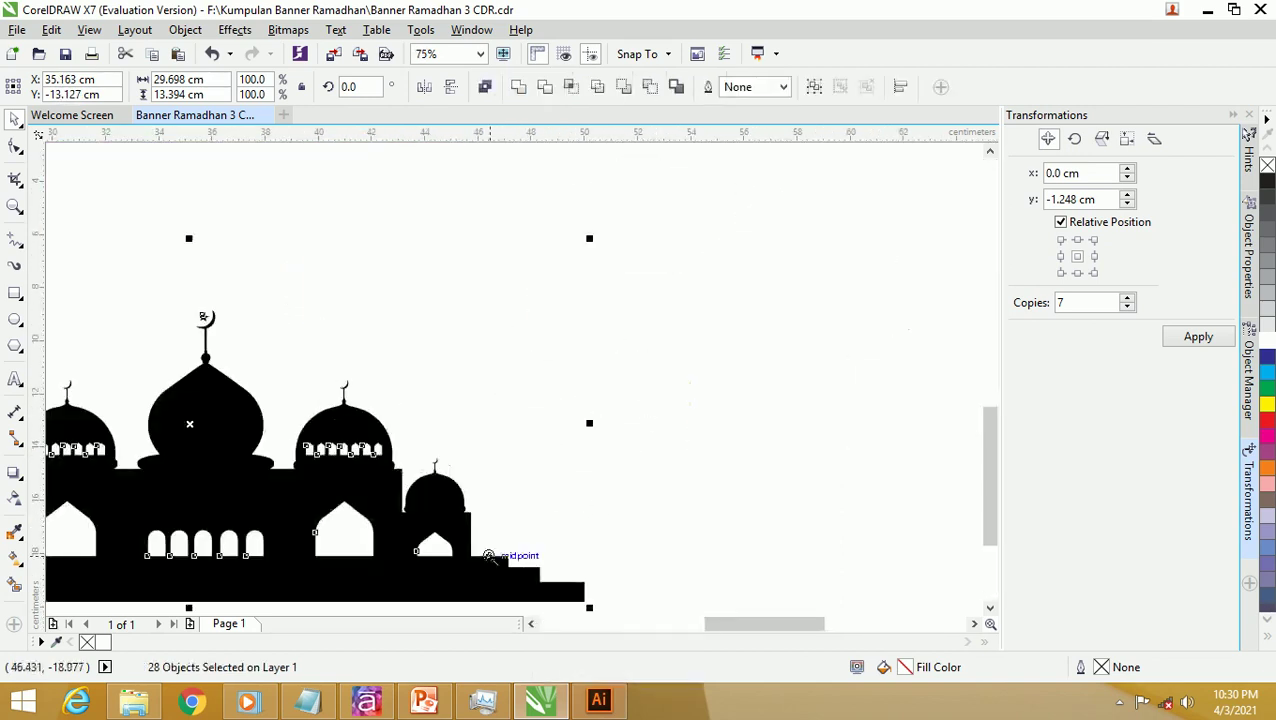
scroll(520, 555, down, 1)
Step: Try moving five white window shapes out of the mosque silhouette, and undo the move
drag(419, 575, 485, 416)
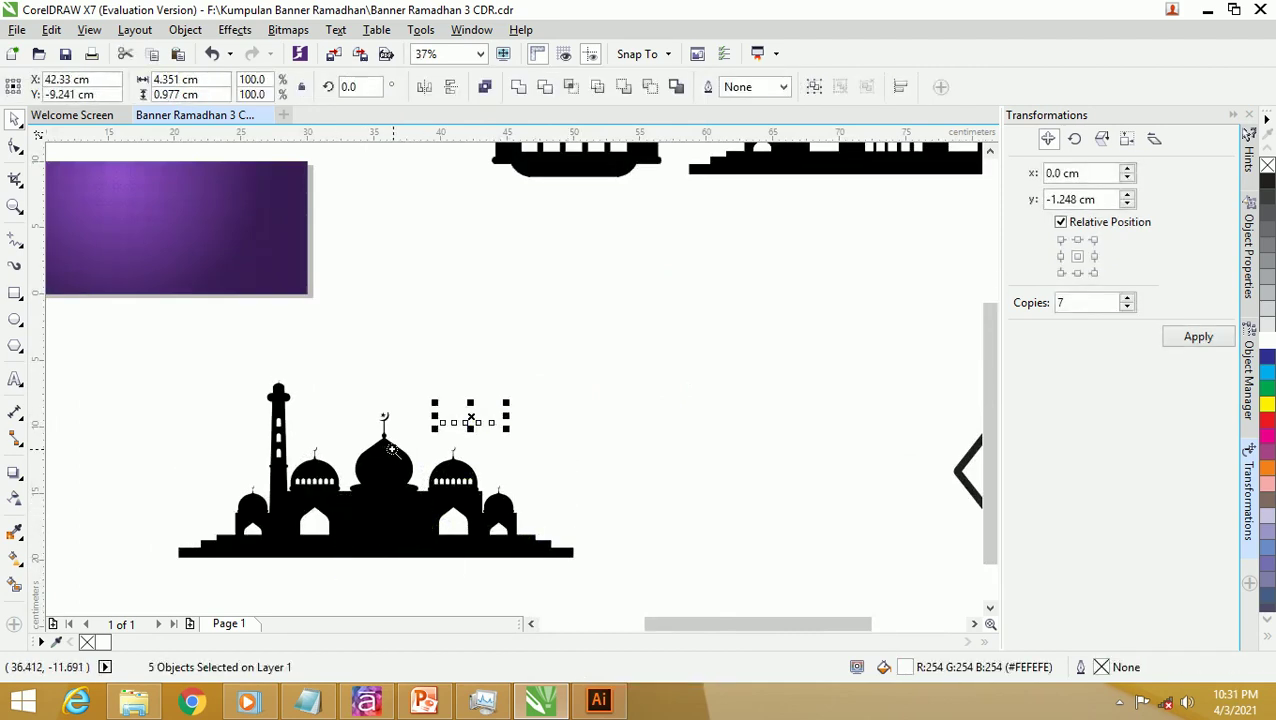
key(ctrl+z)
click(545, 503)
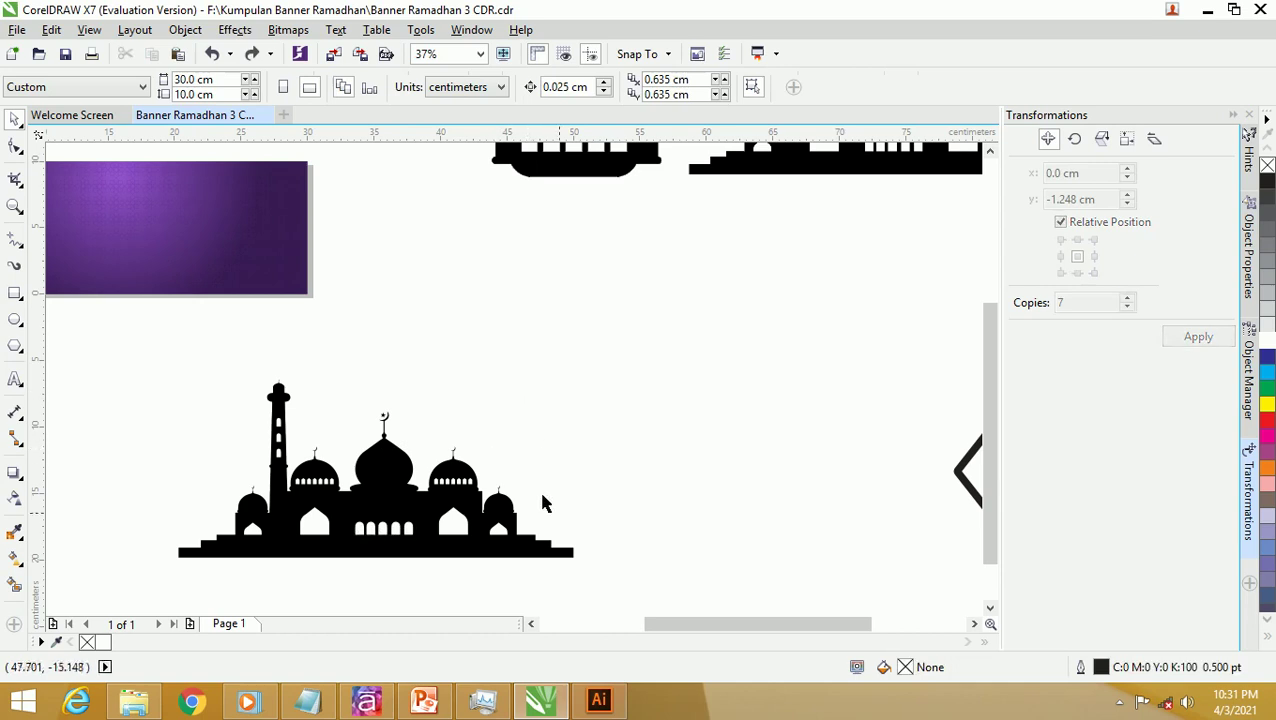
Step: Weld all pieces of the traced mosque into one solid silhouette without window openings
drag(636, 578, 108, 353)
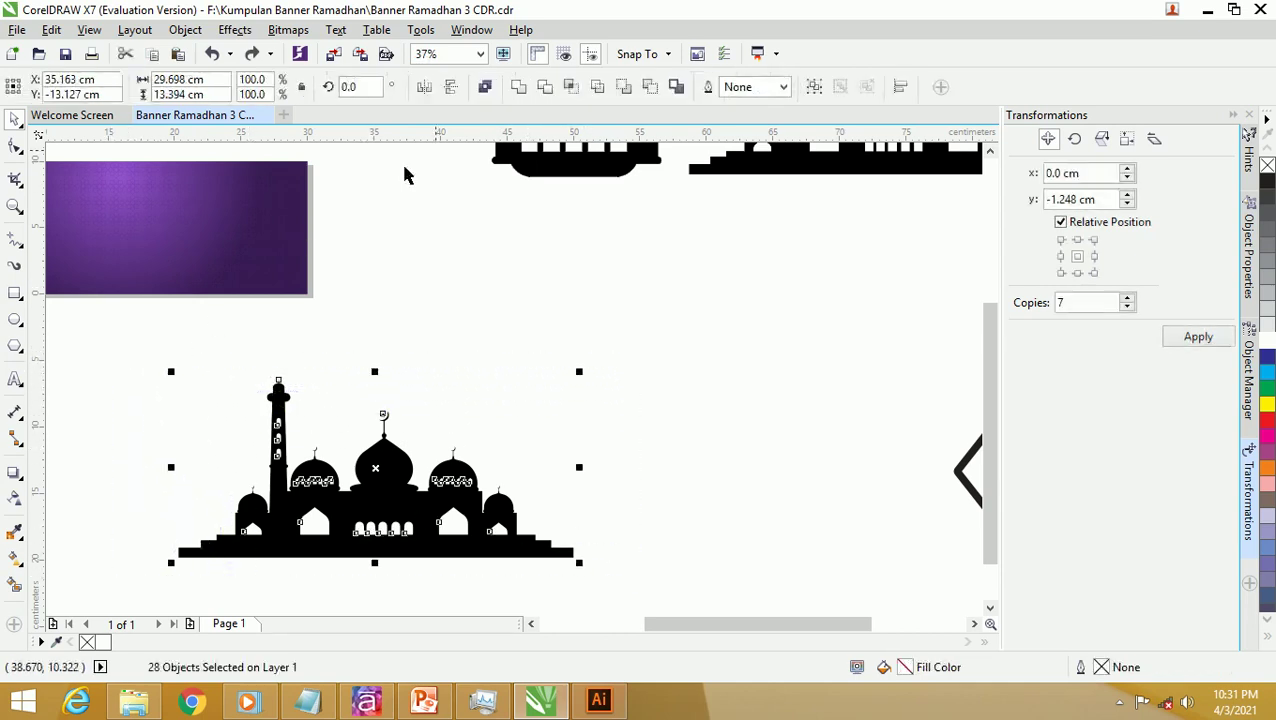
click(516, 88)
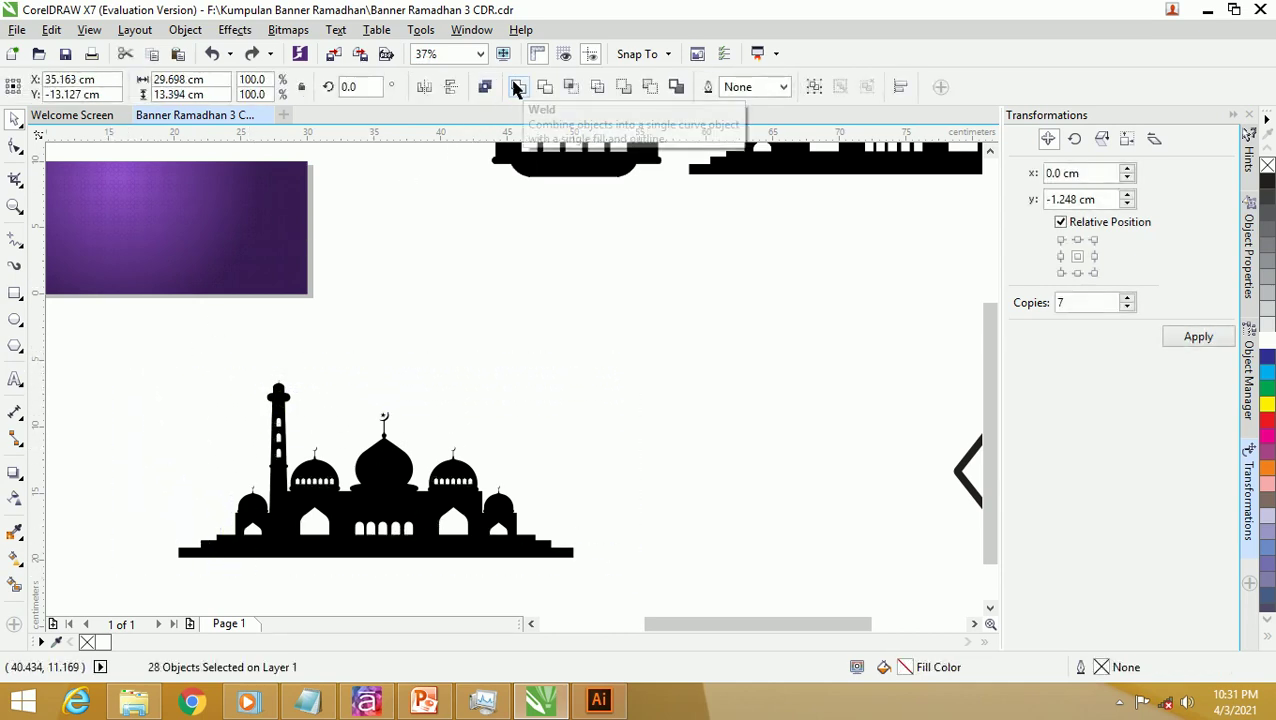
click(493, 296)
scroll(259, 373, up, 4)
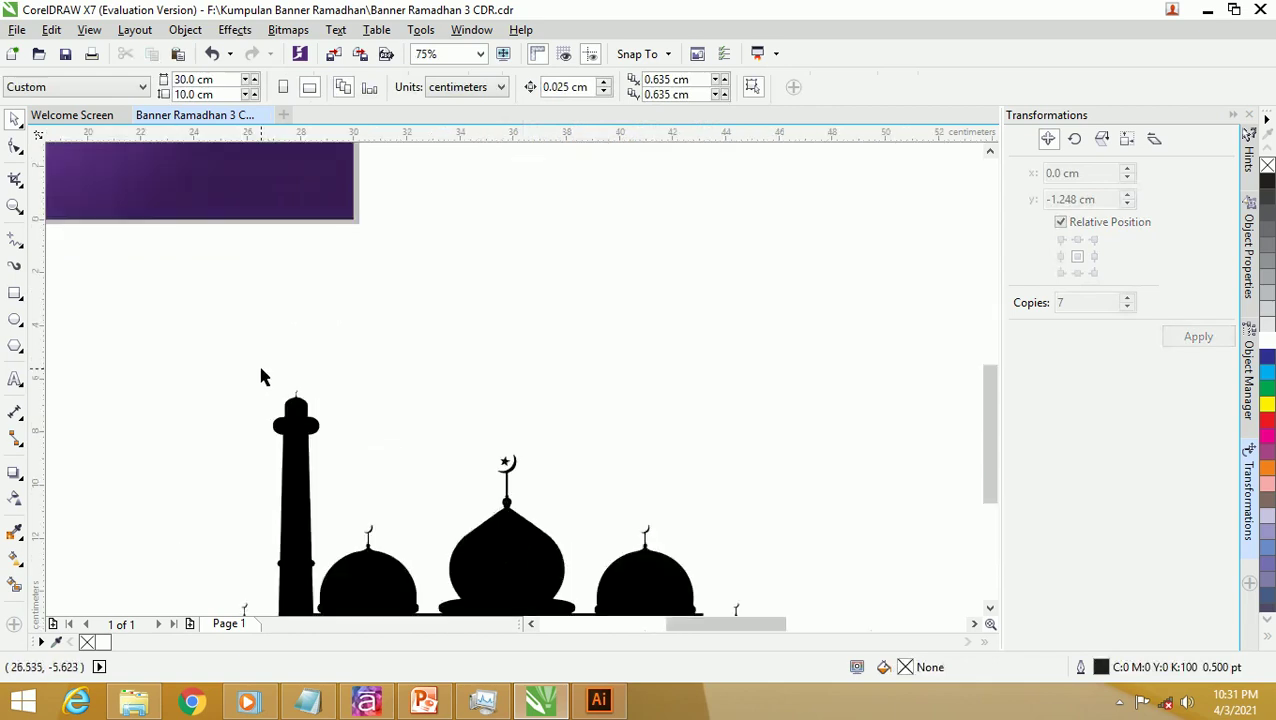
scroll(268, 373, down, 2)
scroll(296, 369, down, 2)
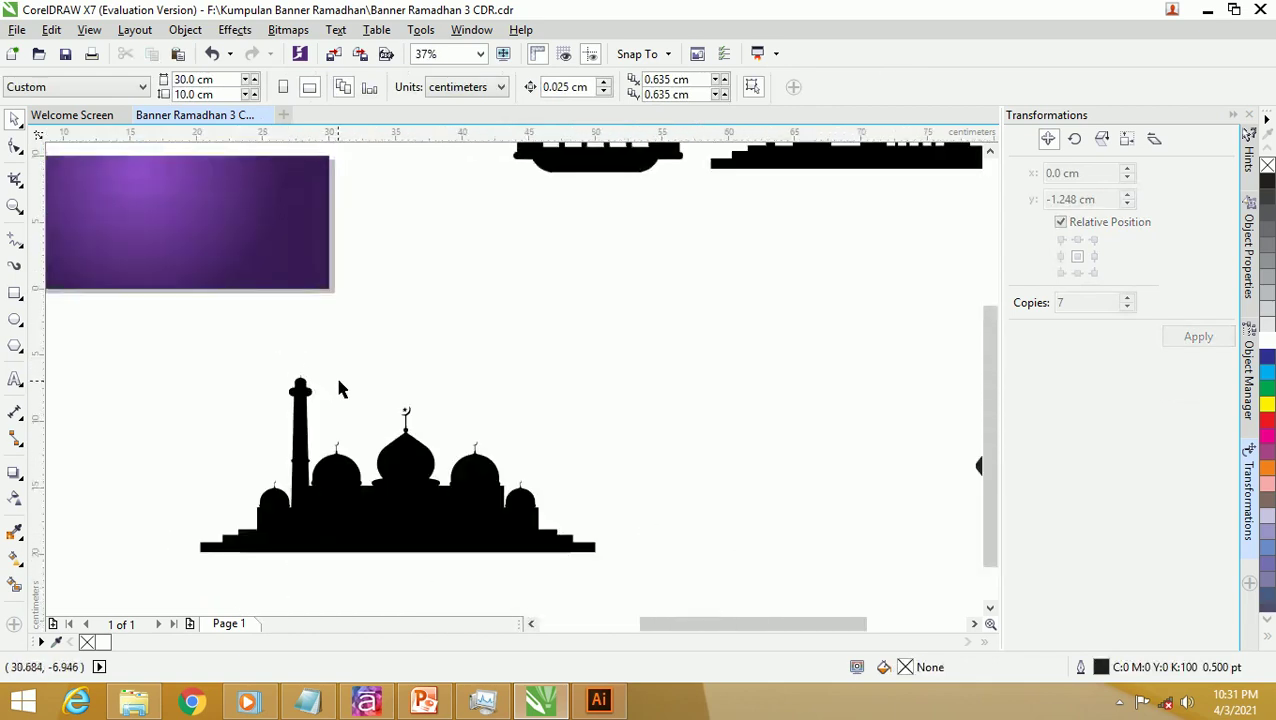
Step: Move the welded mosque silhouette onto the left part of the banner and fill it white
drag(576, 525, 235, 372)
drag(442, 448, 254, 343)
key(z)
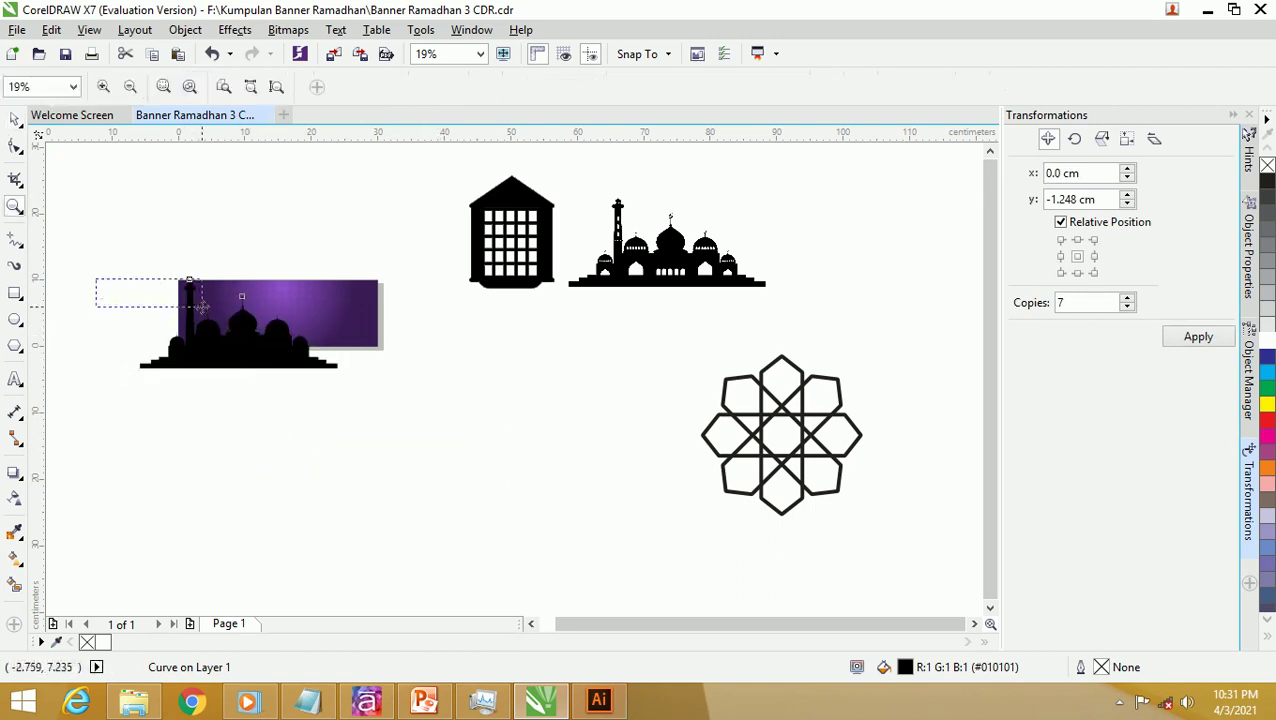
click(273, 345)
key(space)
drag(455, 440, 539, 414)
click(1266, 340)
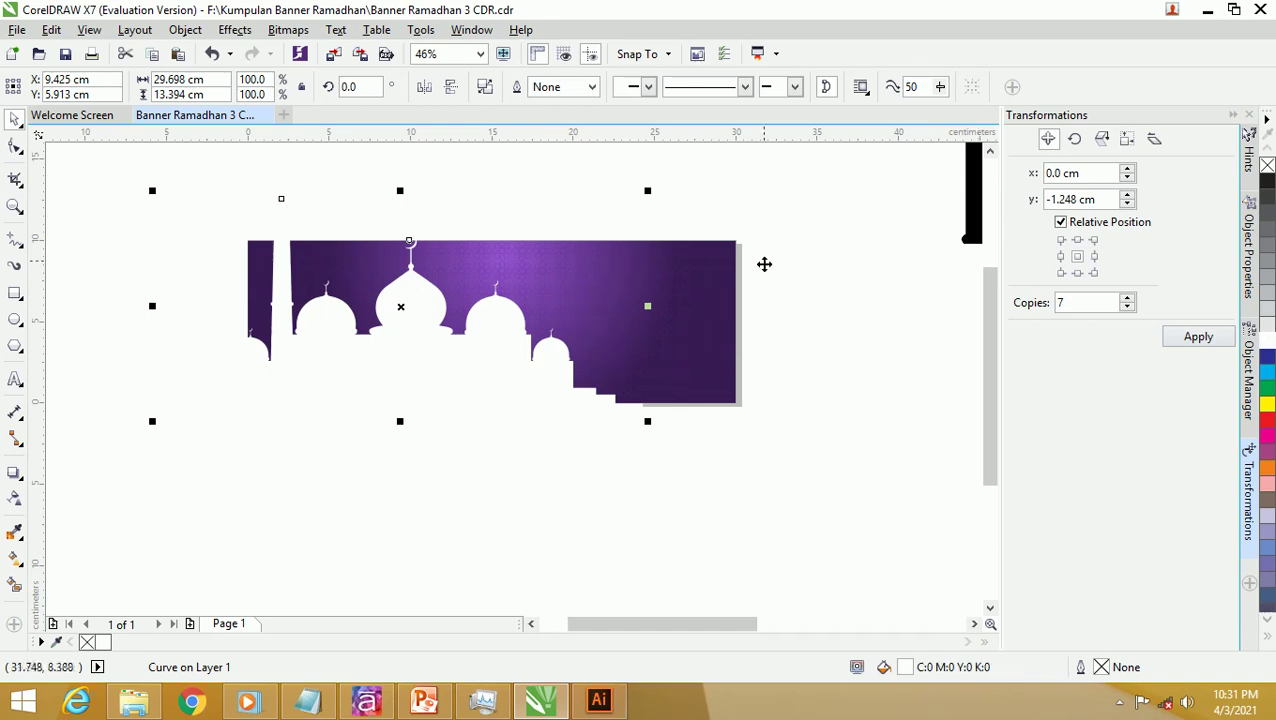
Step: Scale the white mosque to 40.7%, about 12.1 cm wide, and place a black copy above the banner's left end
drag(654, 189, 357, 325)
drag(259, 364, 239, 217)
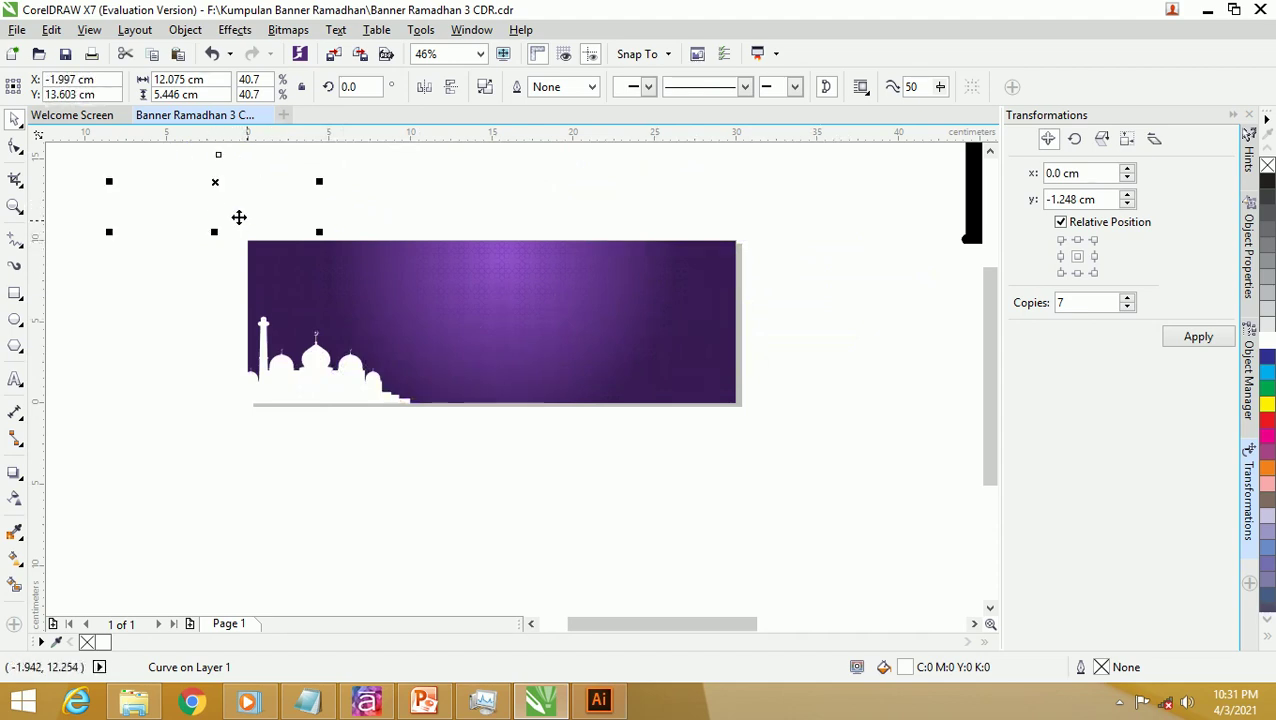
click(1266, 180)
Step: Position the white mosque in the banner's lower-left corner, at about x 4.3 cm, y 2.7 cm
click(322, 374)
scroll(294, 380, up, 2)
drag(293, 381, 307, 390)
click(322, 470)
scroll(240, 412, down, 2)
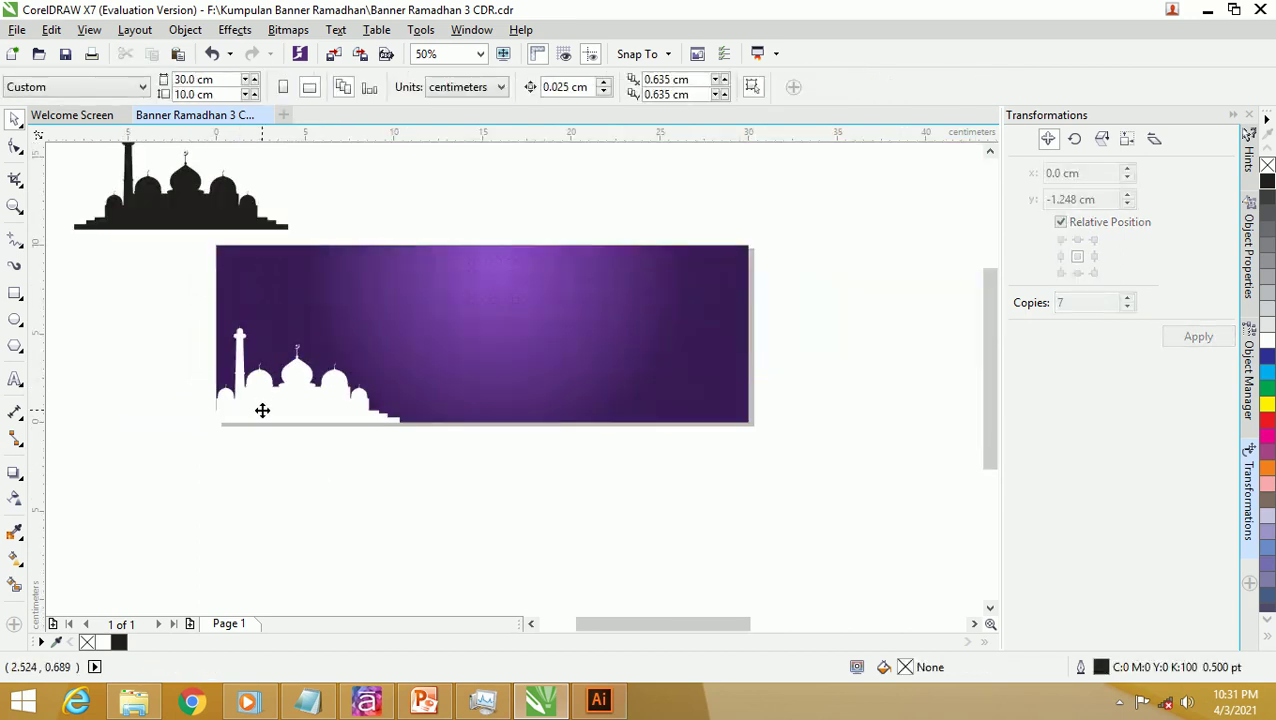
Step: Duplicate the white mosque, mirror the copy horizontally and place it in the banner's lower-right corner
click(262, 393)
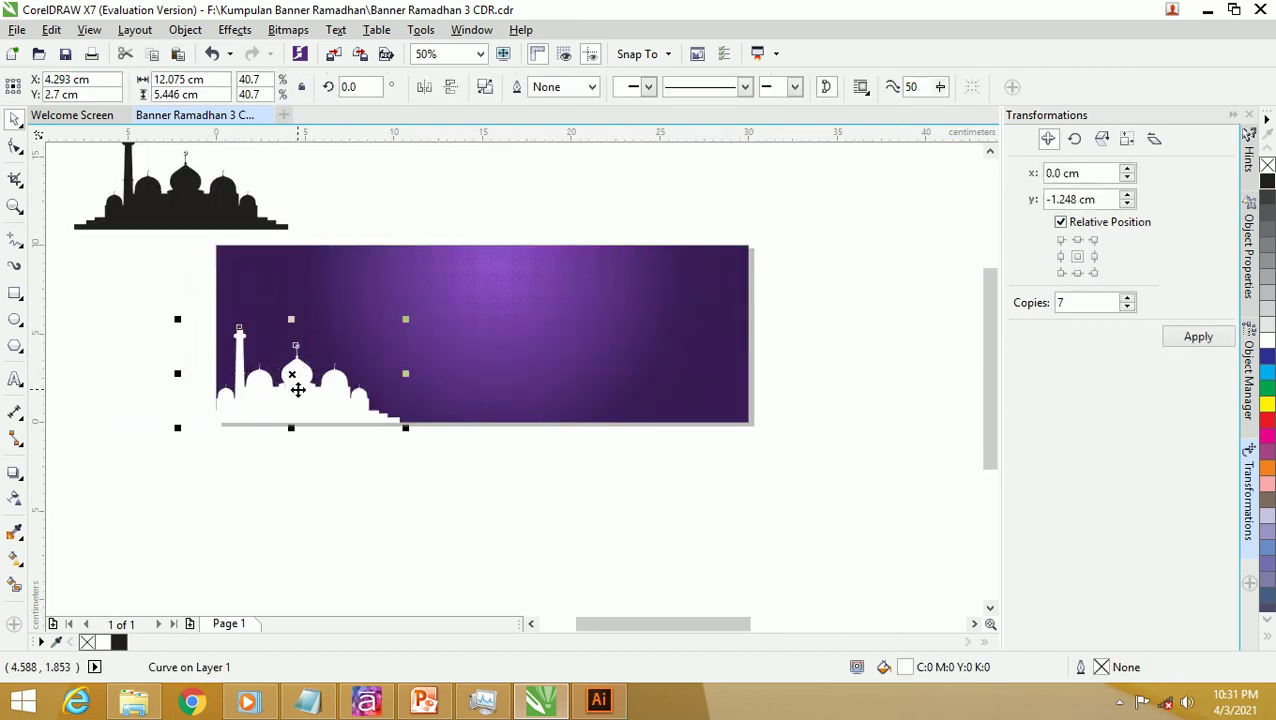
drag(288, 403, 563, 411)
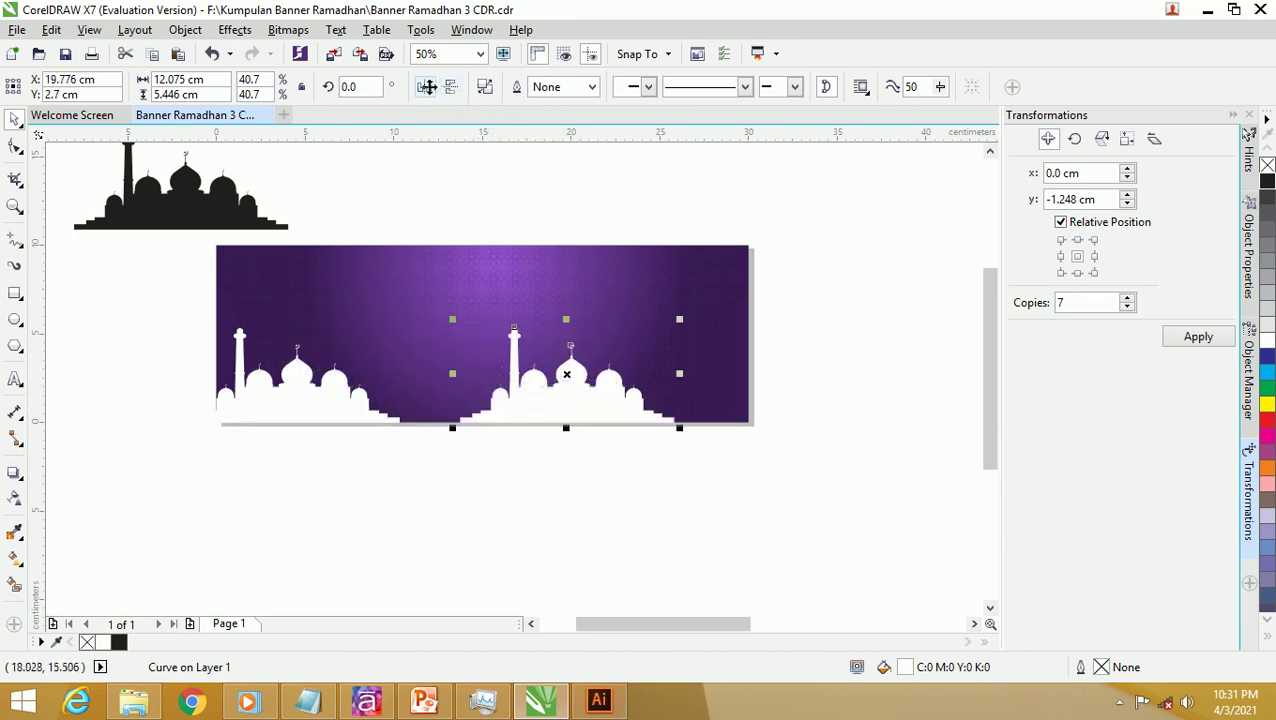
click(425, 86)
drag(574, 388, 679, 393)
Step: Group the two white mosques and center the group on the page
shift+click(292, 380)
mouse_move(292, 380)
mouse_down()
mouse_move(258, 382)
mouse_move(292, 380)
mouse_up()
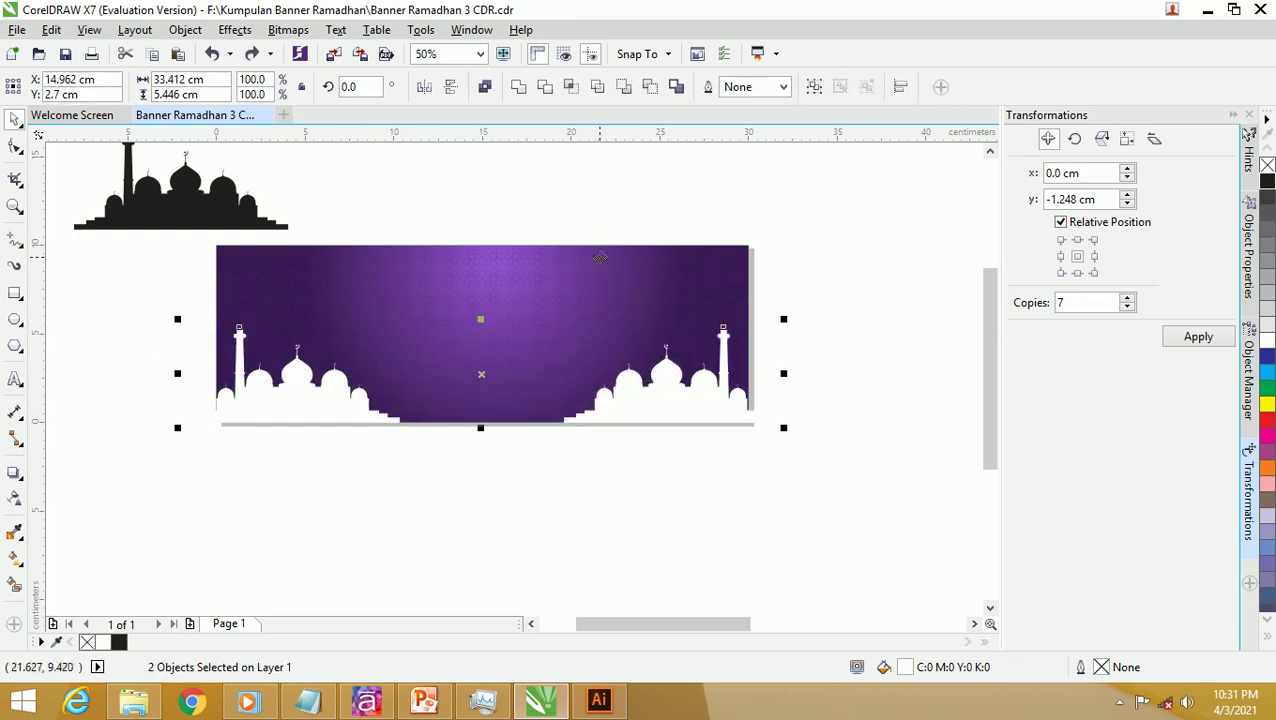
key(ctrl+g)
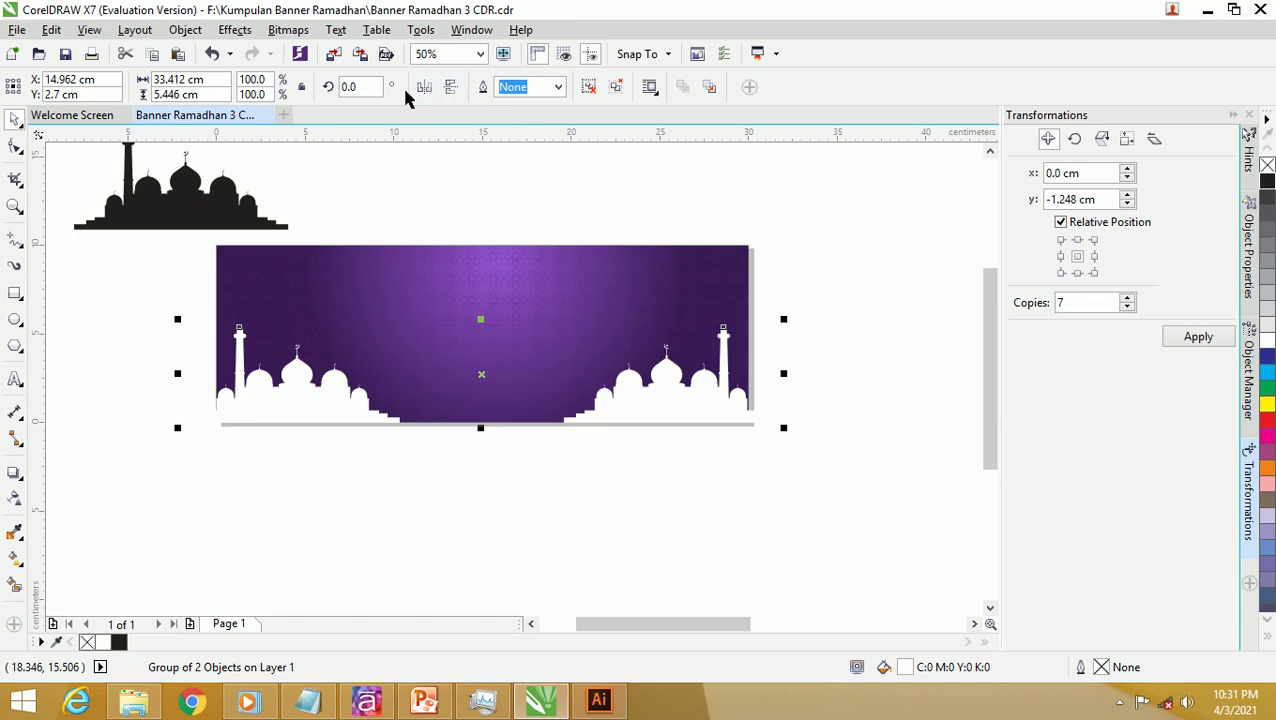
key(p)
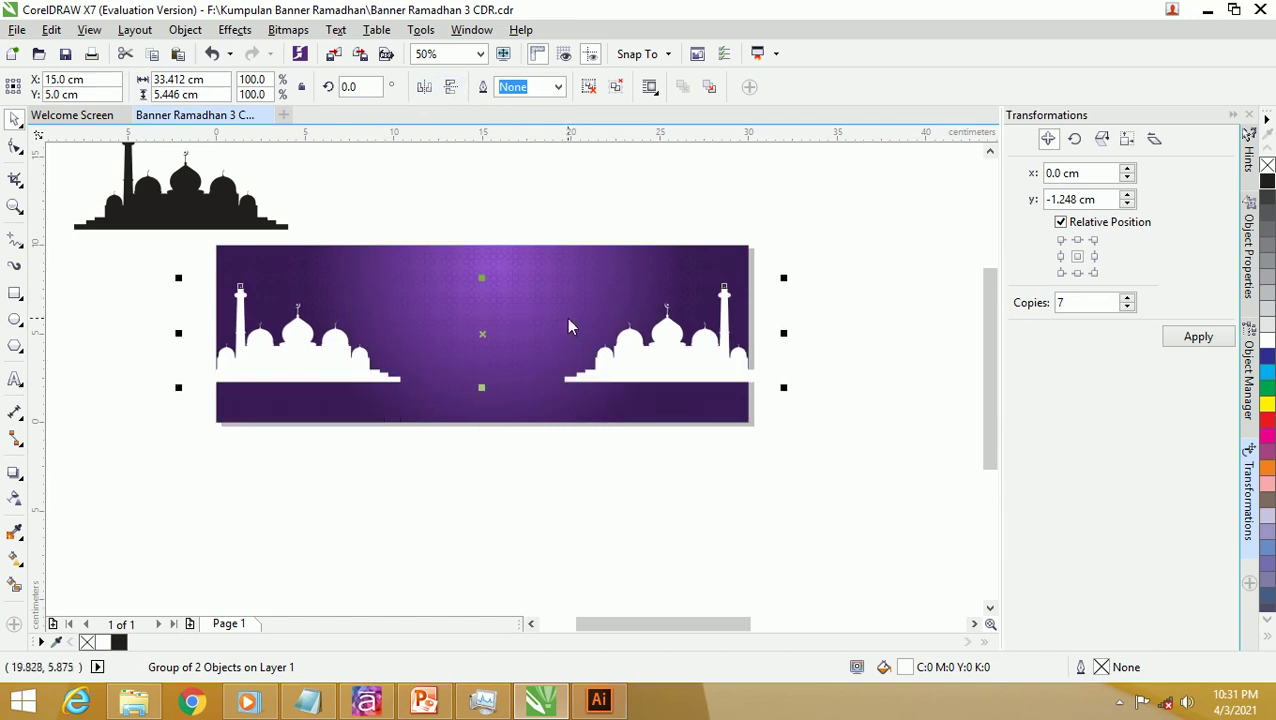
Step: Align the mosque group with the banner's bottom edge and ungroup the two mosques
shift+click(560, 250)
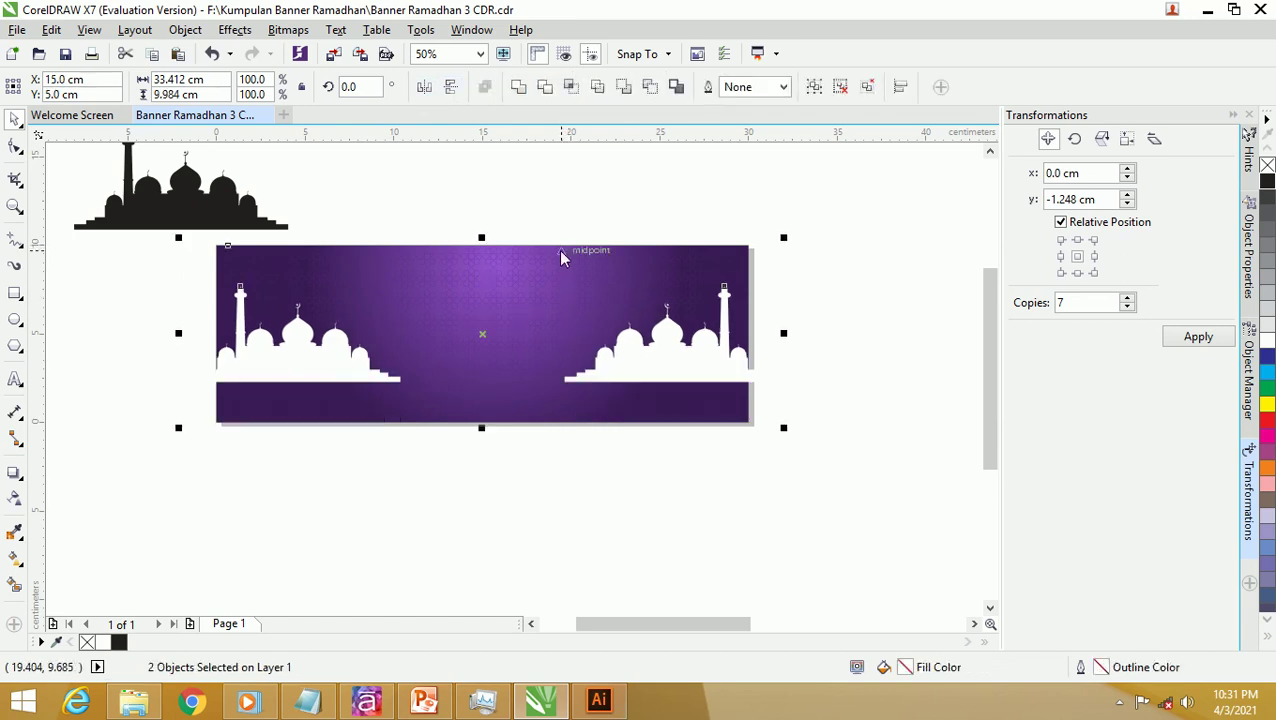
key(b)
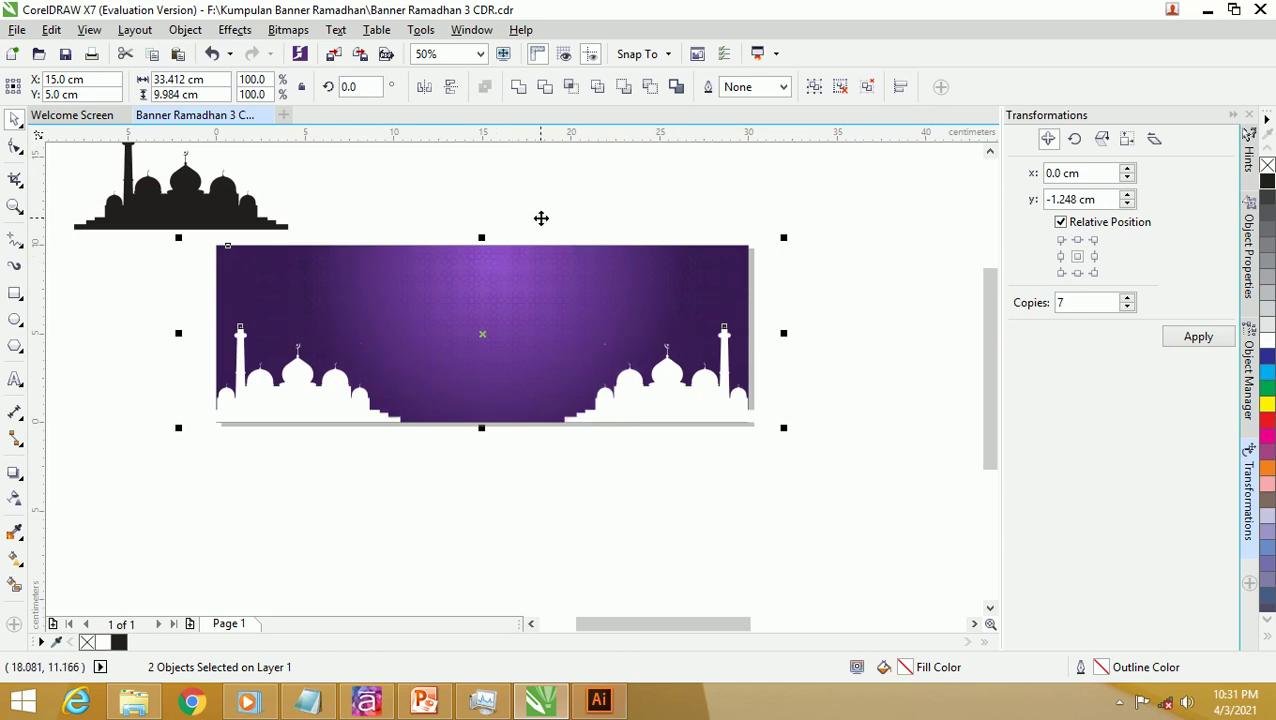
key(Escape)
click(622, 408)
right_click(622, 408)
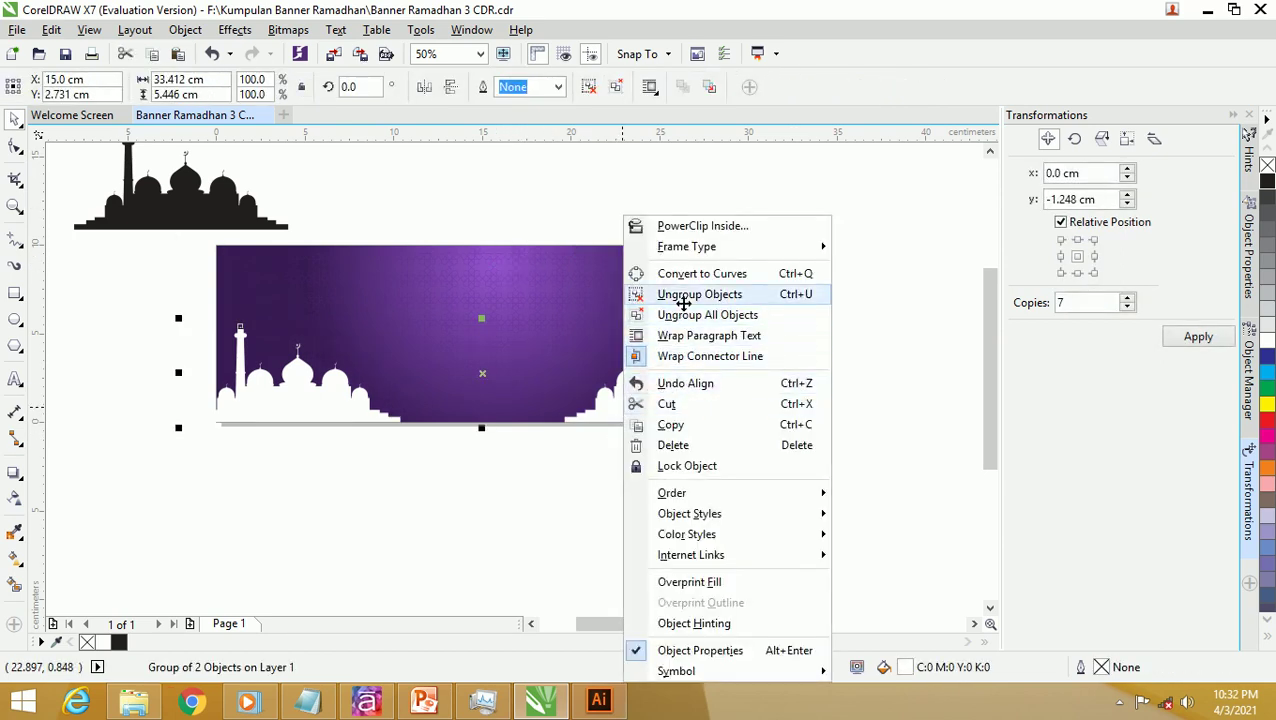
click(683, 312)
click(598, 478)
Step: Extend the inner base end of the banner's right mosque leftward until it meets the left mosque's base
double_click(570, 419)
scroll(541, 433, up, 2)
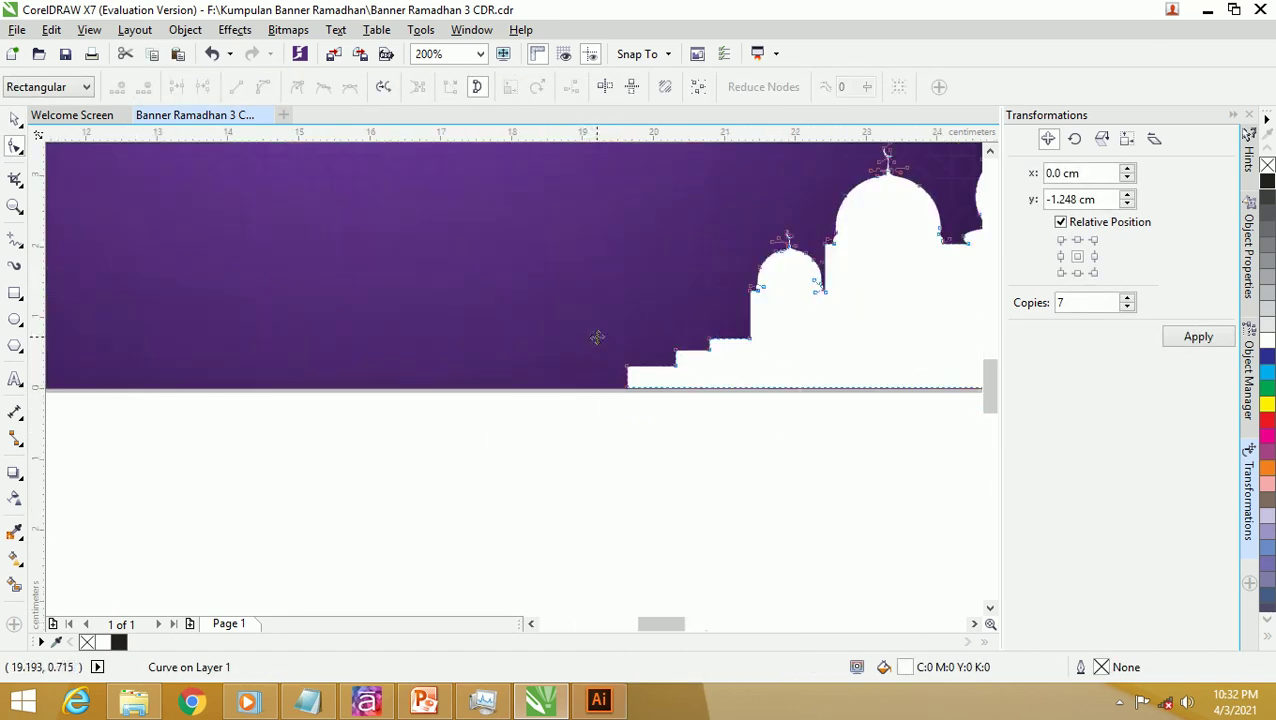
scroll(597, 337, down, 1)
drag(582, 327, 255, 352)
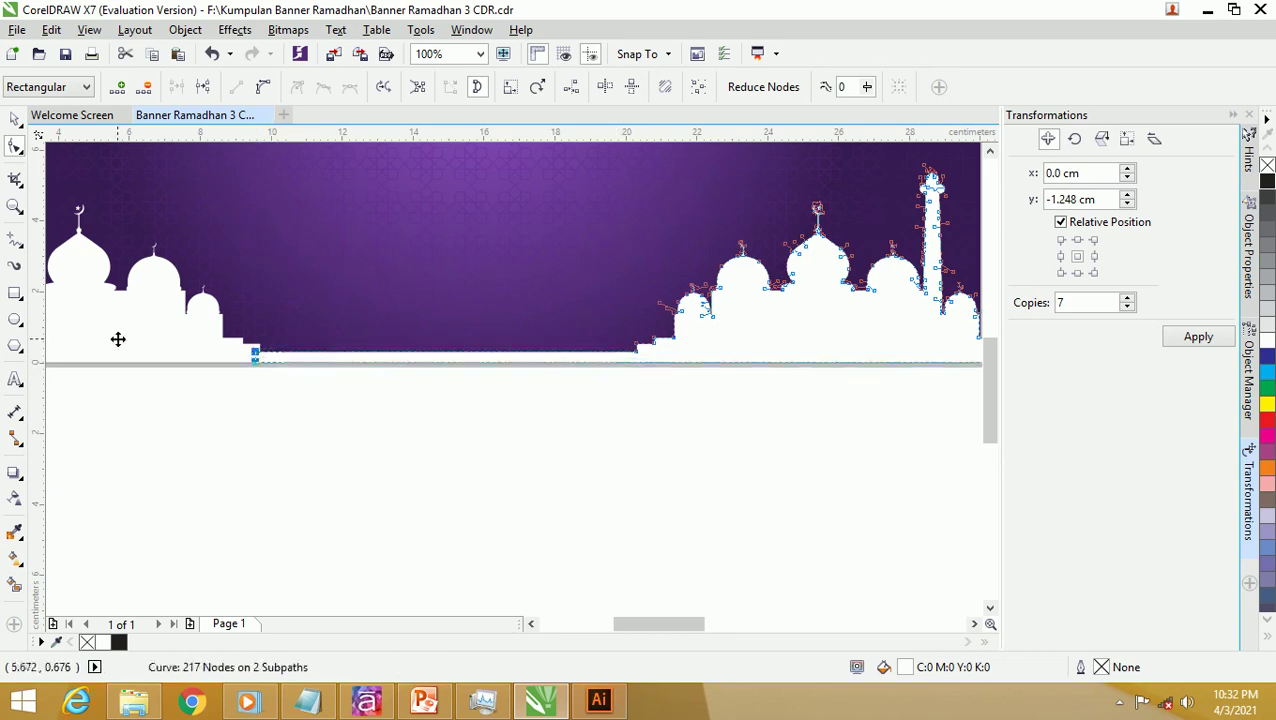
Step: Weld the two white mosques into a single silhouette
click(15, 119)
shift+click(128, 325)
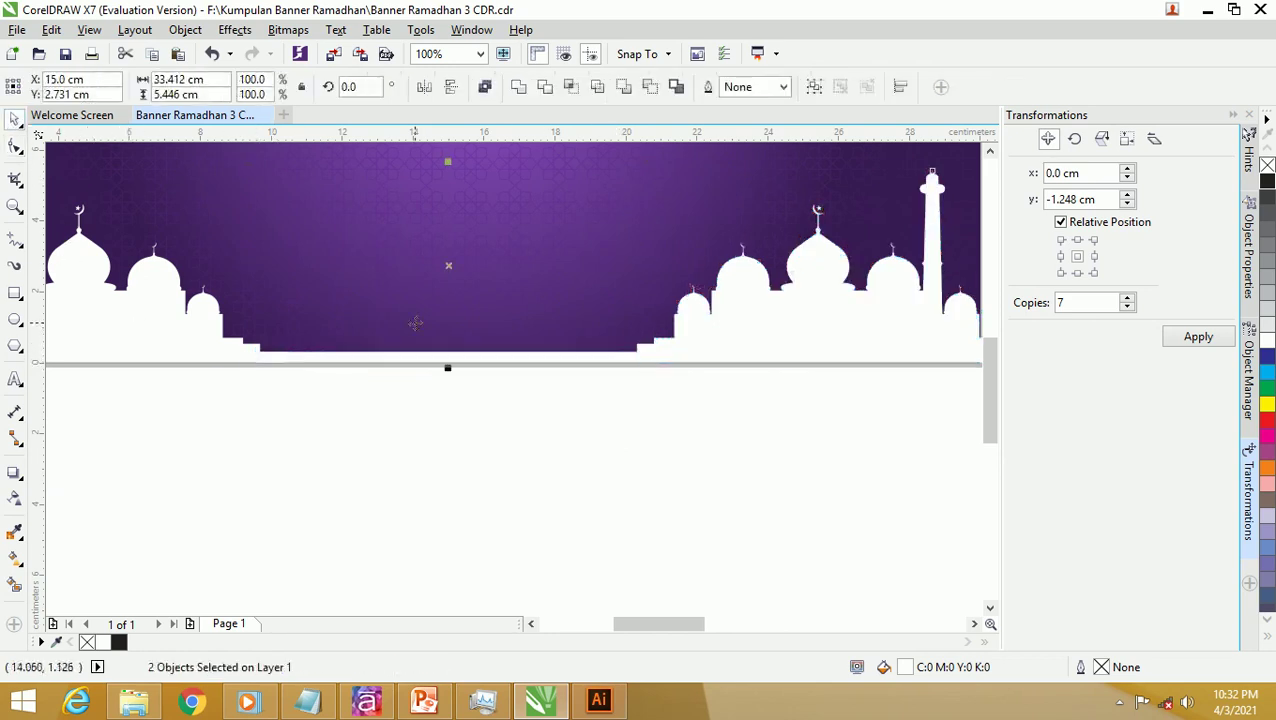
click(513, 89)
click(627, 415)
Step: Try to move the welded mosque silhouette slightly and undo the move
scroll(627, 415, down, 1)
drag(873, 449, 206, 264)
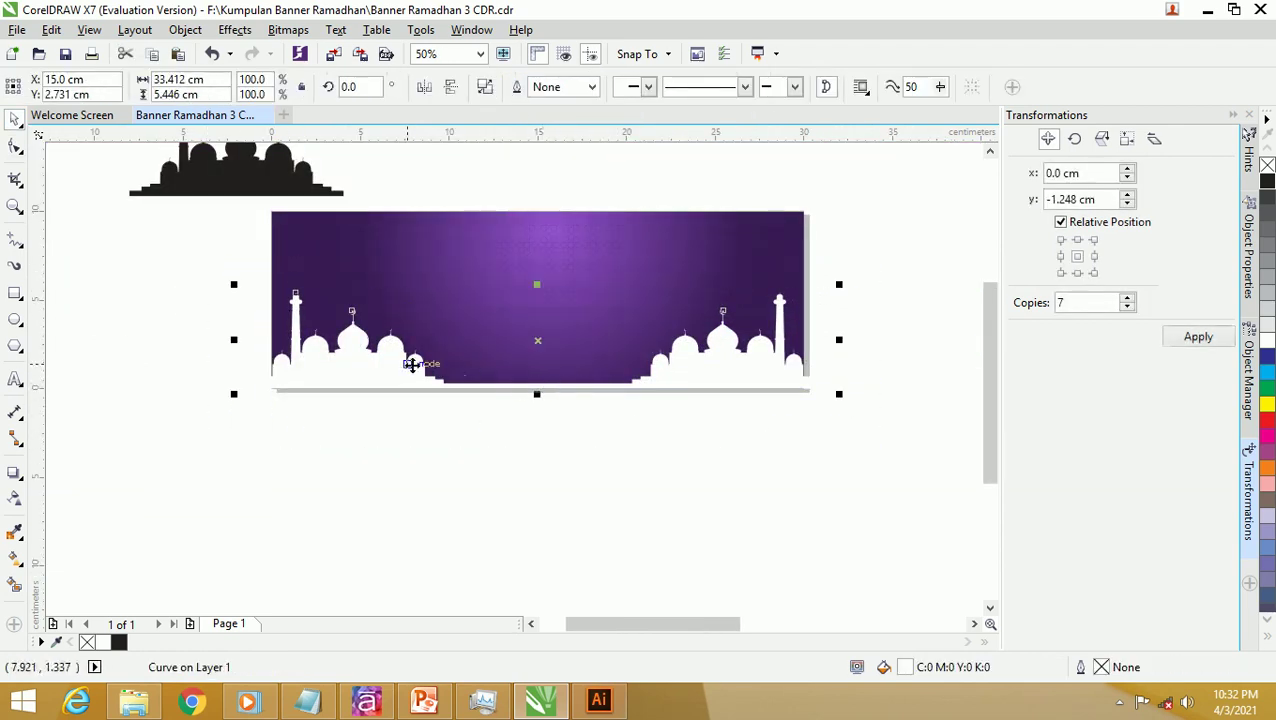
drag(390, 353, 373, 376)
key(ctrl+z)
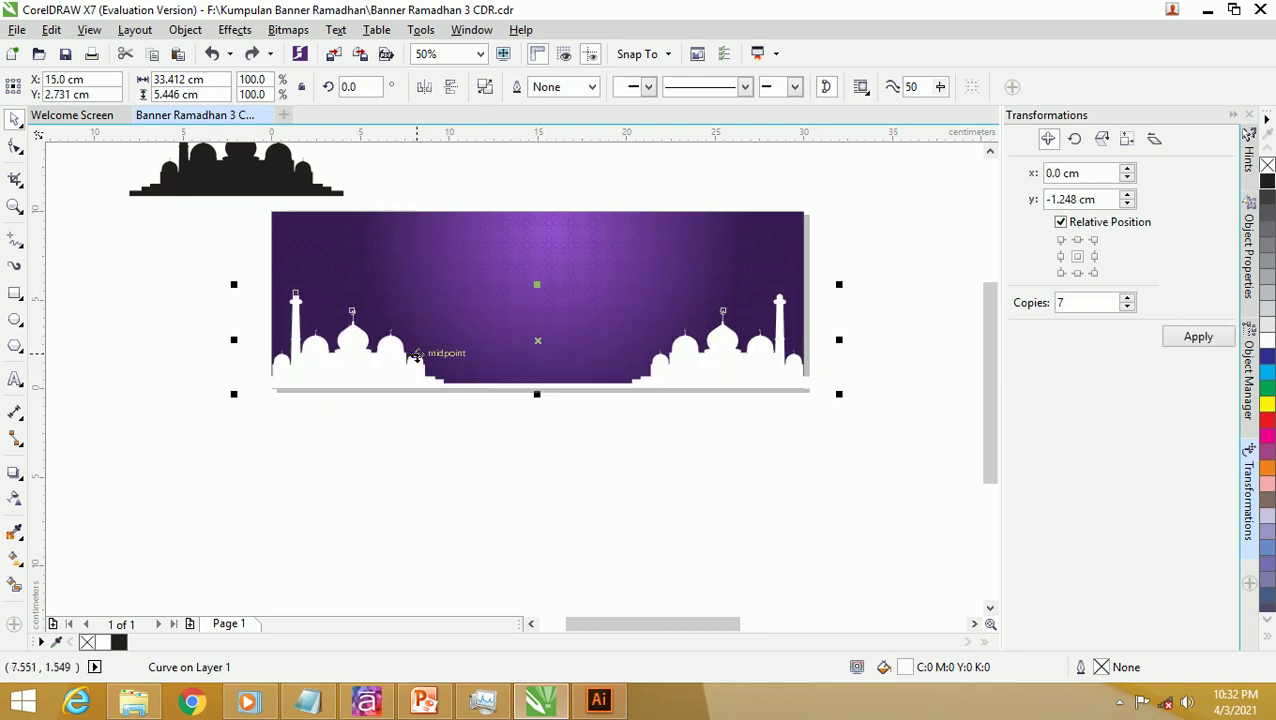
Step: Apply a one-step outside contour with a 0.2 cm offset to the welded mosque silhouette
scroll(327, 343, up, 1)
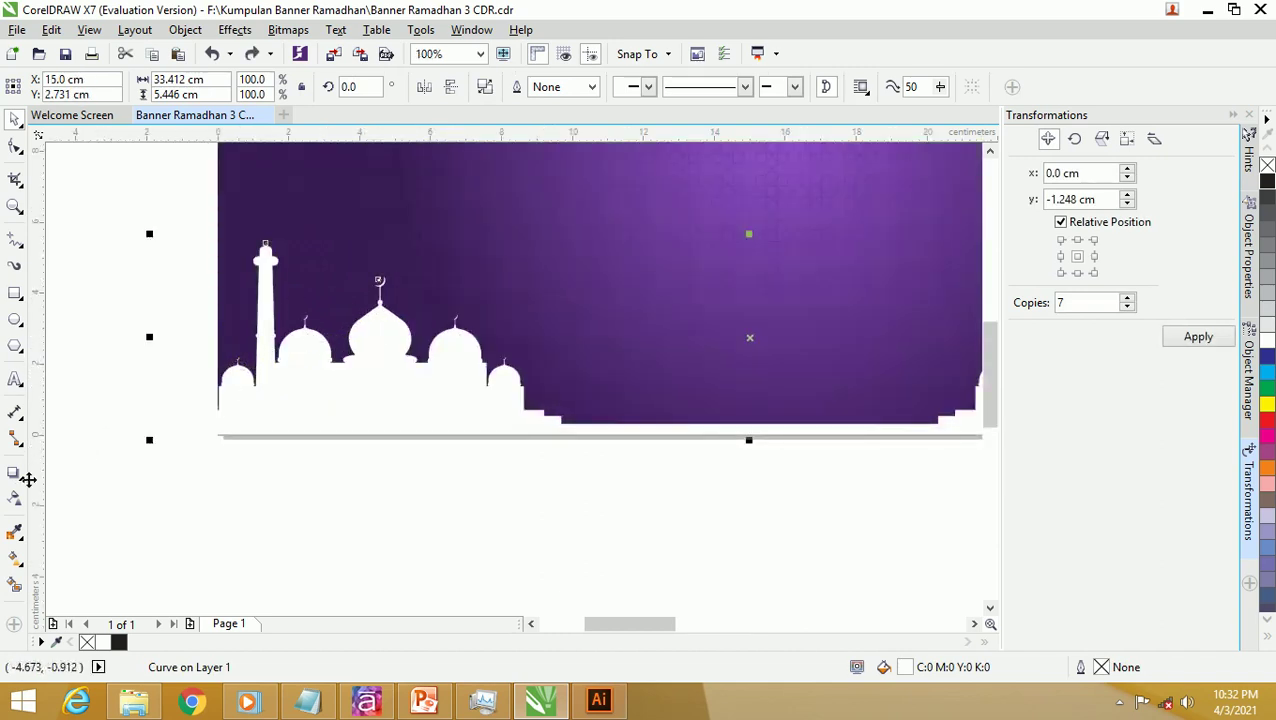
click(16, 472)
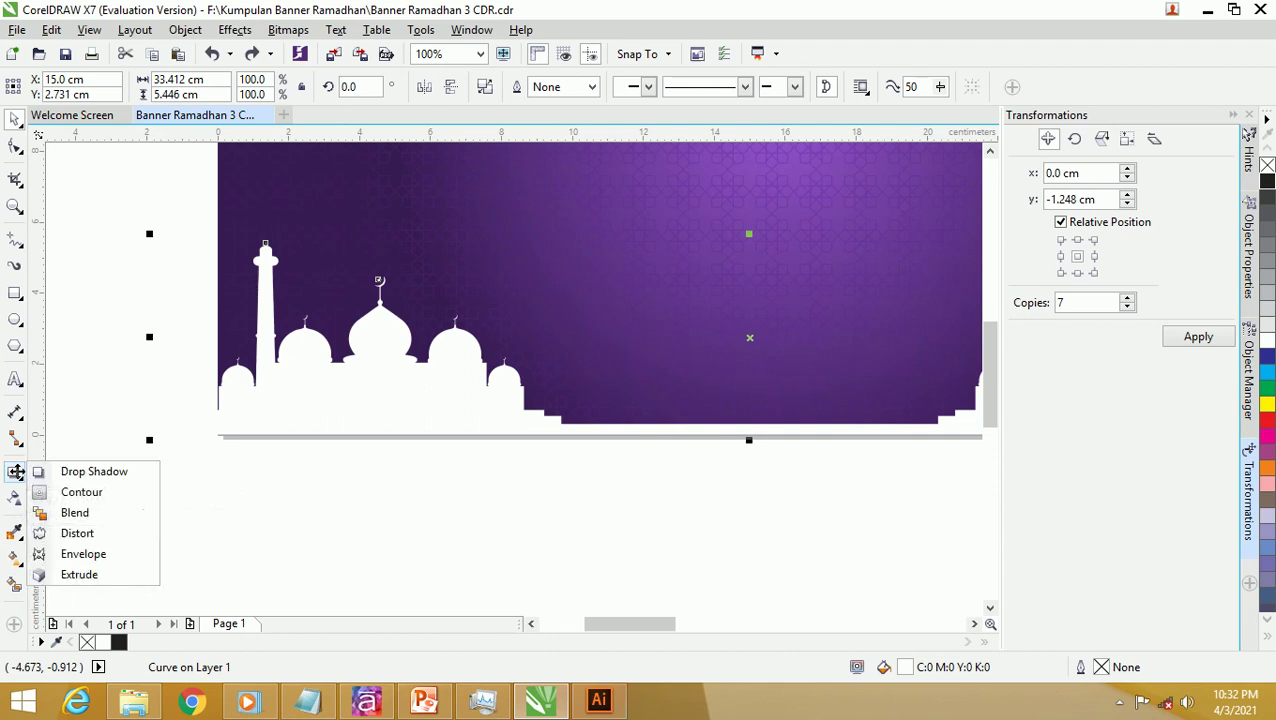
click(70, 492)
scroll(373, 284, up, 1)
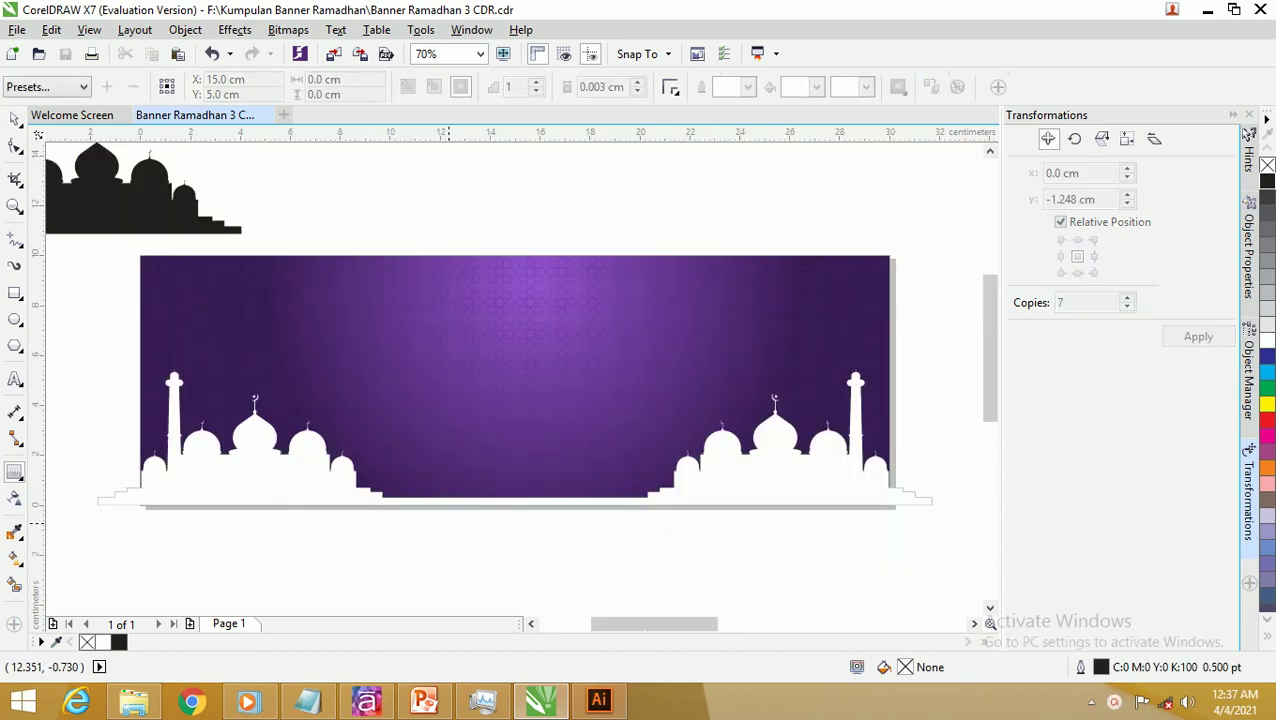
click(298, 480)
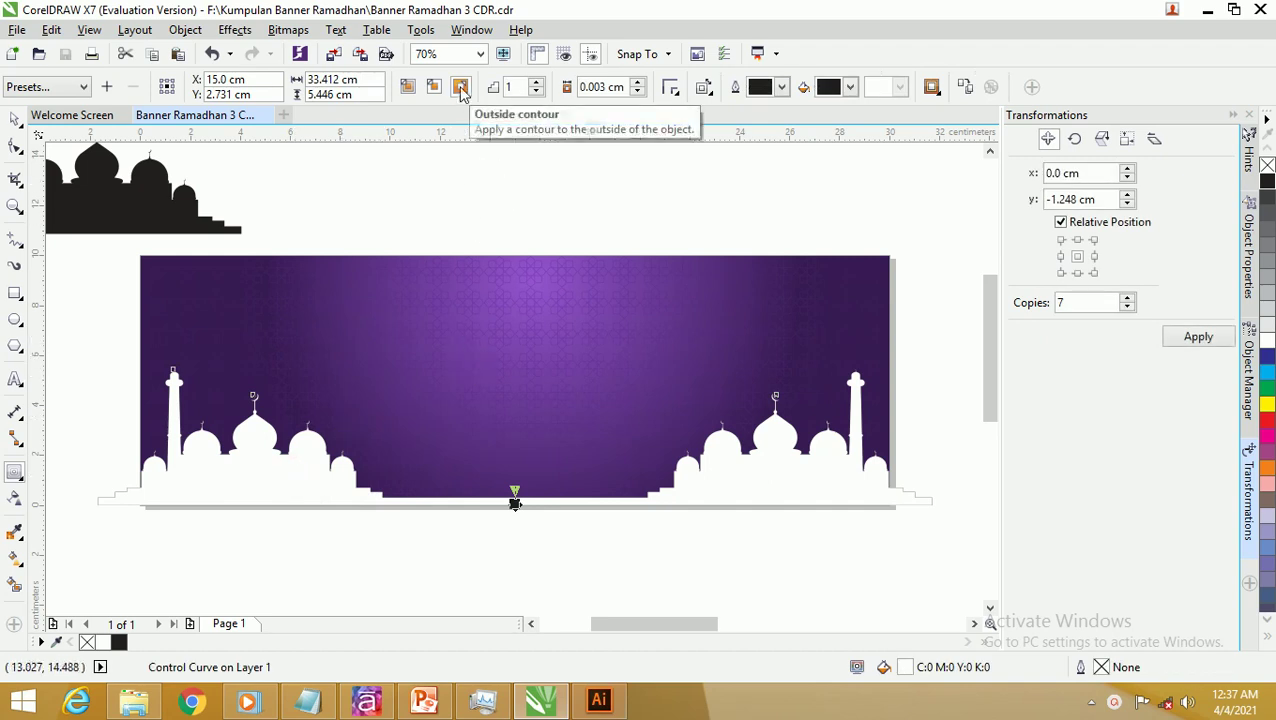
click(641, 84)
scroll(815, 432, down, 2)
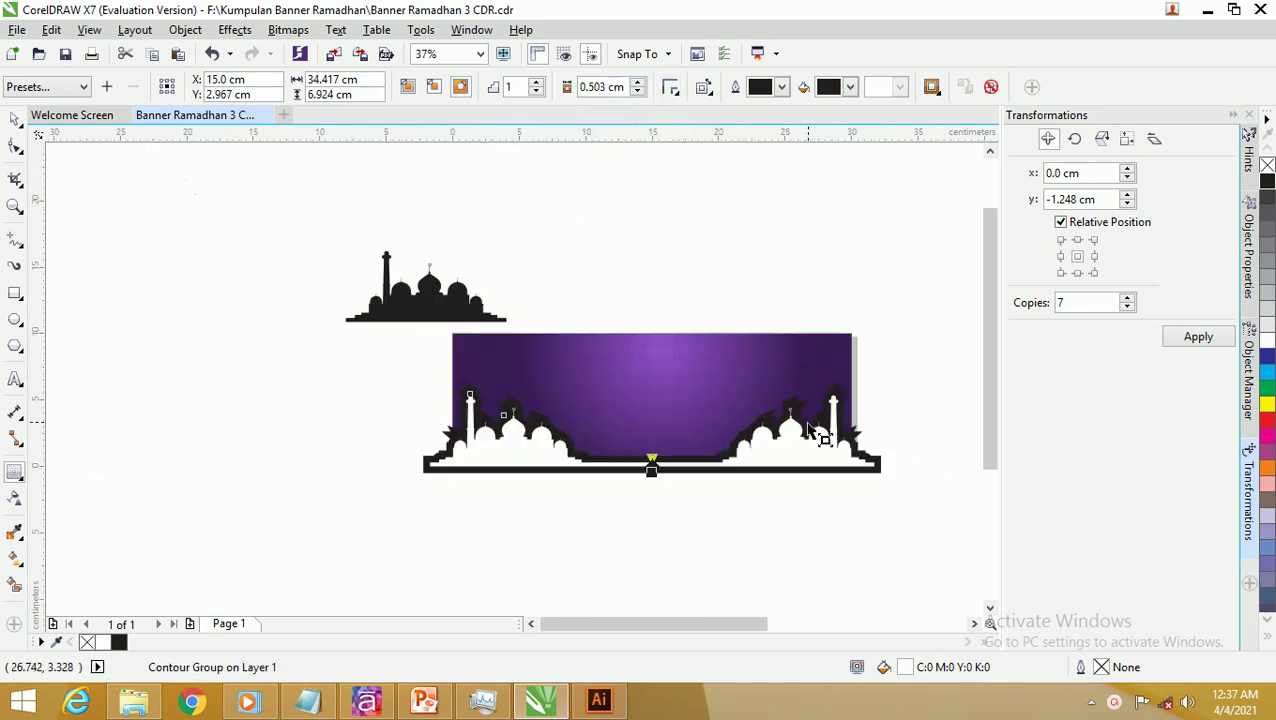
scroll(815, 432, up, 3)
scroll(800, 393, down, 1)
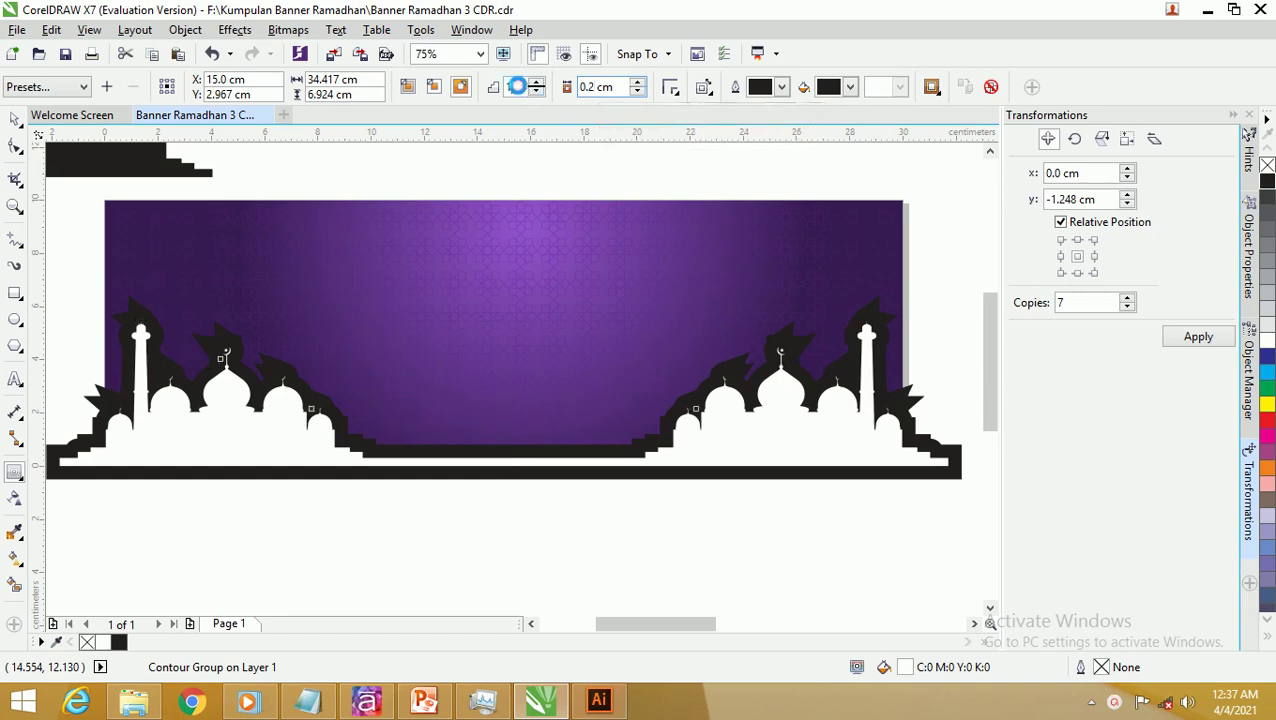
click(512, 87)
Step: Give the mosque contour round corners and set its offset to 0.15 cm
scroll(834, 286, up, 6)
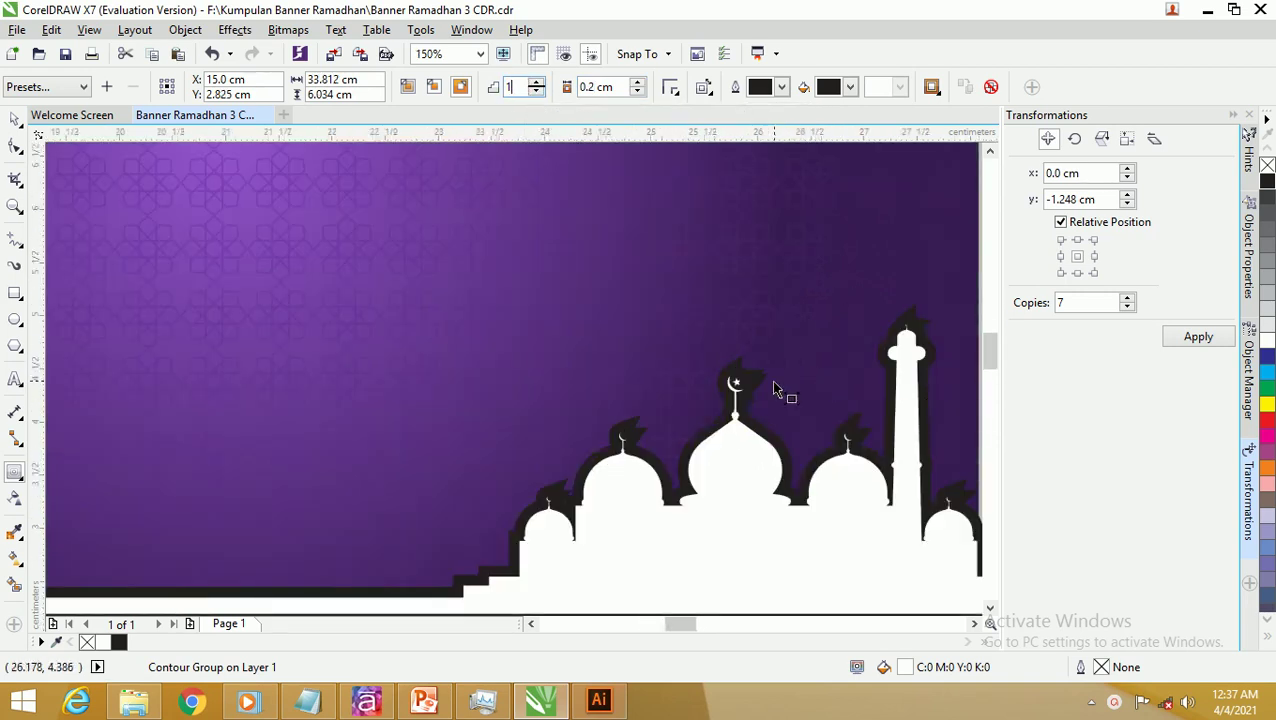
scroll(668, 322, down, 2)
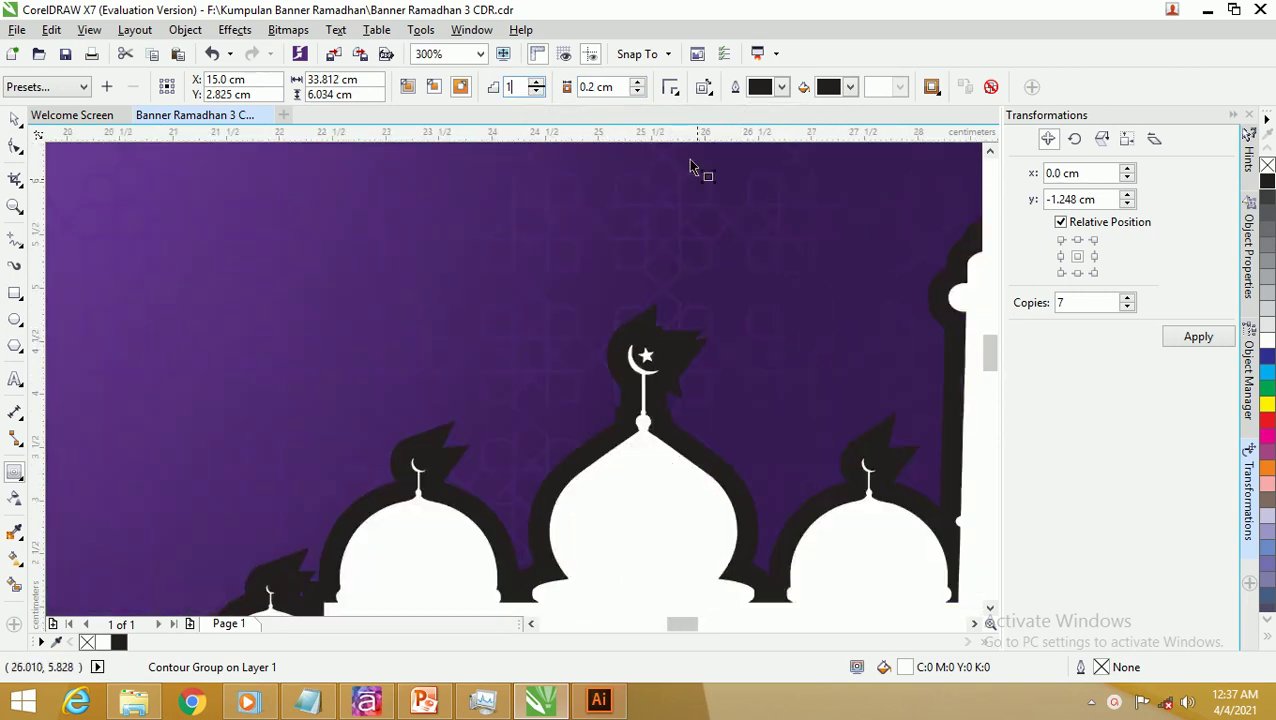
click(670, 90)
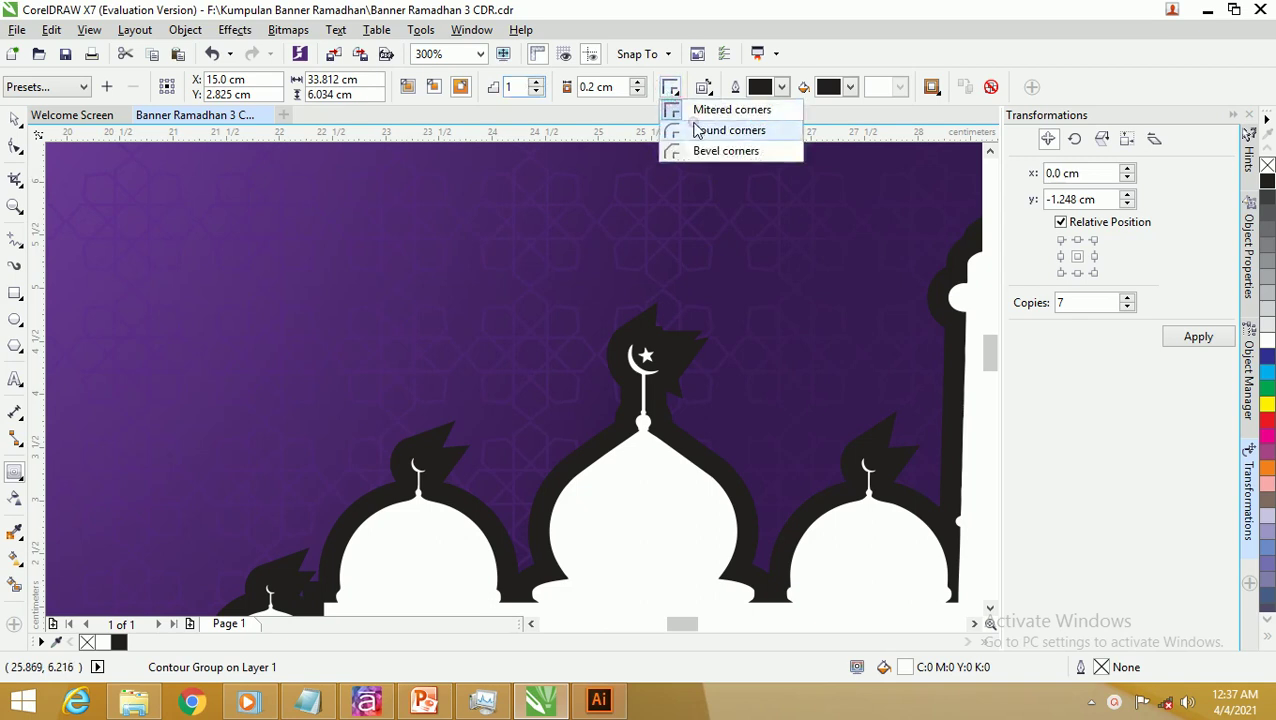
click(697, 131)
scroll(643, 356, up, 2)
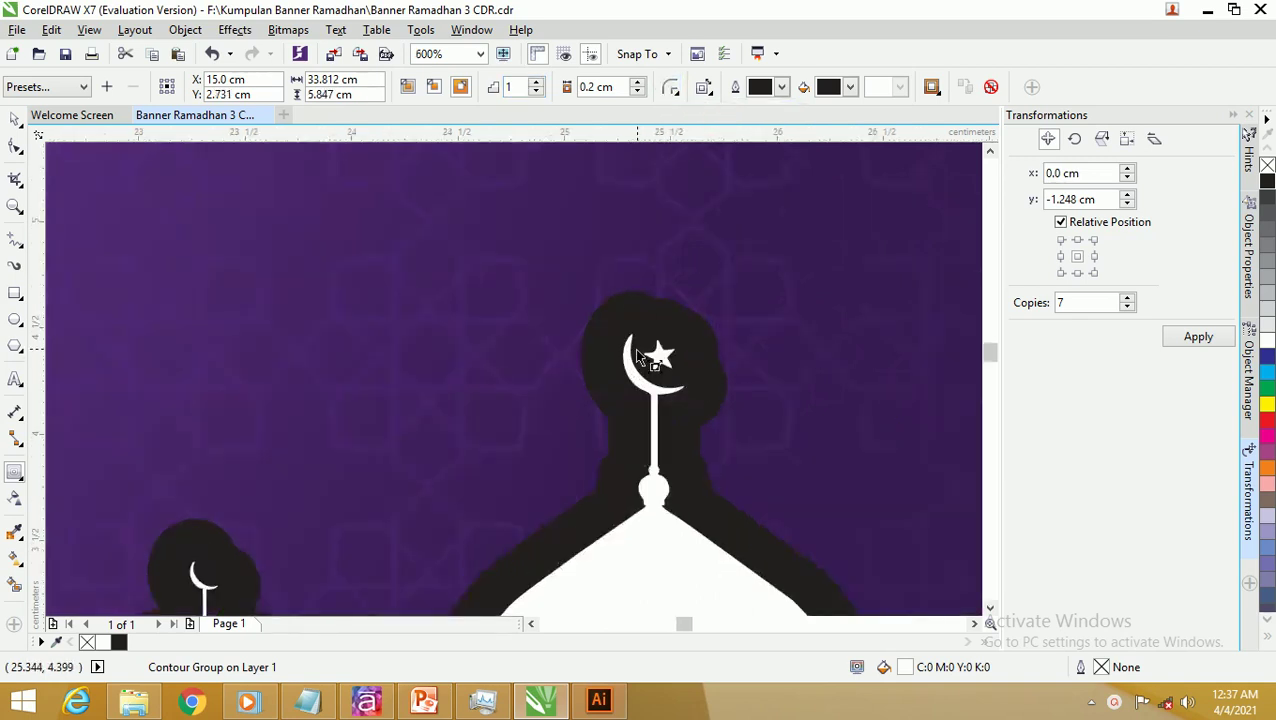
click(590, 87)
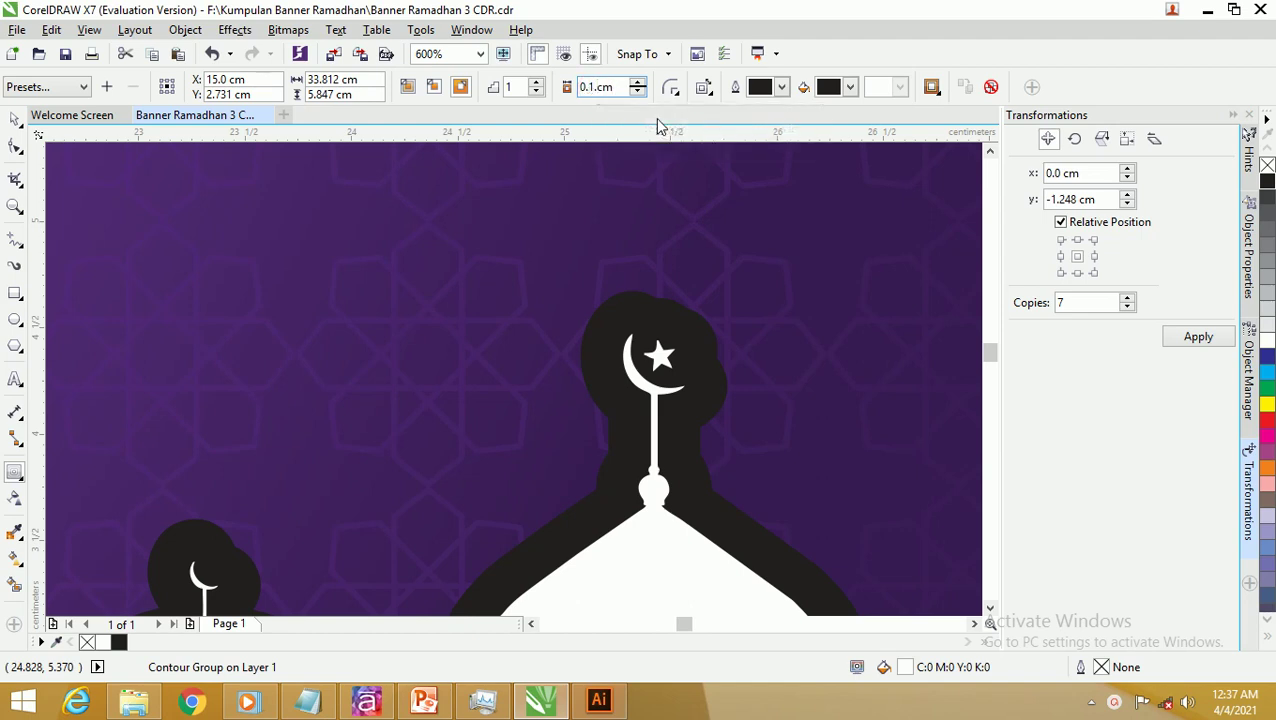
text(5)
key(Return)
Step: Break the mosque contour group apart into a white silhouette and a separate black outline shape
scroll(641, 285, down, 4)
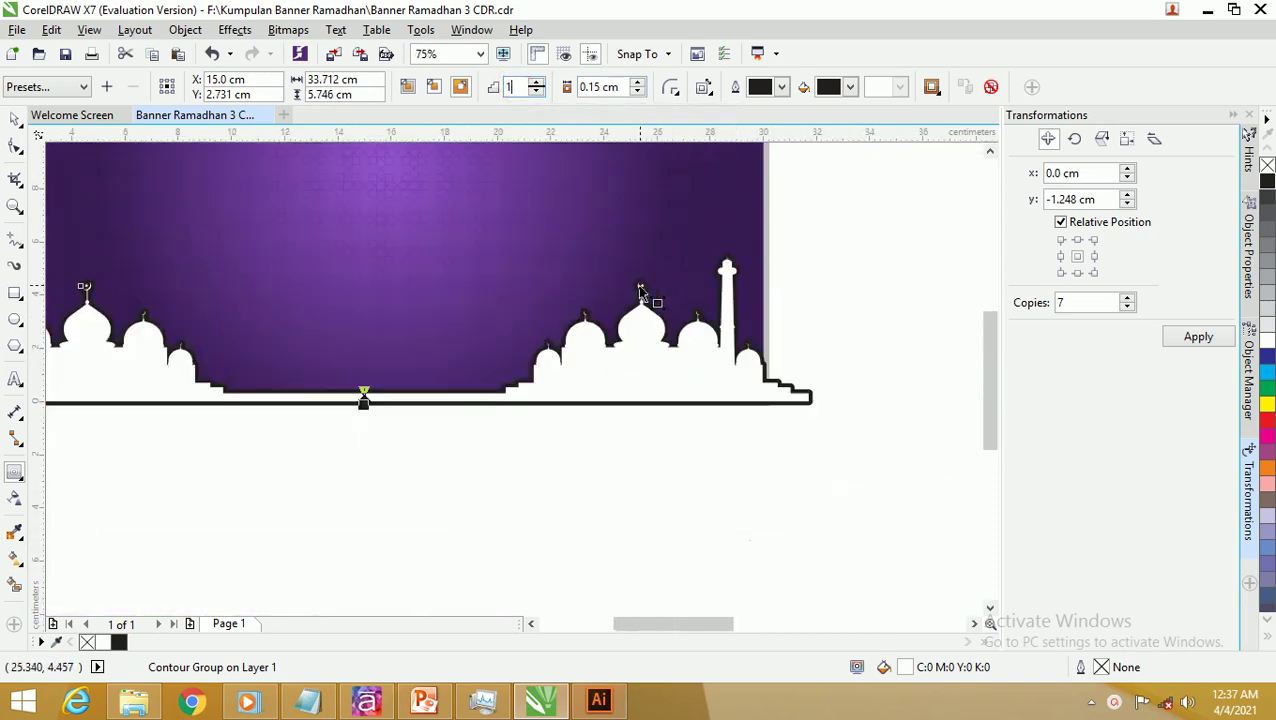
scroll(530, 316, up, 1)
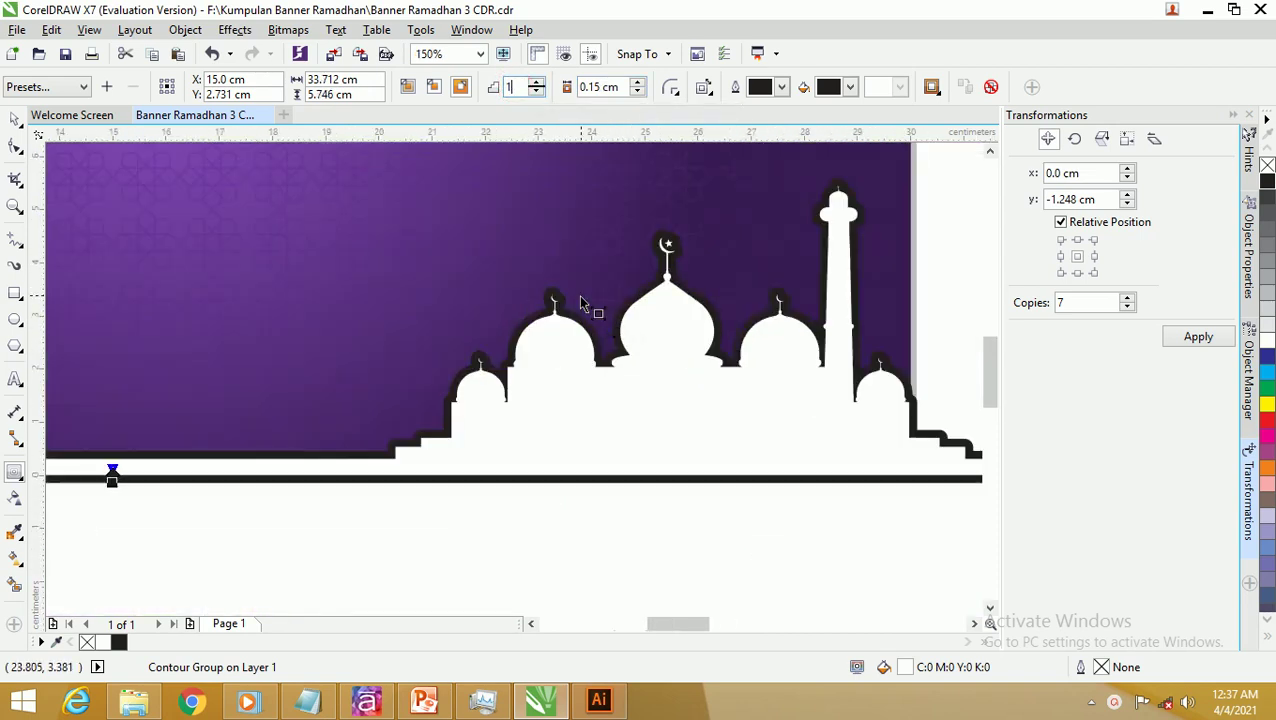
scroll(580, 325, down, 1)
right_click(580, 330)
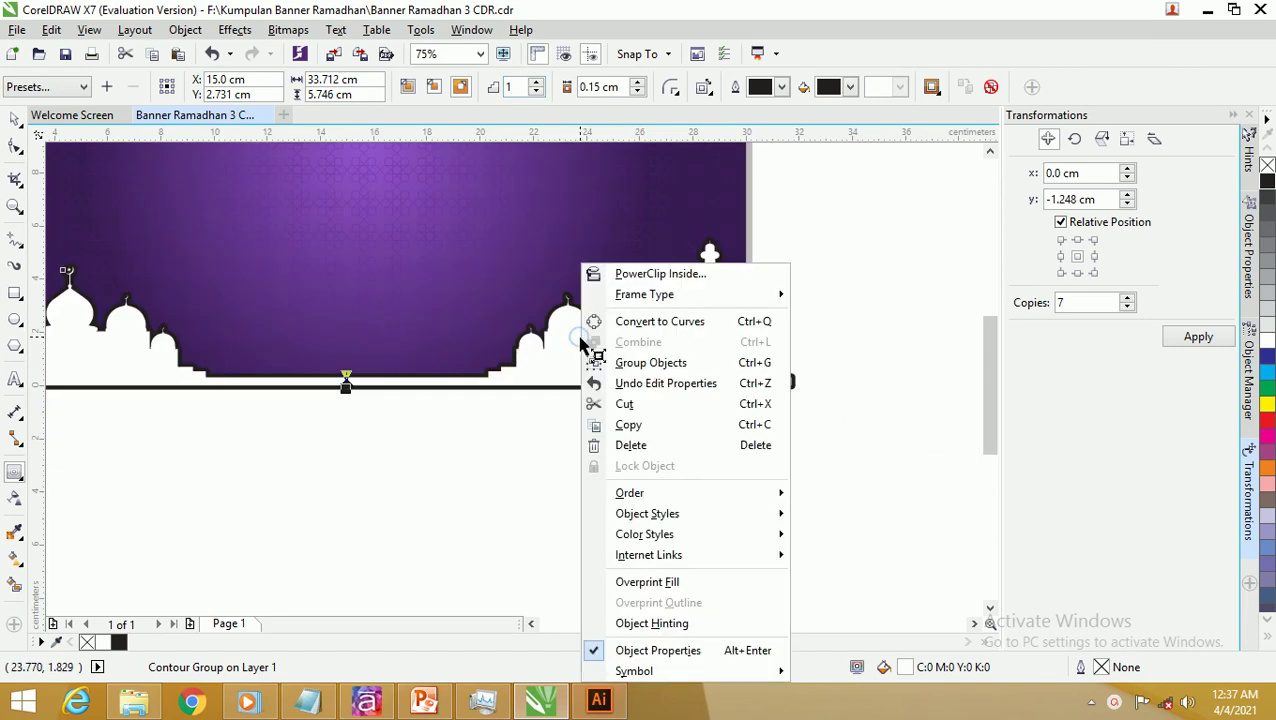
click(555, 338)
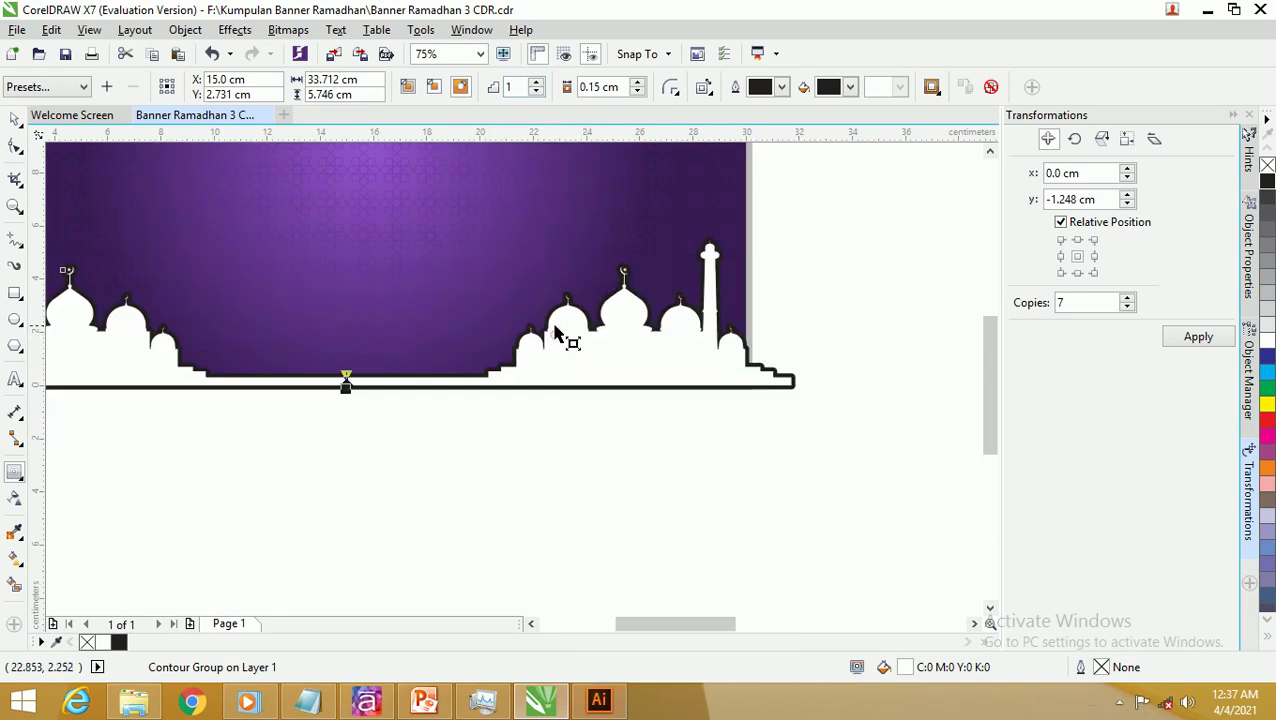
scroll(575, 318, up, 2)
right_click(578, 313)
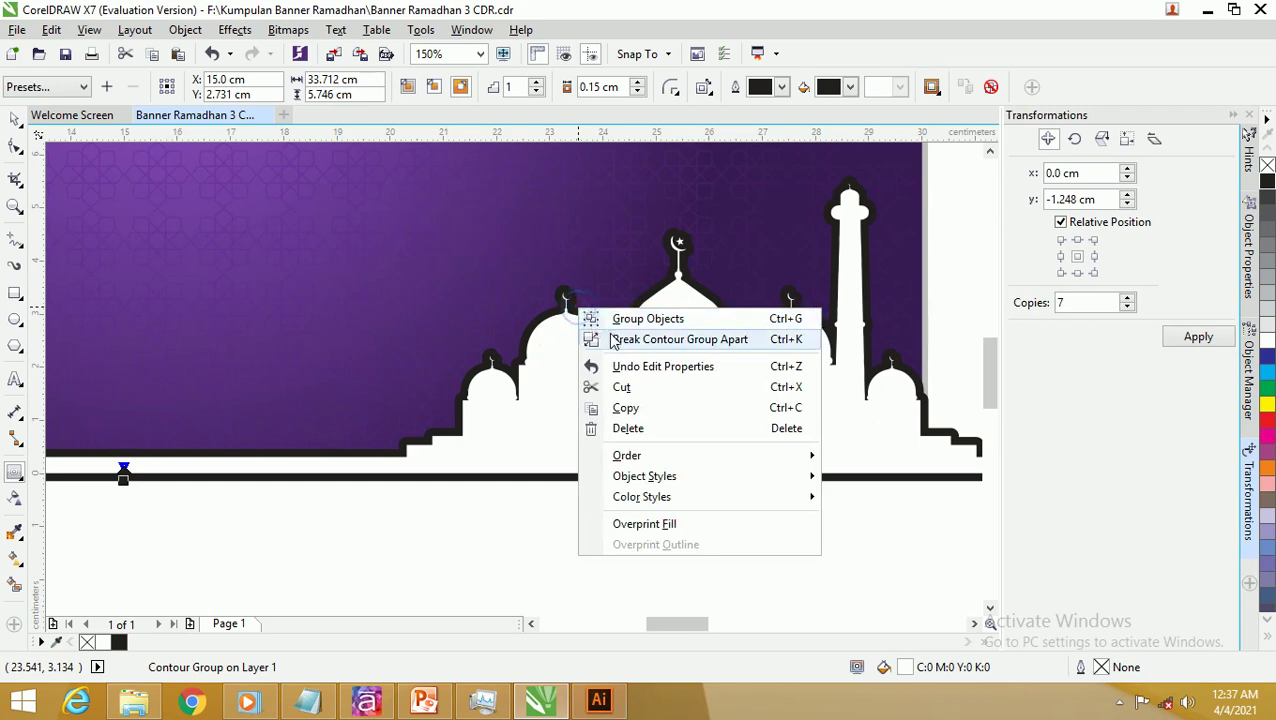
click(660, 339)
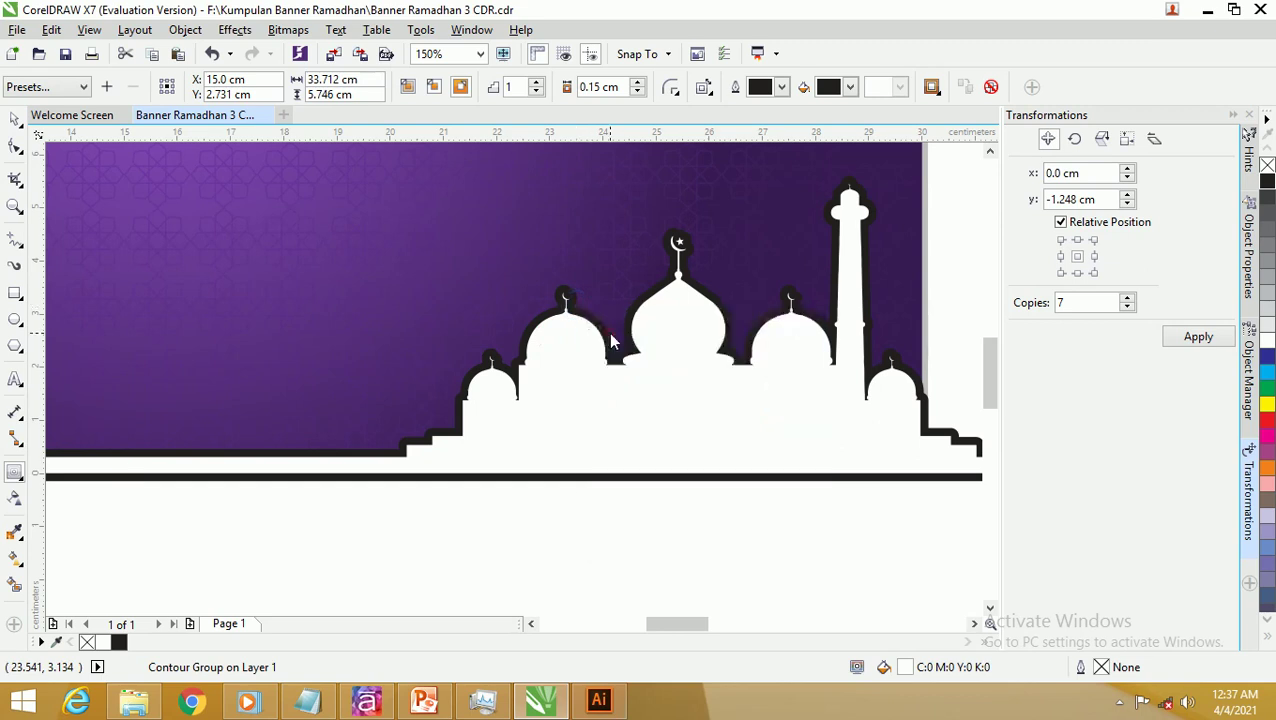
click(14, 123)
click(690, 545)
Step: Try to move the white mosque silhouette down, apart from the black outline shape
scroll(711, 498, down, 4)
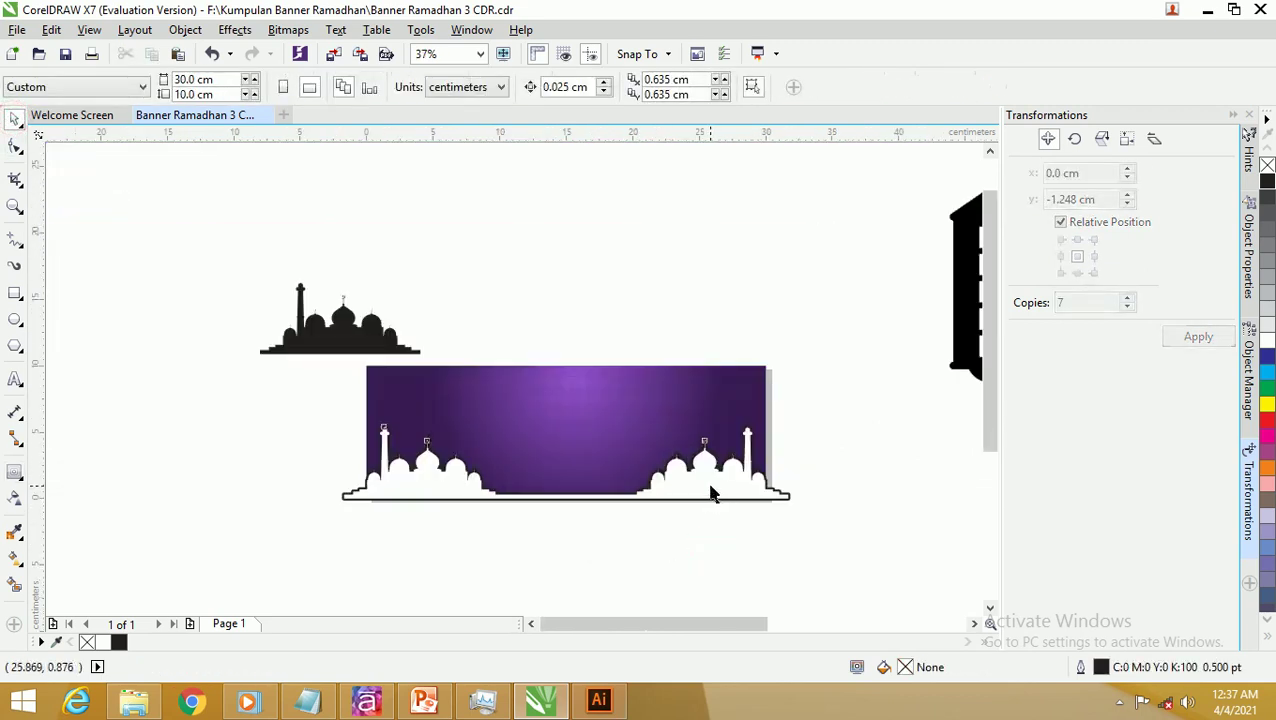
click(711, 493)
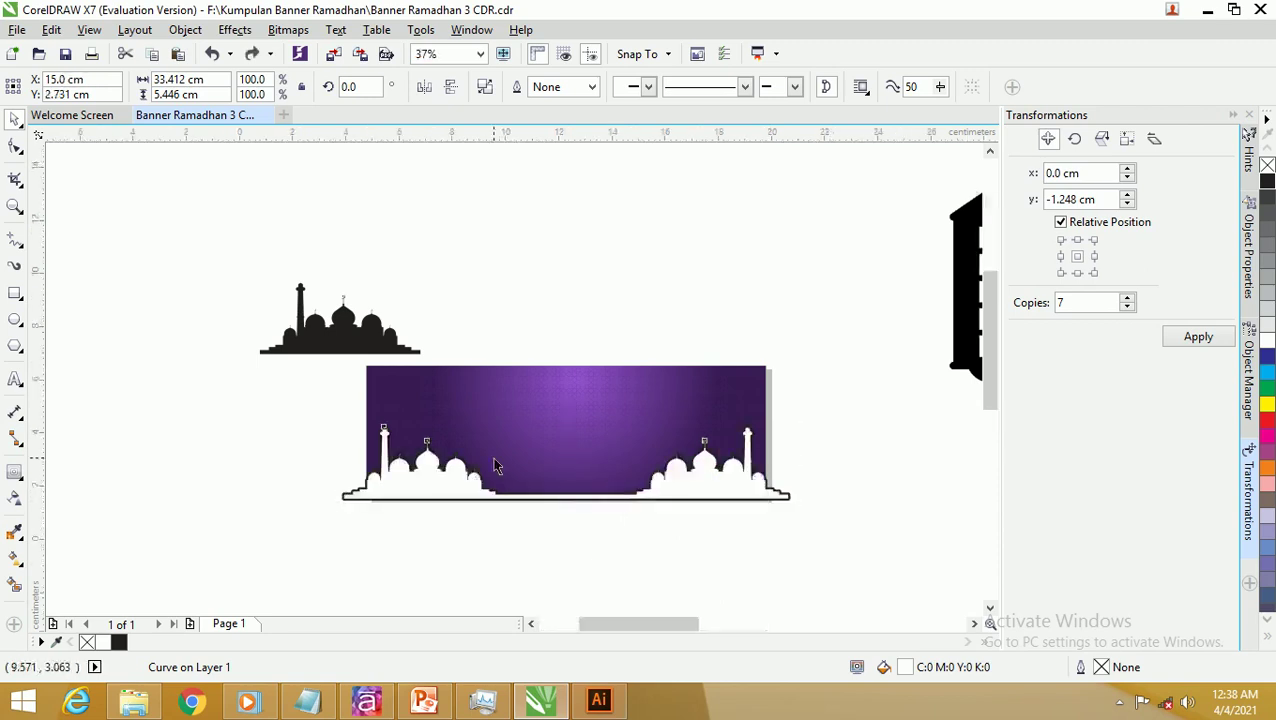
scroll(495, 465, up, 2)
scroll(513, 456, down, 2)
drag(736, 478, 737, 497)
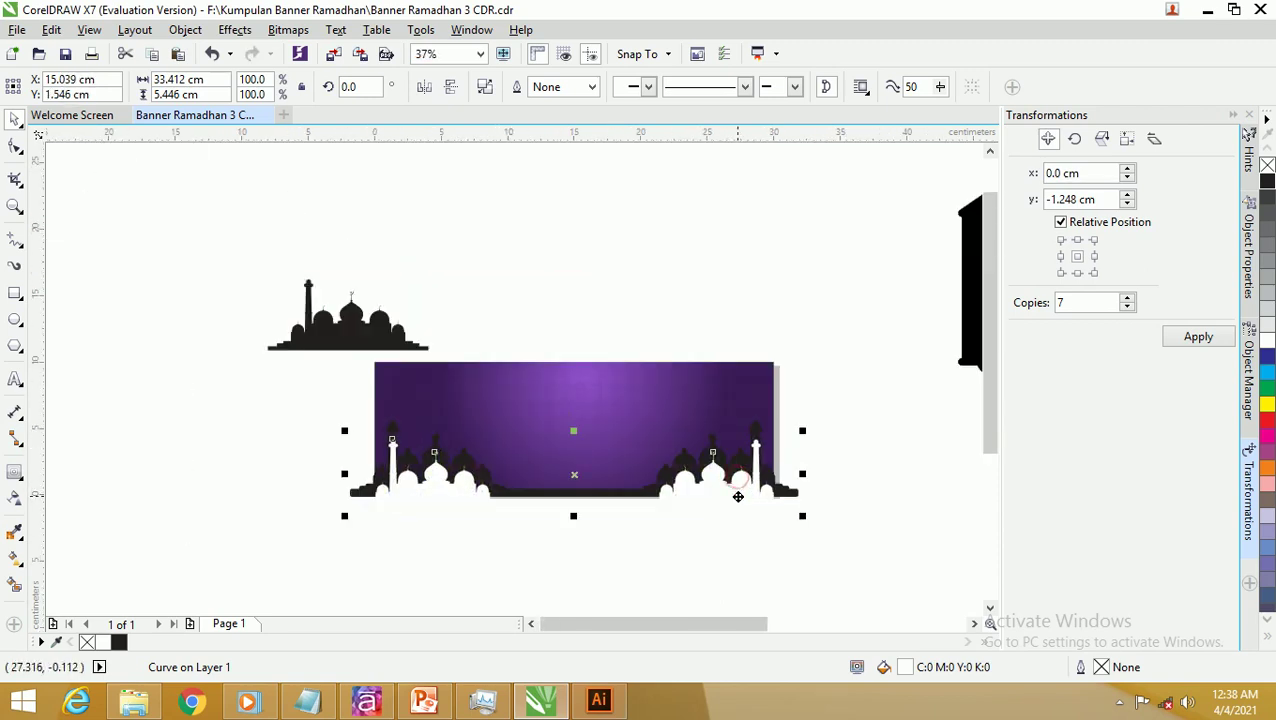
click(686, 551)
Step: Apply a black-to-white linear fountain fill to the black outline shape, running from the left mosque to just above the banner's upper-right part
scroll(640, 452, up, 4)
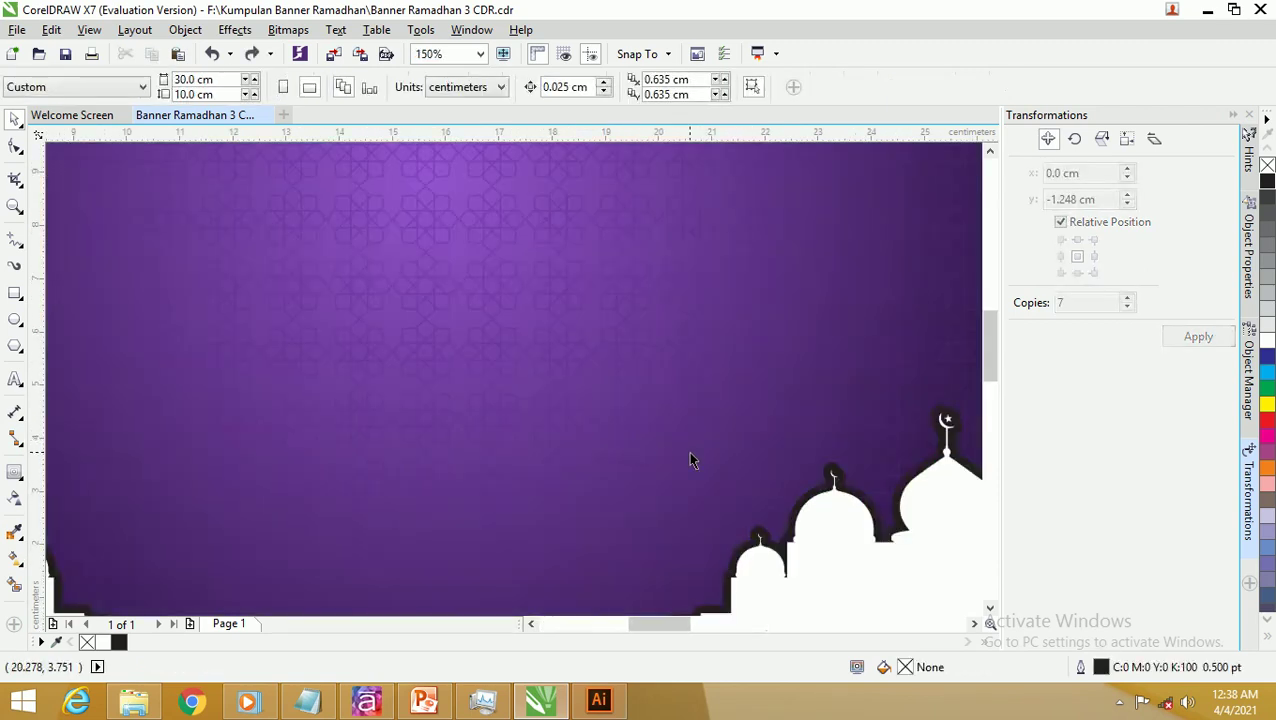
drag(838, 469, 826, 452)
scroll(682, 413, down, 2)
scroll(682, 413, down, 2)
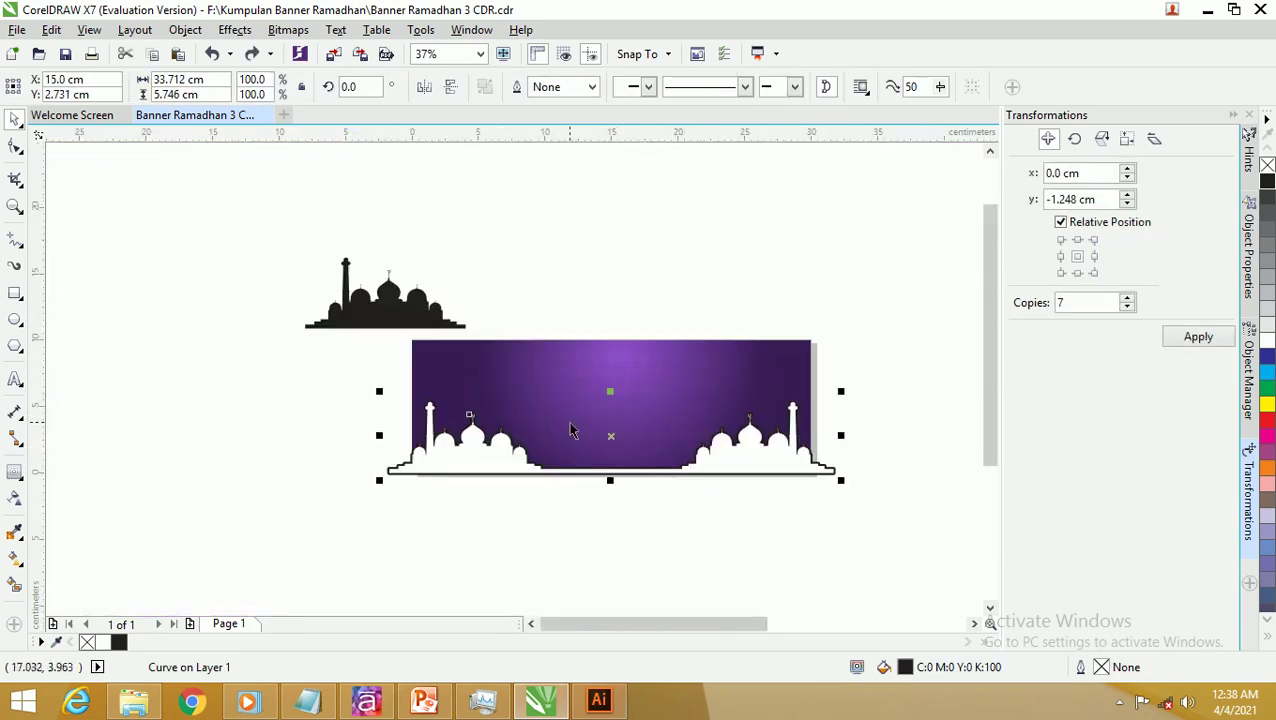
scroll(507, 421, up, 2)
mouse_move(675, 623)
mouse_down()
mouse_move(712, 622)
mouse_move(697, 622)
mouse_up()
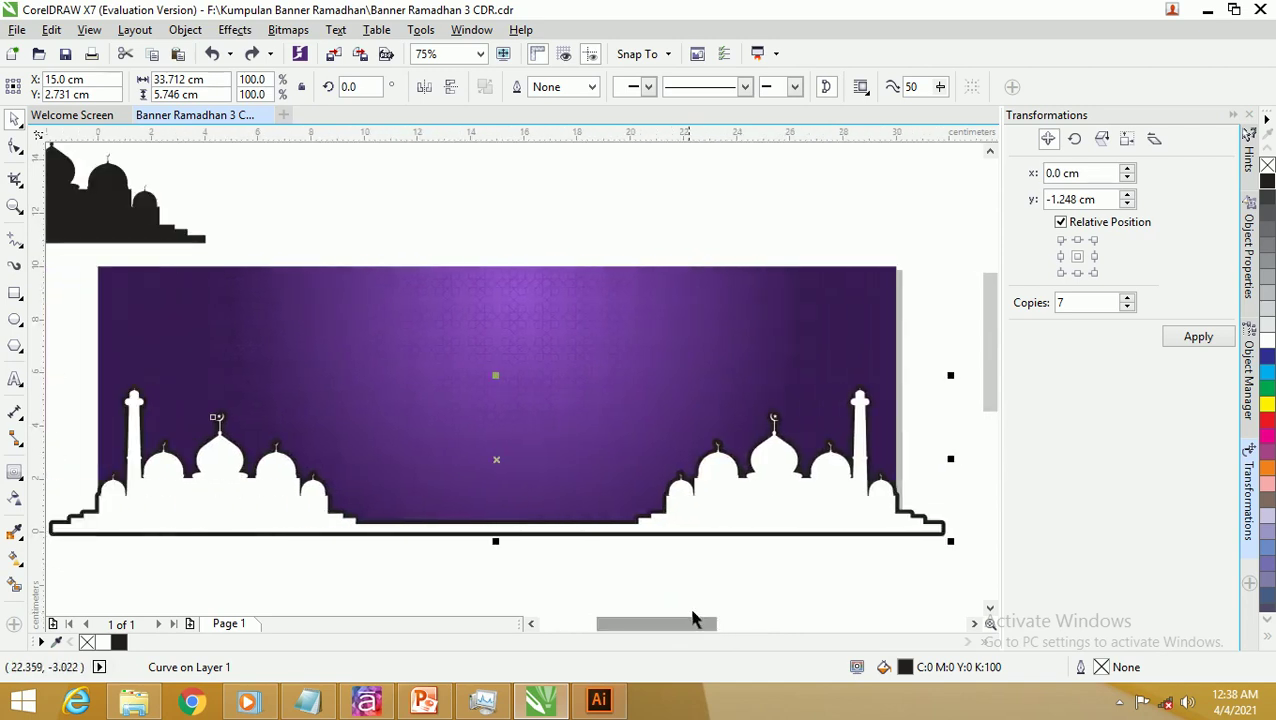
click(15, 561)
drag(228, 484, 729, 256)
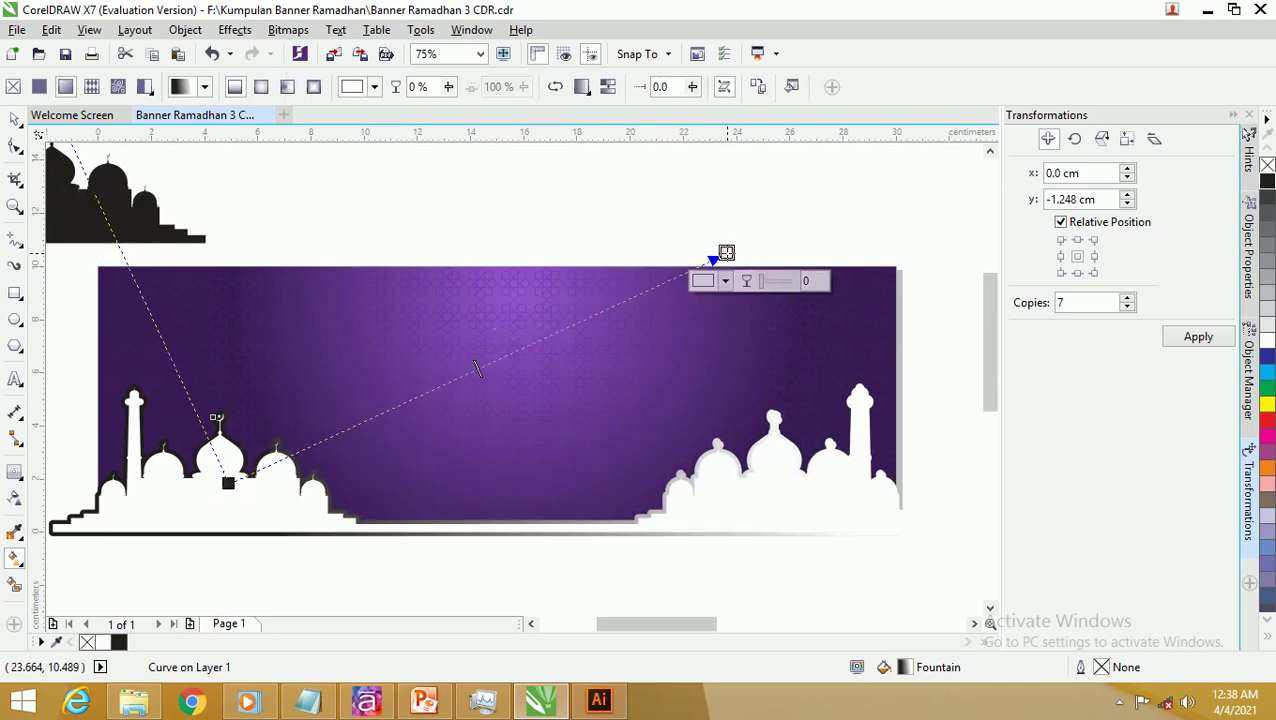
Step: Set the fountain fill's end colour to golden yellow #FFBF00 and select its black start node
click(725, 280)
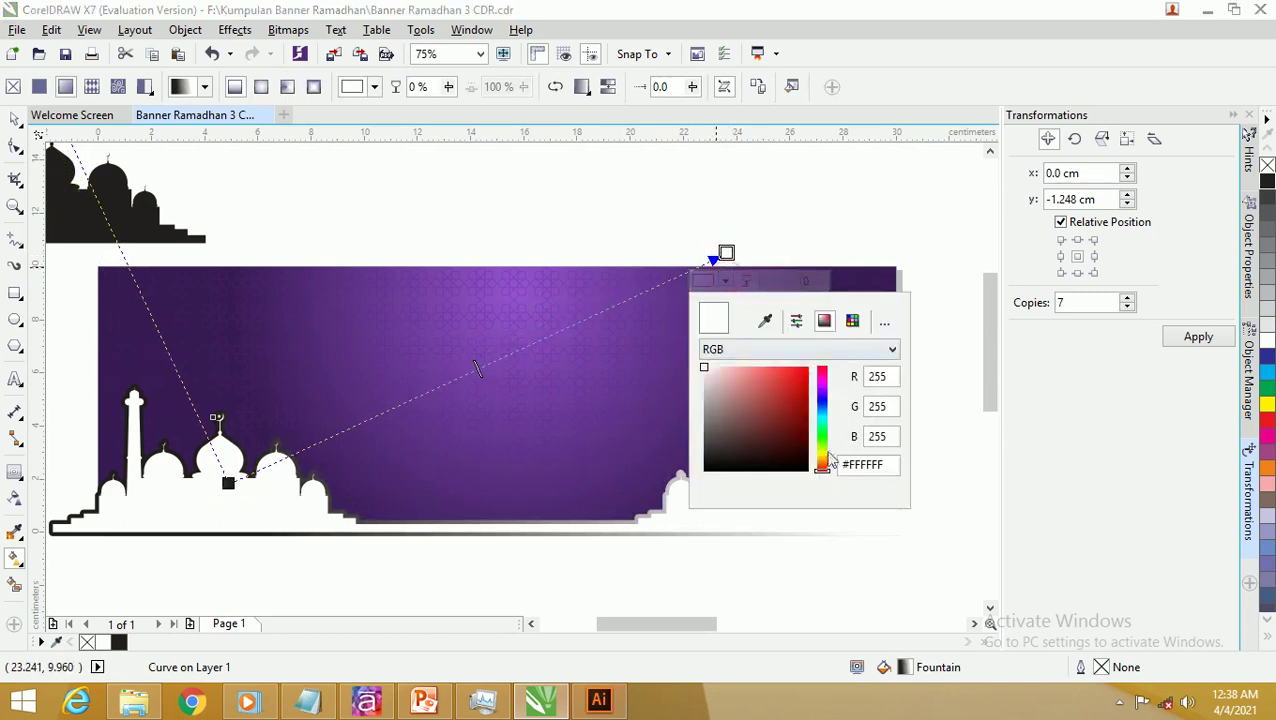
drag(828, 474, 822, 460)
click(801, 379)
drag(801, 379, 824, 362)
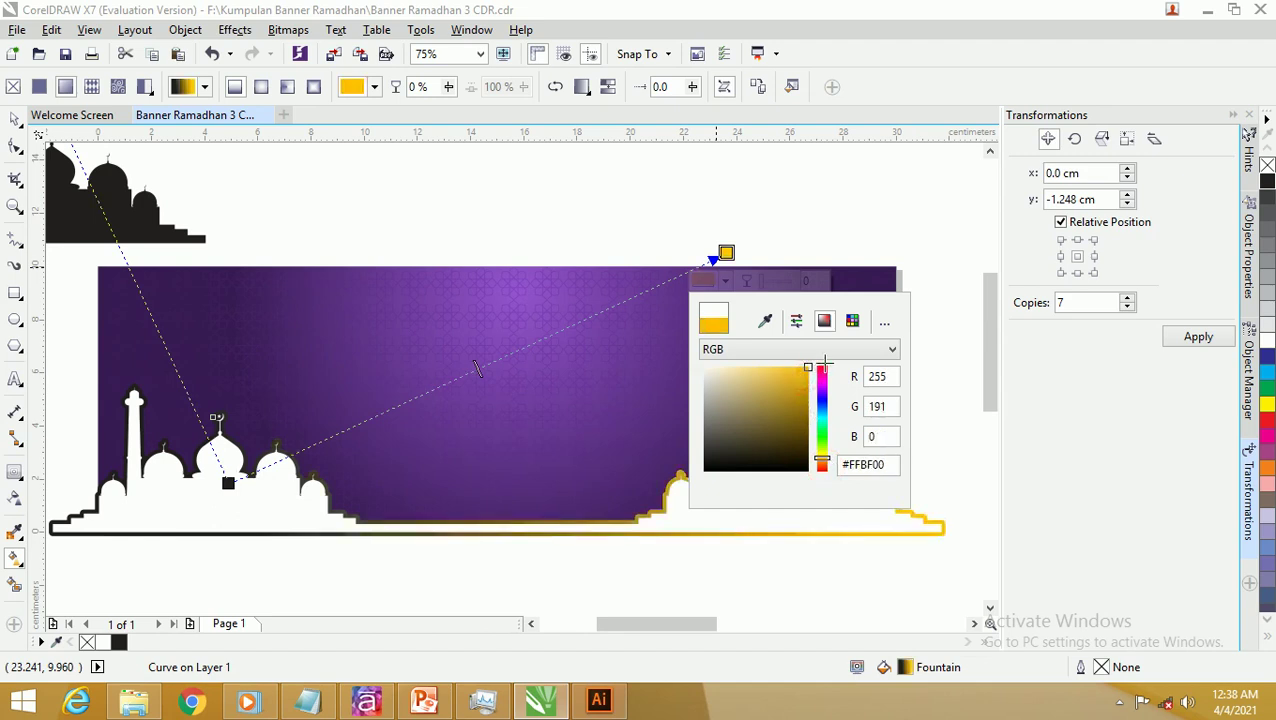
click(228, 494)
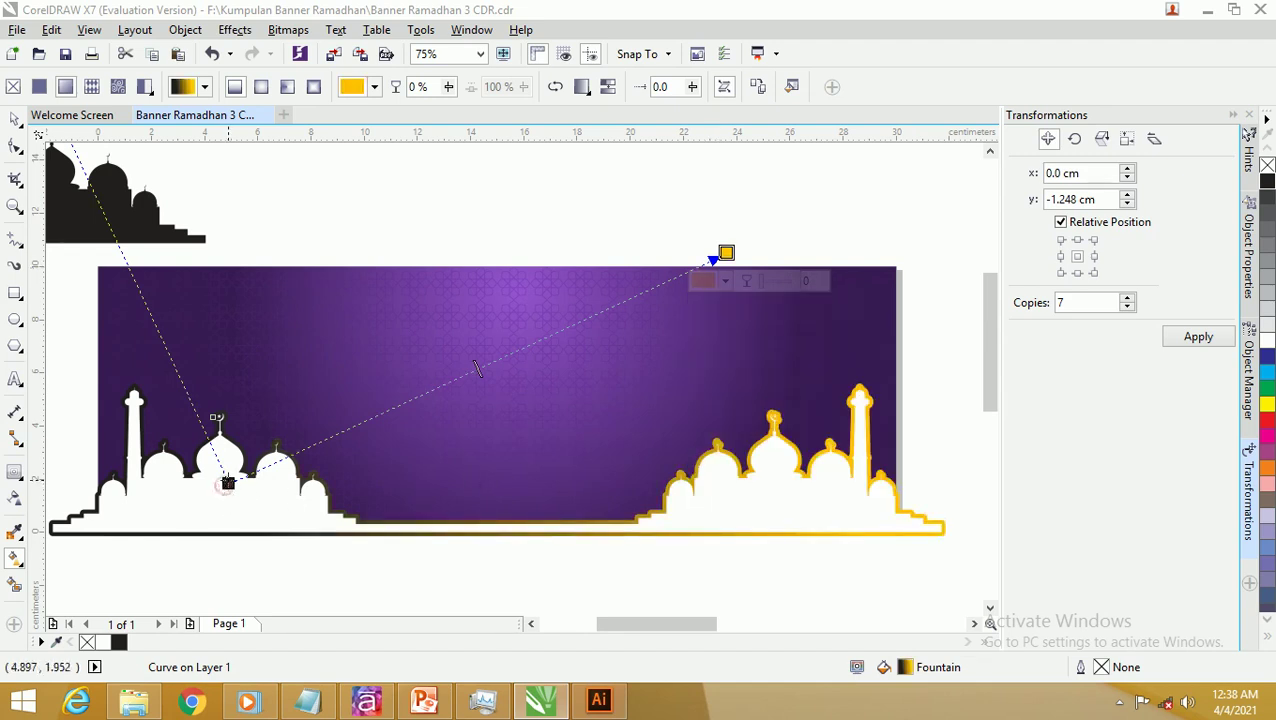
Step: Sample the golden yellow of the mosque outline's right minaret onto the gradient's black start node
click(228, 483)
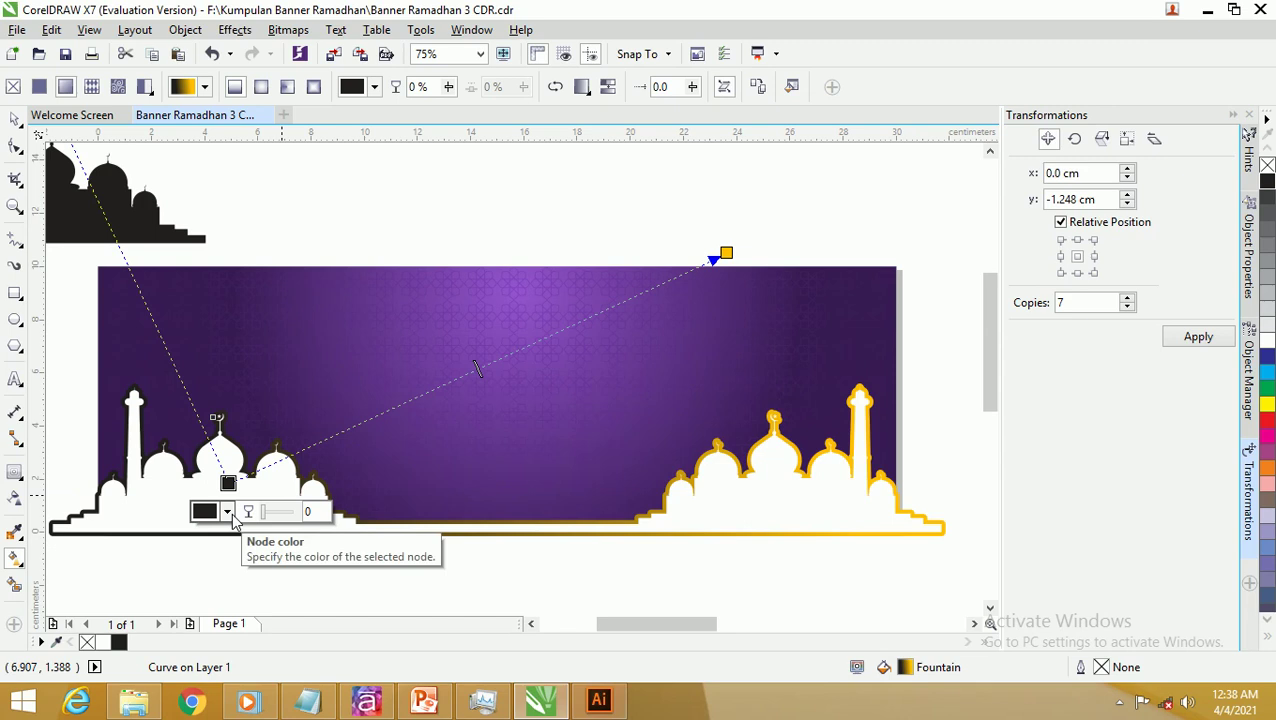
click(228, 512)
click(266, 318)
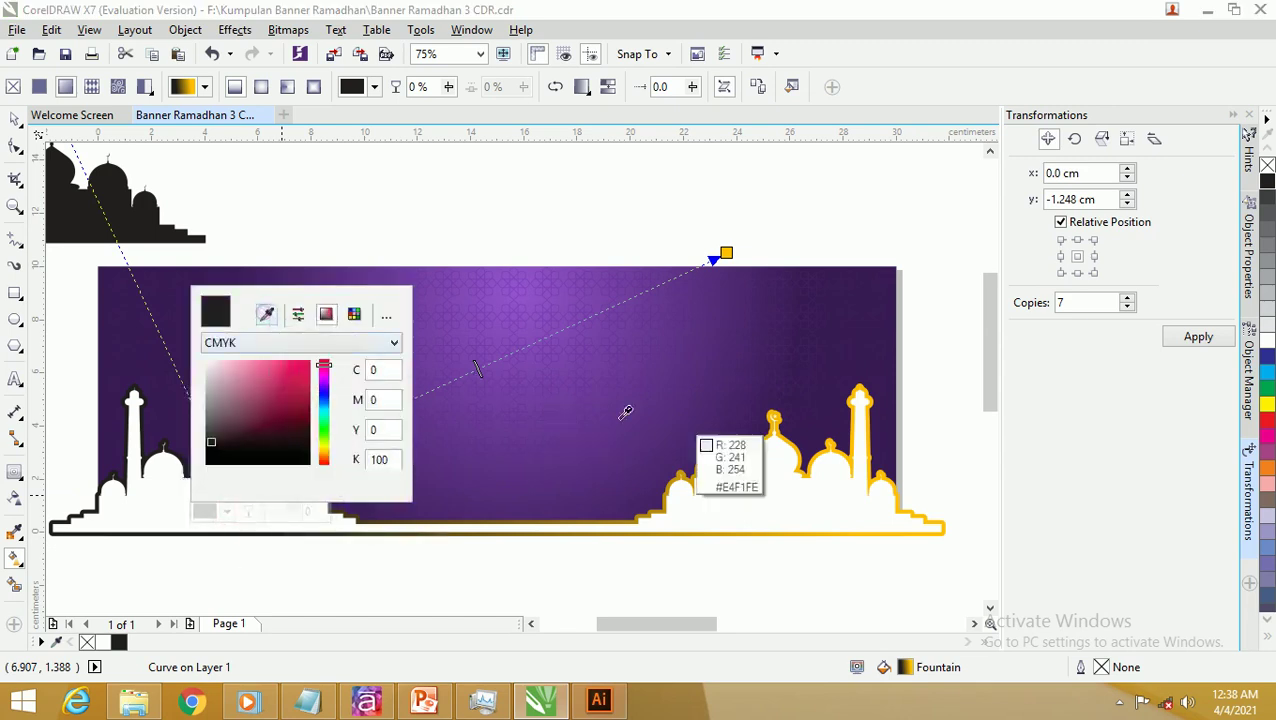
click(878, 391)
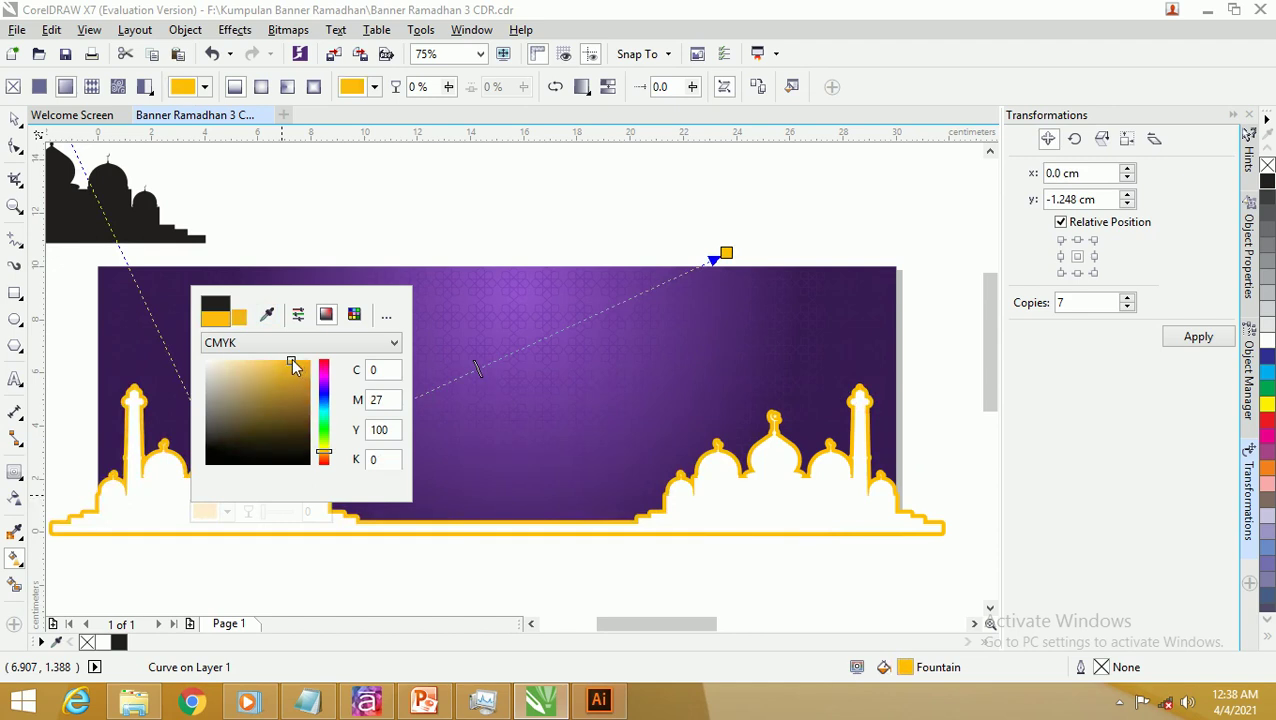
Step: Darken the outline gradient's start node to a burnt orange of C20 M69 Y100 K9
click(324, 453)
drag(325, 450, 326, 456)
drag(290, 362, 310, 378)
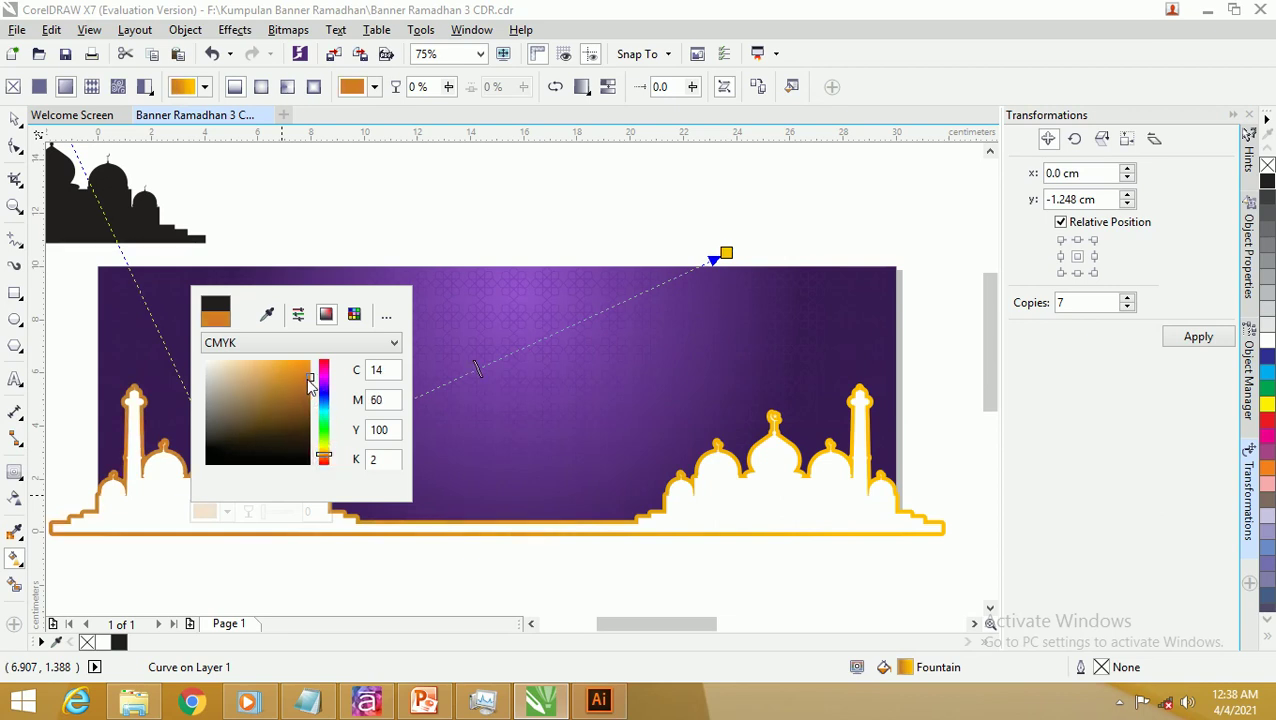
mouse_move(310, 375)
mouse_down()
mouse_move(286, 393)
mouse_move(316, 405)
mouse_up()
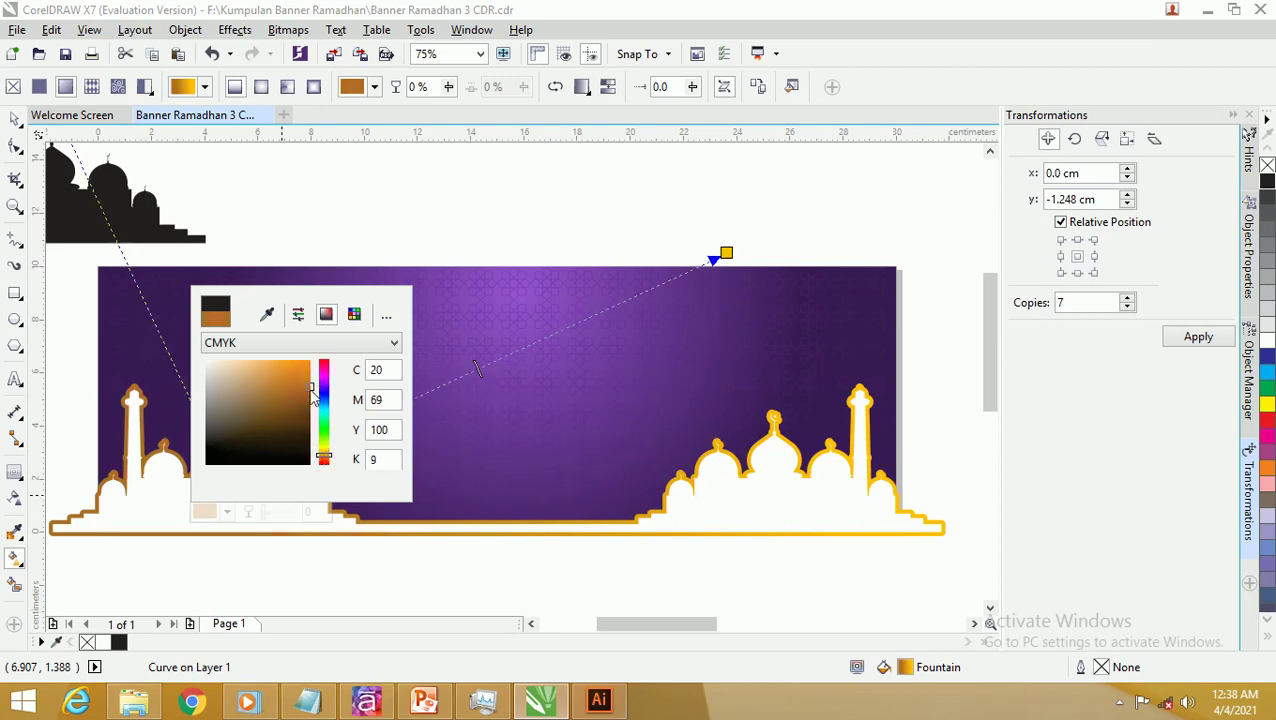
drag(310, 378, 313, 375)
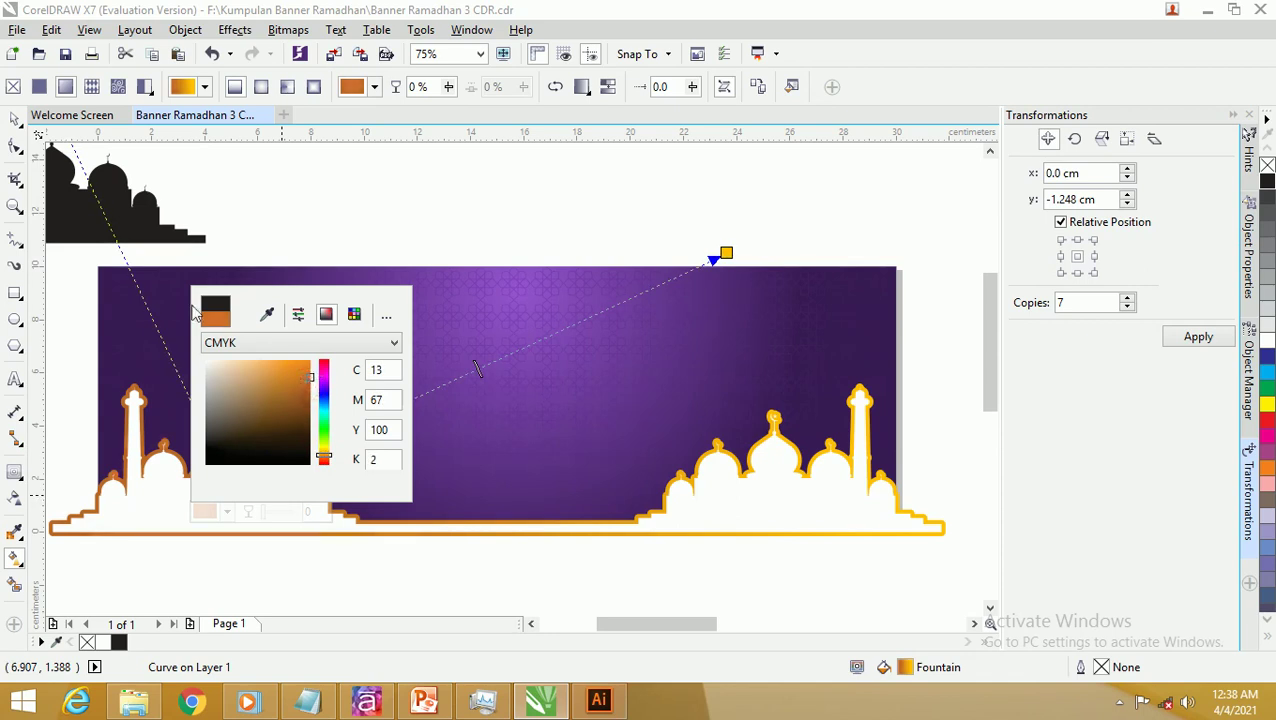
click(14, 119)
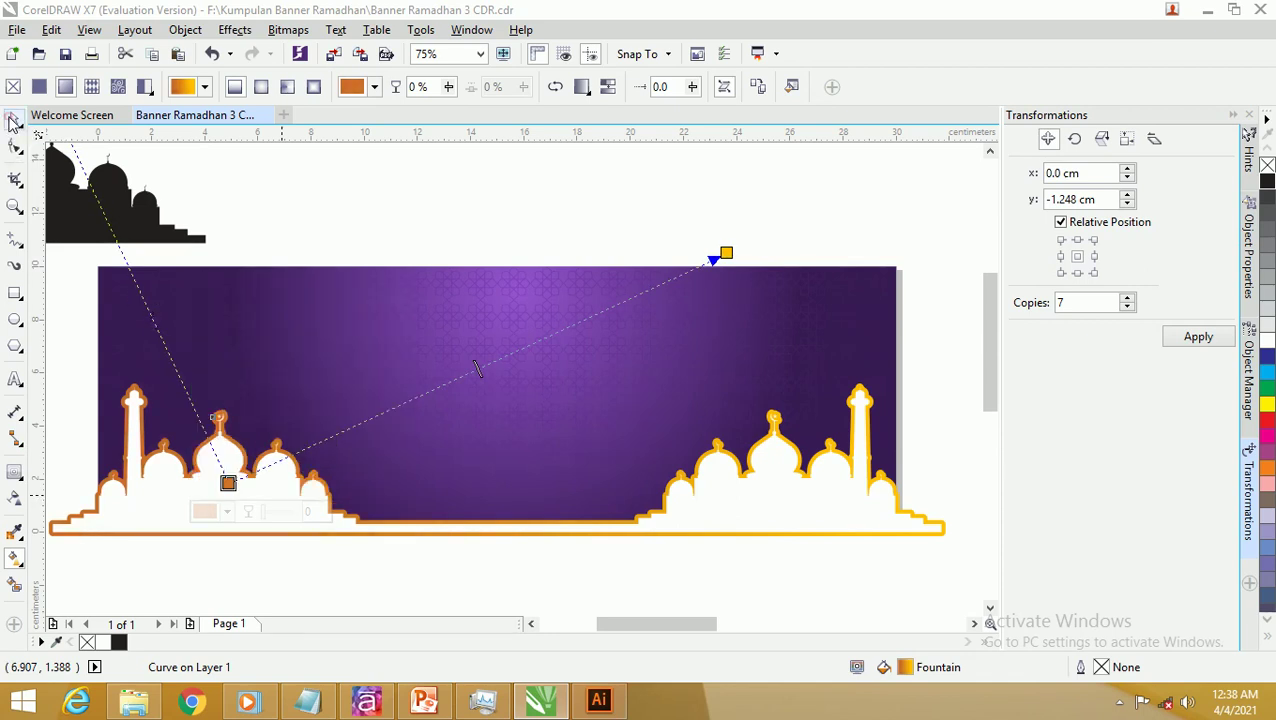
click(380, 195)
scroll(378, 505, up, 2)
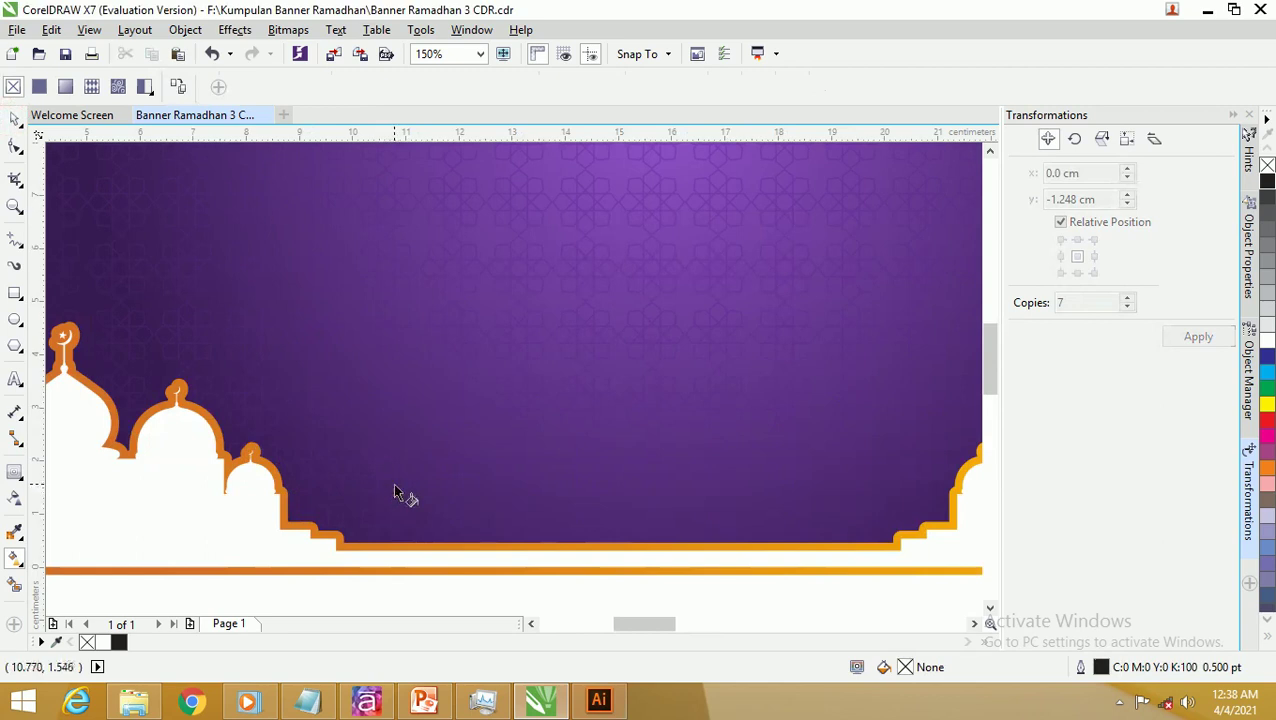
scroll(388, 485, down, 2)
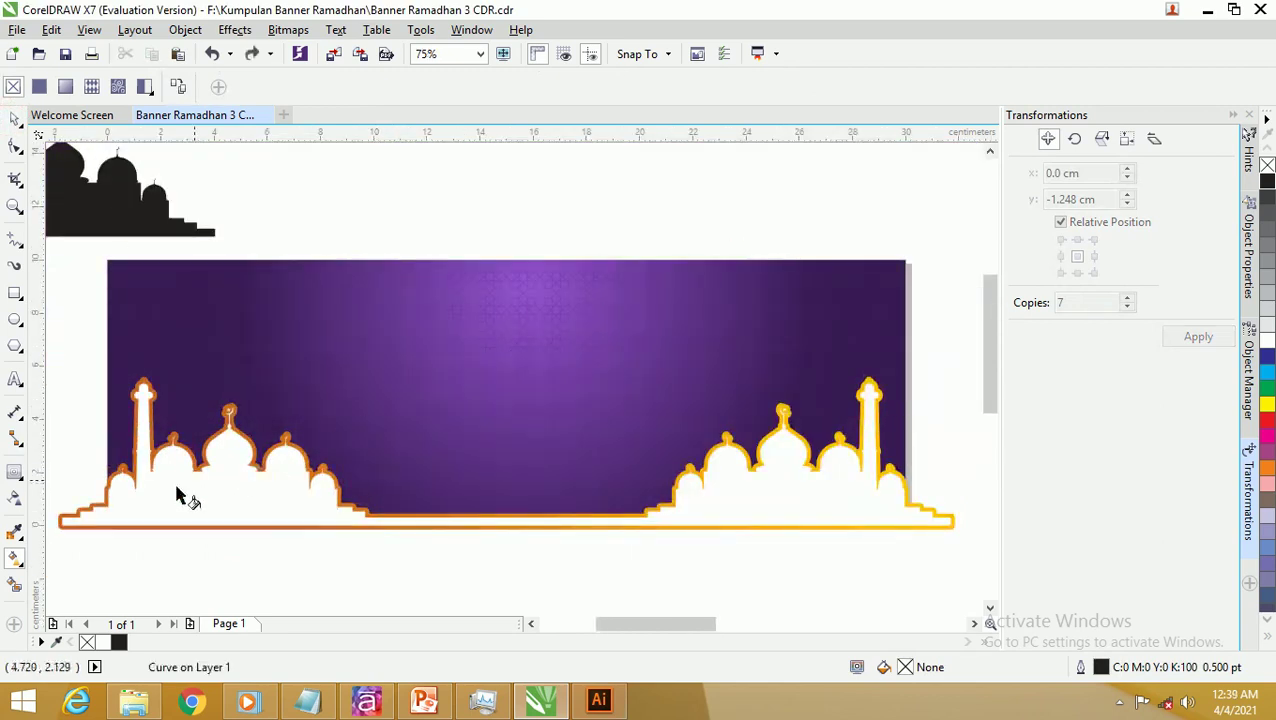
Step: Recolor the end node of the mosque outline's gradient to light yellow #FFDD75
click(14, 552)
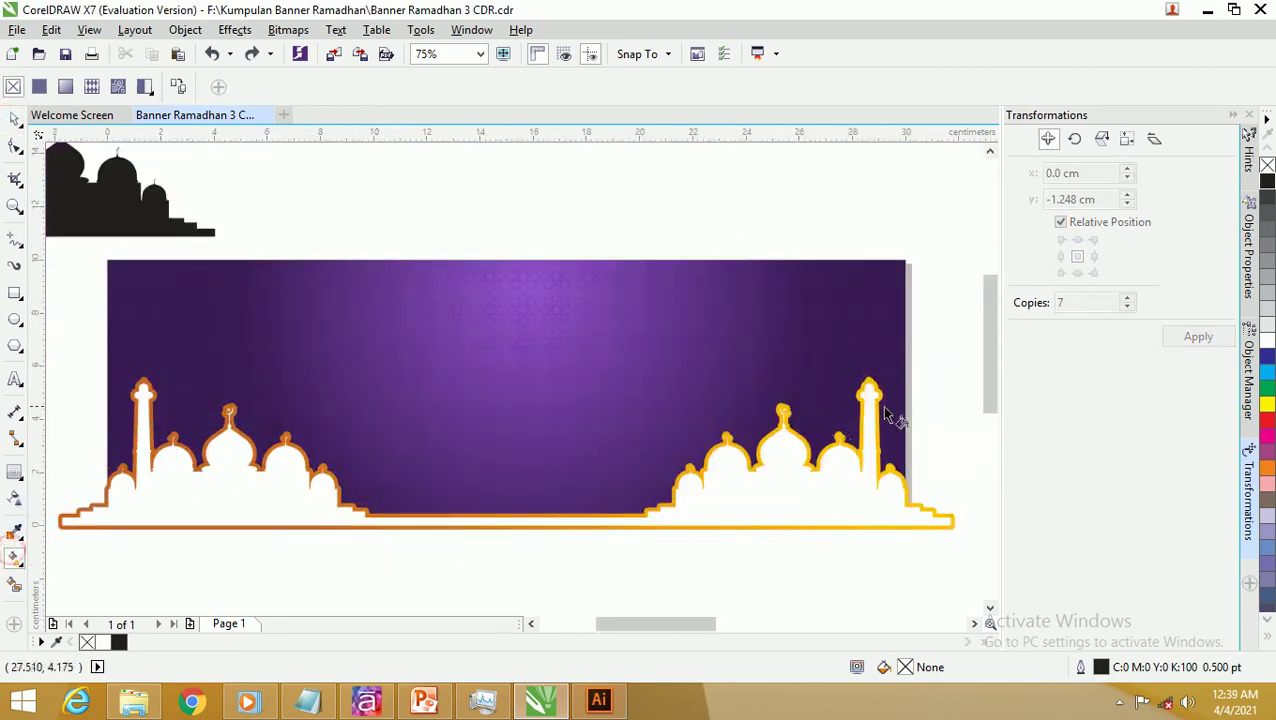
click(952, 528)
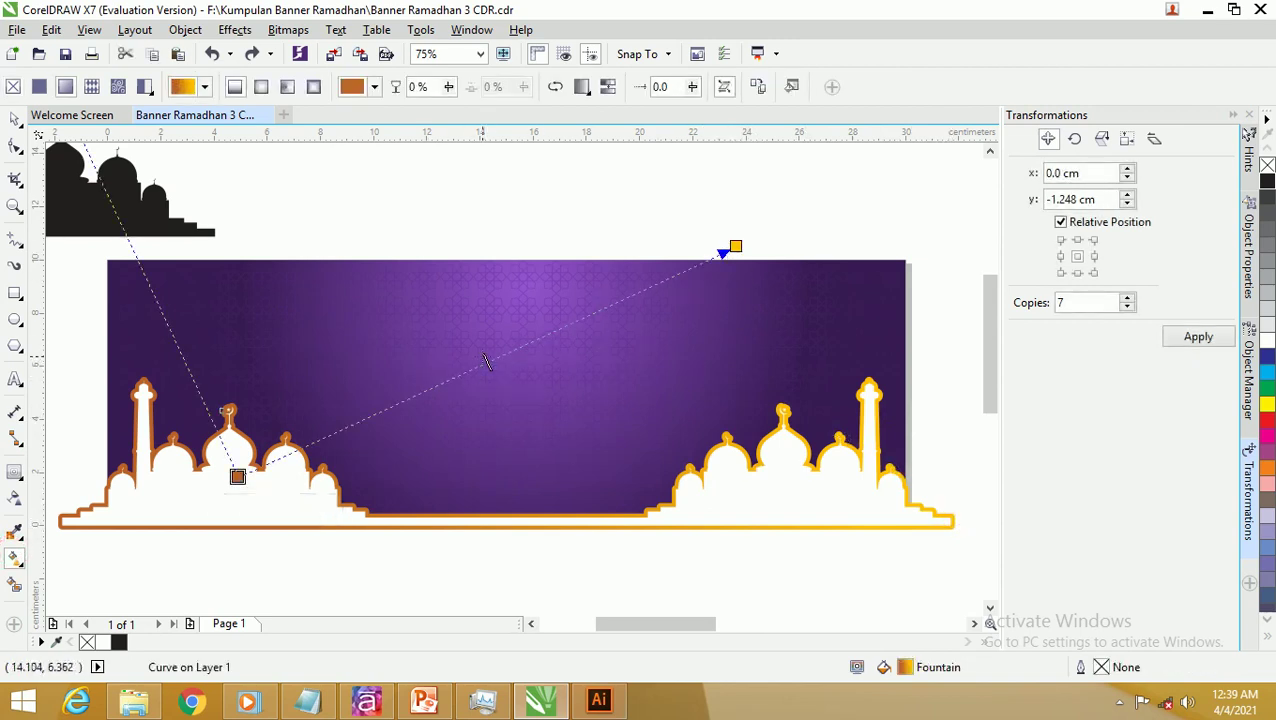
click(736, 246)
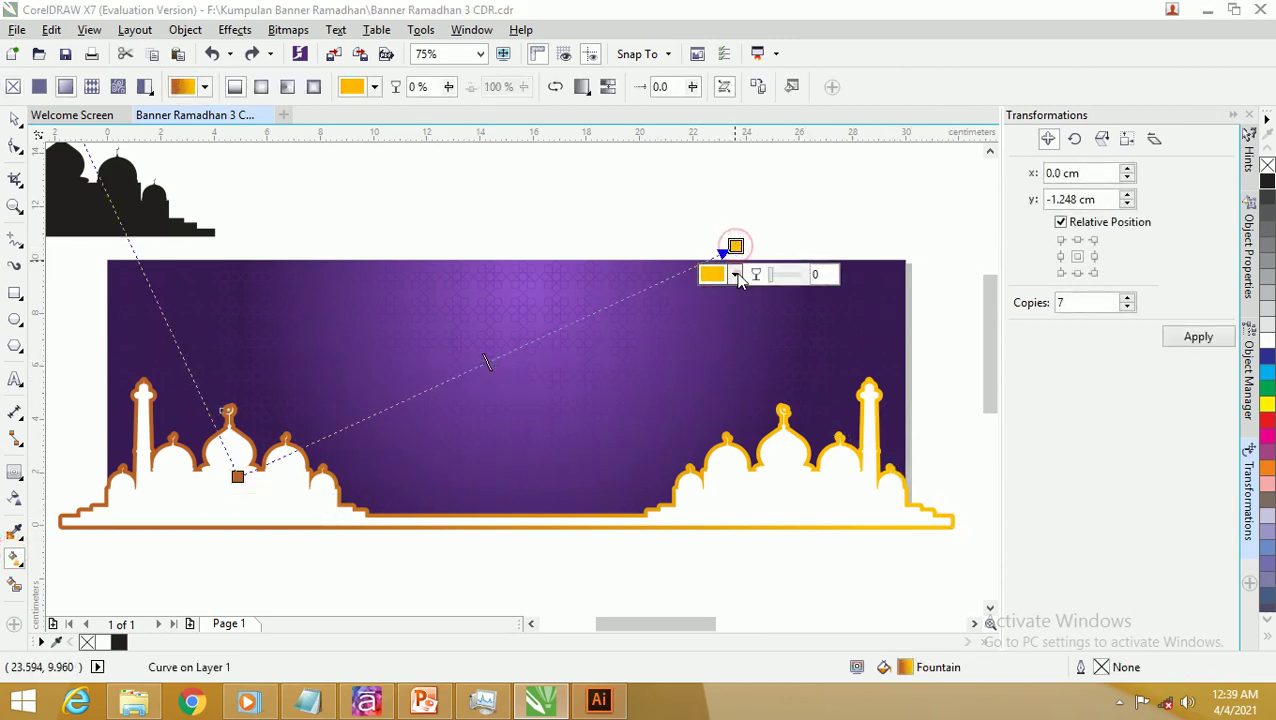
click(720, 272)
drag(818, 364, 769, 359)
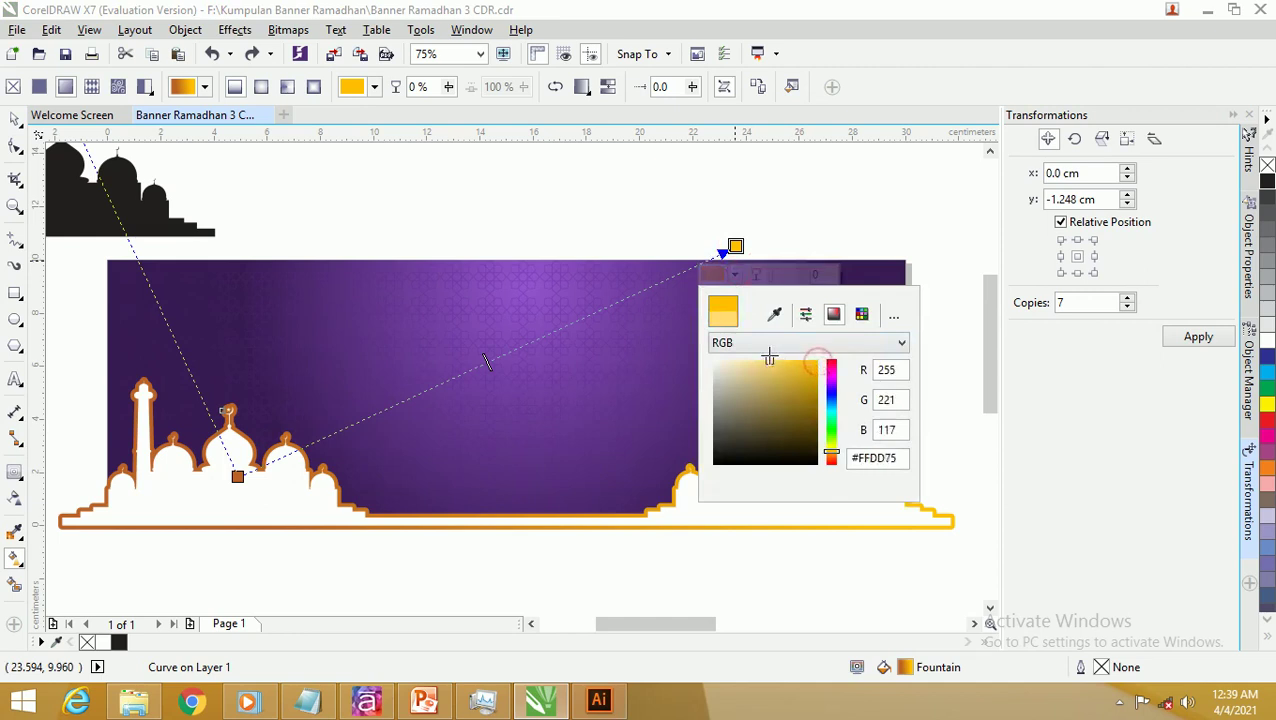
drag(771, 358, 764, 358)
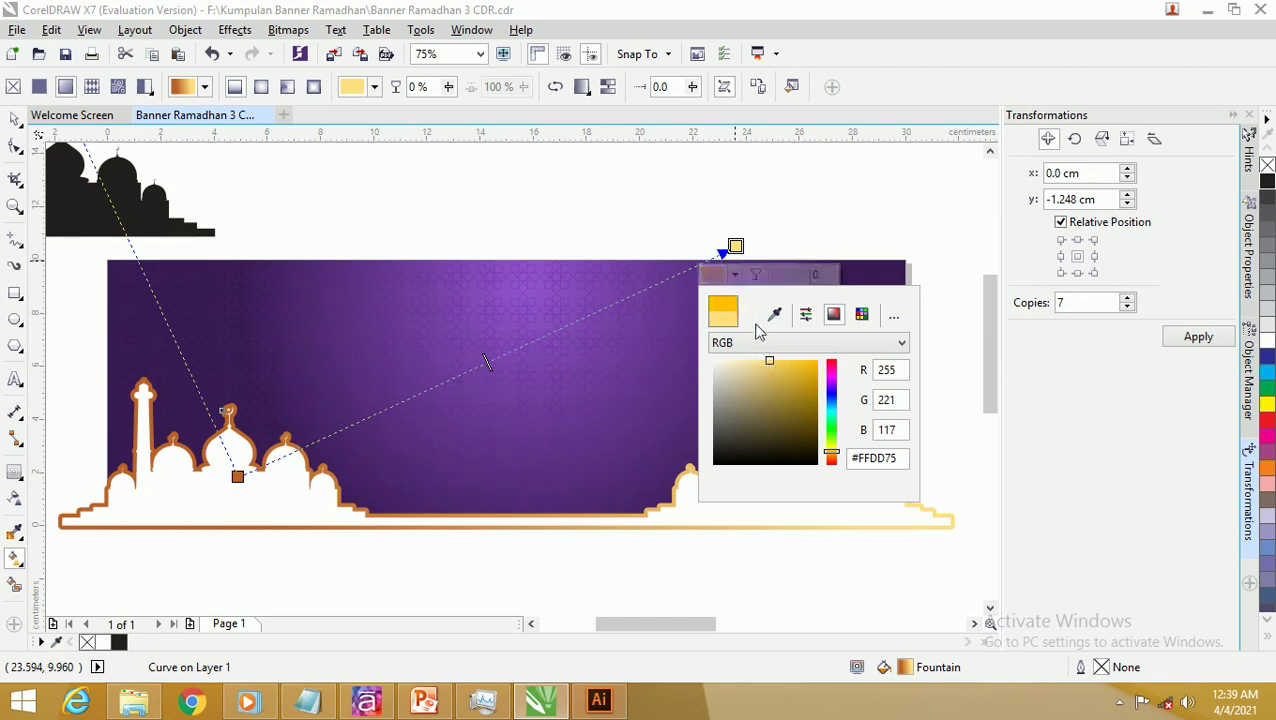
Step: Add a gradient node at 70% and sample the left mosque's burnt orange for its color
click(591, 315)
double_click(591, 315)
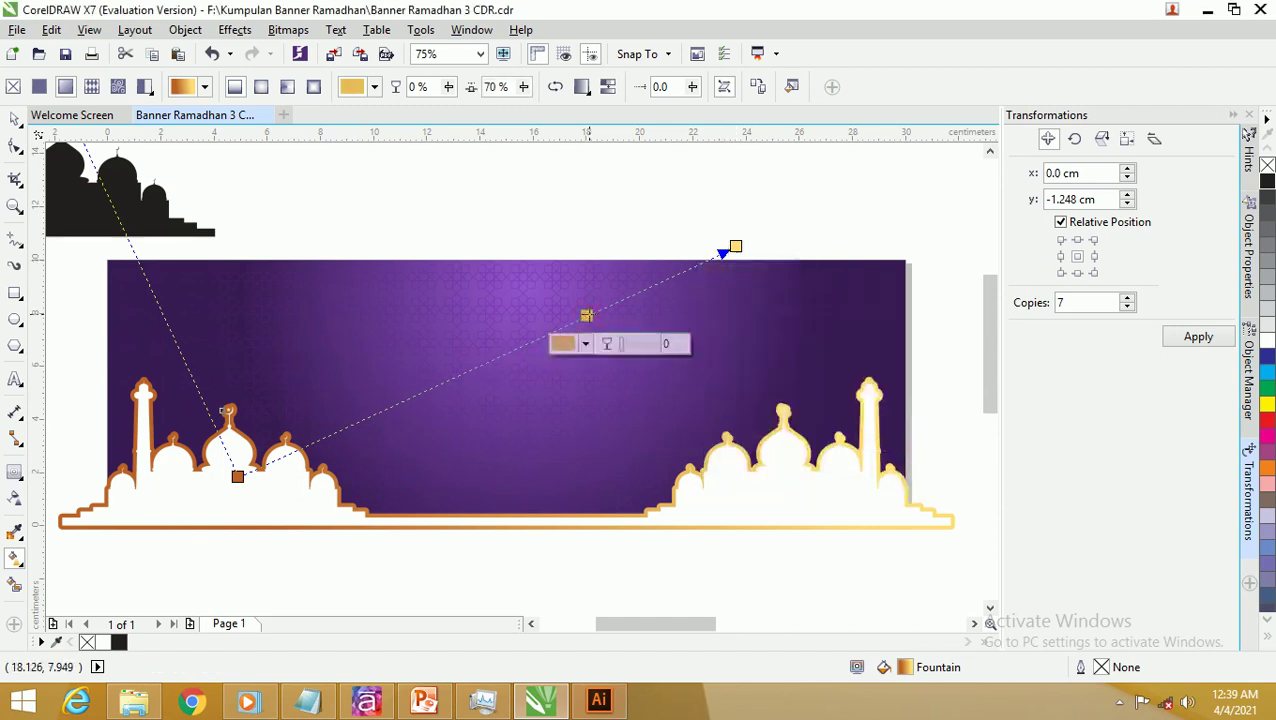
click(585, 343)
click(627, 384)
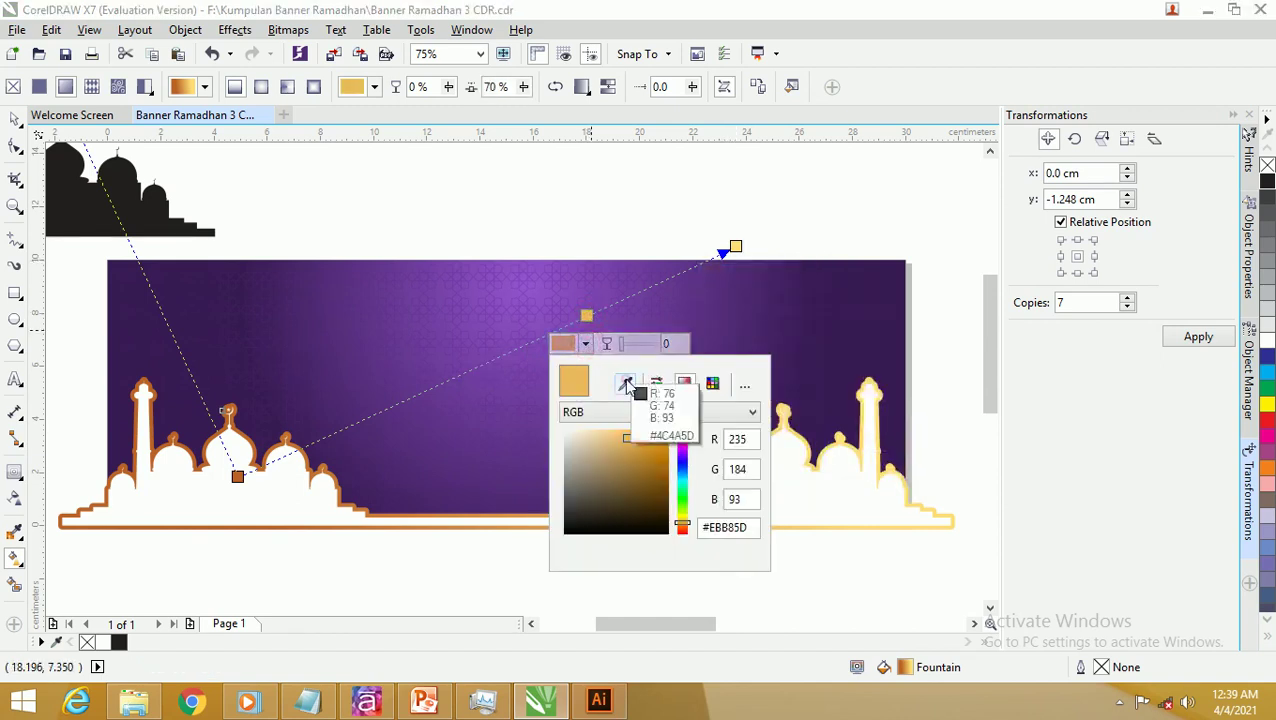
click(243, 421)
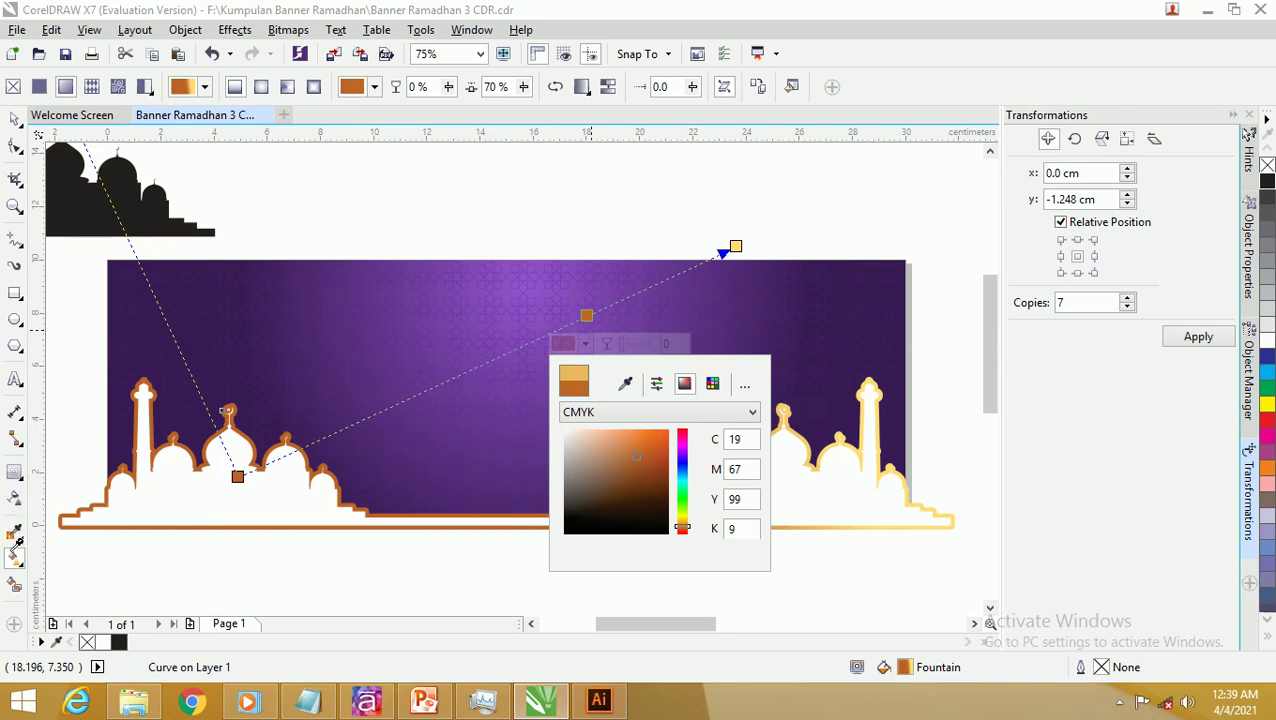
Step: Add a gradient node at 40% and sample the light yellow of the right minaret's outline for it
double_click(440, 385)
click(435, 413)
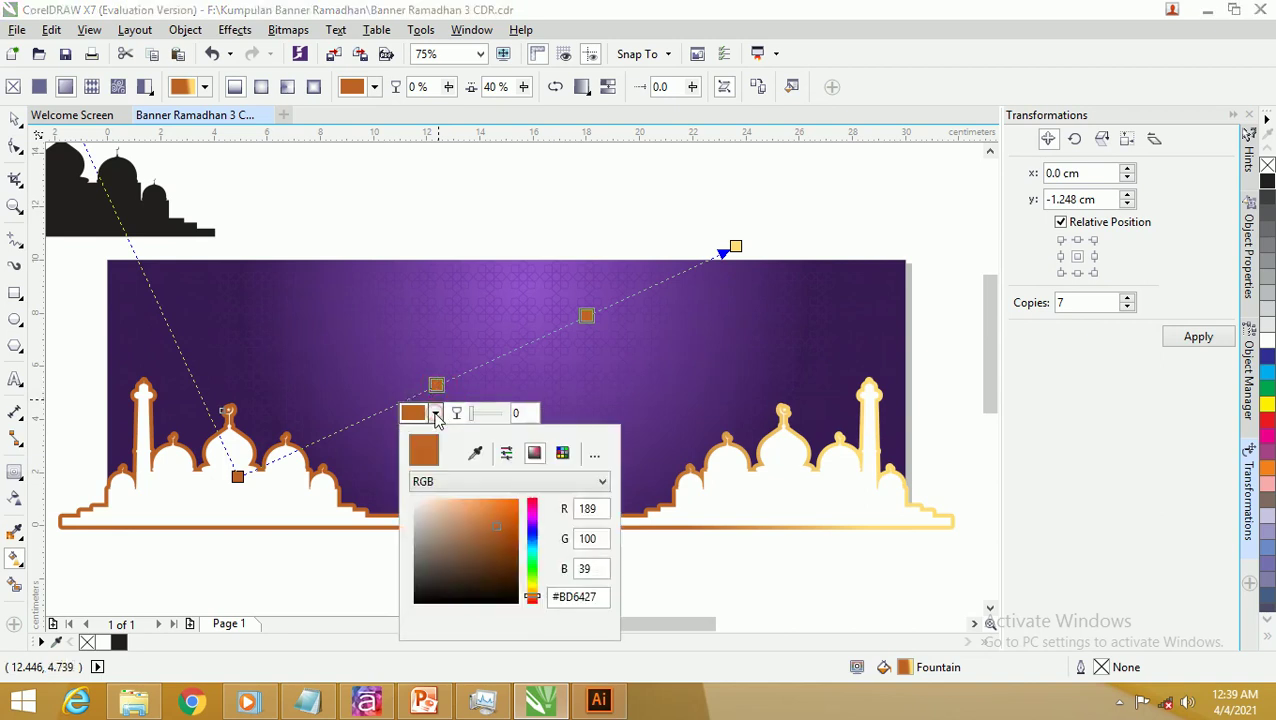
click(474, 452)
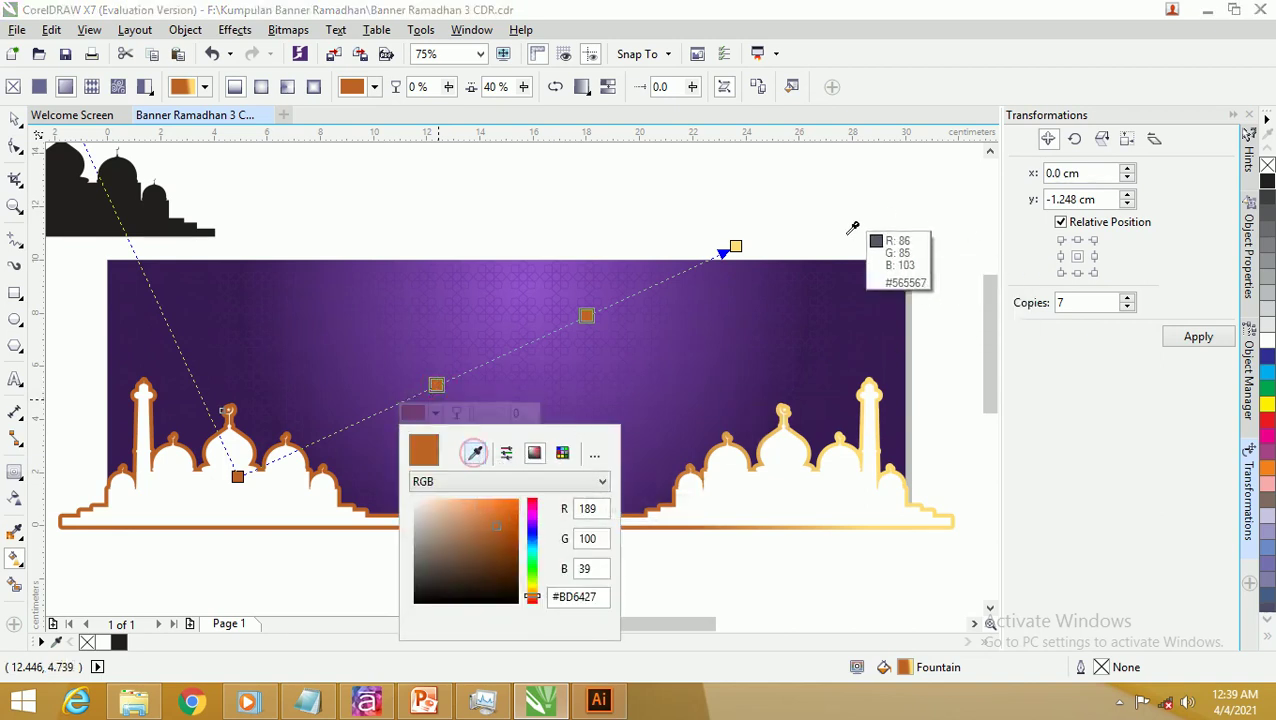
click(866, 388)
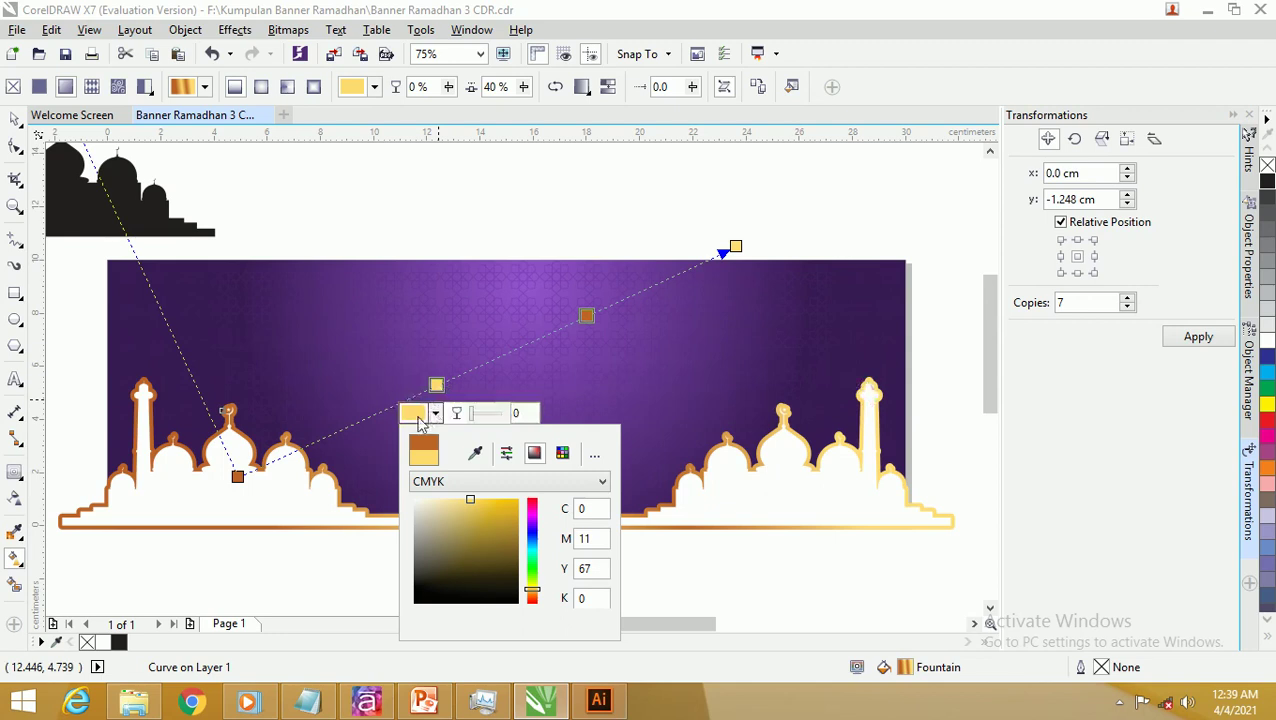
Step: Add a burnt orange gradient node at about 23% and shift the other two intermediate nodes slightly toward the end
click(600, 316)
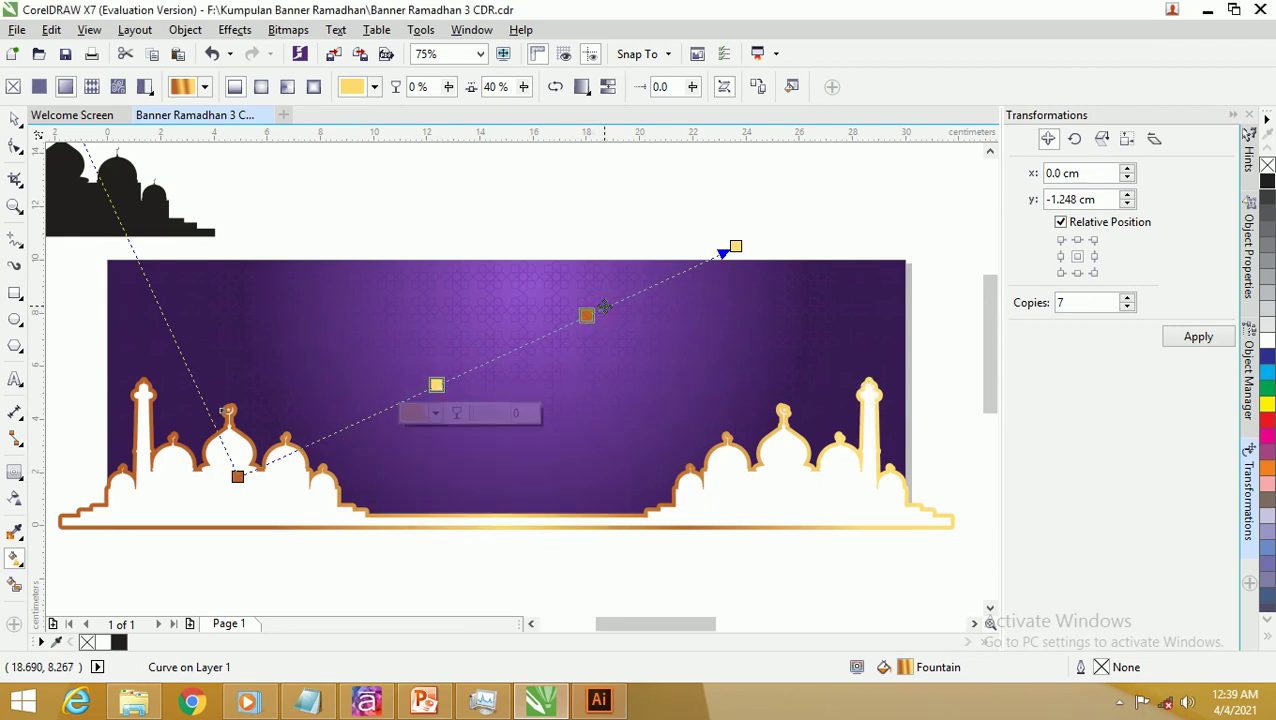
drag(604, 307, 320, 413)
drag(587, 315, 621, 300)
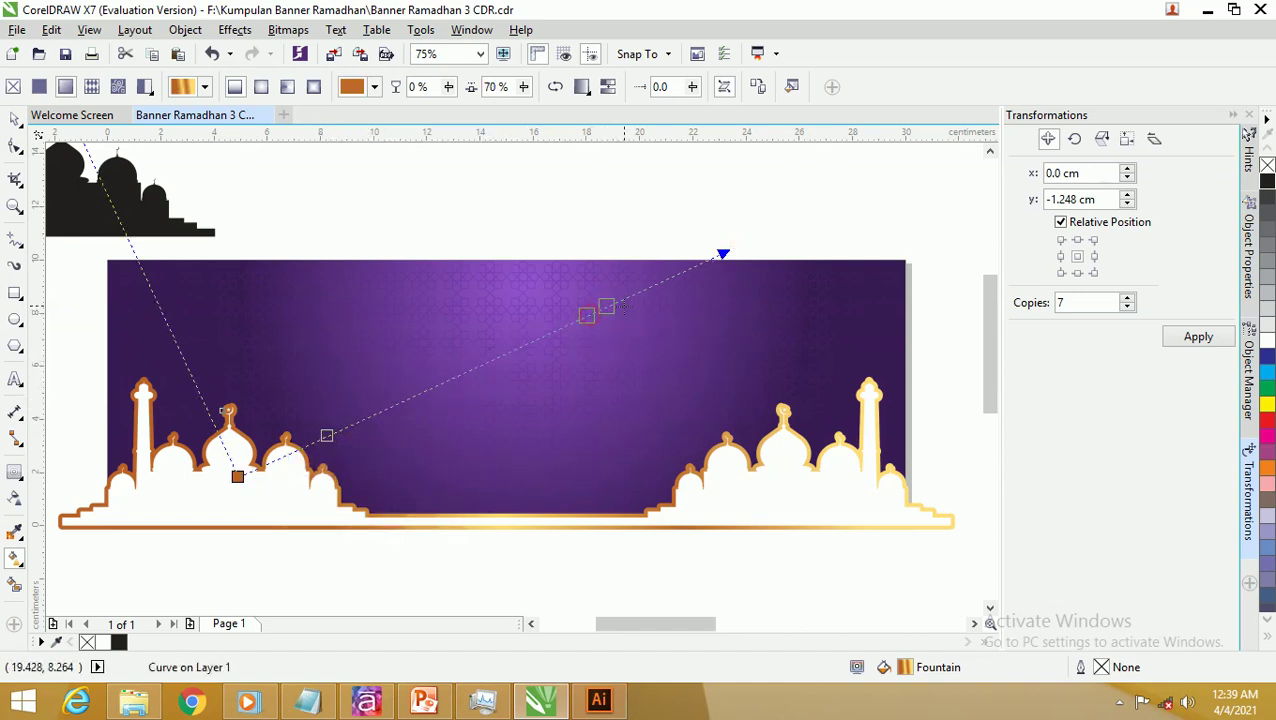
drag(436, 385, 461, 373)
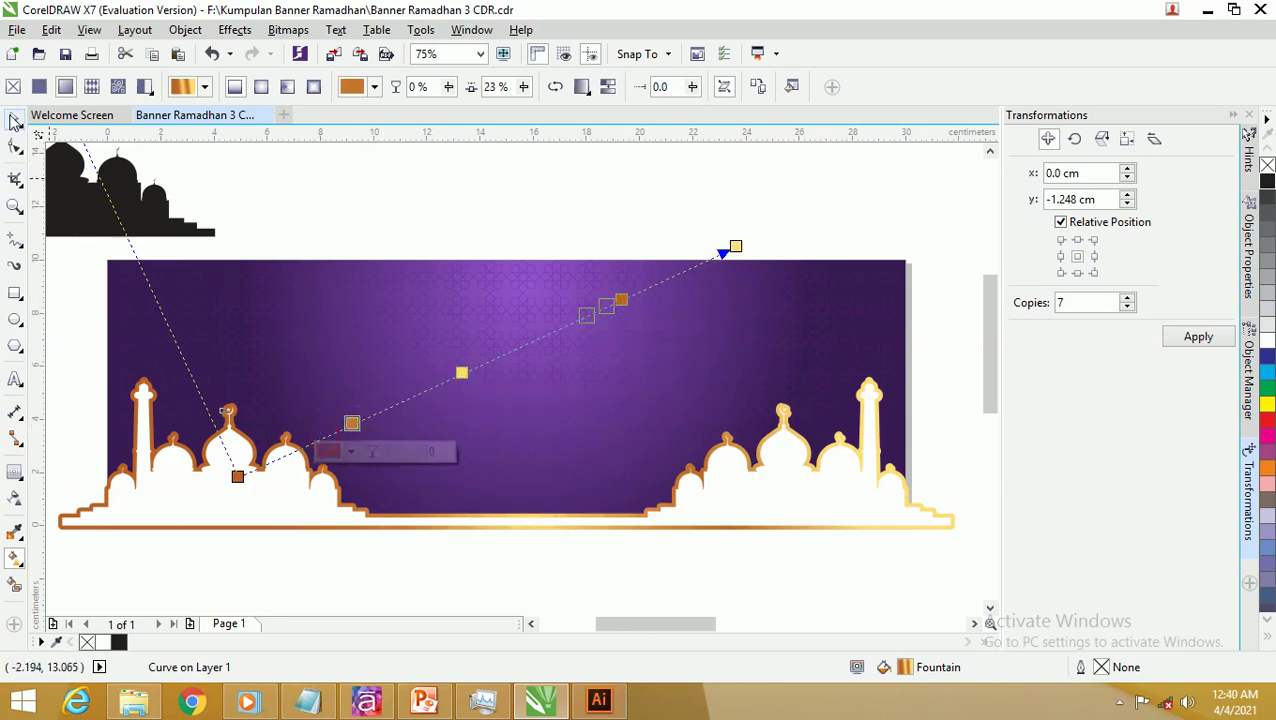
click(14, 120)
click(322, 196)
Step: Bring the gradient-filled mosque outline shape in front of the white mosque silhouette
scroll(584, 339, down, 1)
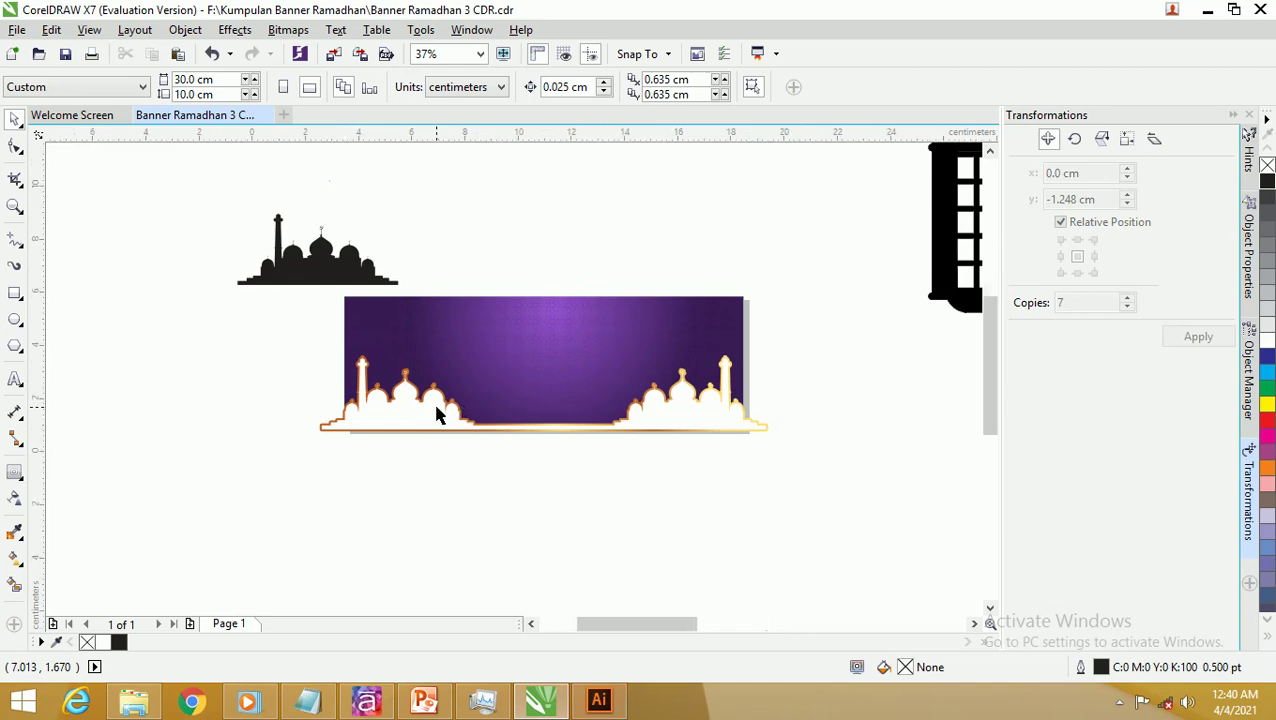
scroll(436, 413, up, 1)
click(502, 455)
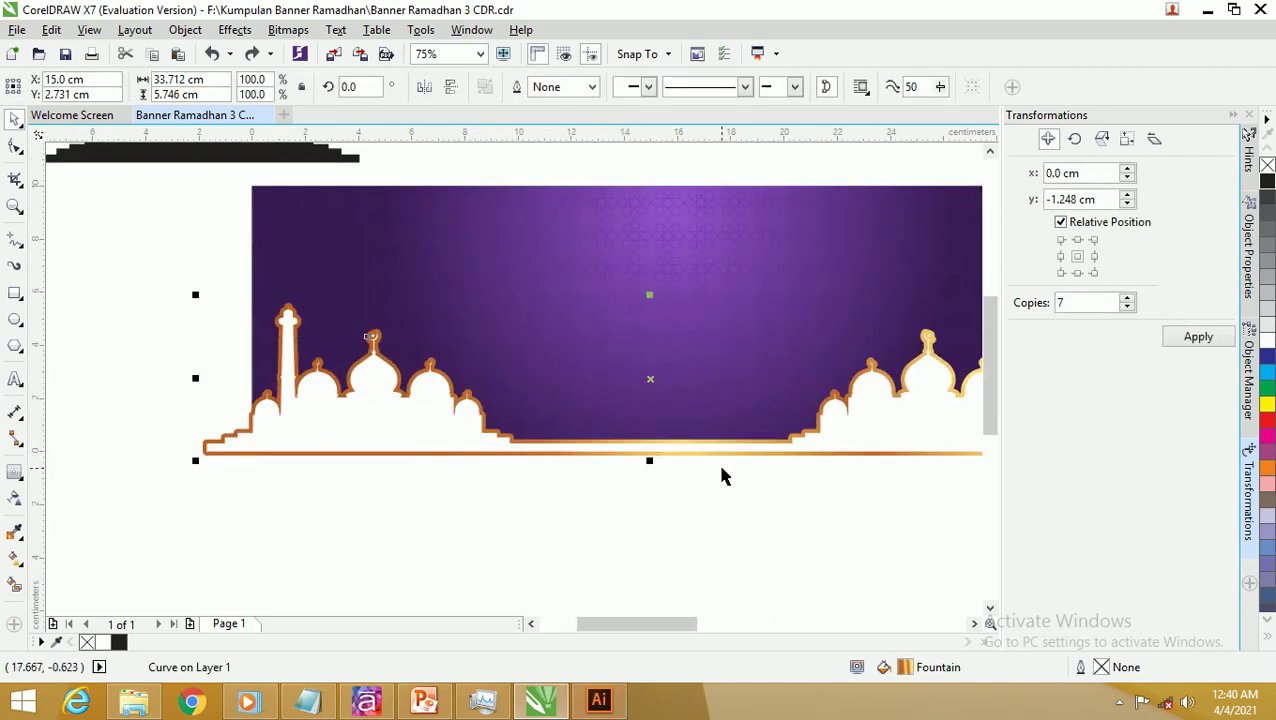
click(541, 484)
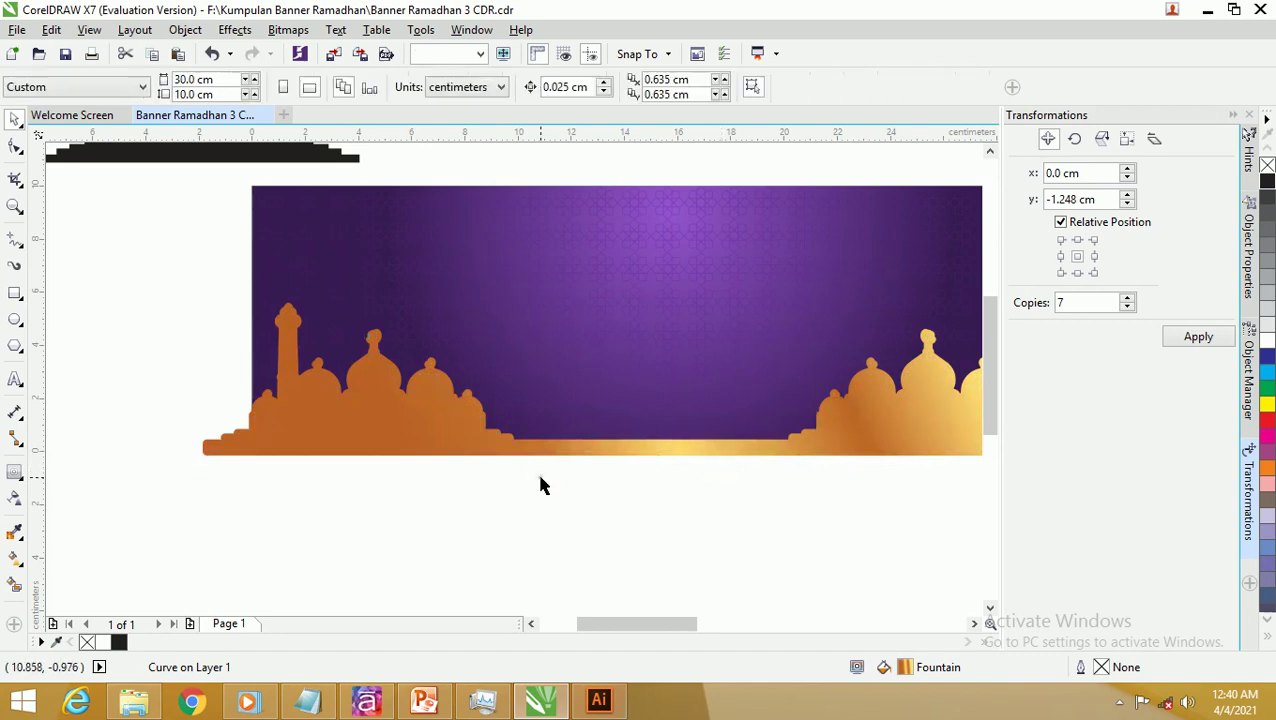
scroll(484, 441, down, 1)
scroll(390, 396, down, 1)
key(z)
drag(382, 388, 710, 510)
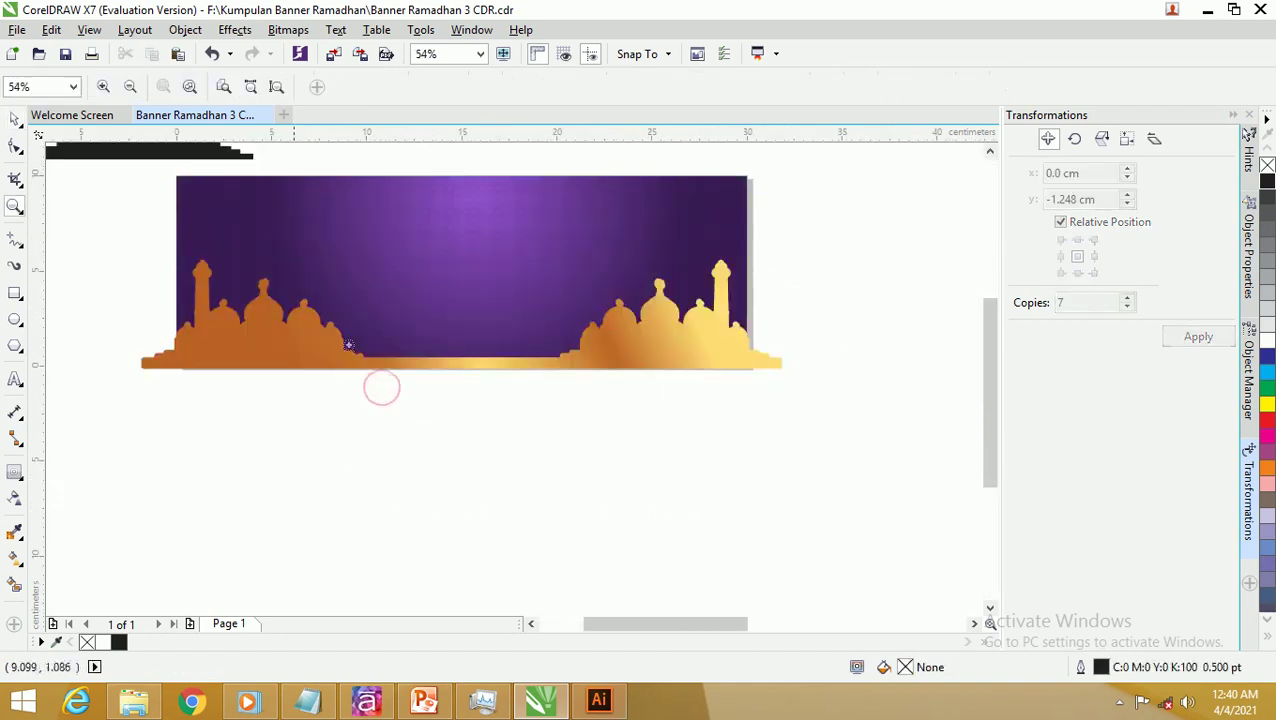
Step: Shift the gold mosque gradient's first orange and middle yellow nodes toward the end, and add a light yellow node at 14%
click(12, 119)
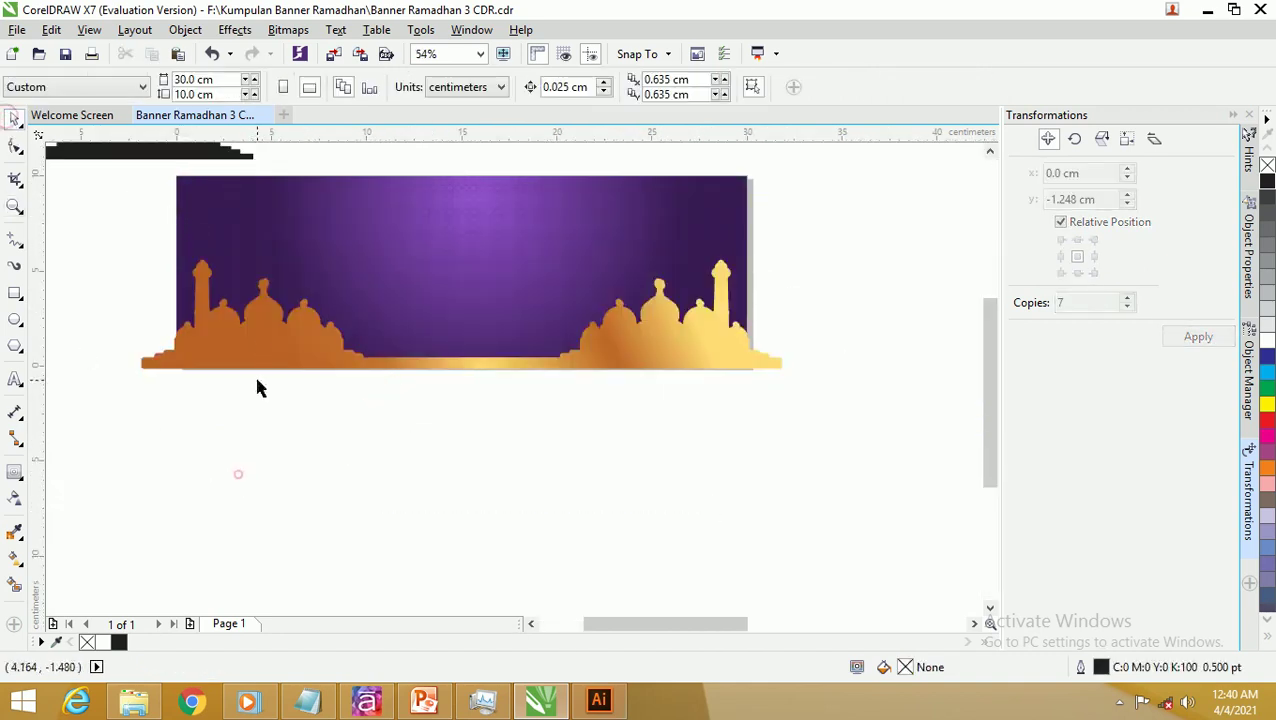
click(256, 348)
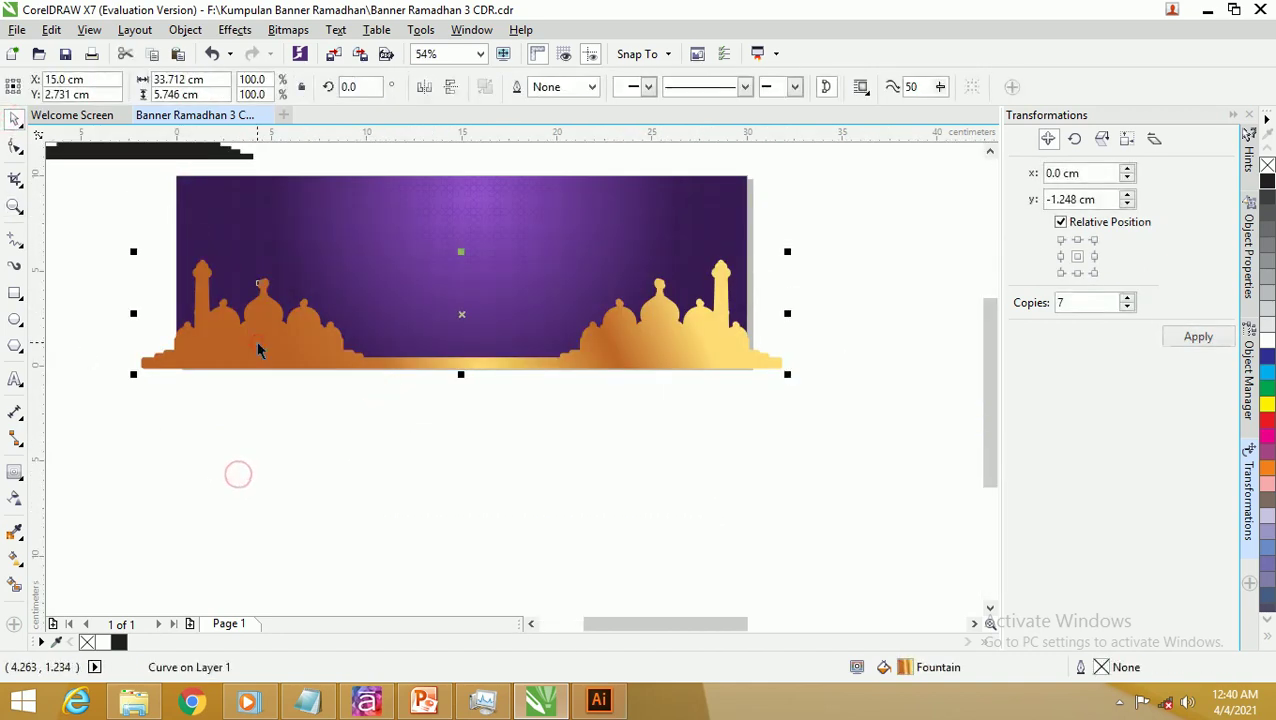
click(15, 557)
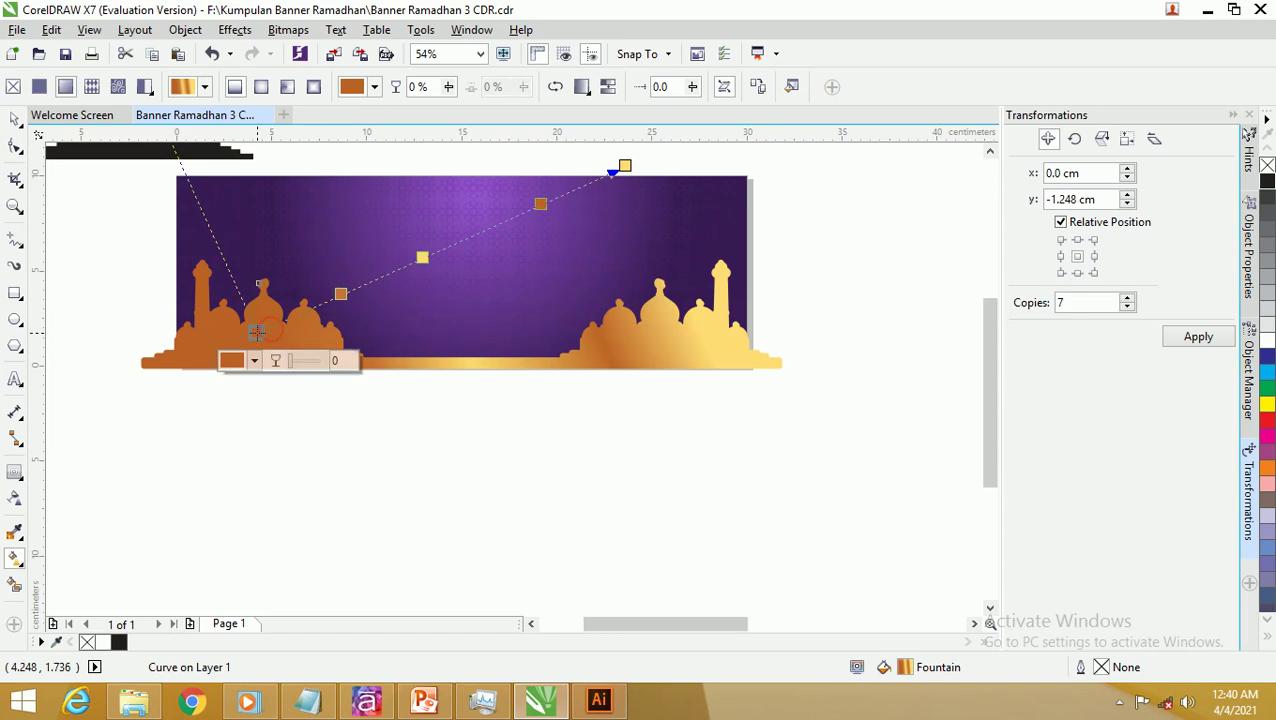
drag(351, 293, 433, 252)
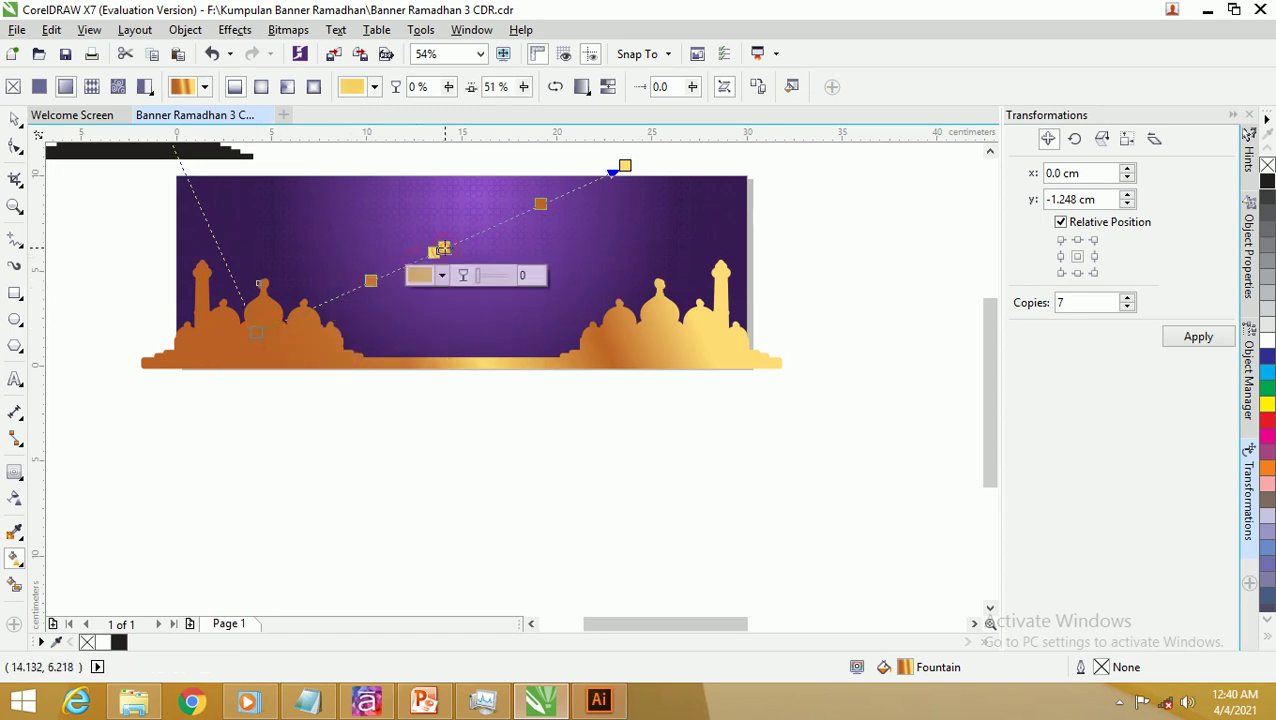
double_click(308, 308)
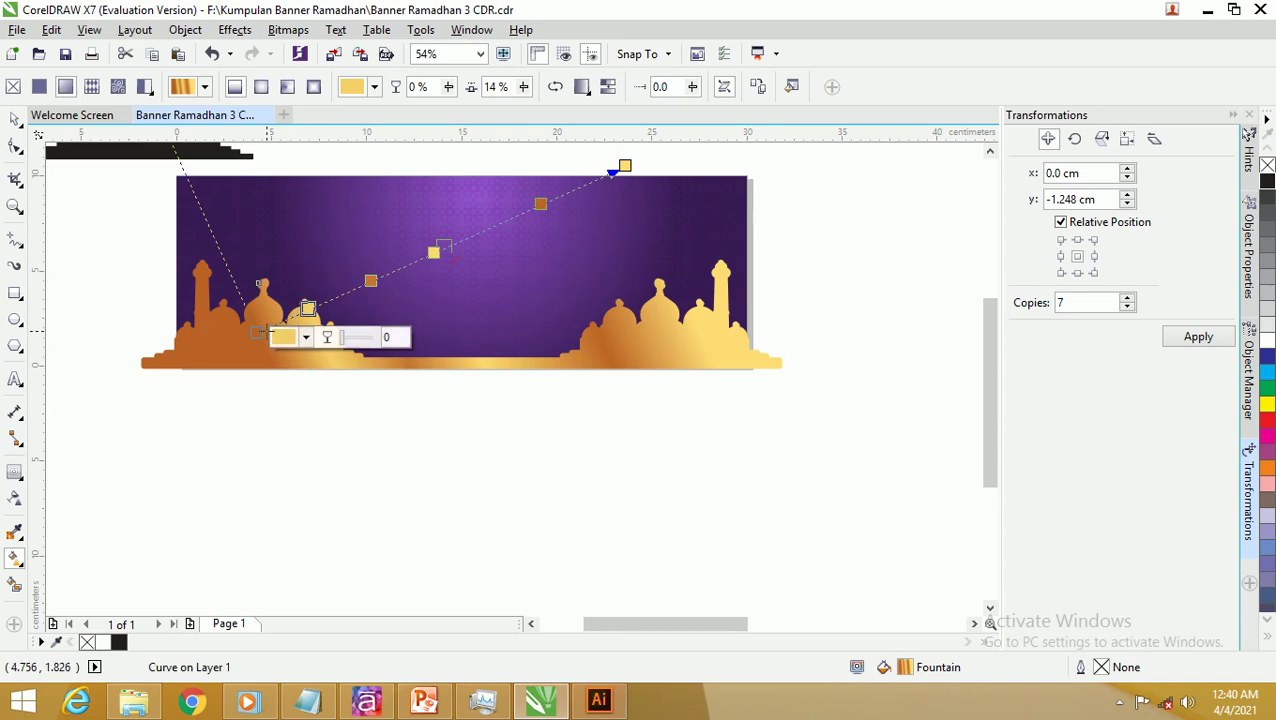
Step: Stretch the mosque gradient from just outside the silhouette's lower-left corner to above the banner's upper-right corner
click(256, 332)
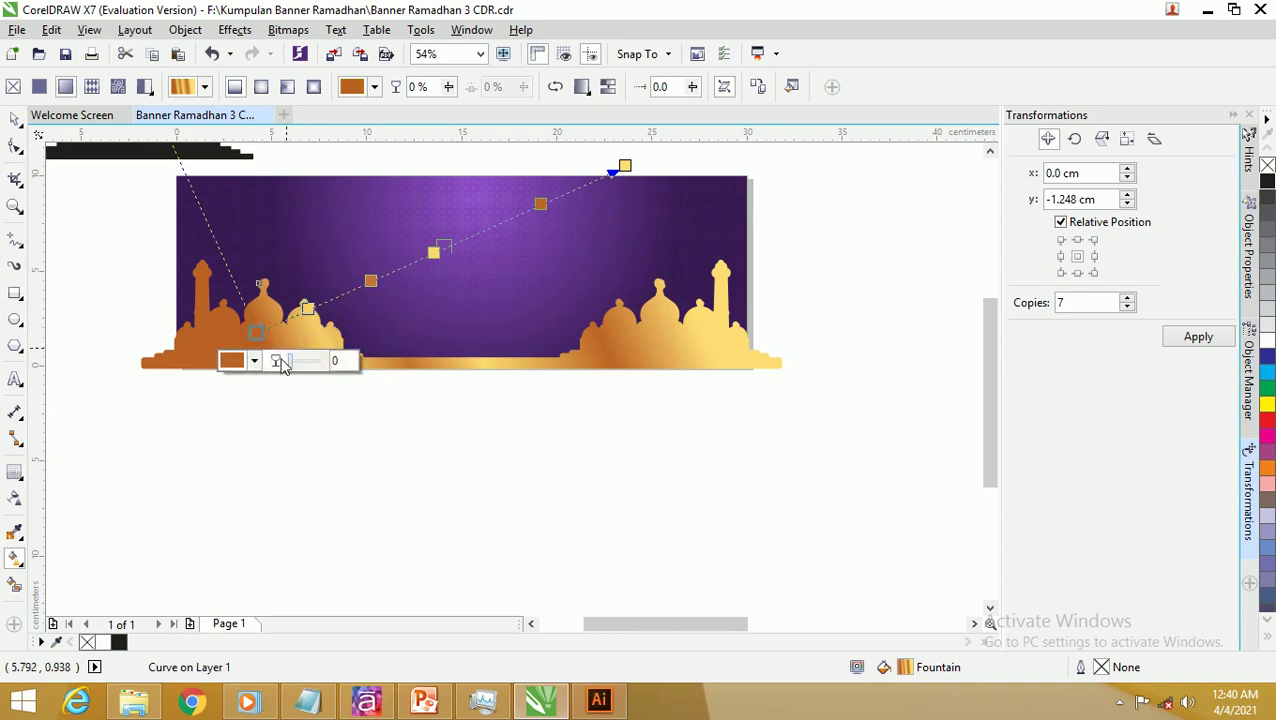
drag(256, 332, 116, 376)
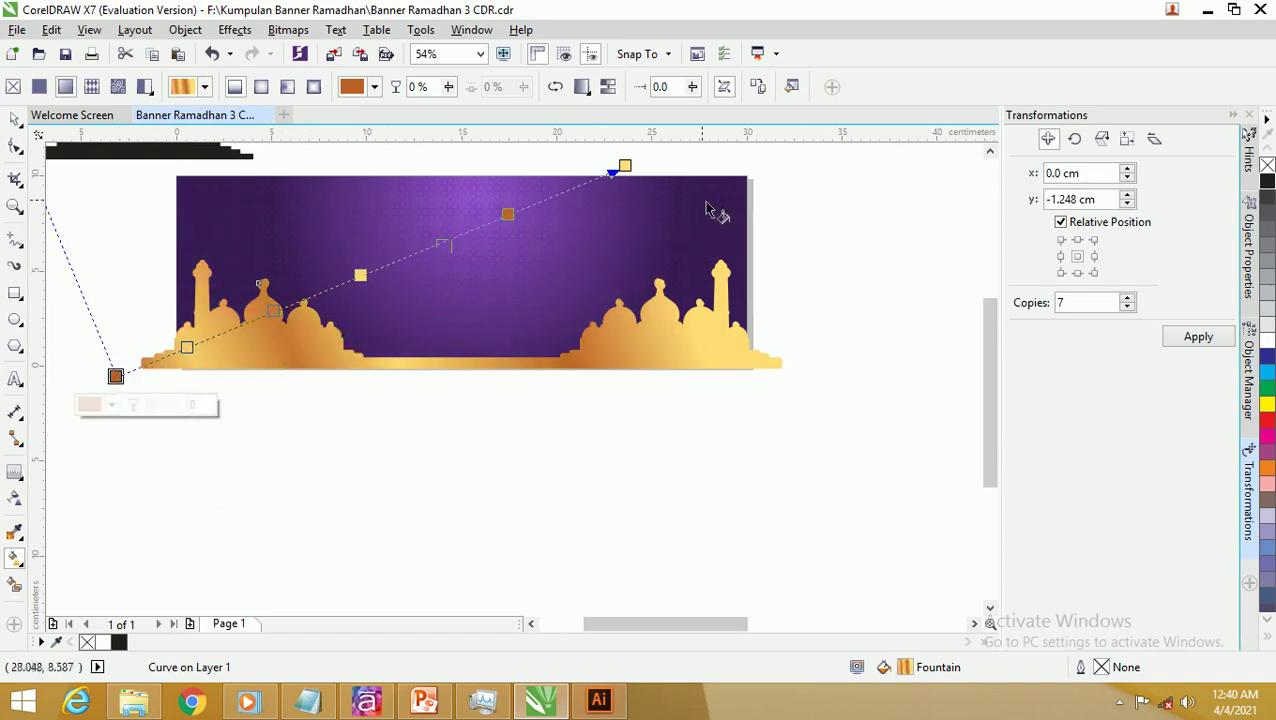
drag(625, 165, 727, 153)
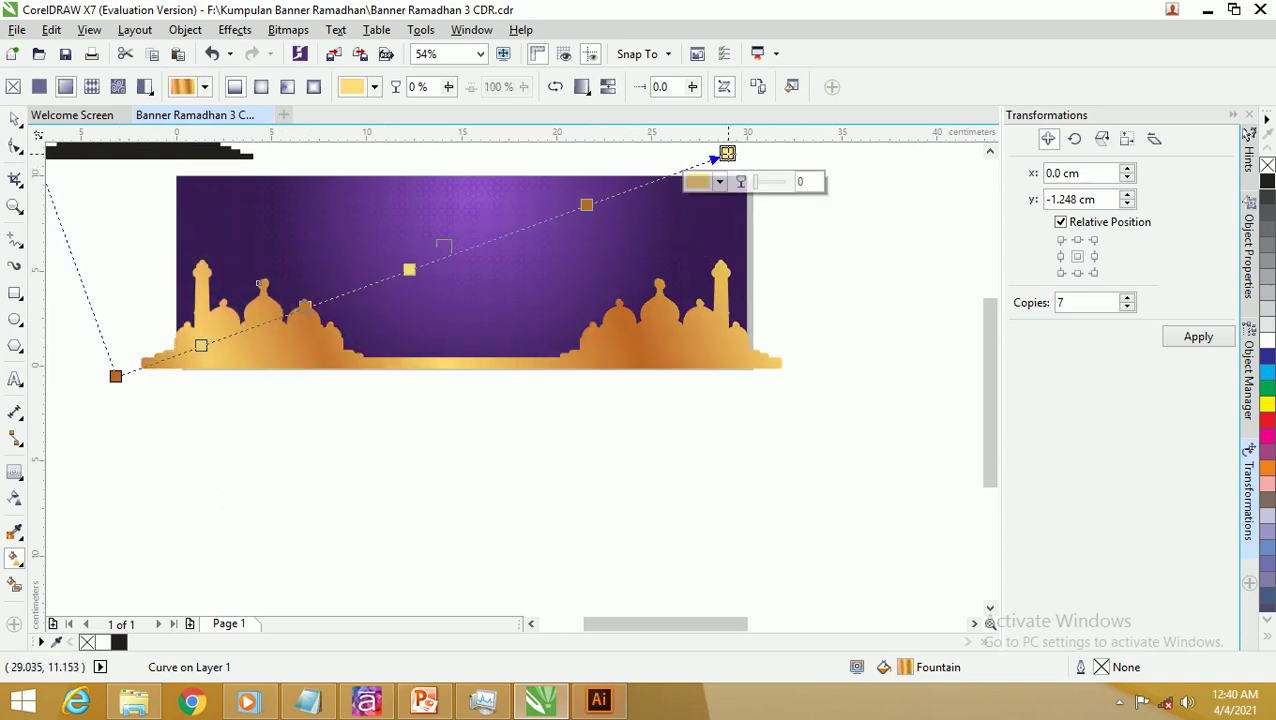
Step: Send the gold gradient mosque shape behind the white mosque silhouette so it forms a gold outline
click(15, 118)
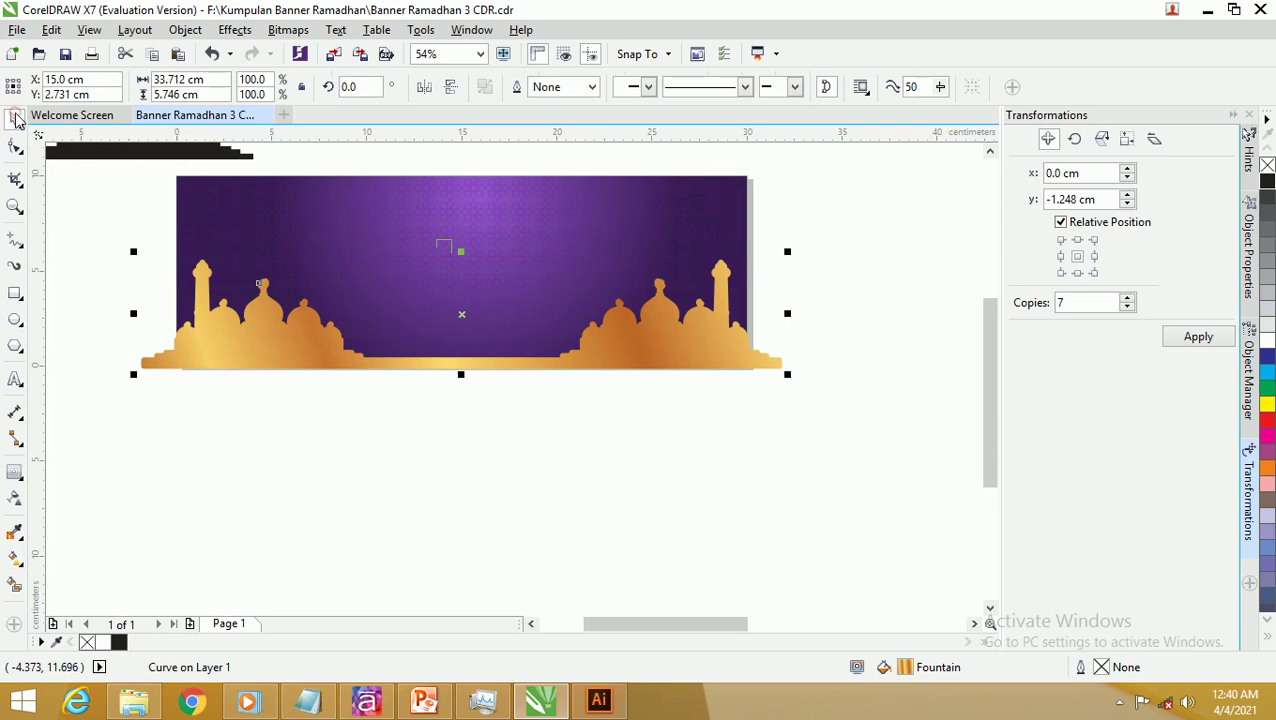
click(838, 278)
click(698, 350)
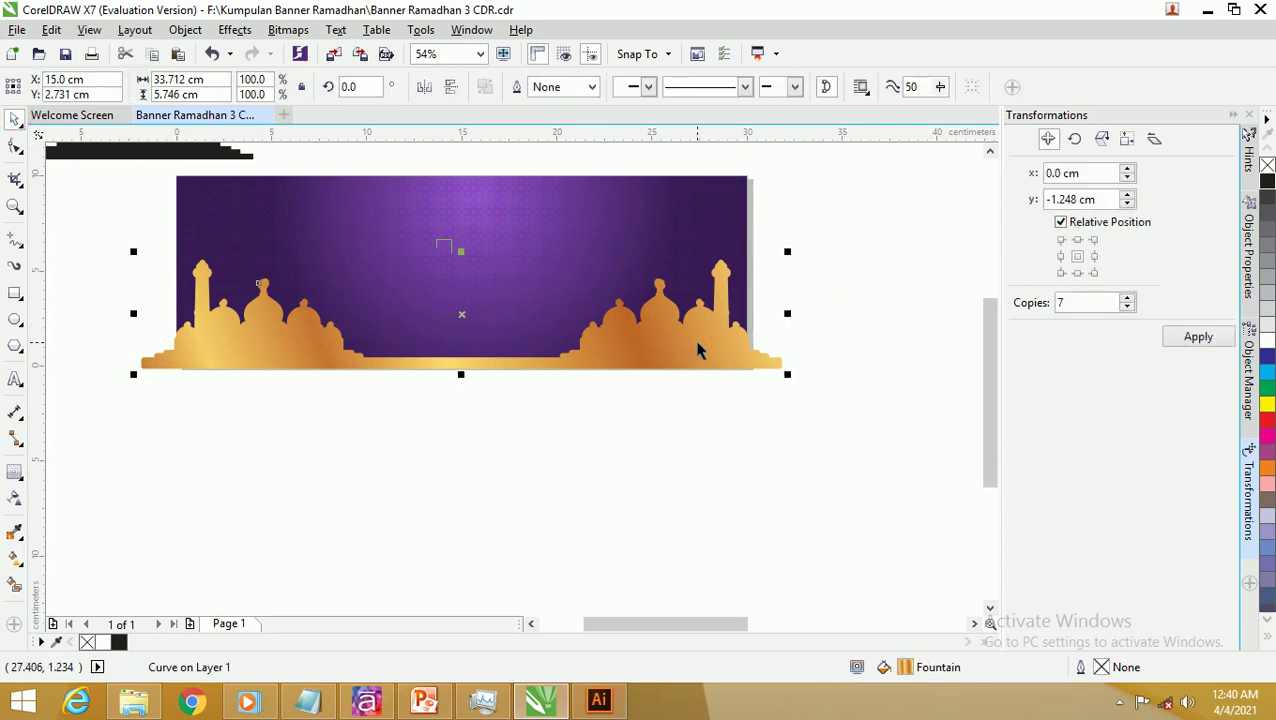
click(876, 266)
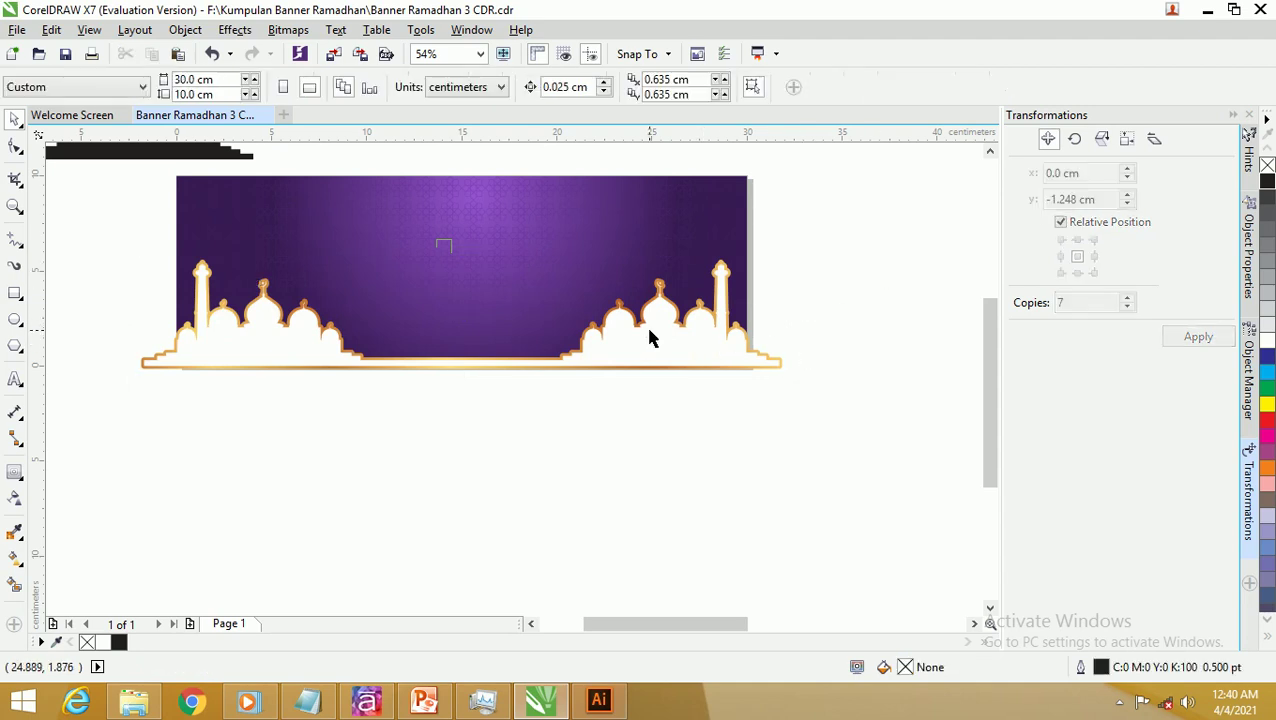
Step: Try shifting the white mosque silhouette downward over the gold shape, and undo the move
click(668, 340)
scroll(686, 348, up, 3)
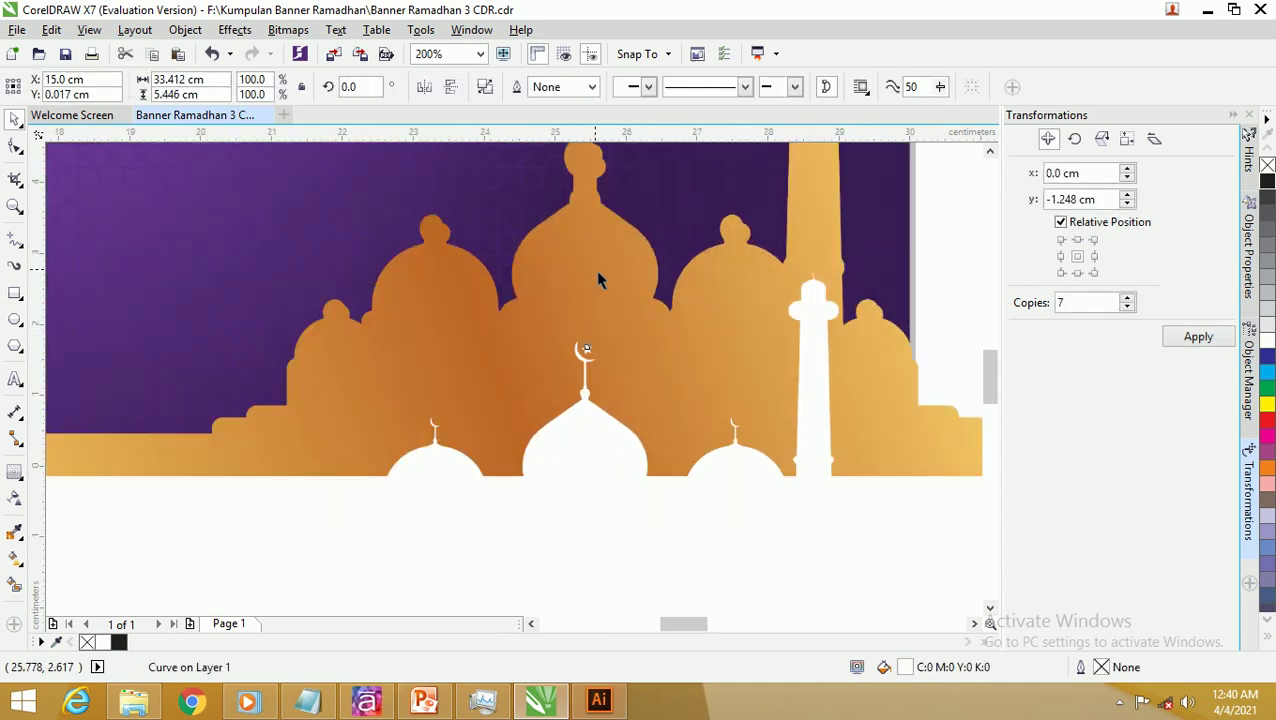
scroll(598, 260, down, 2)
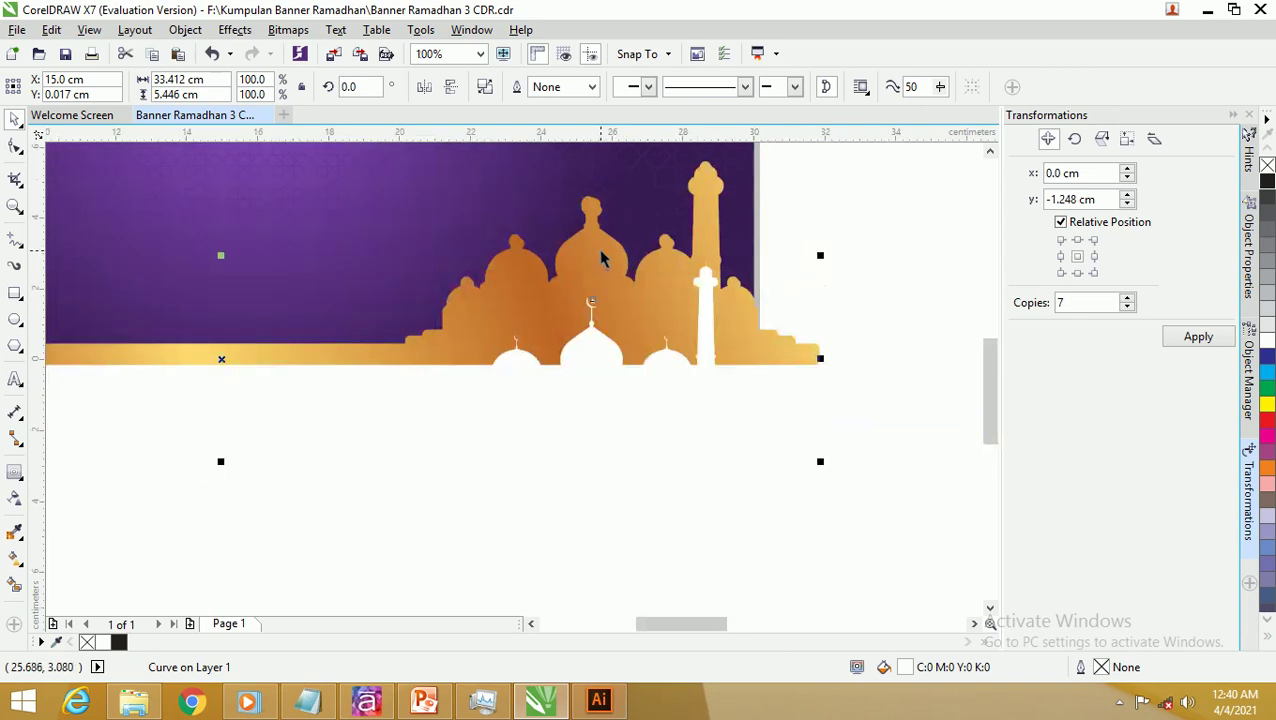
scroll(601, 259, down, 1)
key(ctrl+z)
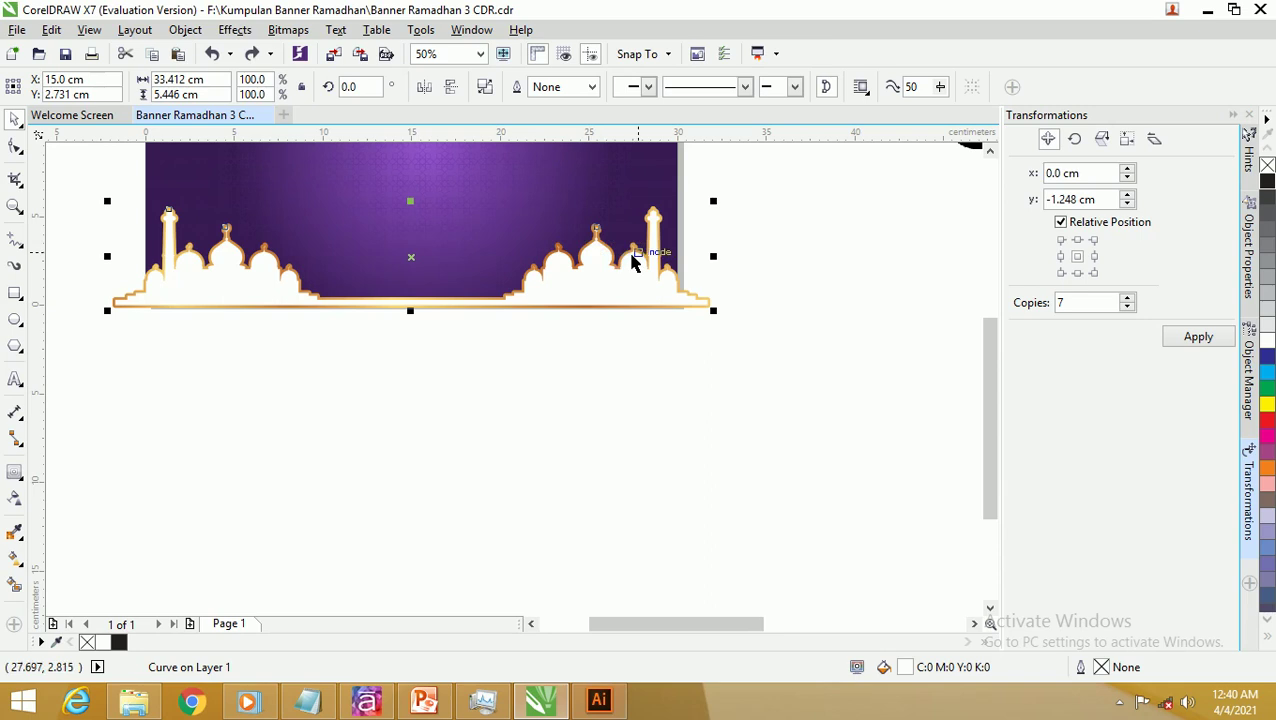
key(ctrl+shift+z)
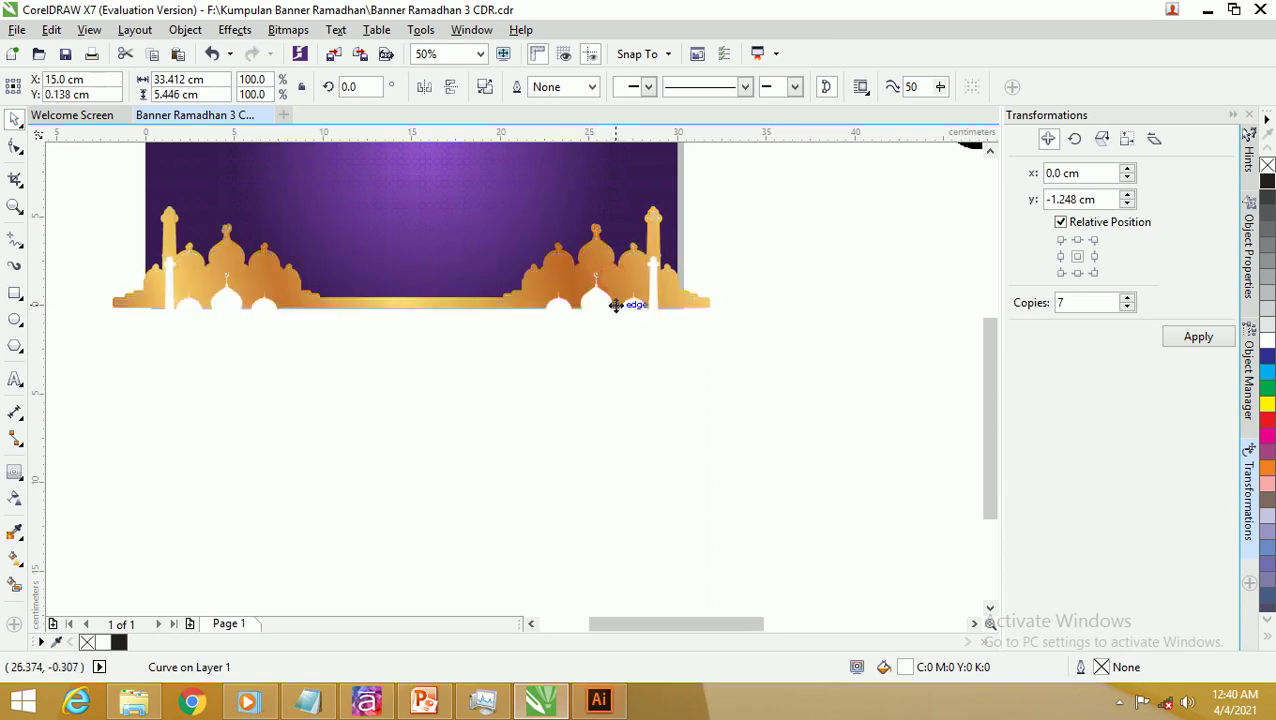
key(ctrl+z)
Step: Move the separate black mosque silhouette beside the banner's left edge, at about X -4.7 cm, Y 6.5 cm
click(786, 230)
scroll(786, 226, down, 2)
scroll(445, 205, up, 2)
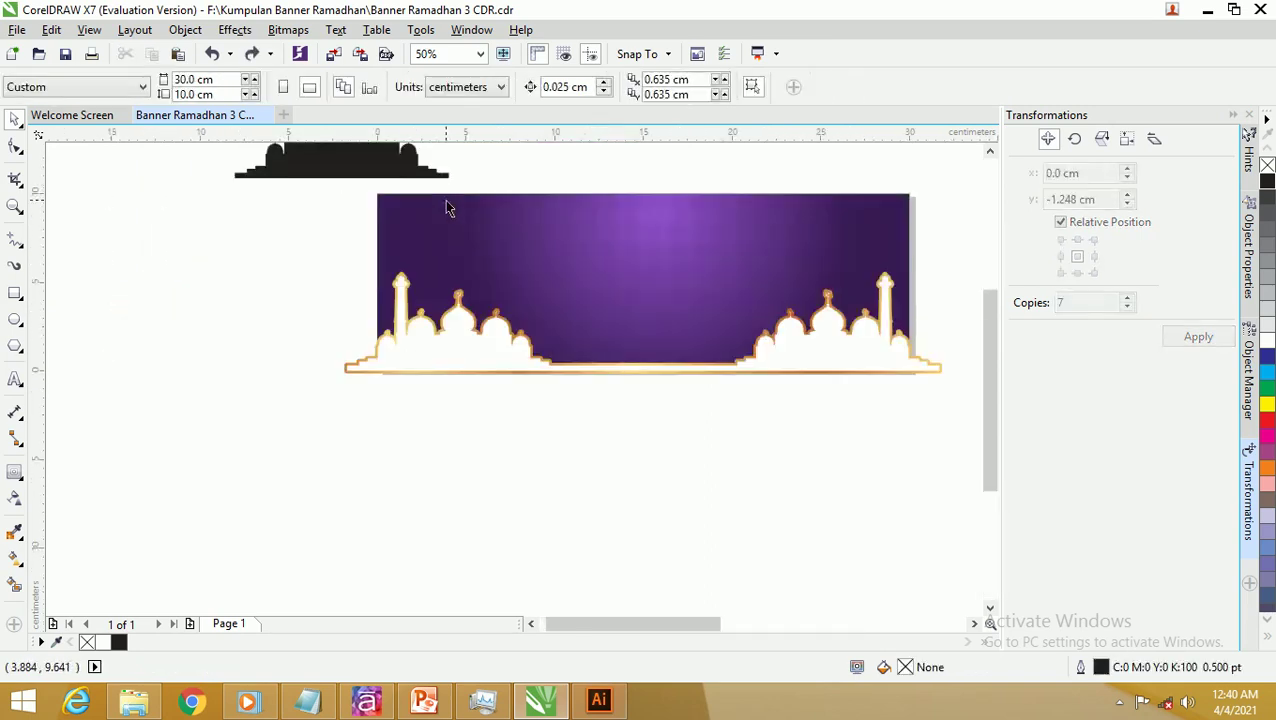
scroll(347, 211, down, 2)
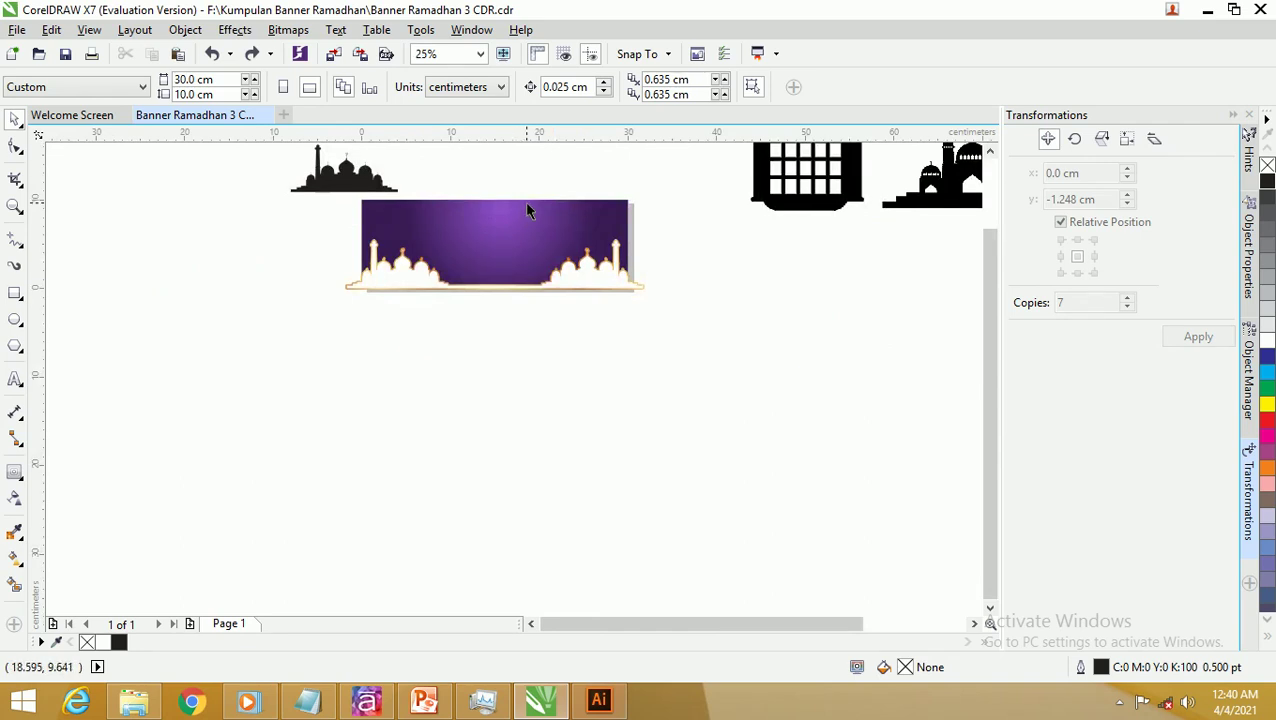
scroll(450, 191, up, 2)
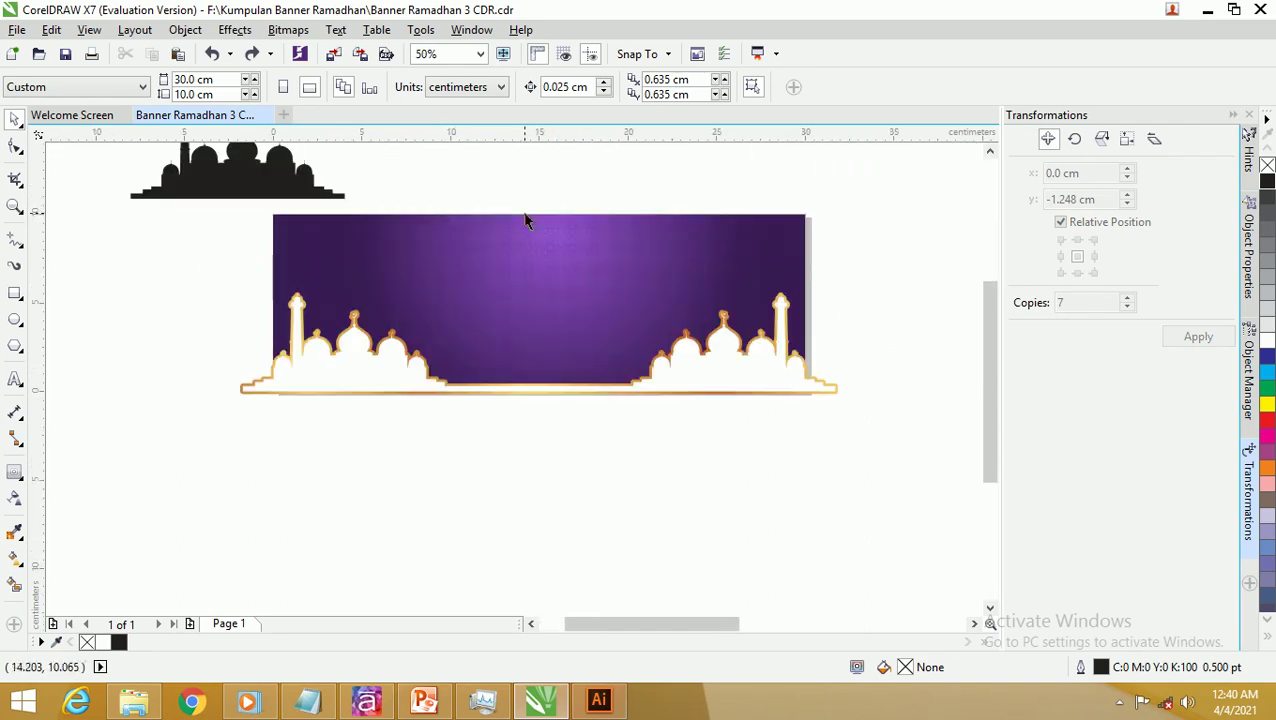
scroll(558, 307, down, 2)
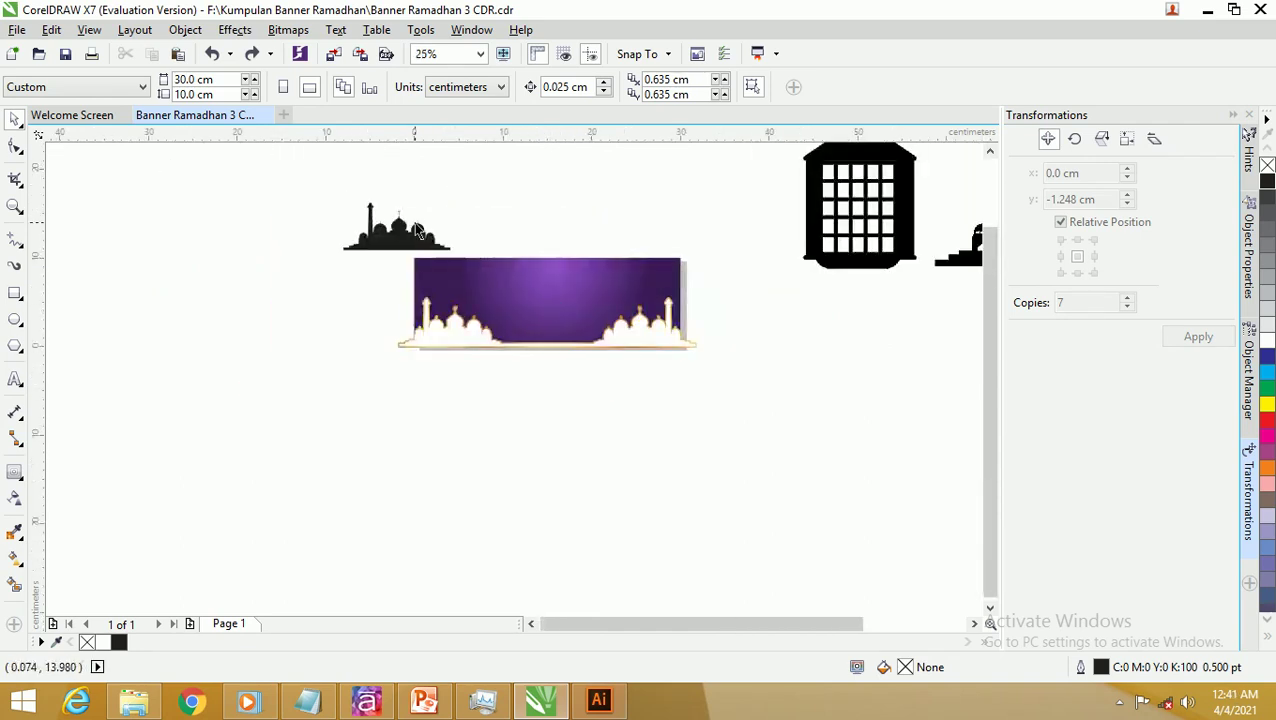
click(400, 232)
scroll(446, 295, up, 2)
drag(444, 292, 301, 294)
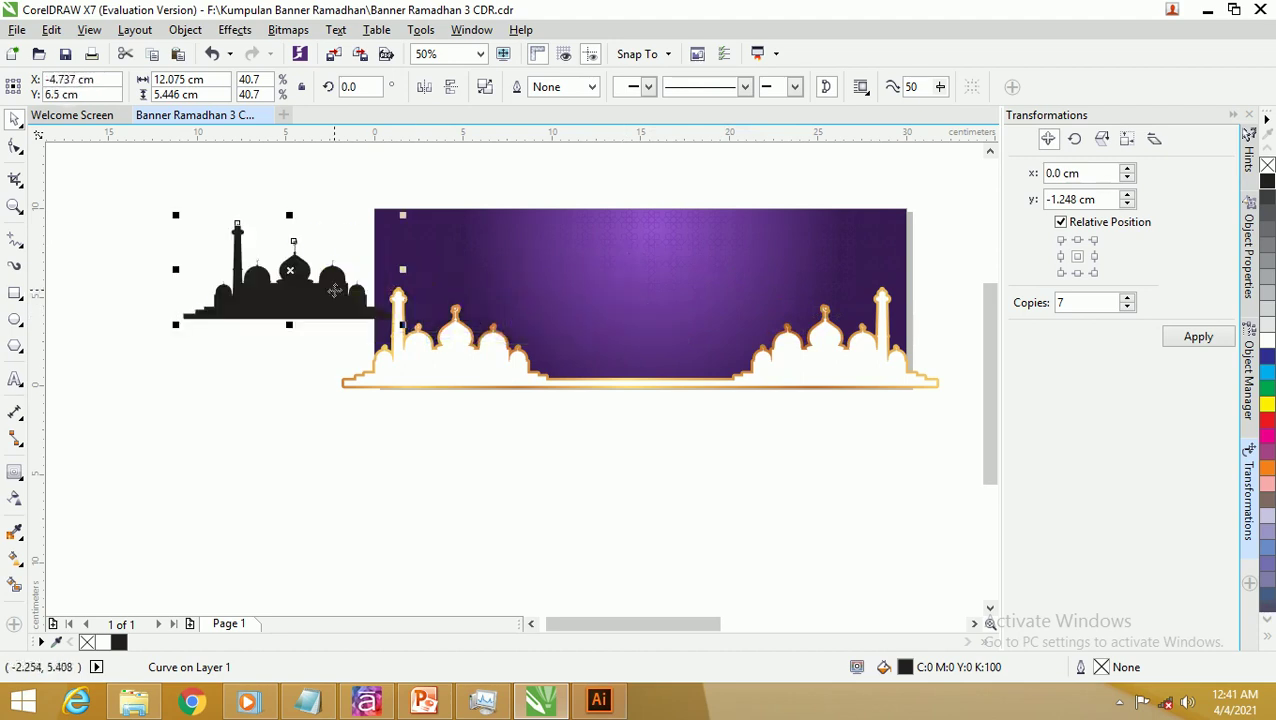
Step: Copy the banner background's radial purple fountain fill onto the black mosque silhouette
click(549, 243)
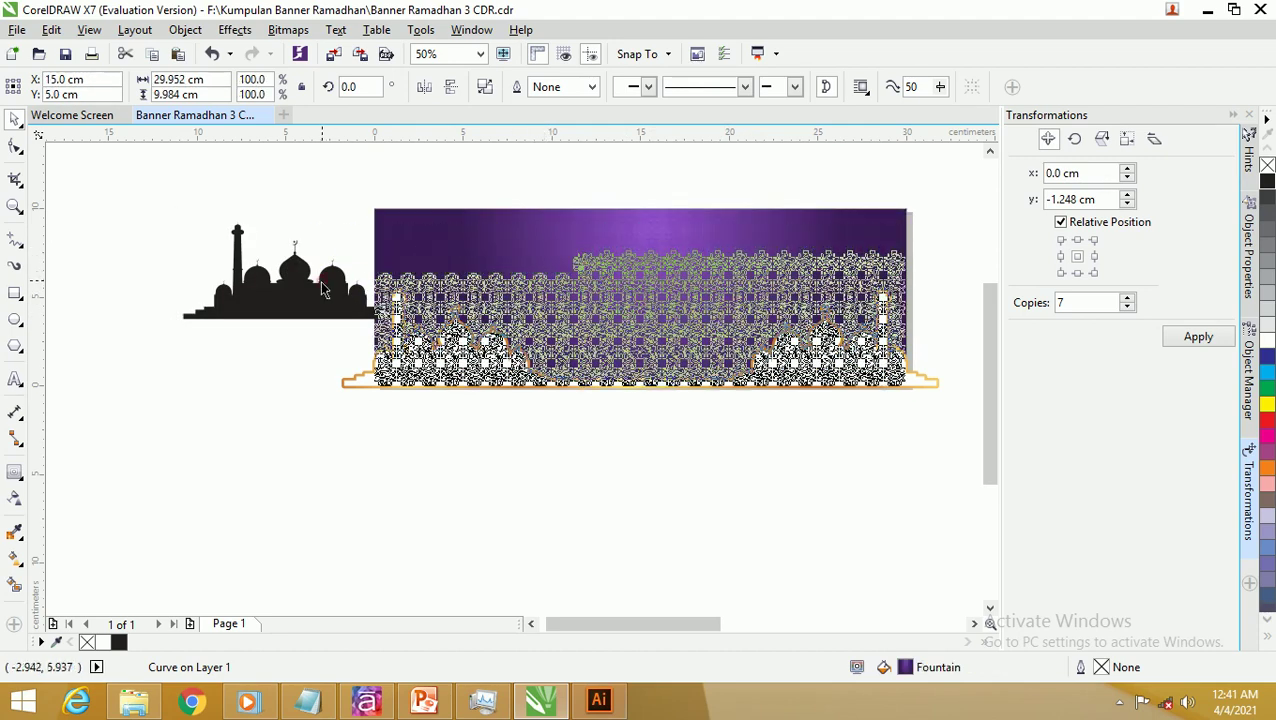
click(285, 296)
click(287, 299)
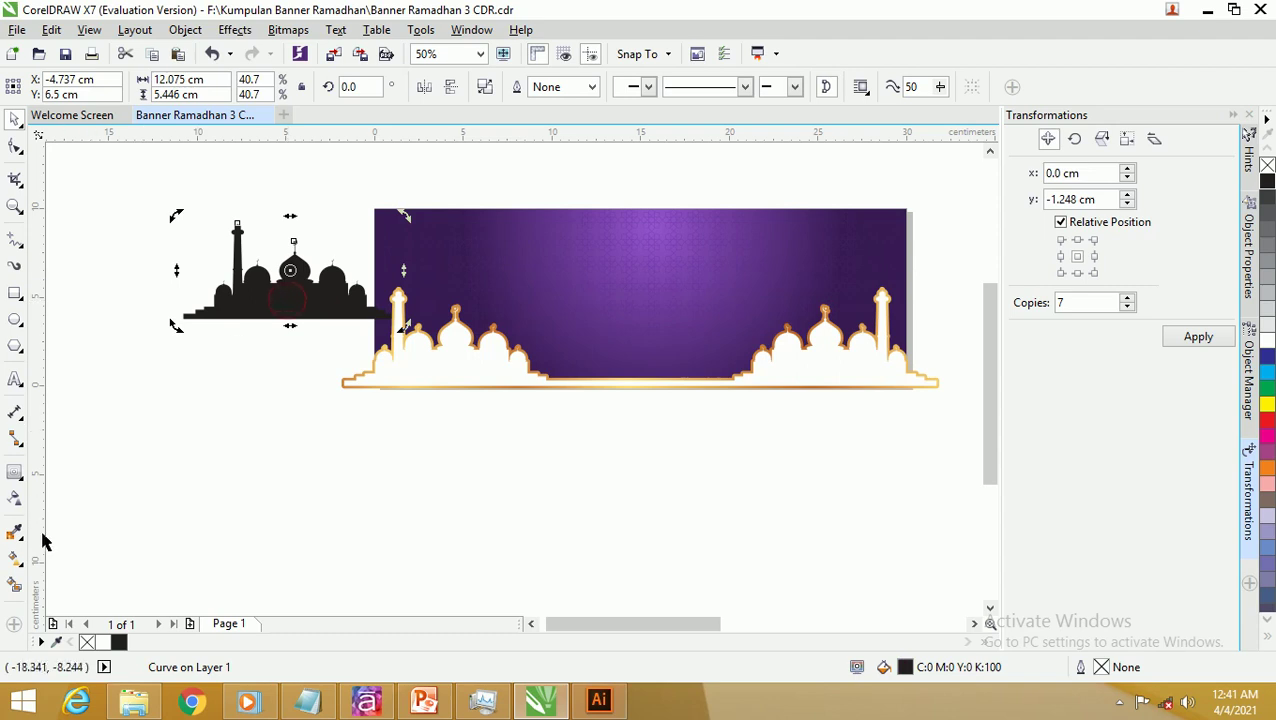
click(13, 561)
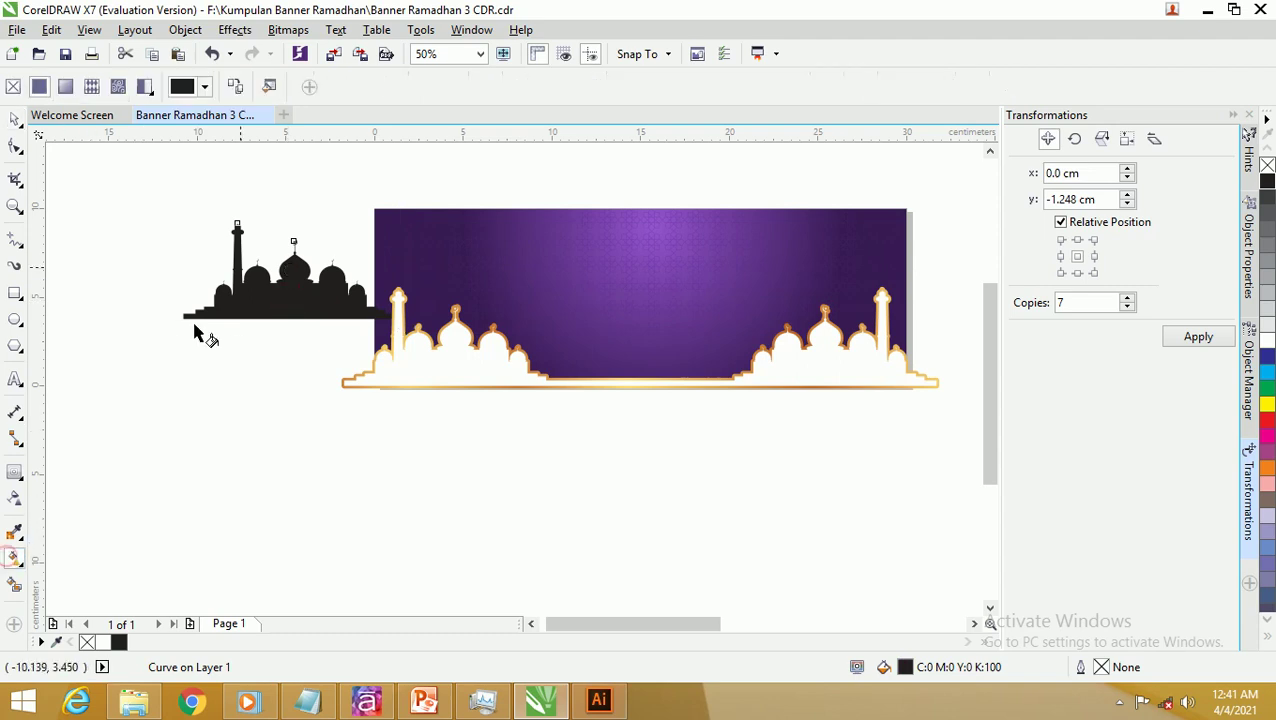
click(238, 88)
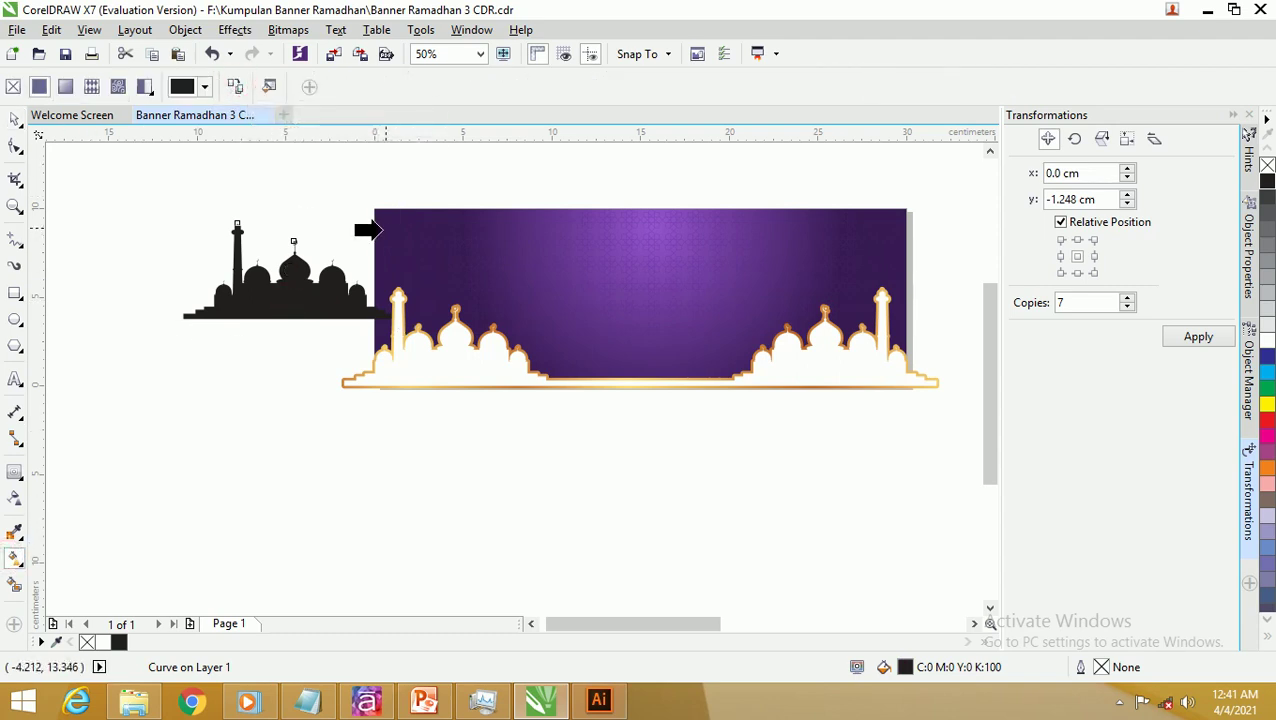
click(515, 246)
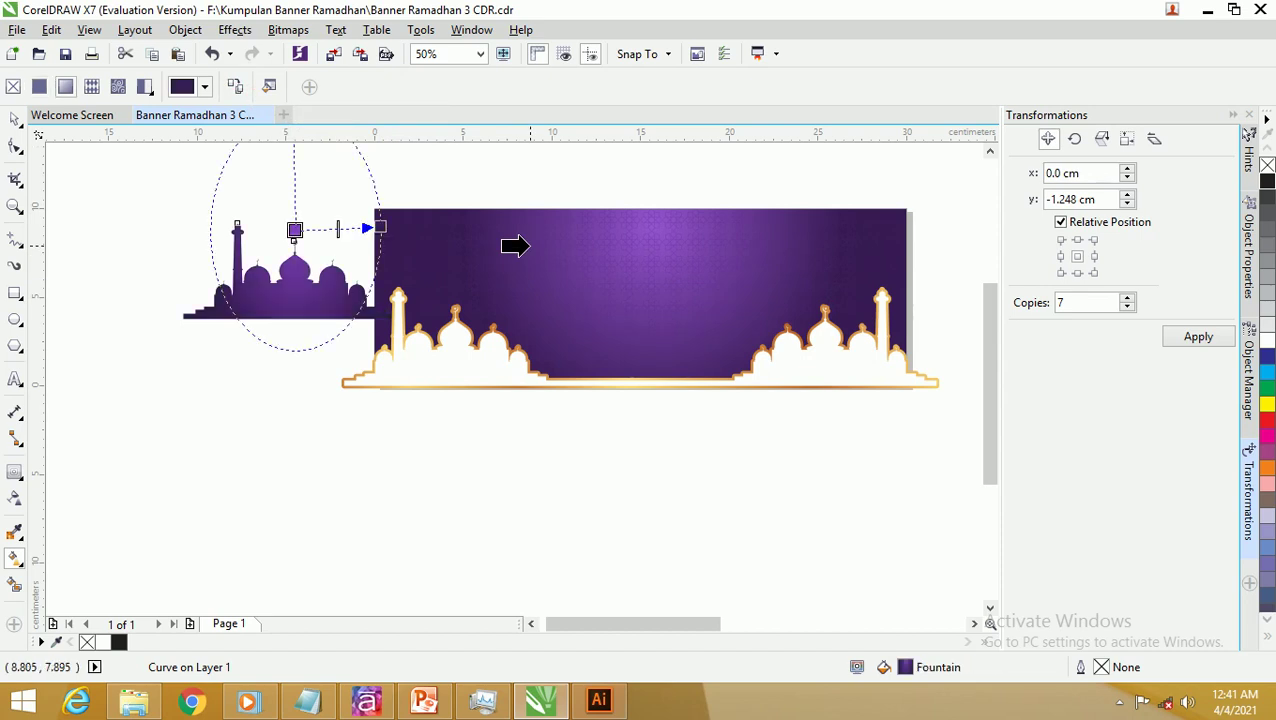
Step: Change the copied mosque fill to a linear fountain fill running horizontally from dark purple to bright purple
drag(294, 230, 276, 282)
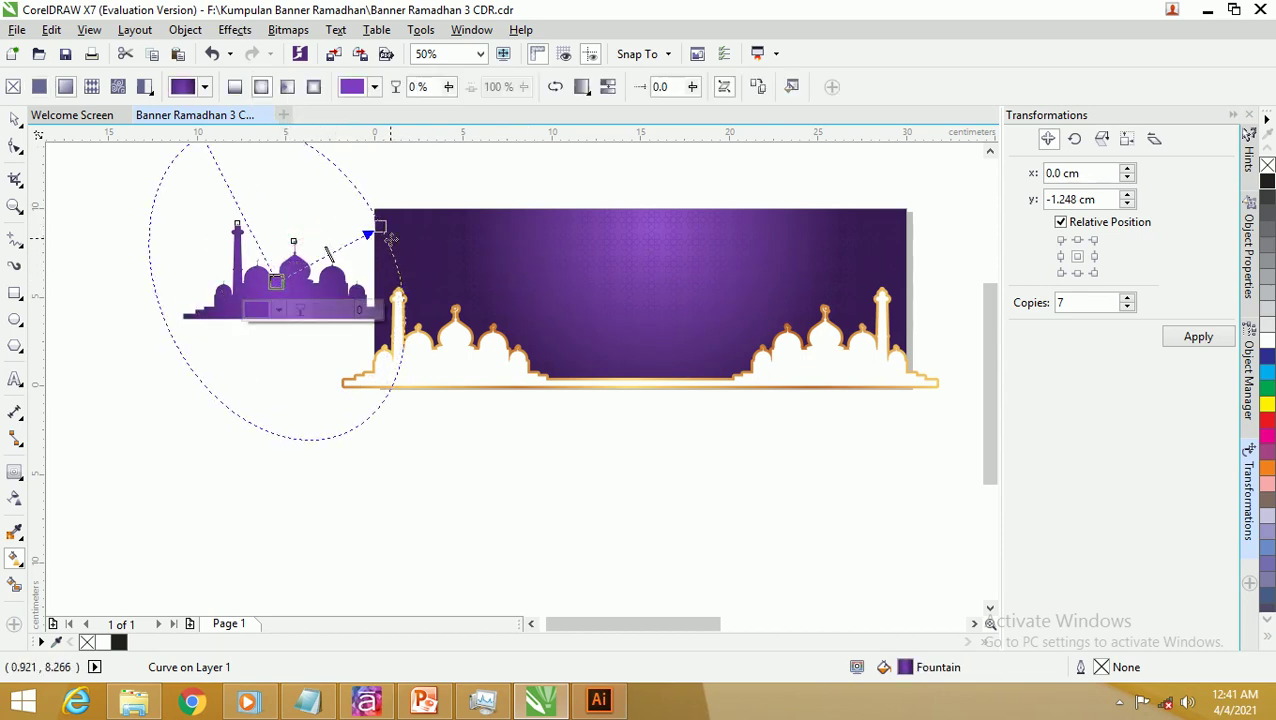
drag(380, 228, 398, 278)
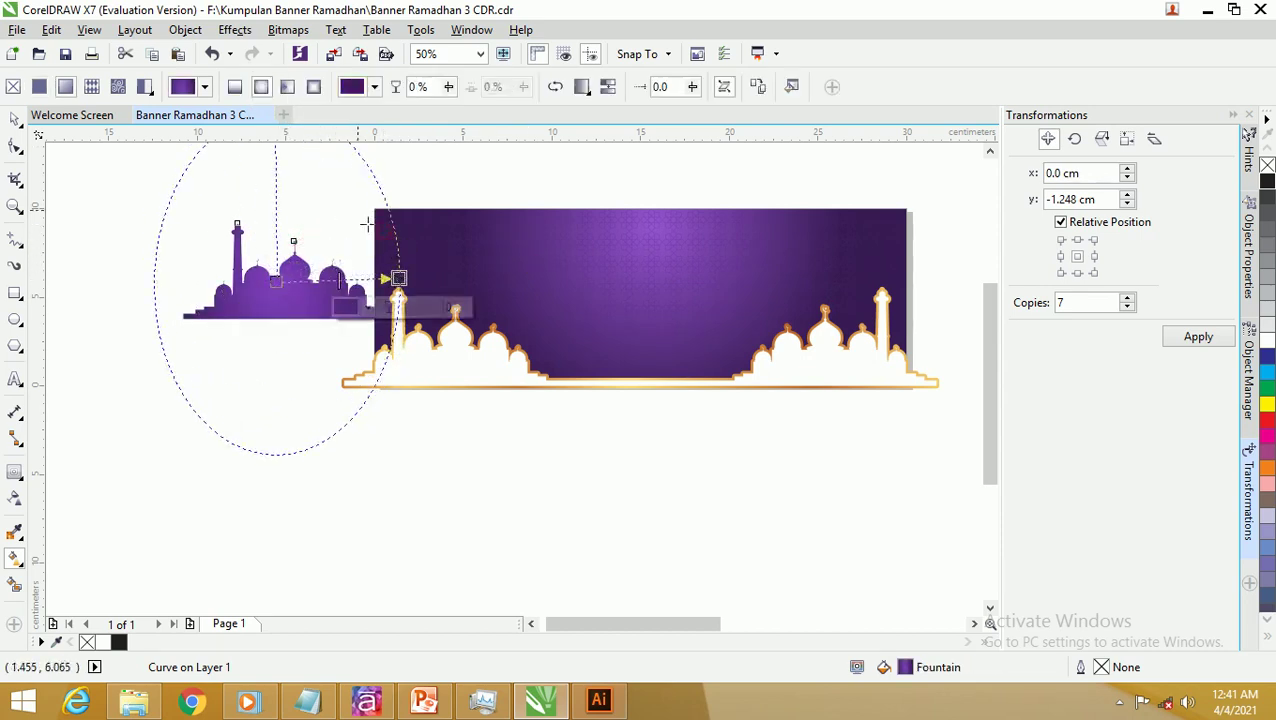
click(235, 88)
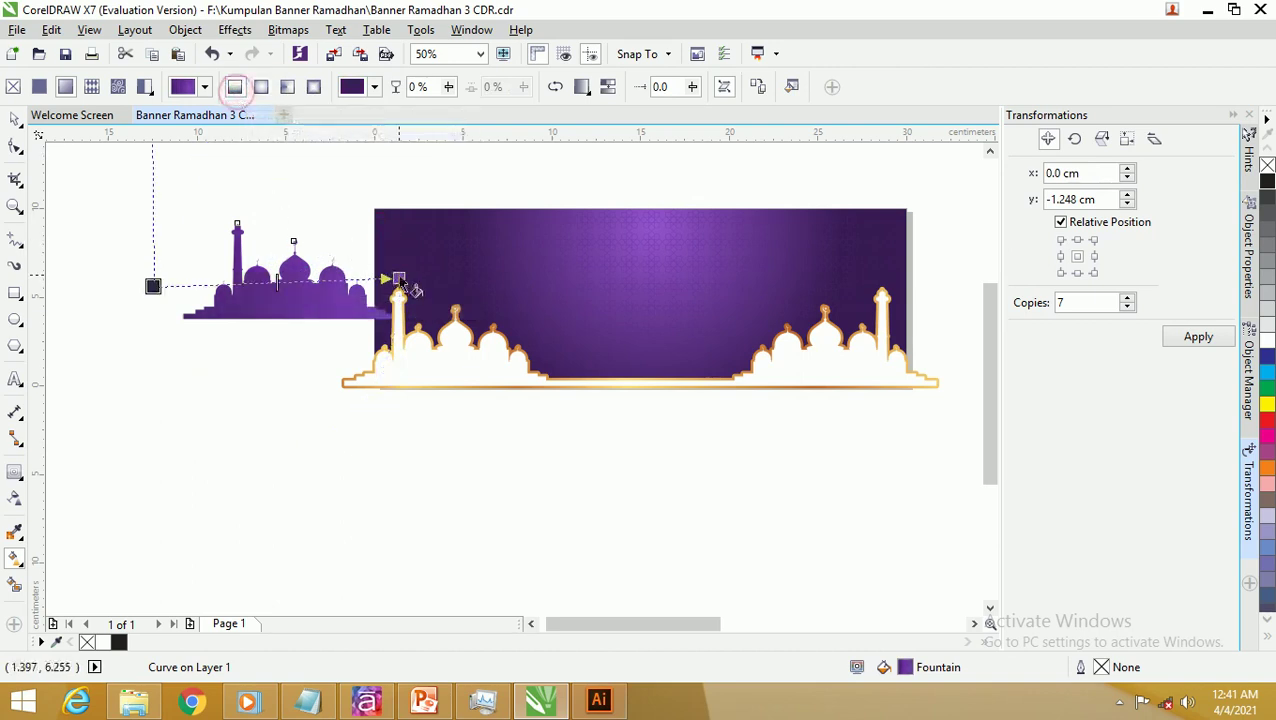
drag(399, 277, 400, 295)
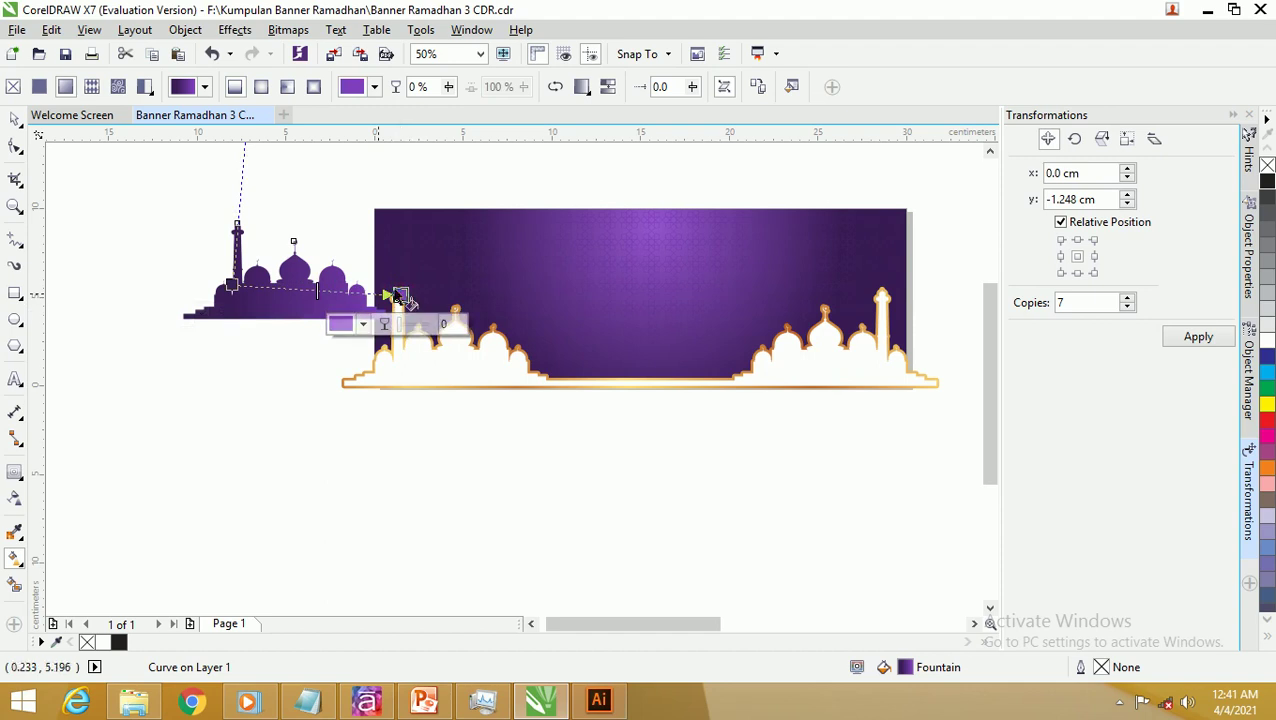
Step: Set the bright purple end node of the mosque gradient to 100% transparency
click(399, 326)
drag(401, 331, 404, 292)
click(15, 120)
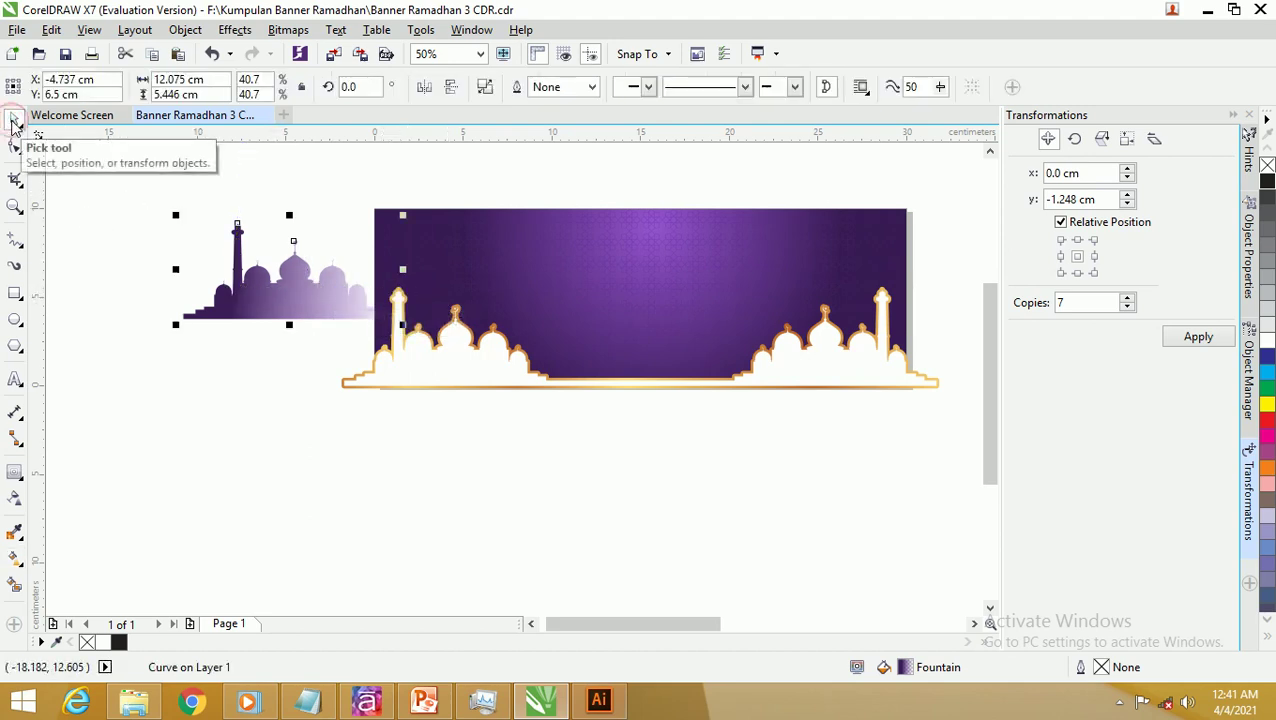
click(165, 178)
Step: Place the fading purple mosque behind the banner's left white mosque and enlarge it to about 13.6 × 6.1 cm
drag(255, 289, 449, 342)
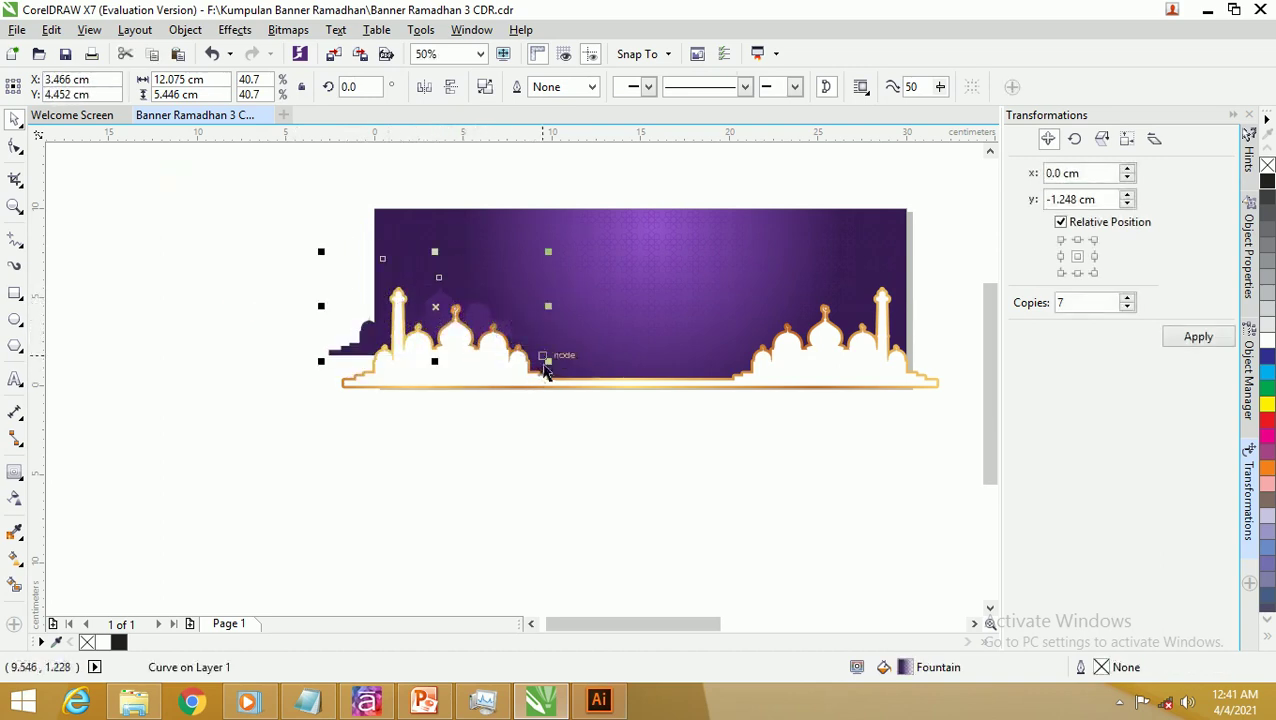
drag(545, 370, 578, 365)
drag(380, 340, 352, 335)
click(231, 241)
Step: Pull the transparent end of the purple mosque's gradient inward to above the white mosque's rightmost small dome
scroll(466, 316, up, 1)
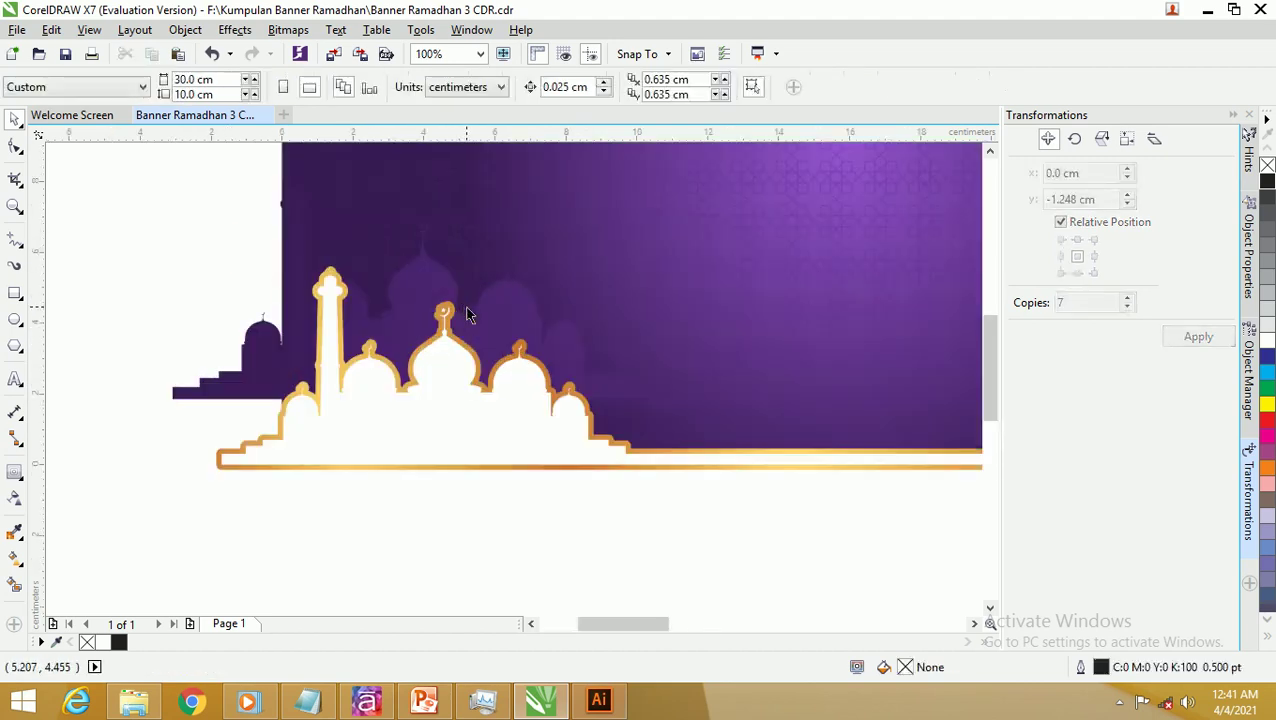
click(480, 303)
scroll(362, 277, down, 1)
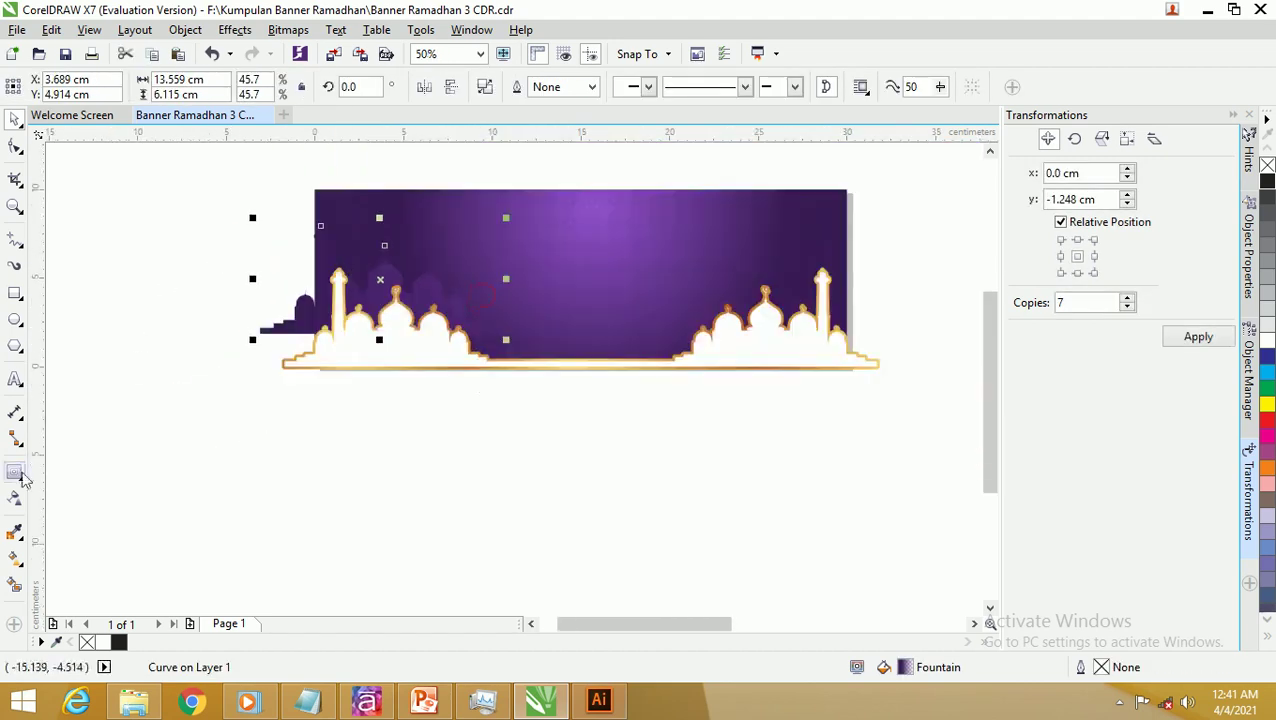
click(16, 558)
drag(507, 302, 458, 297)
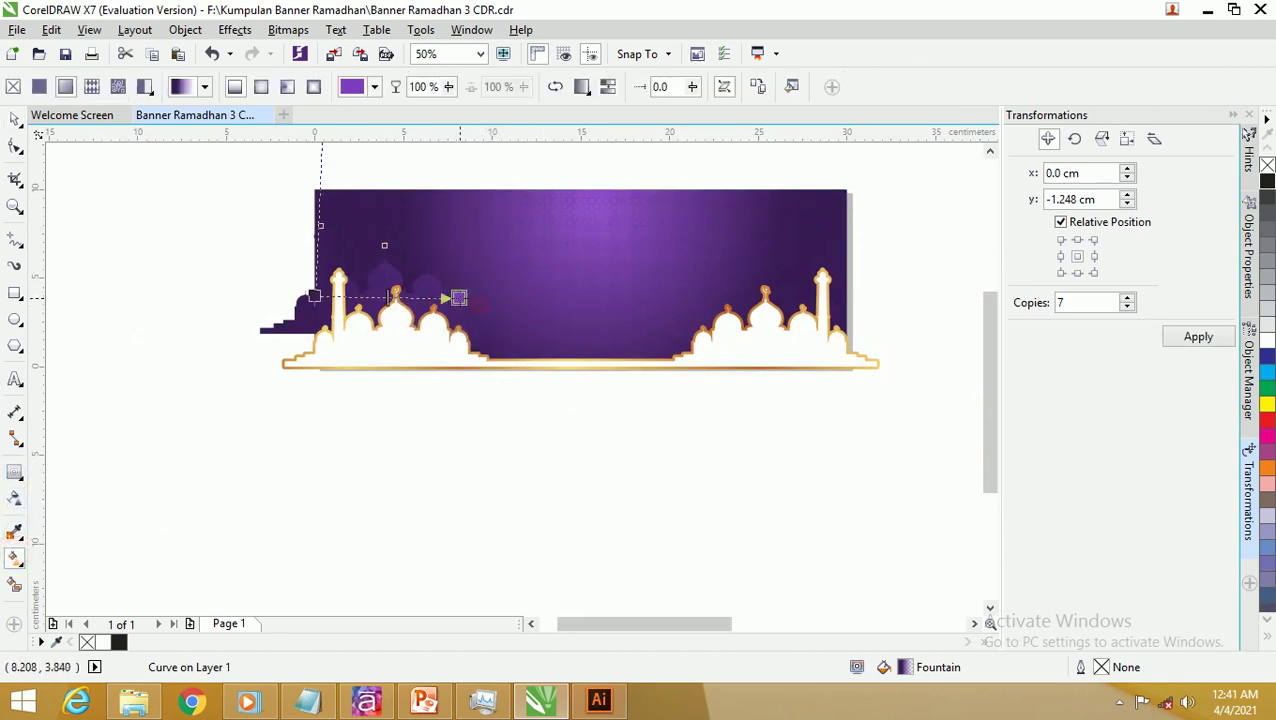
click(15, 118)
click(100, 185)
scroll(459, 280, up, 2)
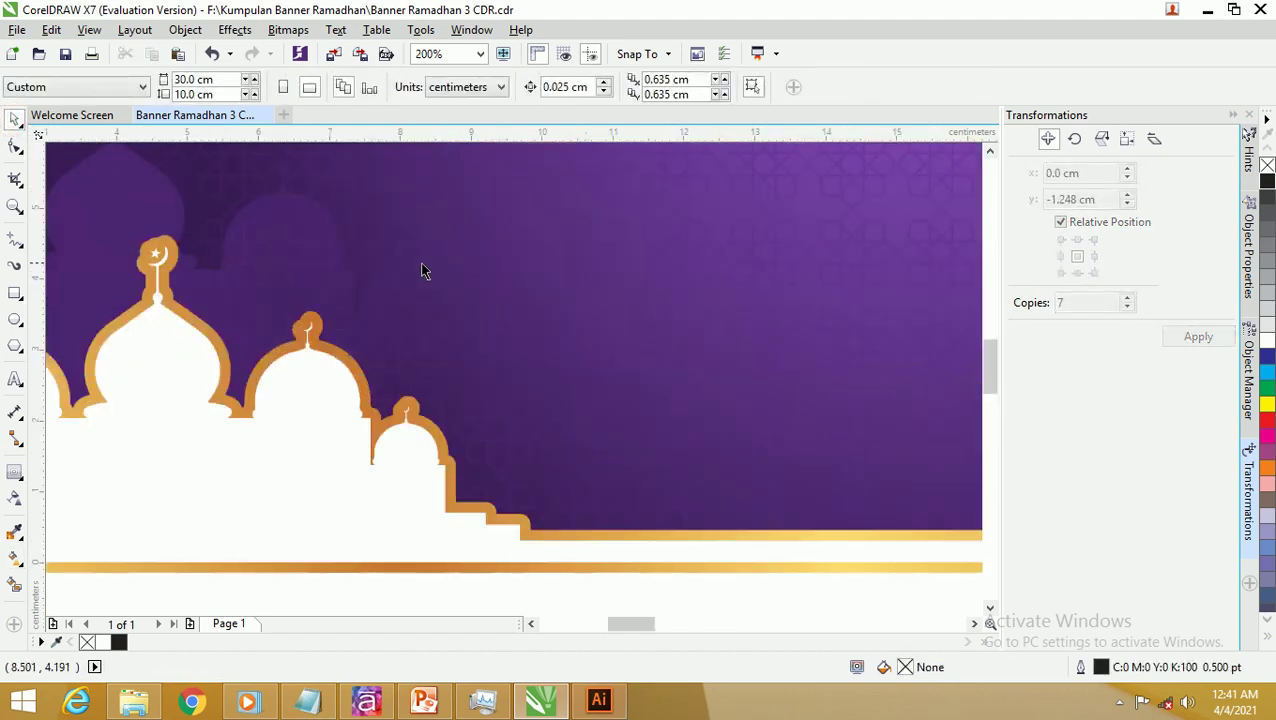
Step: Lower the fading purple mosque slightly and place a horizontally mirrored copy over the right mosque at about X 24.6 cm, Y 4.2 cm
scroll(421, 270, down, 2)
click(250, 287)
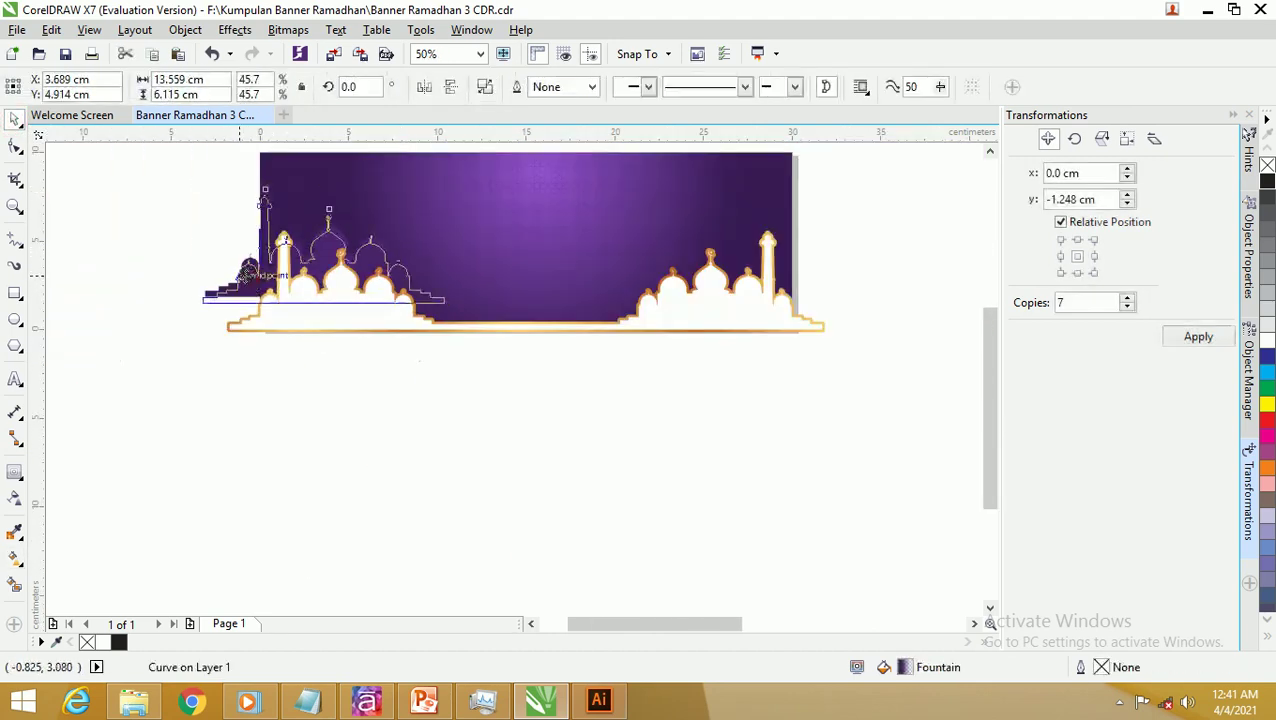
drag(248, 280, 614, 260)
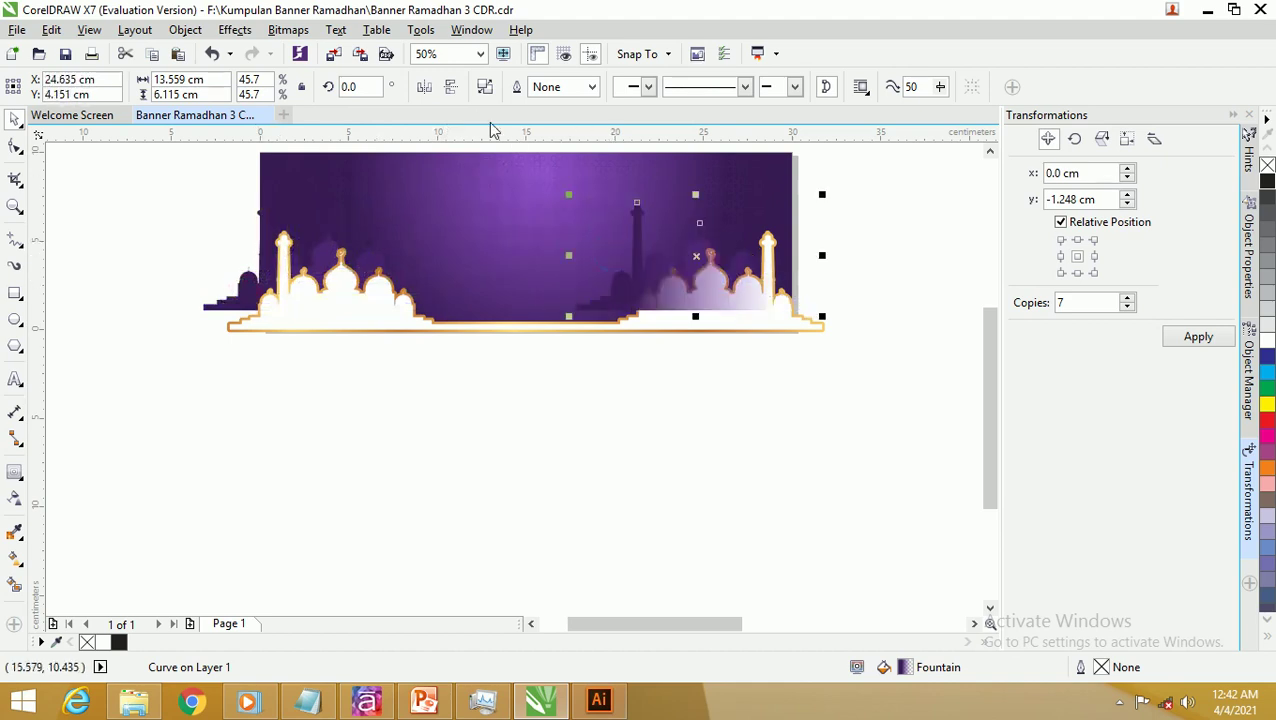
click(426, 92)
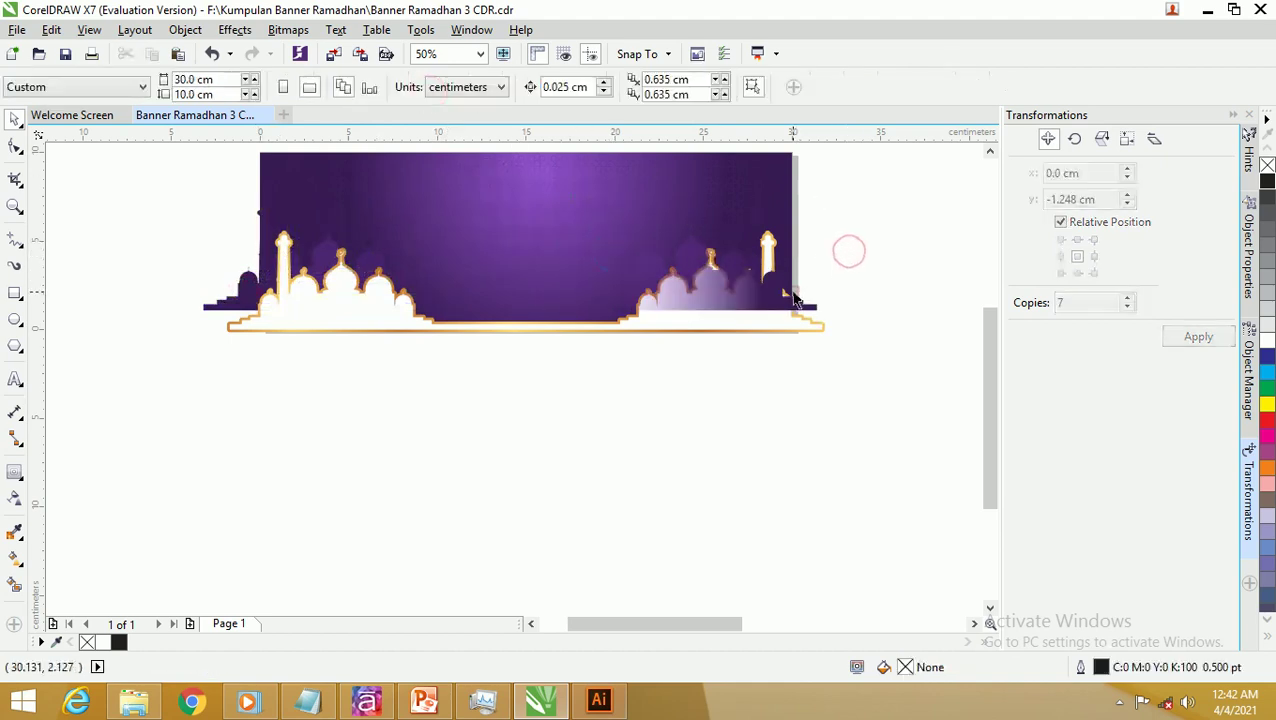
Step: Send the mirrored purple mosque behind the white silhouette and move it to about X 25.1 cm, Y 4.3 cm
click(798, 297)
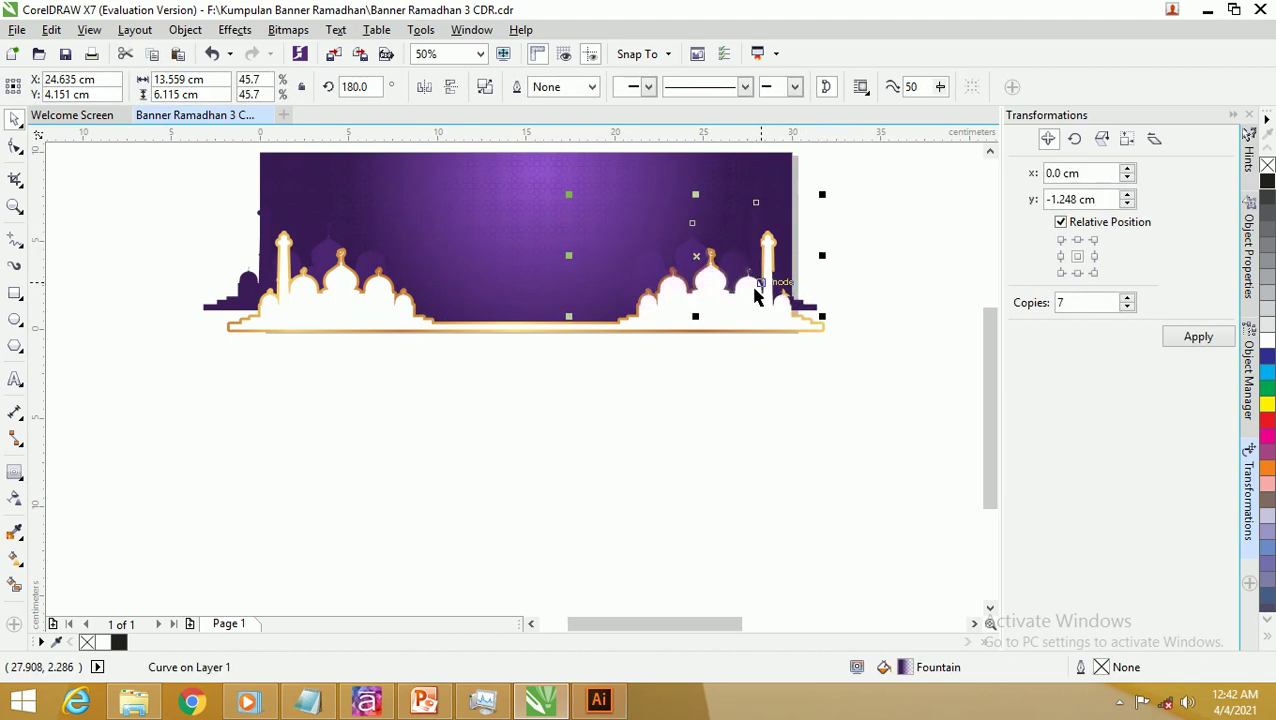
drag(686, 242, 727, 233)
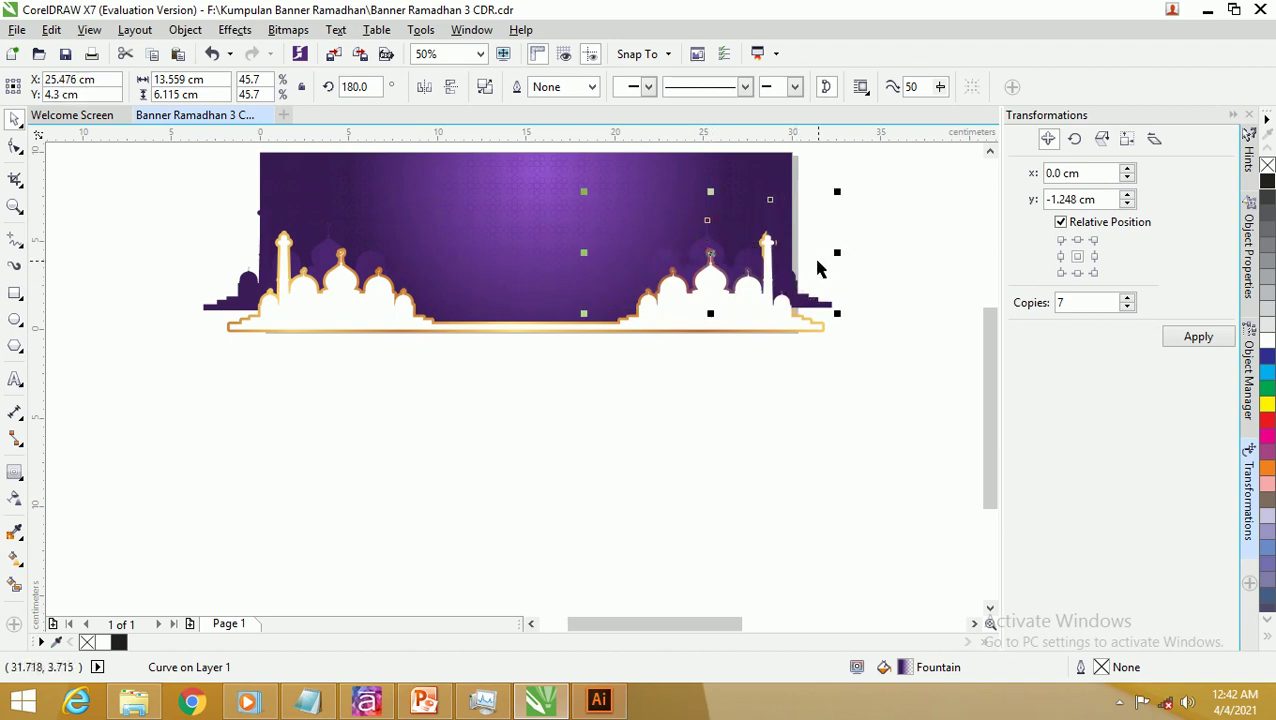
scroll(817, 268, up, 2)
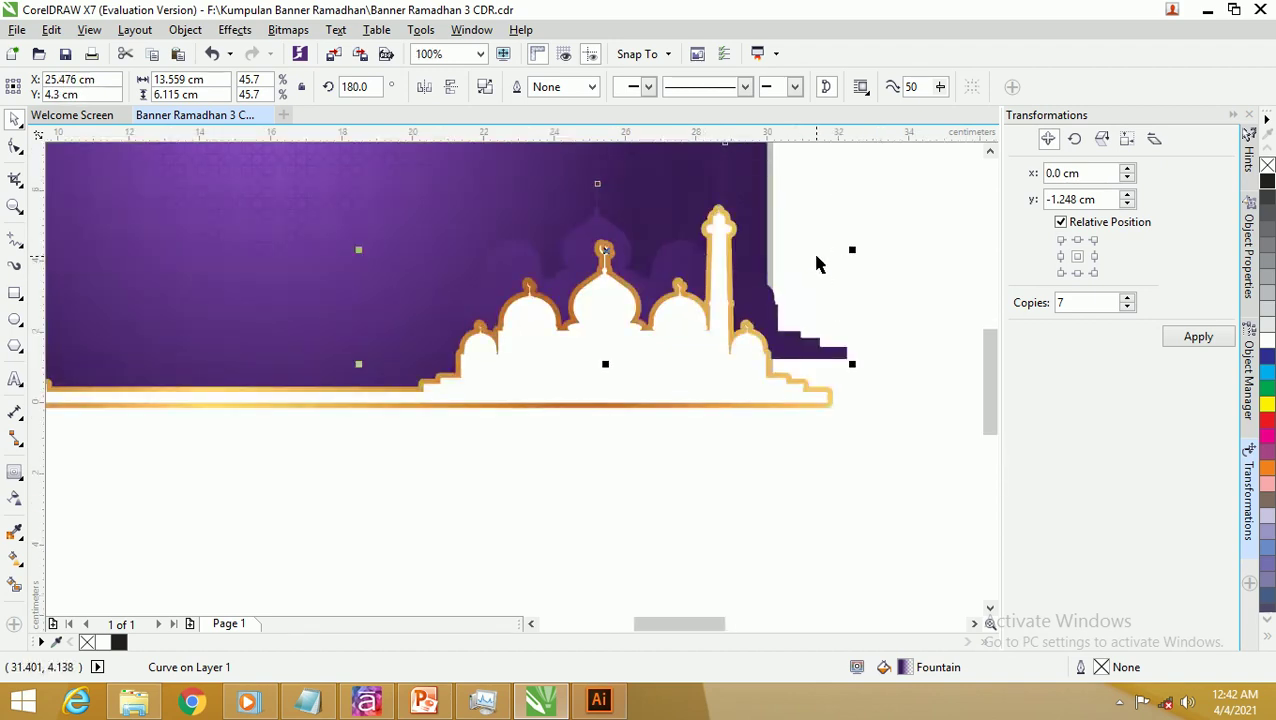
scroll(817, 263, down, 2)
scroll(800, 276, up, 2)
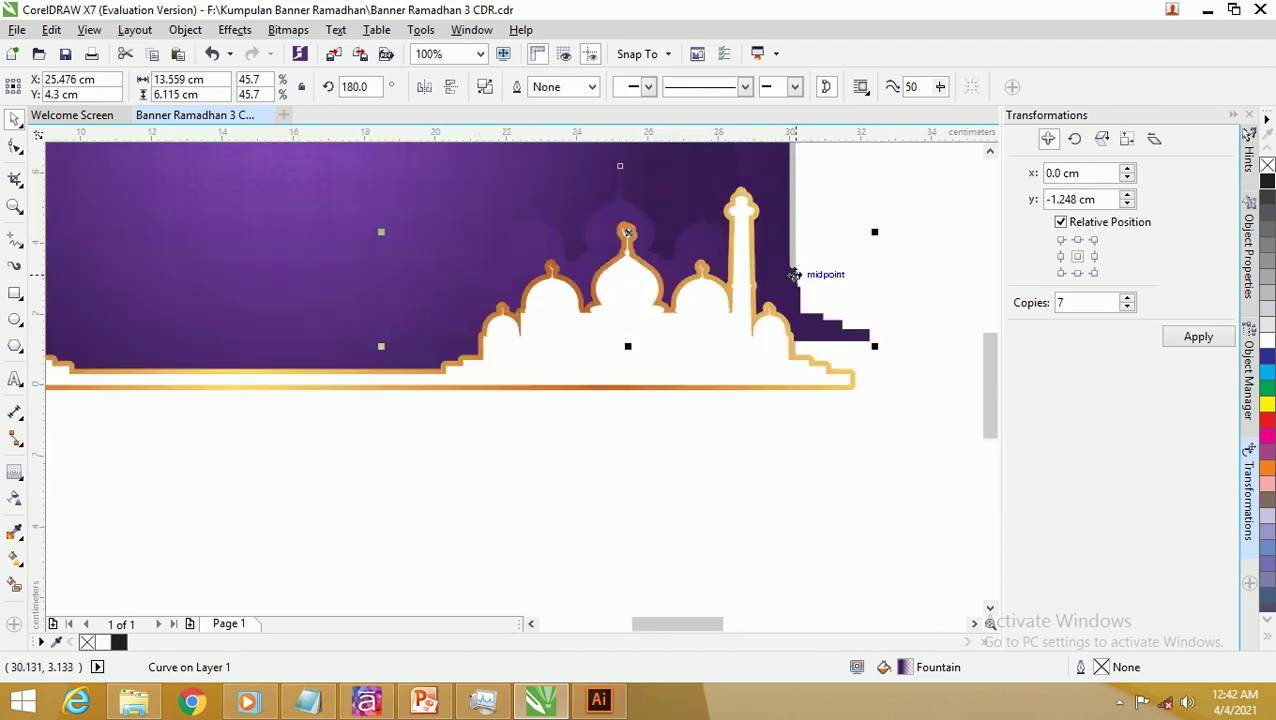
drag(790, 282, 785, 284)
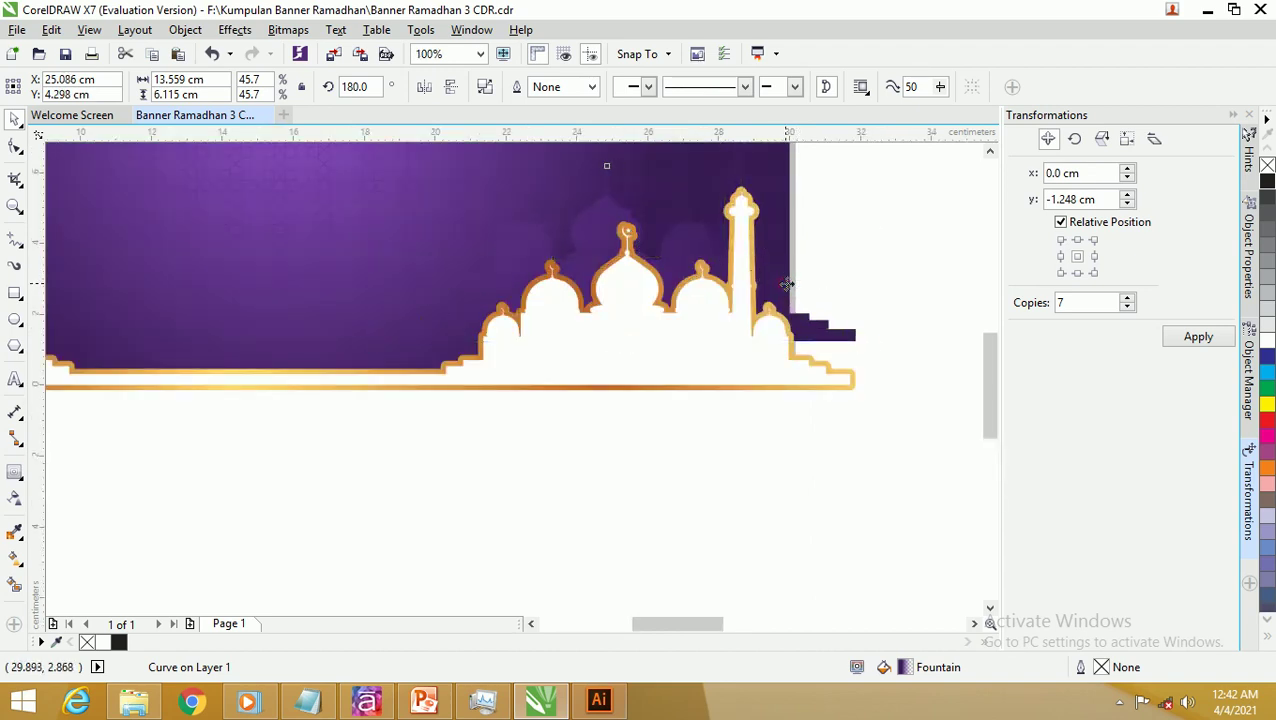
click(790, 287)
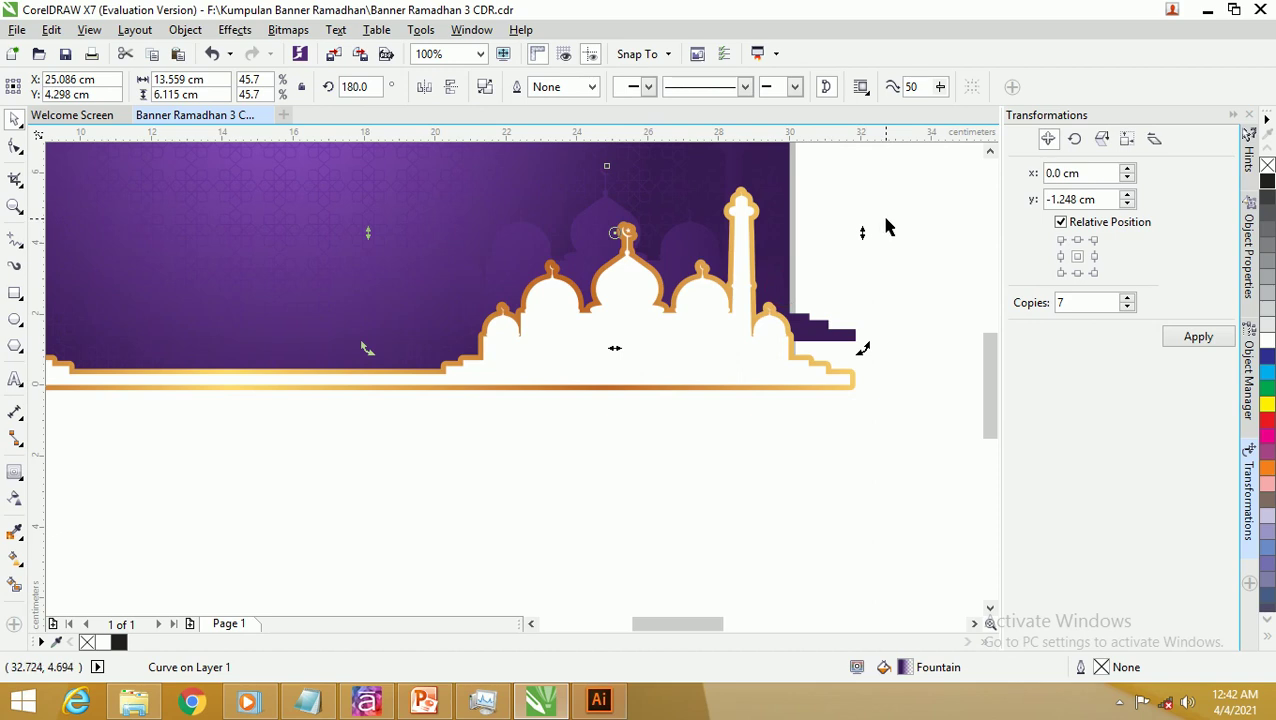
click(940, 216)
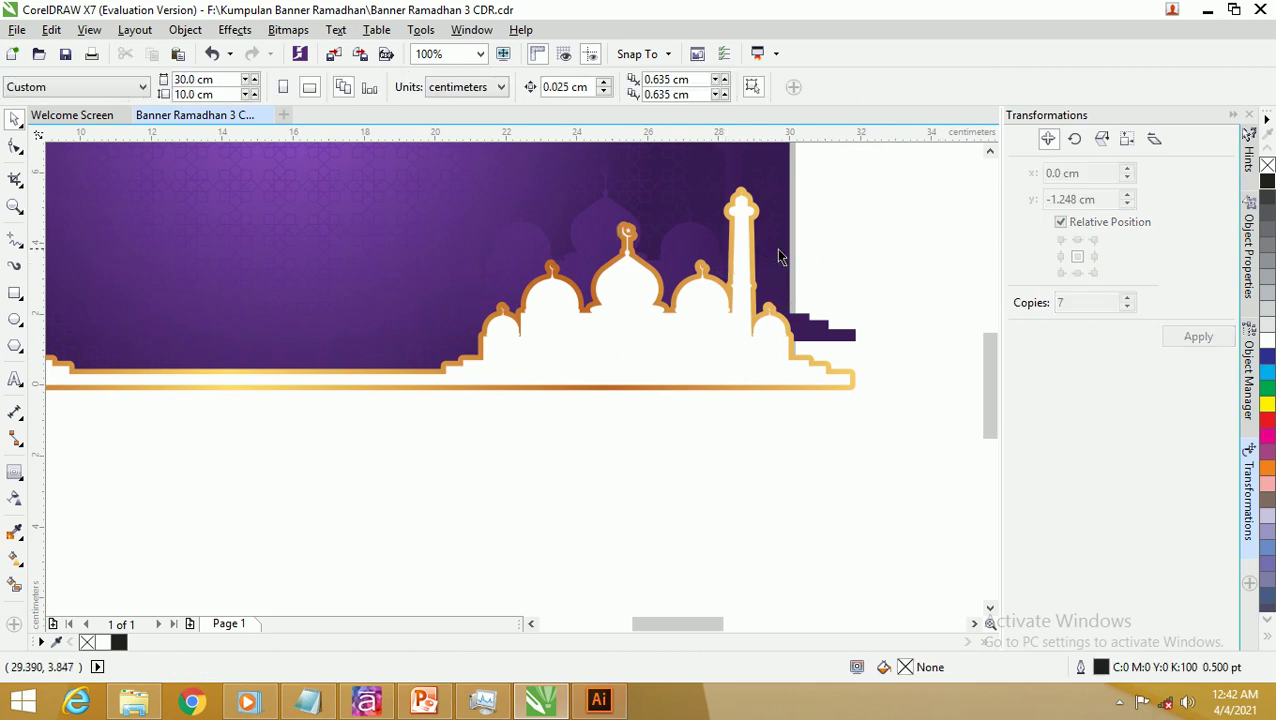
click(828, 330)
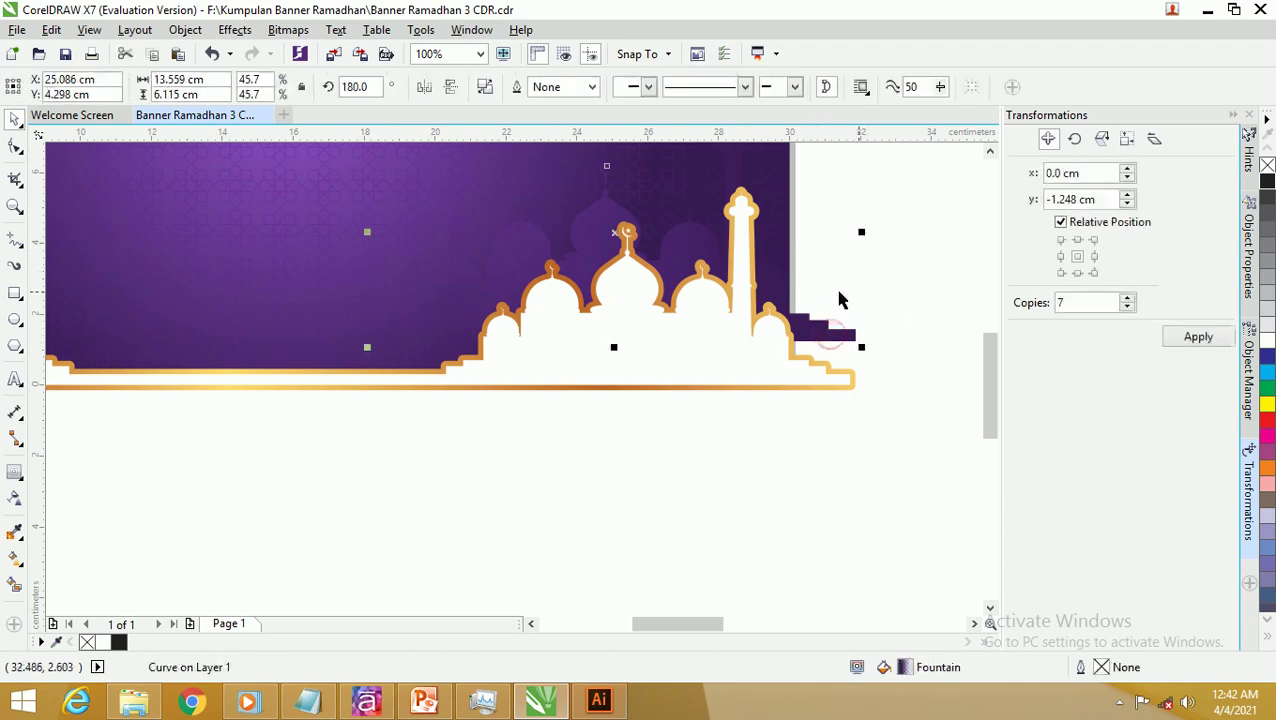
scroll(832, 290, down, 2)
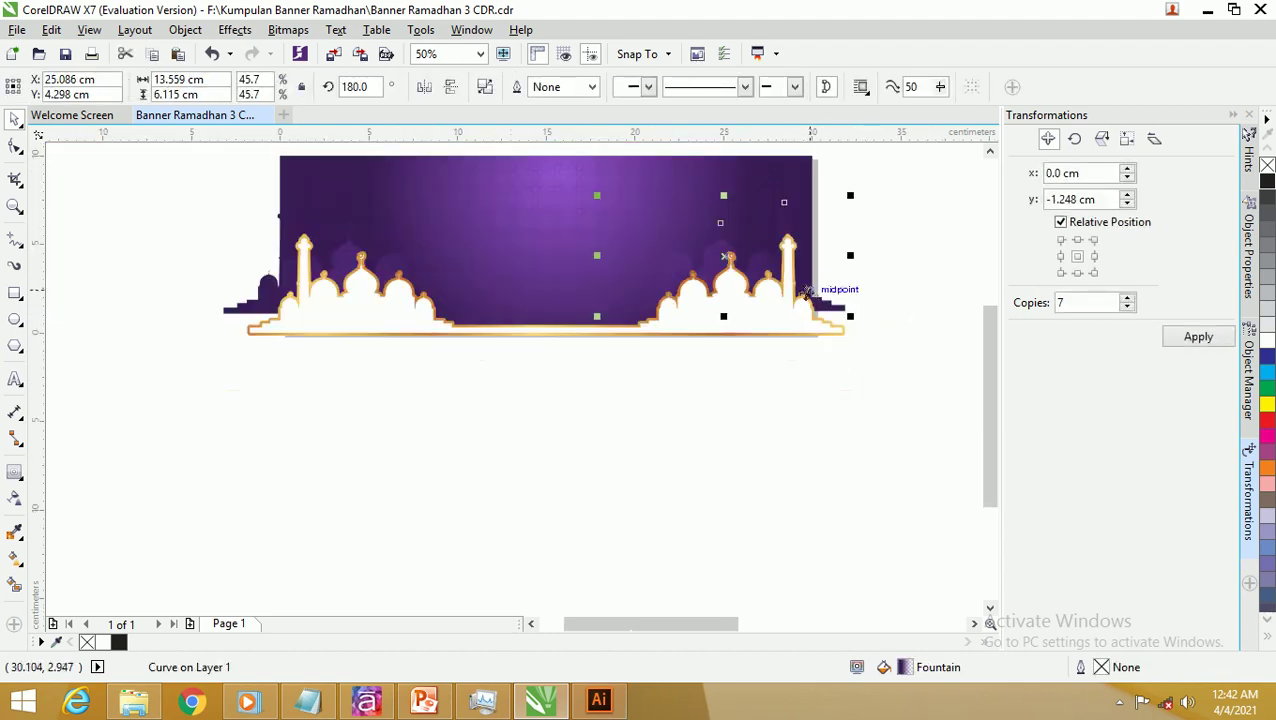
key(z)
drag(889, 379, 198, 148)
key(space)
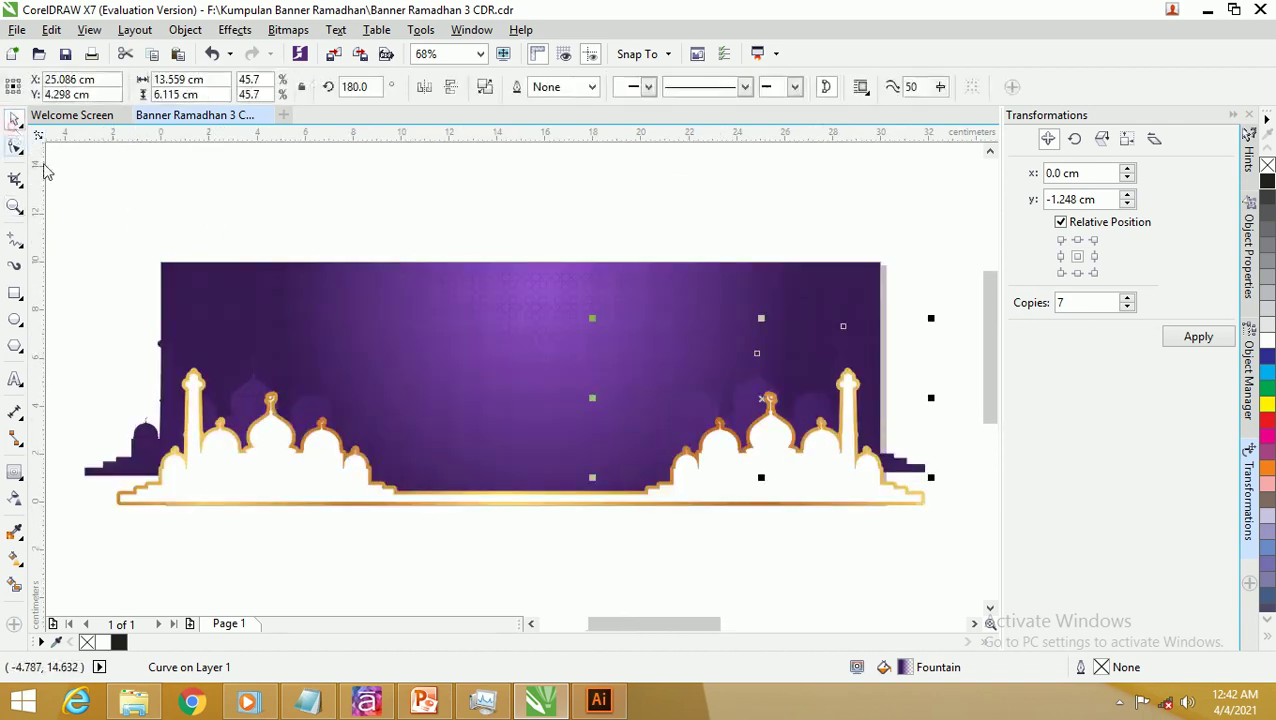
Step: Group the purple background, the white silhouette and all other banner artwork into one object
click(213, 228)
scroll(213, 228, down, 2)
drag(115, 228, 580, 408)
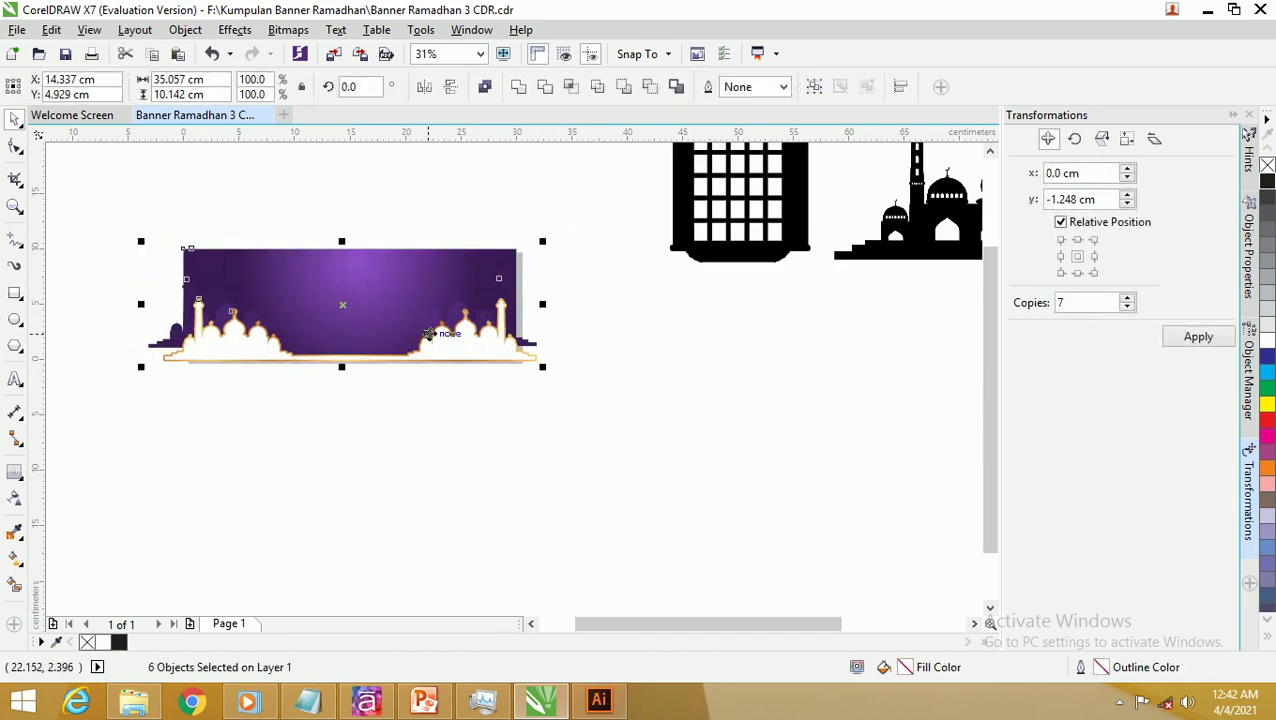
key(ctrl+g)
drag(440, 288, 438, 409)
key(ctrl+z)
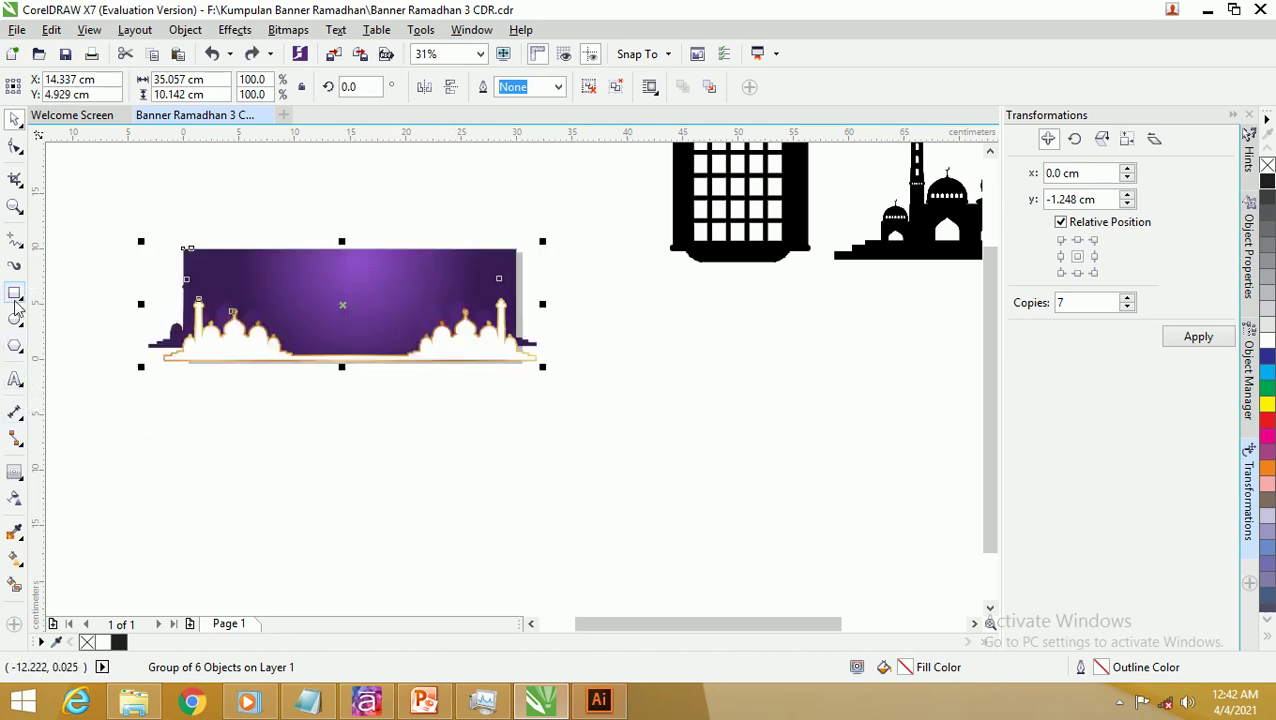
Step: Add a page-sized 30 × 10 cm rectangle and PowerClip the grouped banner artwork inside it
double_click(15, 294)
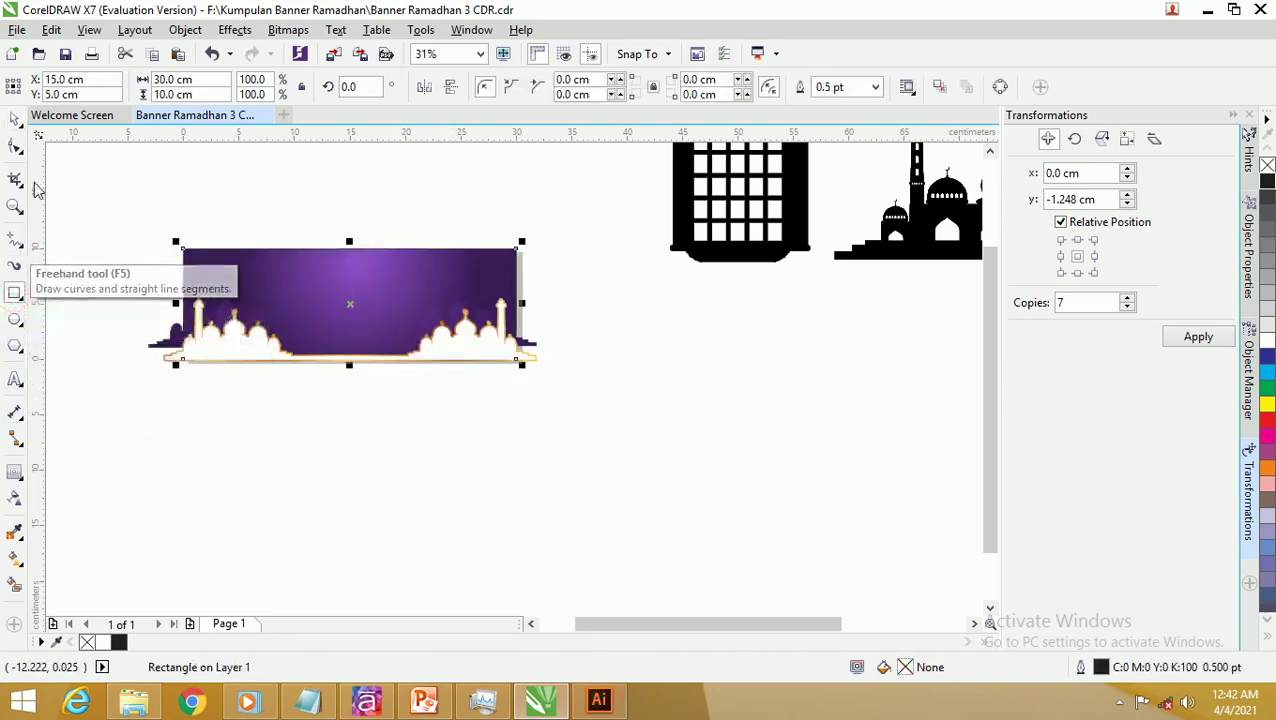
click(12, 119)
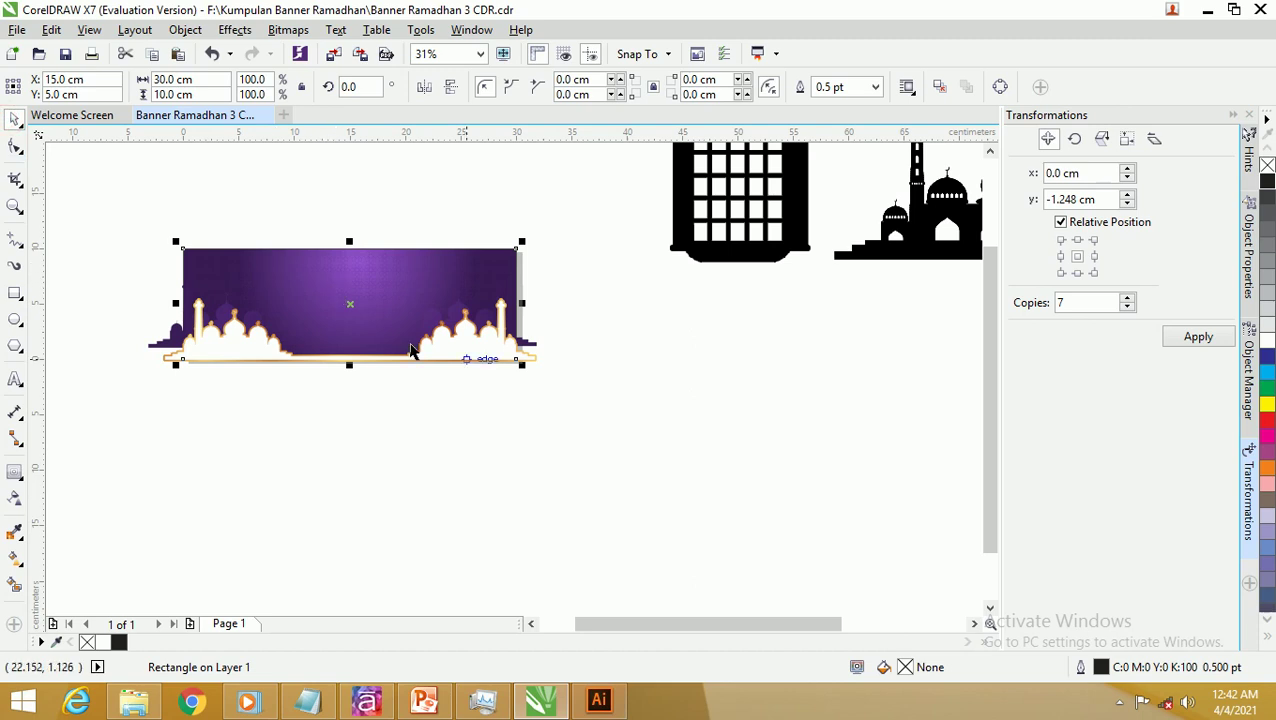
click(545, 383)
drag(518, 363, 549, 496)
right_click(513, 428)
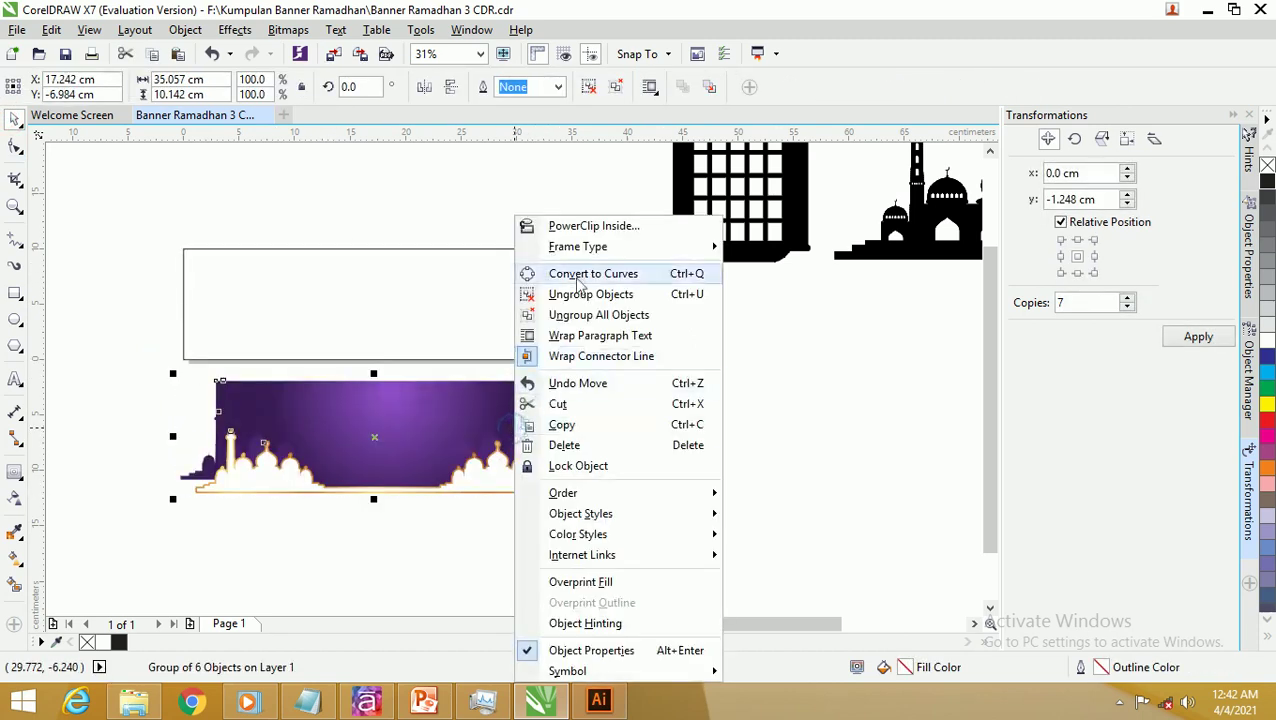
click(580, 228)
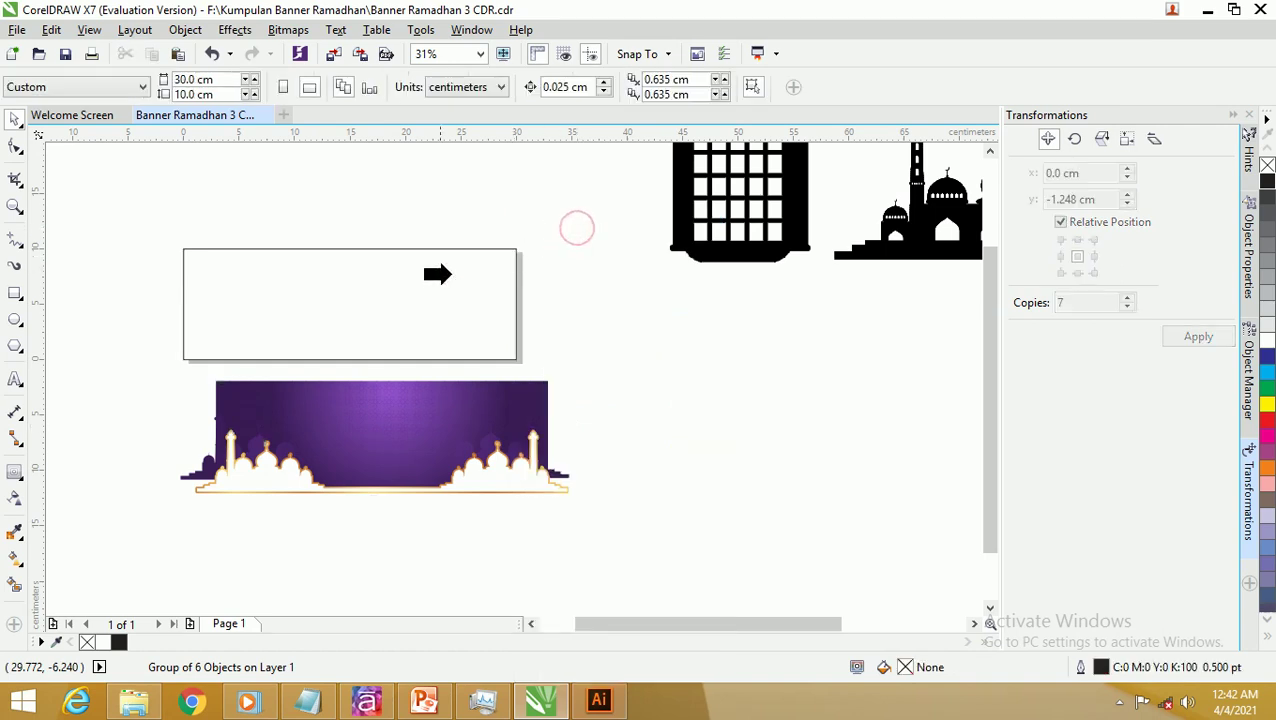
click(335, 274)
Step: Edit the PowerClip and shift its artwork to about X 14.3 cm, Y 5.0 cm so it fills the frame
scroll(335, 290, up, 1)
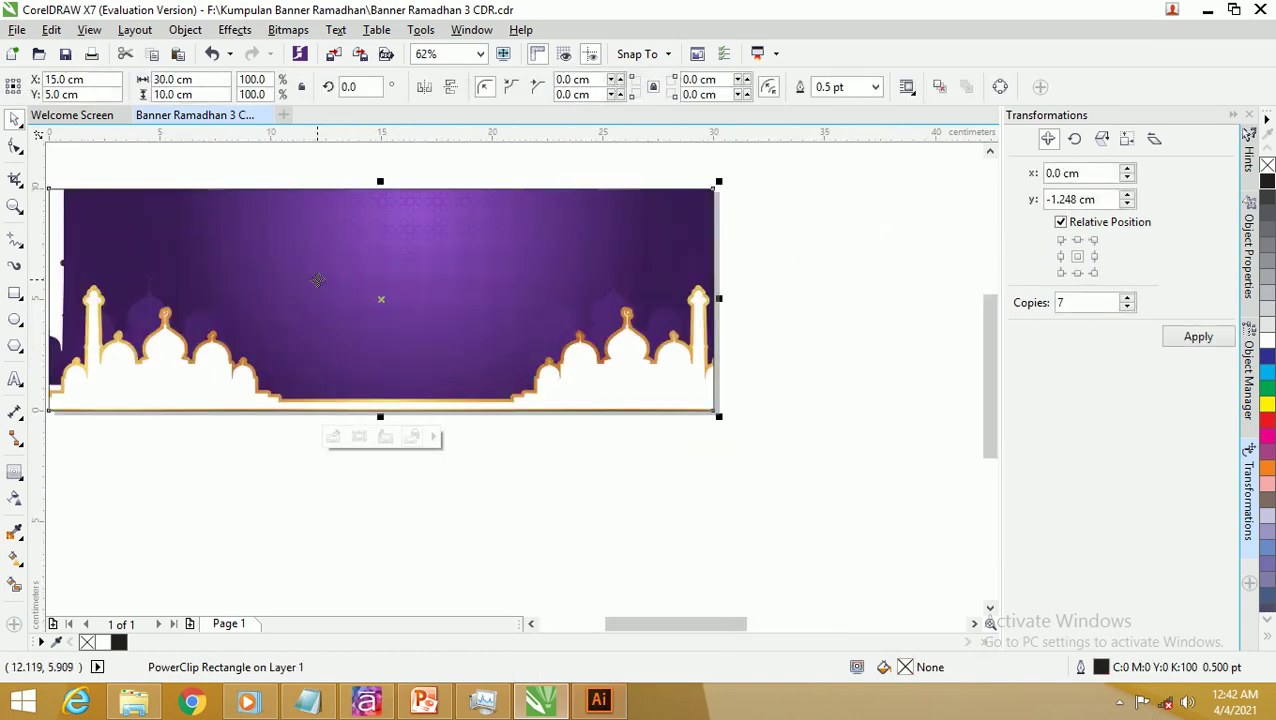
right_click(322, 278)
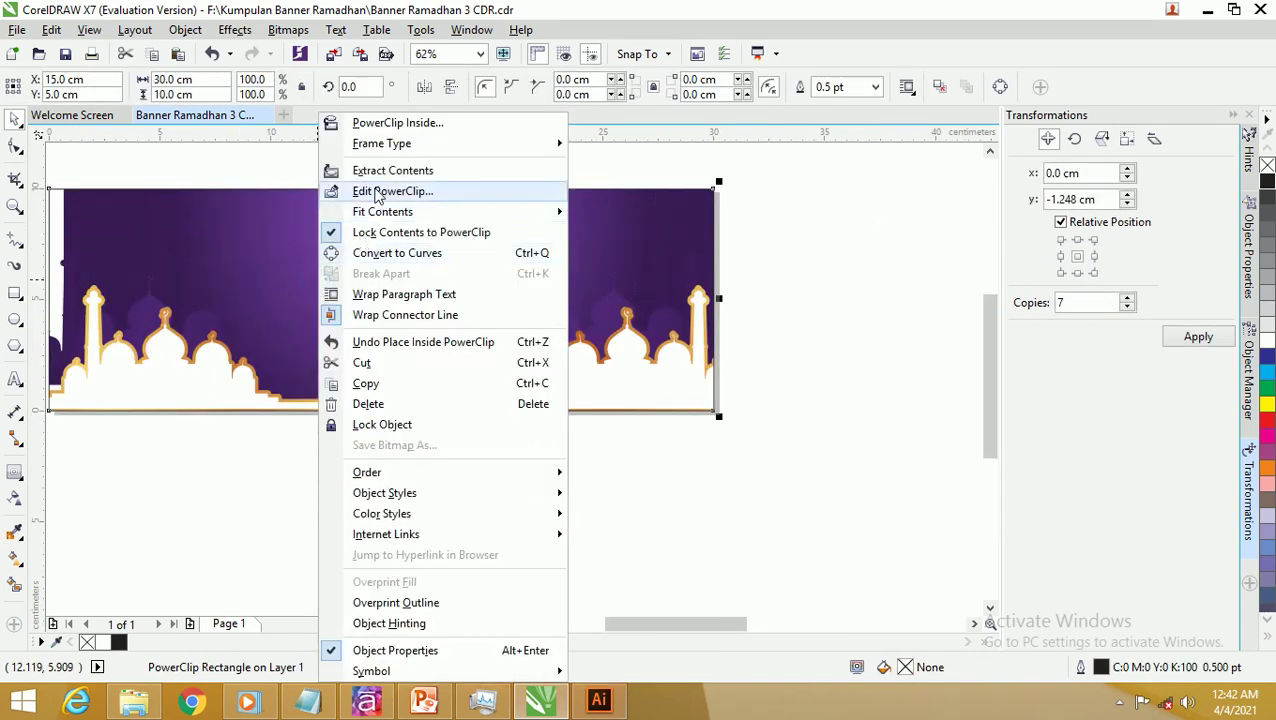
click(378, 193)
scroll(555, 318, down, 1)
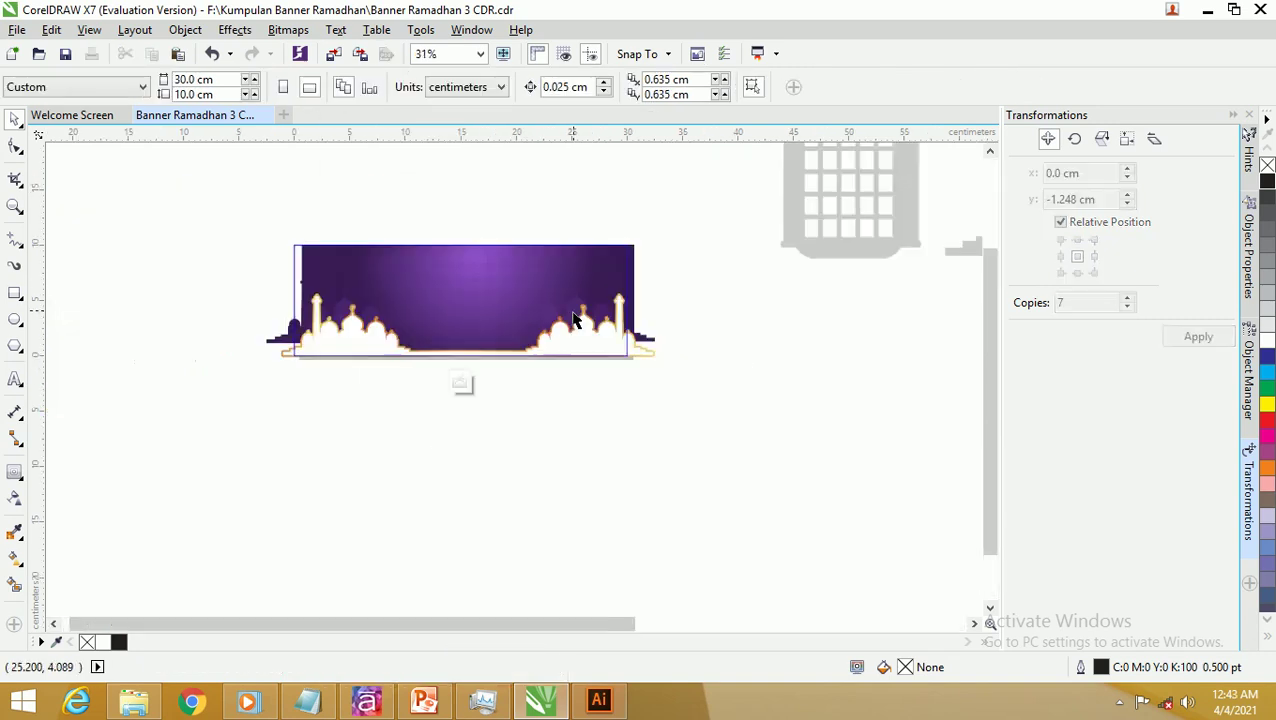
click(539, 316)
scroll(390, 297, up, 1)
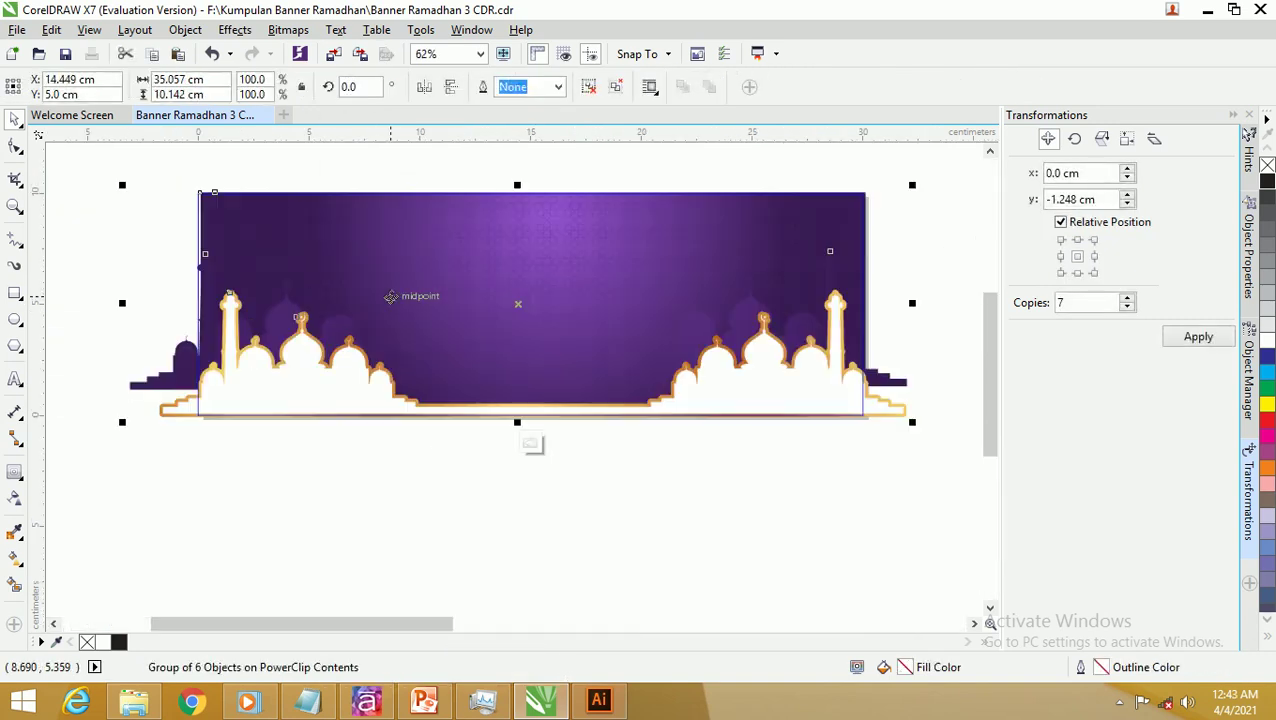
key(Left)
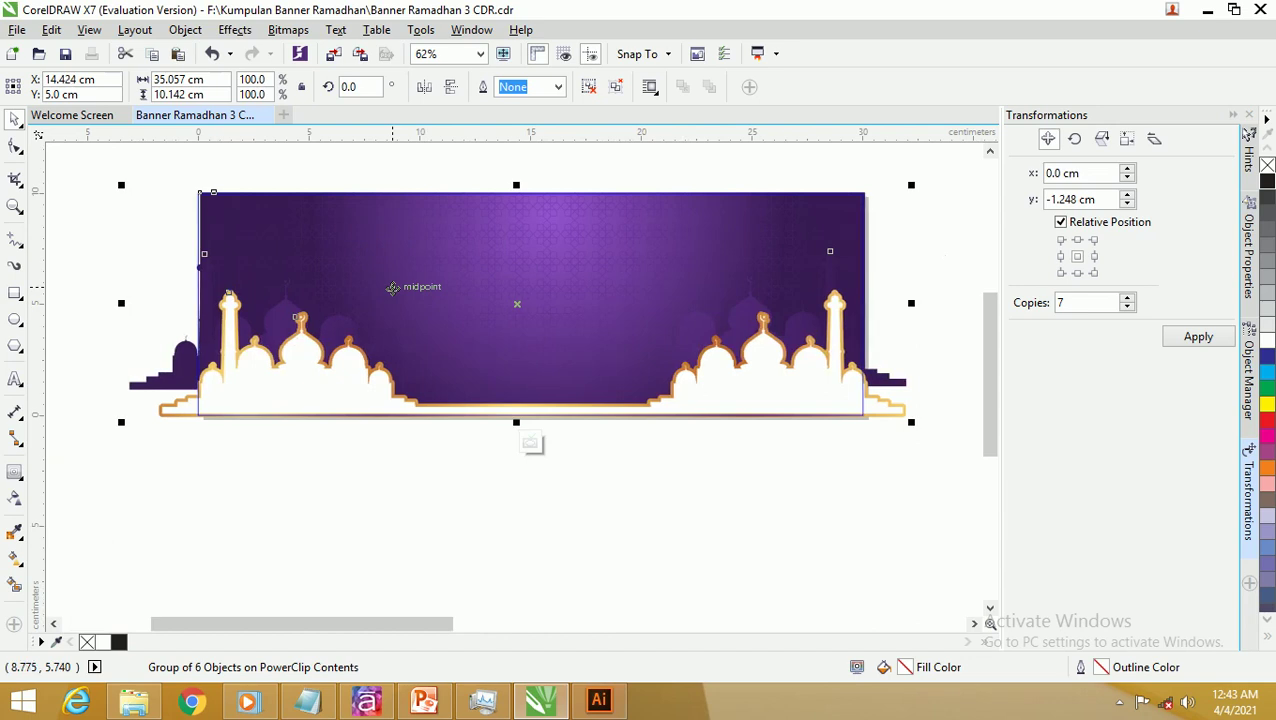
key(ctrl+Left)
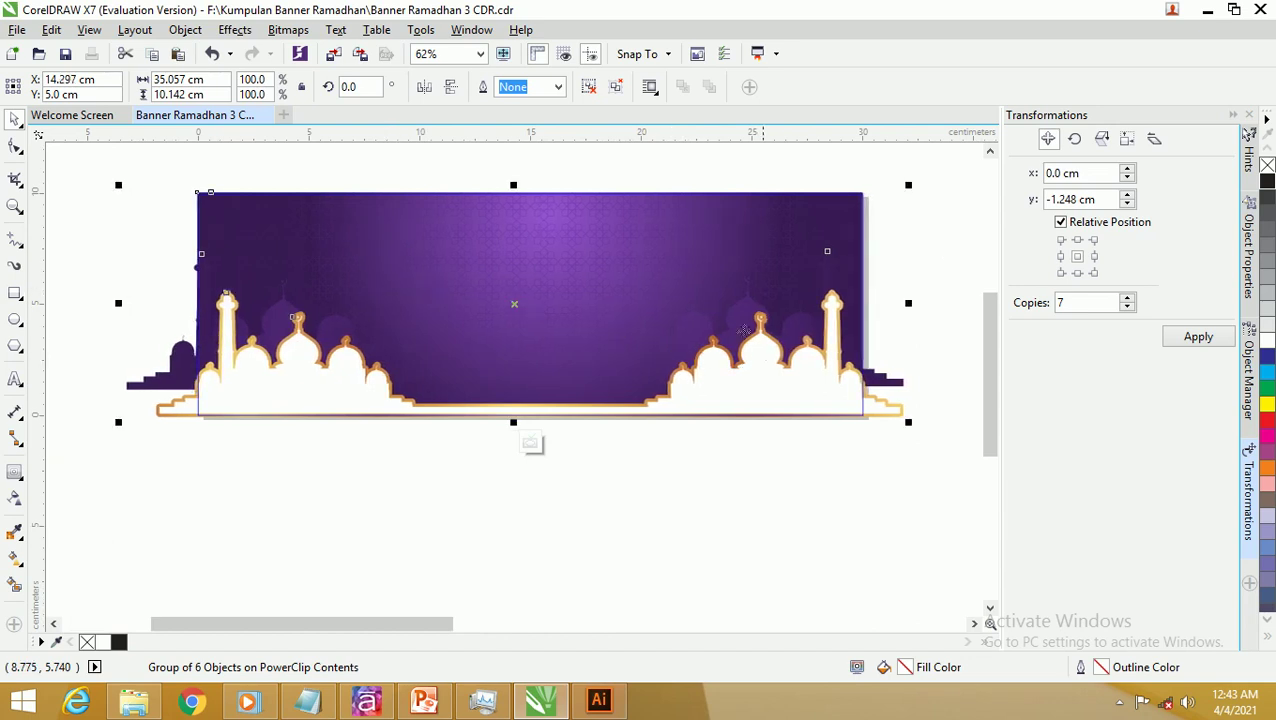
right_click(742, 379)
click(800, 251)
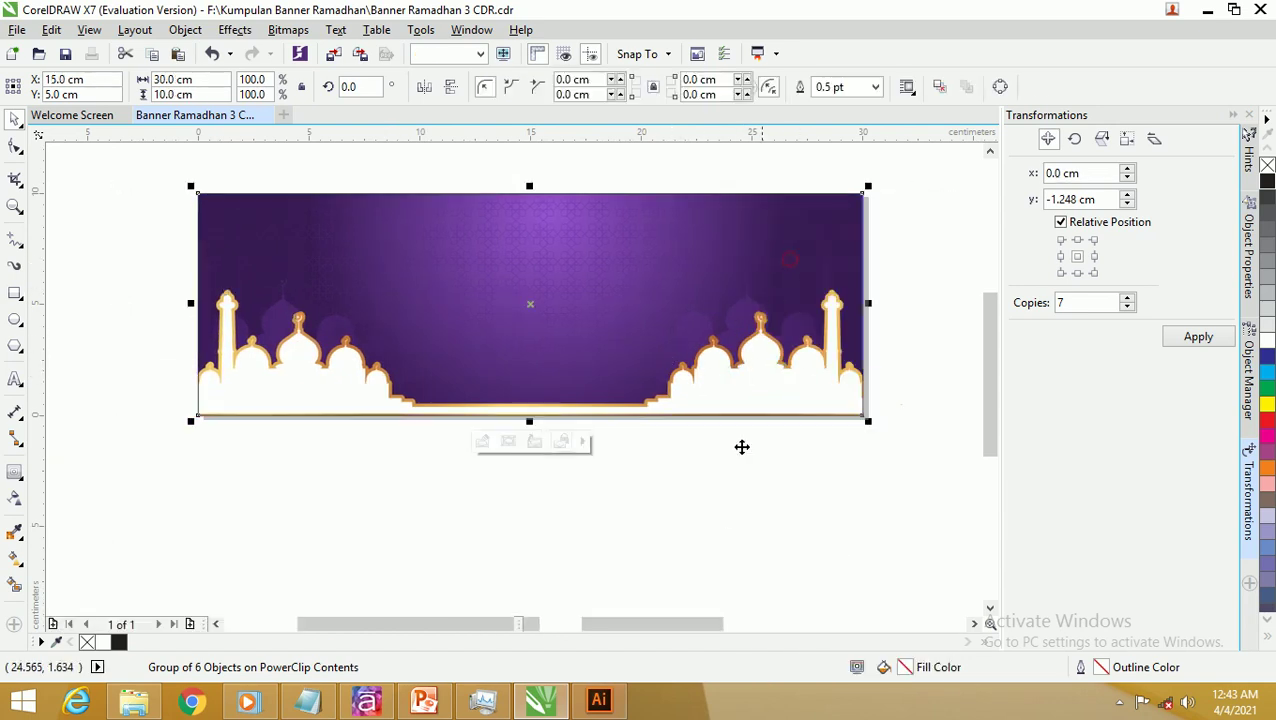
Step: Remove the outline from the PowerClip banner frame
scroll(385, 354, down, 2)
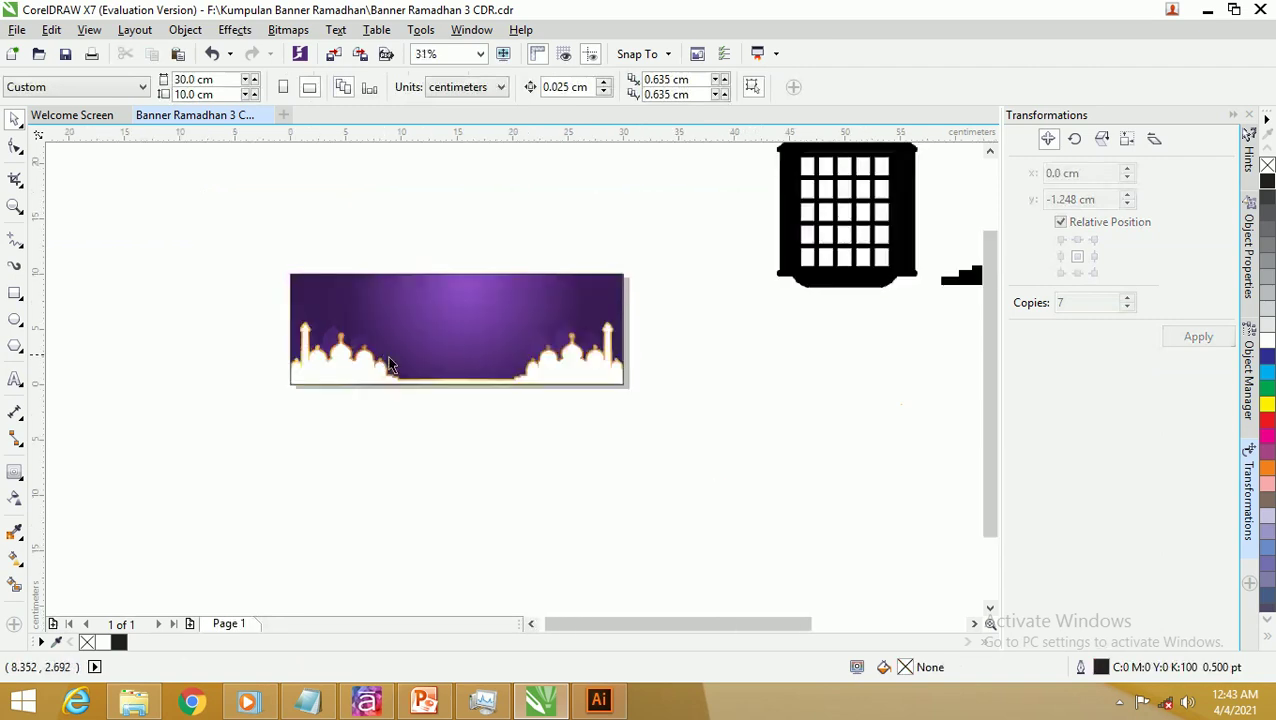
scroll(540, 322, up, 2)
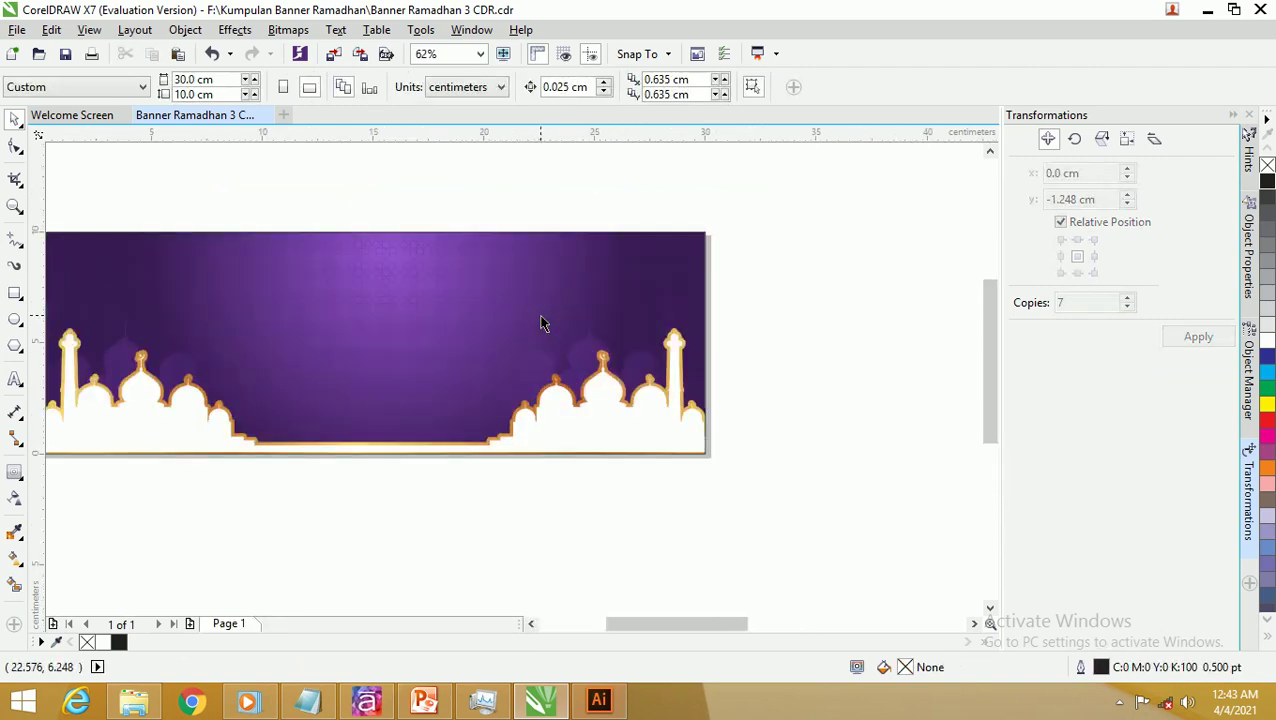
scroll(521, 309, down, 2)
click(521, 307)
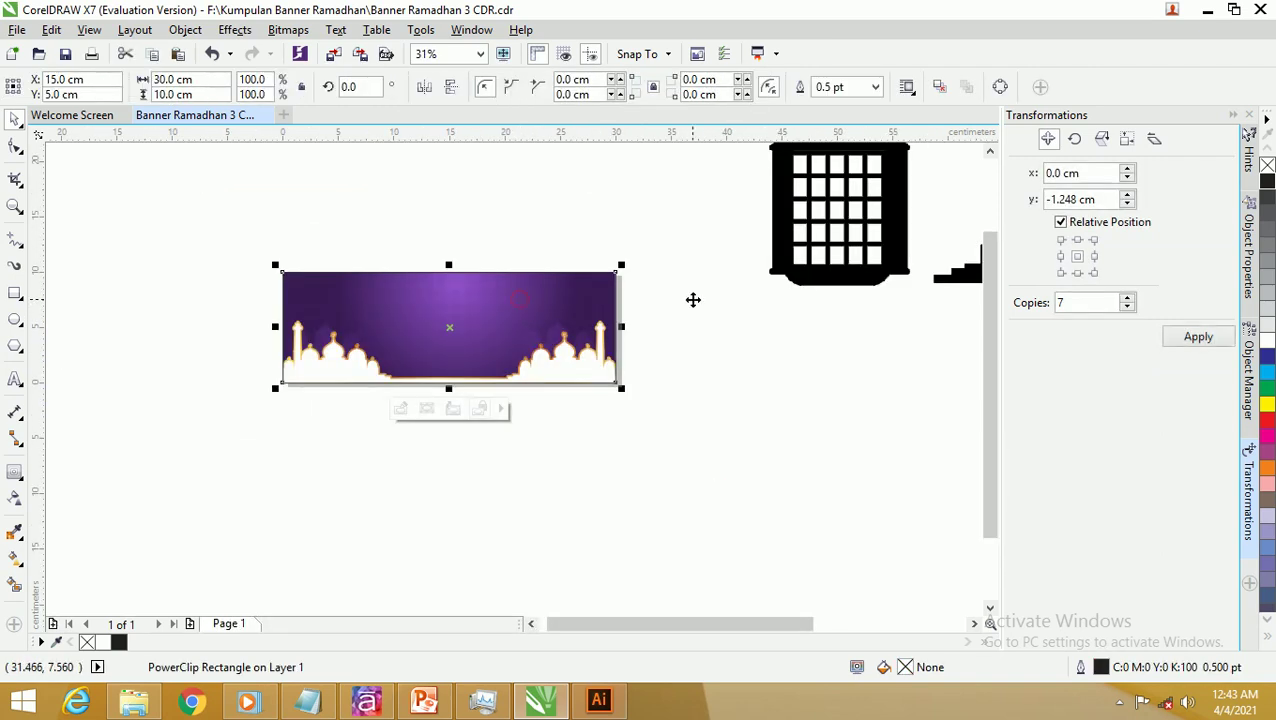
right_click(1266, 166)
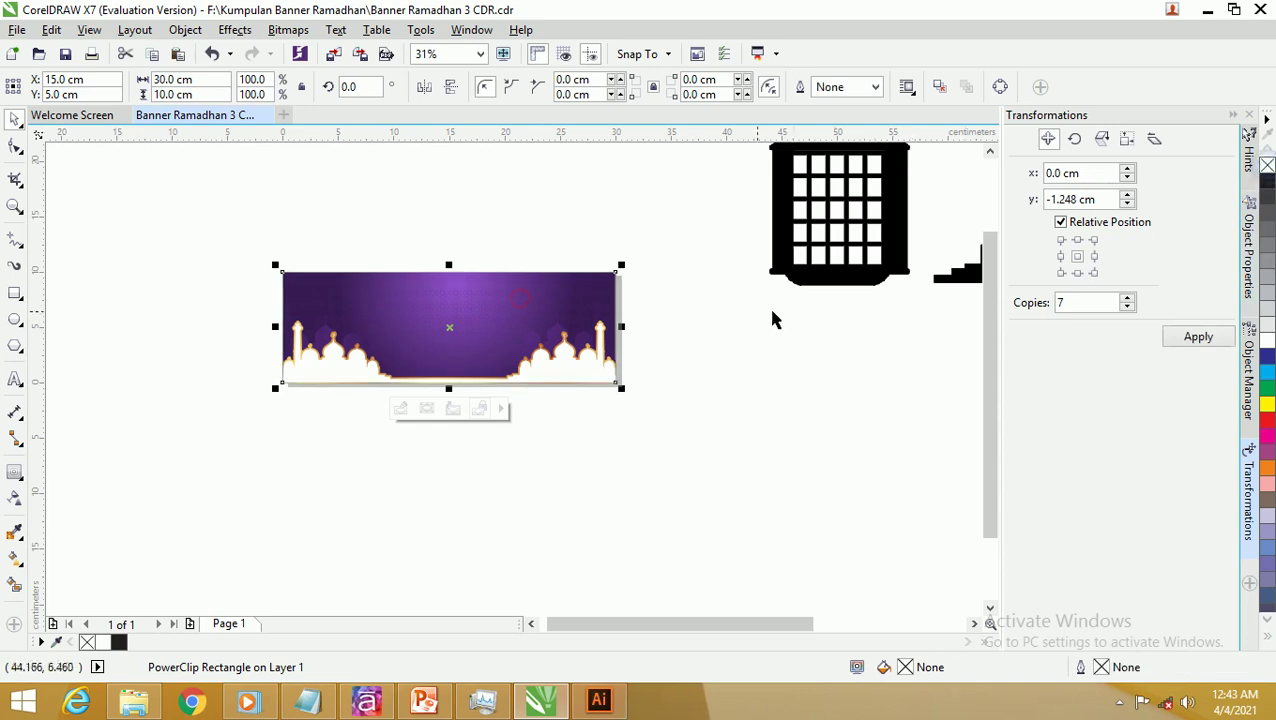
Step: Bring the black lantern bitmap to the banner's upper-left corner and shrink it to about 2.8 × 3.3 cm
click(700, 310)
scroll(705, 306, down, 2)
drag(700, 280, 395, 344)
scroll(405, 308, up, 4)
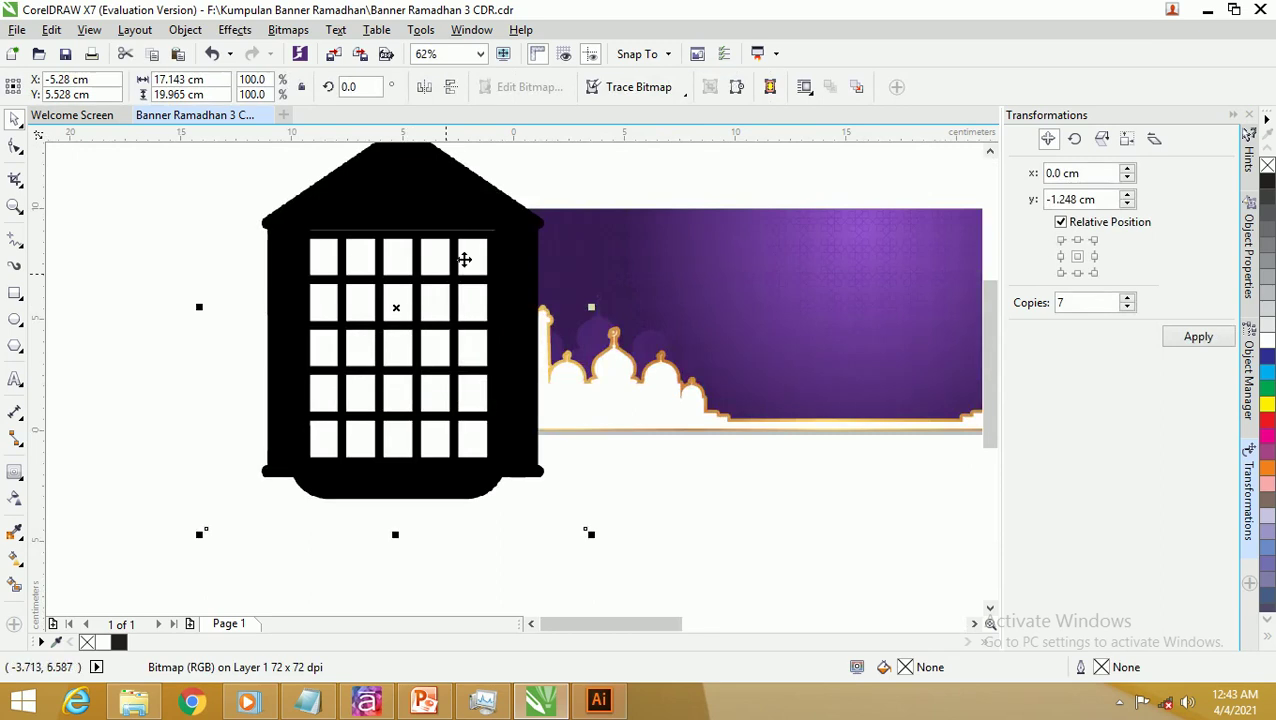
scroll(507, 319, down, 2)
drag(548, 422, 490, 266)
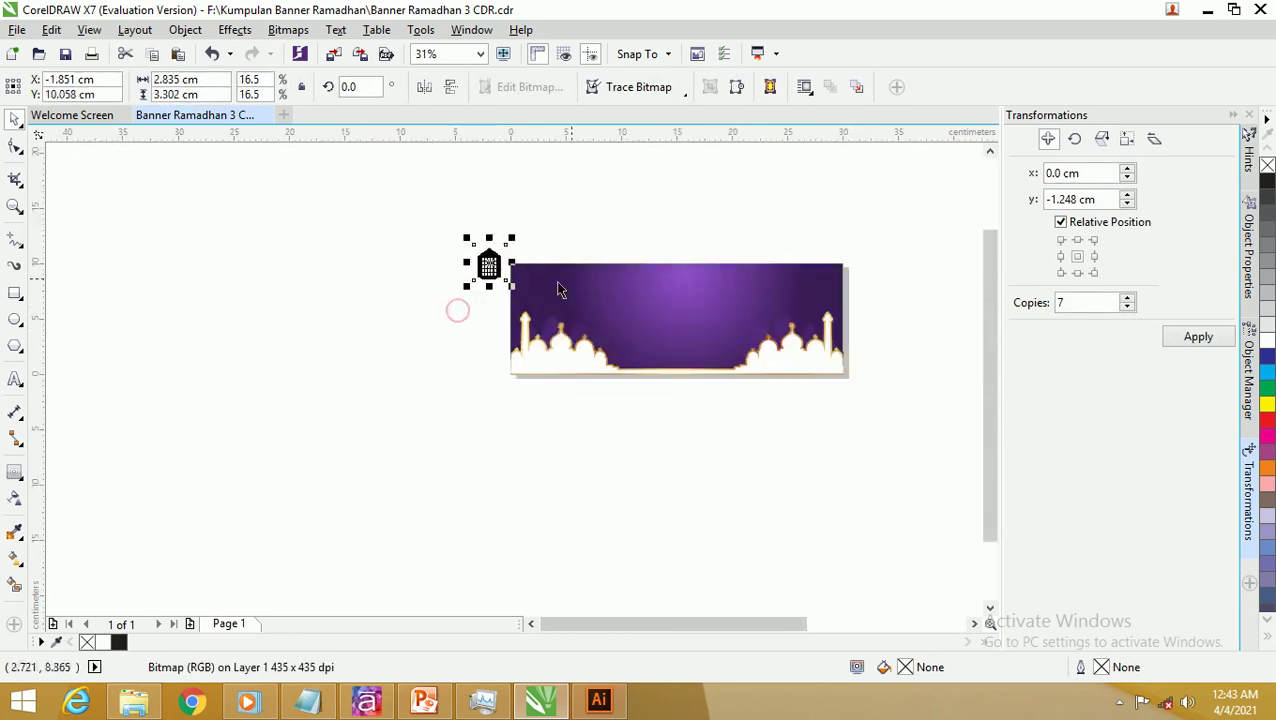
Step: Place a copy of the banner to its left and extract the copy's PowerClip contents below the empty frame
click(560, 360)
drag(560, 360, 168, 370)
right_click(168, 370)
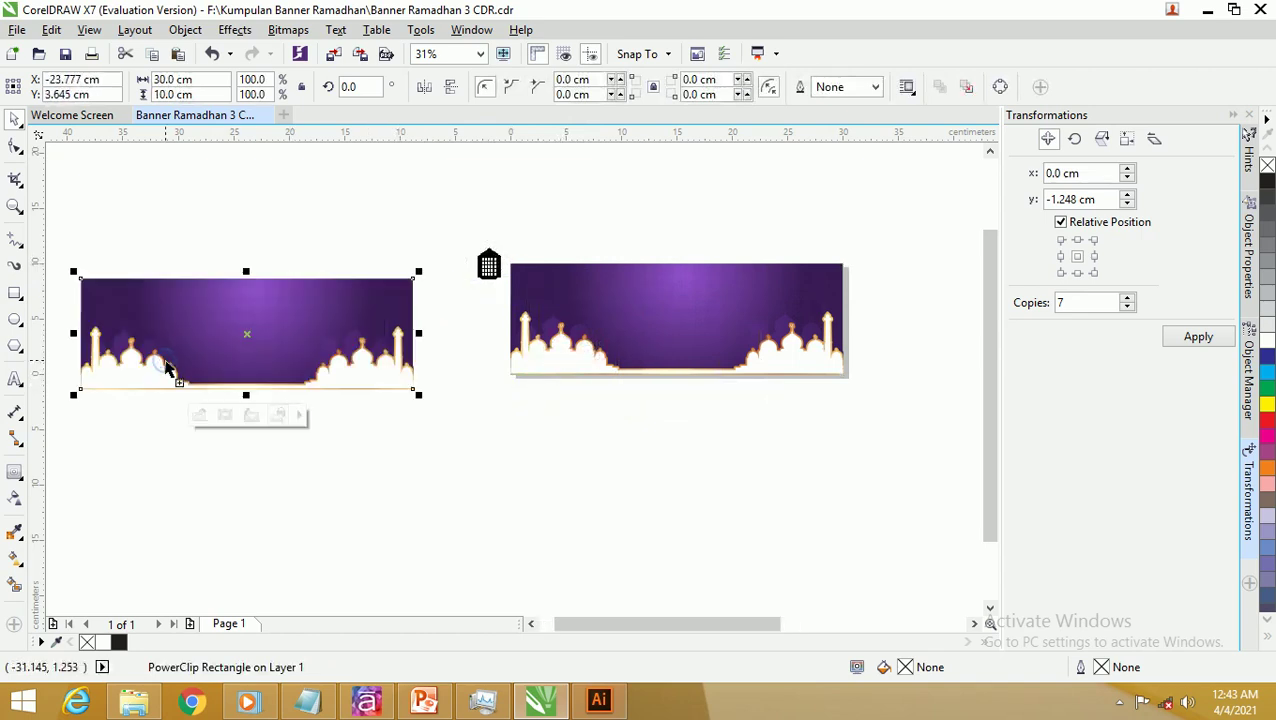
right_click(168, 370)
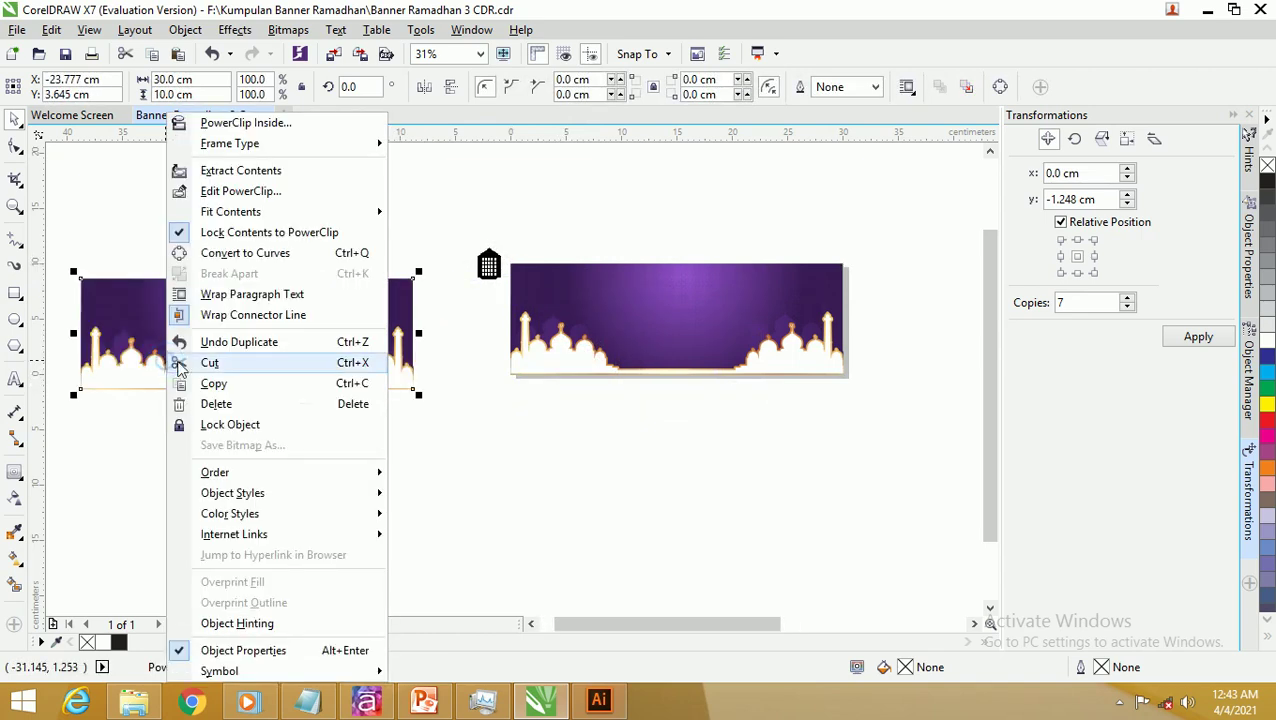
click(243, 171)
click(276, 191)
drag(376, 370, 370, 480)
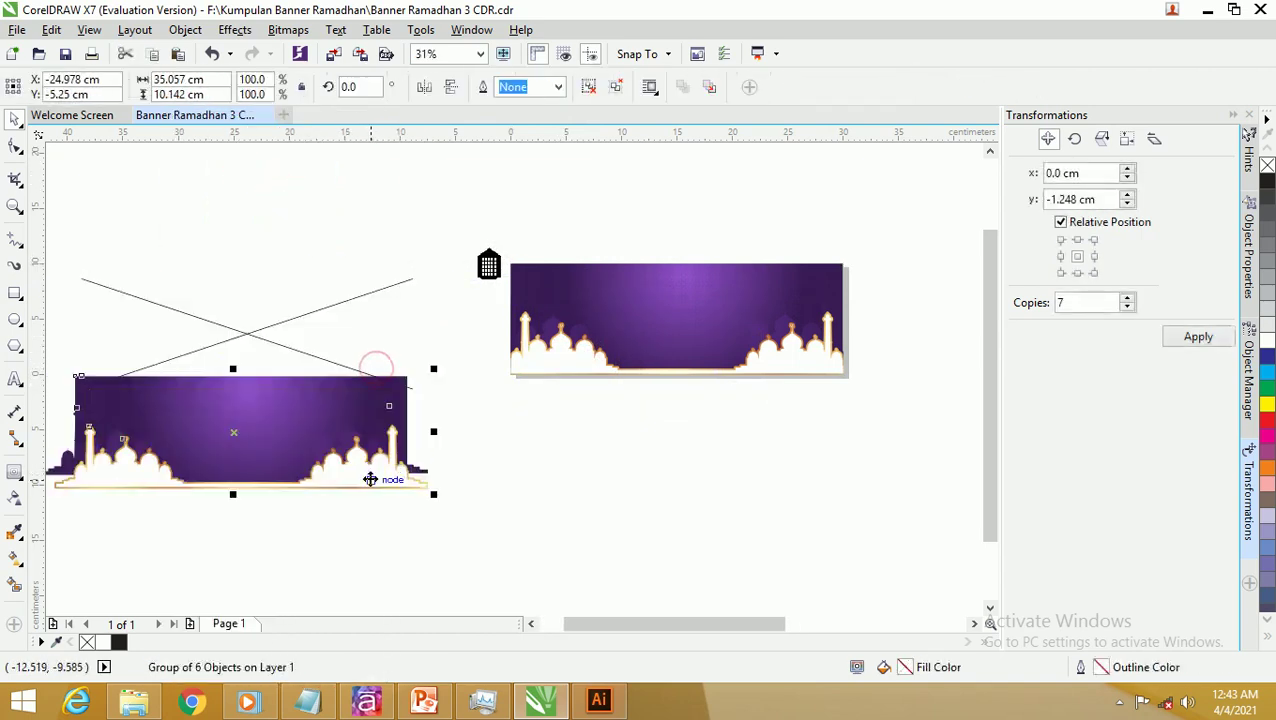
Step: Ungroup the extracted artwork and move its white mosque silhouette below it, off the gold mosque shape
right_click(370, 480)
click(430, 108)
click(399, 194)
click(379, 485)
drag(379, 485, 363, 581)
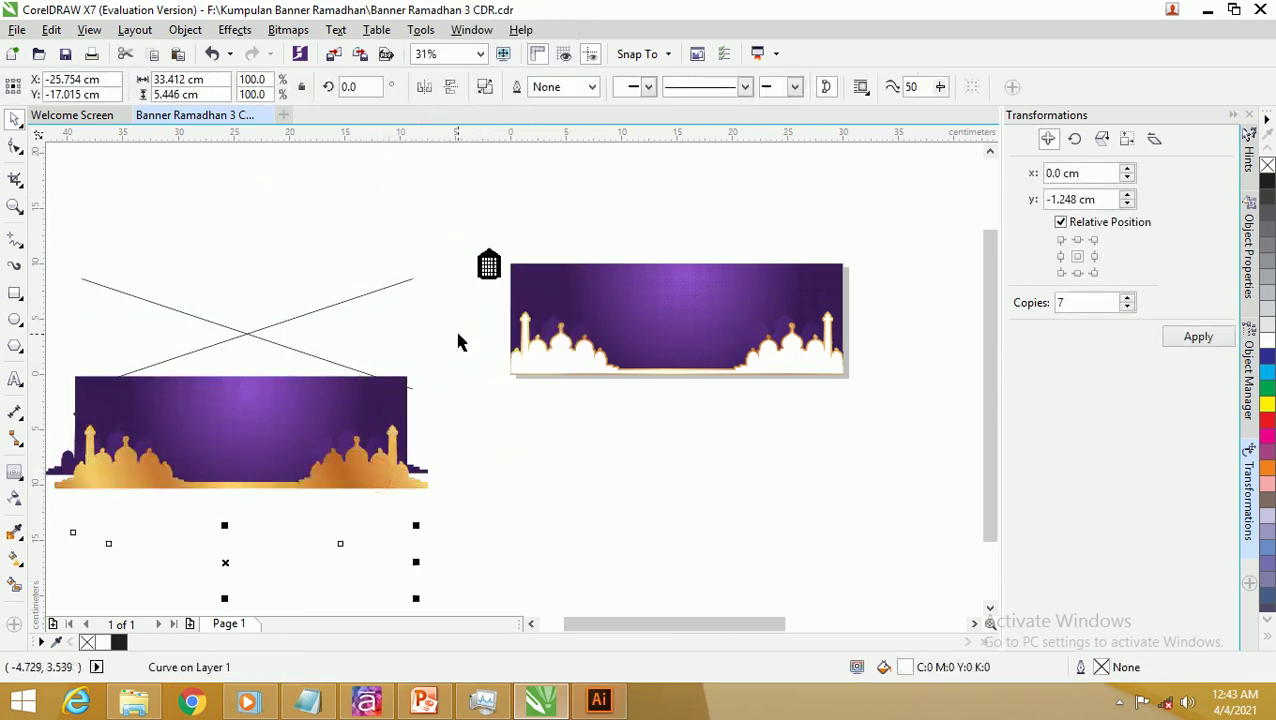
Step: Try to fill the black lantern bitmap with the gold gradient copied from the extracted mosque shape
click(489, 265)
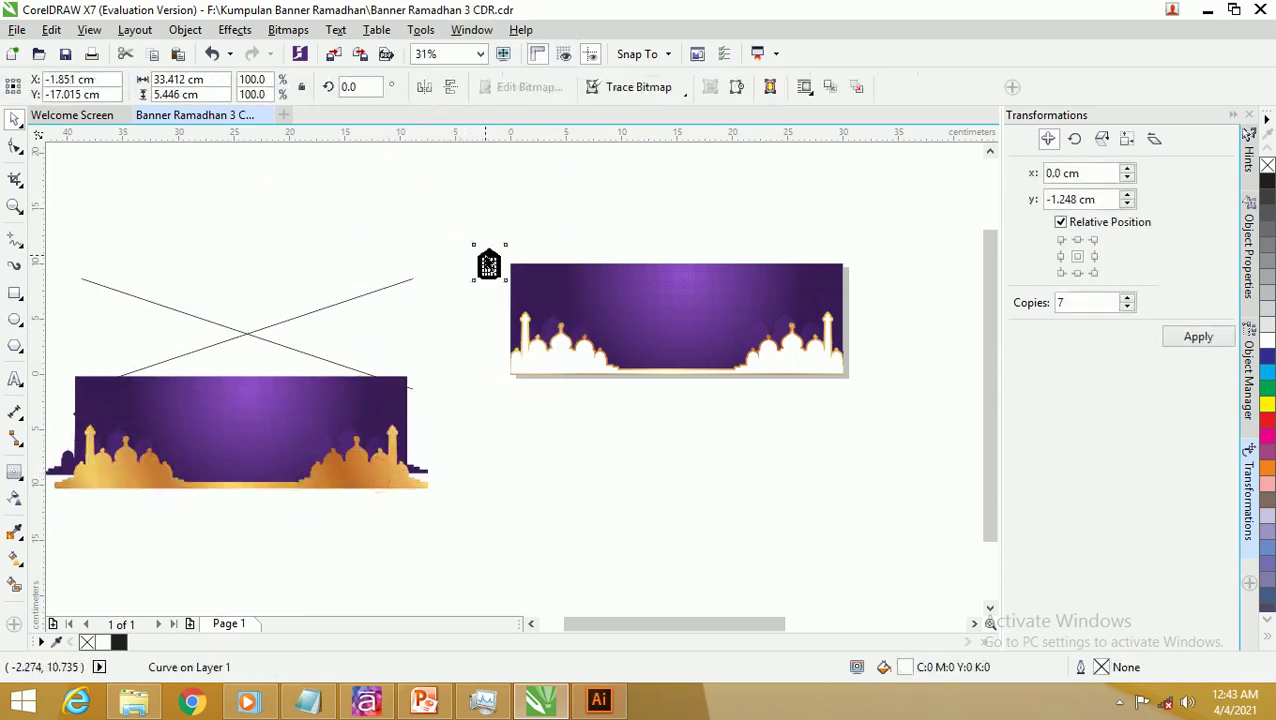
click(15, 561)
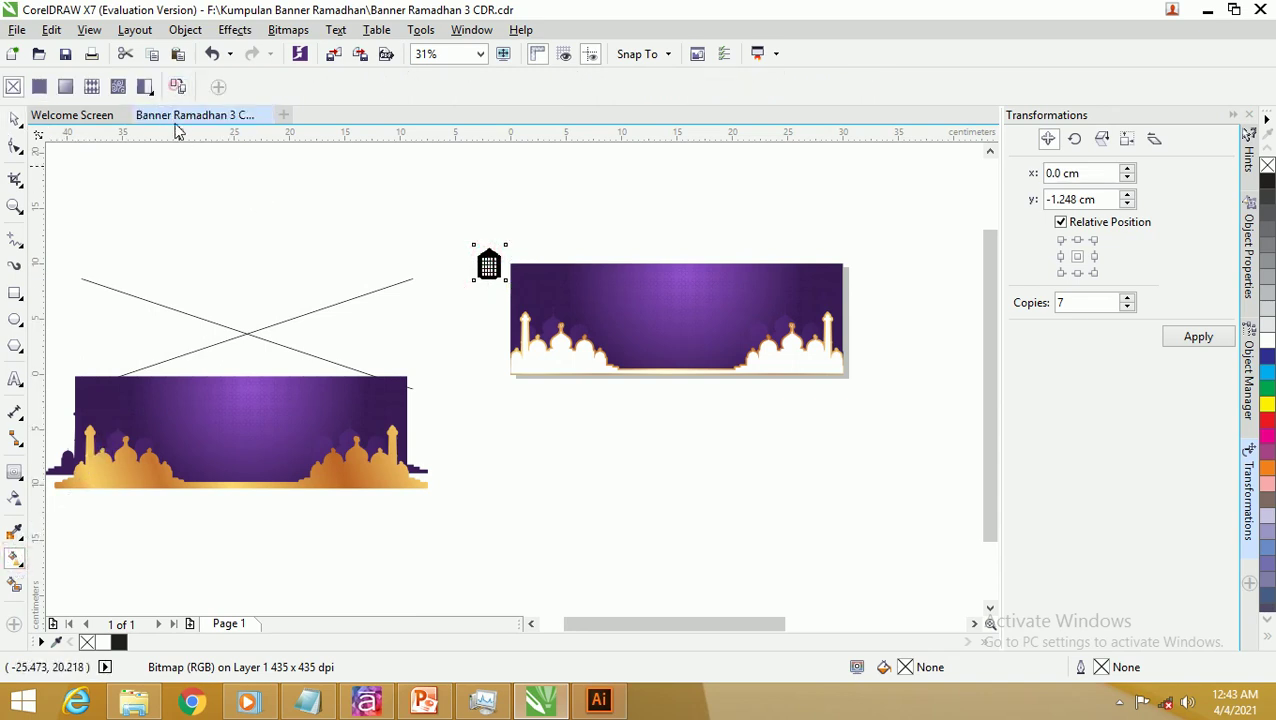
click(348, 477)
scroll(513, 276, up, 2)
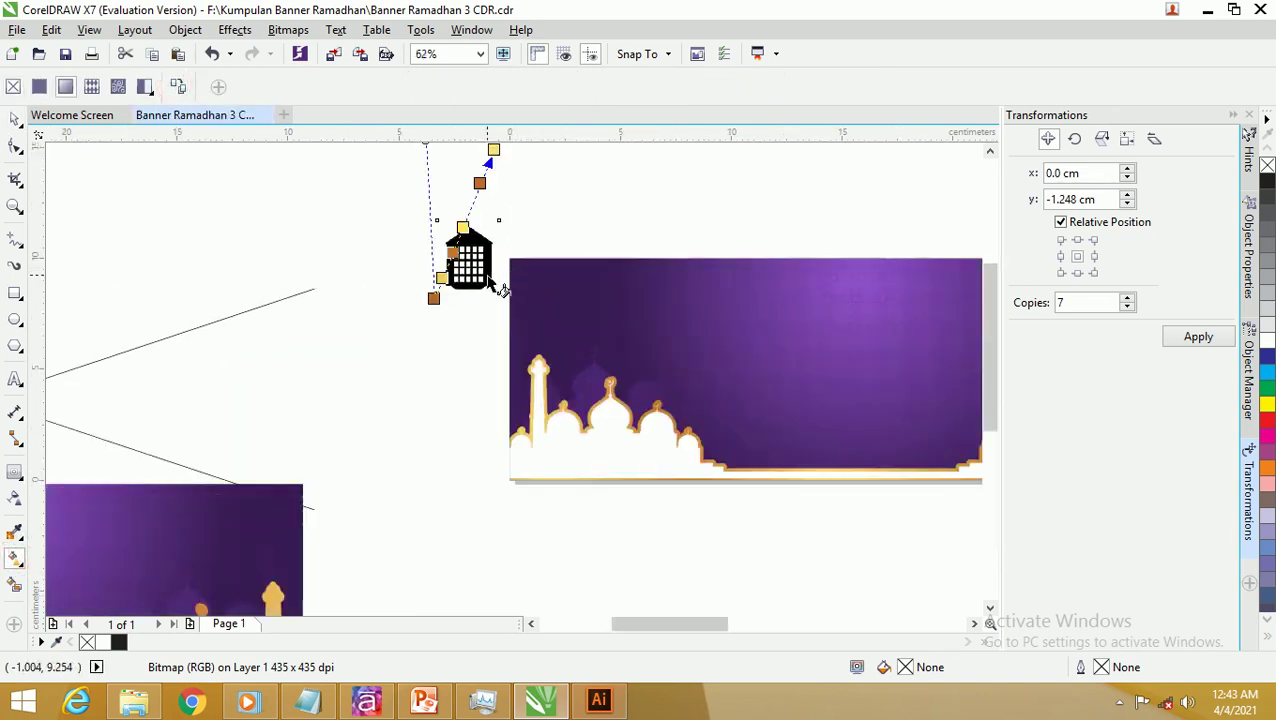
Step: Move the lantern above the banner's left part to about X 3.9 cm, Y 12.4 cm and bring up its gradient fill handles
click(15, 118)
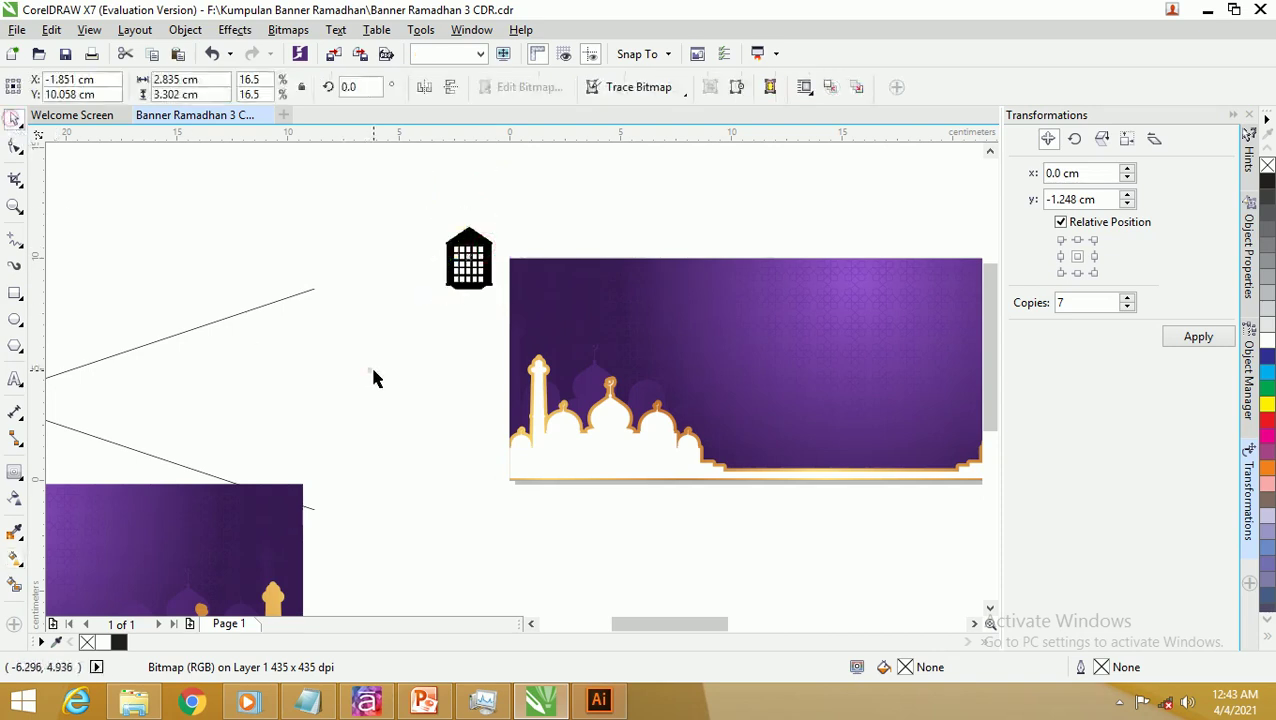
drag(479, 238, 604, 185)
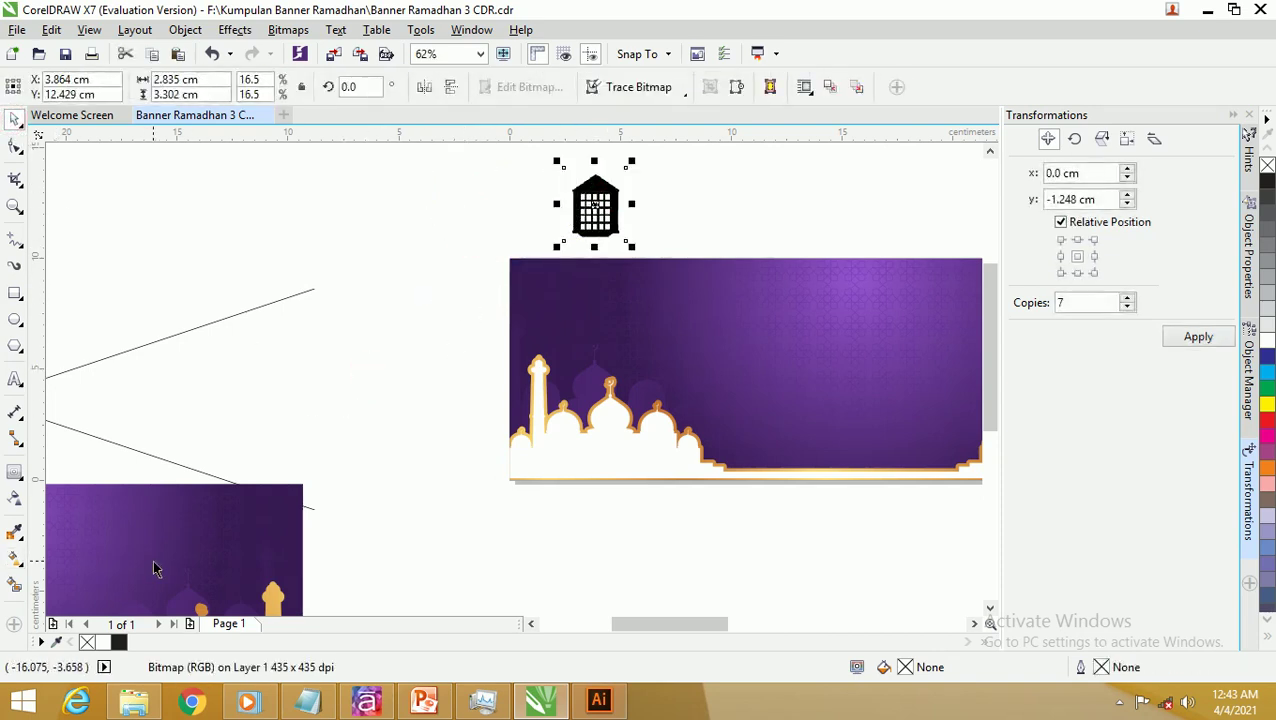
click(16, 563)
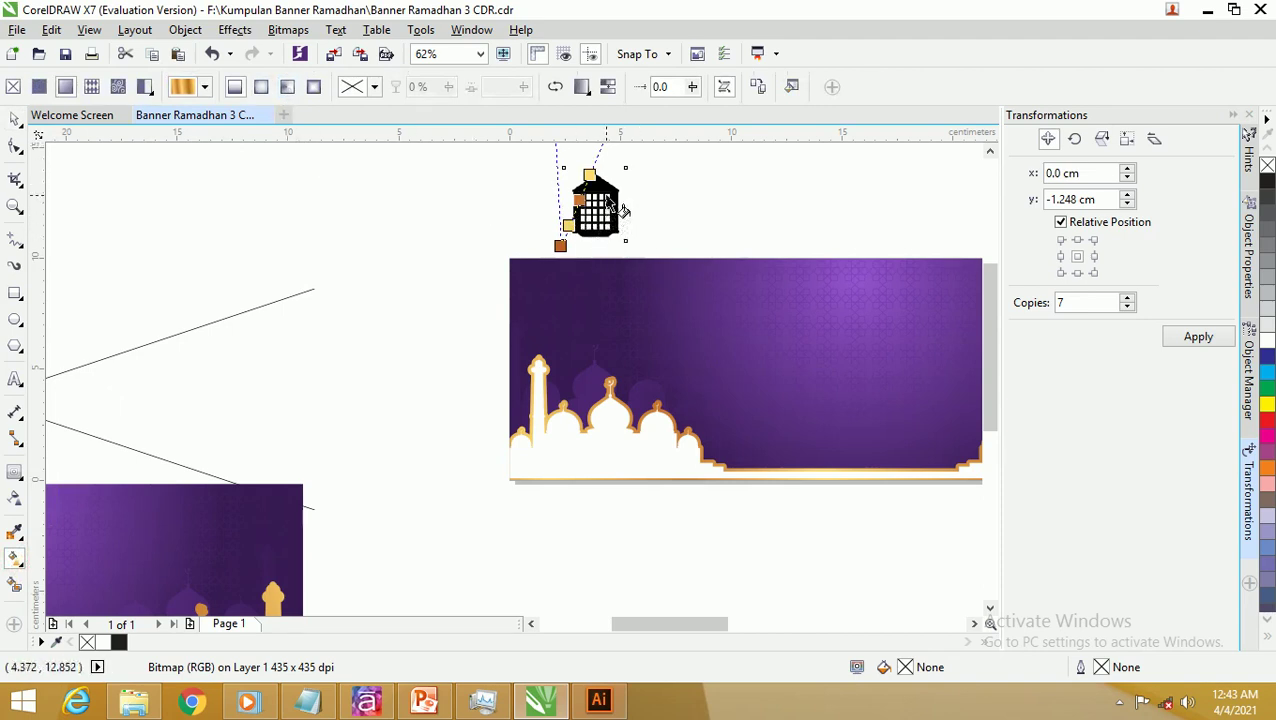
scroll(100, 200, down, 2)
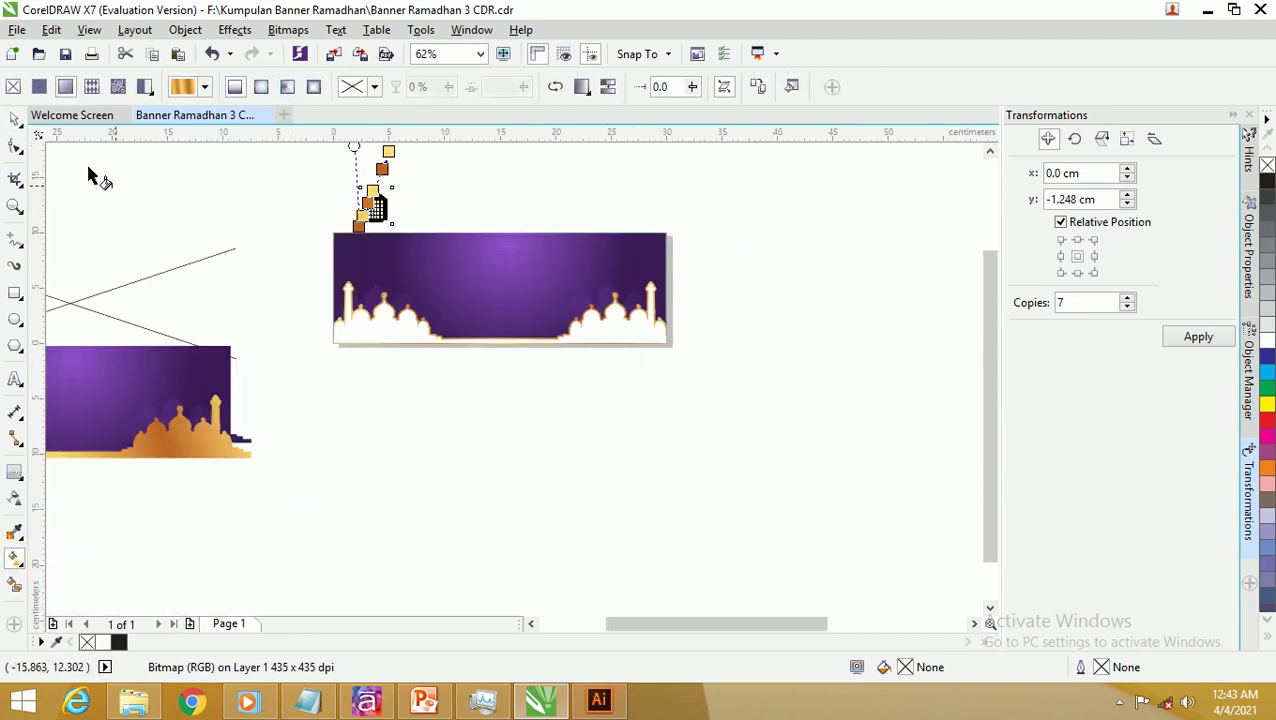
Step: Move the black lantern bitmap to the empty area below the banner, at about X 17.7 cm, Y -7.2 cm
click(15, 118)
click(391, 172)
drag(383, 205, 561, 441)
scroll(561, 441, up, 5)
scroll(544, 426, up, 2)
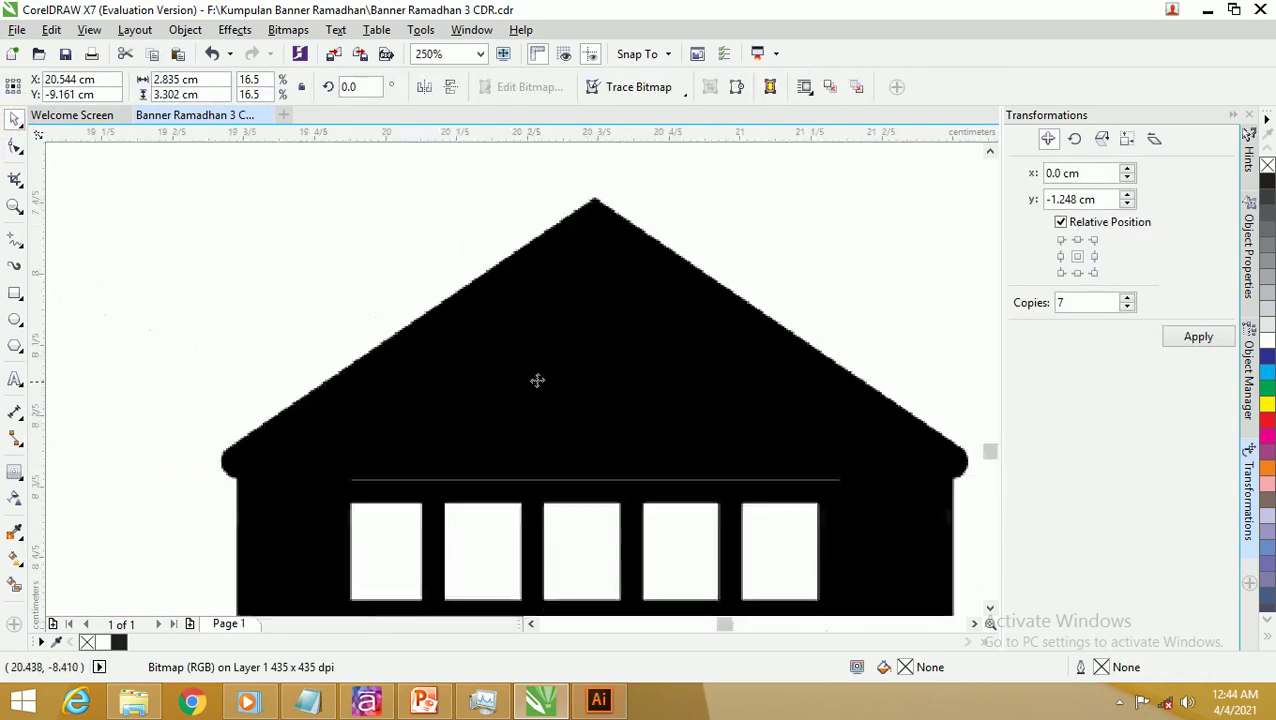
scroll(535, 379, down, 5)
drag(535, 362, 471, 317)
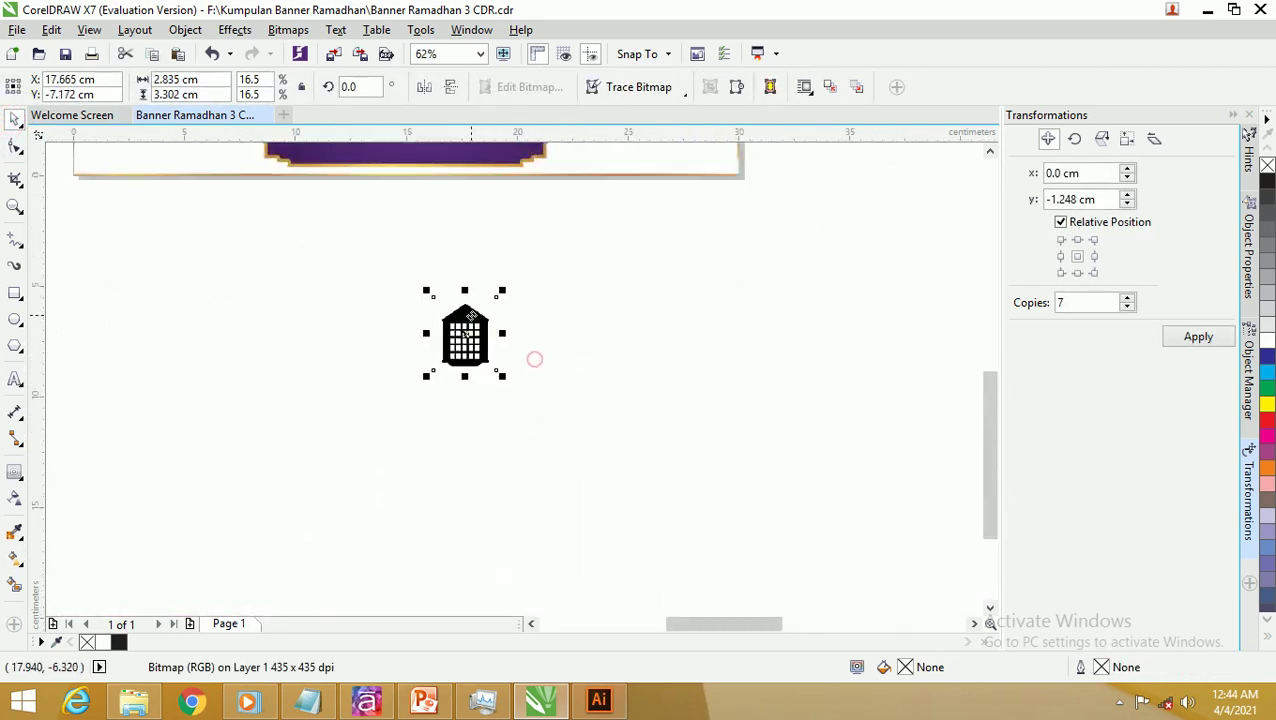
Step: Try a Quick Trace on the lantern bitmap and undo it
click(670, 91)
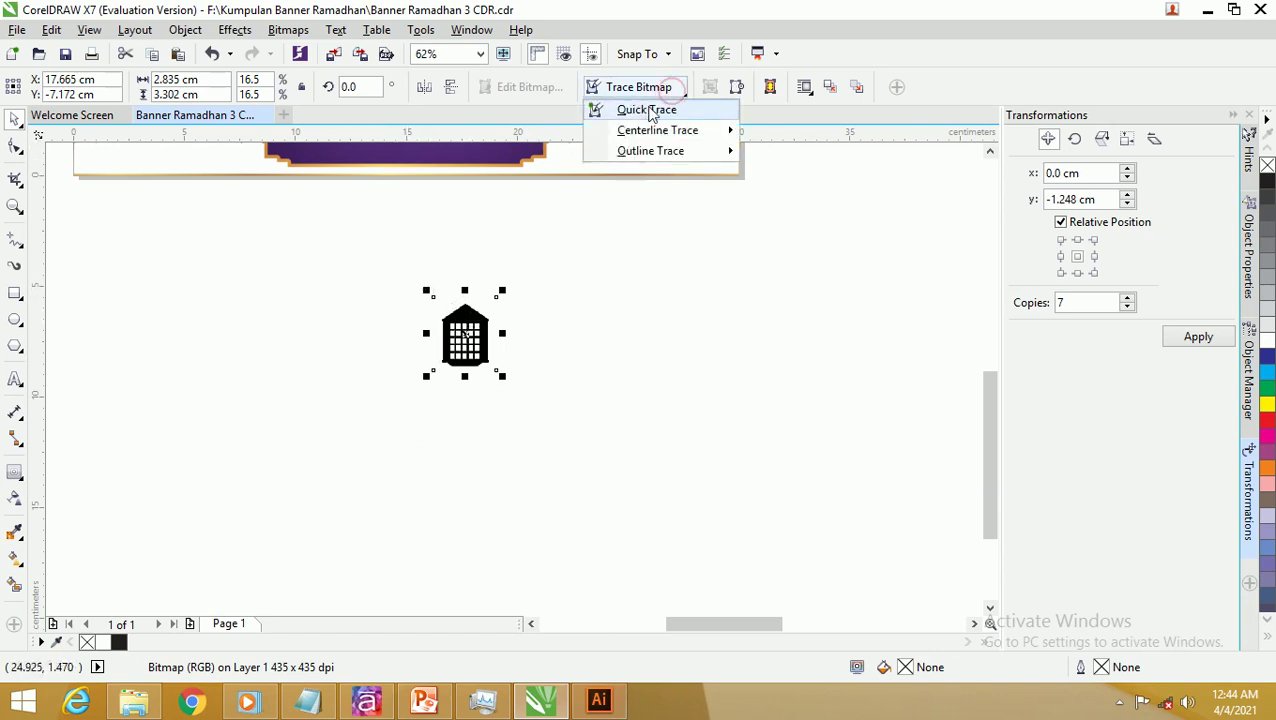
click(651, 112)
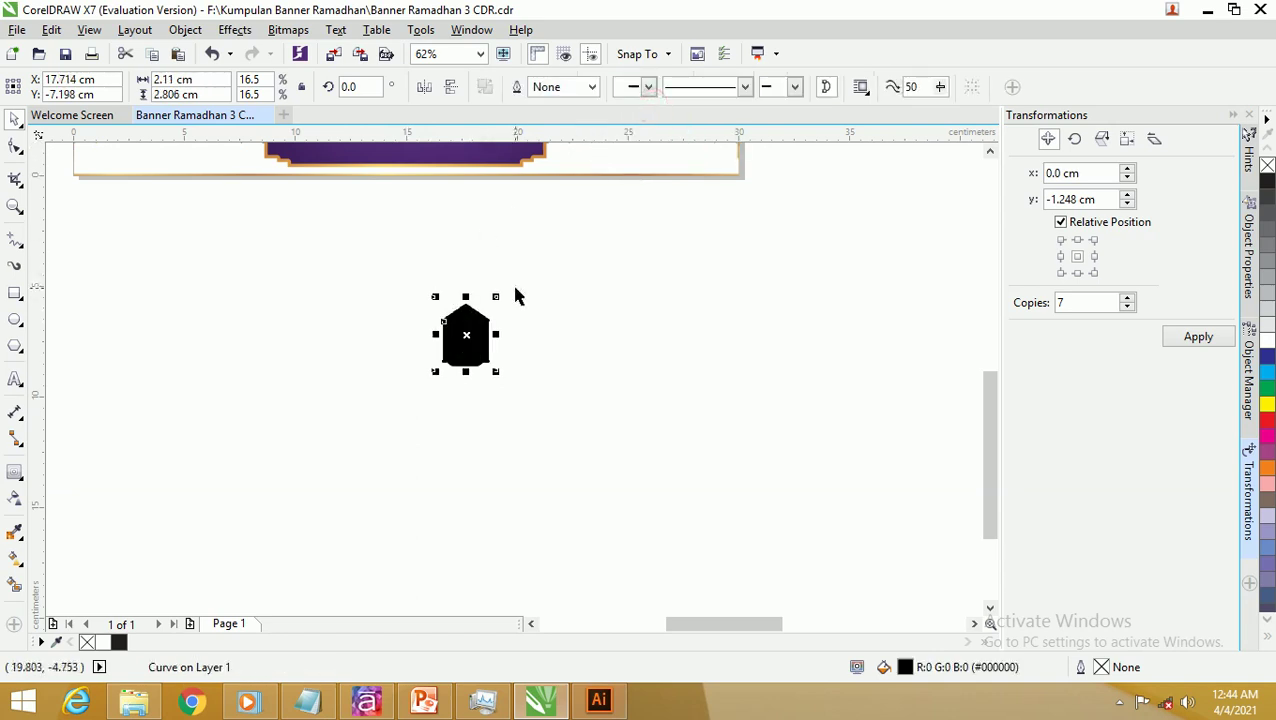
scroll(513, 300, up, 2)
click(578, 202)
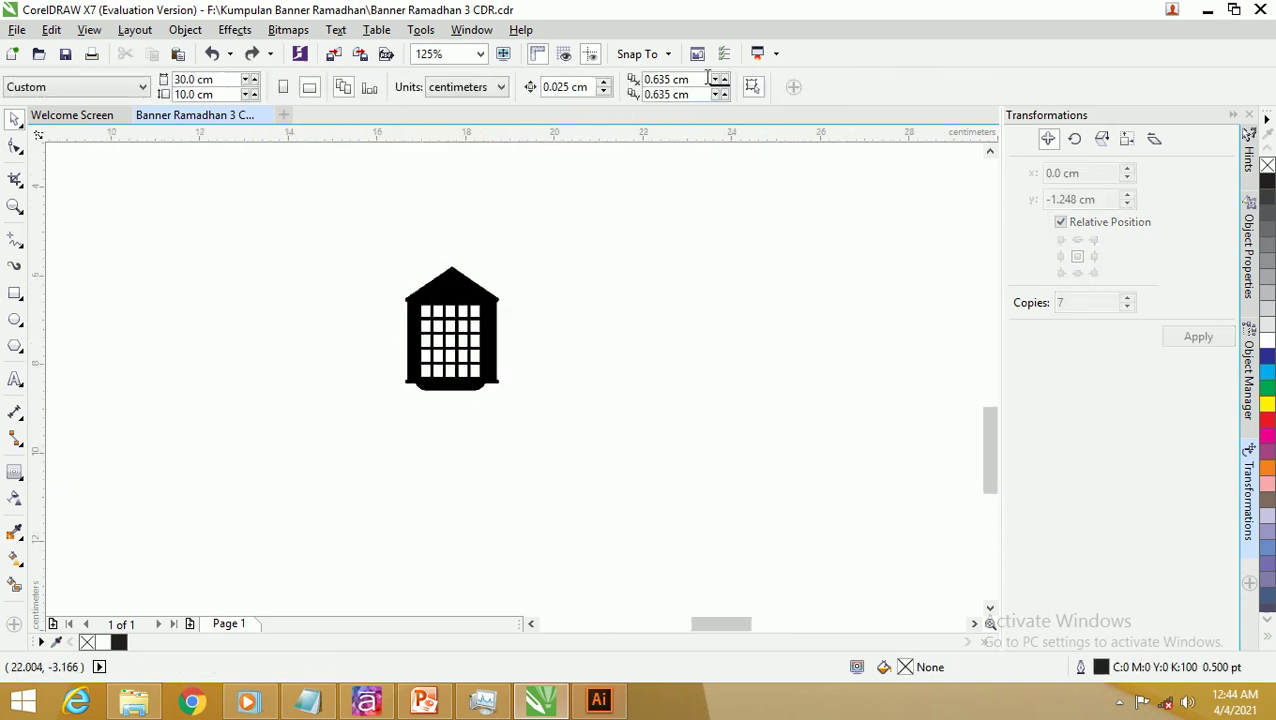
Step: Trace the lantern bitmap into a curve with an Outline Trace set to Low quality image, keeping the original image
key(Tab)
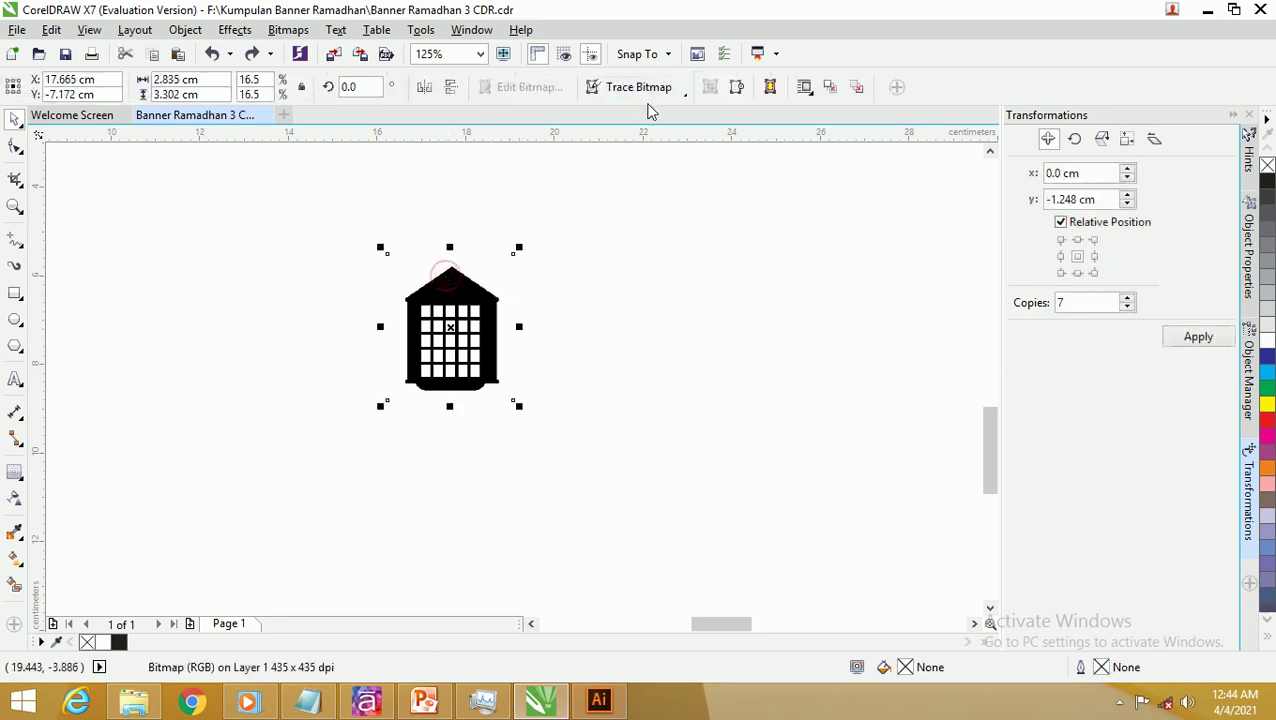
click(655, 90)
mouse_move(659, 135)
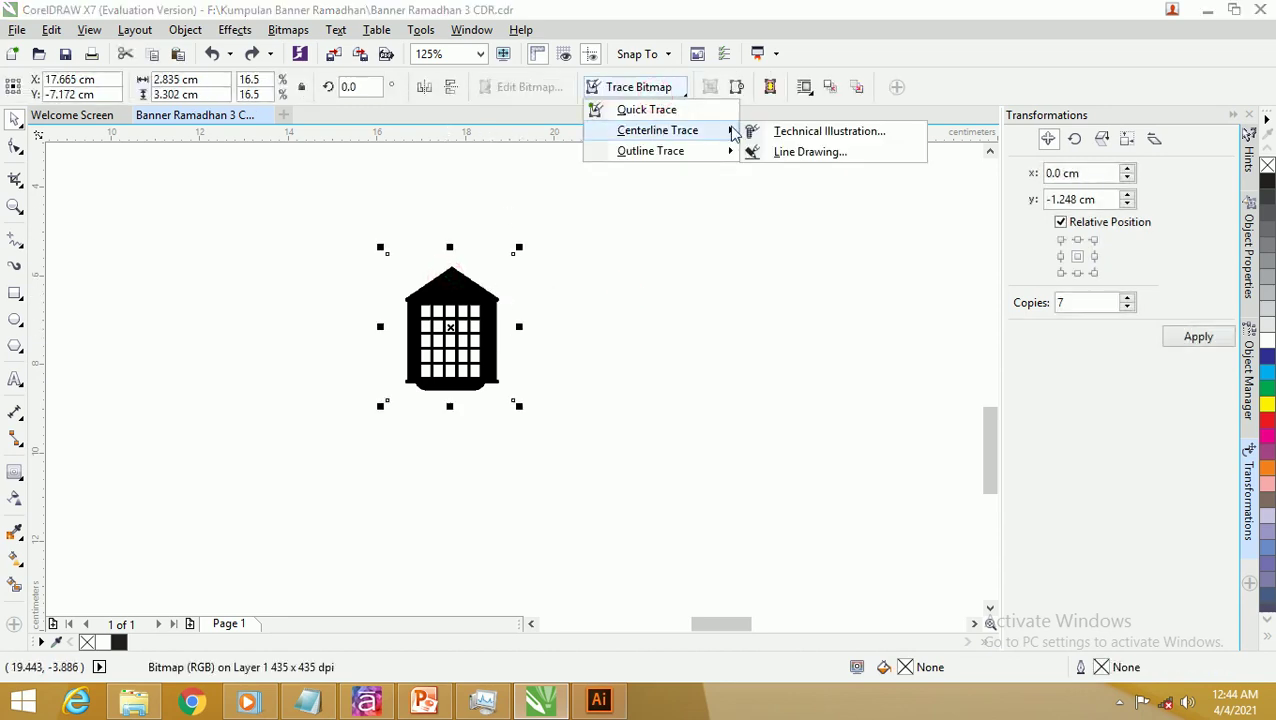
mouse_move(731, 157)
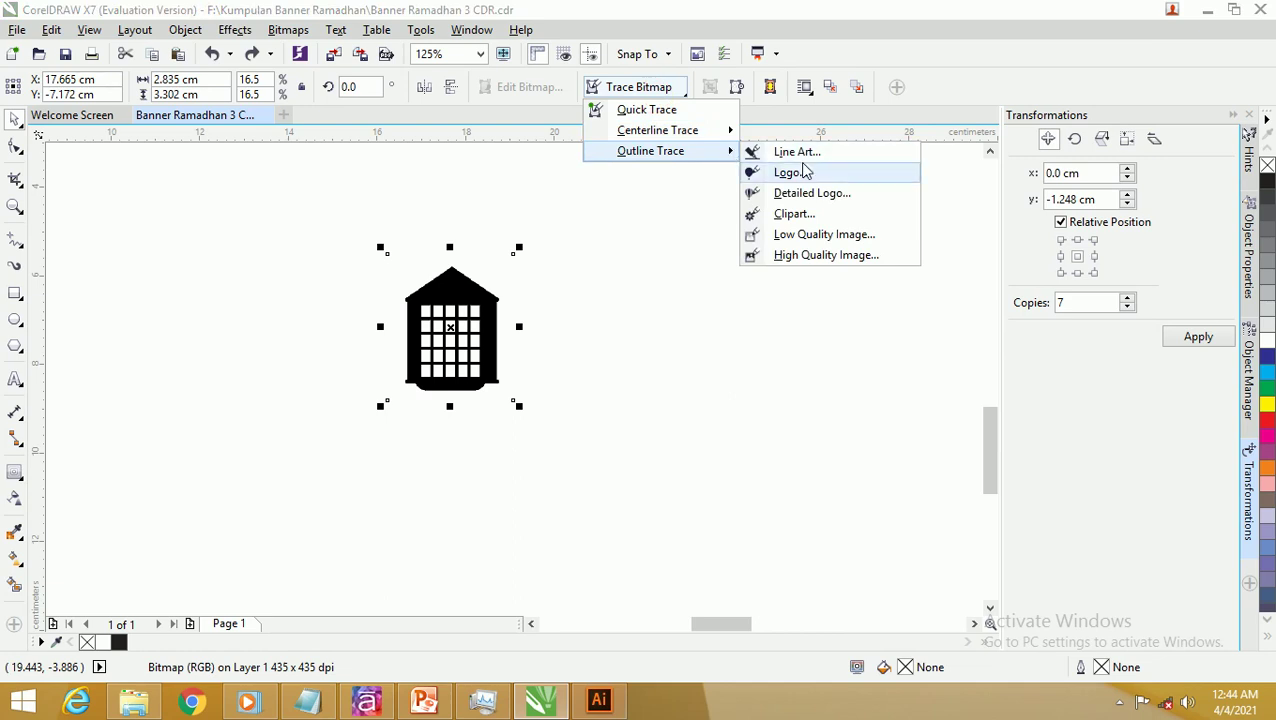
click(810, 234)
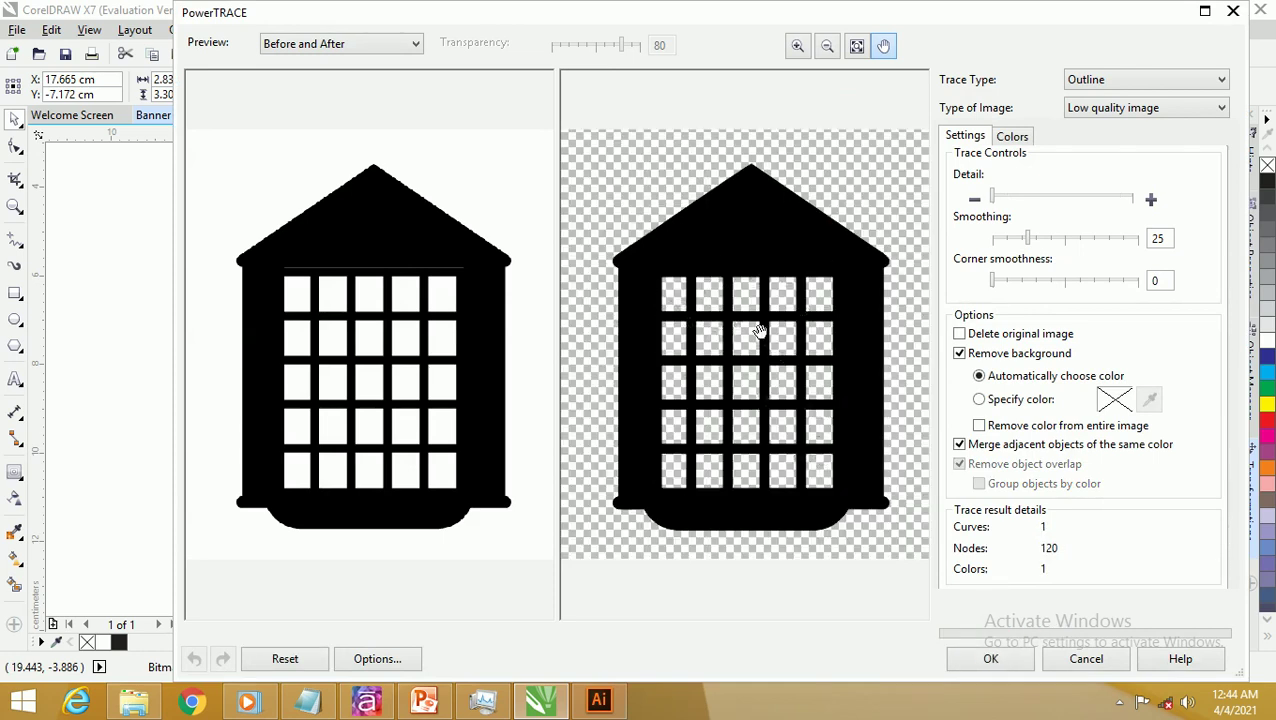
click(990, 658)
Step: Move the traced lantern curve off the original bitmap to about X 23.9 cm, Y -6.9 cm and delete the bitmap
drag(512, 291, 813, 294)
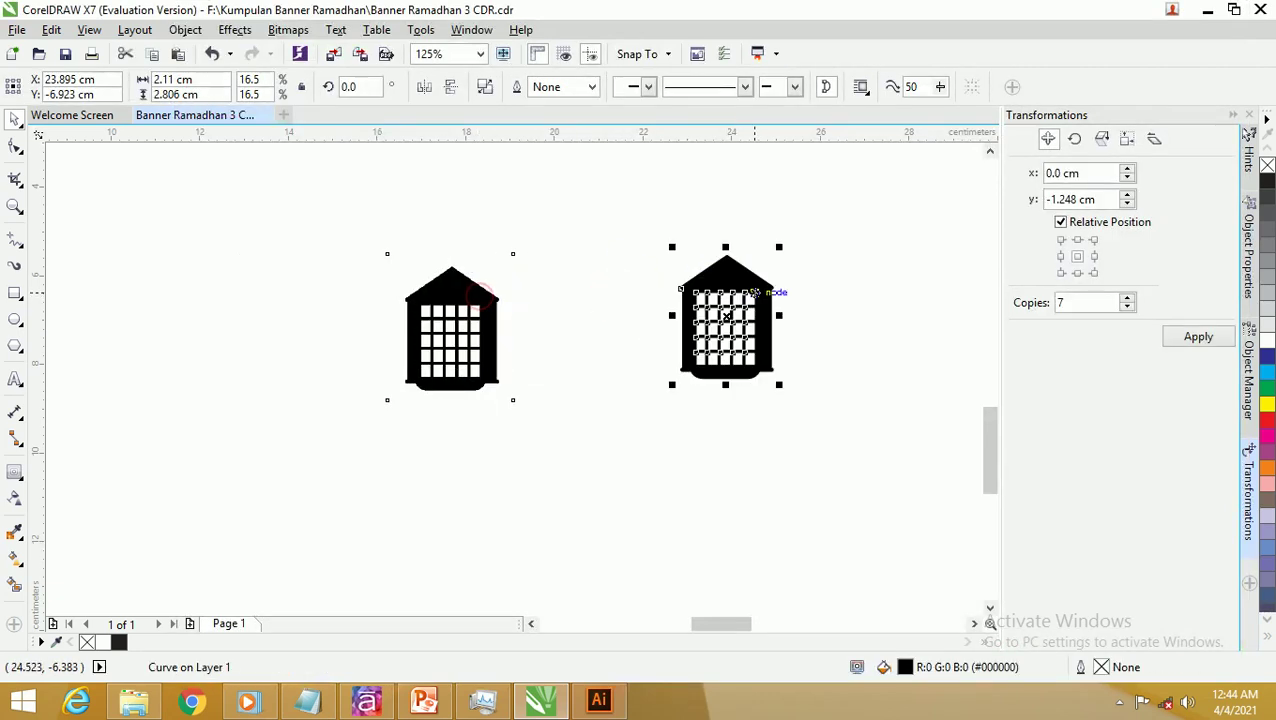
scroll(760, 300, up, 3)
scroll(760, 300, down, 3)
click(497, 262)
click(497, 262)
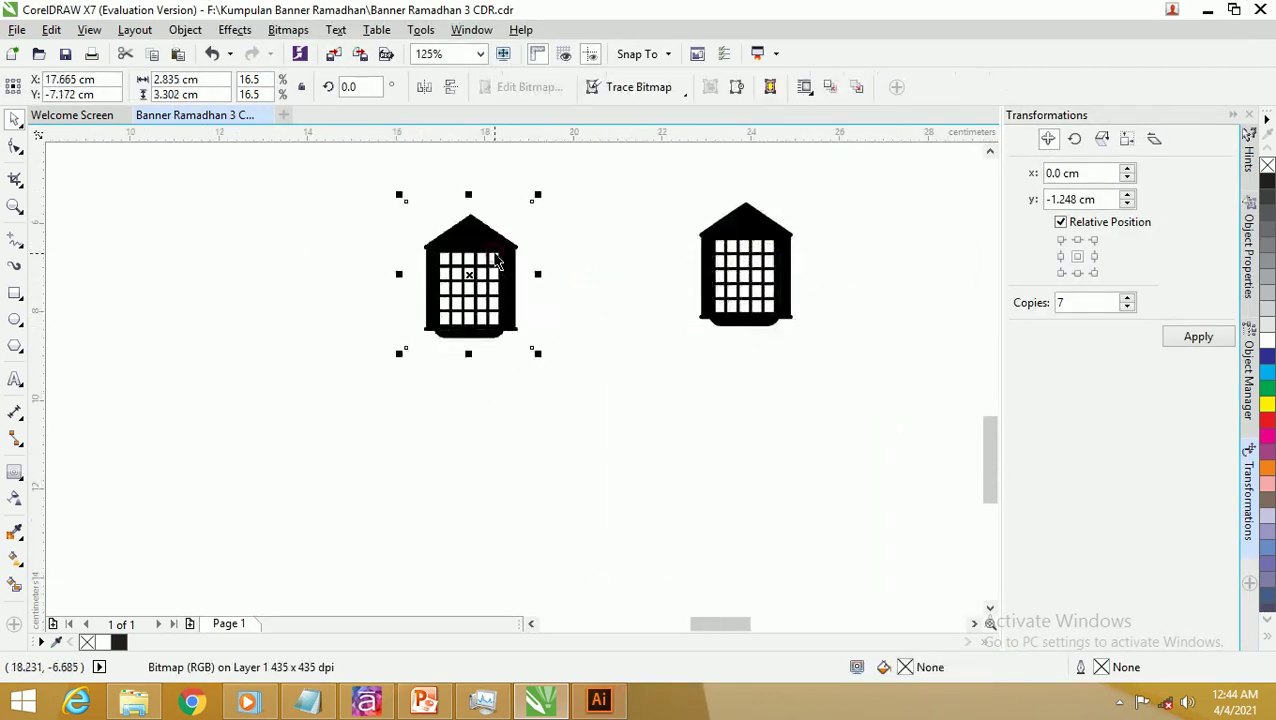
key(Delete)
Step: Move the traced lantern to about X 1.7 cm, Y -6.9 cm and fill it with the gold gradient copied from the extracted mosque shape
scroll(496, 259, down, 5)
drag(562, 252, 312, 252)
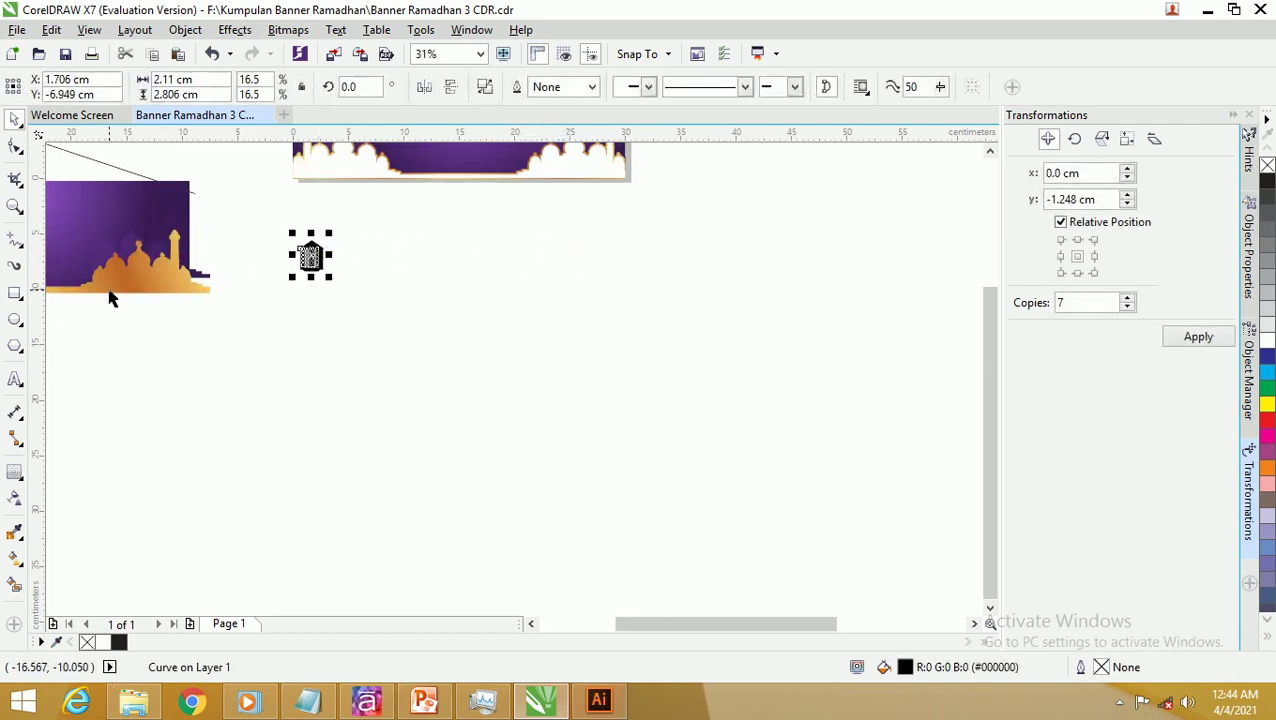
click(15, 560)
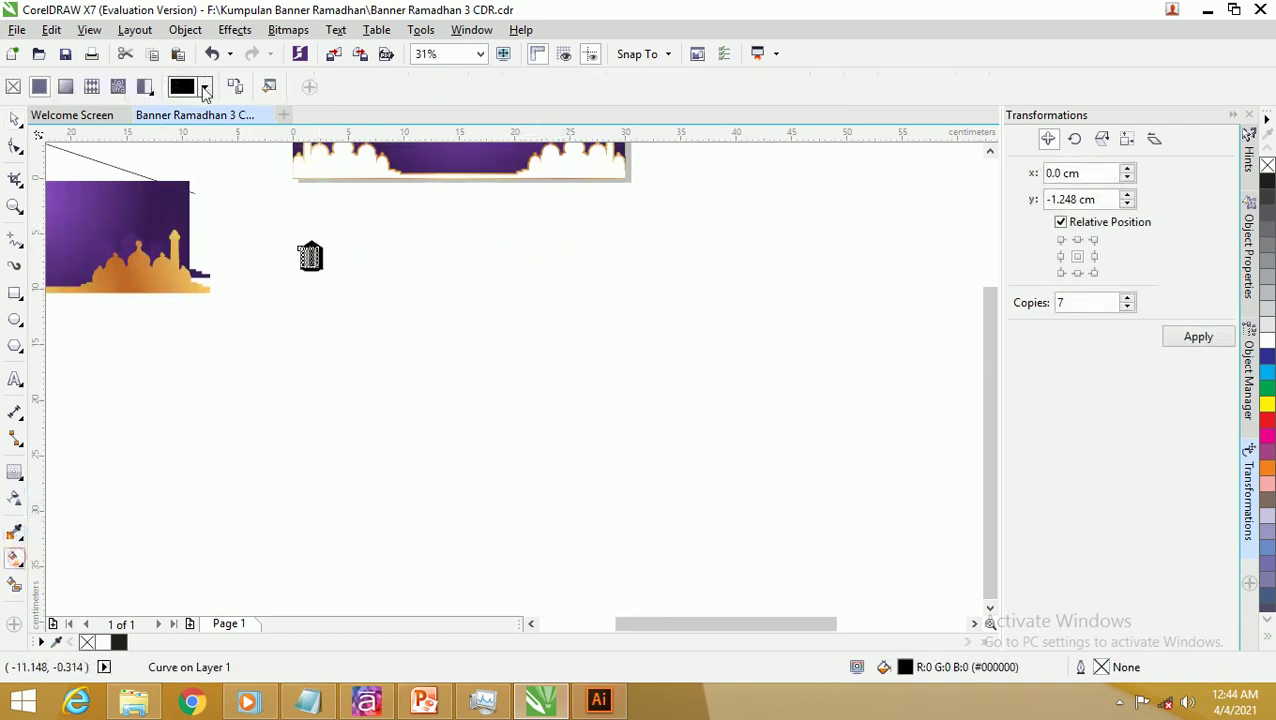
click(238, 91)
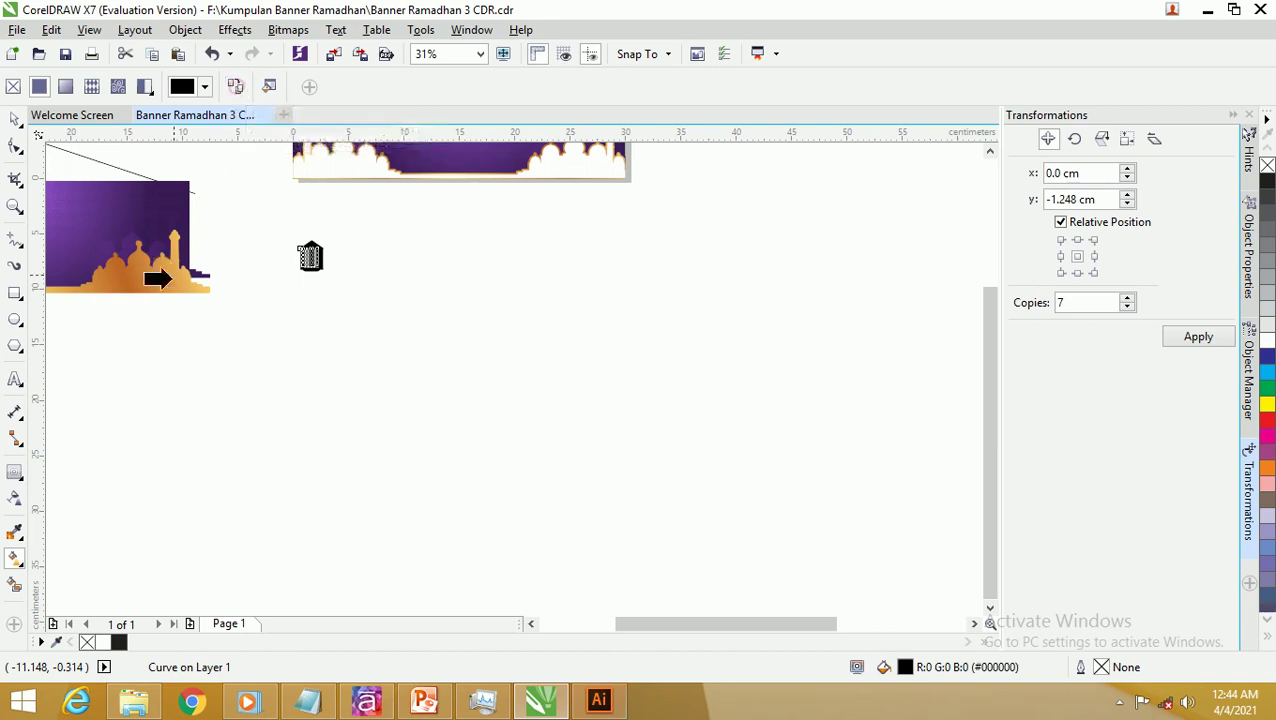
click(158, 285)
Step: Adjust the lantern's gradient by pulling the fill's end handle to just beyond the lantern's upper right
scroll(285, 262, up, 2)
scroll(343, 216, down, 1)
drag(364, 160, 399, 222)
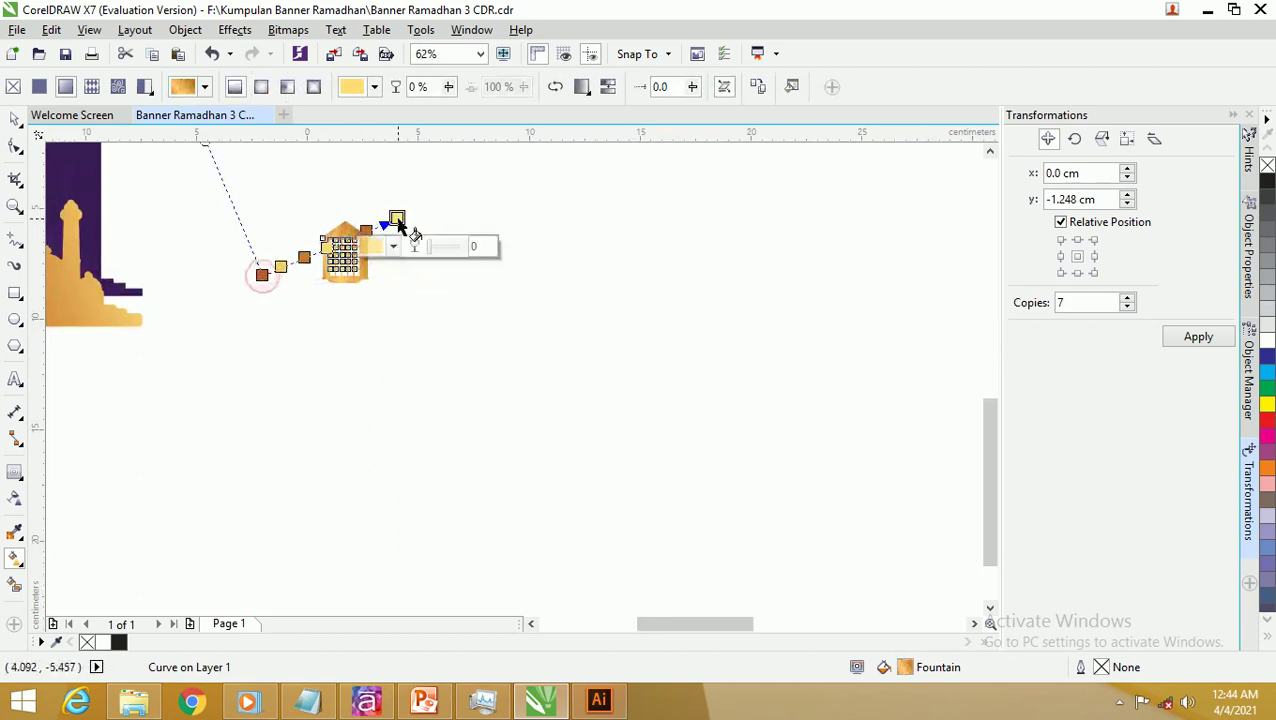
click(15, 118)
click(478, 212)
scroll(365, 268, up, 2)
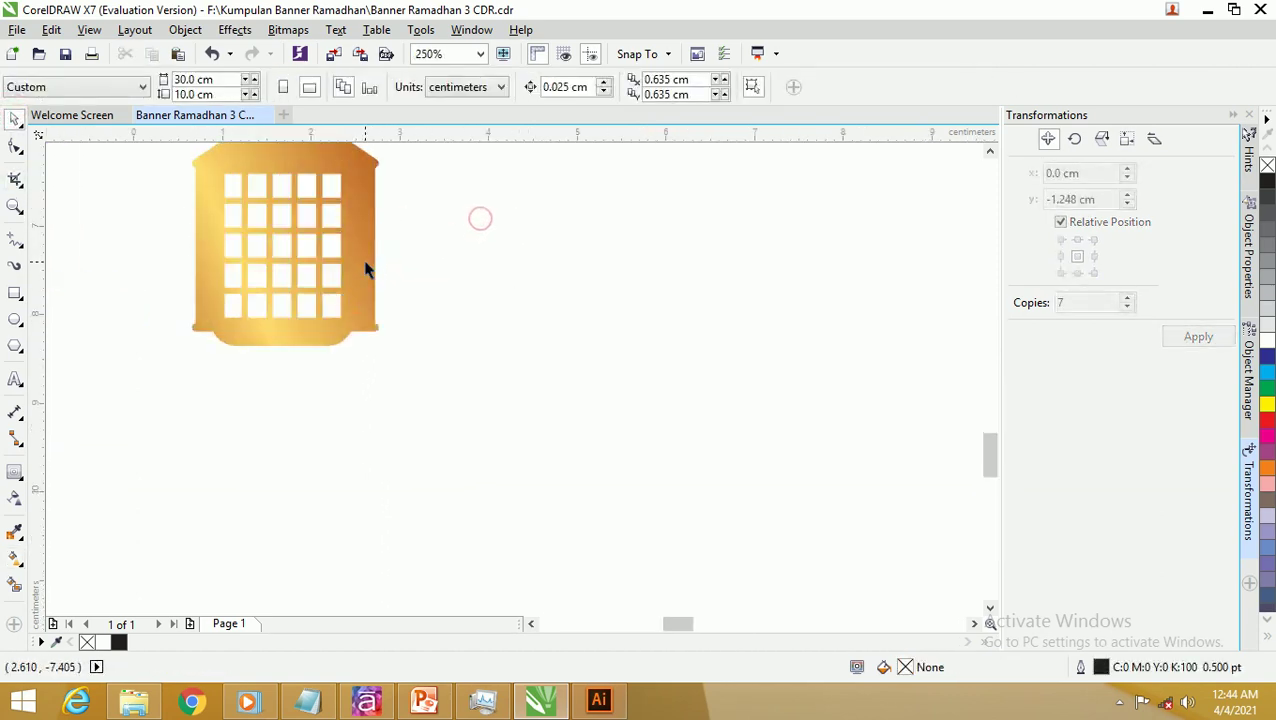
scroll(288, 214, down, 1)
scroll(255, 241, down, 2)
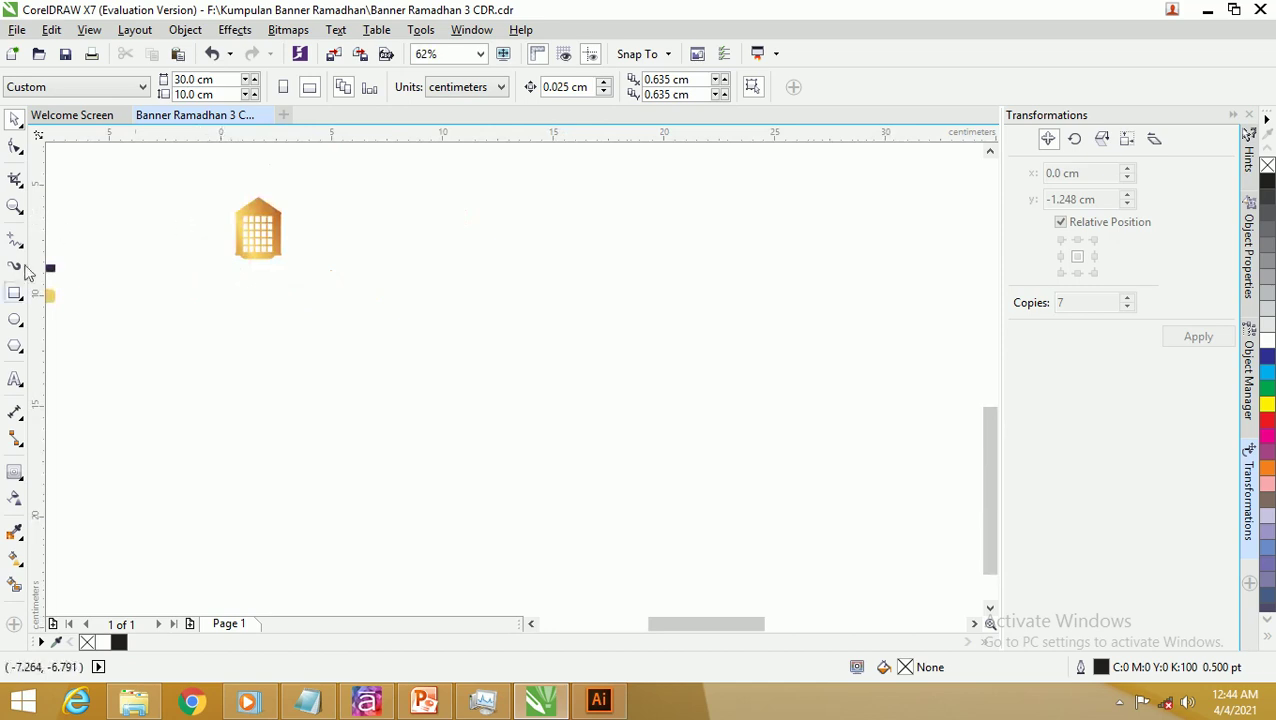
Step: Draw a five-pointed star about 3.1 by 2.9 cm in the empty area to the lantern's lower right
click(16, 346)
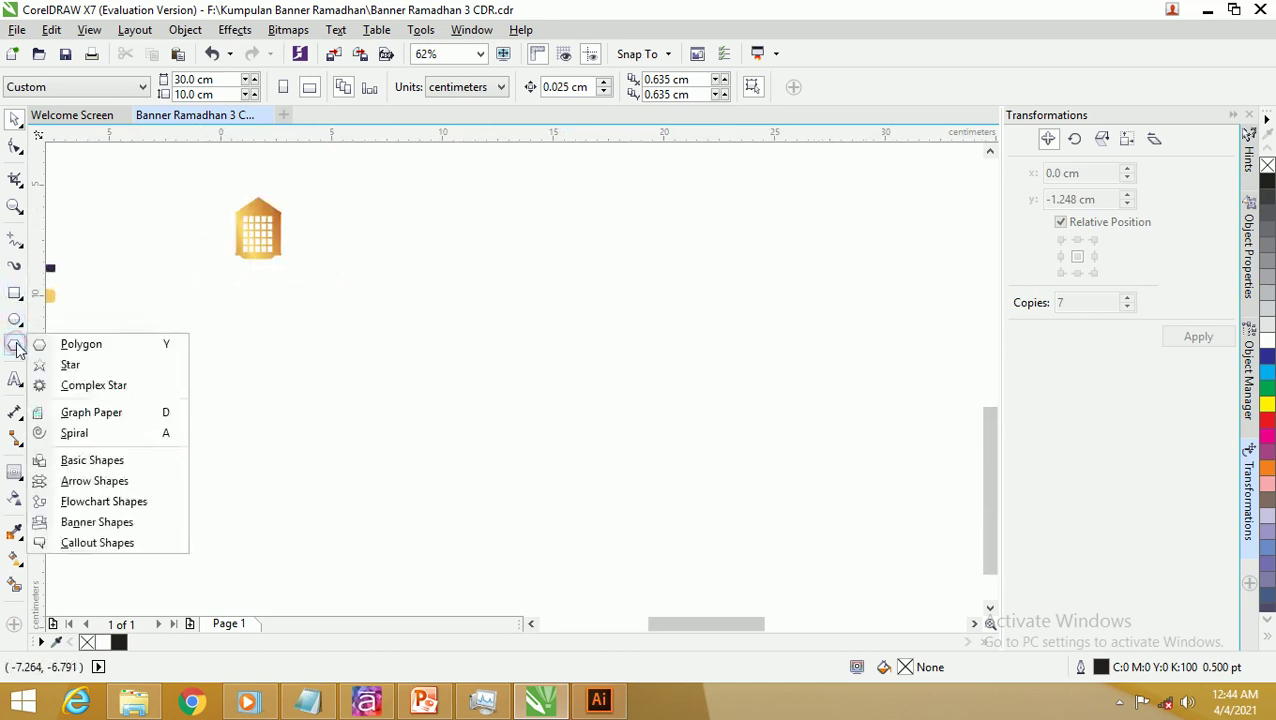
click(70, 366)
drag(513, 277, 590, 348)
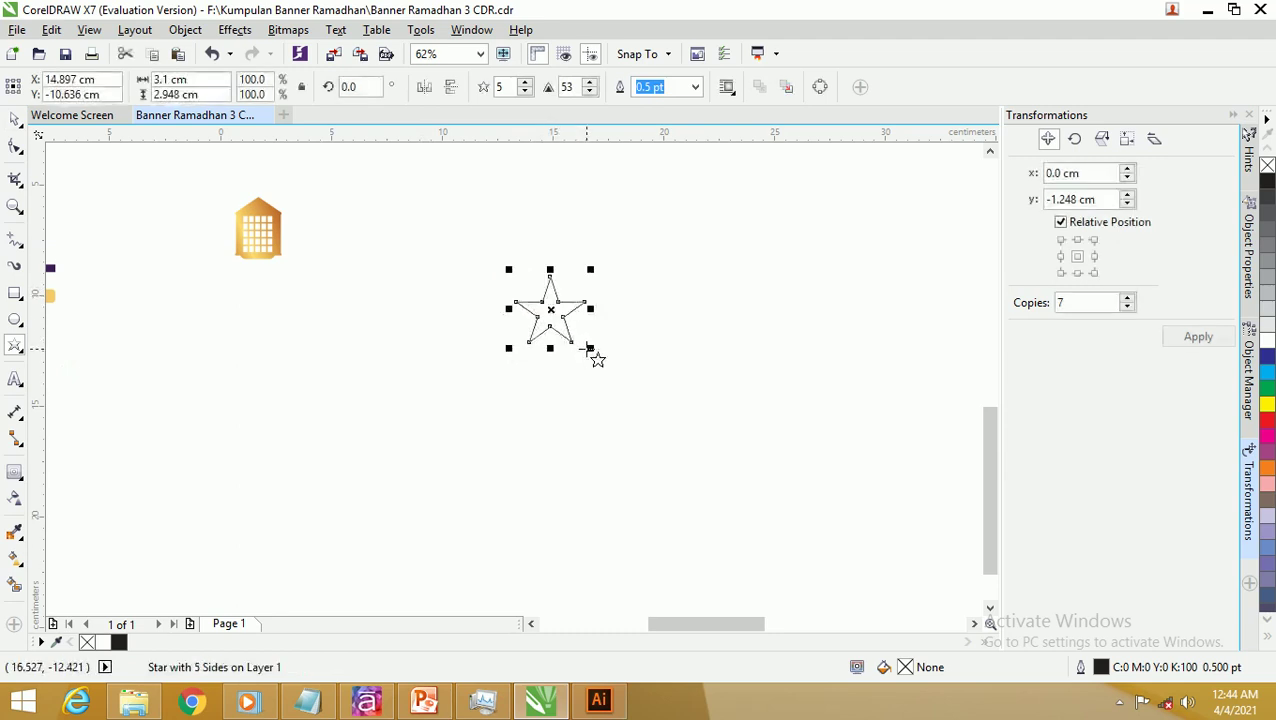
Step: Draw a circle about 3 cm wide below the lantern and place a copy overlapping it about 0.8 cm to the left
click(14, 321)
mouse_move(276, 346)
mouse_down()
mouse_move(339, 399)
mouse_move(312, 372)
mouse_up()
click(14, 119)
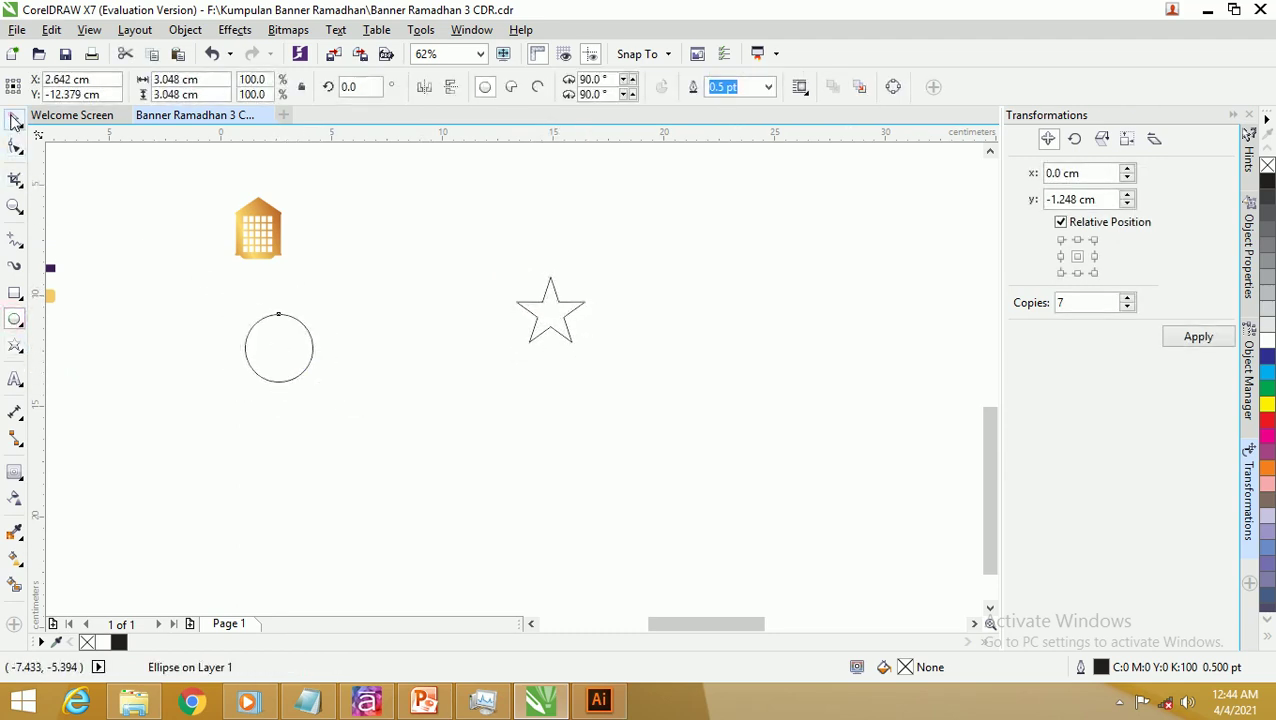
drag(302, 323, 285, 324)
shift+click(311, 337)
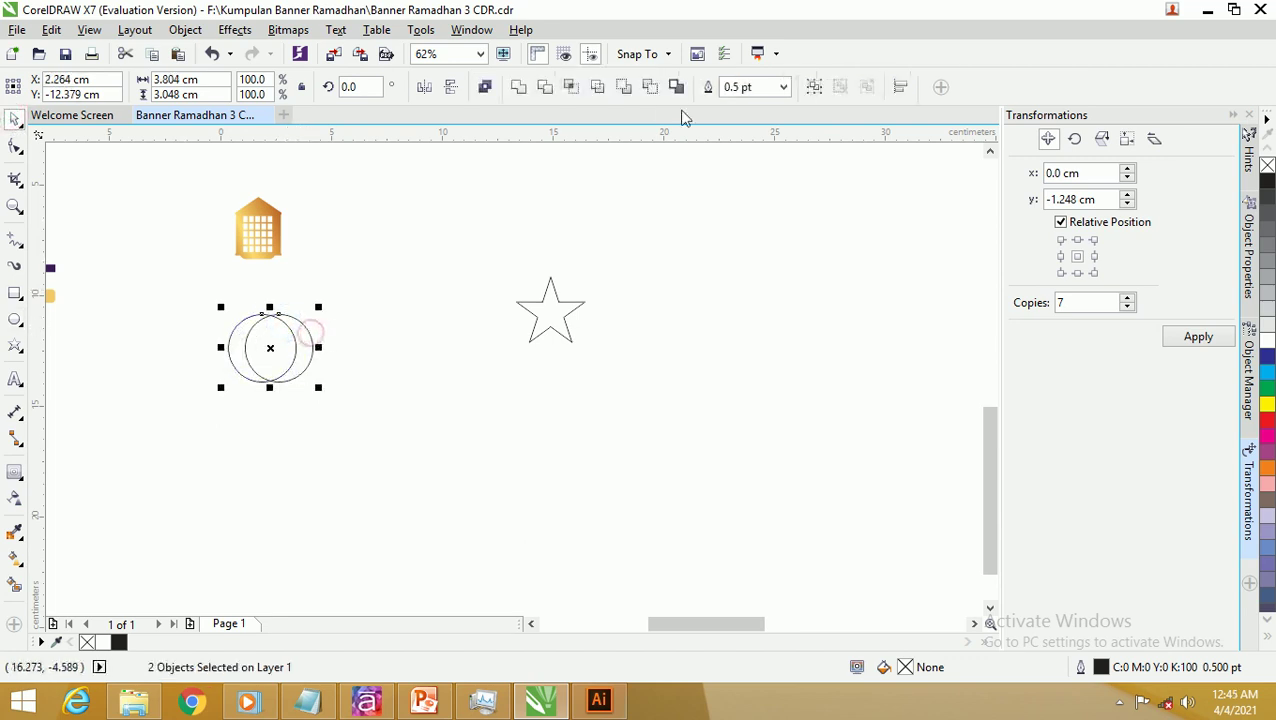
Step: Cut the overlapping circle copy out of the original circle to form a crescent, and delete the copy
click(567, 88)
click(367, 281)
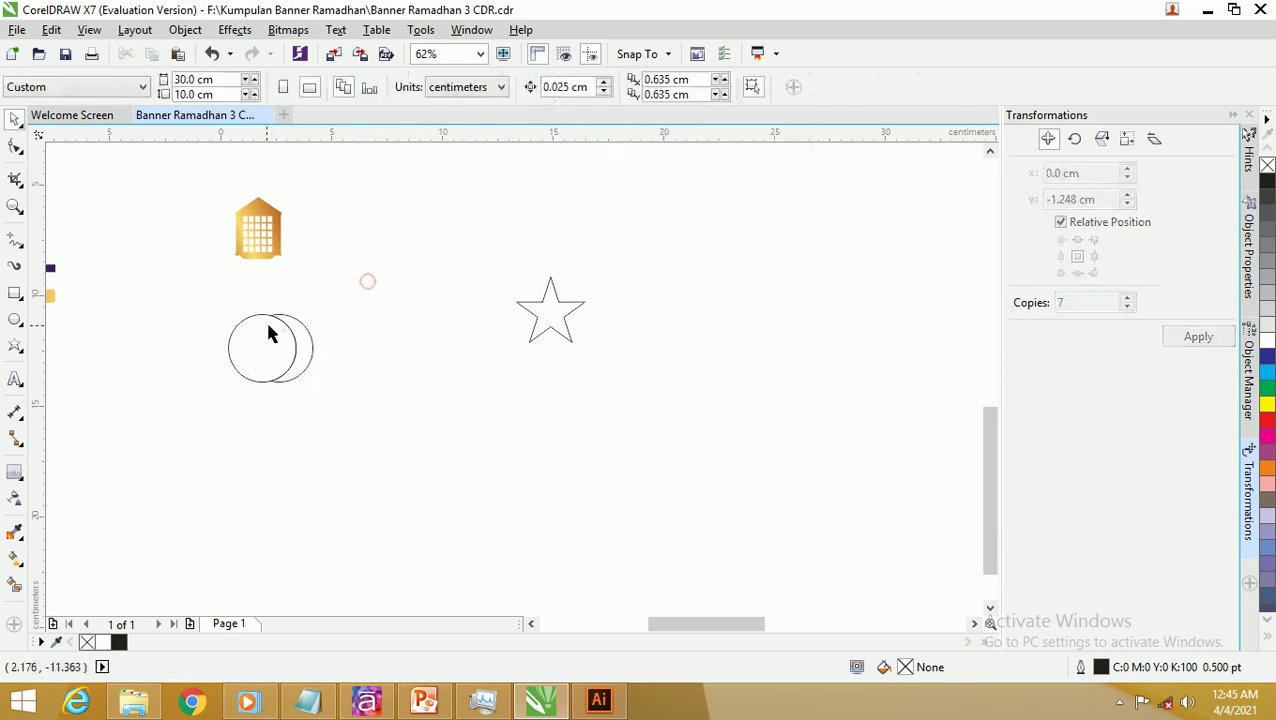
click(263, 326)
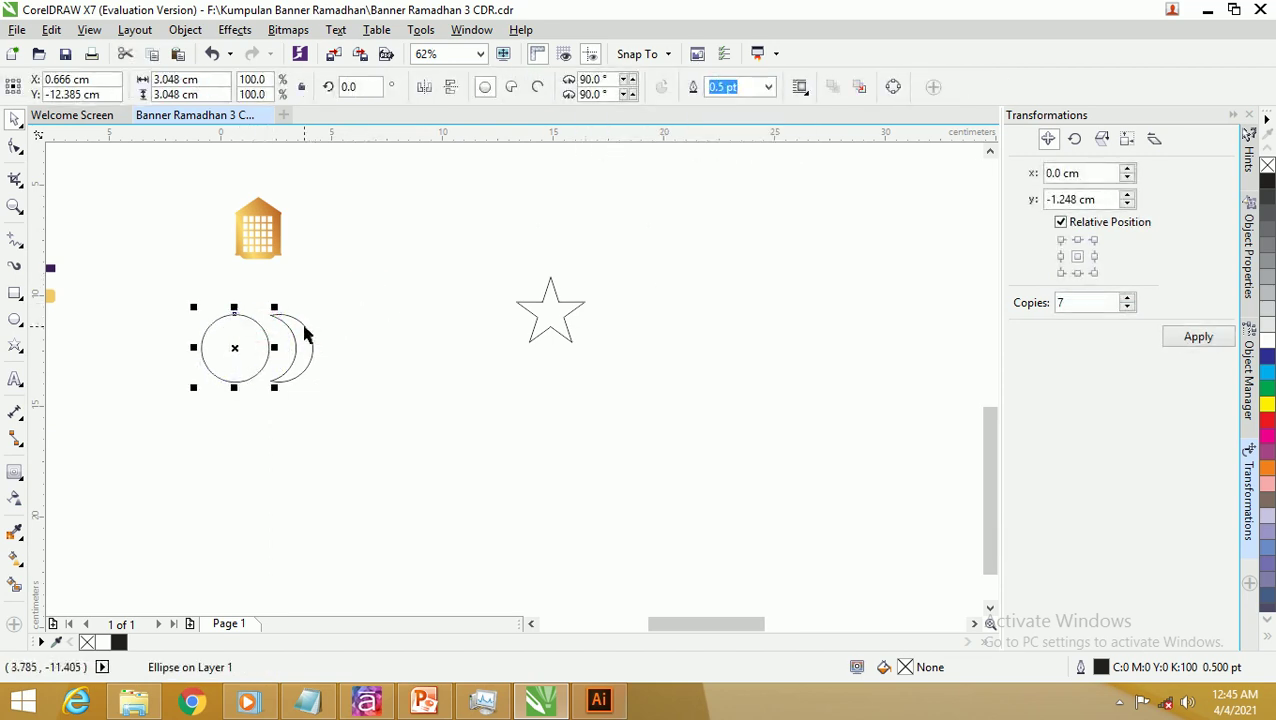
key(Delete)
Step: Place the crescent and the star beside the lantern and fill both with the lantern's gold gradient
drag(304, 334, 392, 233)
drag(547, 317, 448, 238)
shift+click(383, 224)
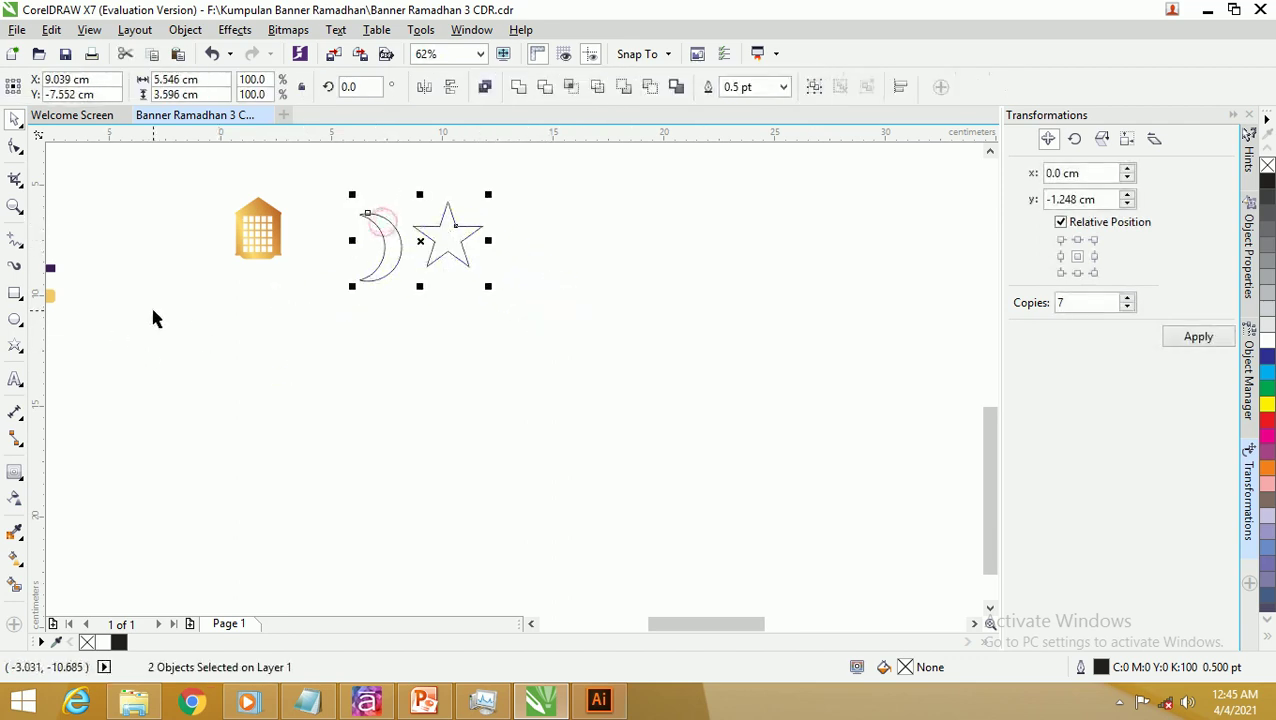
click(15, 560)
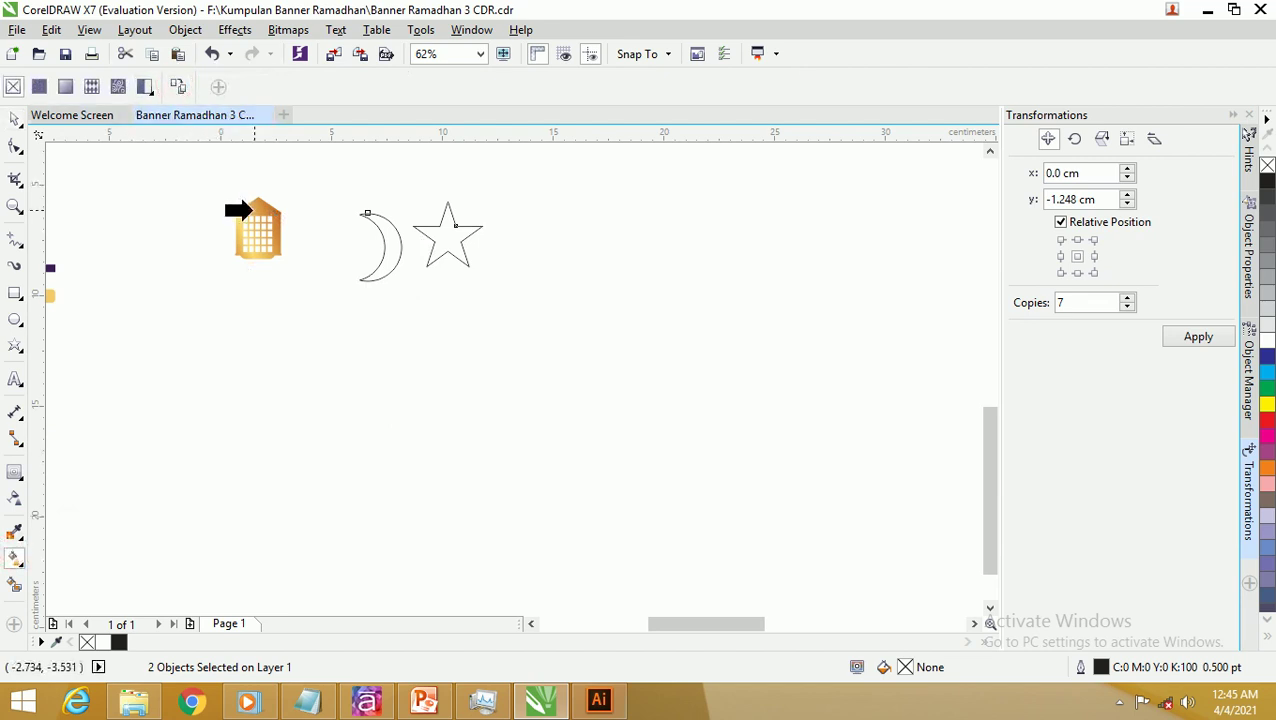
click(252, 208)
Step: Remove the outlines of the crescent and the star and move both shapes closer to the lantern
click(15, 119)
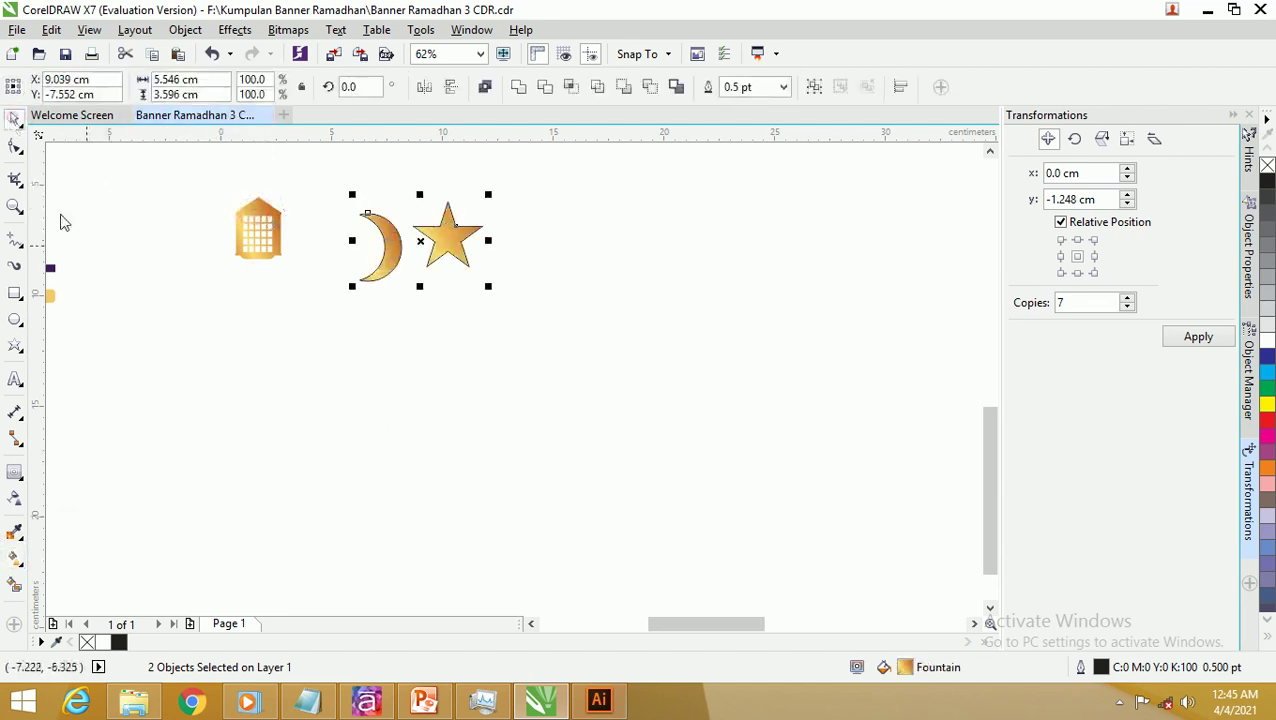
click(204, 348)
drag(550, 342, 306, 168)
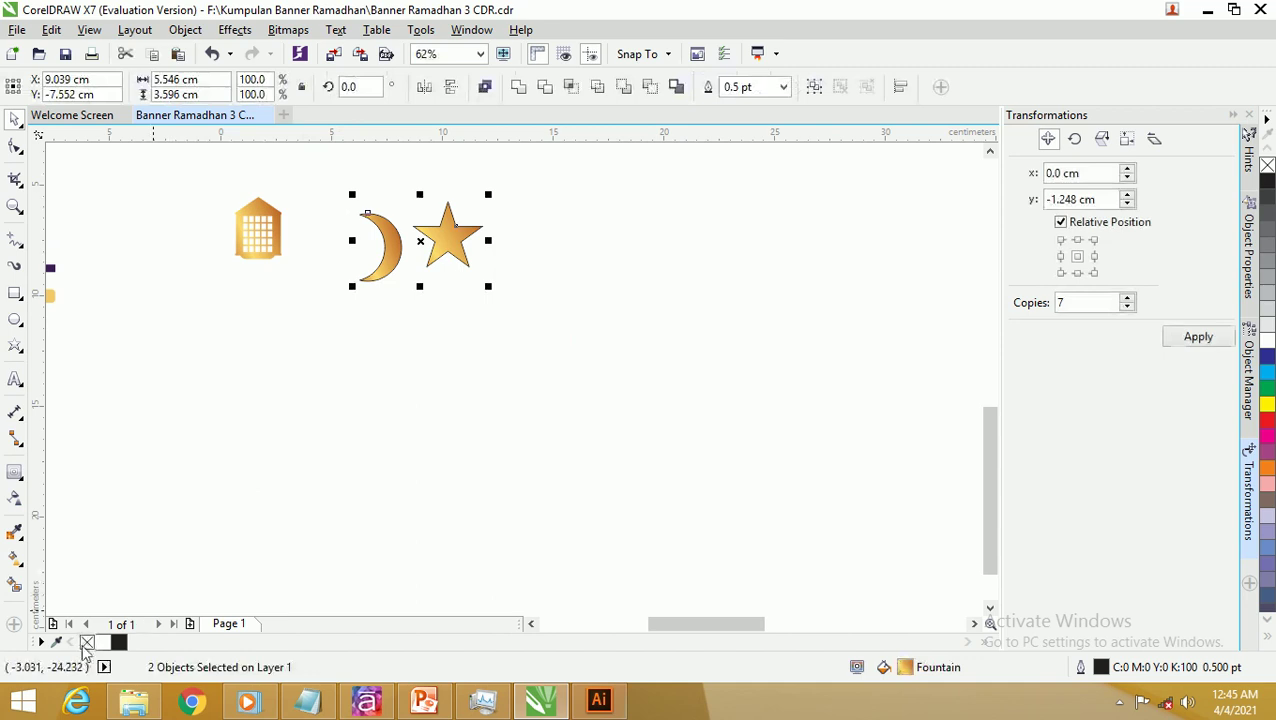
click(325, 440)
drag(390, 260, 347, 233)
drag(450, 242, 384, 232)
Step: Move the lantern, crescent and star together above the banner's left part, to about X 7.8 cm, Y 13.2 cm
drag(527, 316, 298, 166)
scroll(243, 229, down, 4)
scroll(243, 229, down, 2)
scroll(265, 228, up, 2)
drag(305, 158, 288, 216)
key(z)
drag(171, 180, 510, 325)
drag(184, 229, 425, 342)
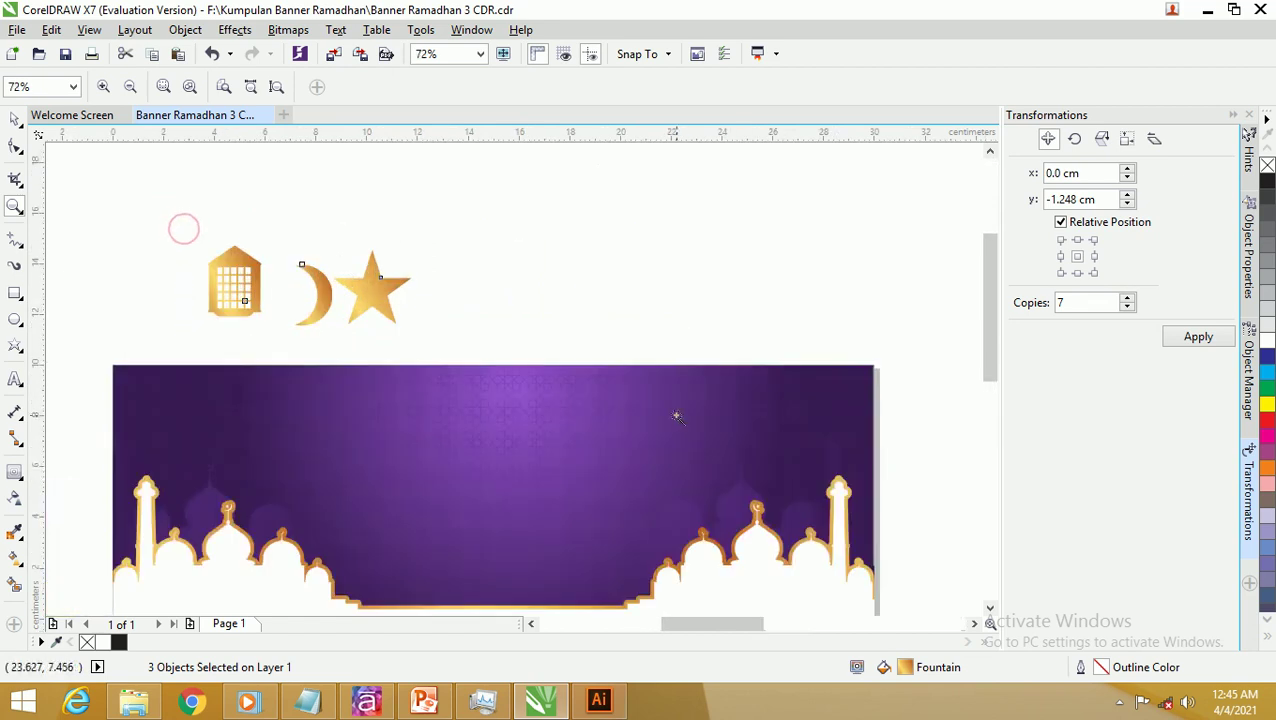
click(14, 120)
click(290, 250)
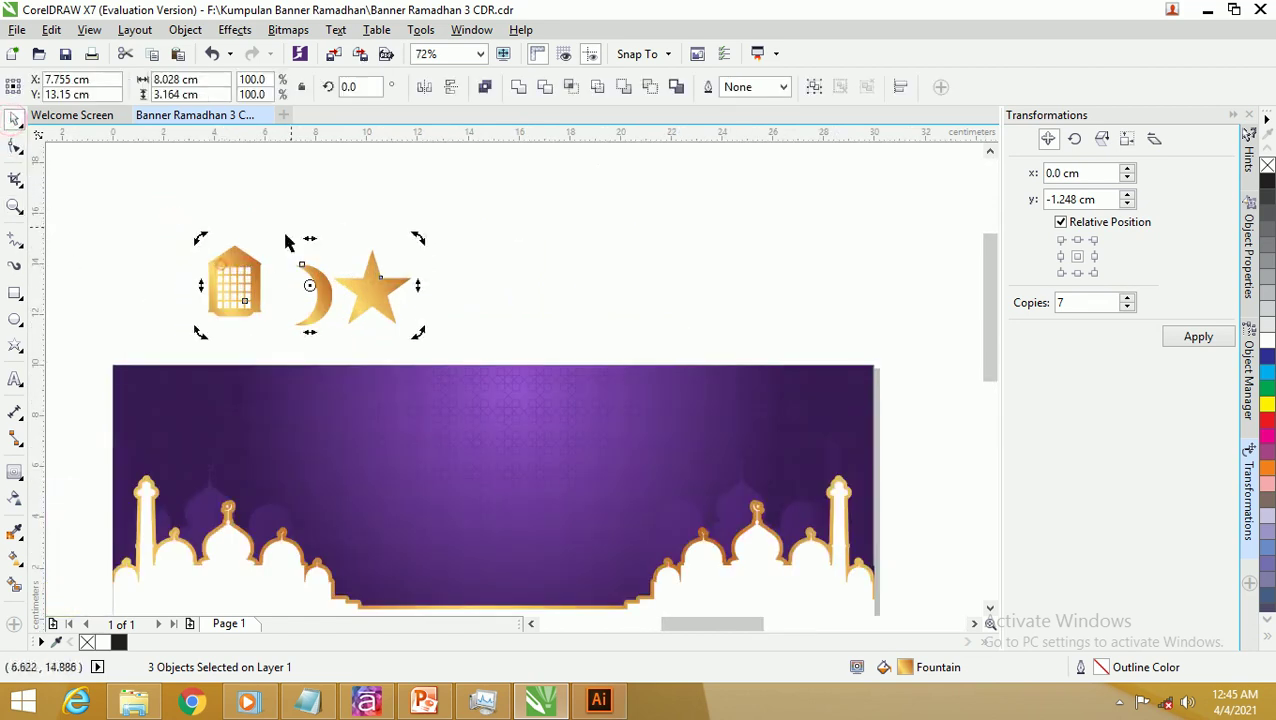
click(300, 203)
Step: Move the lantern to about X 17.6 cm, Y 11 cm and draw a vertical 2-point line about 5.8 cm long above its roof
drag(239, 275, 558, 316)
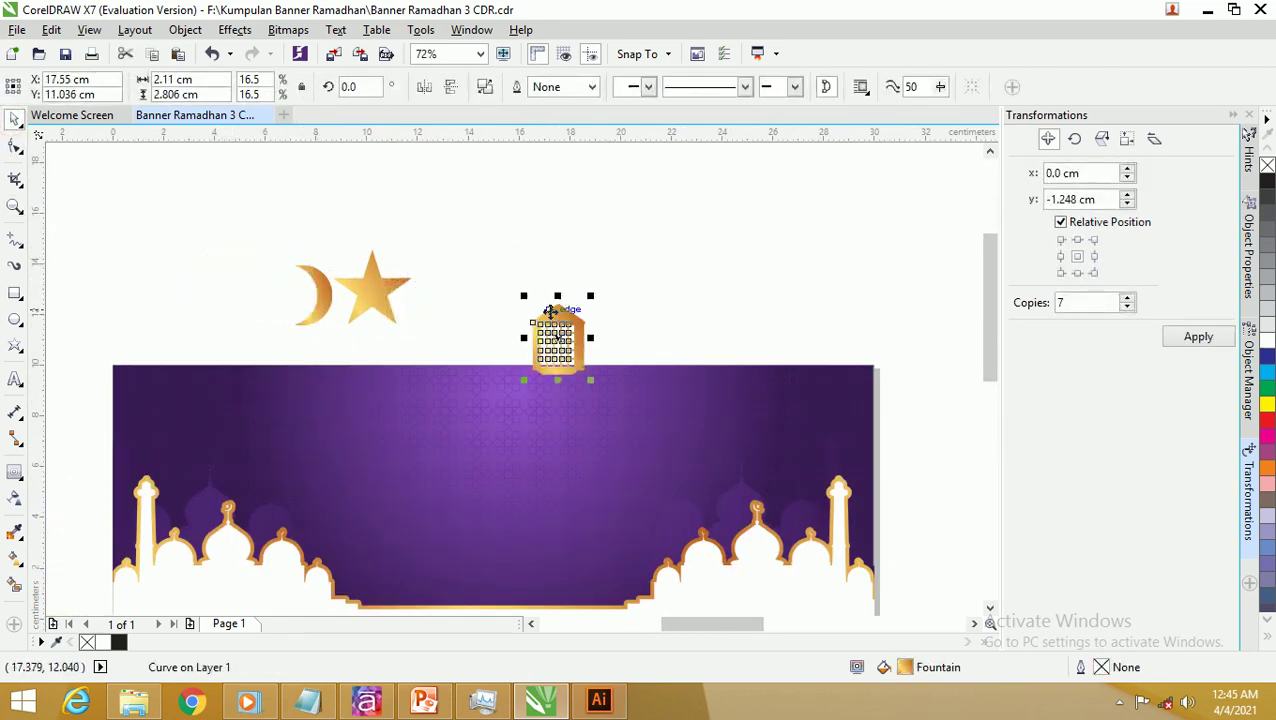
click(14, 244)
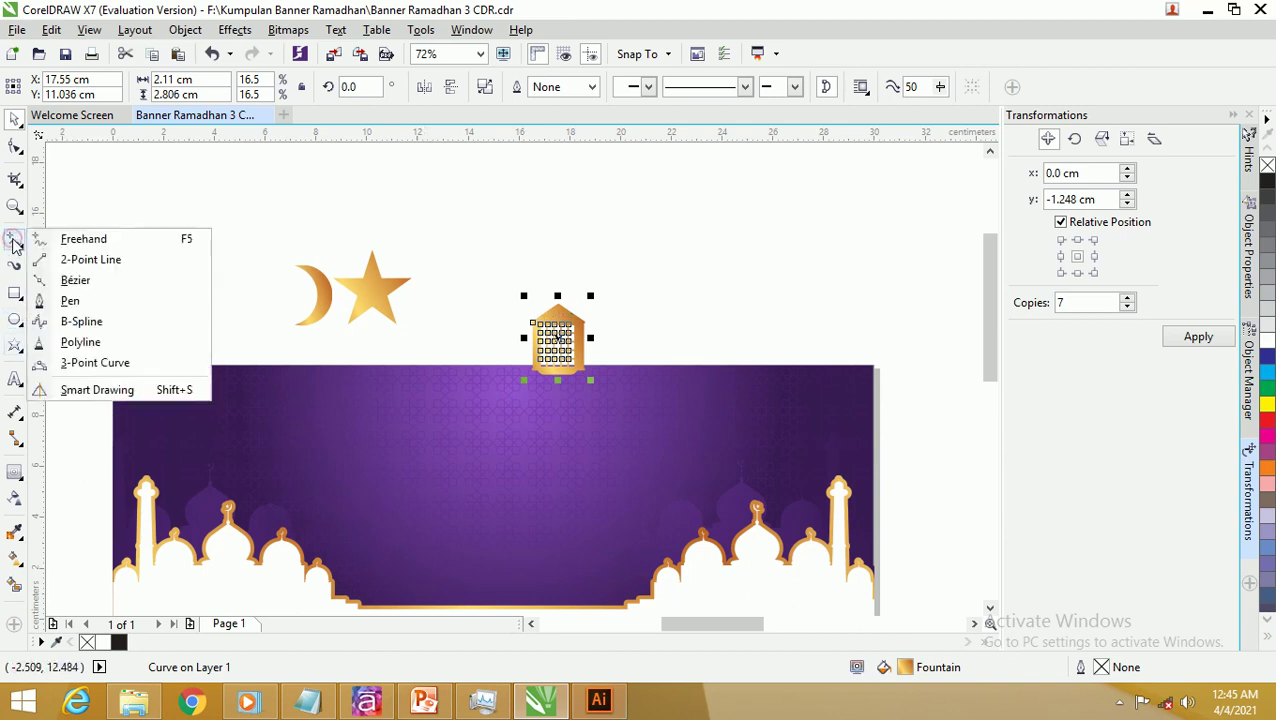
click(80, 259)
drag(552, 160, 552, 313)
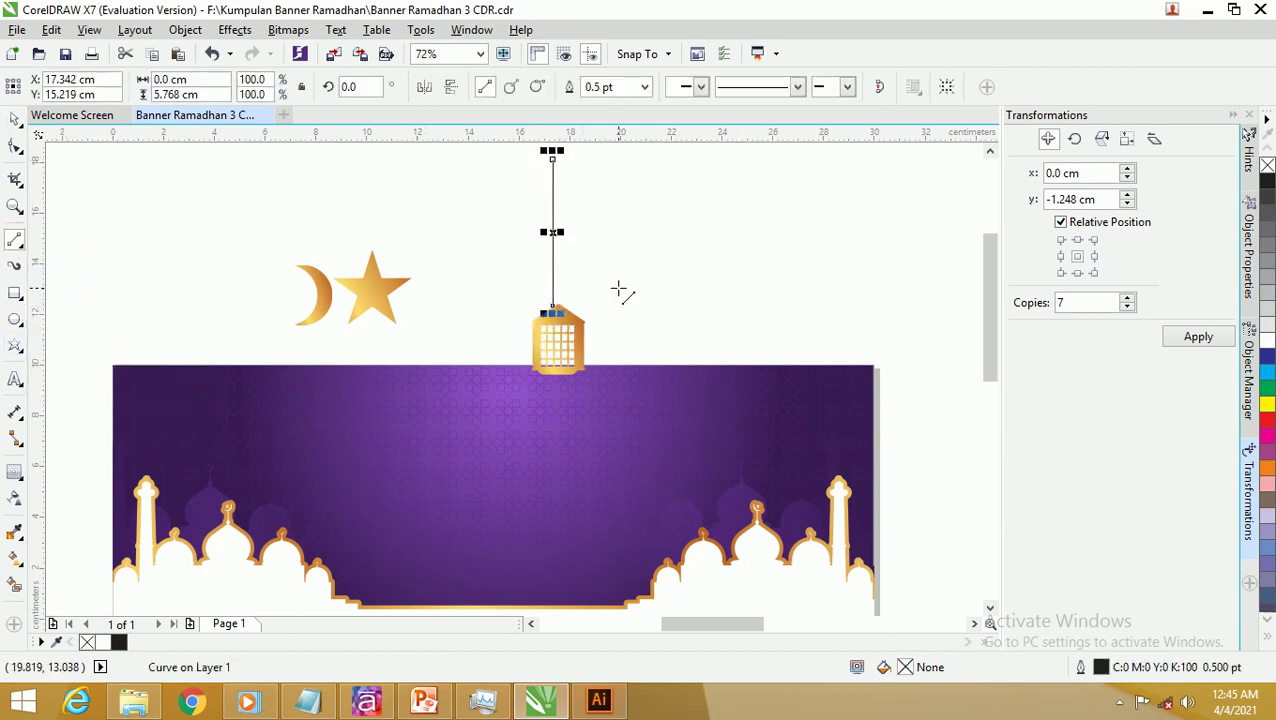
Step: Bring up the outline properties of the lantern's hanging line
click(1249, 255)
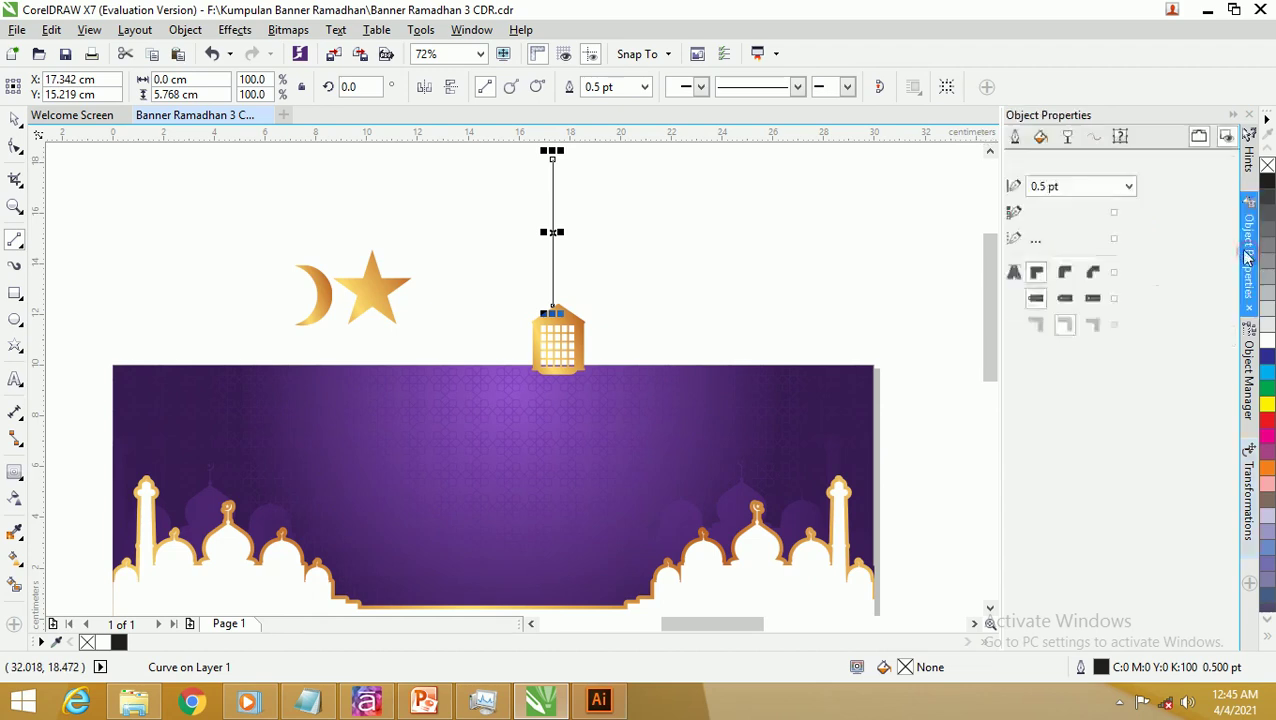
click(471, 29)
mouse_move(533, 280)
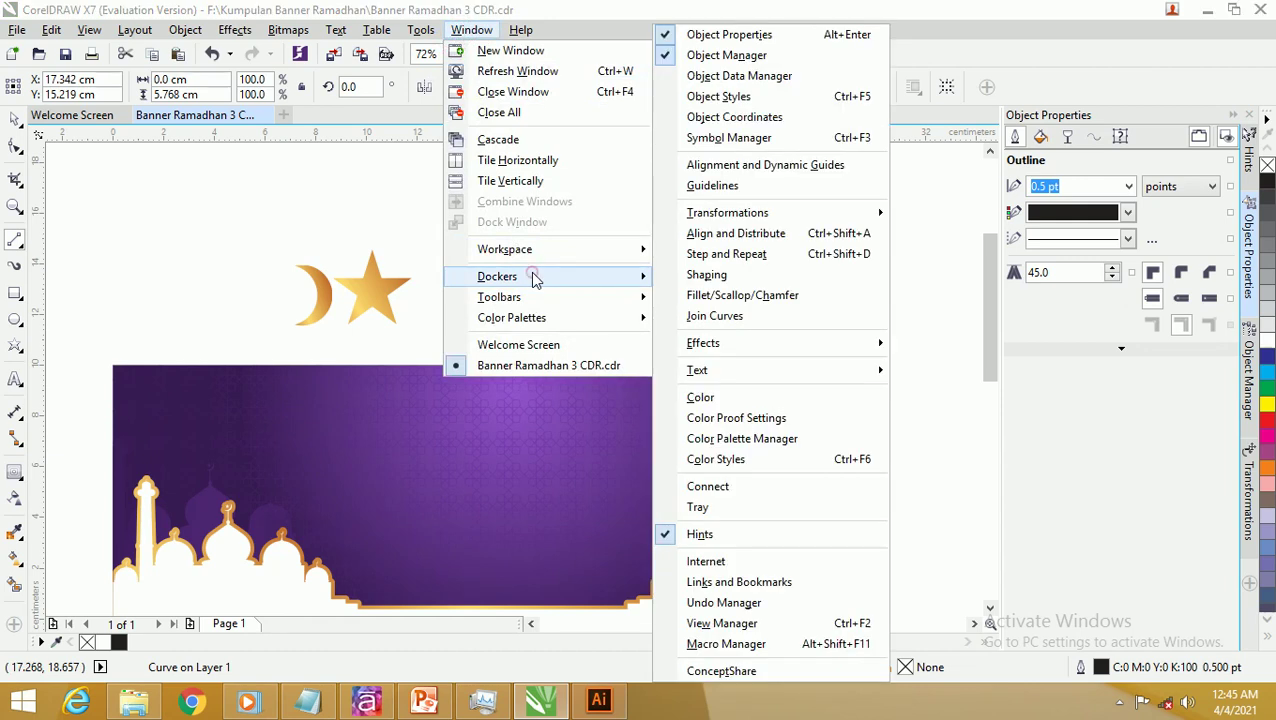
click(940, 232)
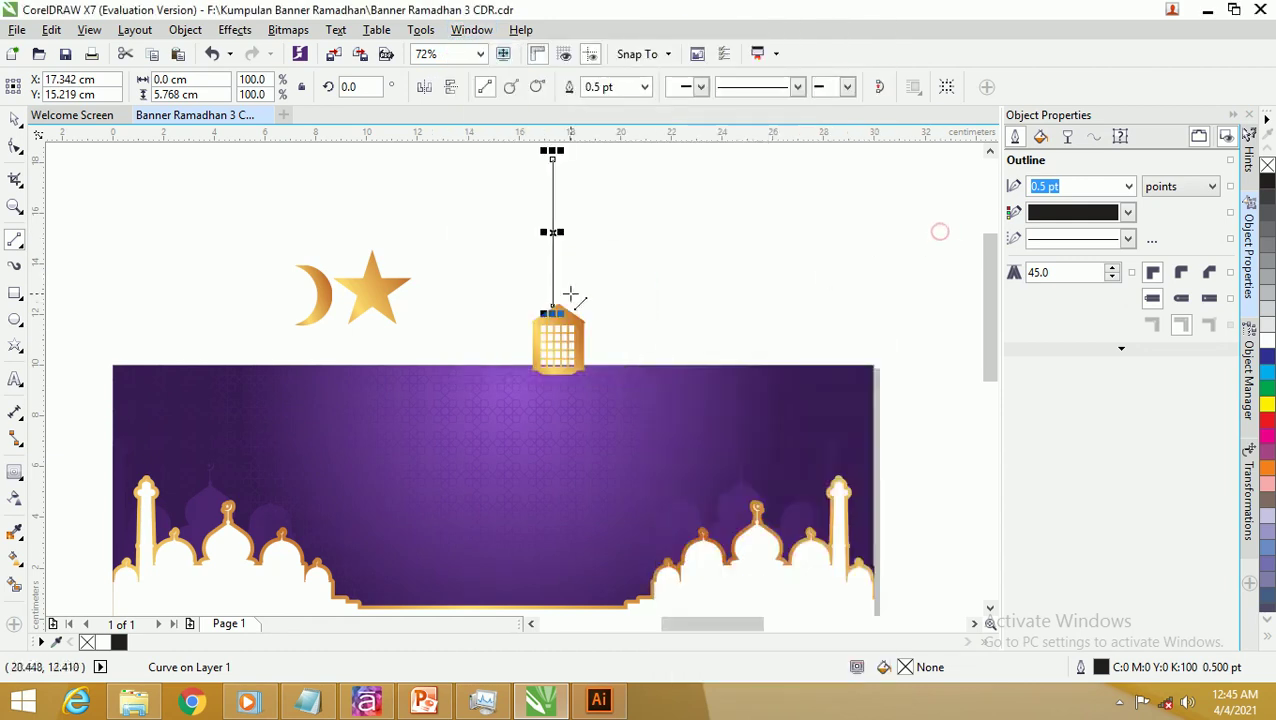
Step: Set the hanging line's outline to 4.0 pt with a dashed style and rounded corners and line caps
click(644, 88)
click(604, 216)
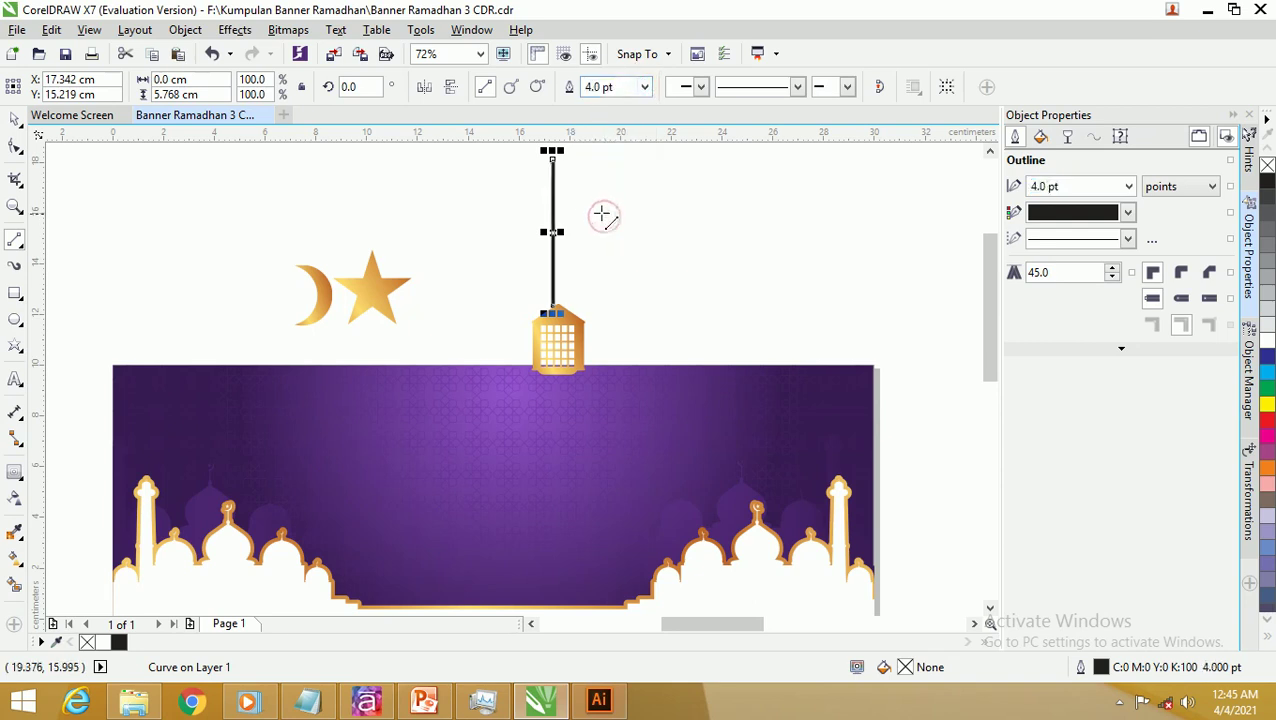
click(1122, 350)
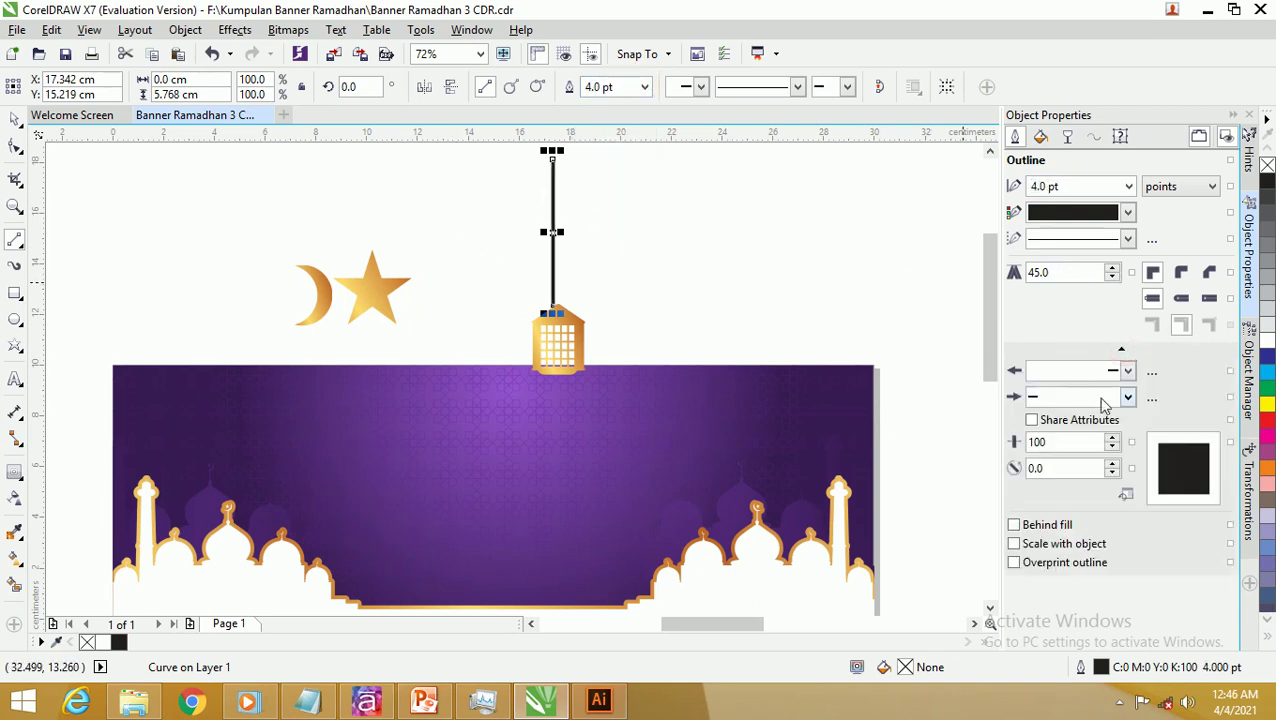
click(1115, 248)
drag(1166, 284, 1170, 336)
click(1127, 339)
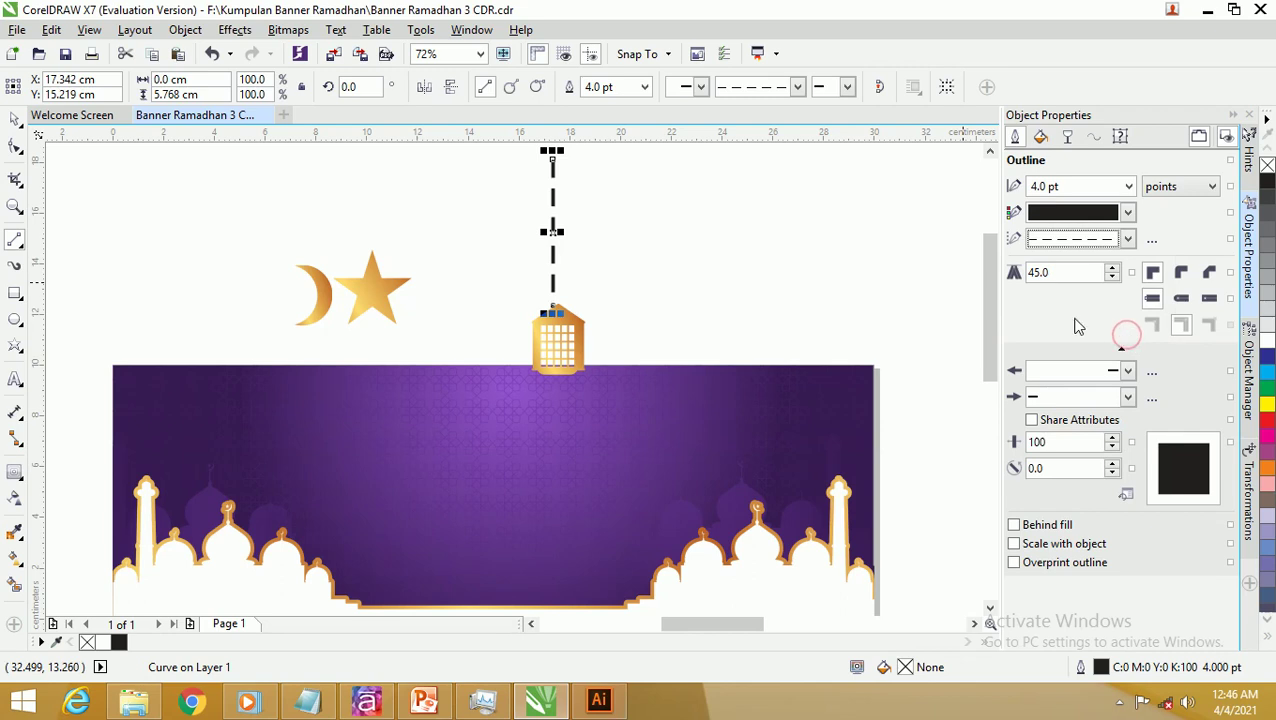
click(1181, 273)
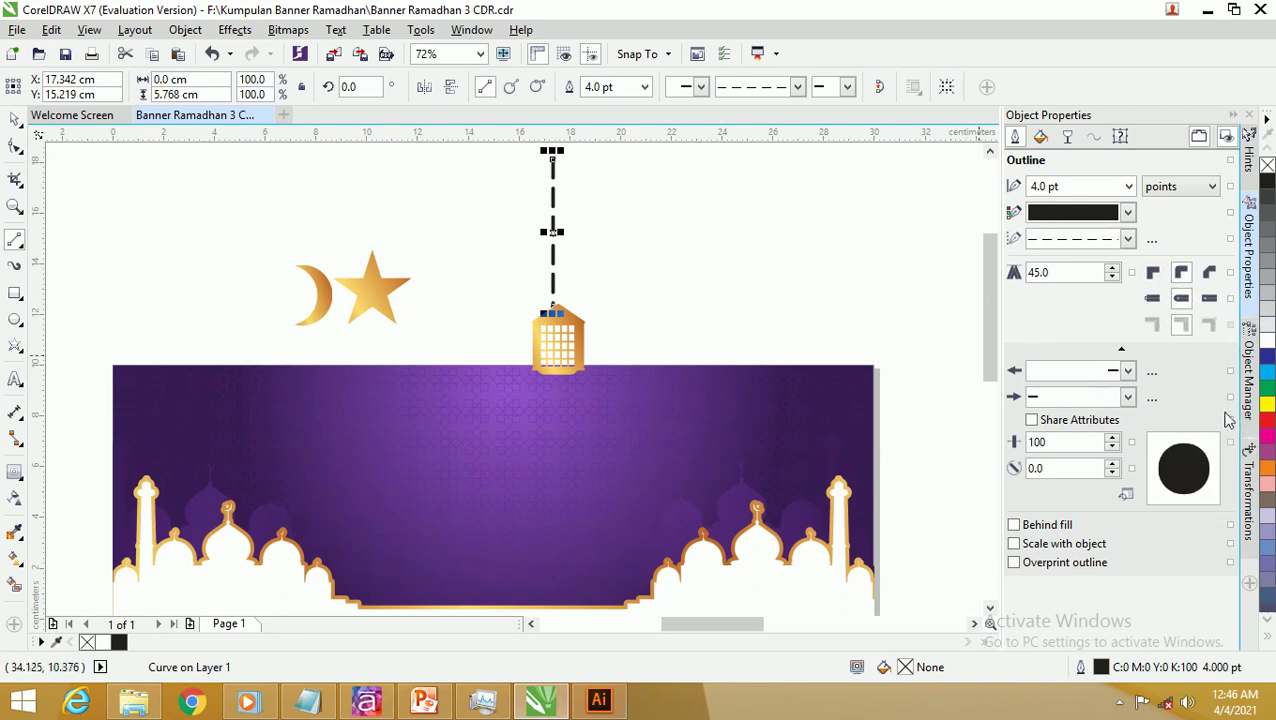
Step: Switch the hanging line to a style with shorter, more widely spaced dashes and set its miter limit to 49.0
click(1128, 239)
scroll(1168, 310, down, 2)
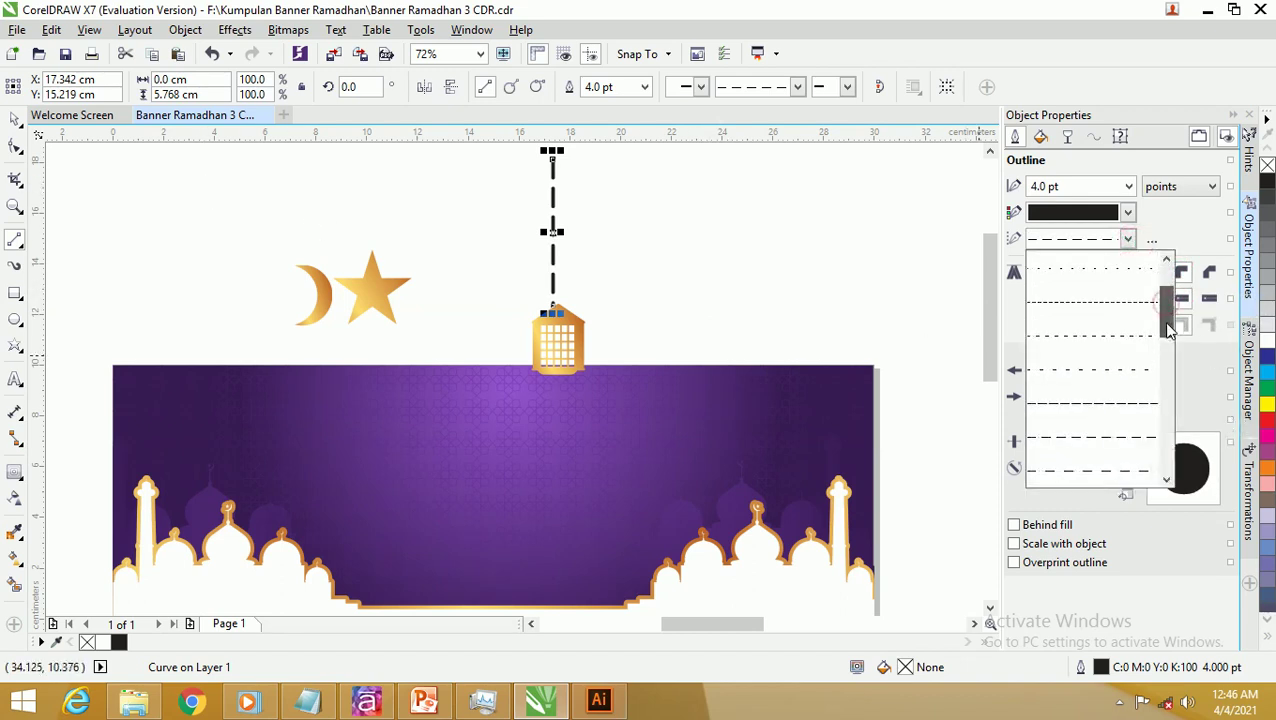
click(1134, 339)
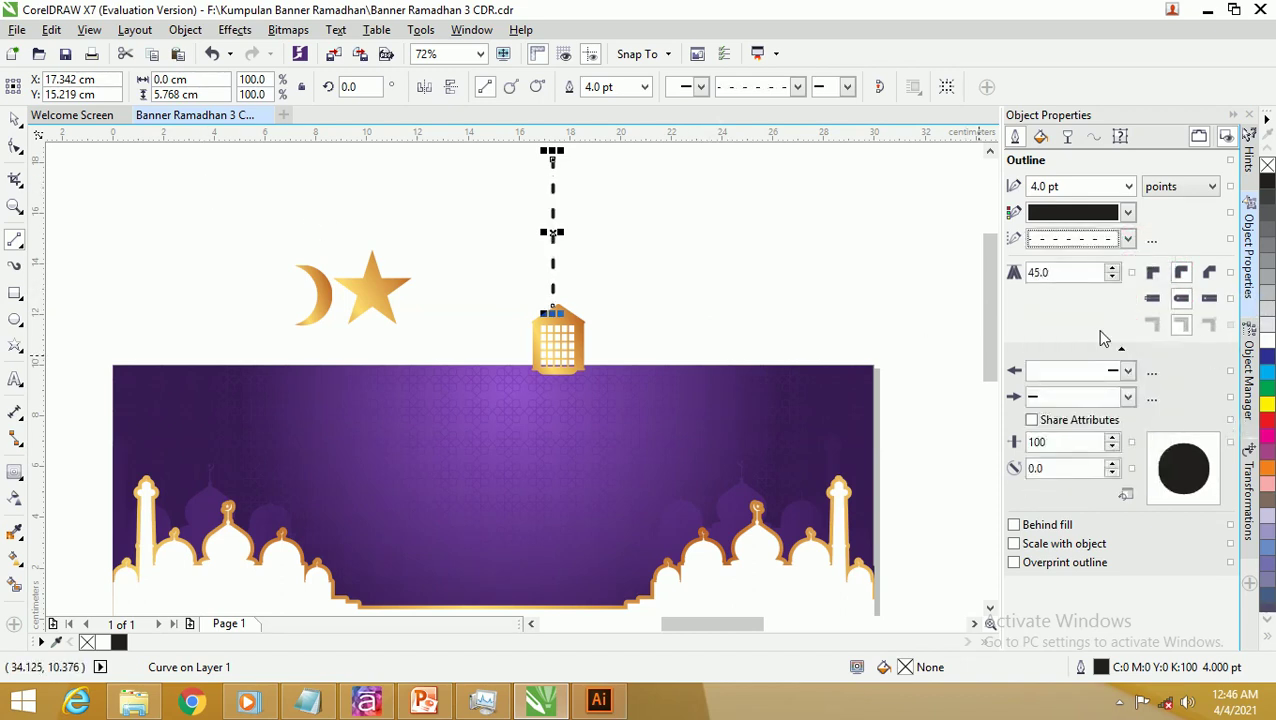
click(1113, 269)
click(1113, 269)
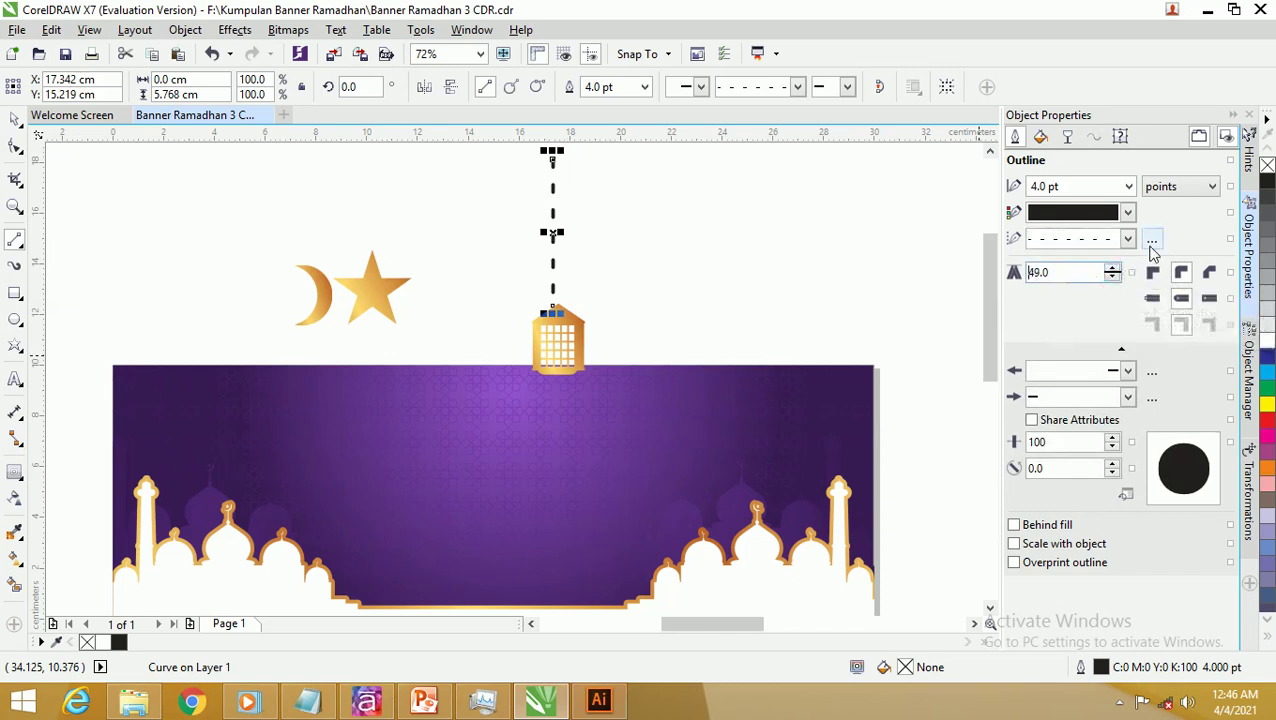
Step: Shorten the line style's repeat to two dots on and two off, and add it as a new style
click(1151, 241)
drag(674, 255, 946, 301)
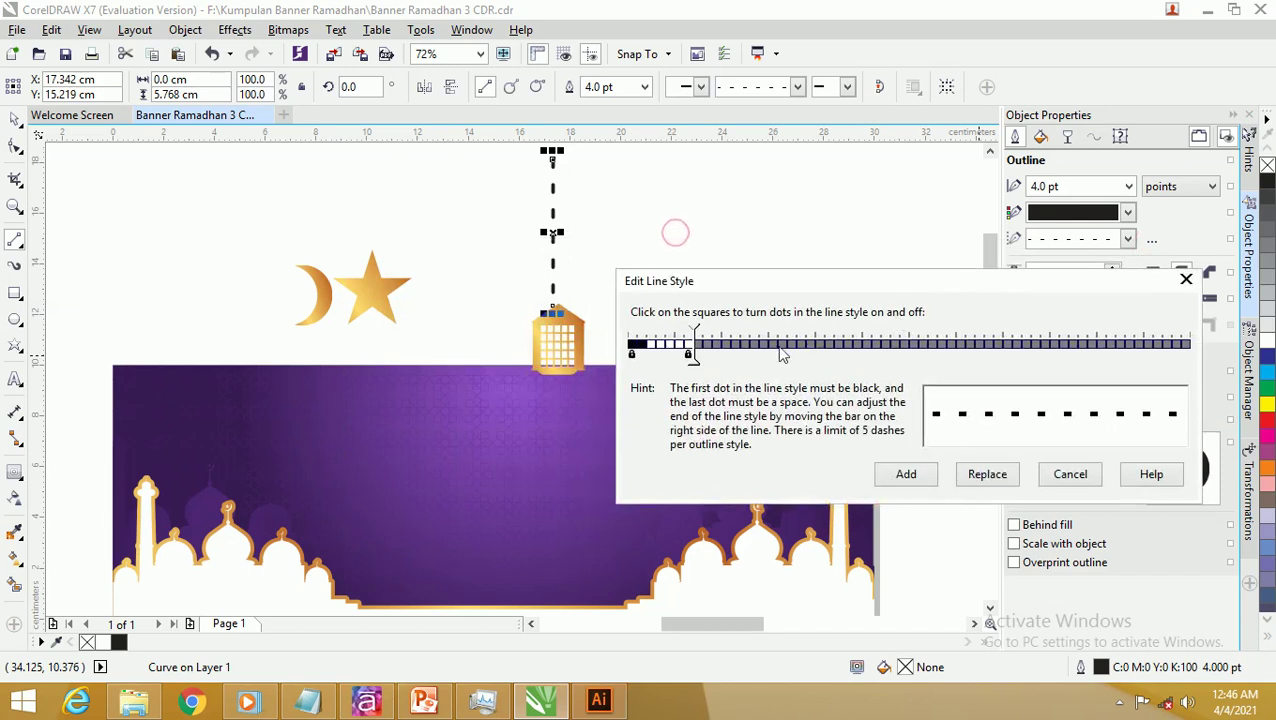
drag(699, 357, 664, 355)
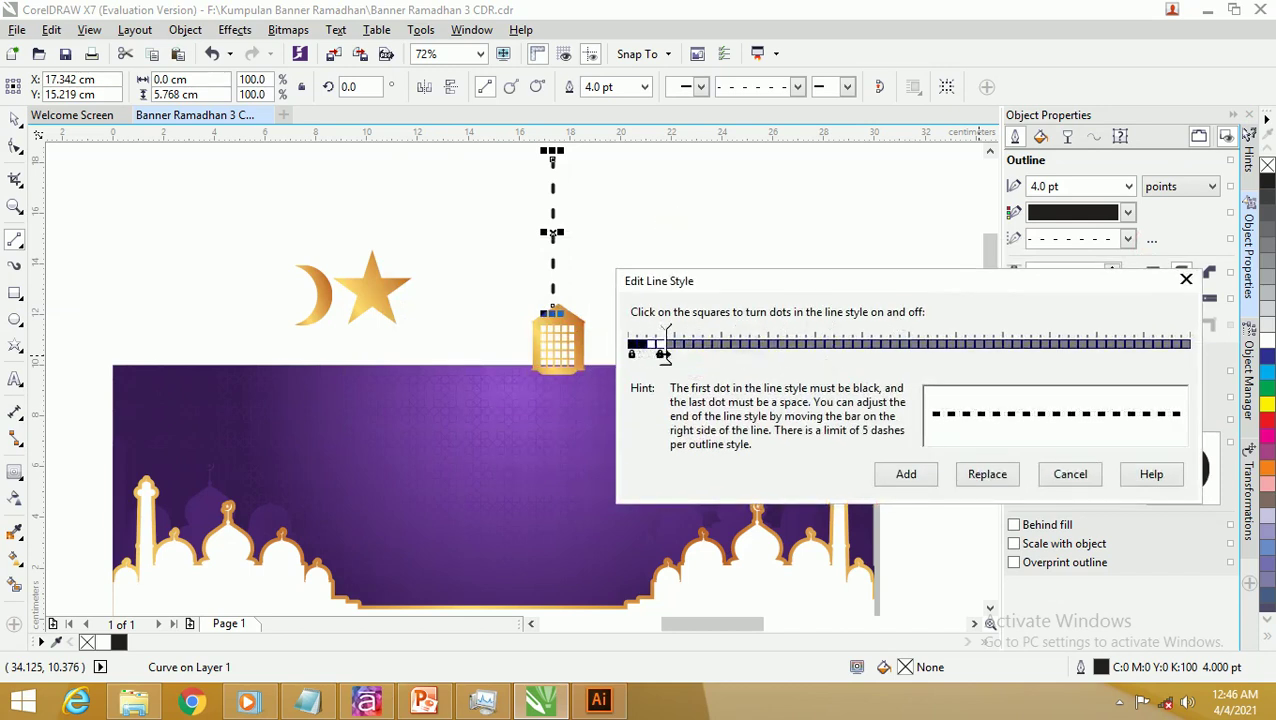
click(906, 476)
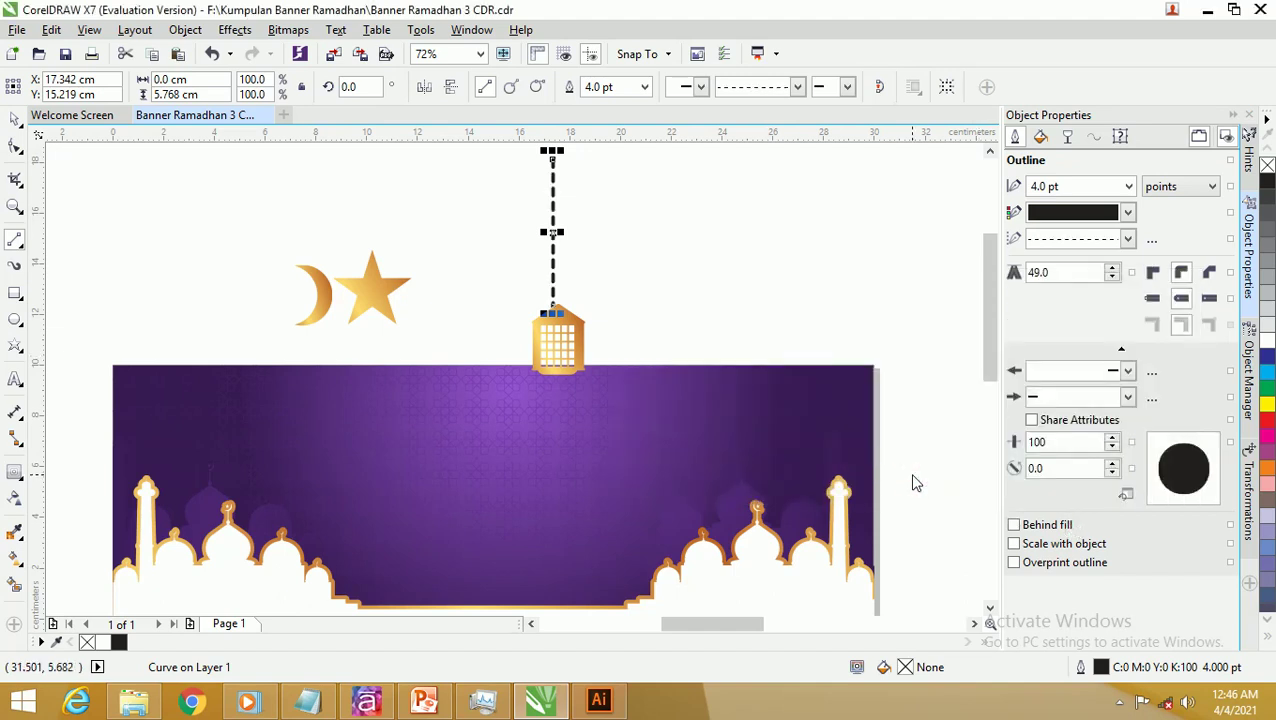
Step: Convert the dashed line's outline to an object and move it aside from the lantern, to about X 20.05 cm, Y 14.95 cm
click(185, 29)
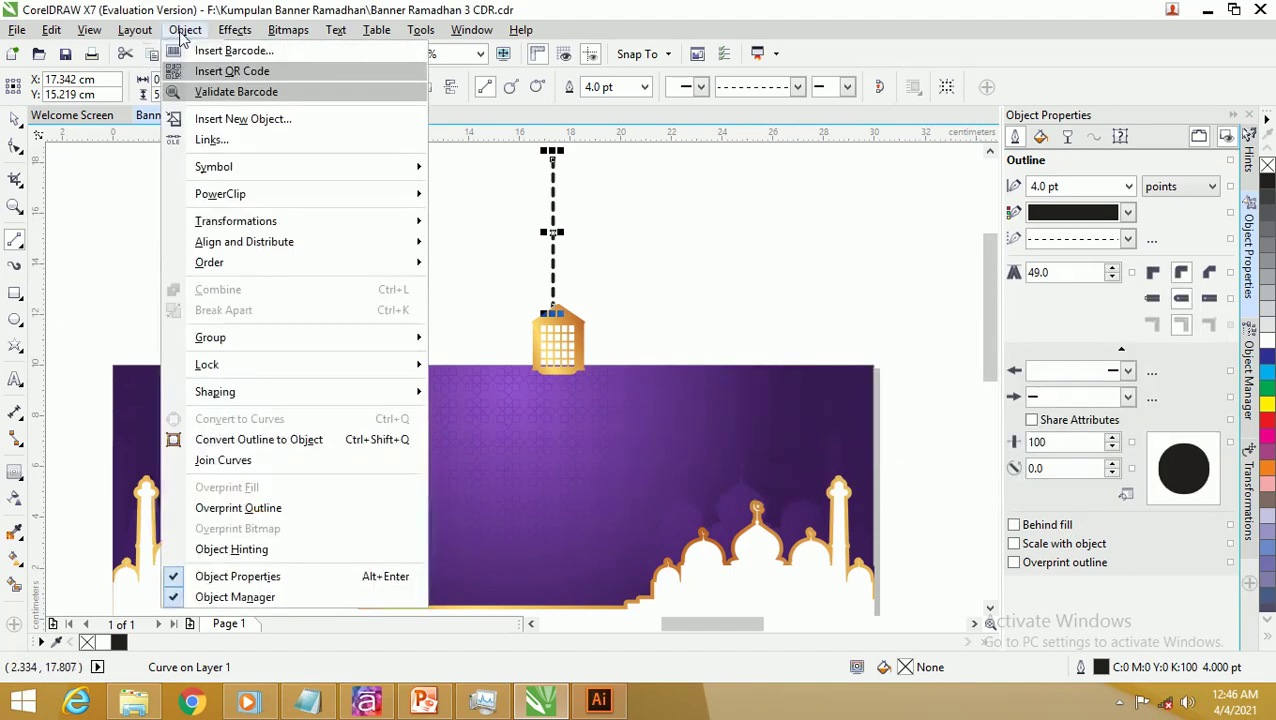
click(298, 440)
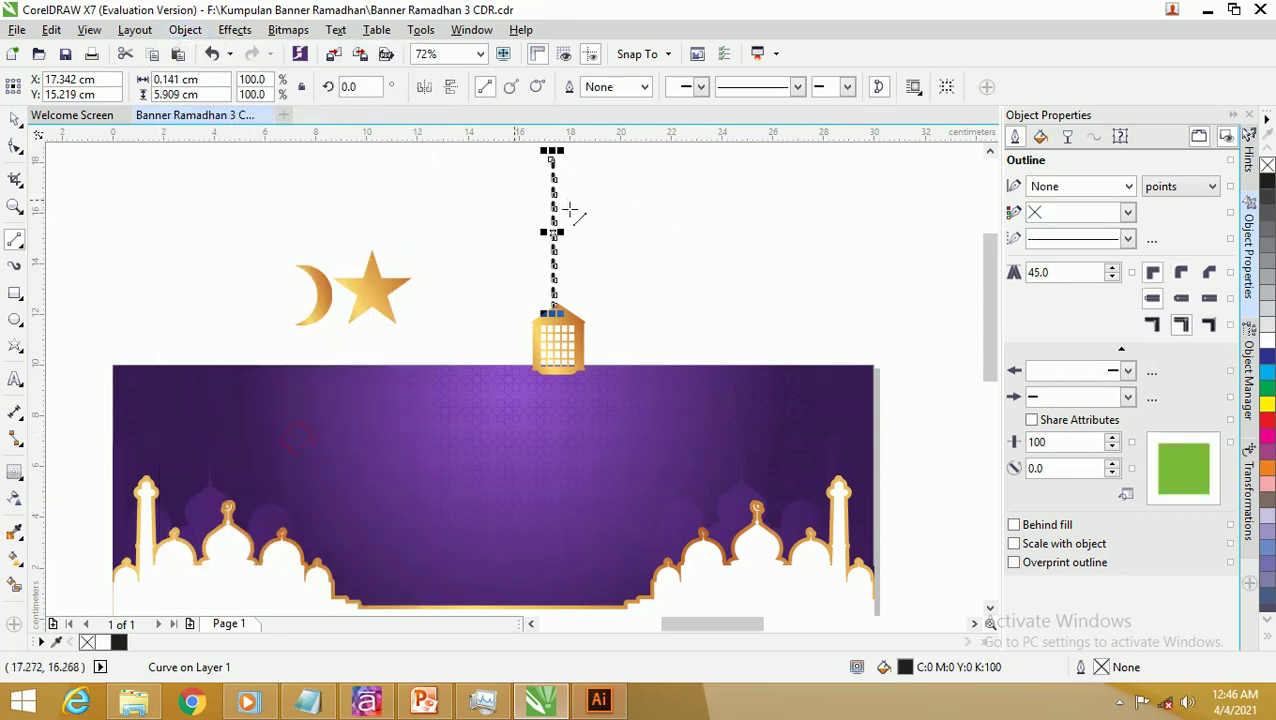
click(16, 120)
click(632, 253)
scroll(598, 253, up, 2)
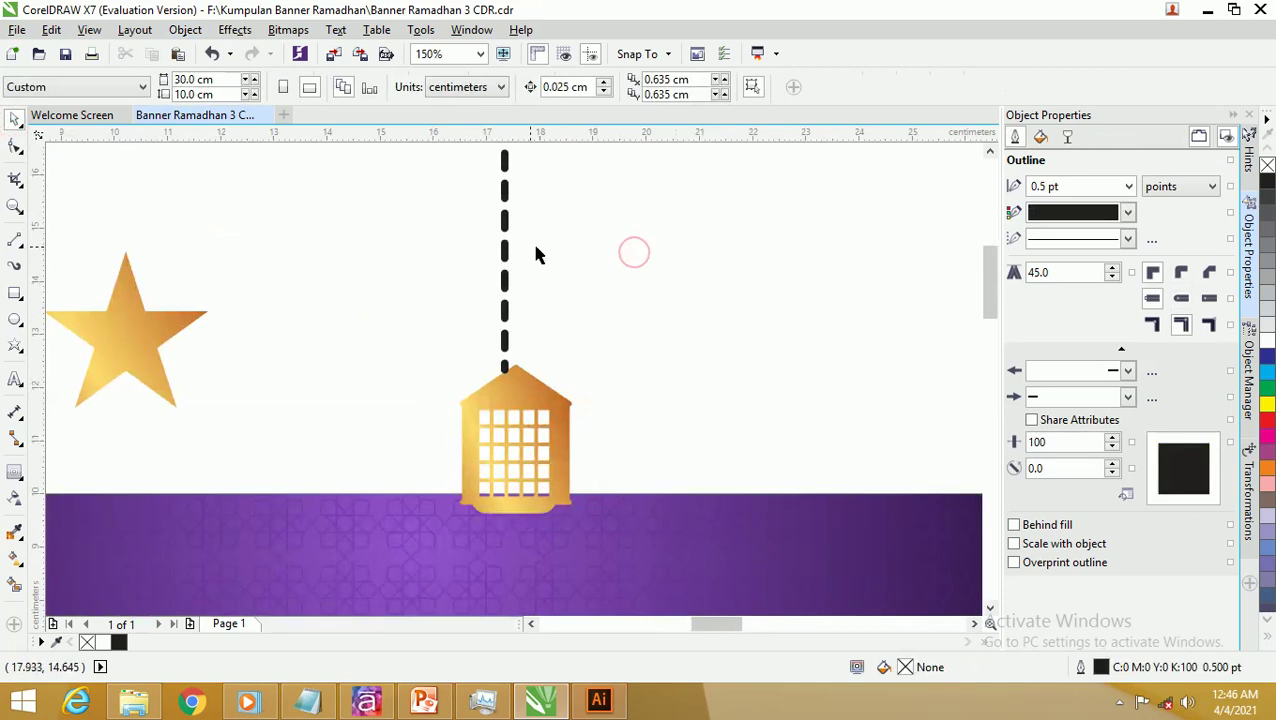
click(506, 247)
drag(506, 247, 658, 275)
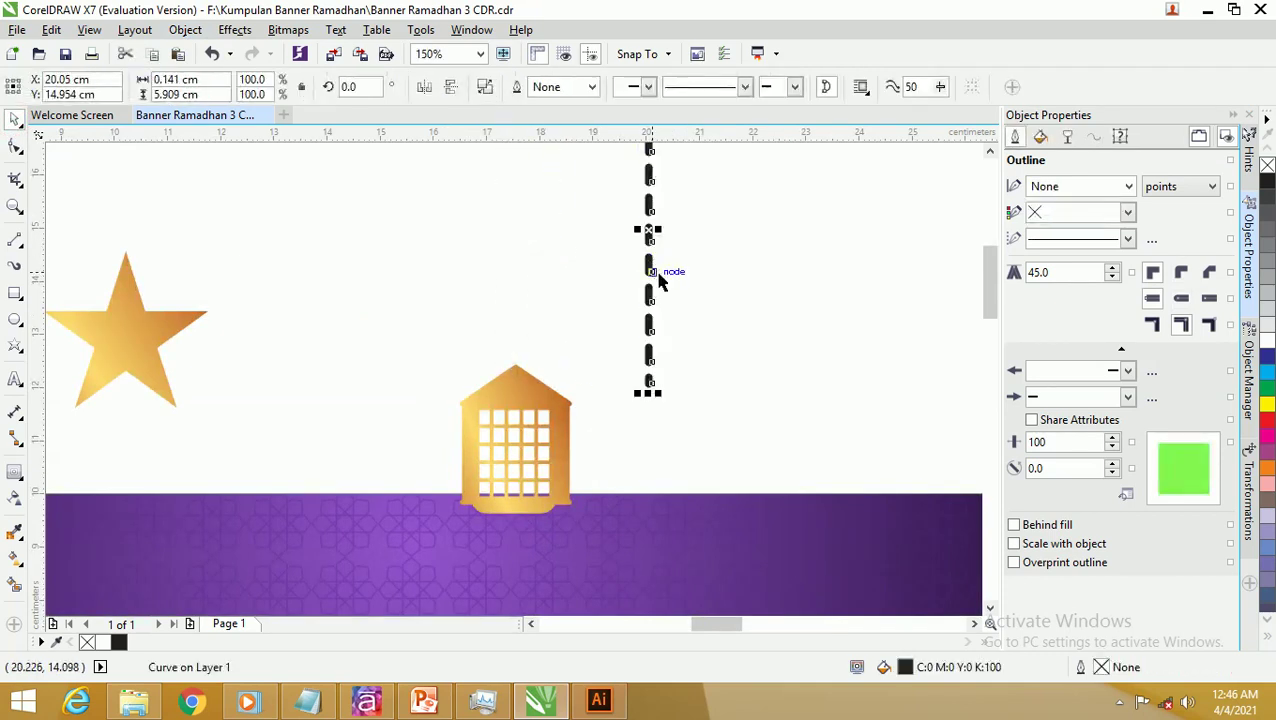
scroll(652, 246, up, 3)
scroll(656, 244, down, 5)
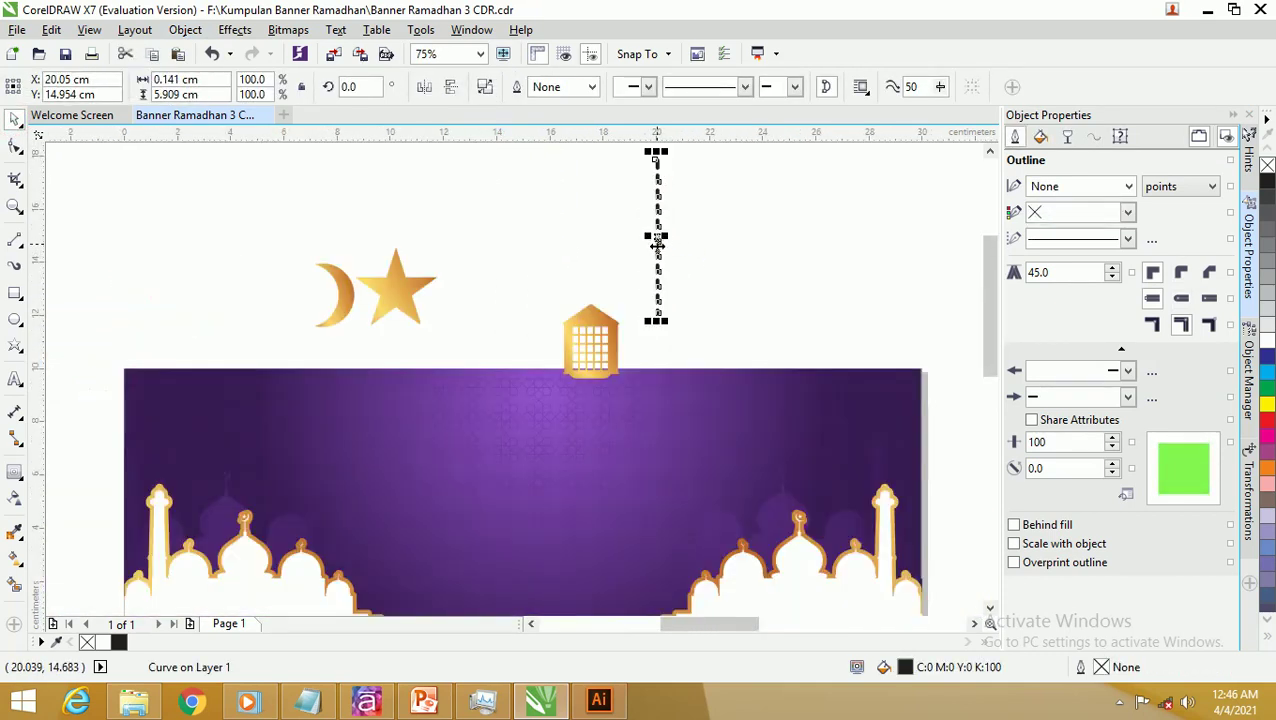
Step: Copy the star's gold fountain fill onto the dashed line and deselect it
click(14, 562)
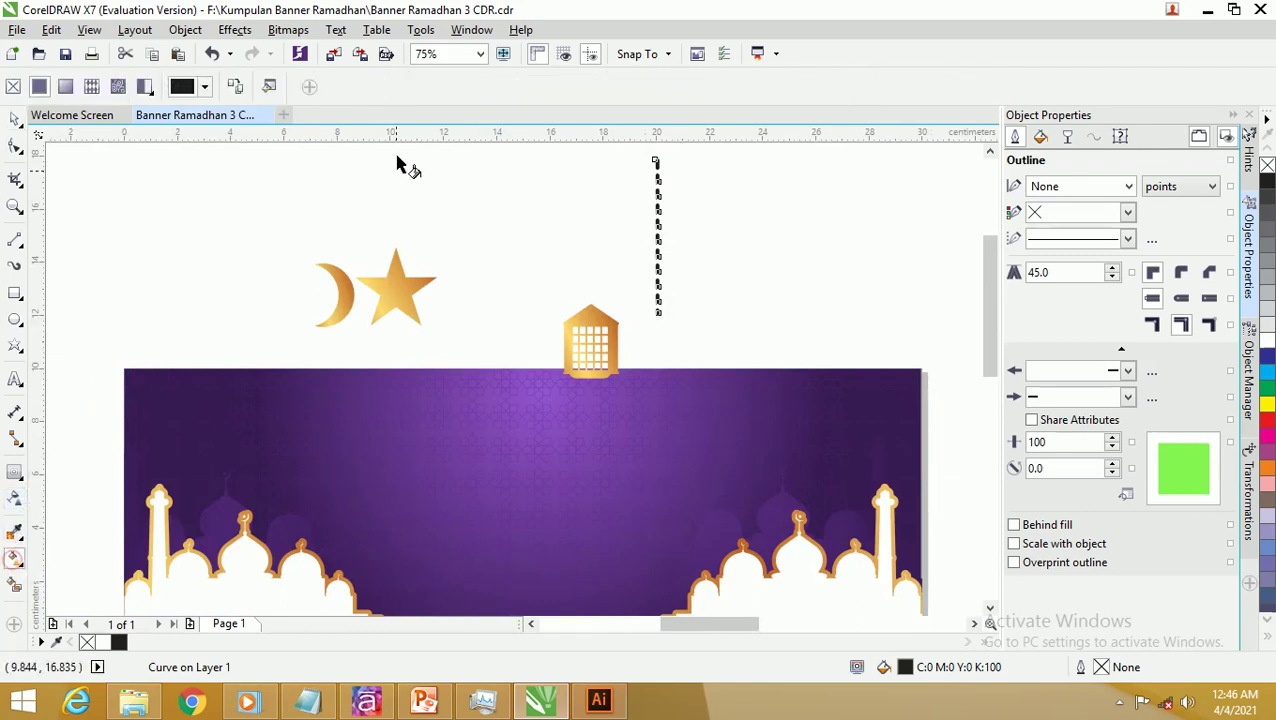
click(237, 87)
click(380, 285)
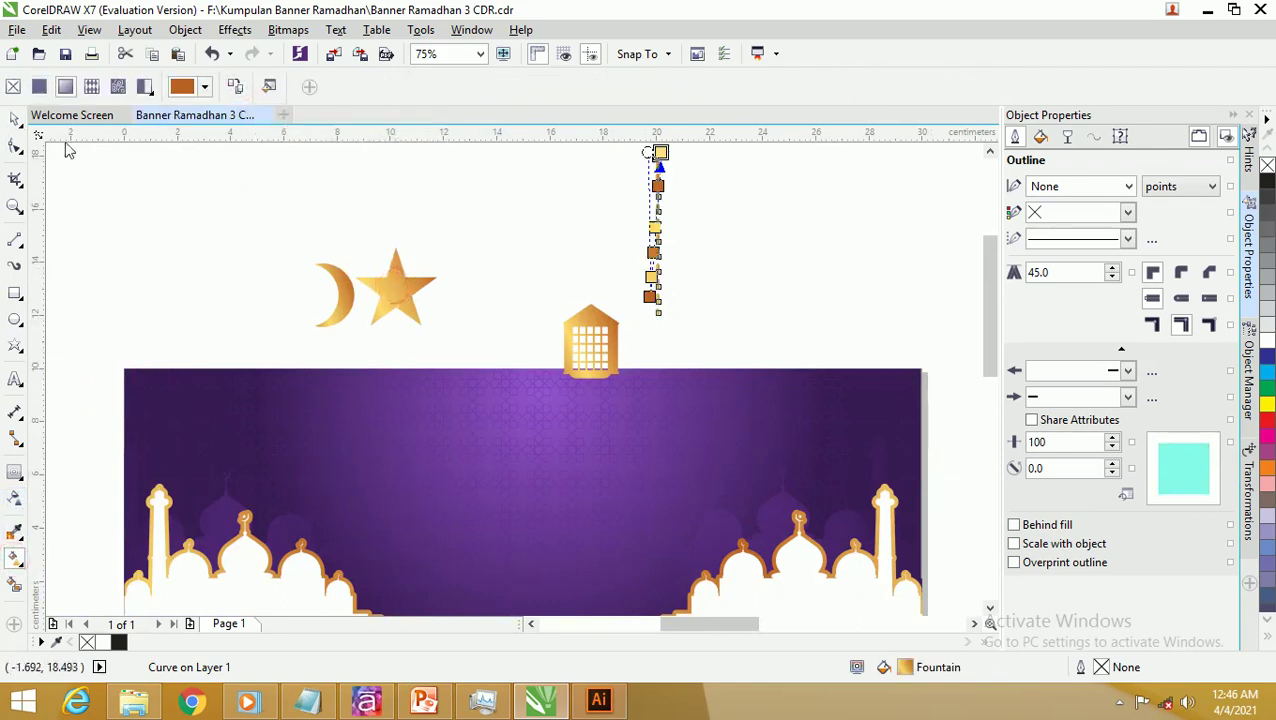
click(15, 120)
click(448, 168)
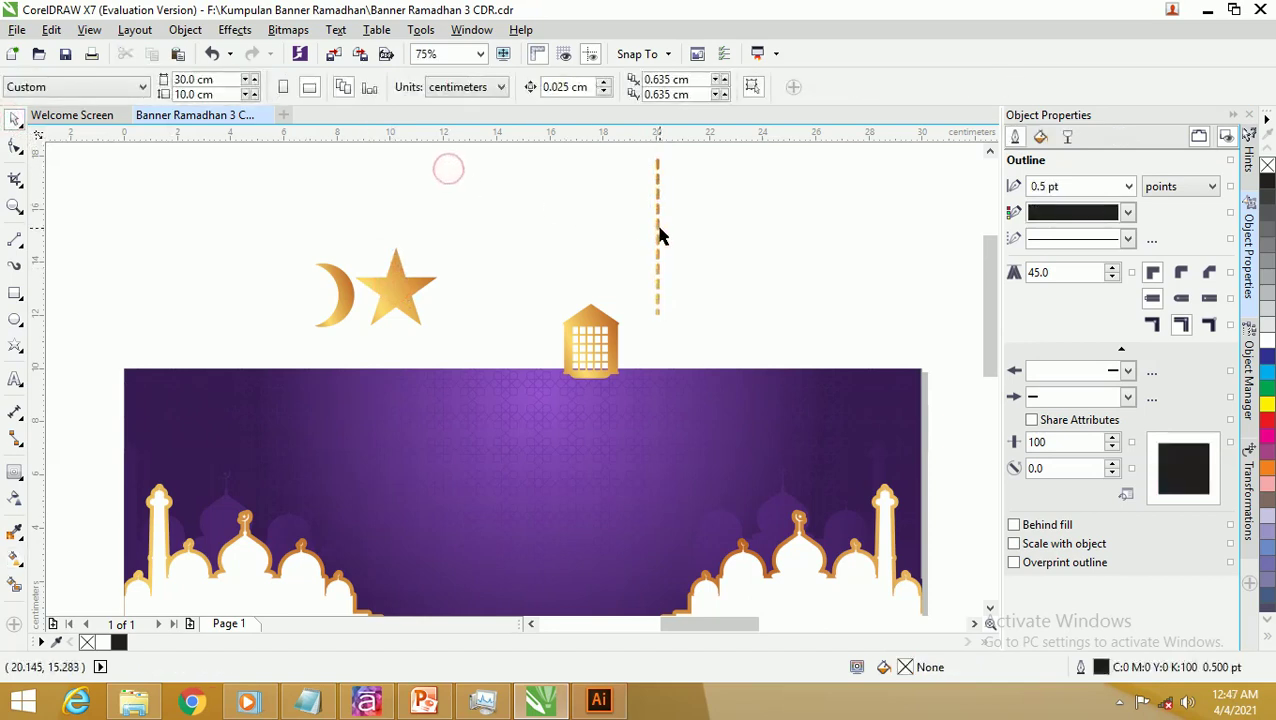
click(658, 235)
scroll(665, 232, down, 2)
key(g)
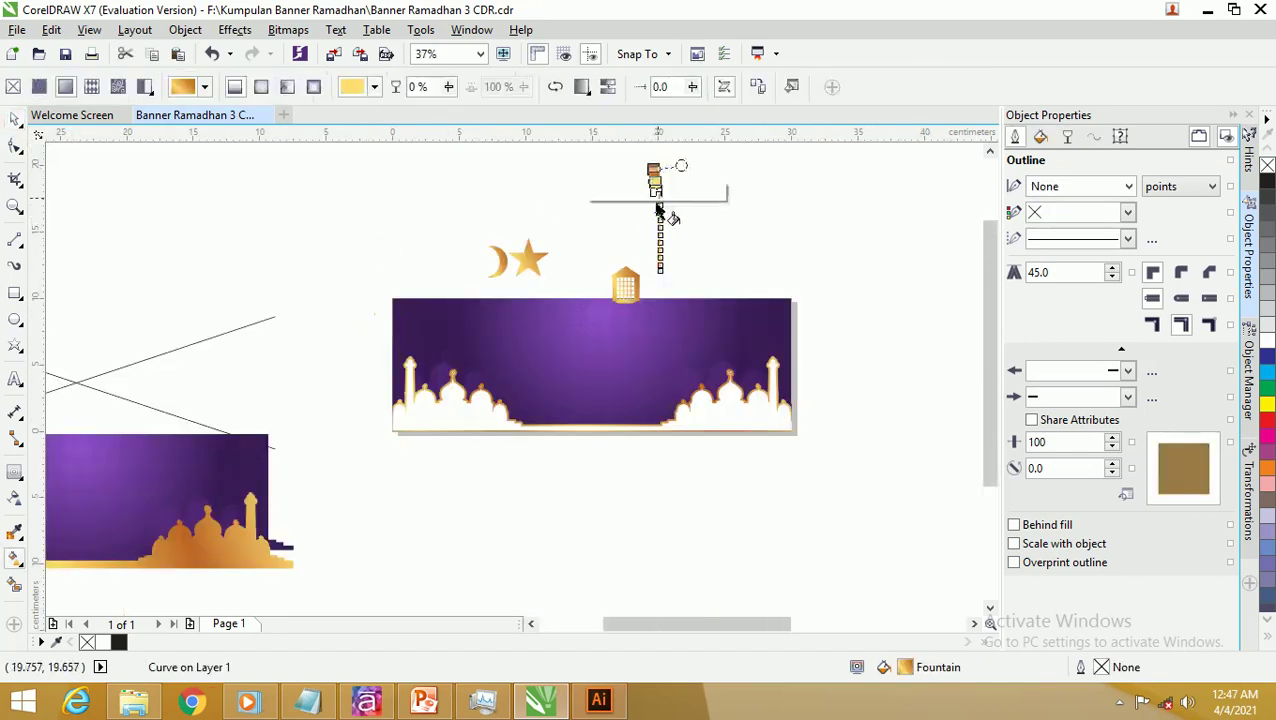
click(15, 120)
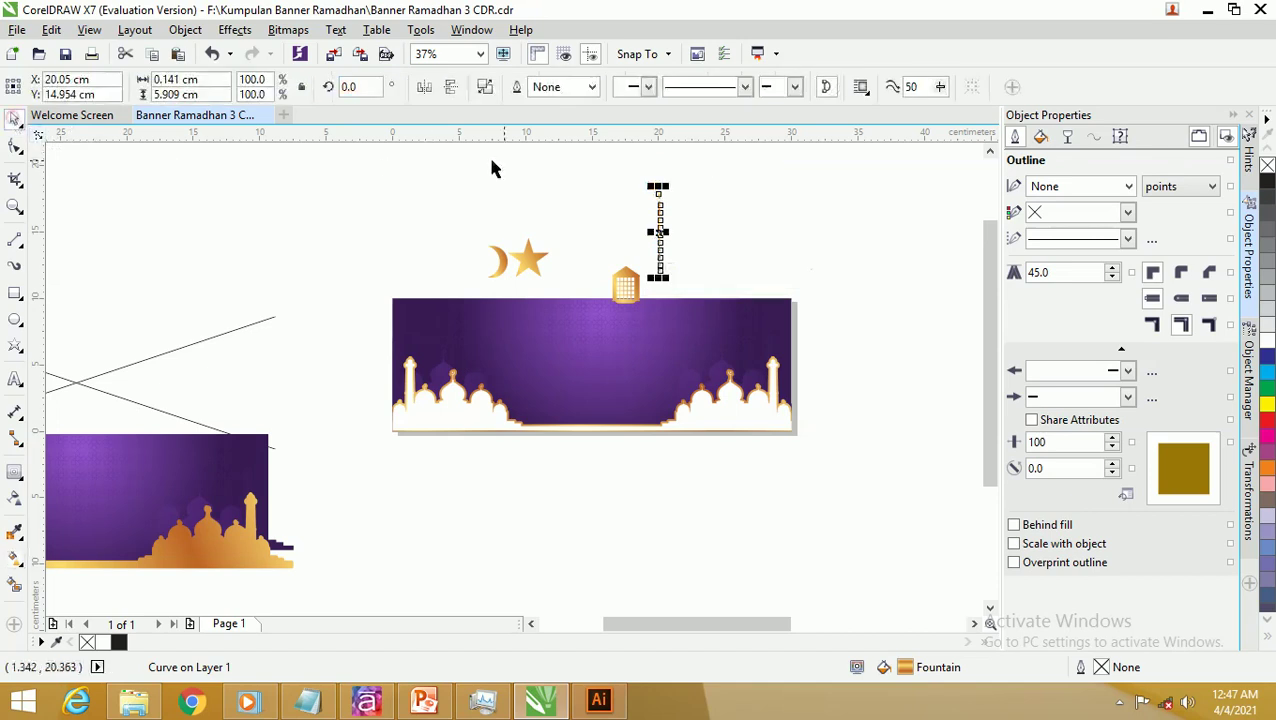
Step: Draw a circle about 0.5 cm in diameter beside the dashed line's lower end
click(562, 160)
key(z)
drag(570, 194, 769, 336)
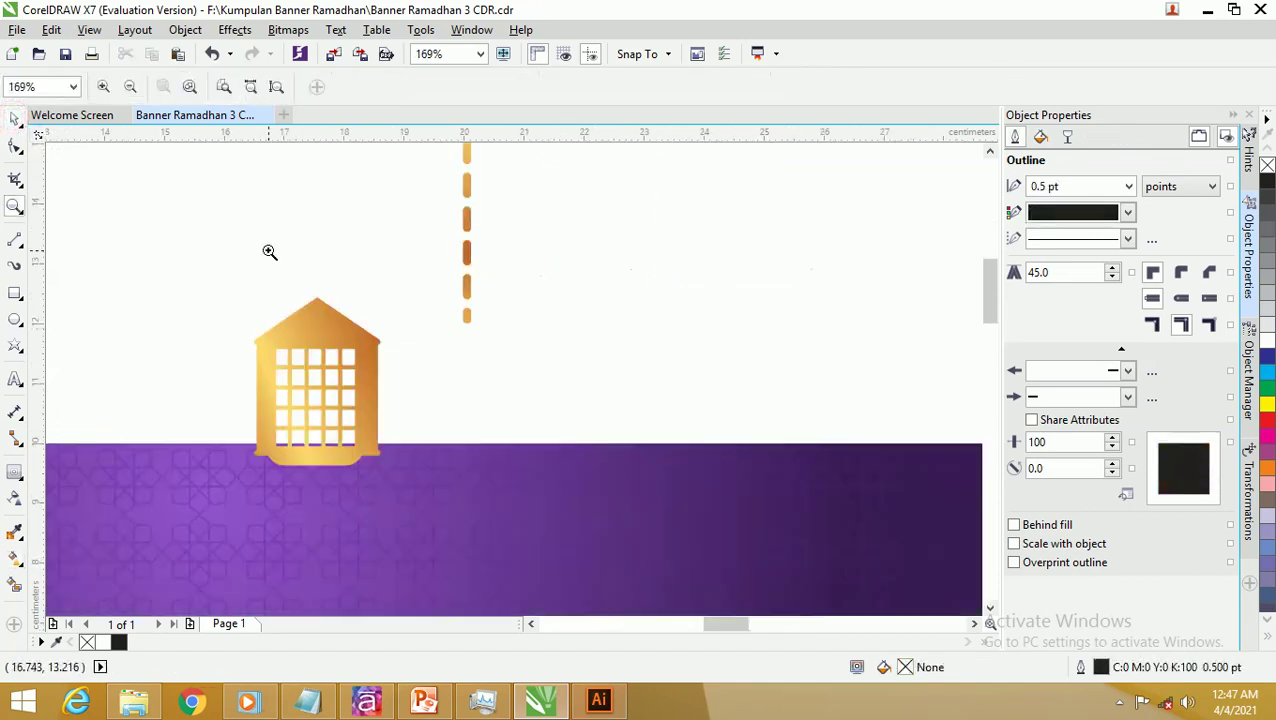
click(15, 320)
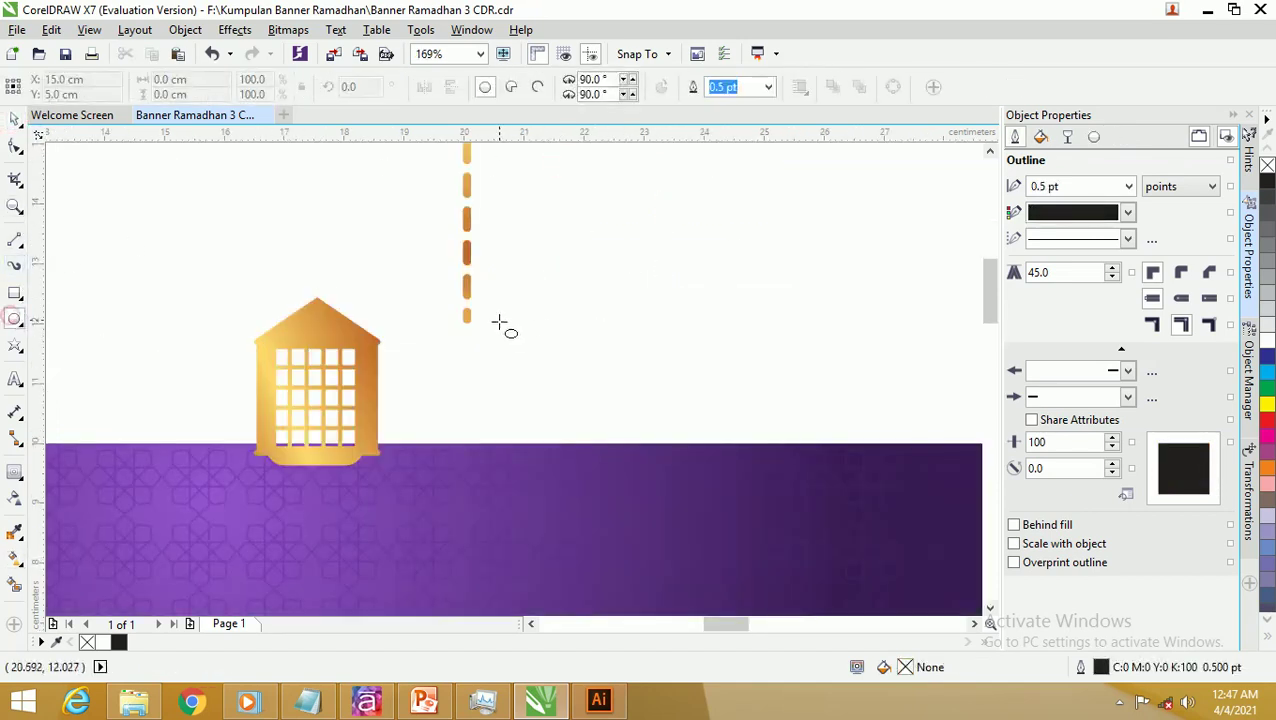
drag(514, 315, 542, 293)
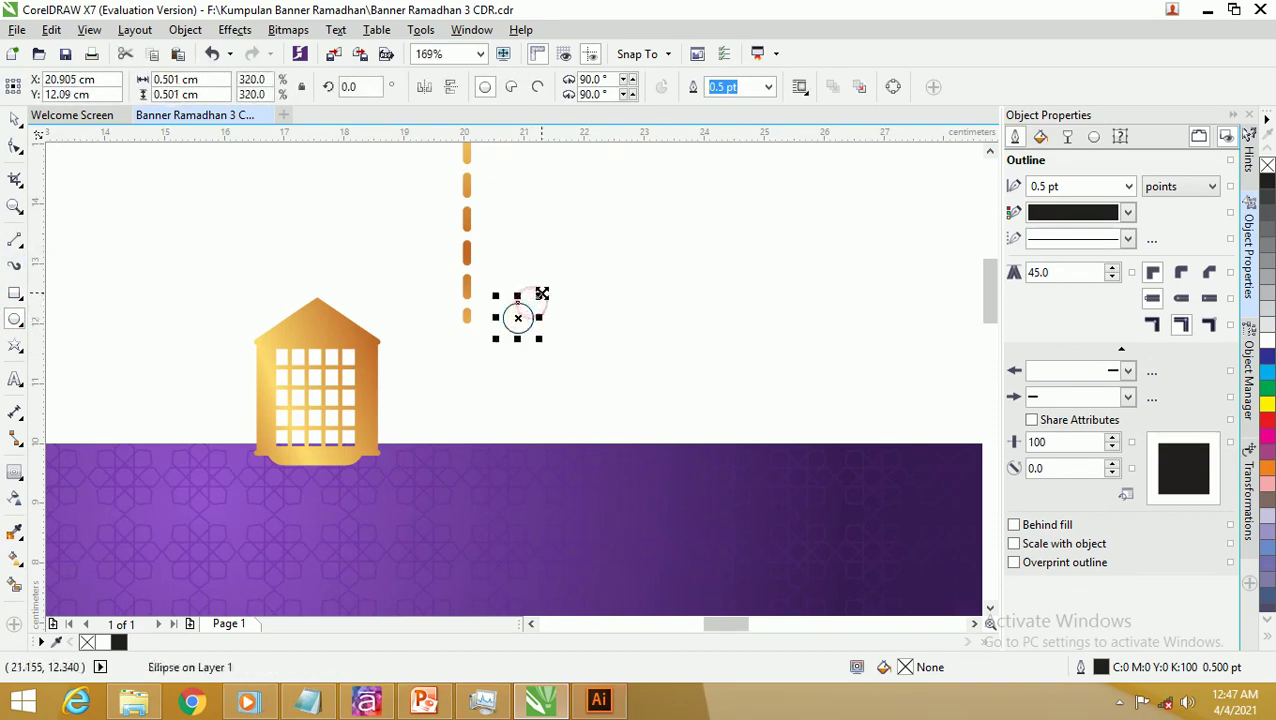
Step: Give the circle a 3.0 pt outline and shrink it to about 0.32 cm in diameter
click(1129, 186)
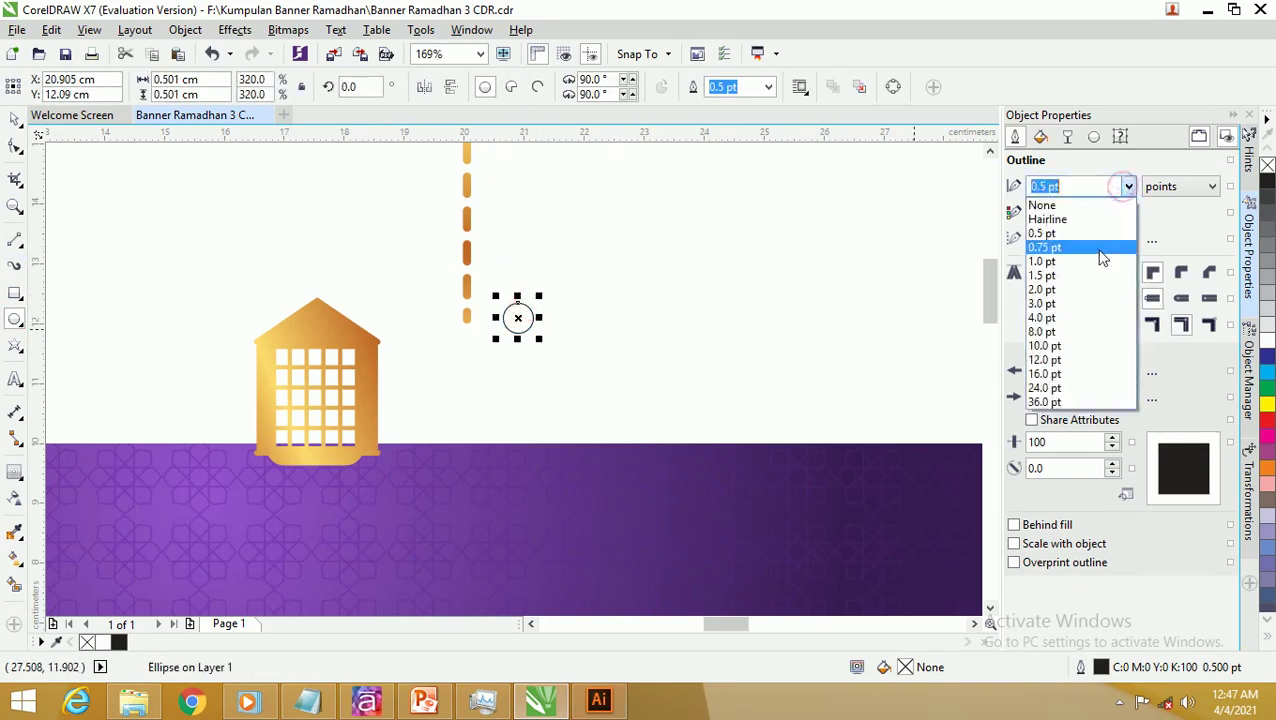
click(1083, 312)
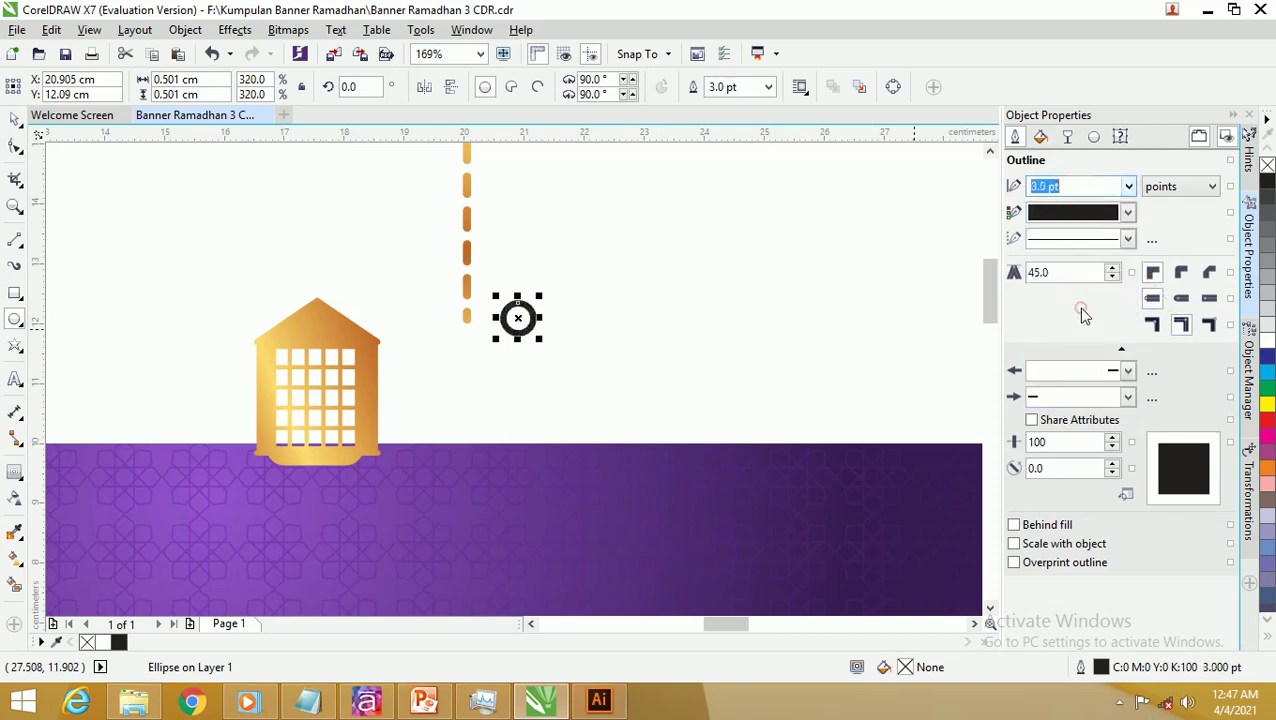
click(769, 88)
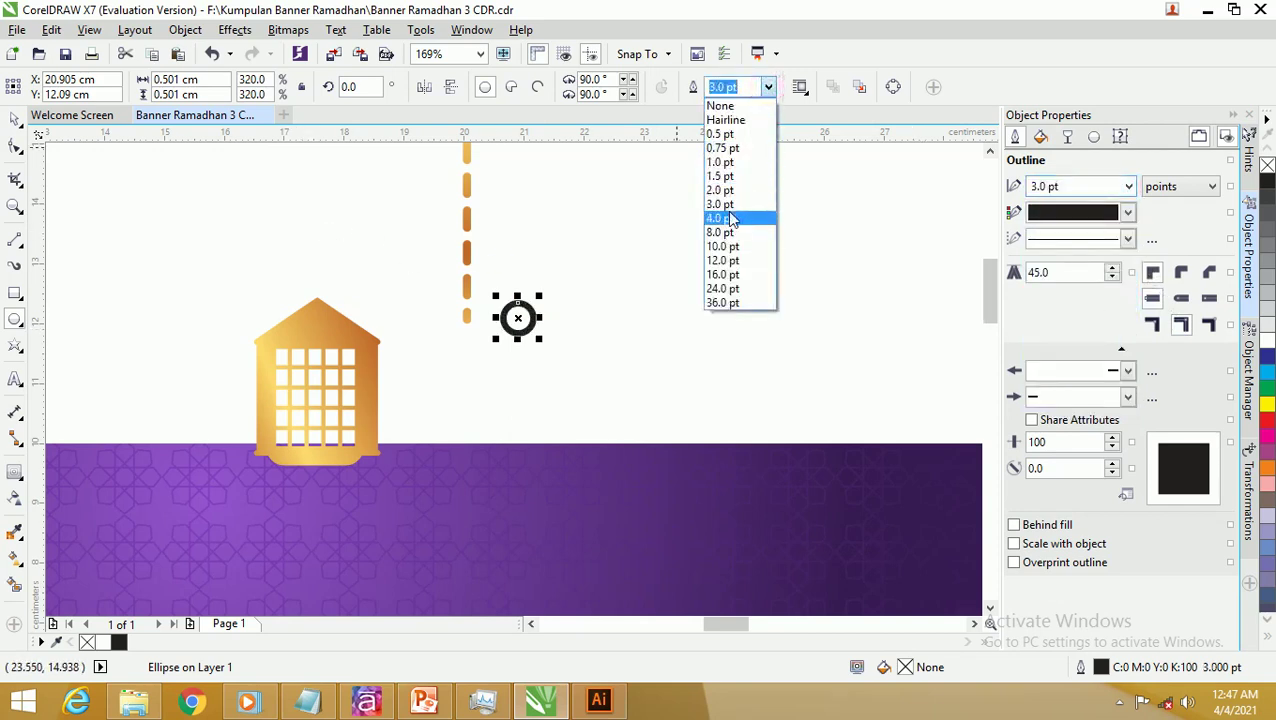
click(728, 211)
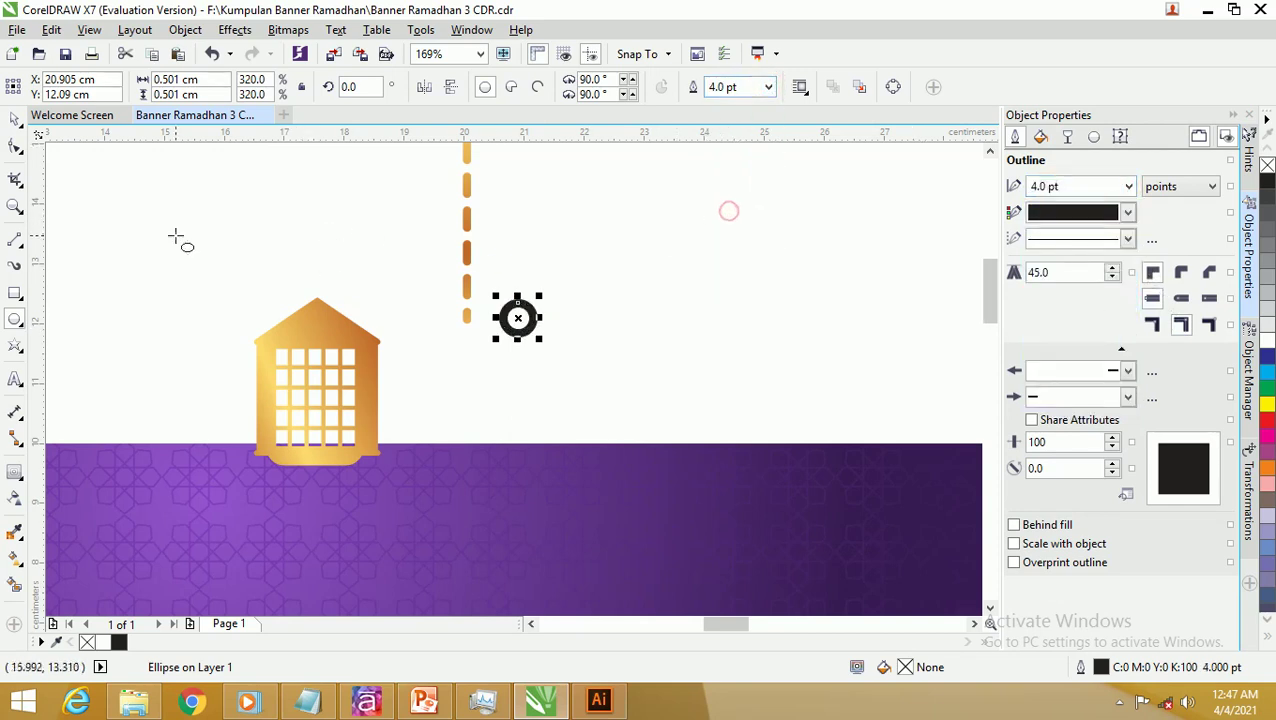
click(769, 88)
click(728, 202)
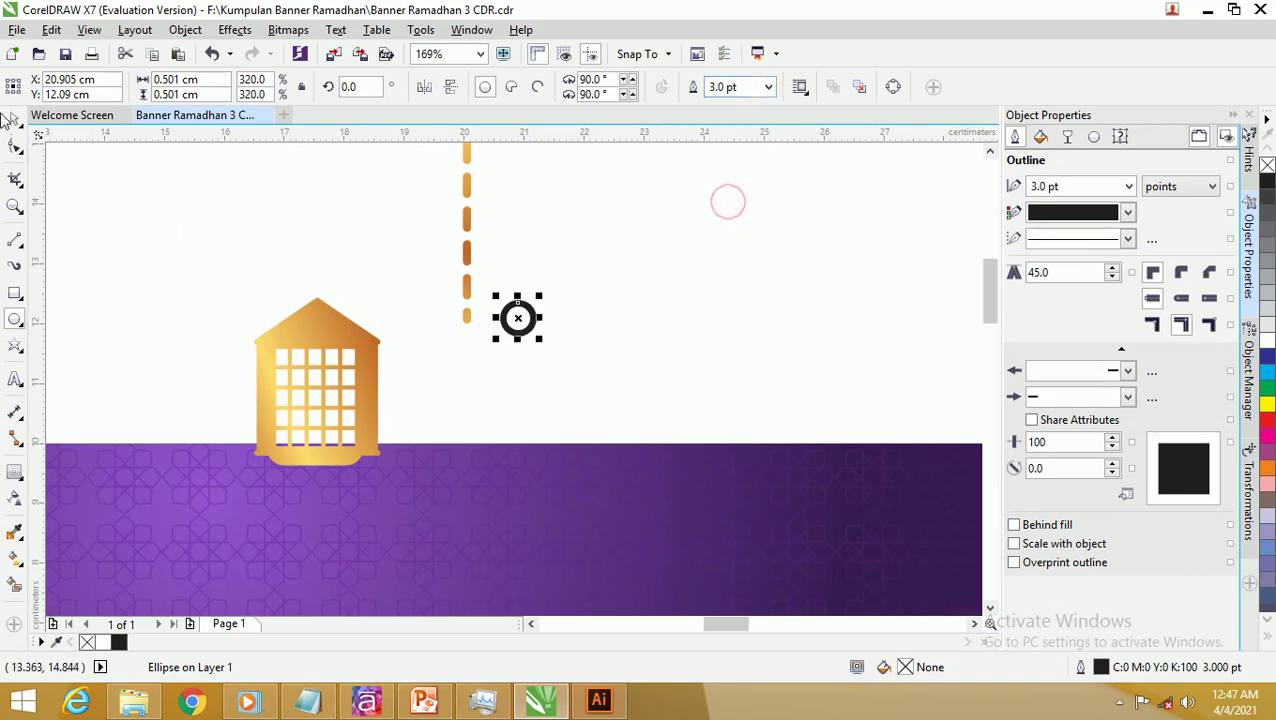
click(17, 119)
drag(540, 341, 538, 334)
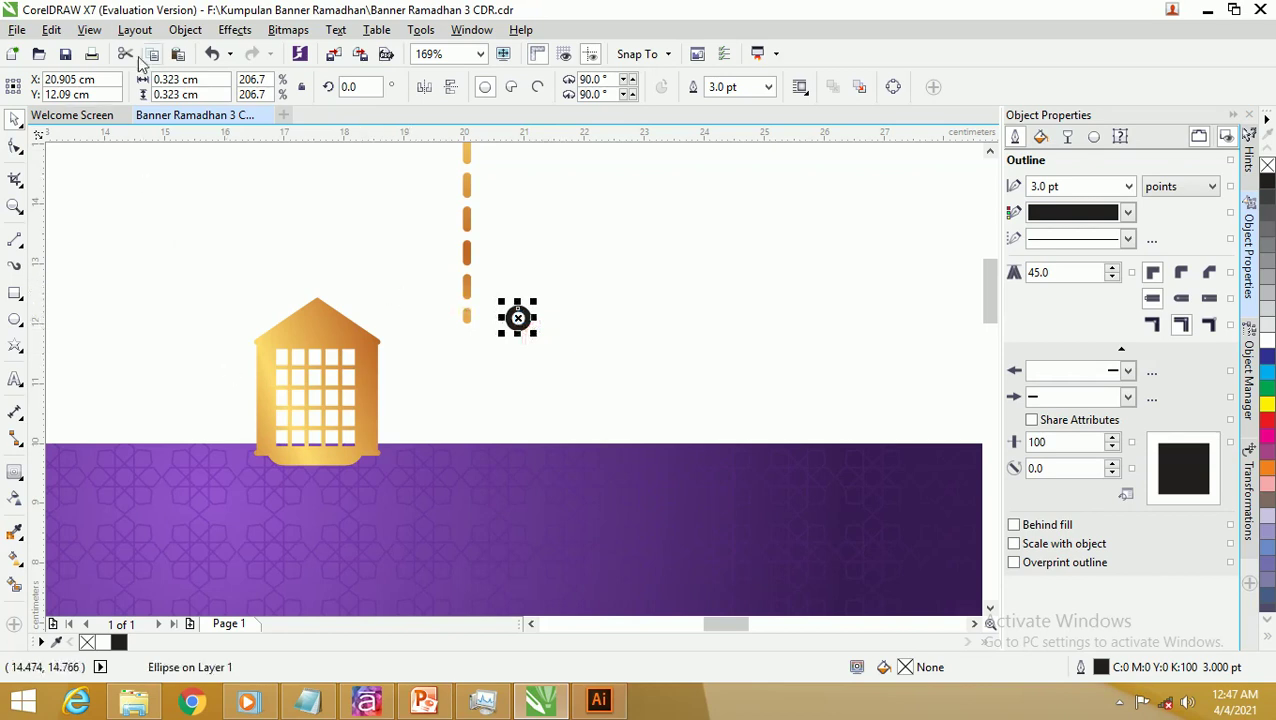
Step: Convert the circle's outline to an object and copy the lantern's gold fountain fill onto the ring
click(185, 29)
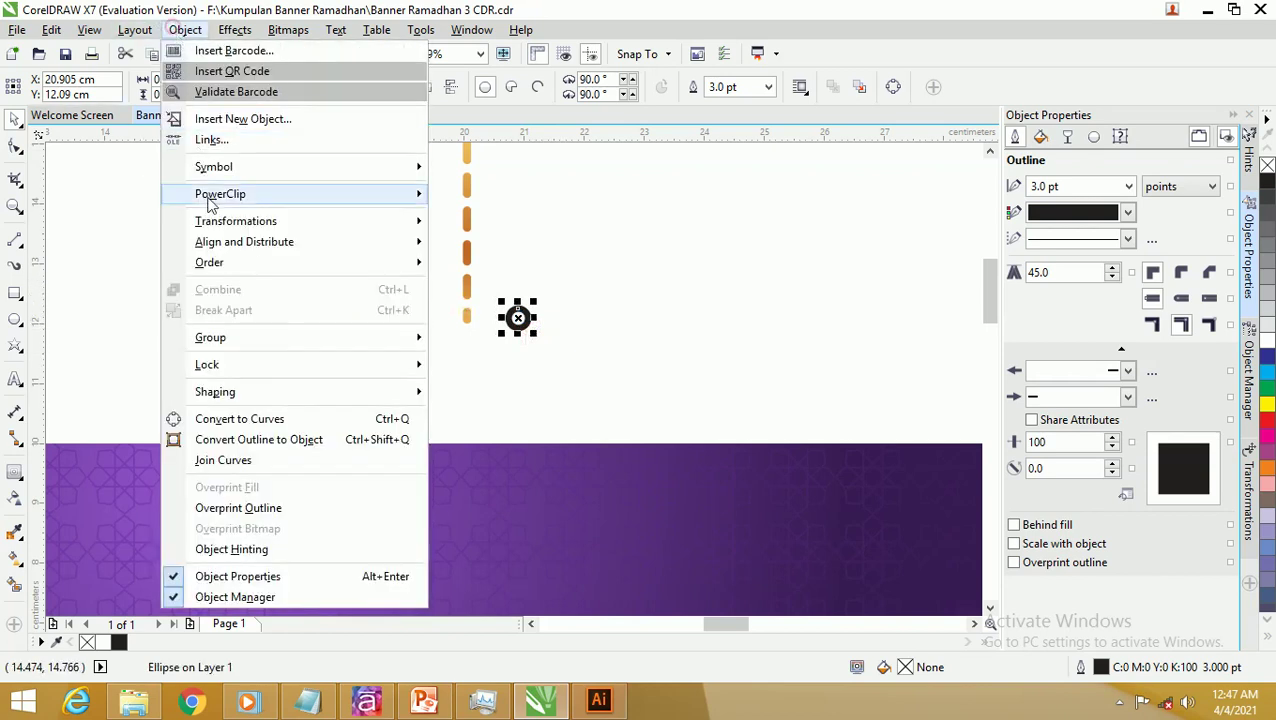
click(259, 439)
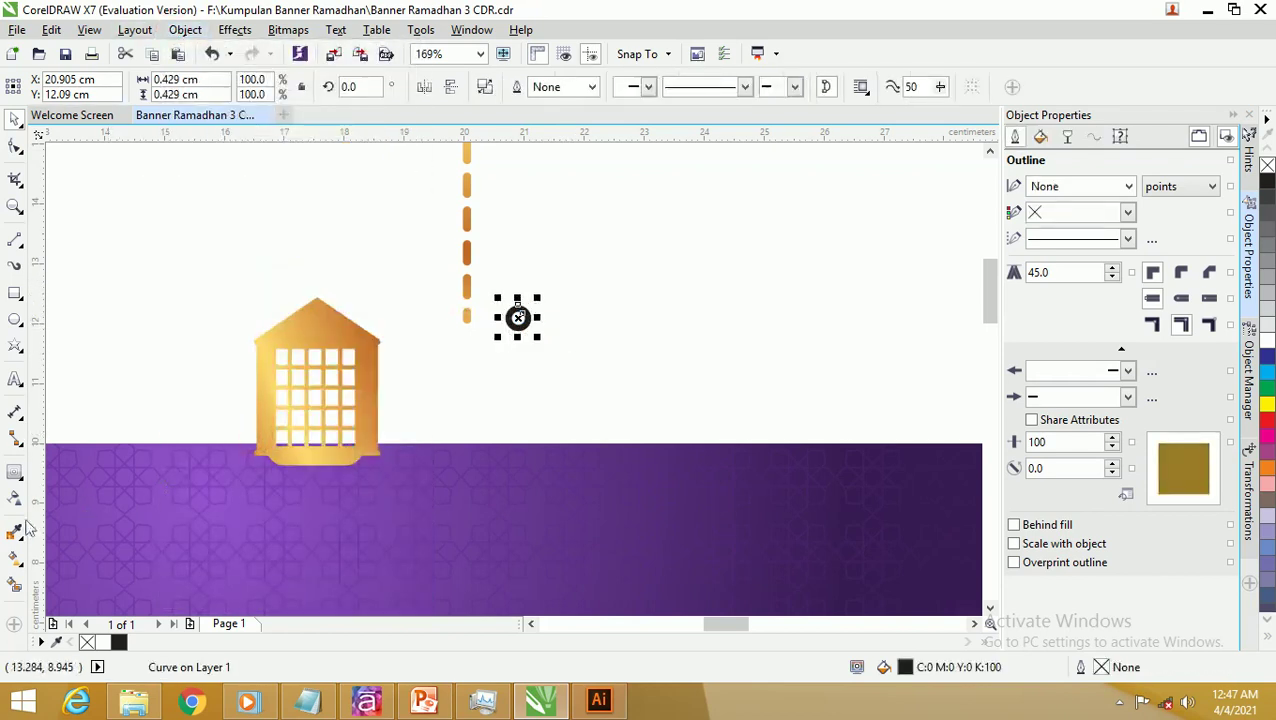
click(15, 559)
click(241, 87)
click(303, 322)
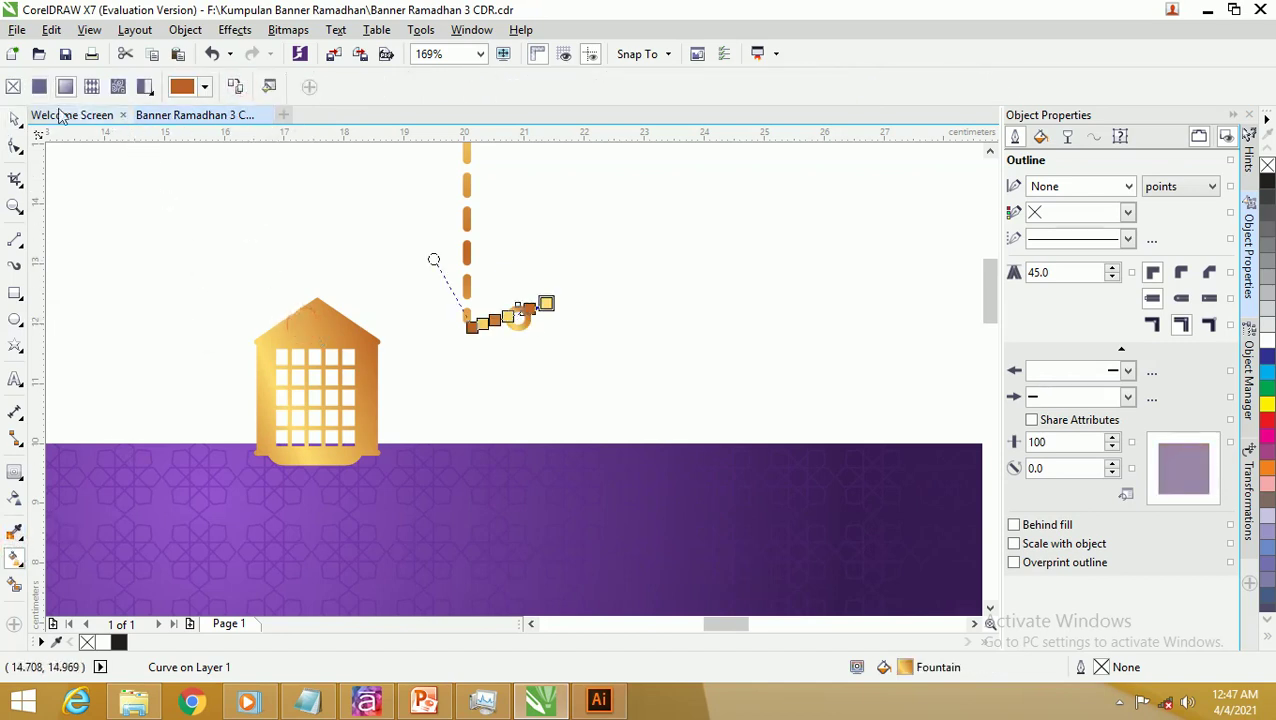
click(15, 119)
click(224, 179)
Step: Place the gold ring on the lantern's roof peak and move the dashed line above it, to about X 17.58 cm, Y 15.66 cm
click(531, 308)
drag(360, 284, 329, 287)
click(440, 260)
scroll(469, 262, down, 2)
drag(465, 254, 316, 211)
scroll(358, 236, down, 1)
scroll(358, 236, down, 1)
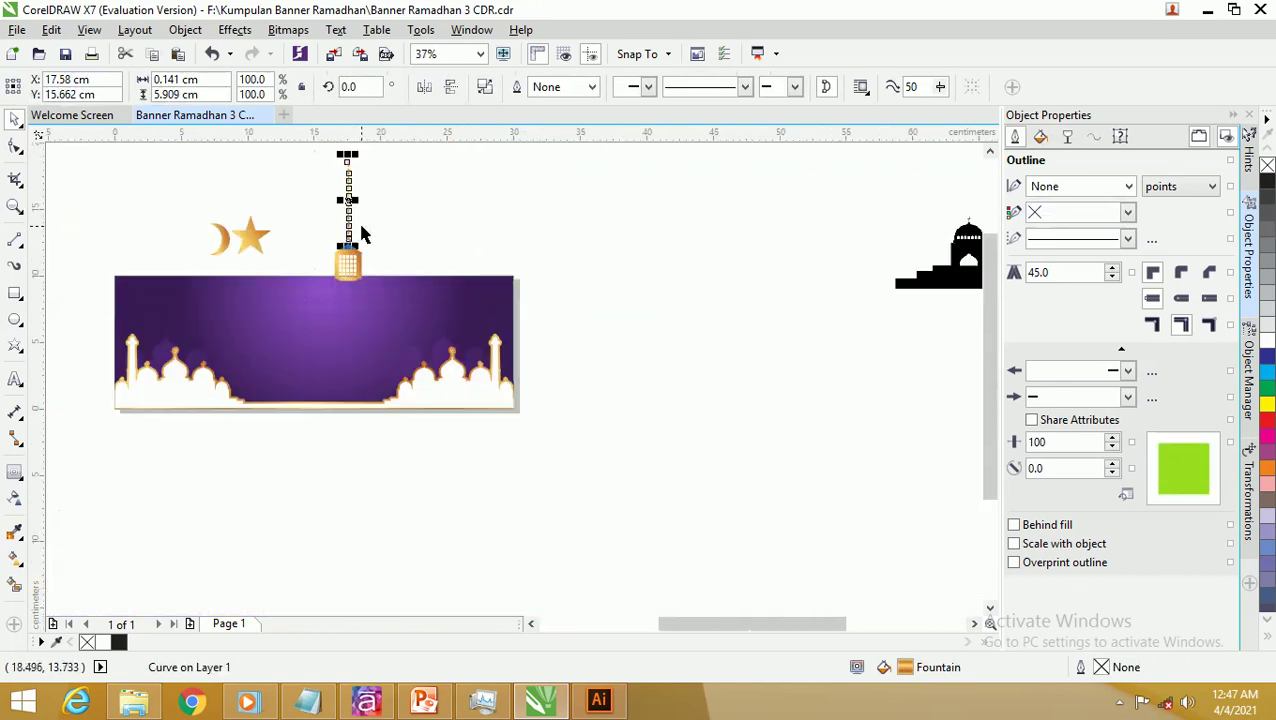
drag(416, 248, 268, 140)
click(413, 350)
drag(413, 350, 300, 180)
key(ctrl+z)
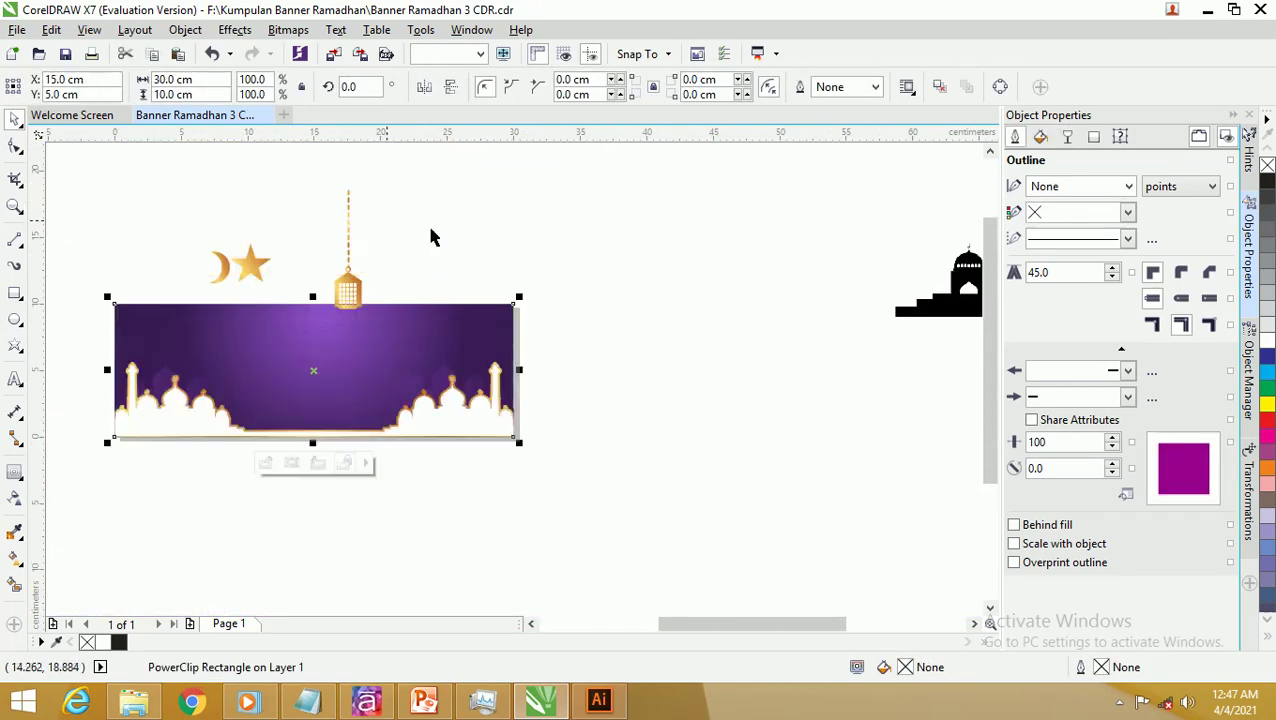
Step: Group the dashed gold line with the gold ring above the lantern
click(462, 226)
drag(434, 162, 302, 352)
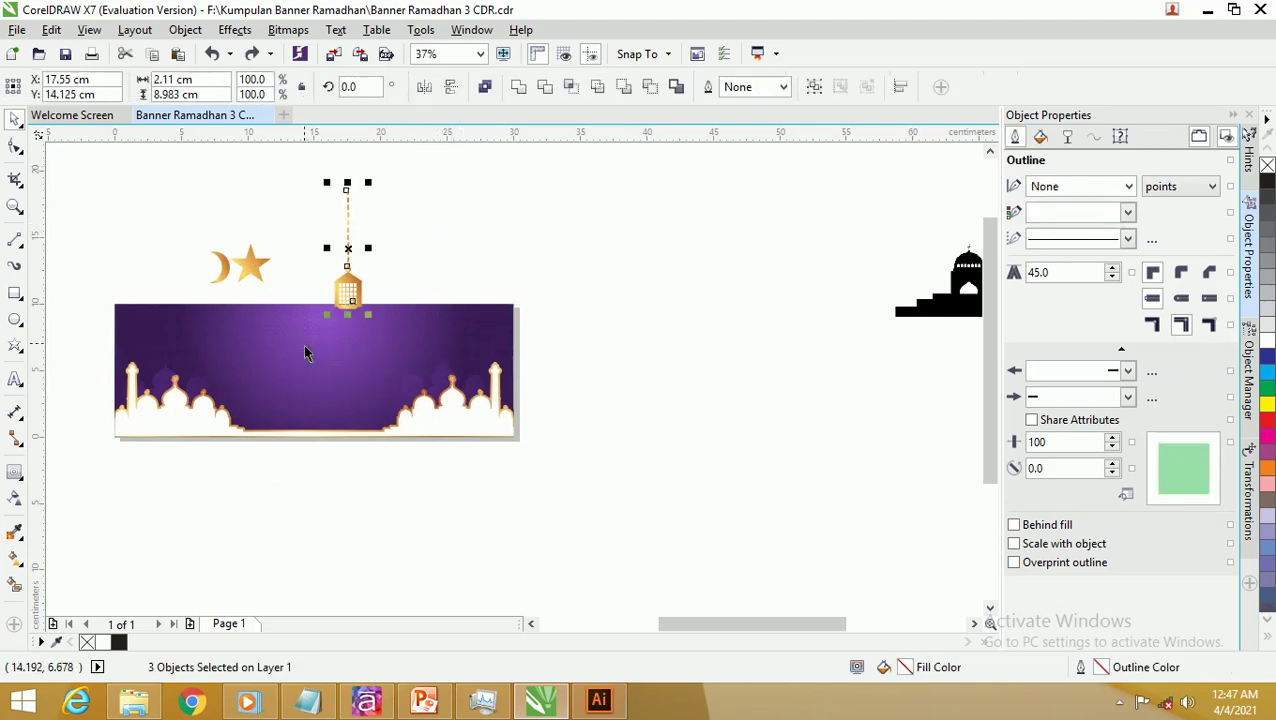
click(390, 252)
scroll(347, 233, up, 1)
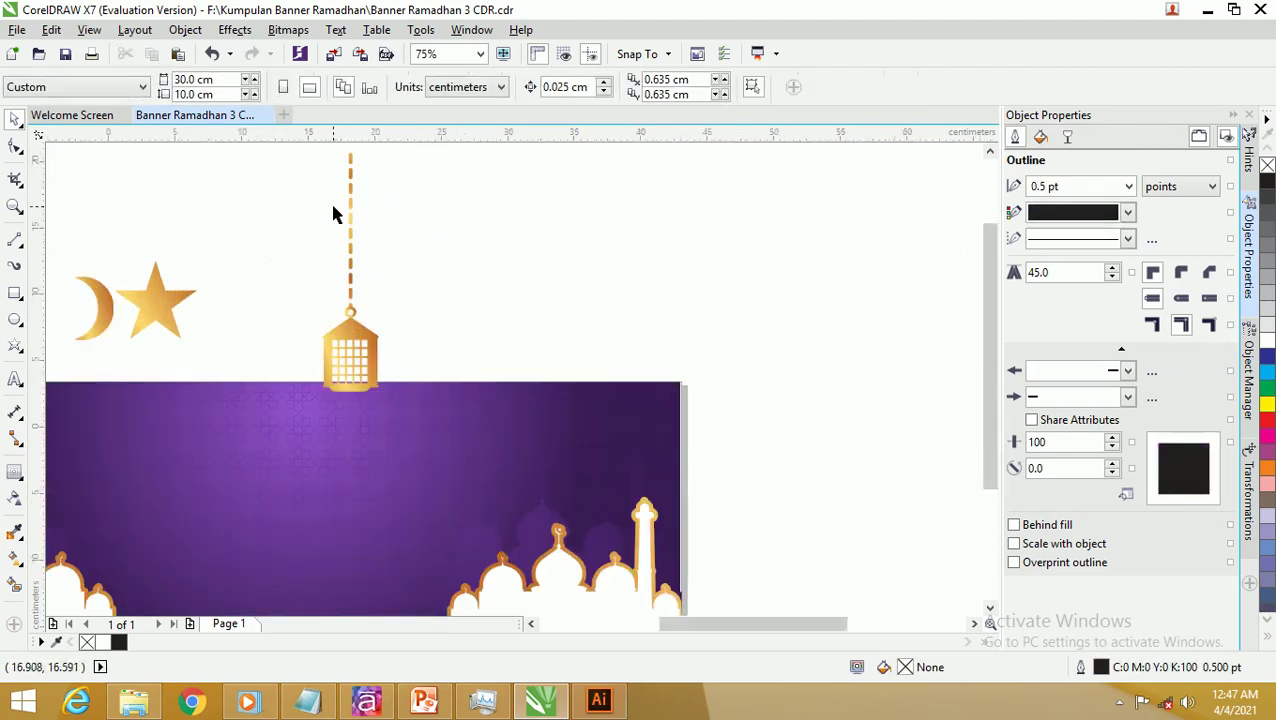
scroll(333, 213, down, 1)
drag(377, 271, 377, 271)
scroll(341, 245, up, 1)
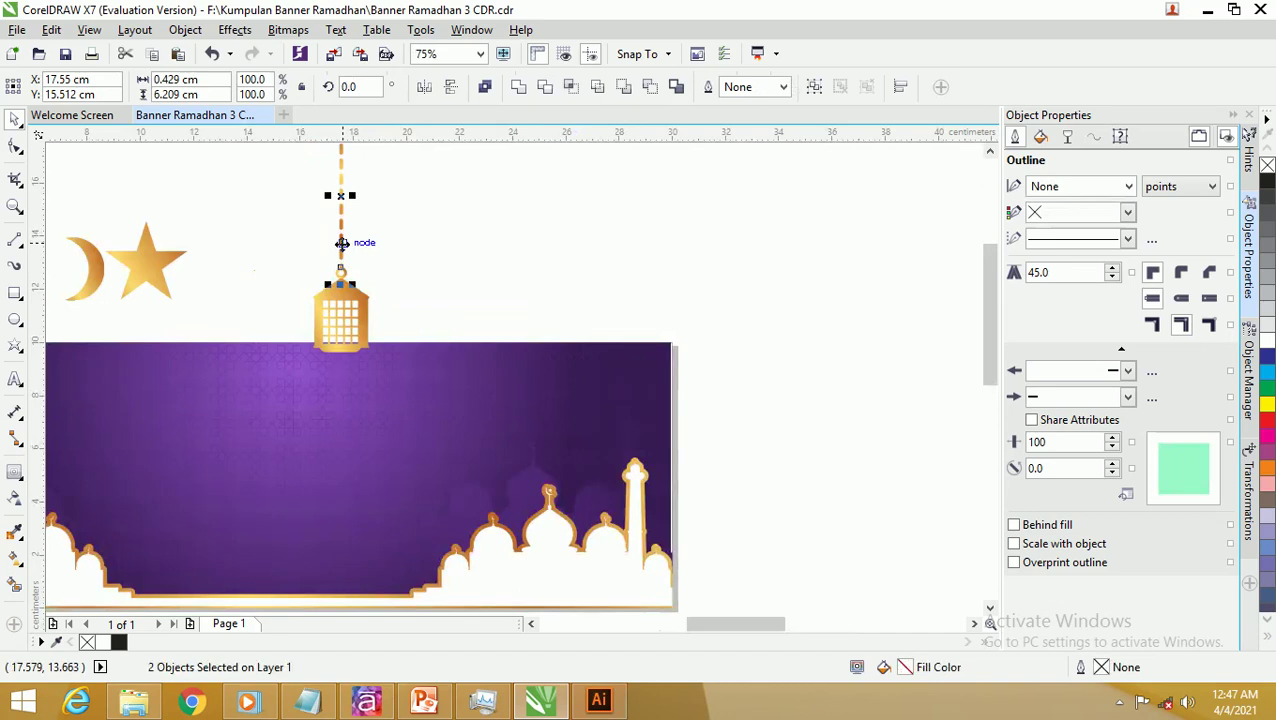
key(ctrl+g)
Step: Copy the grouped dashed line and ring onto the top point of the gold star
scroll(342, 208, down, 1)
drag(340, 208, 242, 187)
scroll(256, 218, up, 1)
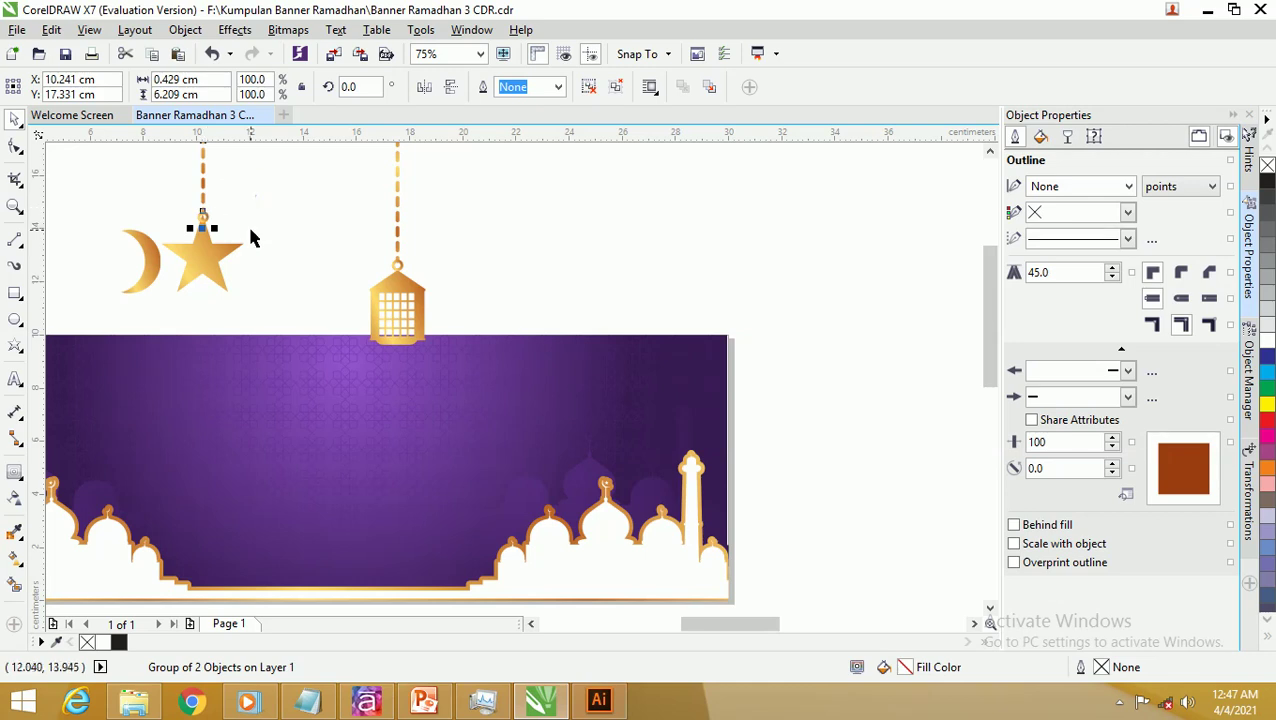
shift+click(205, 258)
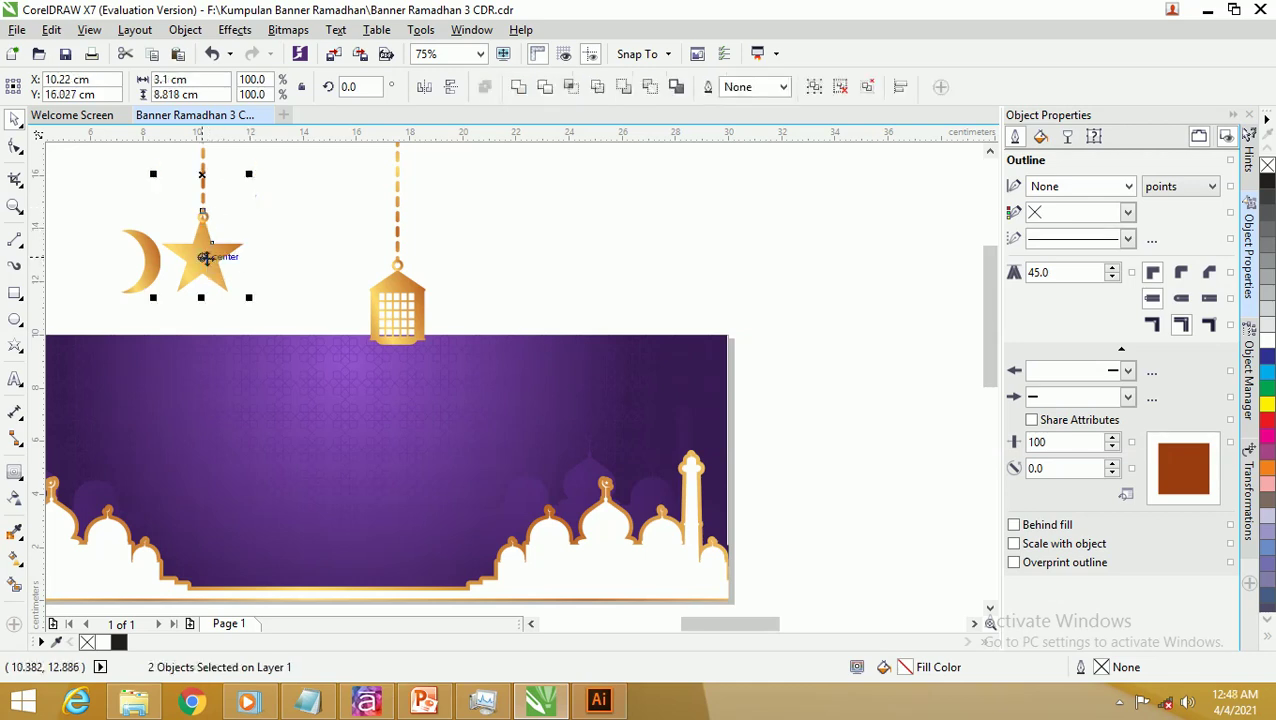
click(308, 214)
Step: Move the star slightly down below its ring and widen its arms to a sharpness of 37
scroll(202, 284, up, 1)
click(205, 292)
drag(205, 306, 204, 323)
click(15, 148)
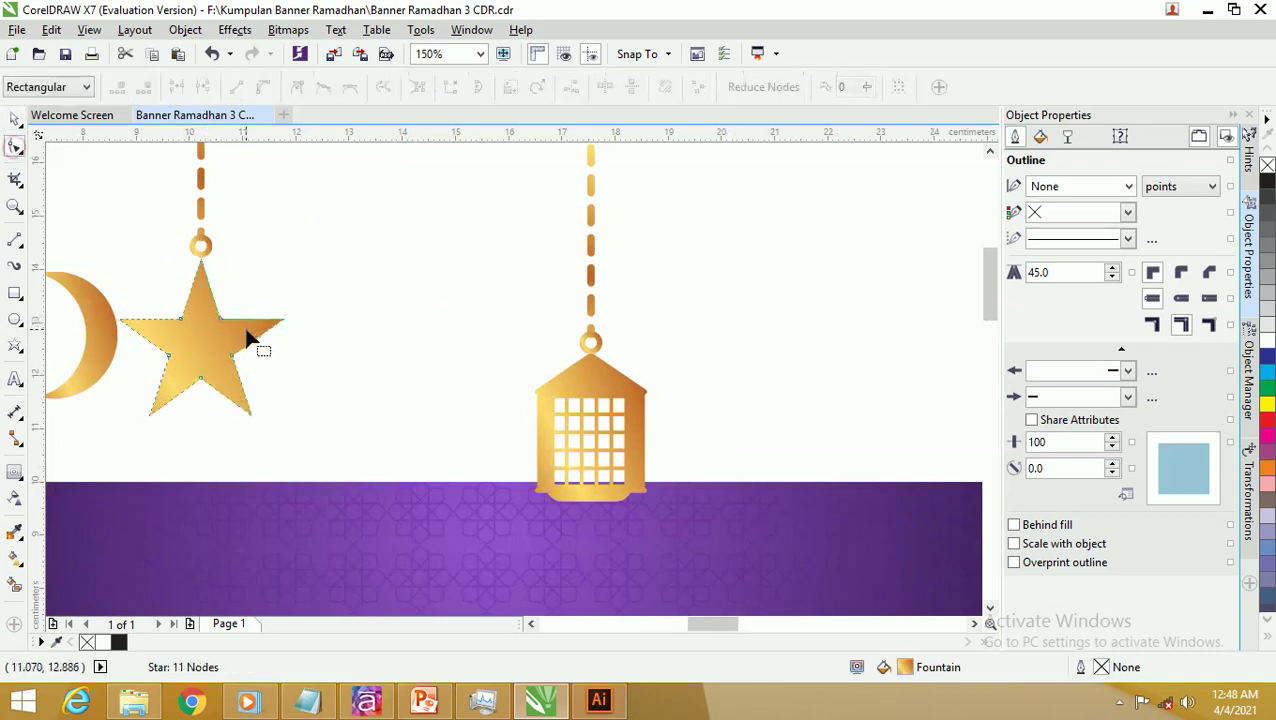
drag(222, 320, 227, 308)
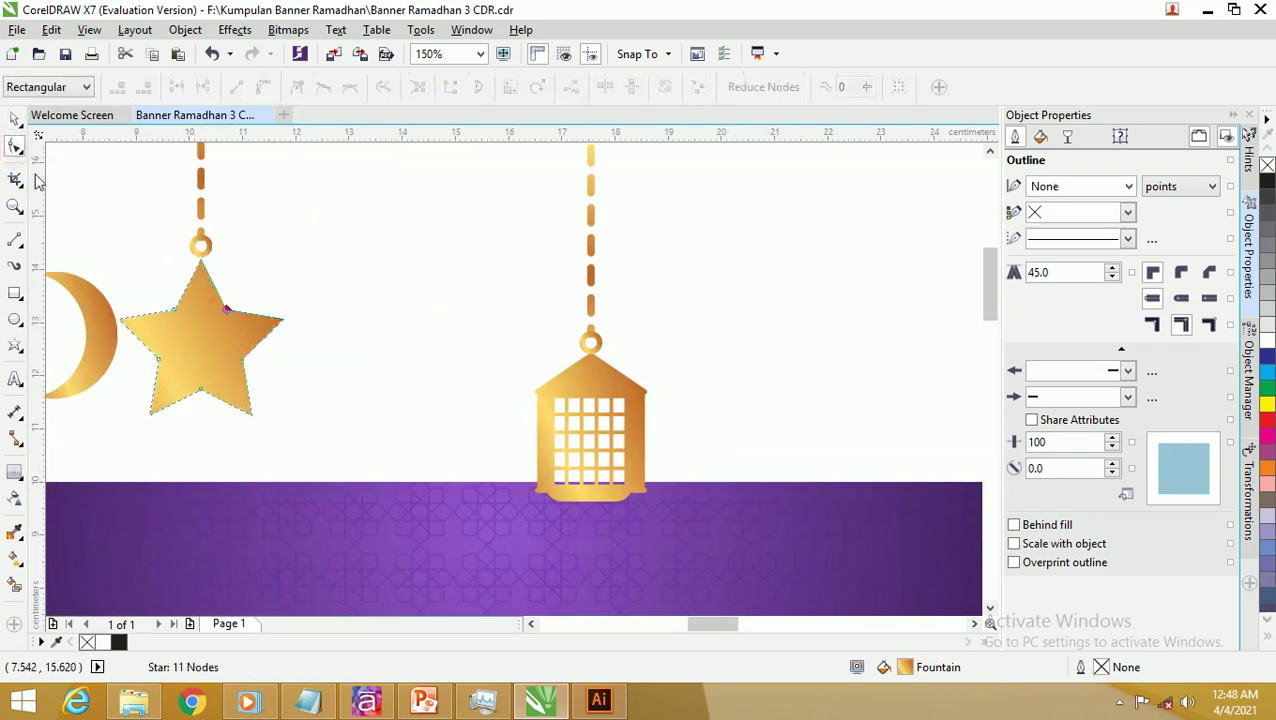
click(15, 119)
click(199, 327)
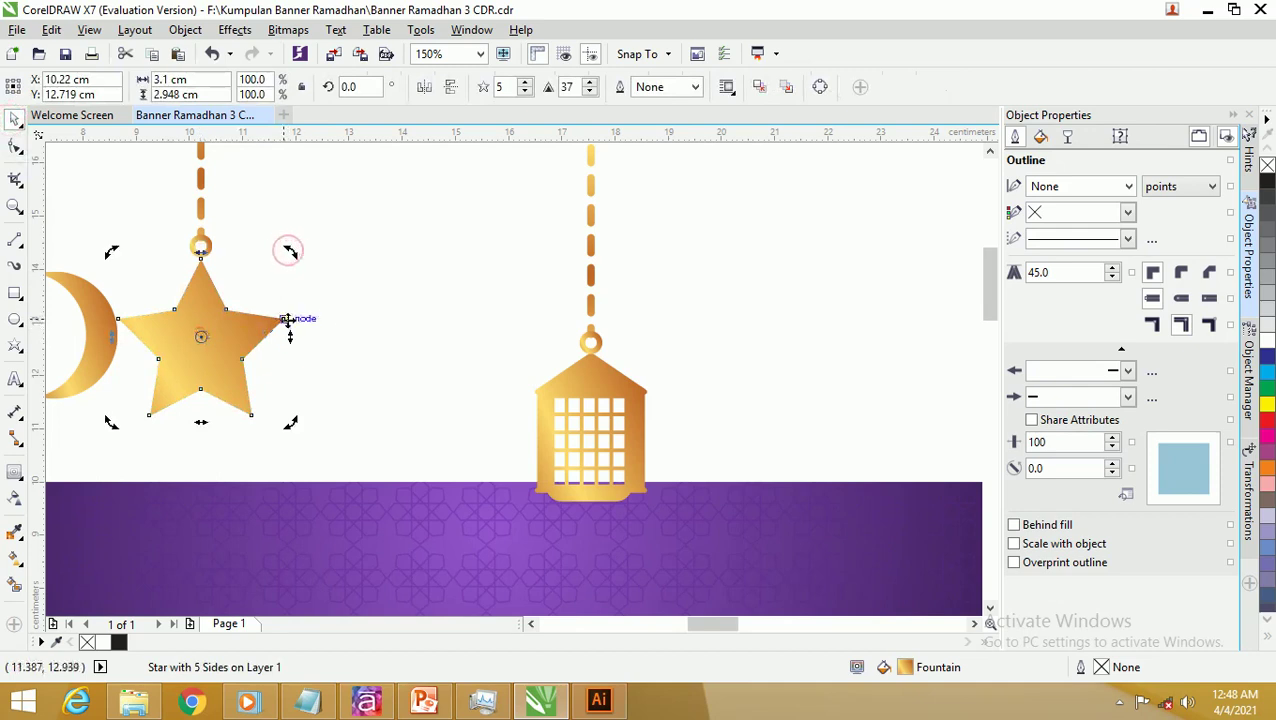
click(323, 308)
Step: Draw a vertical line about 3.88 cm long across the star and centre it horizontally on the star
click(15, 240)
click(156, 240)
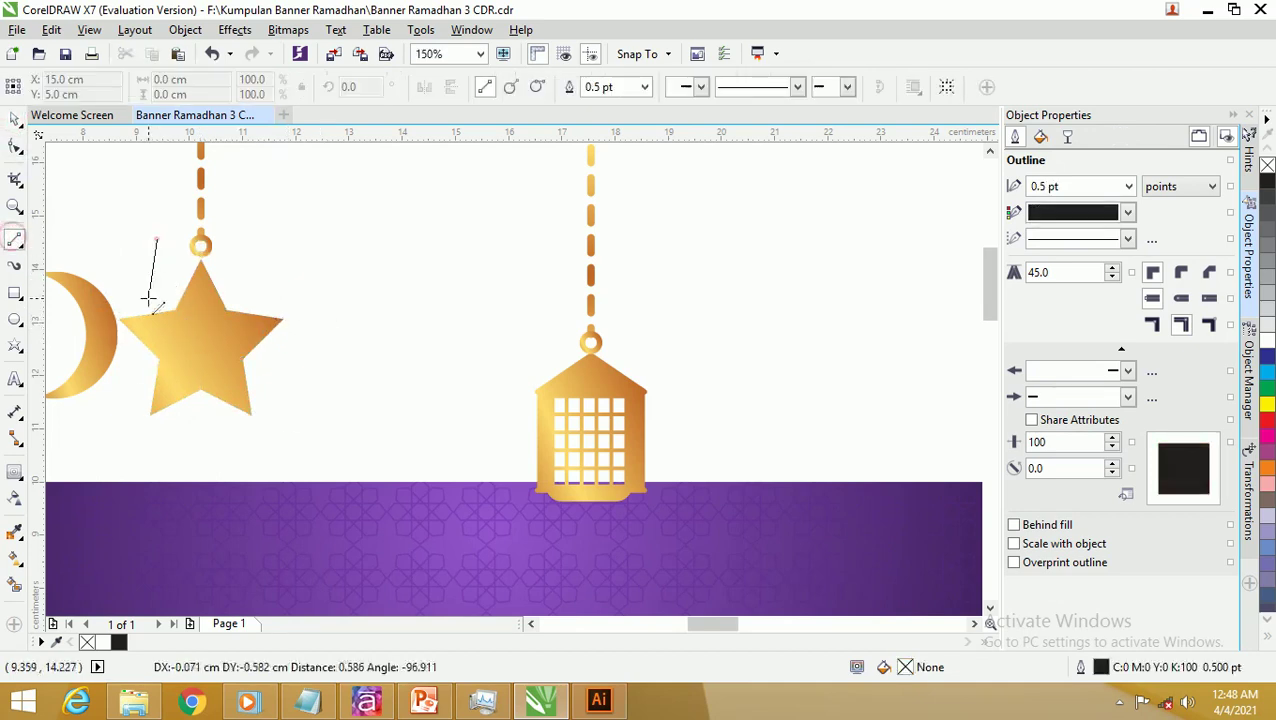
click(147, 441)
click(15, 119)
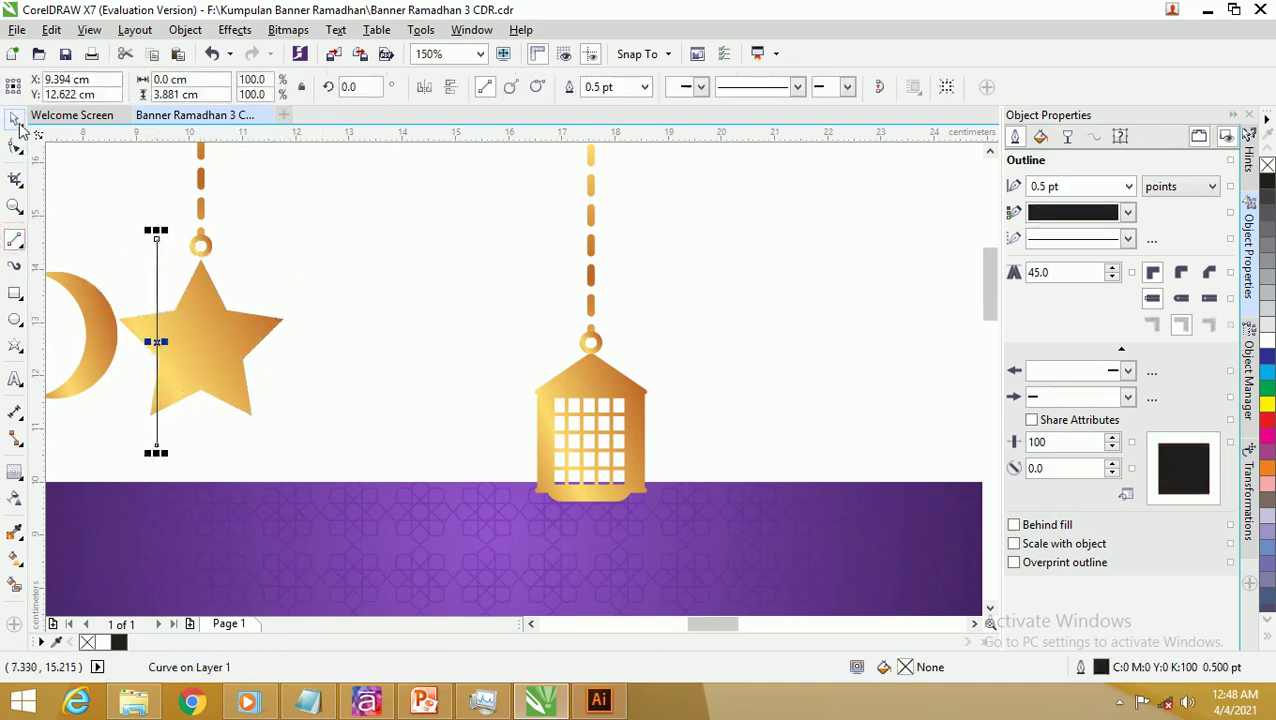
shift+click(224, 318)
key(c)
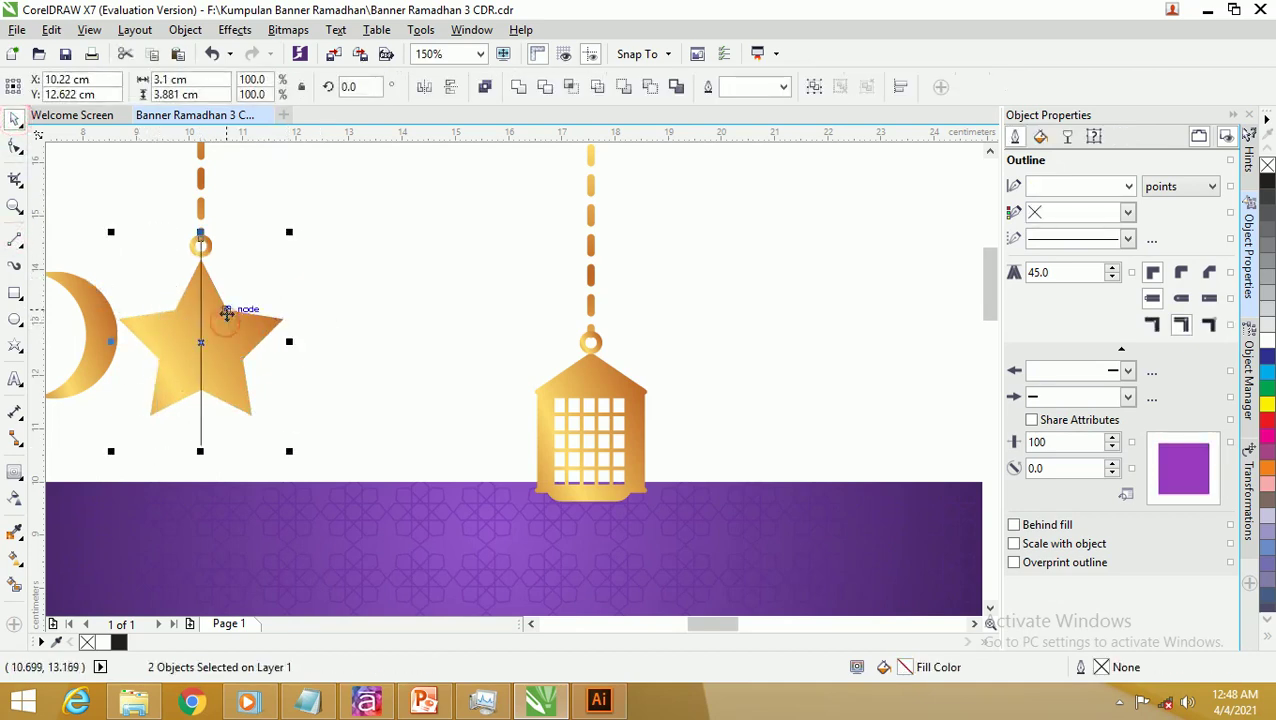
Step: Trim the star along the vertical line, break it apart into two separate halves and delete the line
click(545, 94)
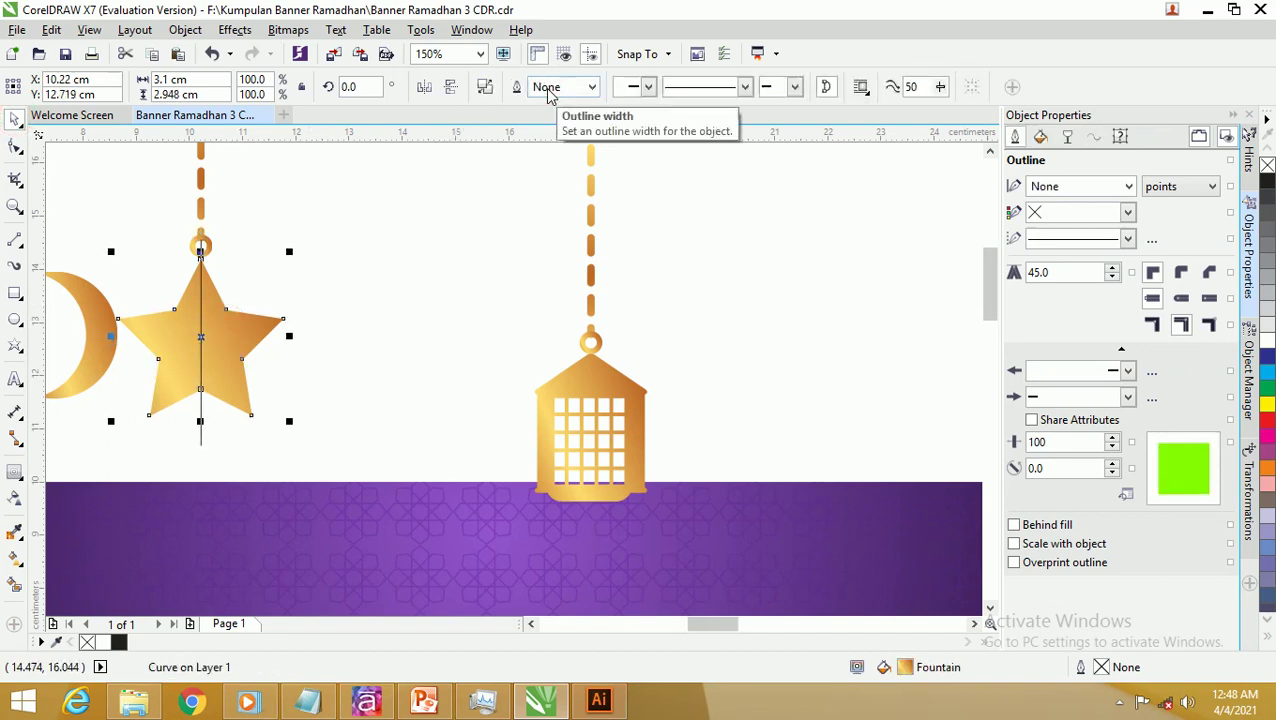
click(413, 250)
click(251, 337)
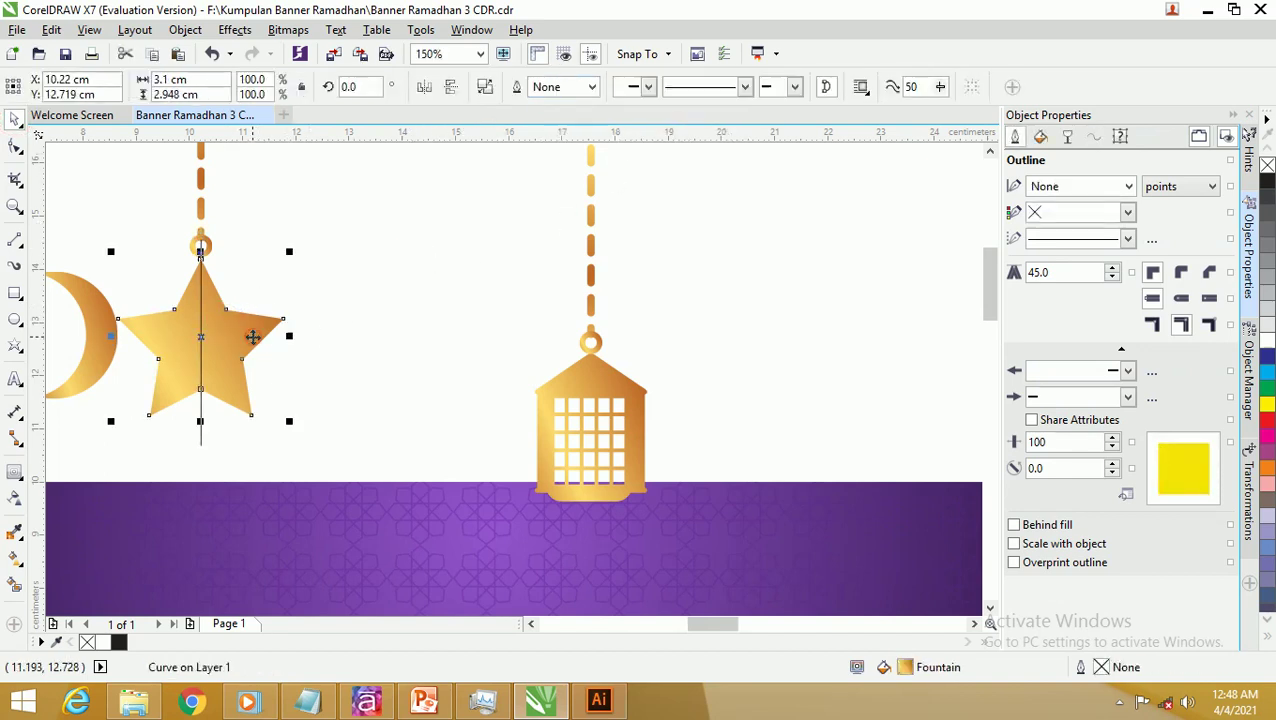
right_click(256, 340)
click(332, 273)
click(201, 440)
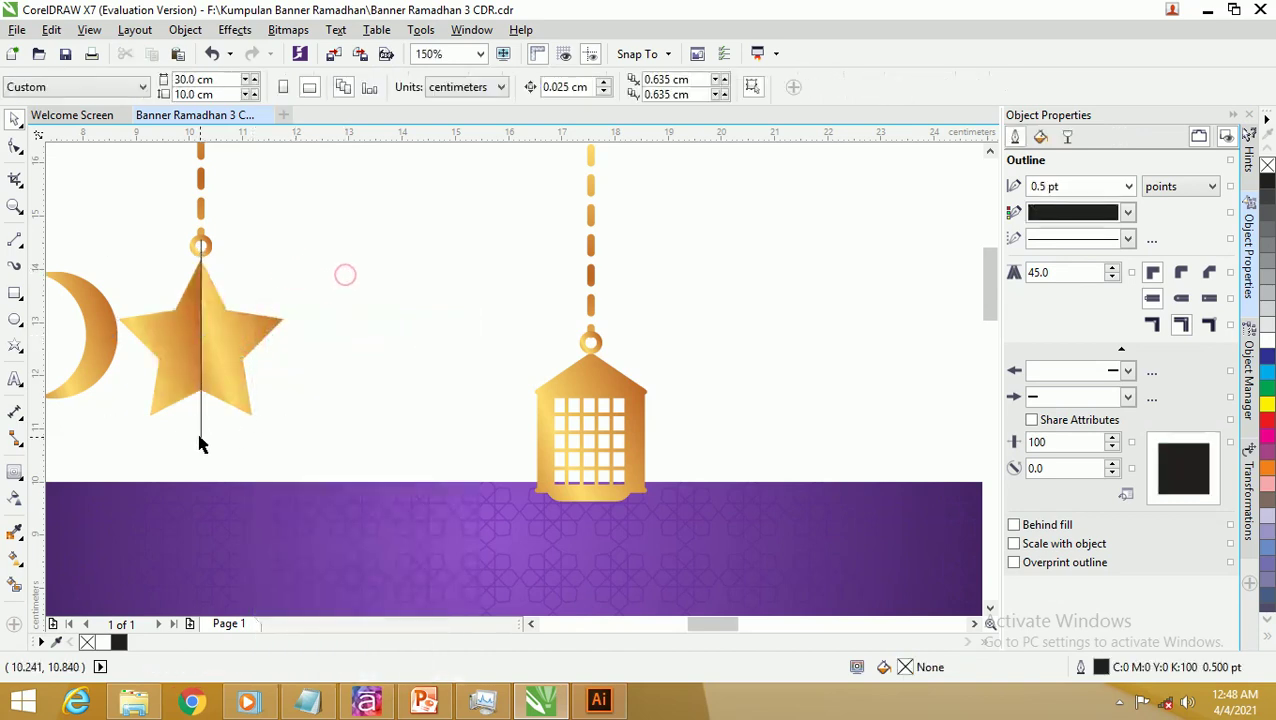
click(200, 438)
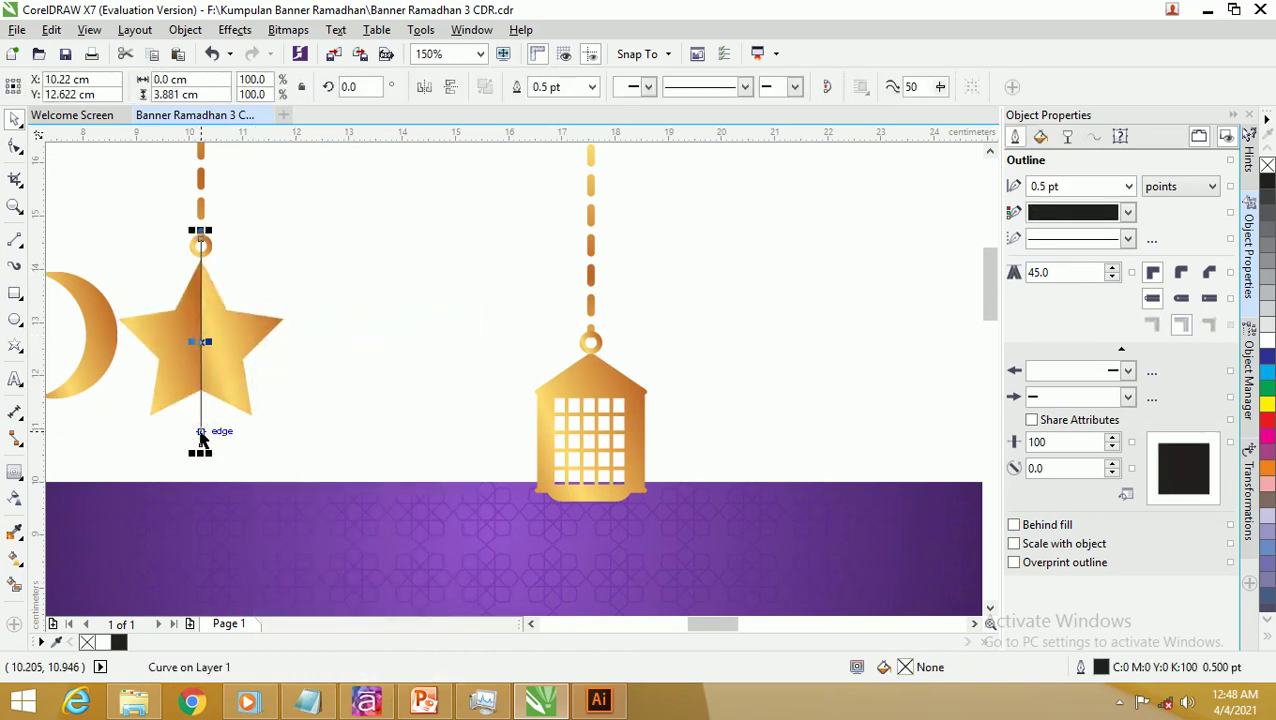
key(Delete)
Step: Redirect the gold fountain fills diagonally, from centre to lower right on the star's right half and from lower left to centre on its left half
scroll(231, 320, up, 2)
scroll(192, 312, up, 1)
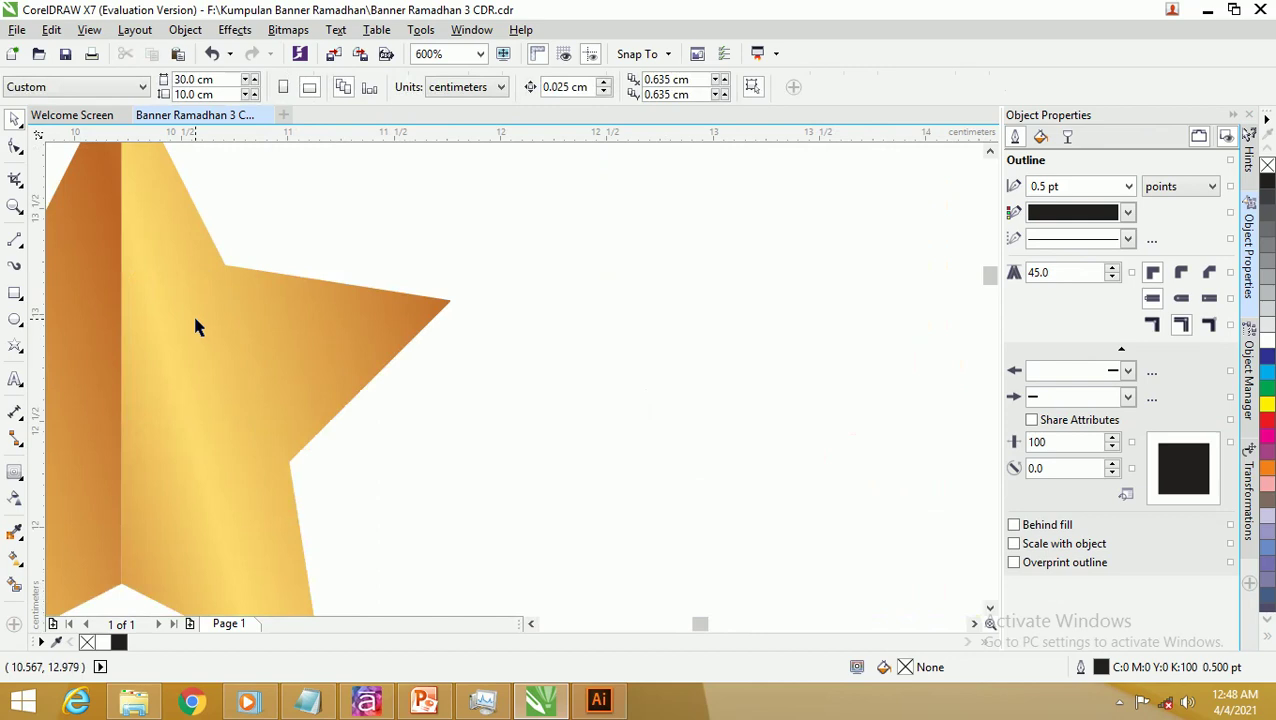
scroll(192, 312, down, 1)
click(192, 312)
key(g)
drag(200, 343, 298, 458)
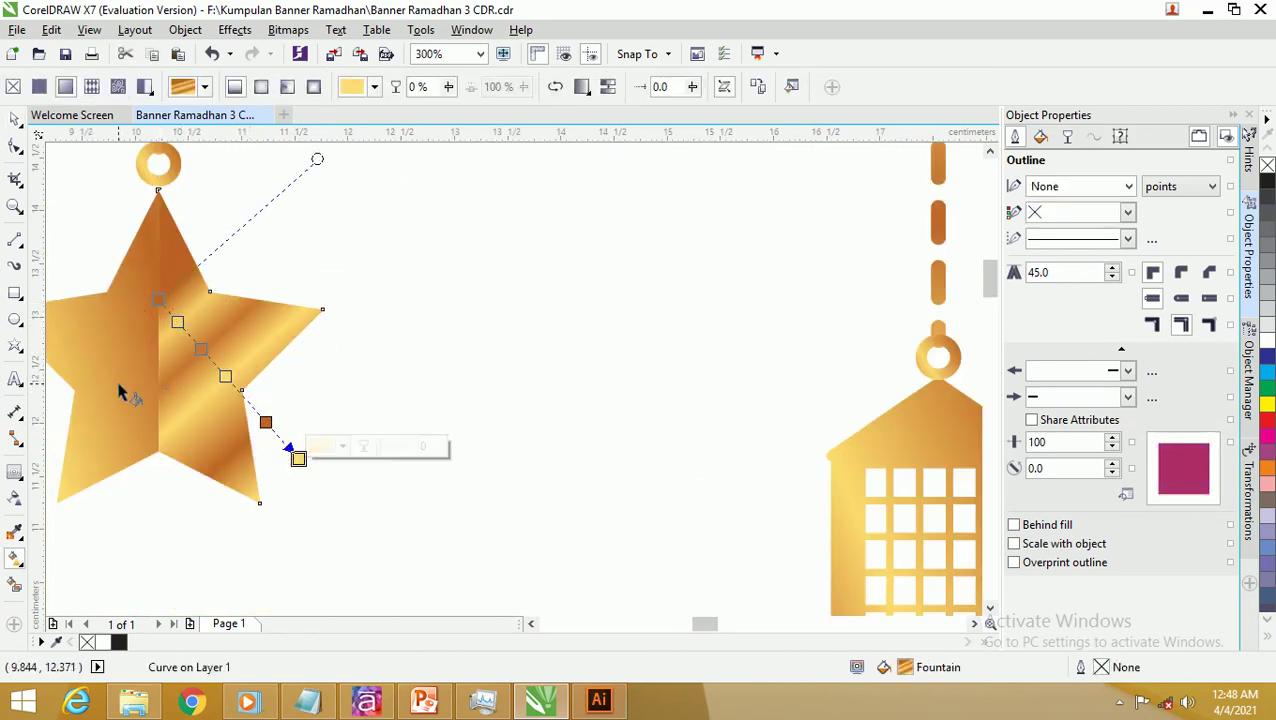
drag(68, 419, 171, 307)
scroll(167, 330, down, 2)
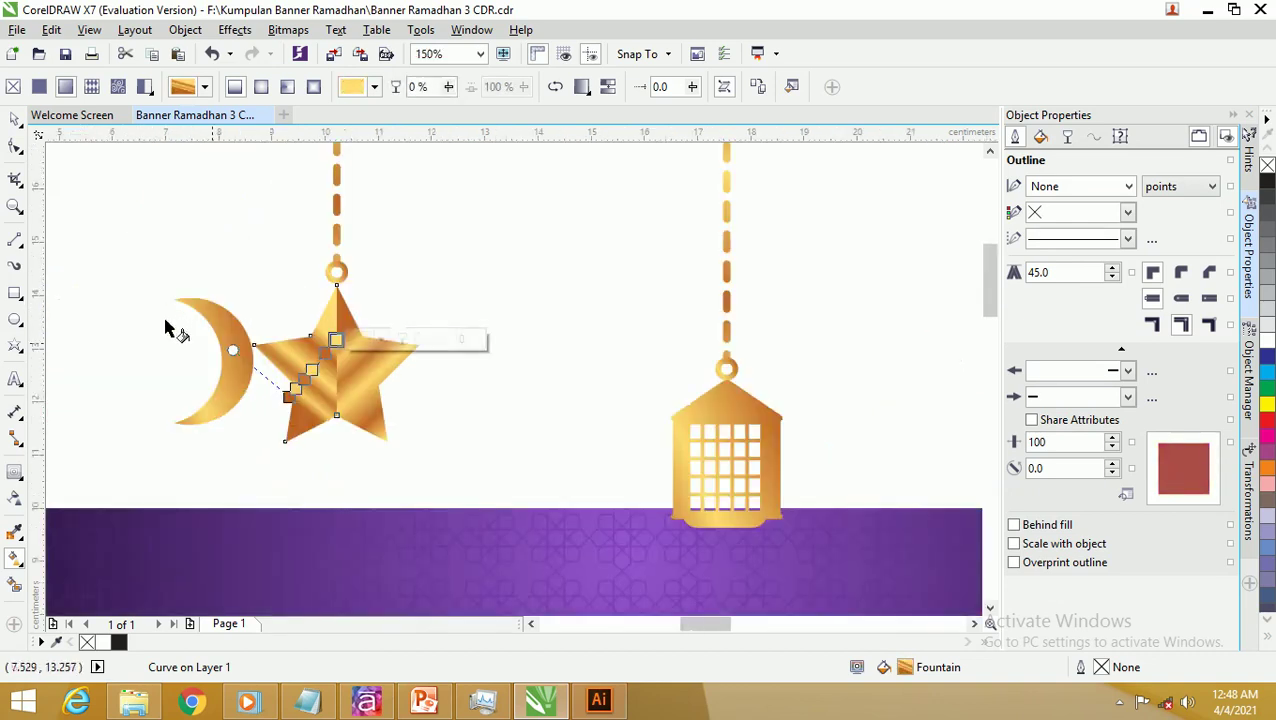
key(space)
click(165, 202)
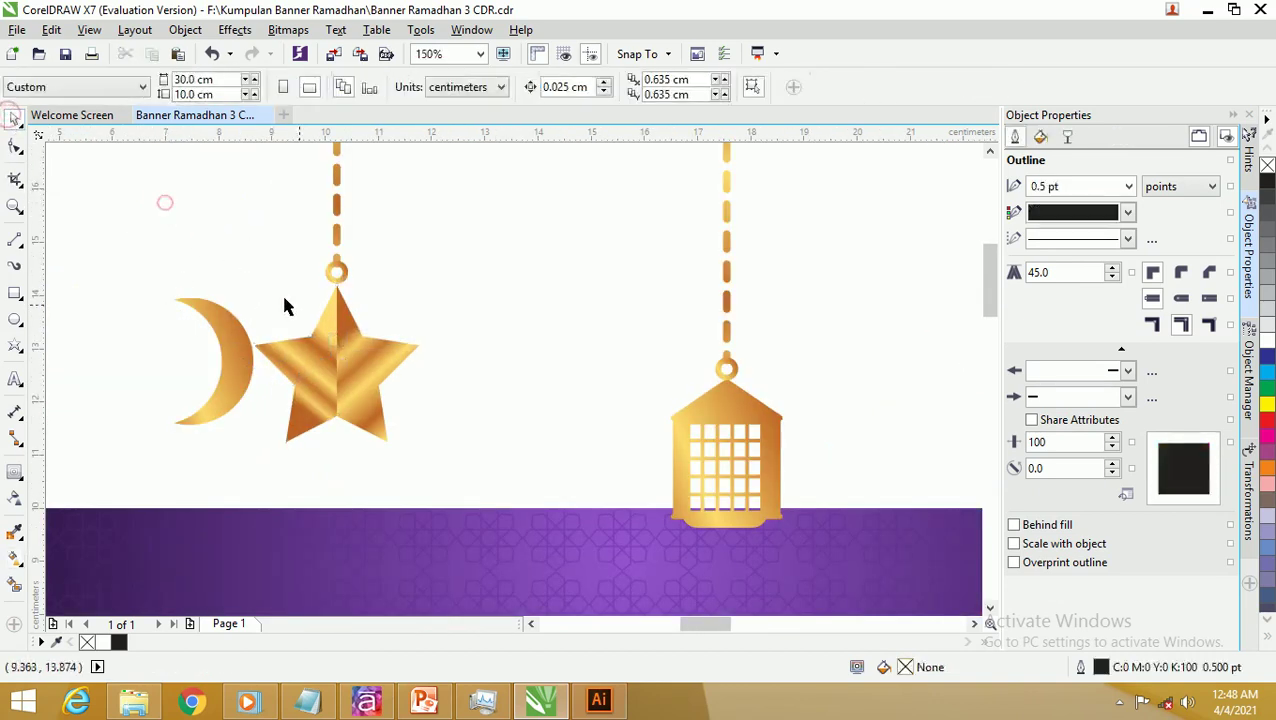
Step: Place a copy of the hanging dashed line and ring above the crescent's upper tip
scroll(302, 305, up, 2)
scroll(101, 268, down, 4)
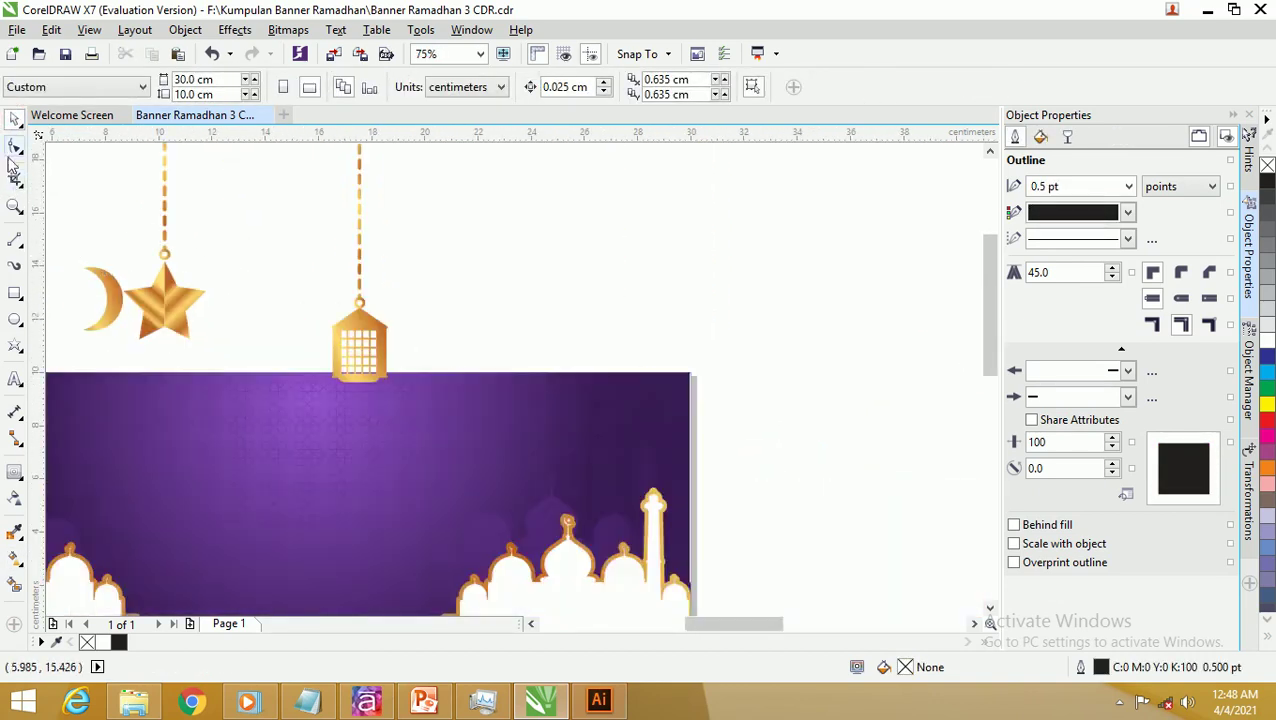
drag(137, 236, 88, 267)
click(111, 316)
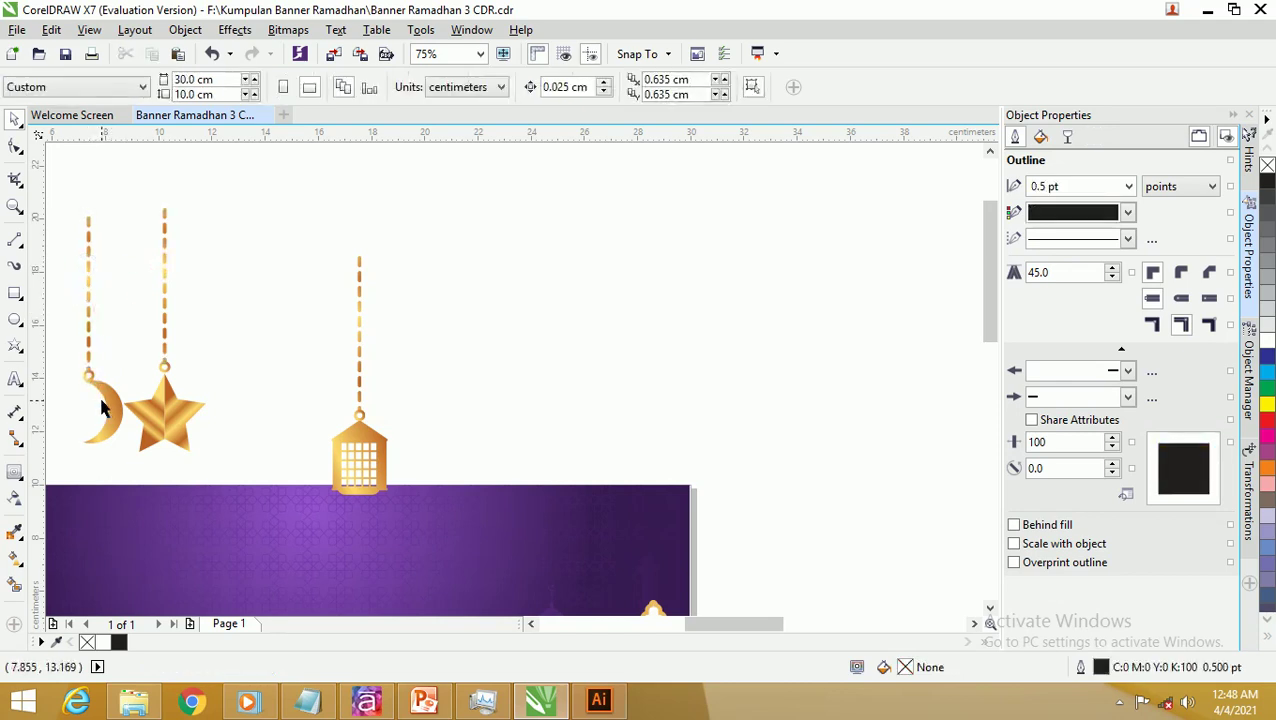
Step: Rotate the crescent to about 321.2° and move its upper tip under the ring, to about X 6.86 cm, Y 12.81 cm
click(101, 404)
click(106, 435)
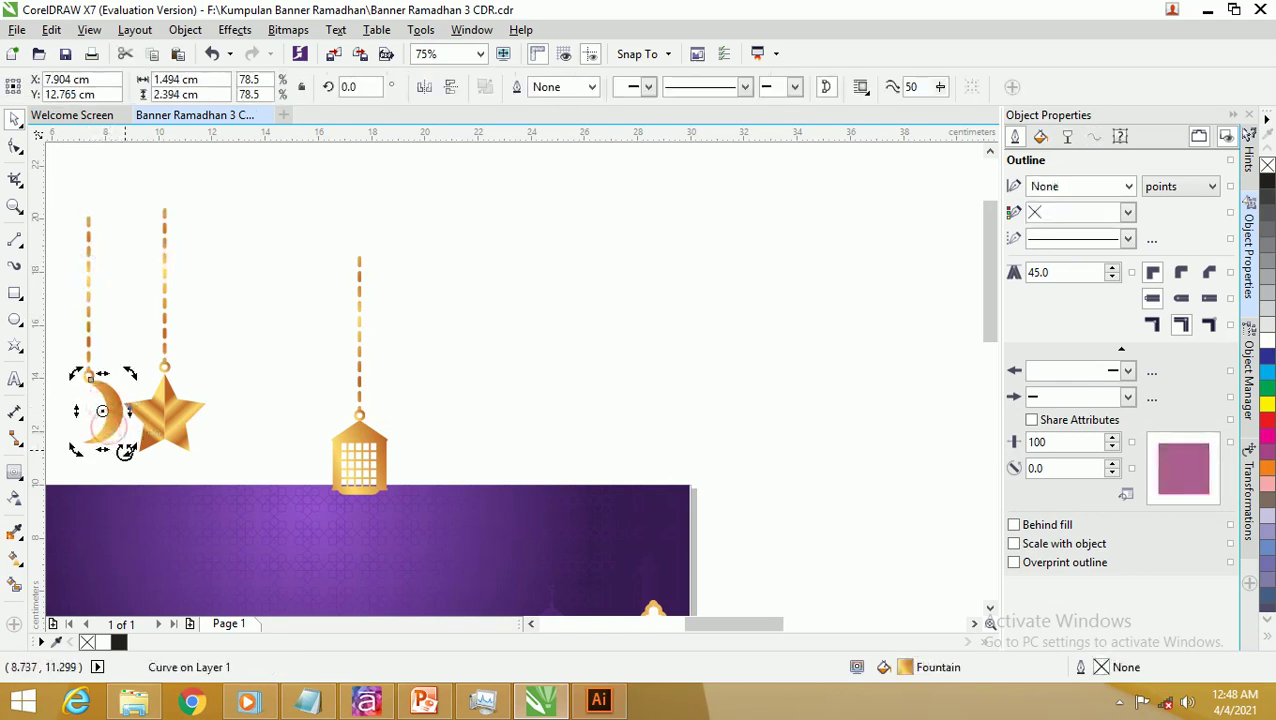
drag(125, 450, 97, 450)
click(103, 399)
drag(111, 403, 113, 375)
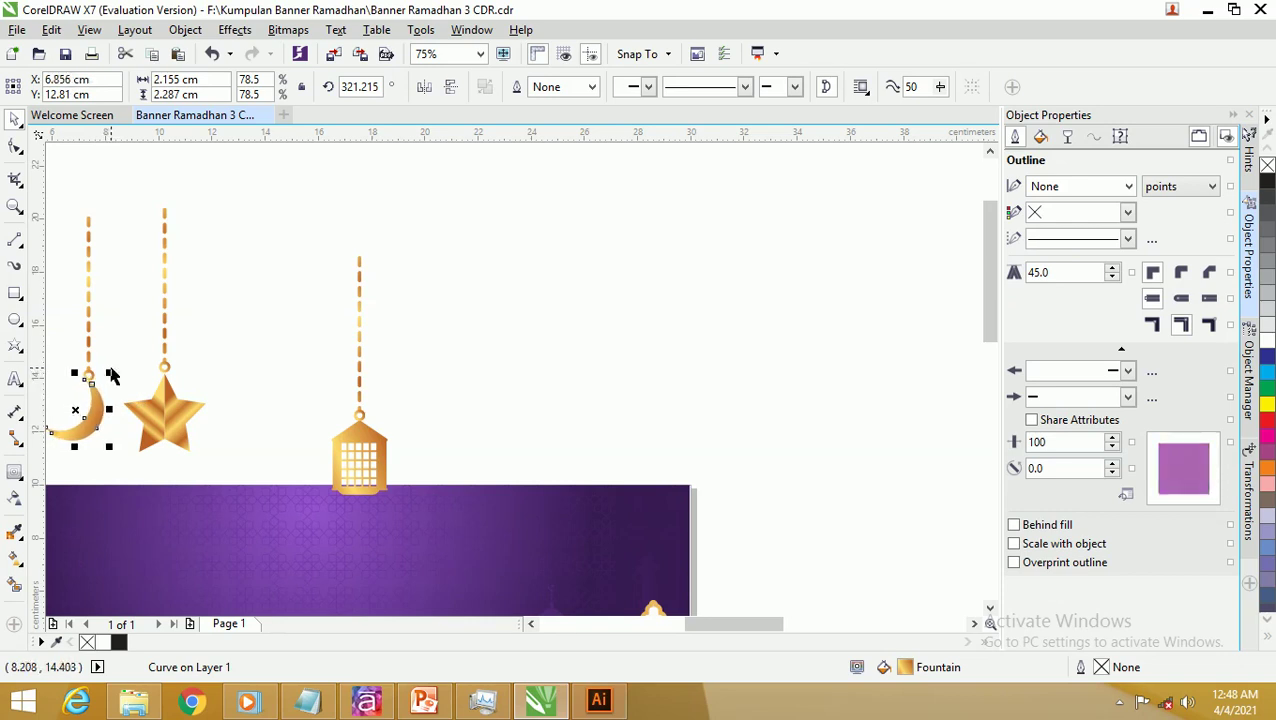
click(253, 339)
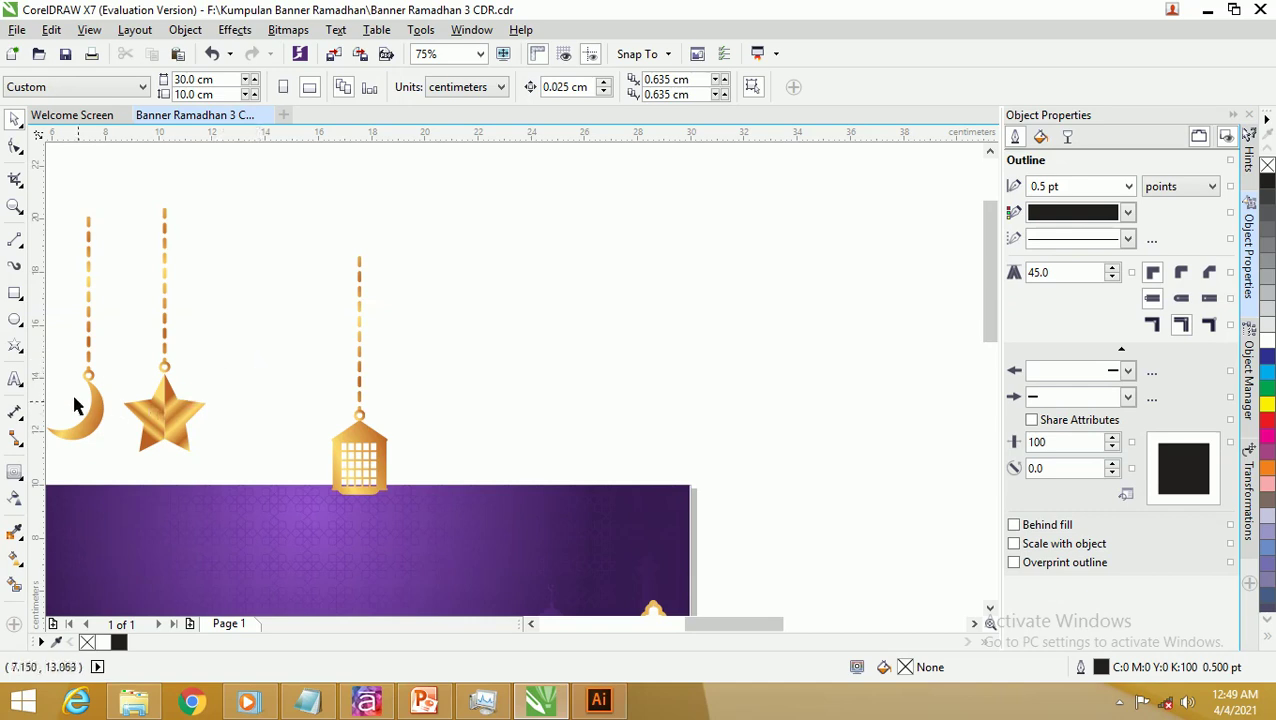
Step: Draw a circle about 3.56 cm in diameter above the banner, to the right of the lantern
click(15, 315)
drag(509, 343, 572, 390)
drag(589, 434, 596, 438)
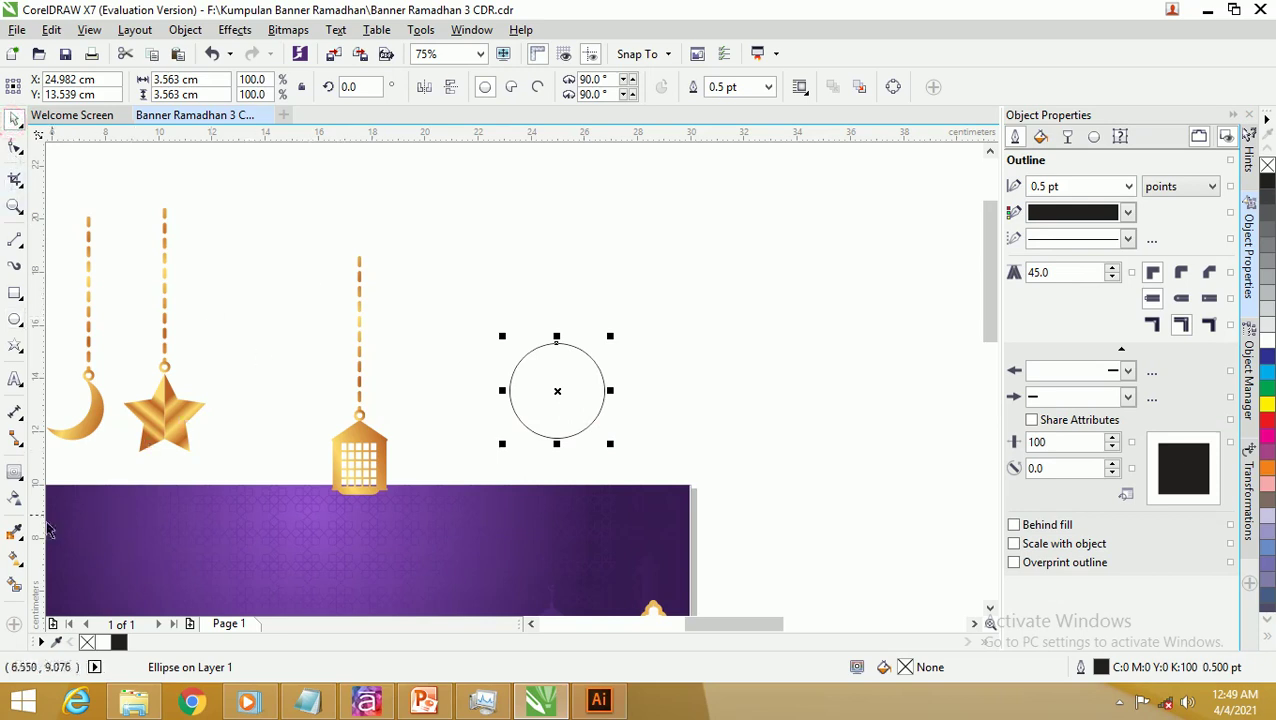
Step: Copy the lantern's gold fountain fill onto the circle and remove its outline
click(14, 560)
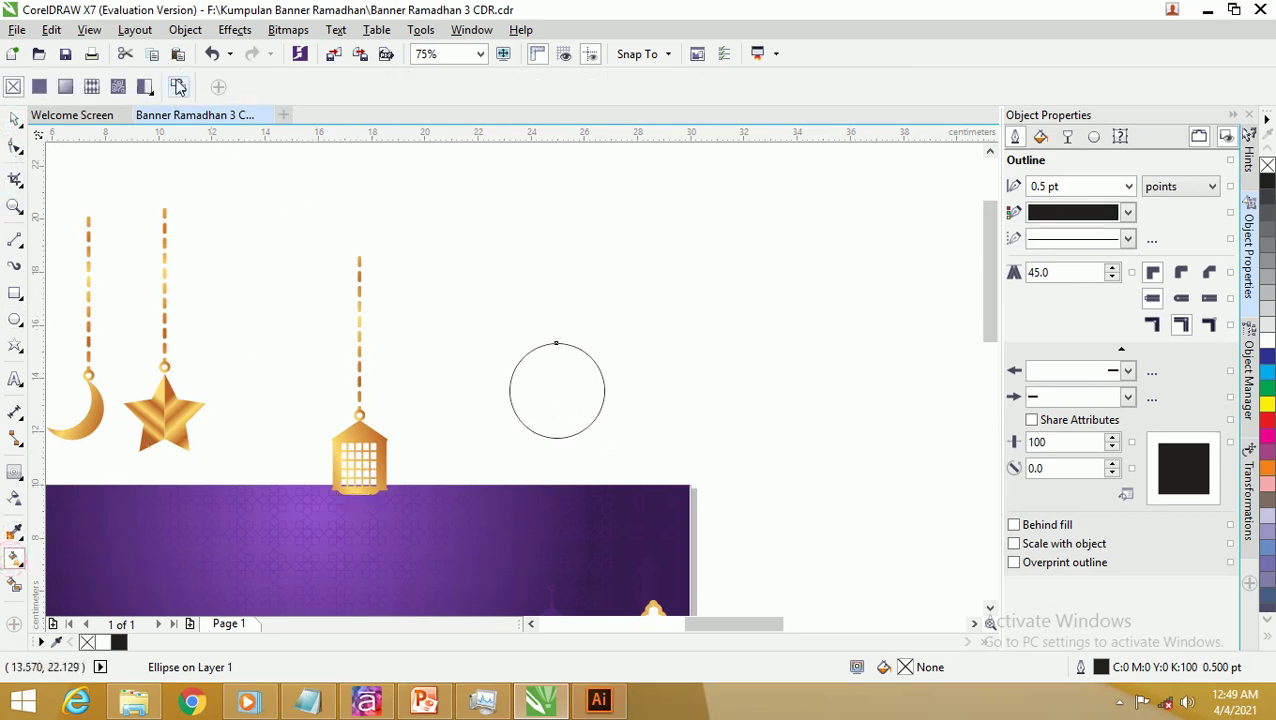
click(178, 87)
click(345, 435)
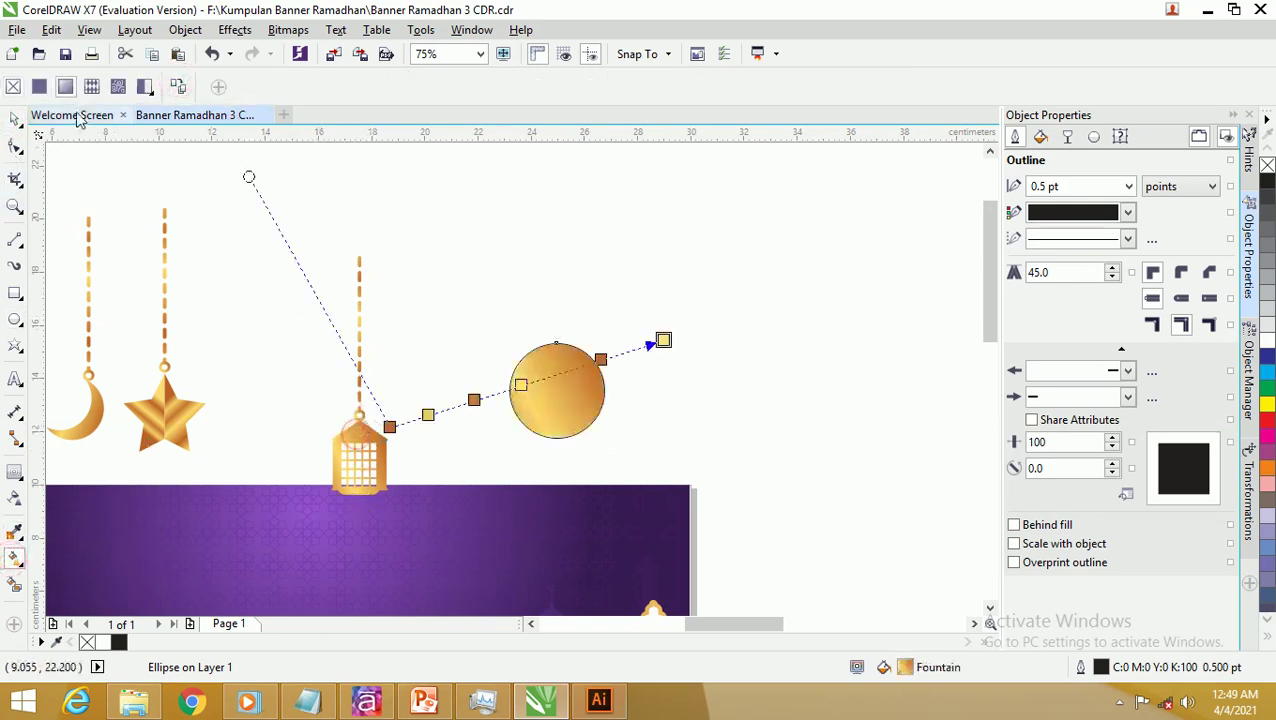
click(14, 120)
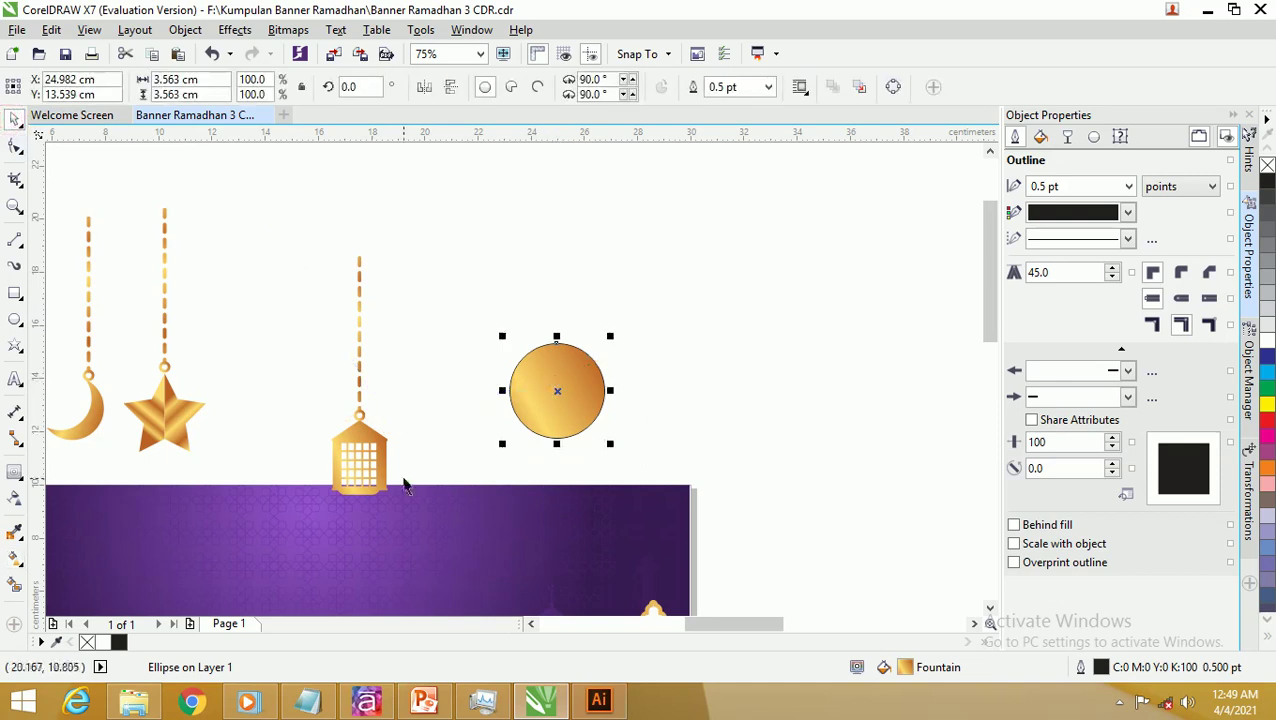
right_click(86, 643)
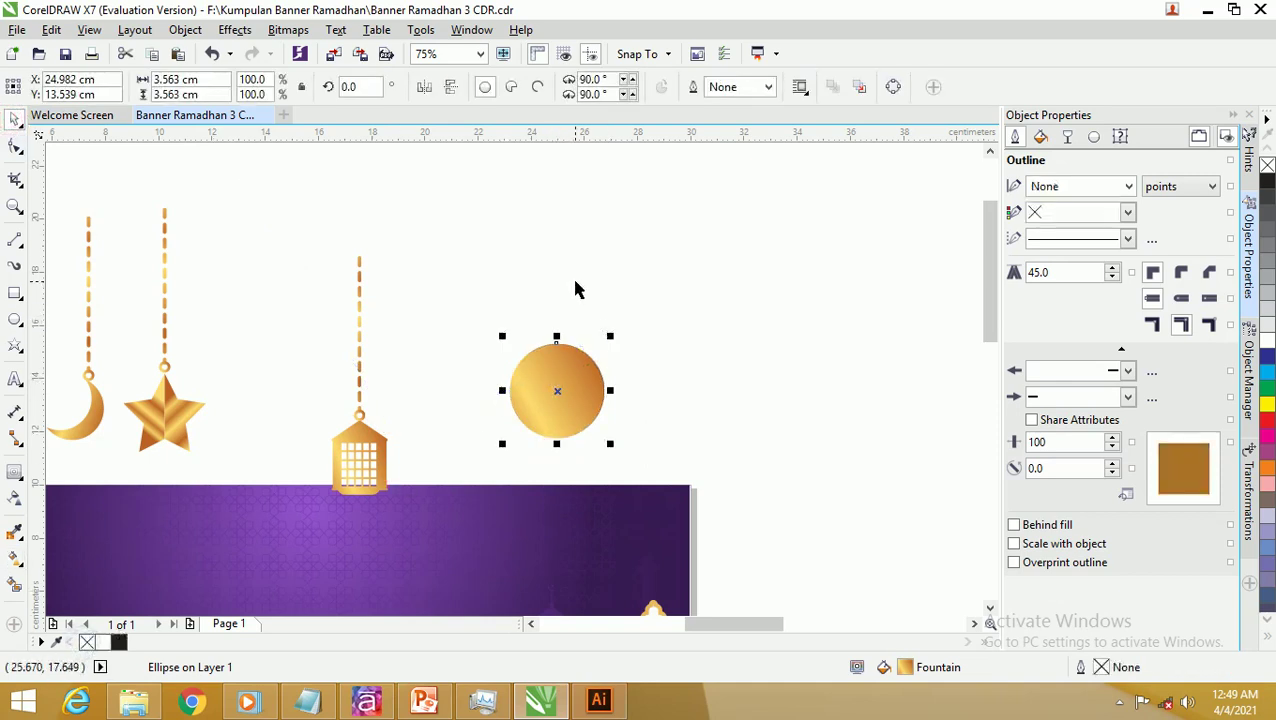
click(572, 278)
Step: Copy the gold circle to its right and shrink the copy to less than half its size
click(564, 392)
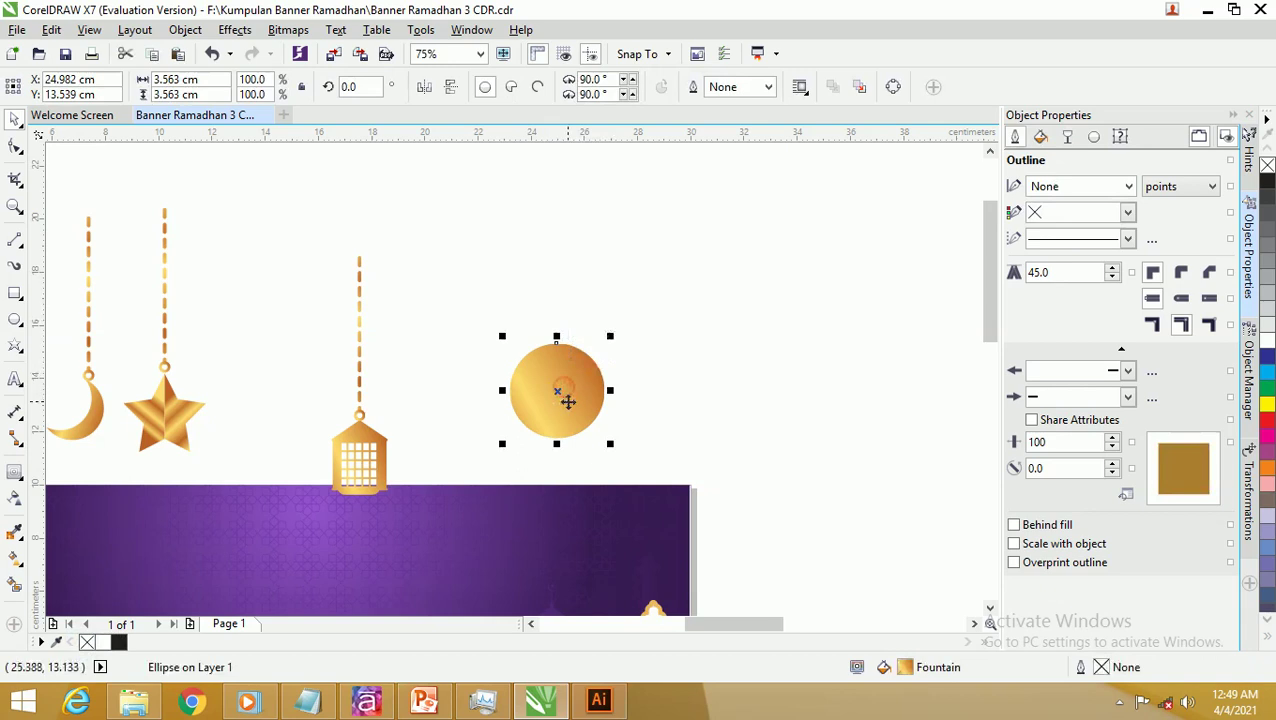
drag(558, 370, 697, 379)
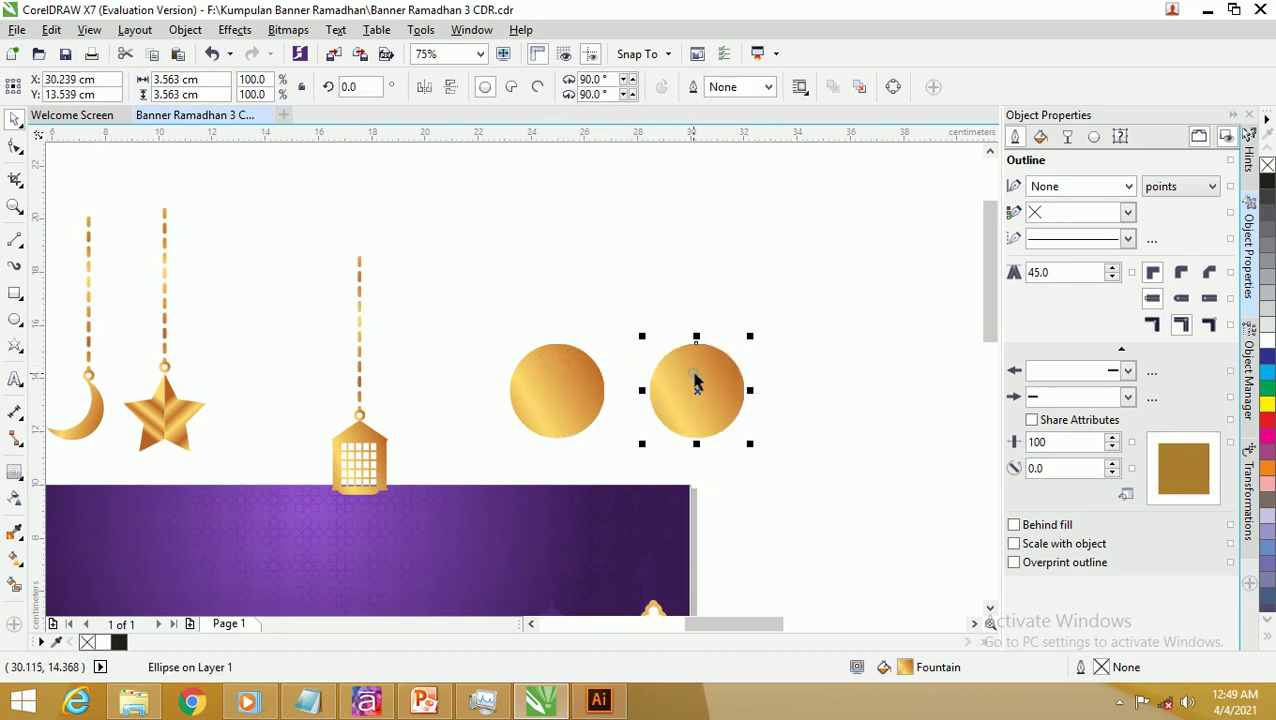
drag(751, 338, 726, 353)
click(632, 300)
Step: Convert the large gold circle to a 300 dpi CMYK bitmap with anti-aliasing and a transparent background
click(538, 367)
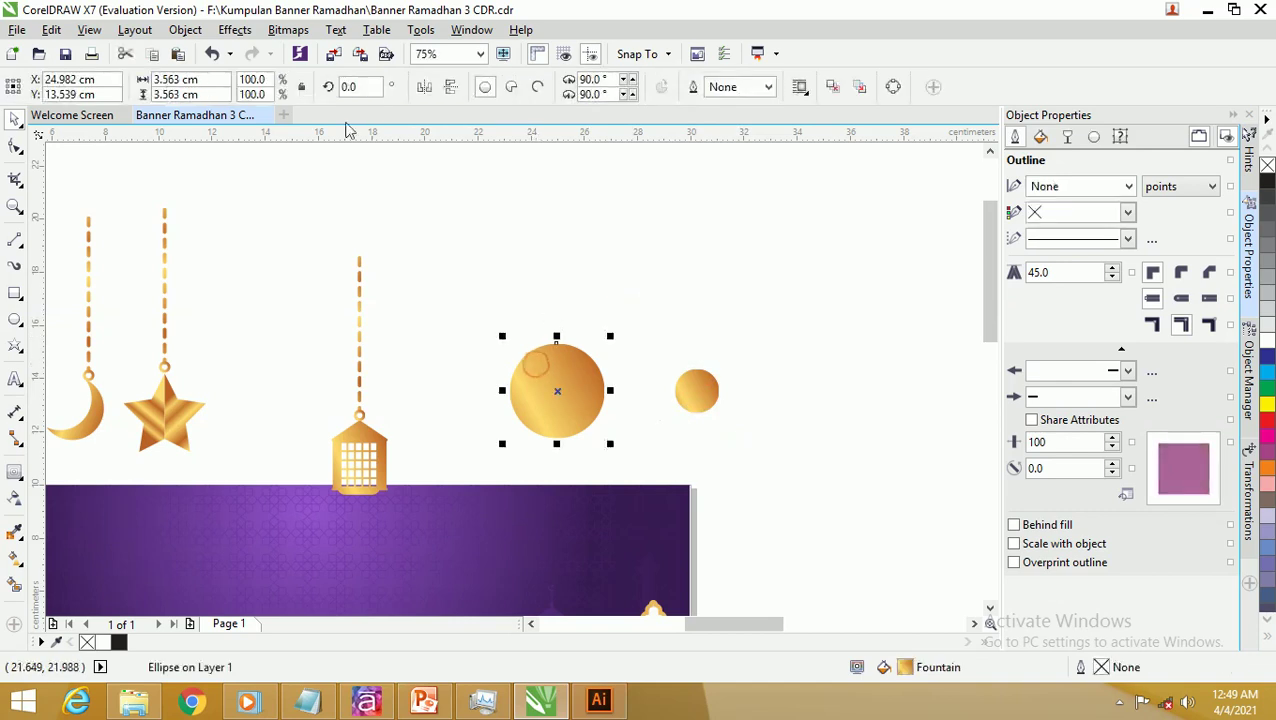
click(289, 30)
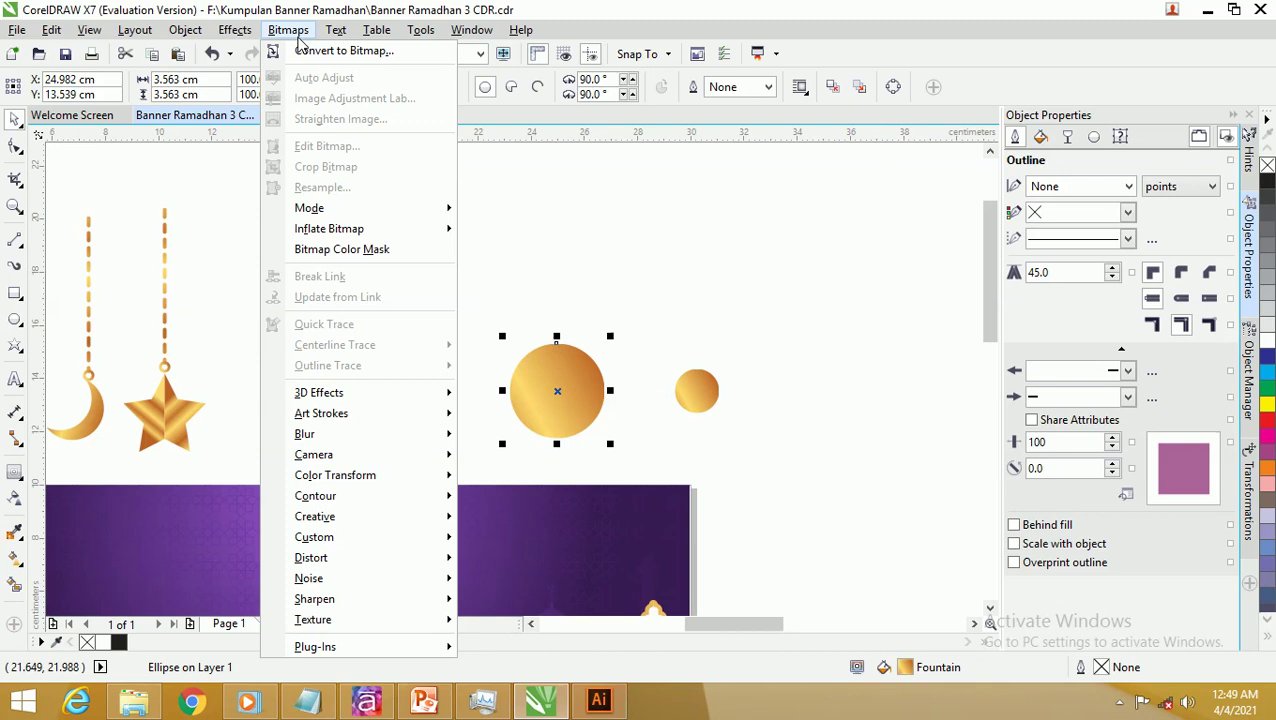
click(422, 438)
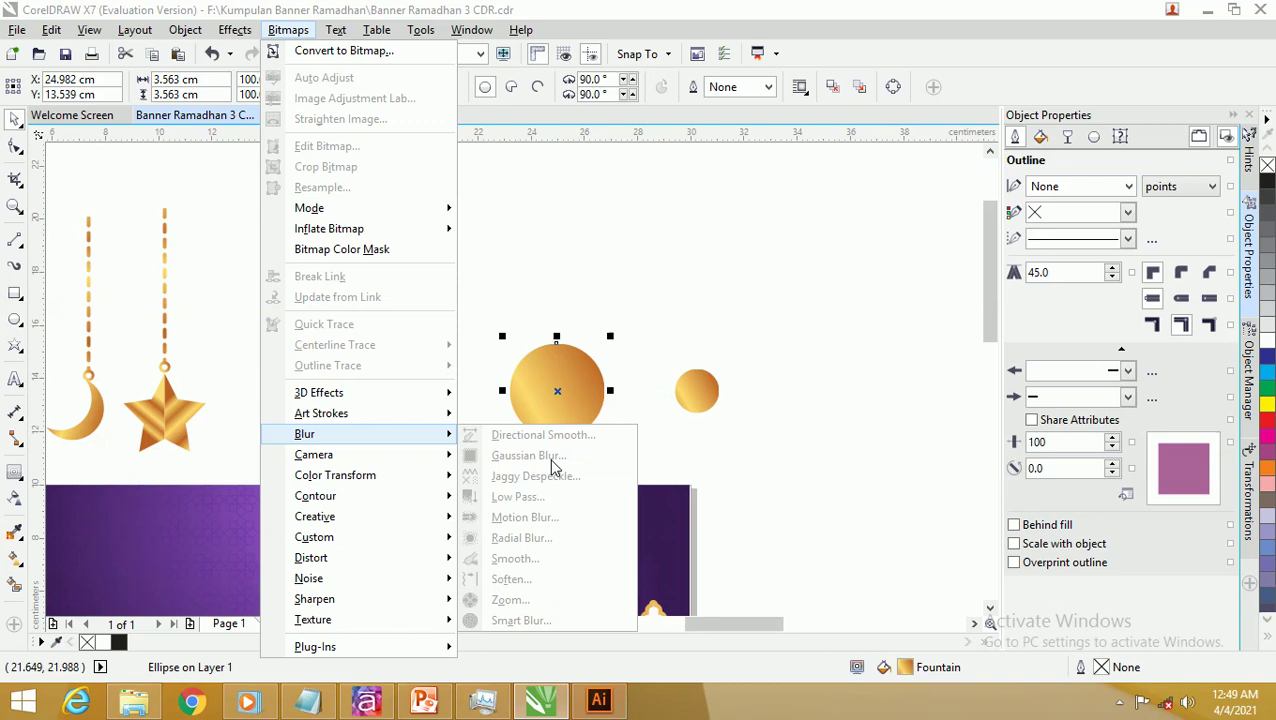
click(364, 52)
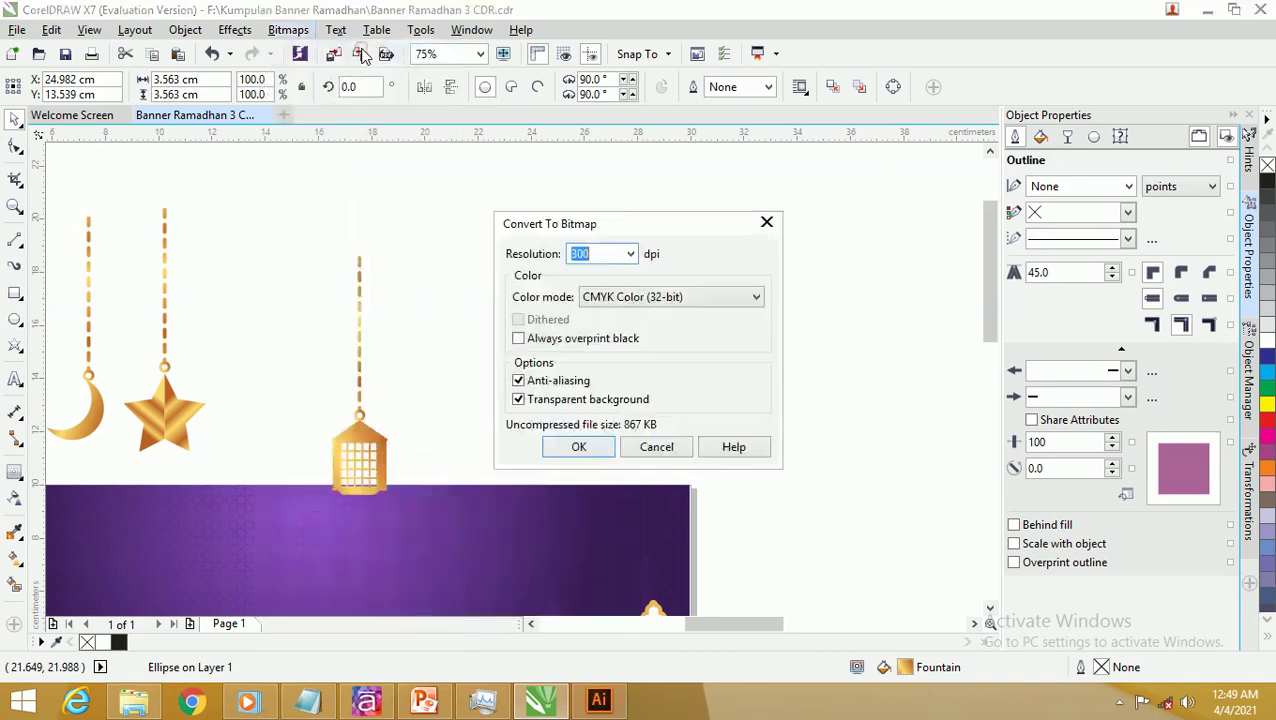
click(631, 253)
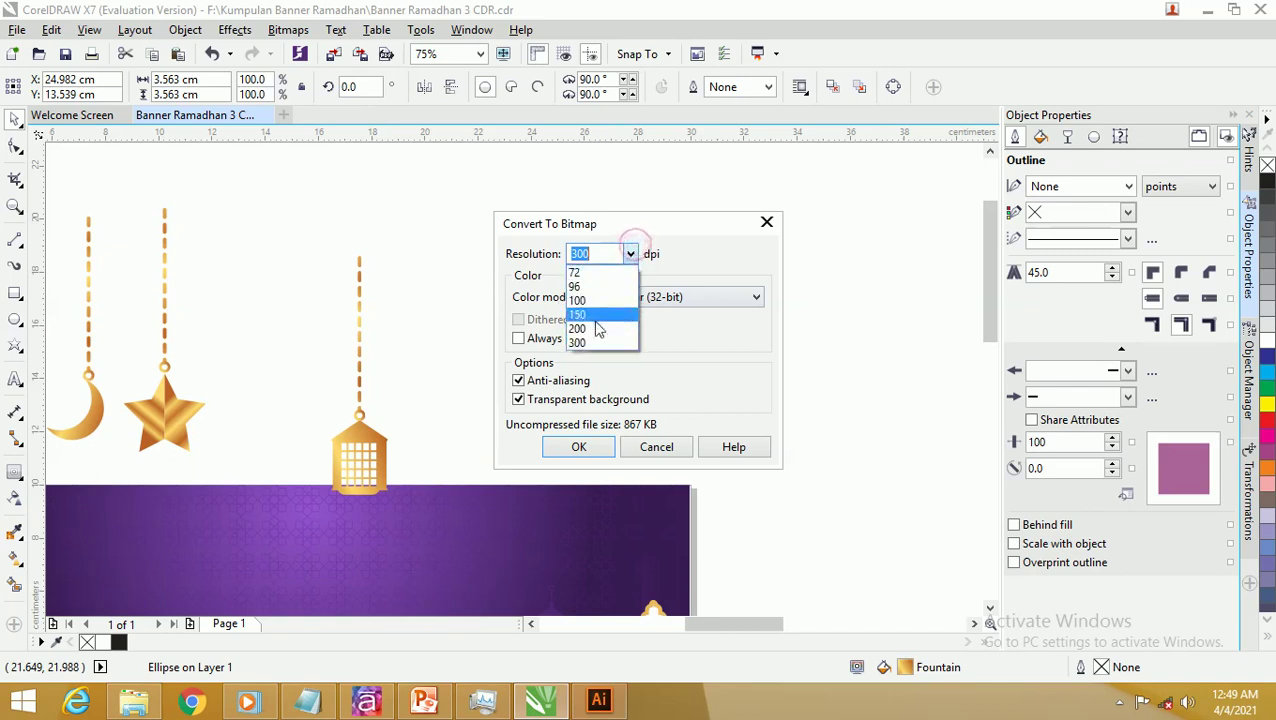
click(645, 316)
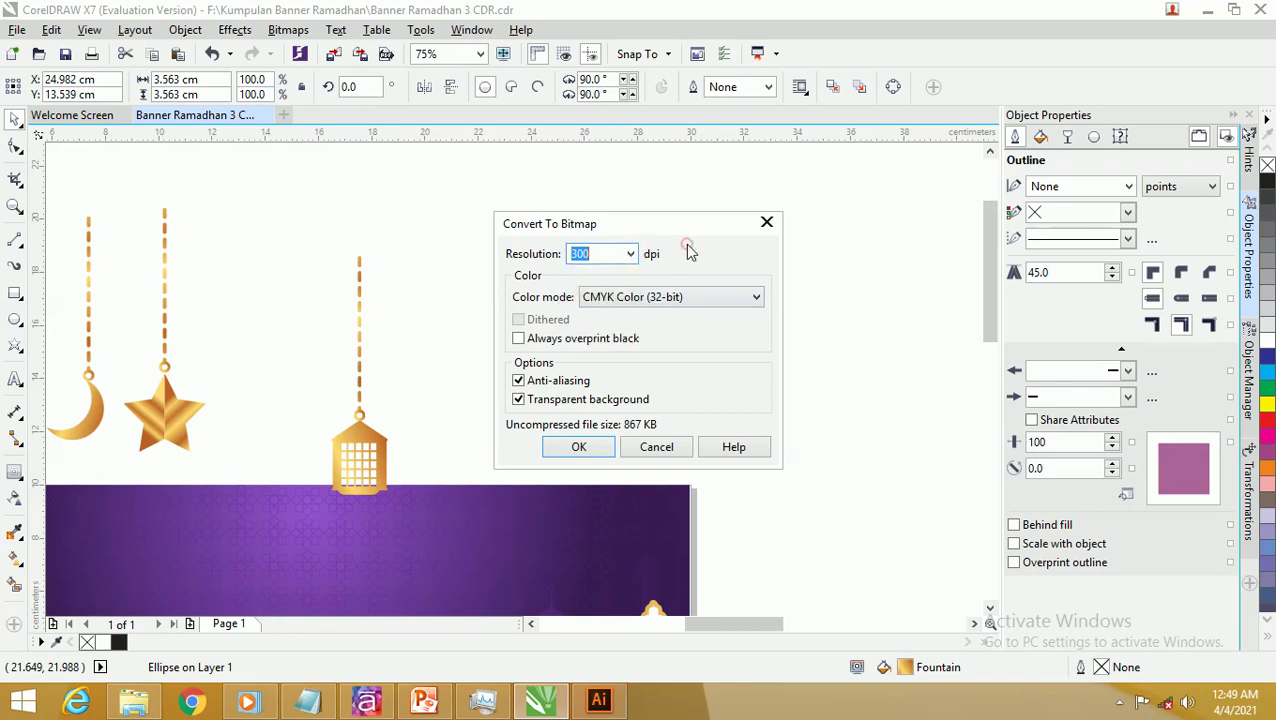
click(579, 446)
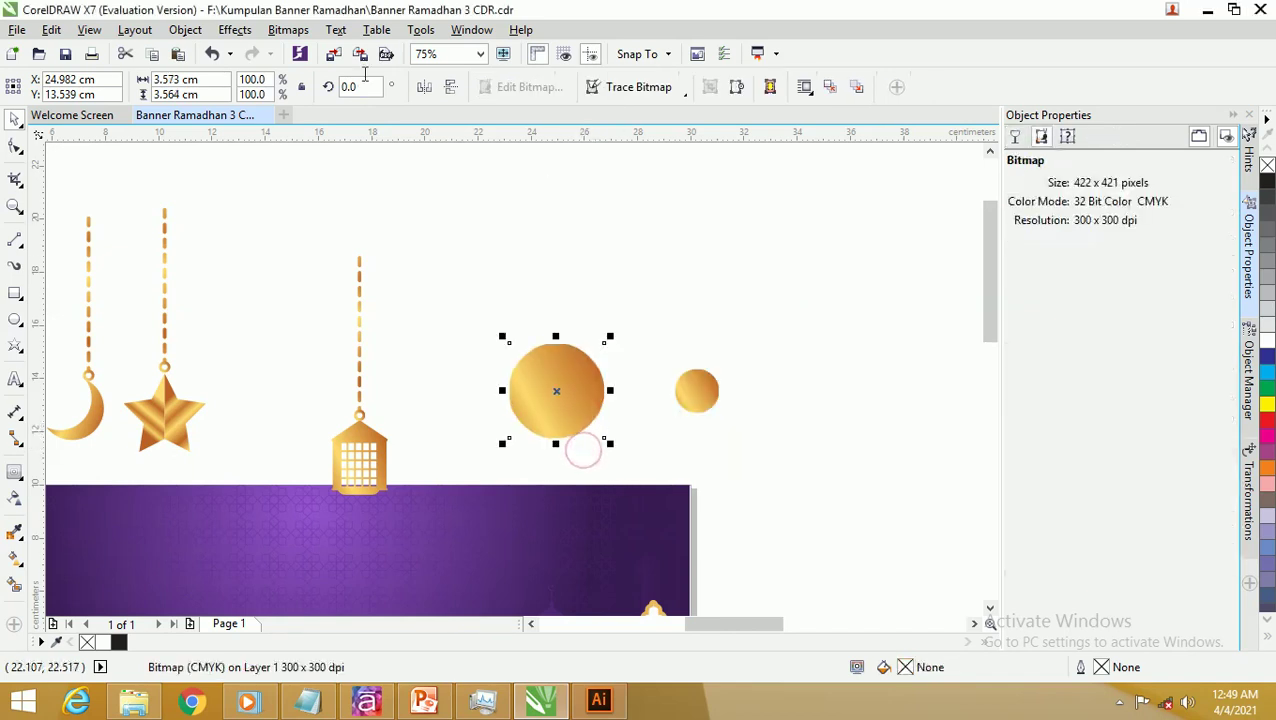
Step: Apply a Gaussian Blur with a radius of 99 pixels to the large circle's bitmap
click(292, 31)
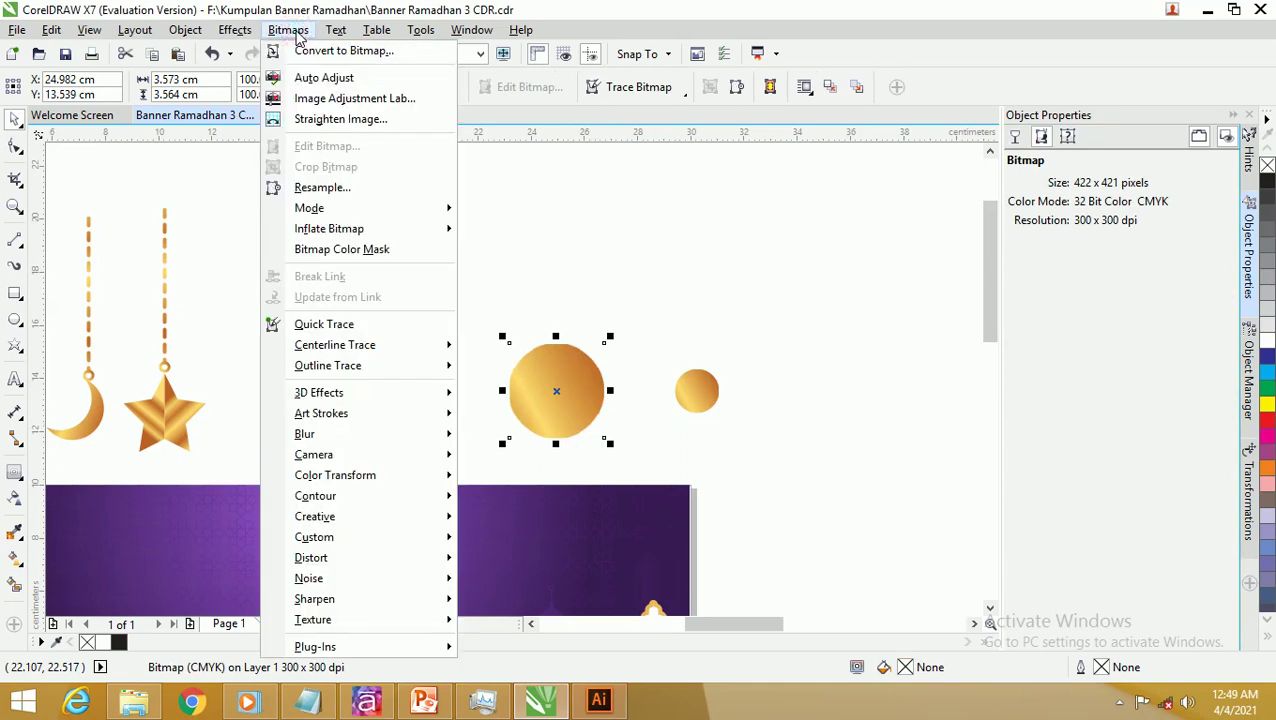
mouse_move(387, 436)
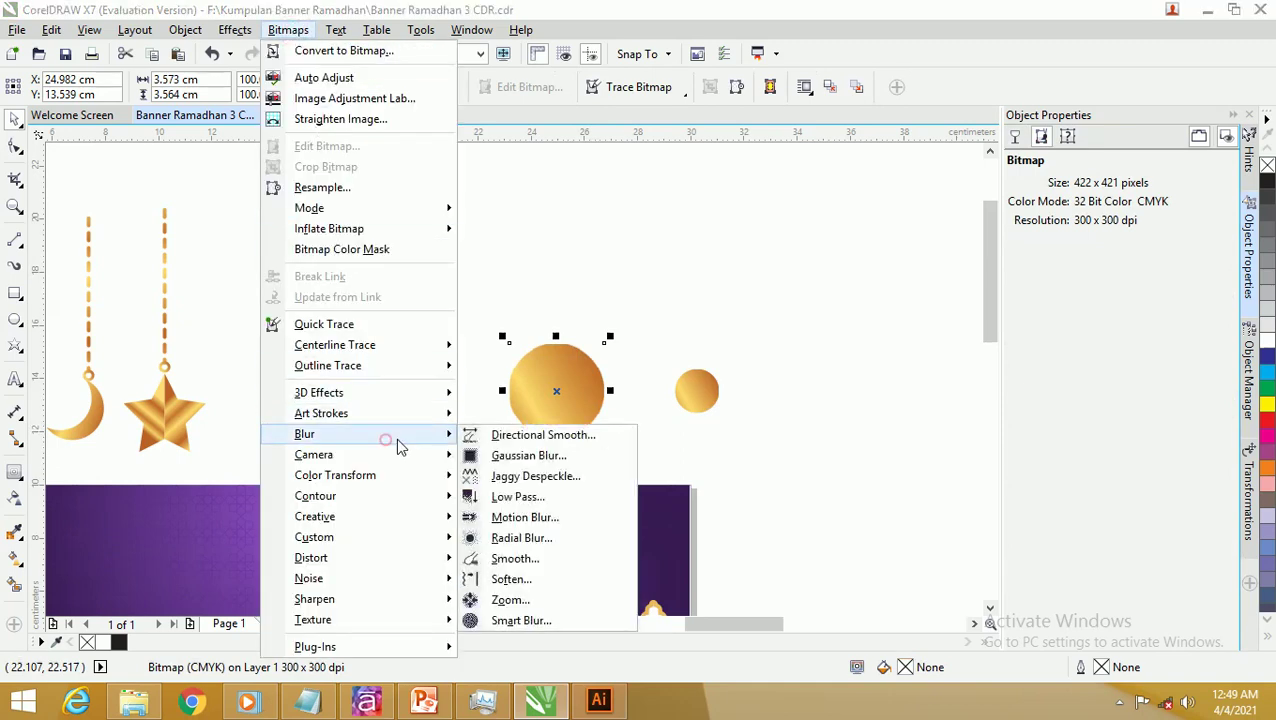
click(537, 457)
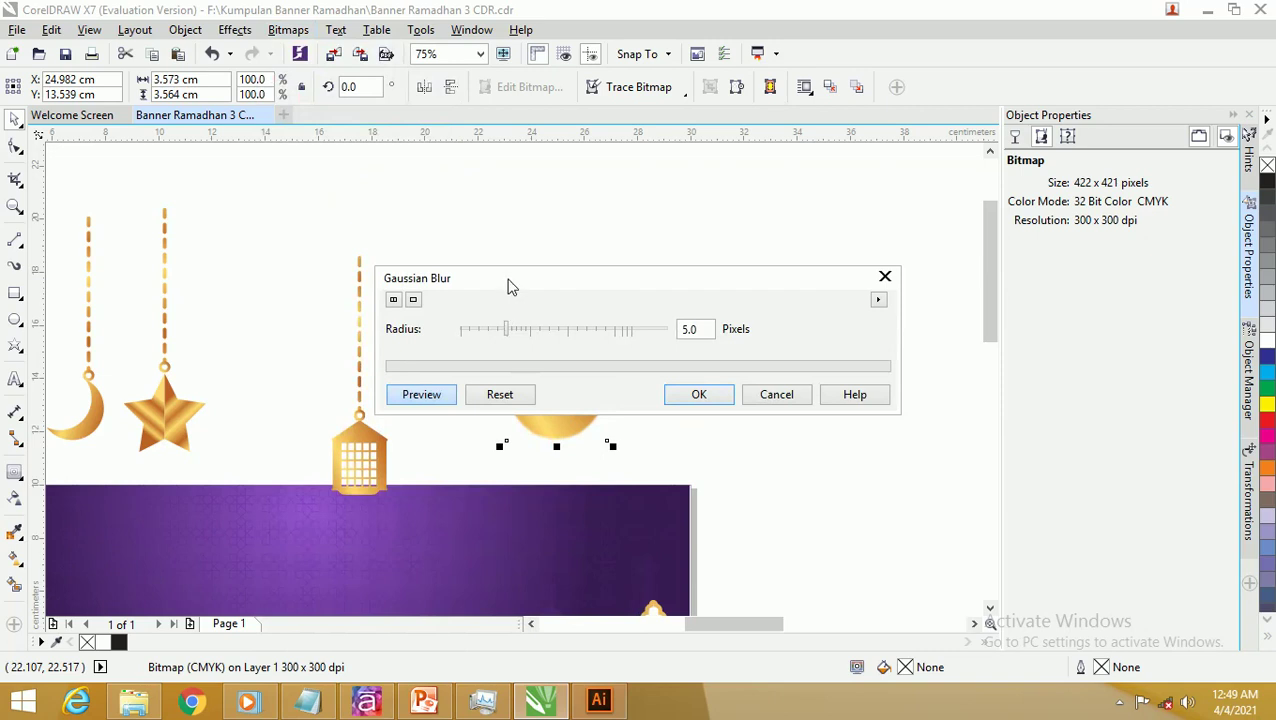
drag(513, 266, 840, 182)
click(763, 311)
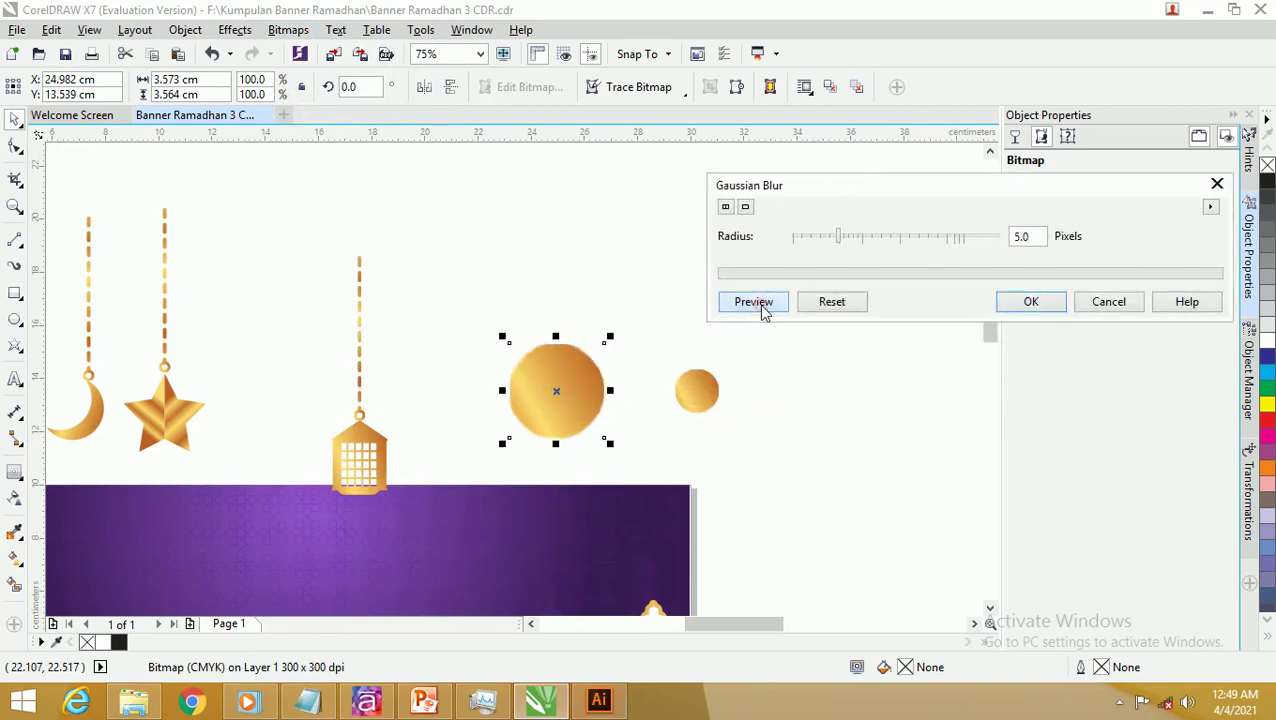
click(763, 311)
drag(840, 238, 928, 244)
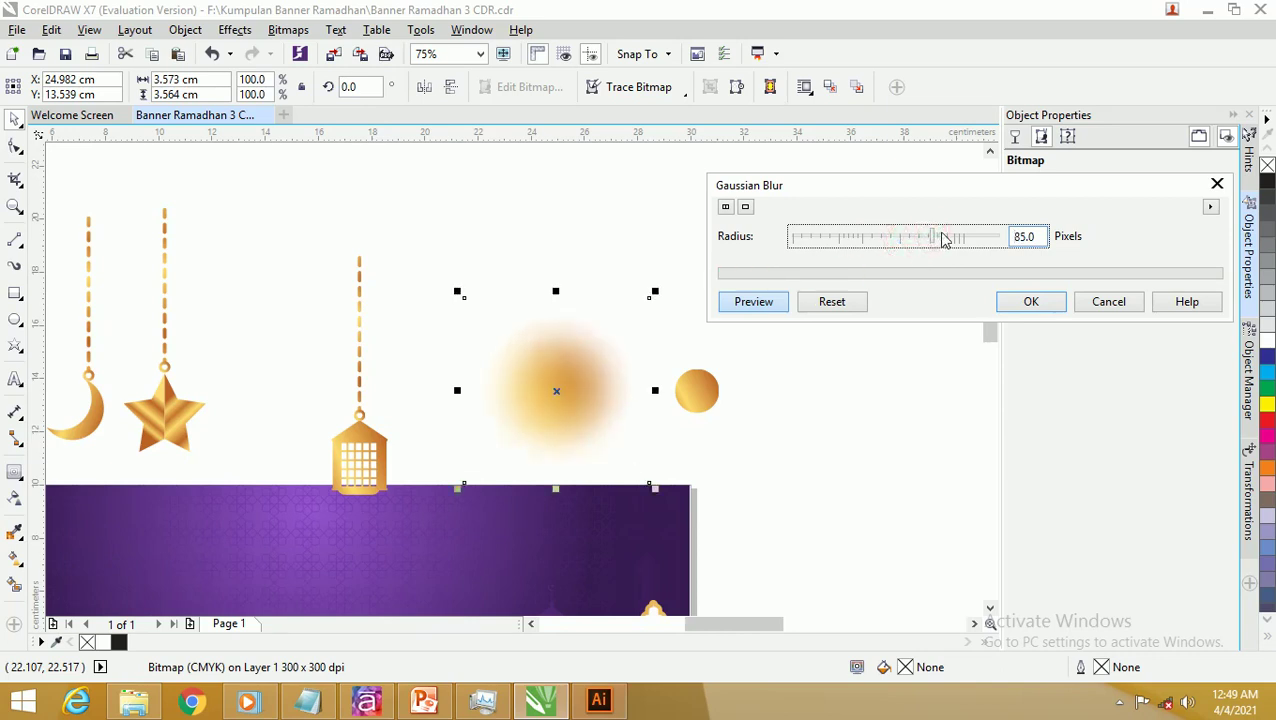
click(940, 240)
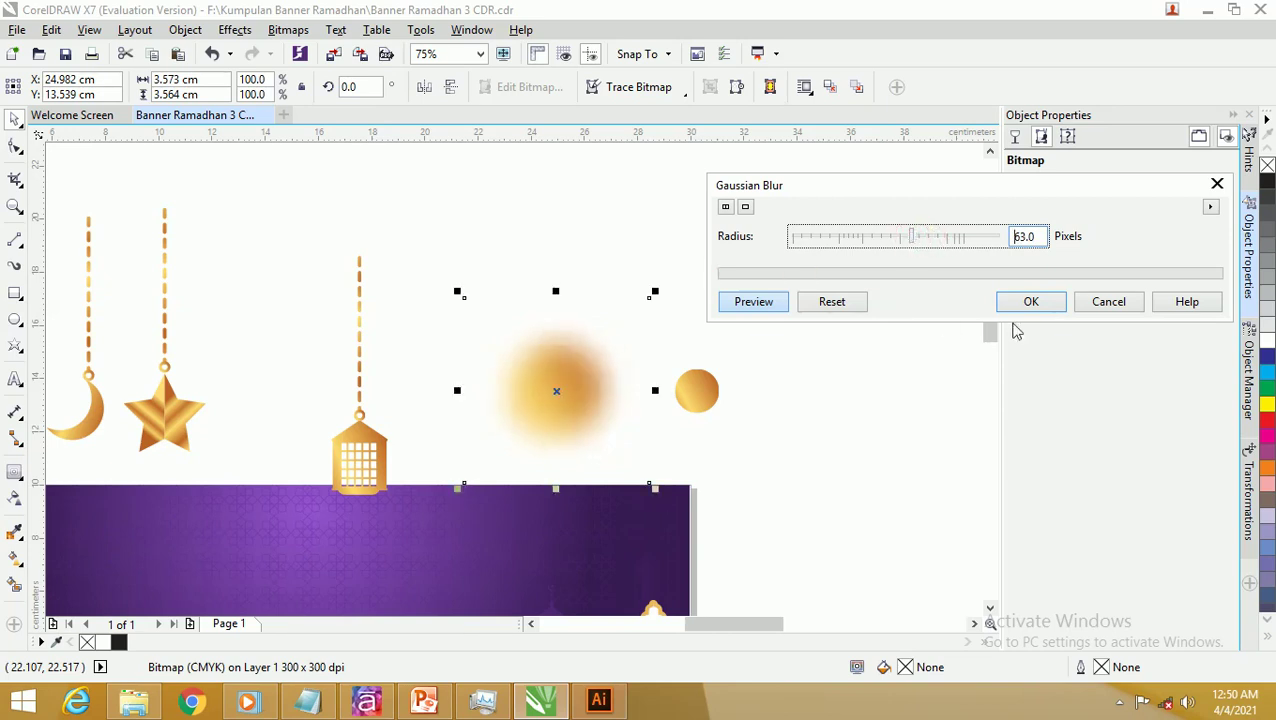
click(955, 241)
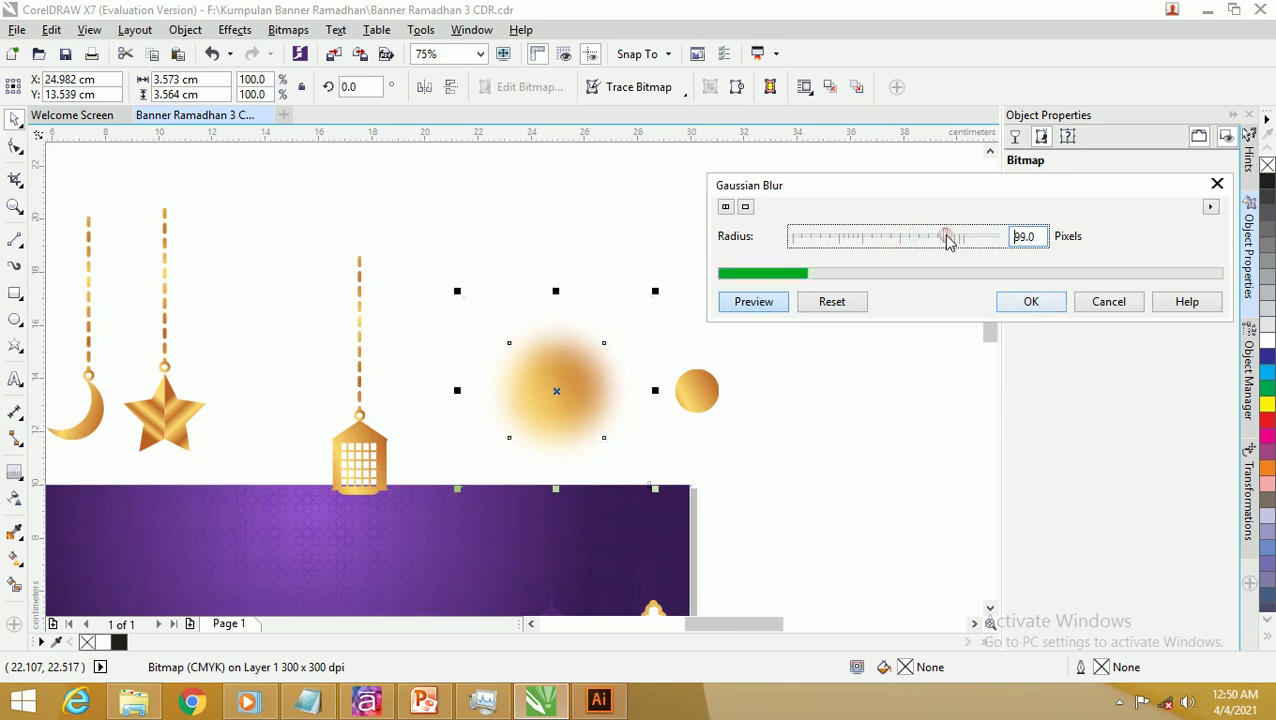
click(949, 240)
click(1021, 302)
click(810, 295)
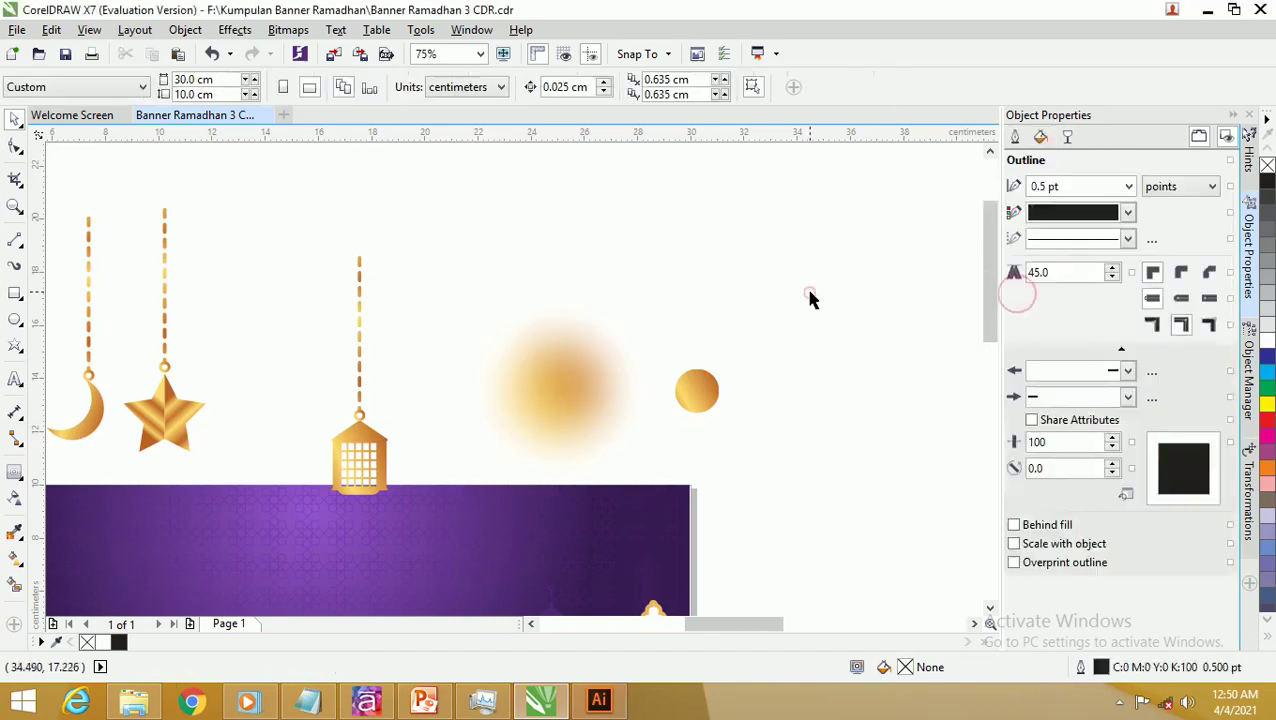
Step: Shrink the blurred circle to about 3.07 cm across and move the small gold circle onto its centre
click(702, 395)
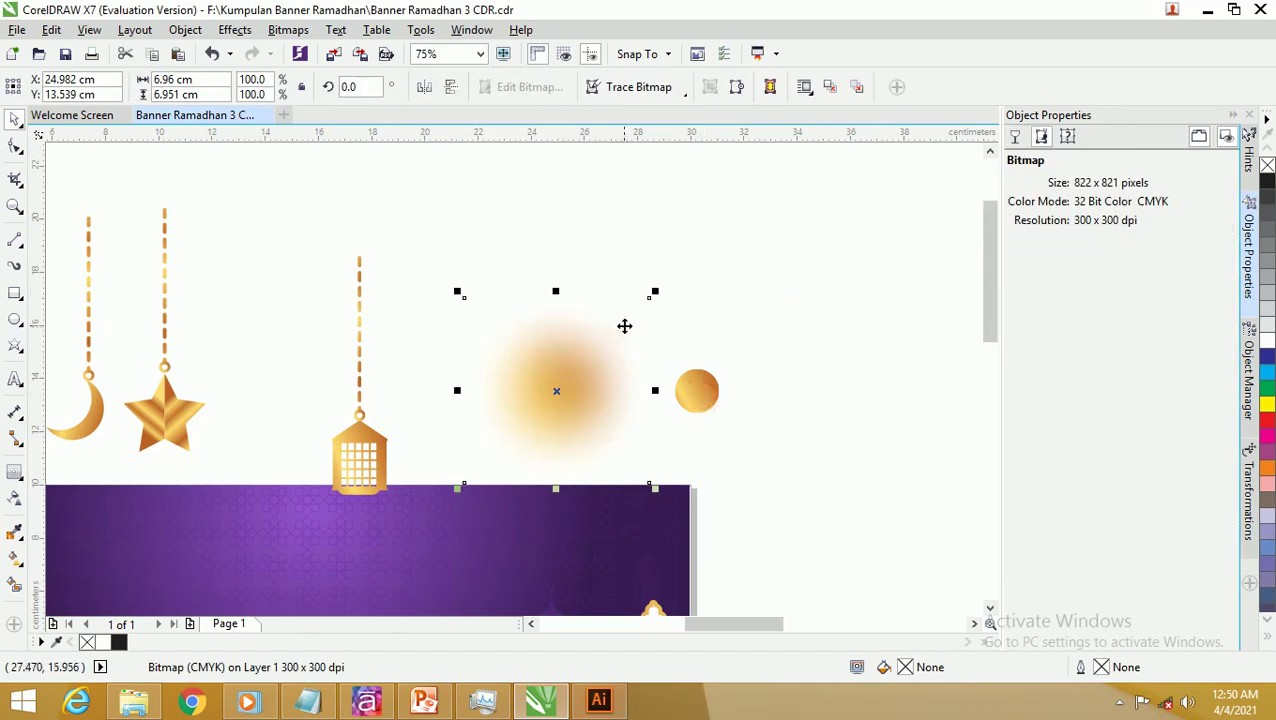
drag(655, 297, 604, 347)
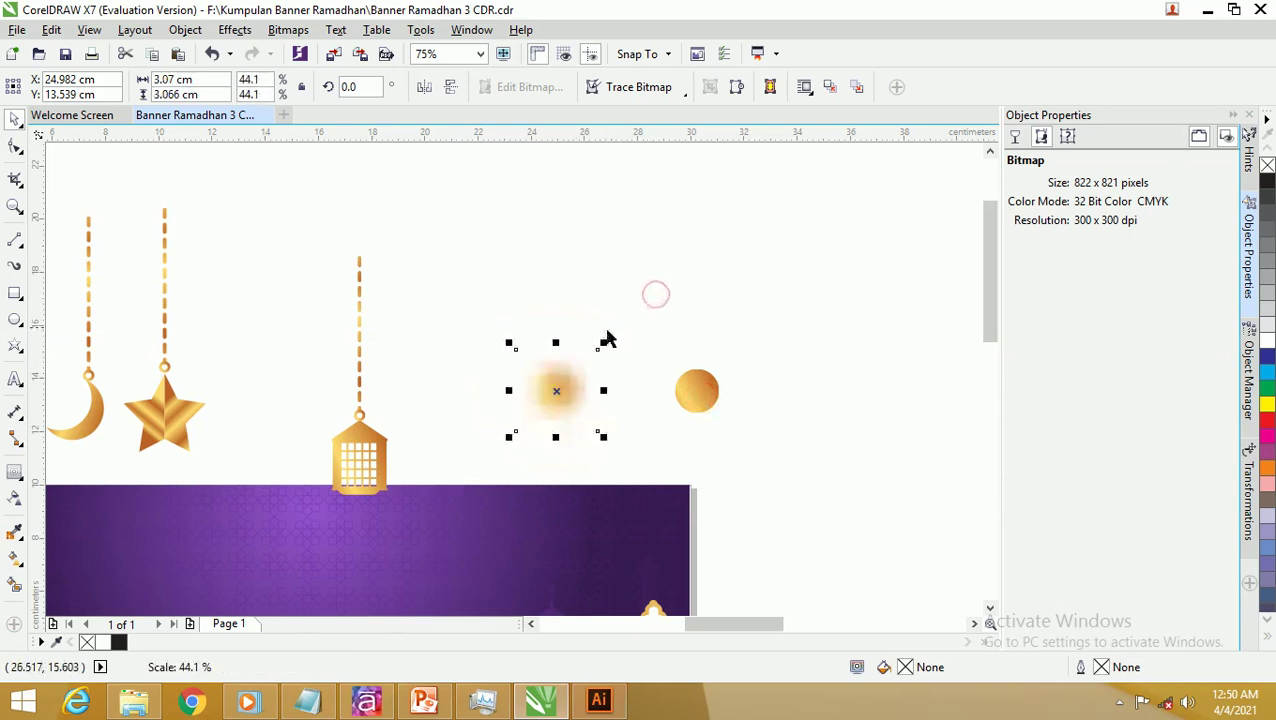
click(692, 390)
drag(692, 390, 561, 387)
Step: Shrink the small gold circle to about 0.64 cm in diameter inside the blurred circle
scroll(561, 385, up, 3)
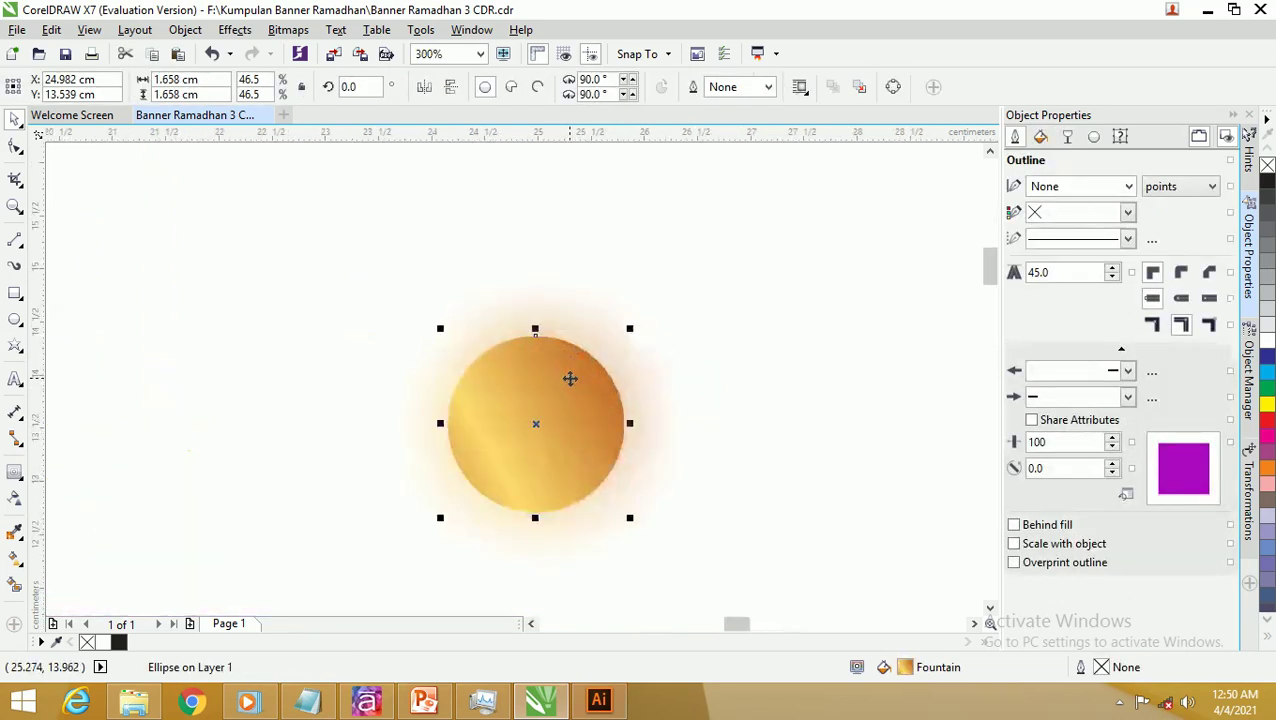
drag(629, 330, 578, 380)
click(750, 318)
click(558, 421)
Step: Convert the small gold circle to a 300 dpi CMYK bitmap with a transparent background
click(288, 29)
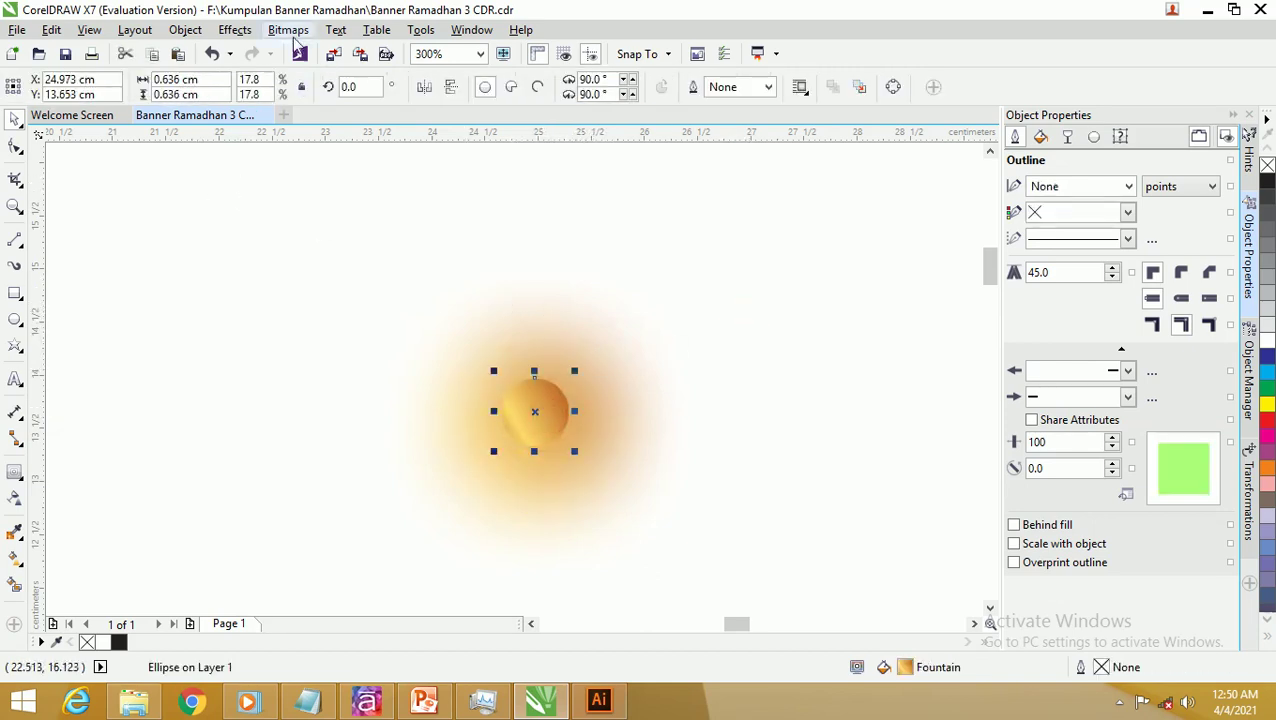
click(300, 50)
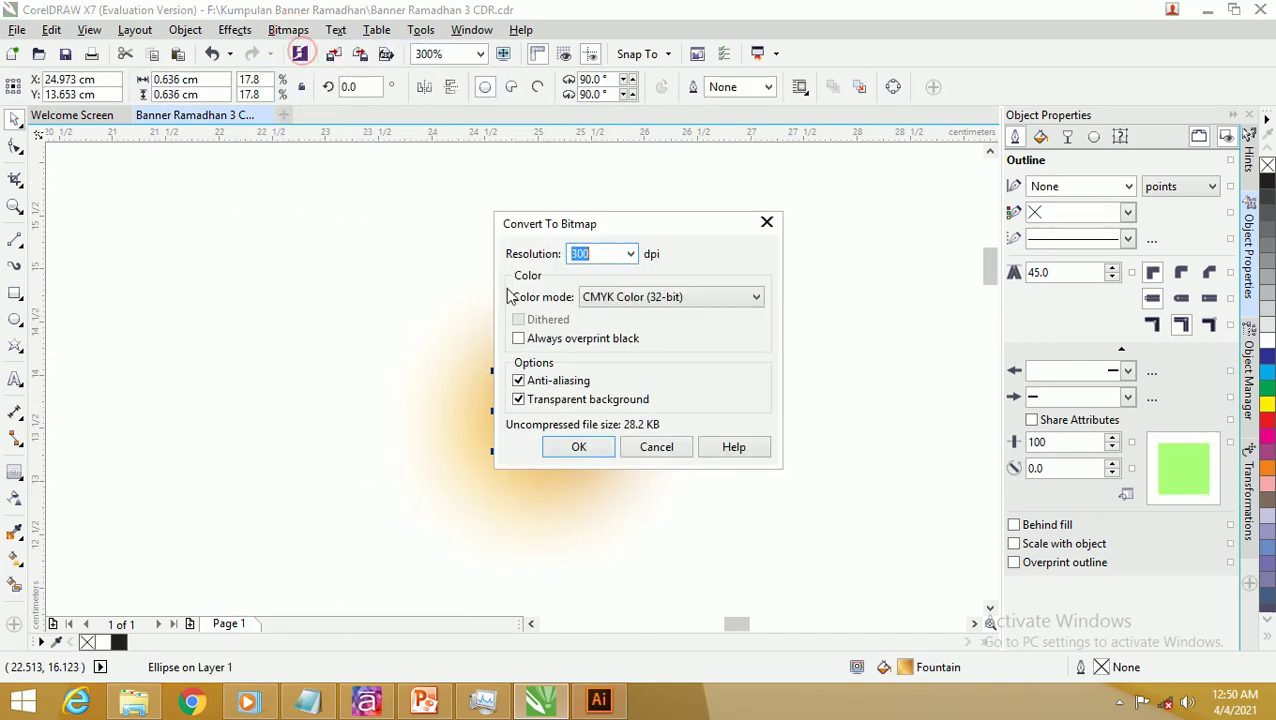
click(578, 447)
Step: Apply a Gaussian Blur with a radius of 10 pixels to the small circle's bitmap
click(293, 31)
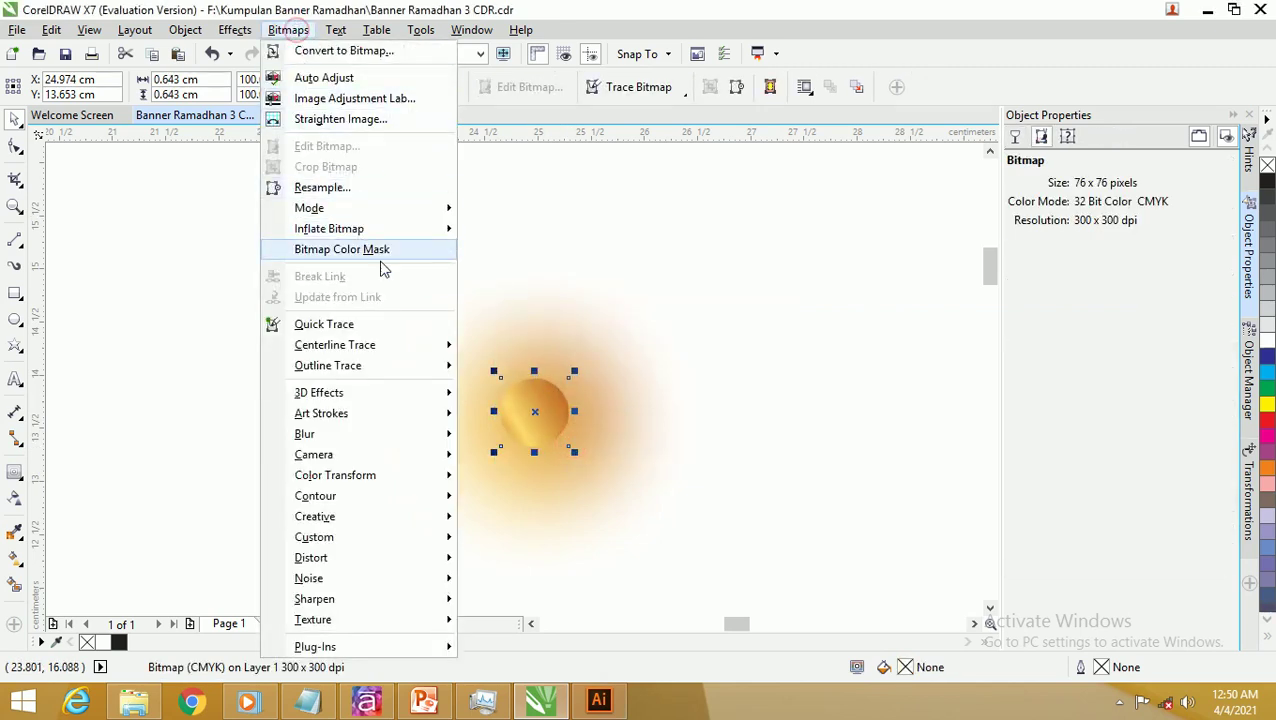
mouse_move(422, 434)
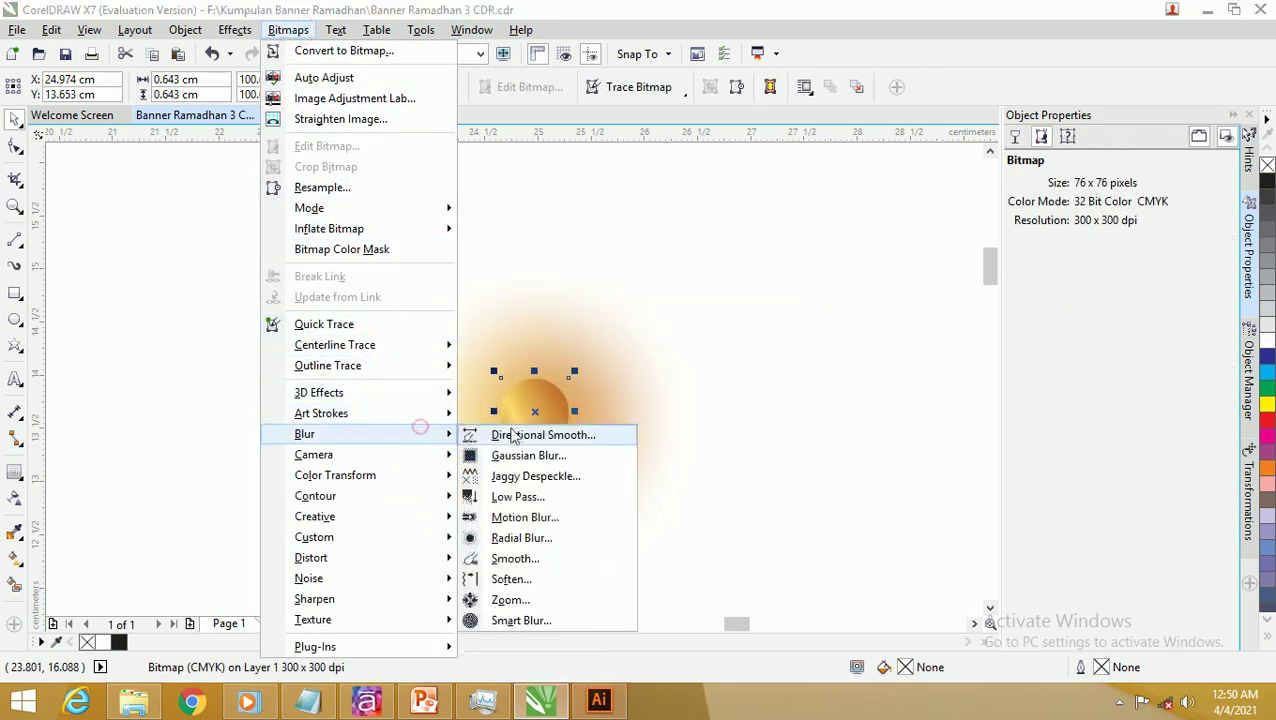
click(515, 454)
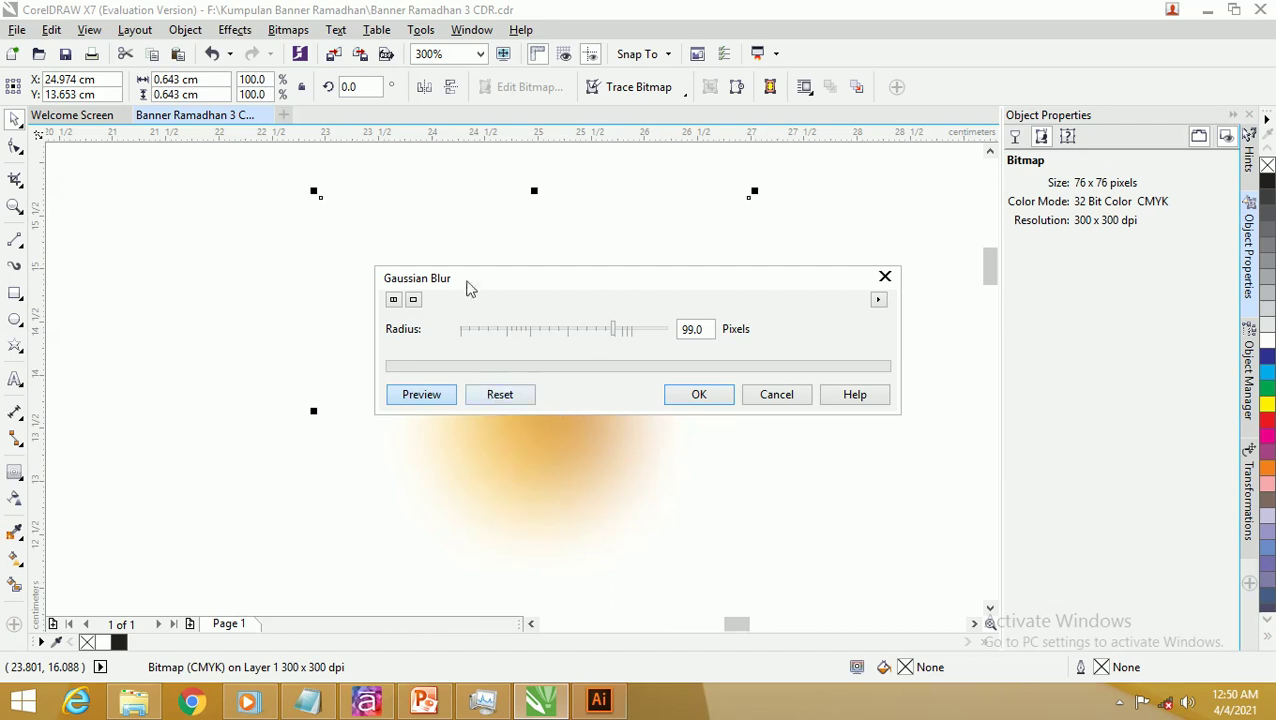
drag(469, 277, 692, 220)
drag(768, 278, 738, 278)
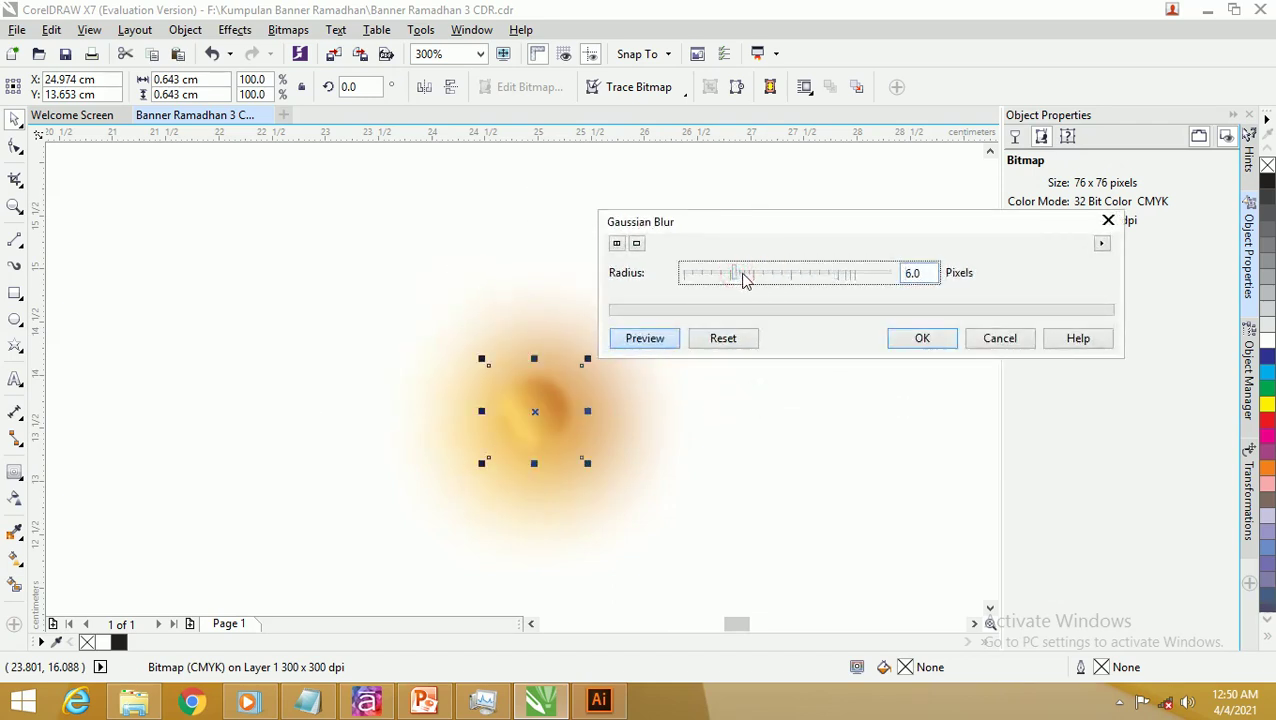
drag(739, 278, 755, 274)
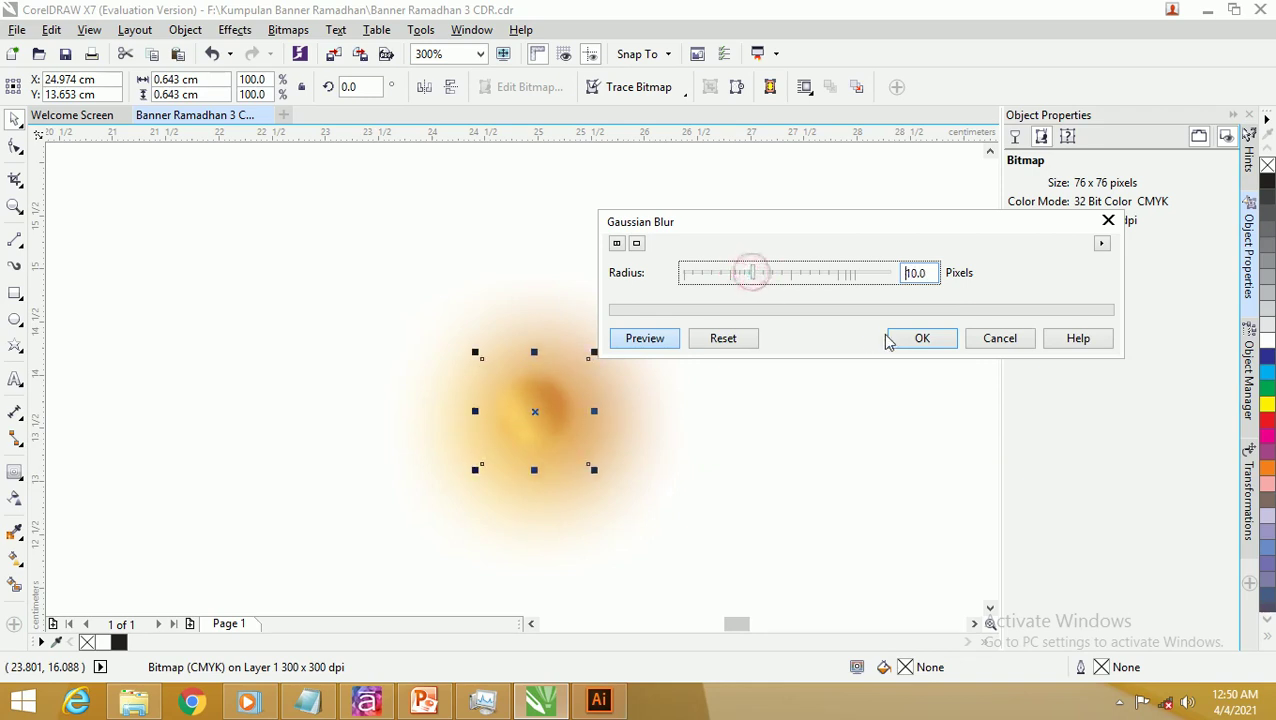
click(917, 339)
click(714, 302)
Step: Group the two blurred gold circles into one glow
scroll(705, 285, down, 4)
drag(755, 390, 545, 192)
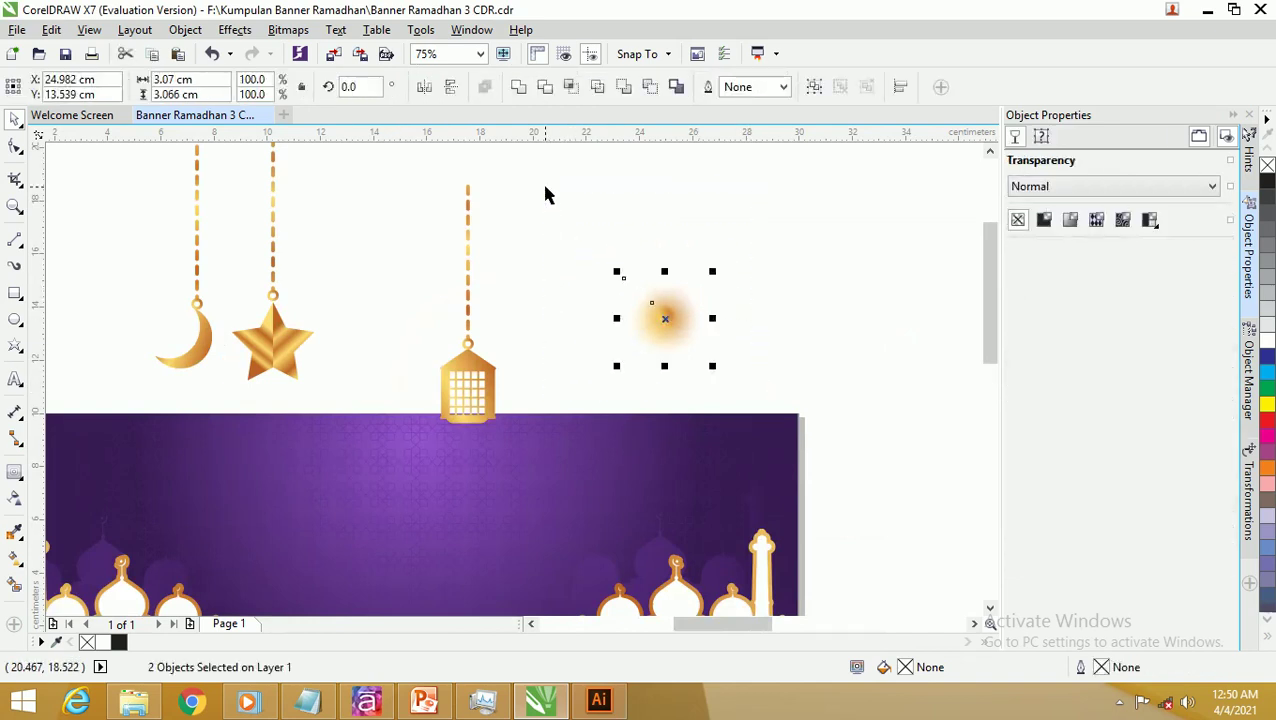
key(ctrl+g)
click(612, 259)
Step: Move the glow onto the lantern, enlarge it to about 4.37 cm across and centre it on the lantern body
click(661, 324)
drag(661, 325, 464, 394)
scroll(511, 357, up, 1)
scroll(530, 350, down, 1)
drag(514, 445, 530, 456)
key(Escape)
drag(484, 399, 466, 391)
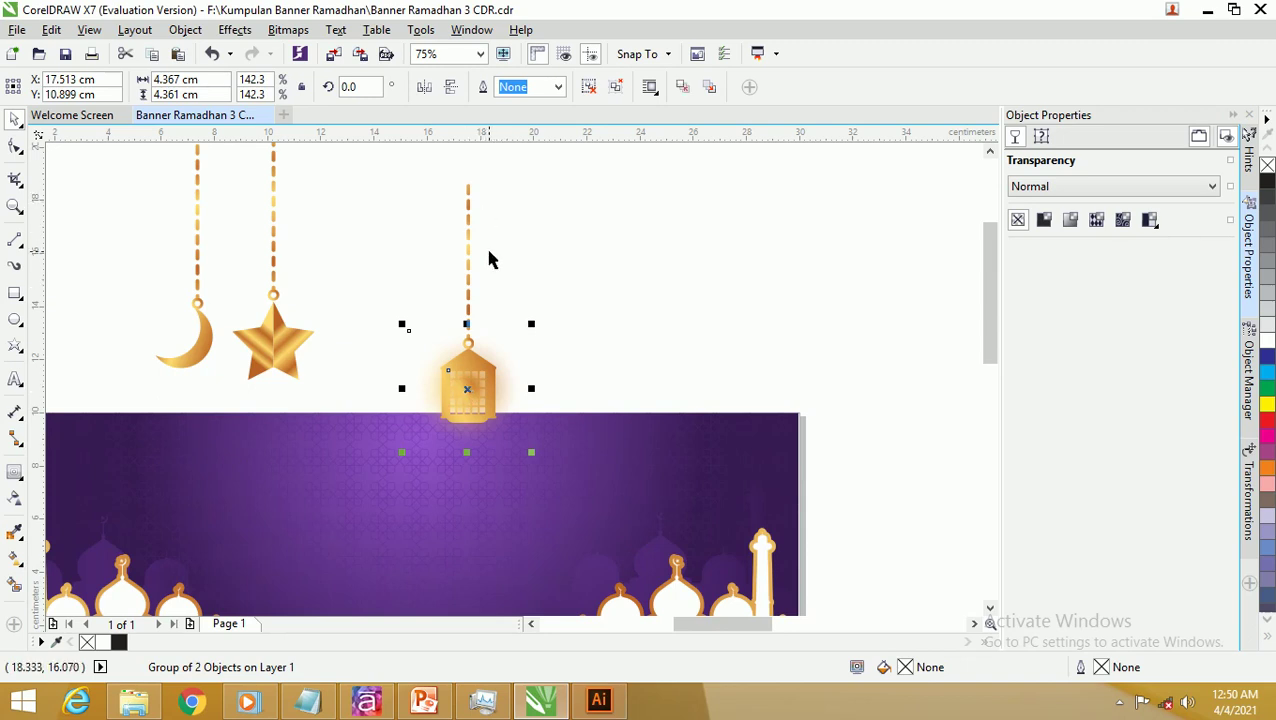
click(585, 272)
Step: Group the glow with the lantern and its dashed line
scroll(585, 272, down, 3)
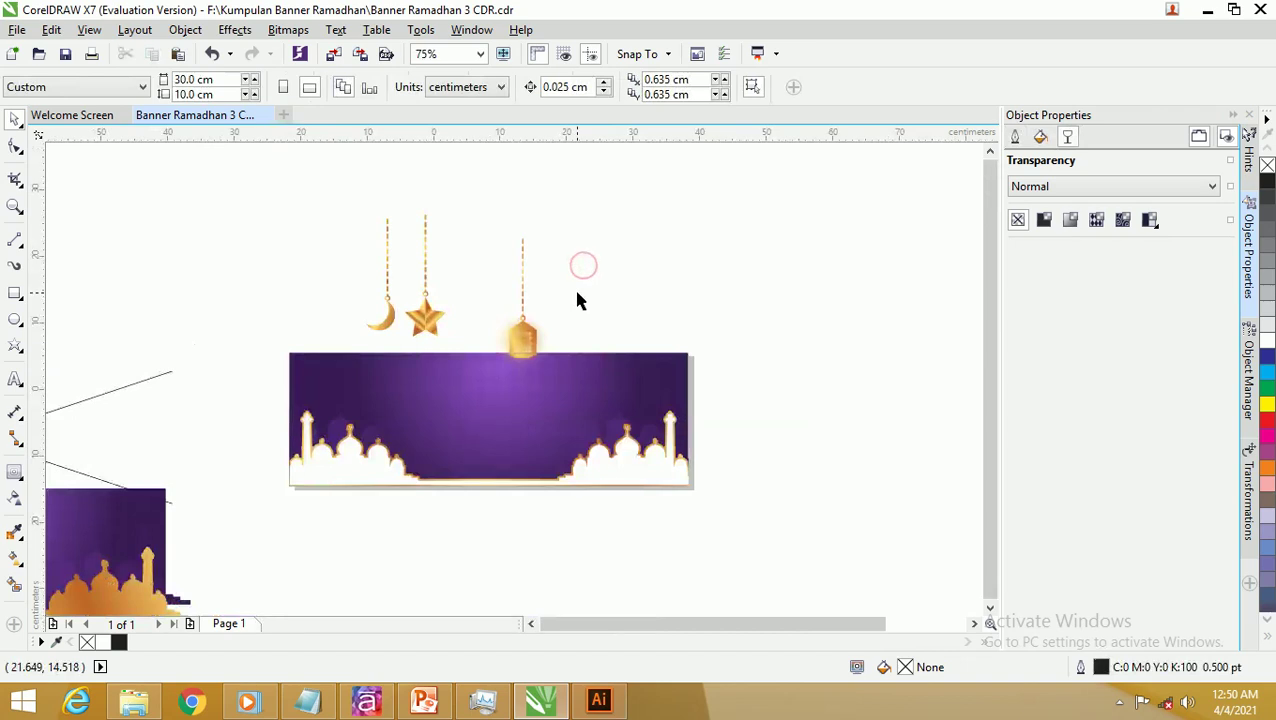
scroll(555, 303, up, 3)
drag(538, 270, 756, 583)
scroll(613, 390, down, 2)
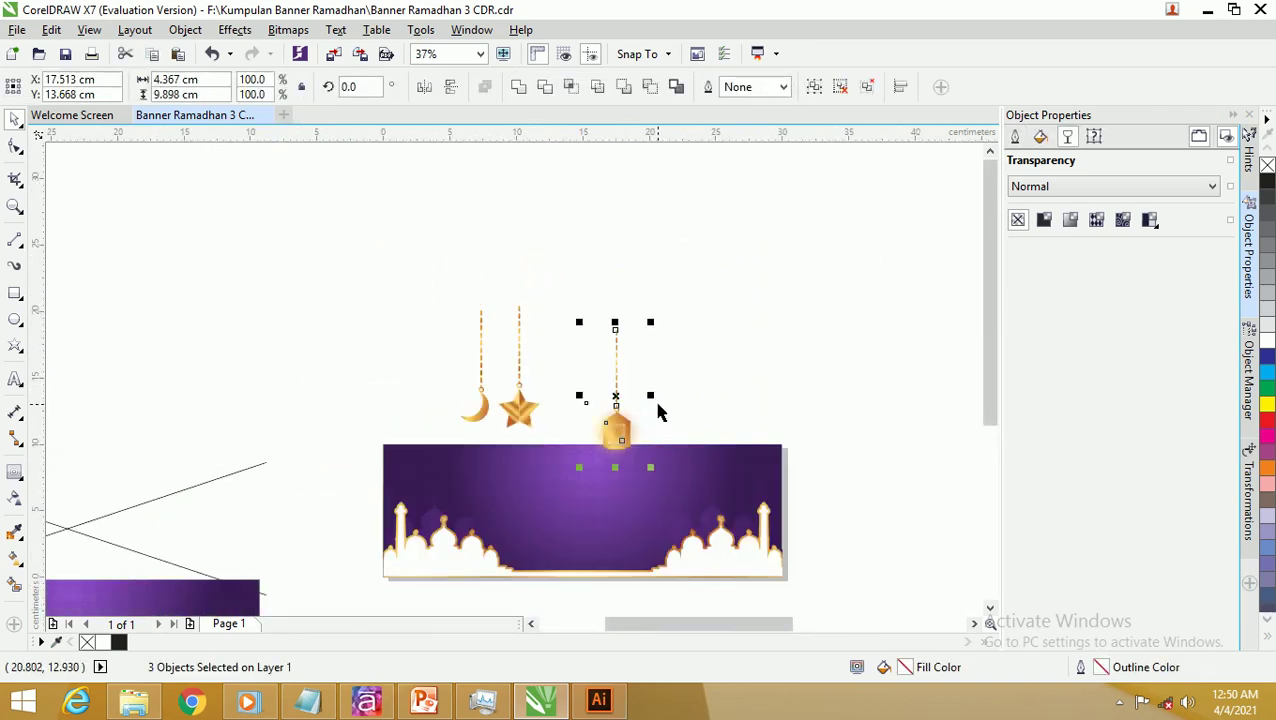
key(ctrl+g)
Step: Scale down the glowing lantern and hang it from the banner's top edge, above the left mosque domes
drag(651, 322, 644, 342)
drag(628, 432, 466, 522)
scroll(466, 522, up, 4)
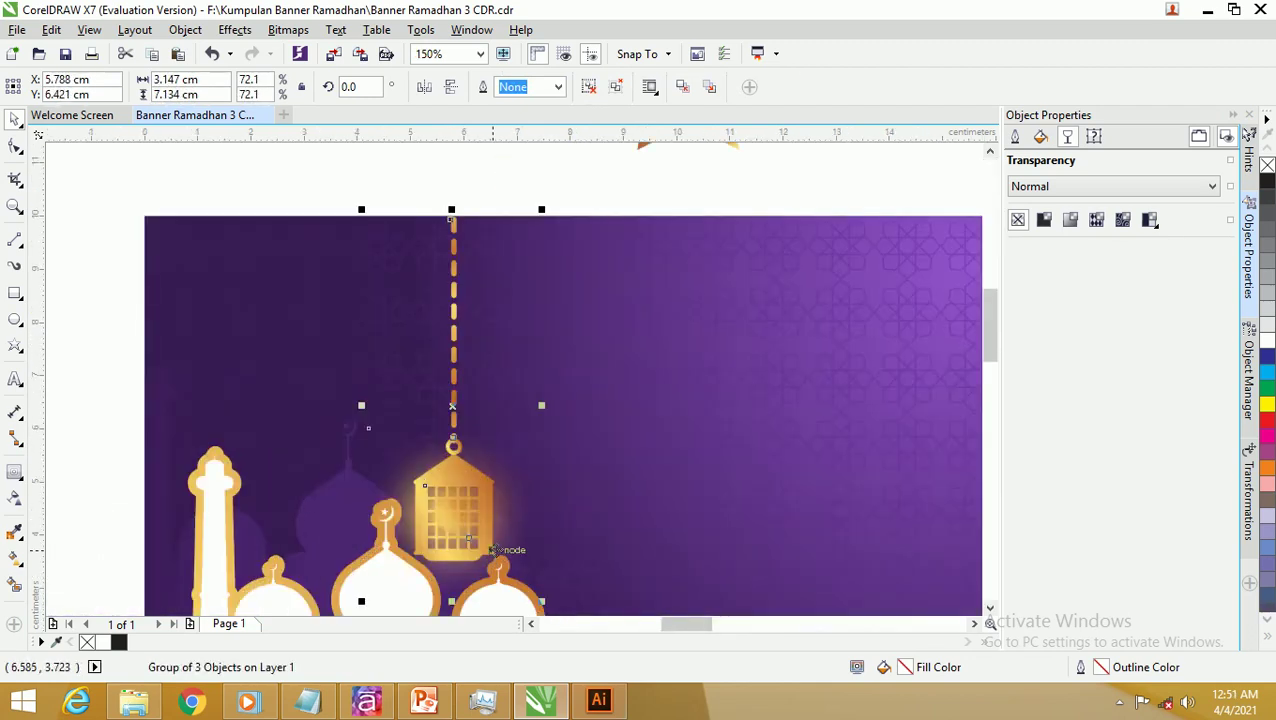
drag(545, 605, 460, 440)
drag(434, 380, 442, 384)
click(427, 158)
Step: Group the crescent with its ring and dashed line
scroll(427, 153, down, 2)
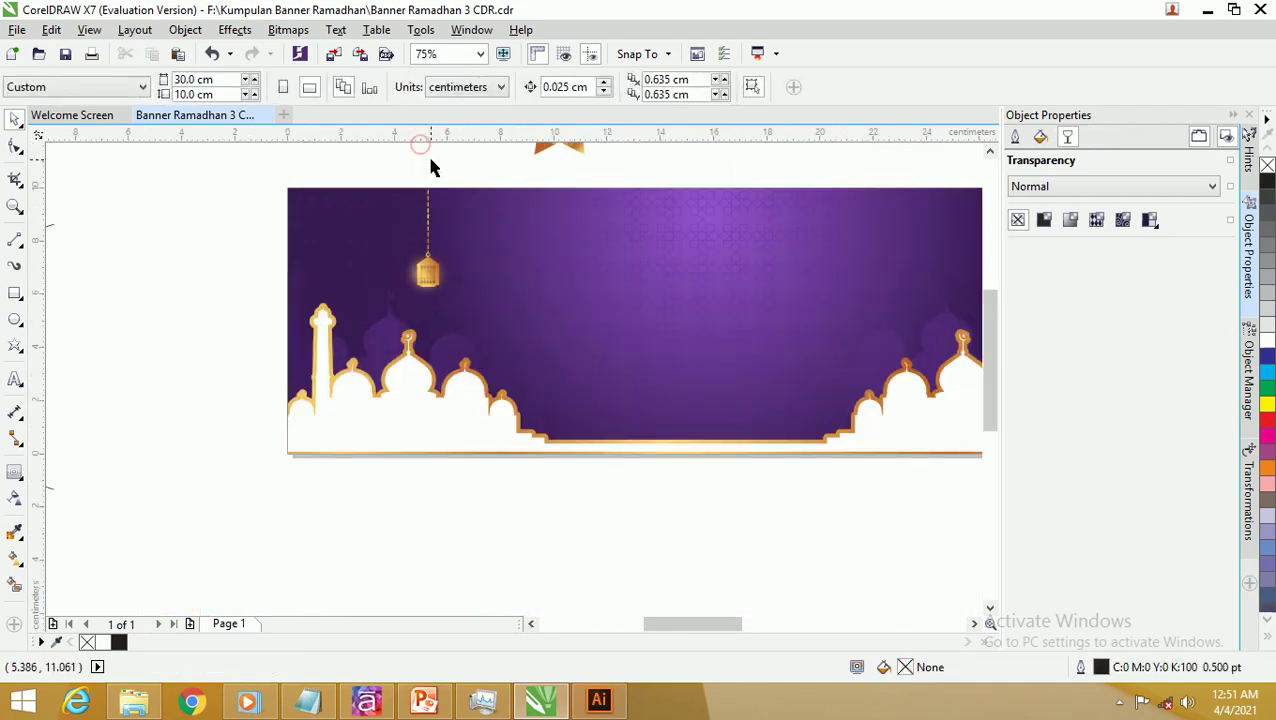
scroll(559, 174, up, 1)
scroll(559, 174, down, 2)
key(z)
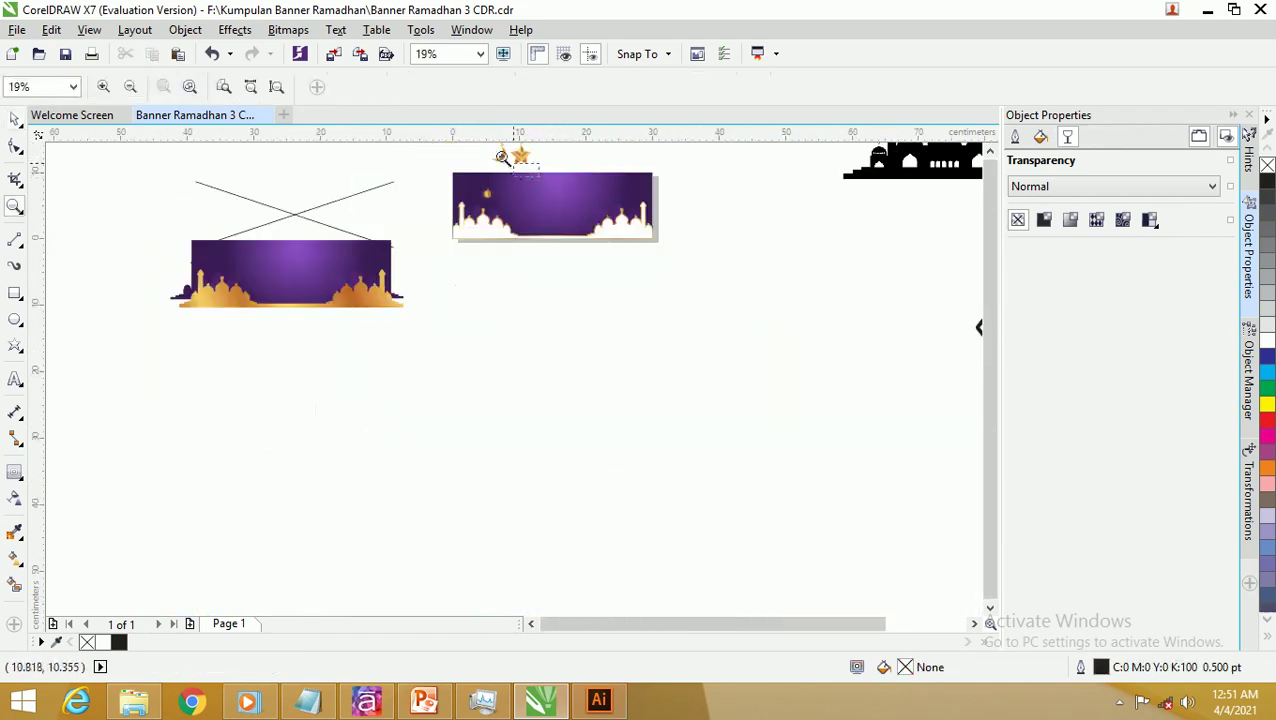
scroll(476, 162, up, 1)
drag(538, 228, 461, 162)
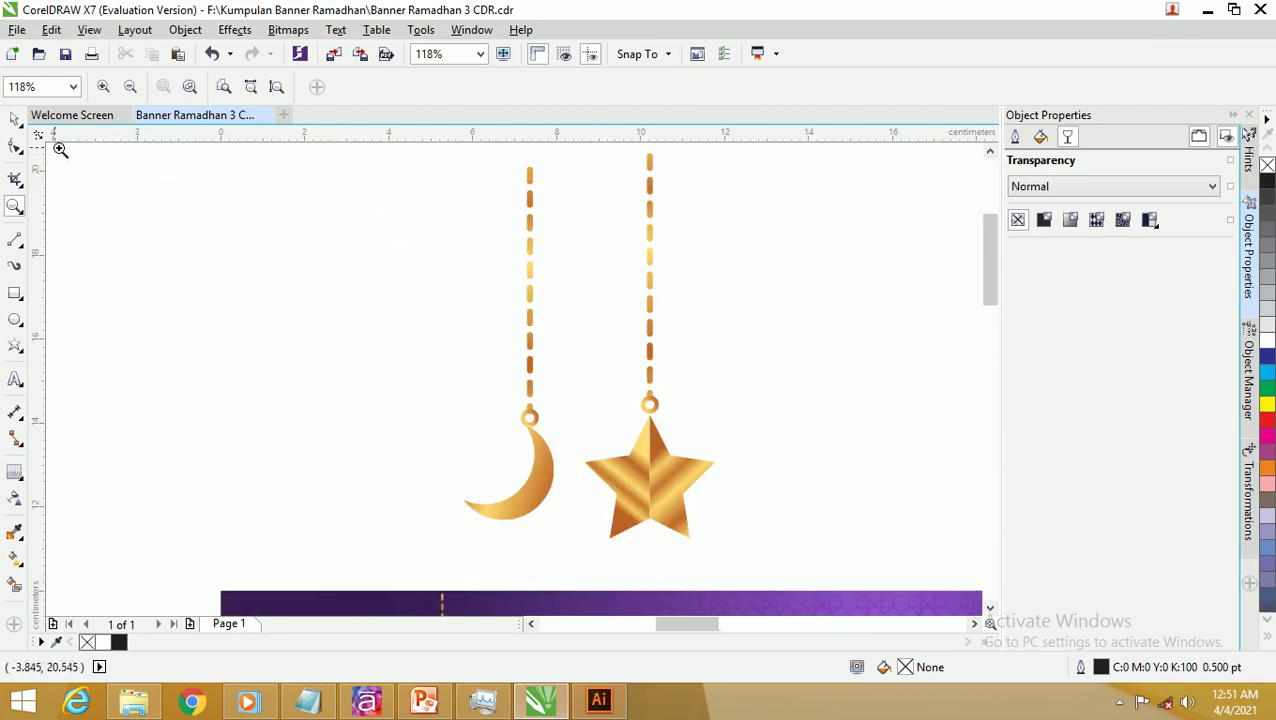
click(15, 118)
scroll(262, 275, down, 1)
drag(358, 205, 441, 433)
key(ctrl+g)
Step: Shrink the hanging crescent to about 0.9 by 3.5 cm and hang it from the banner's top edge, left of the lantern
drag(405, 380, 326, 452)
drag(342, 280, 310, 435)
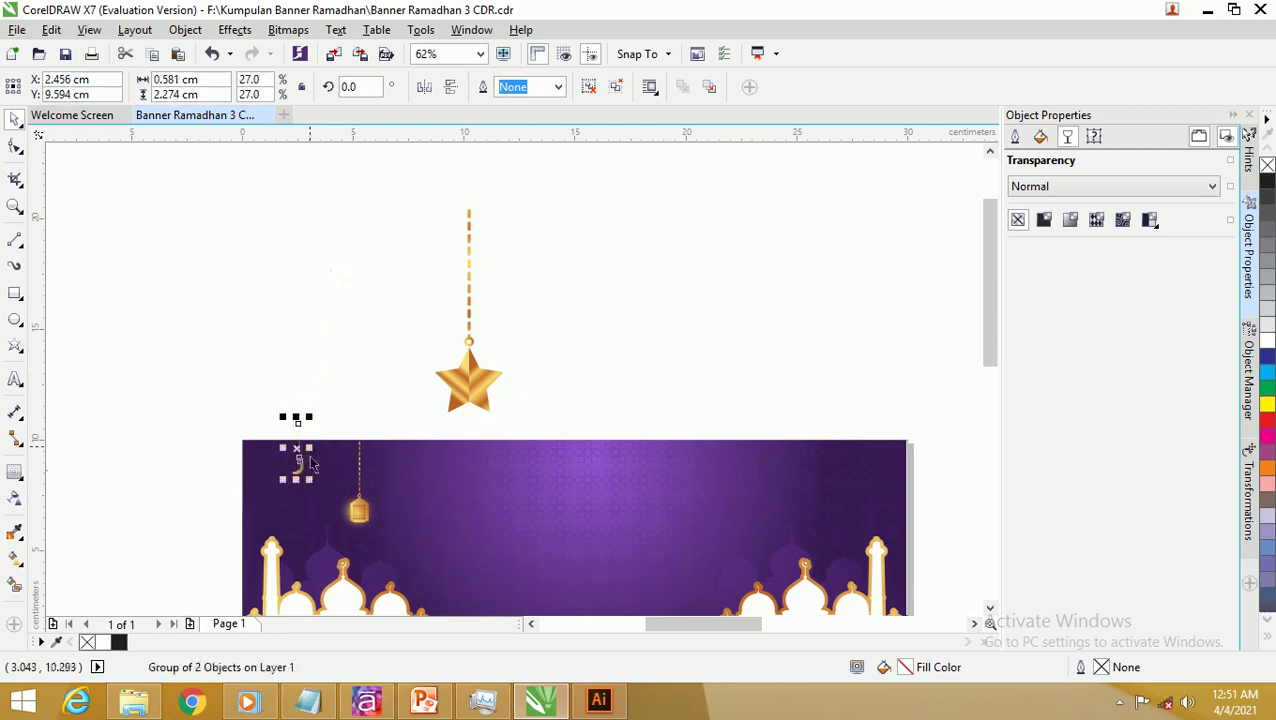
drag(307, 482, 296, 521)
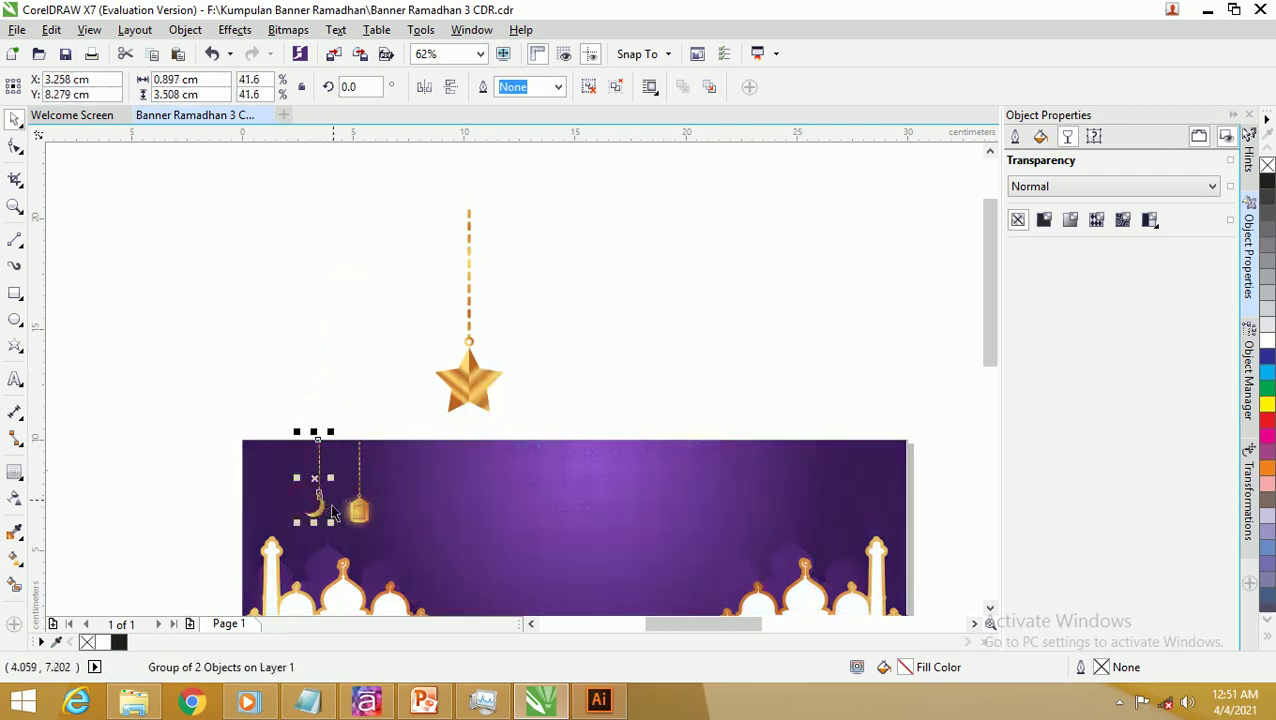
Step: Group the gold star with its ring and dashed line
click(470, 355)
drag(575, 424, 395, 184)
key(ctrl+g)
Step: Shrink the hanging star to about 1.6 by 4.8 cm and hang it from the banner's top edge, right of the lantern
drag(508, 204, 470, 306)
drag(452, 384, 401, 515)
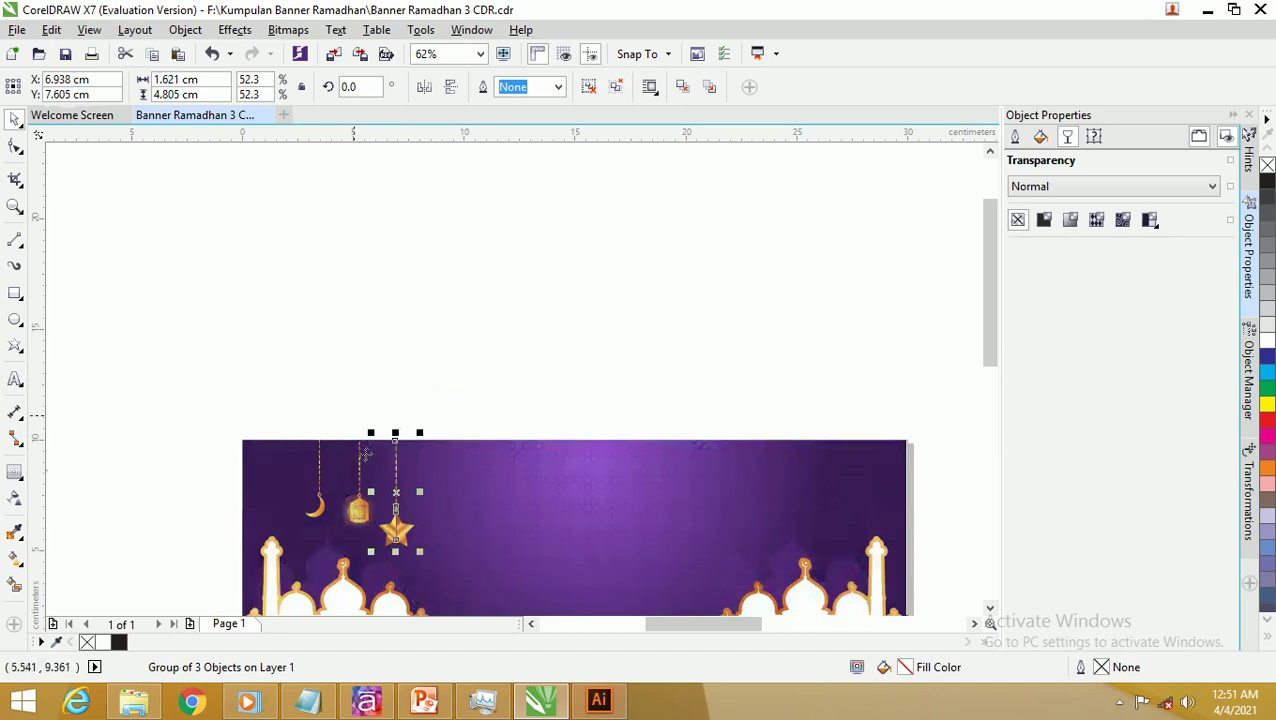
click(353, 402)
scroll(340, 495, up, 2)
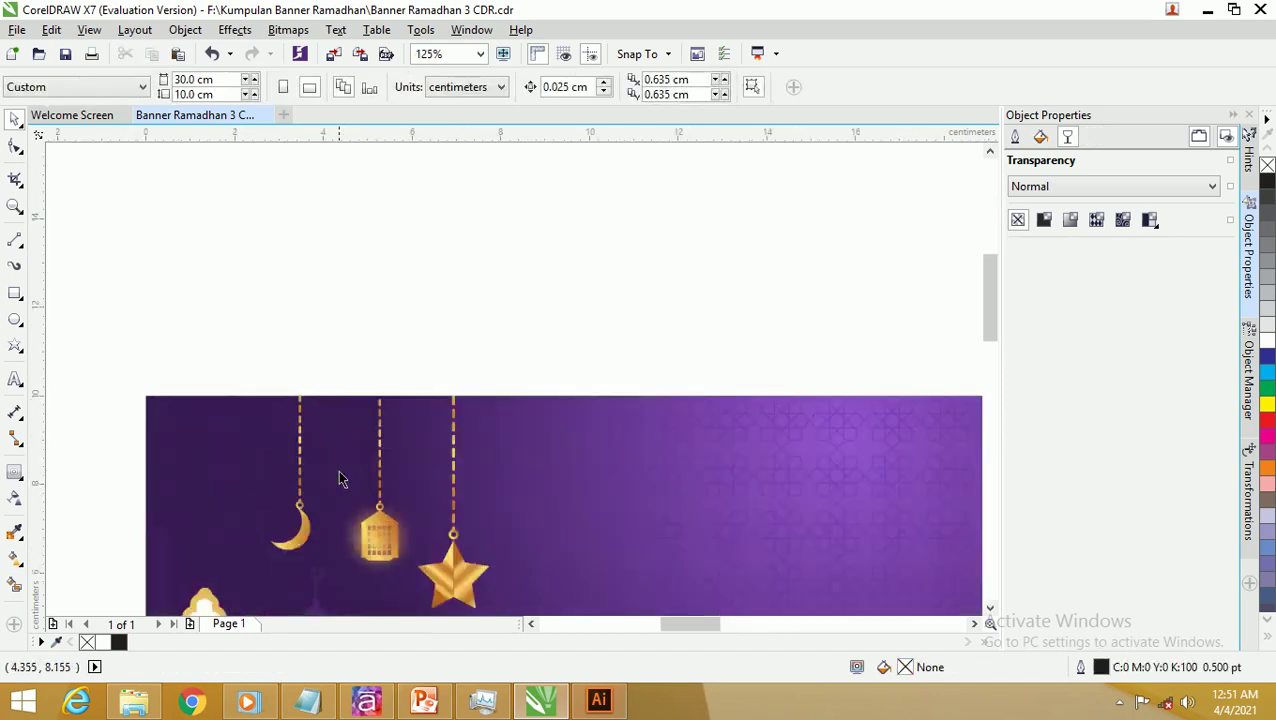
scroll(342, 480, down, 2)
click(360, 497)
click(378, 357)
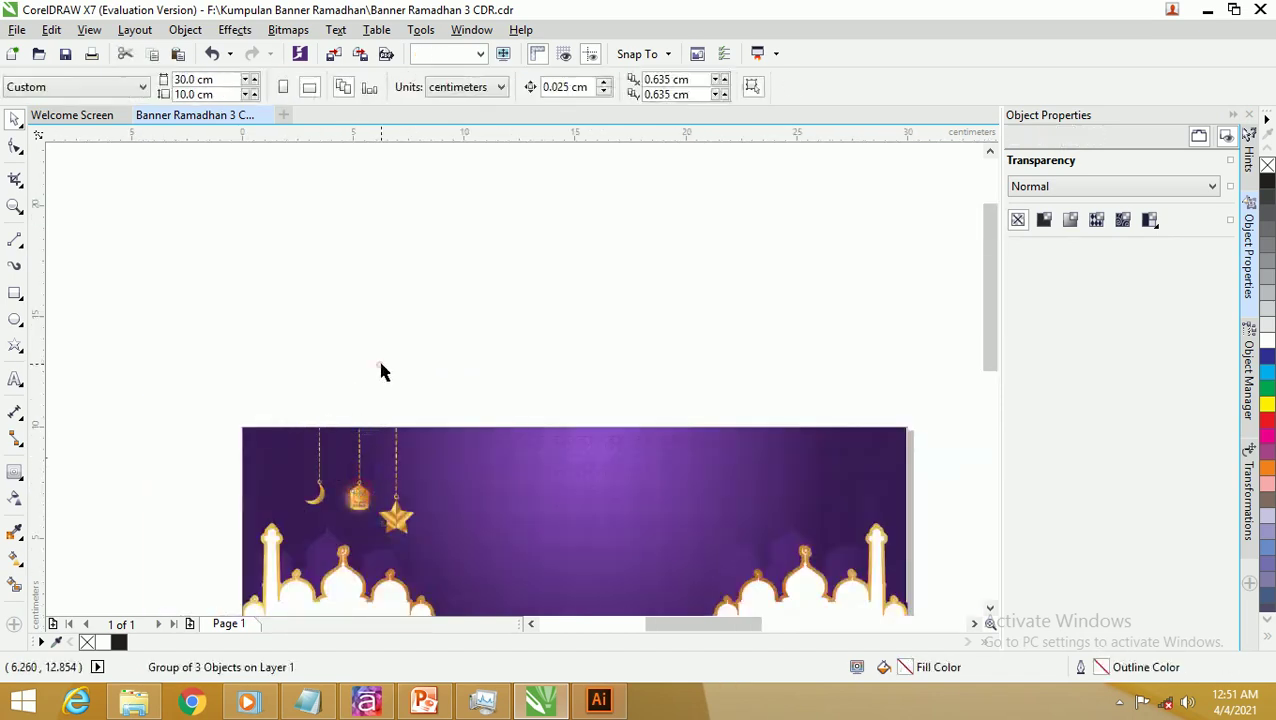
Step: Duplicate the hanging crescent, lantern and star above the right mosque and mirror the copies horizontally
click(315, 490)
shift+click(355, 497)
shift+click(398, 520)
drag(396, 515, 834, 515)
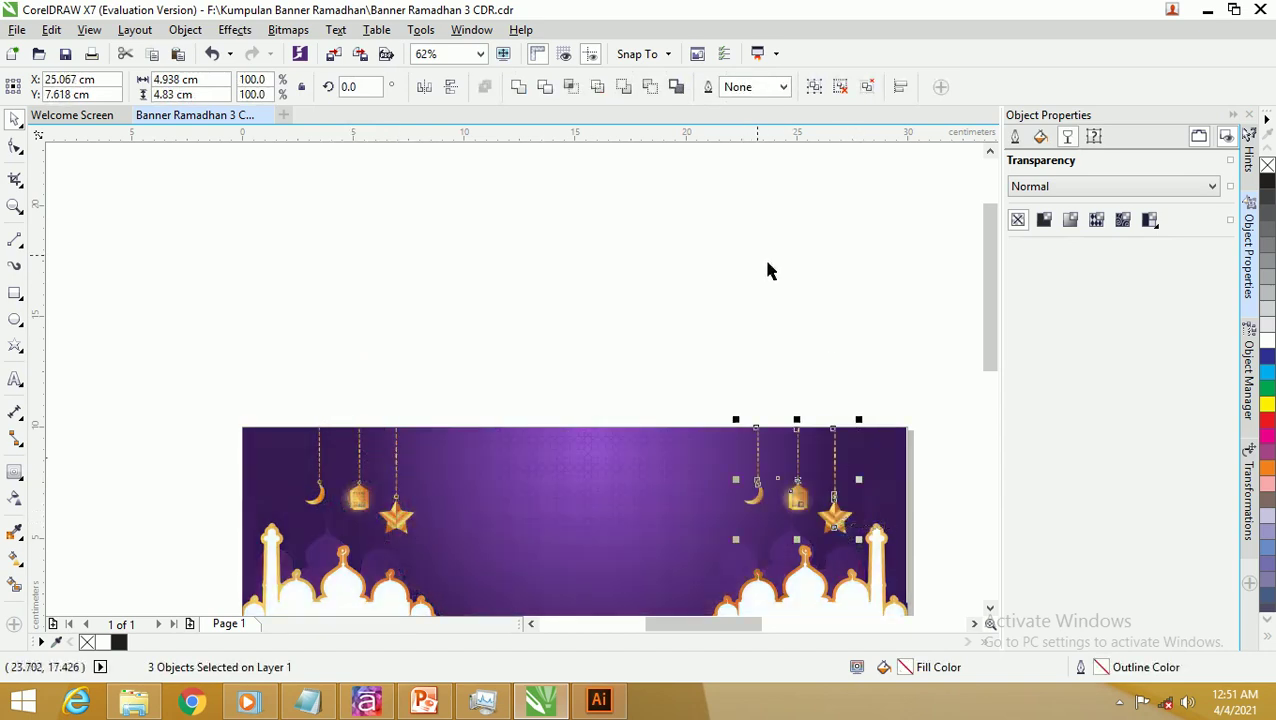
click(703, 283)
scroll(532, 464, down, 1)
scroll(617, 488, up, 1)
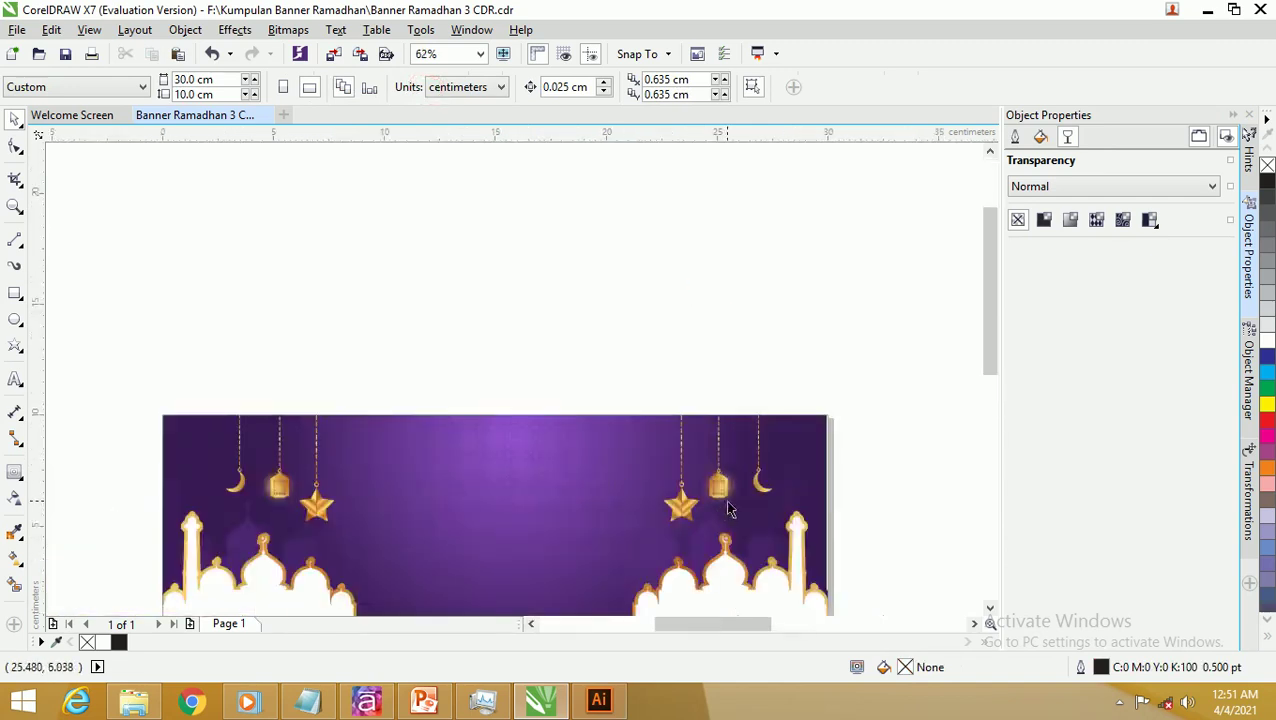
Step: Shrink the right-side star to about 0.8 by 2.4 cm and align its top with the banner's top edge
click(688, 507)
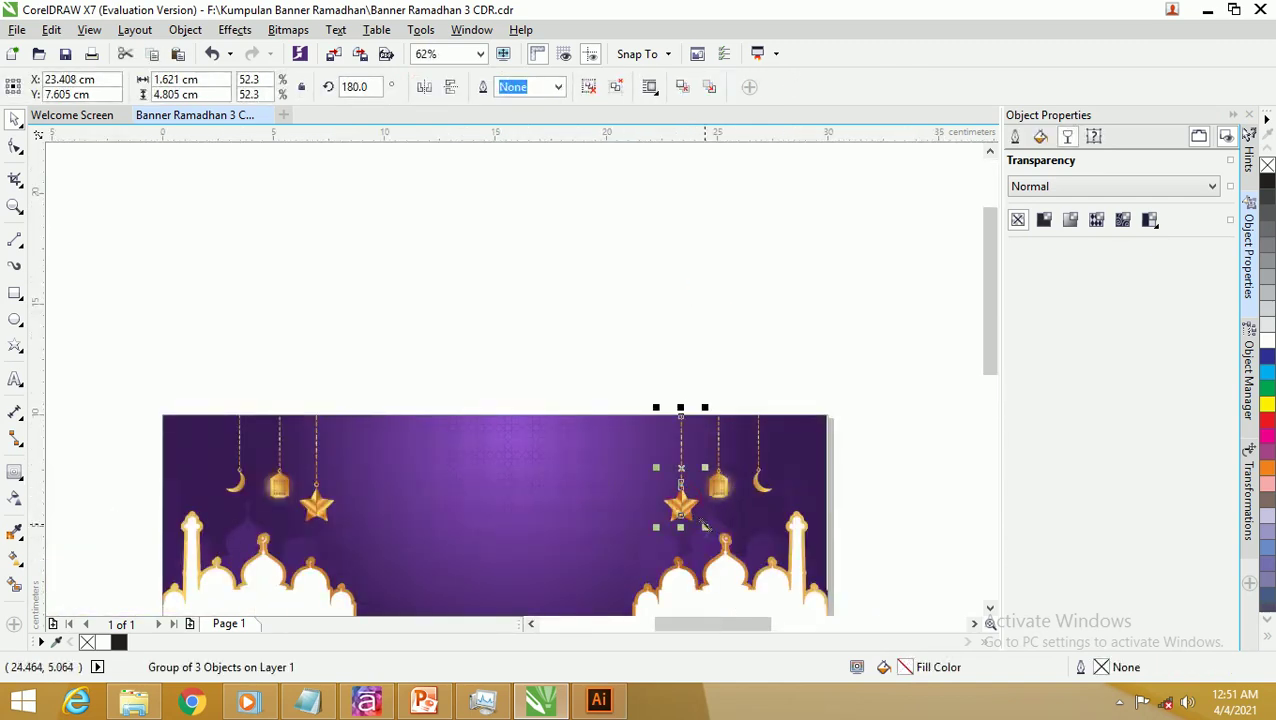
drag(704, 527, 692, 498)
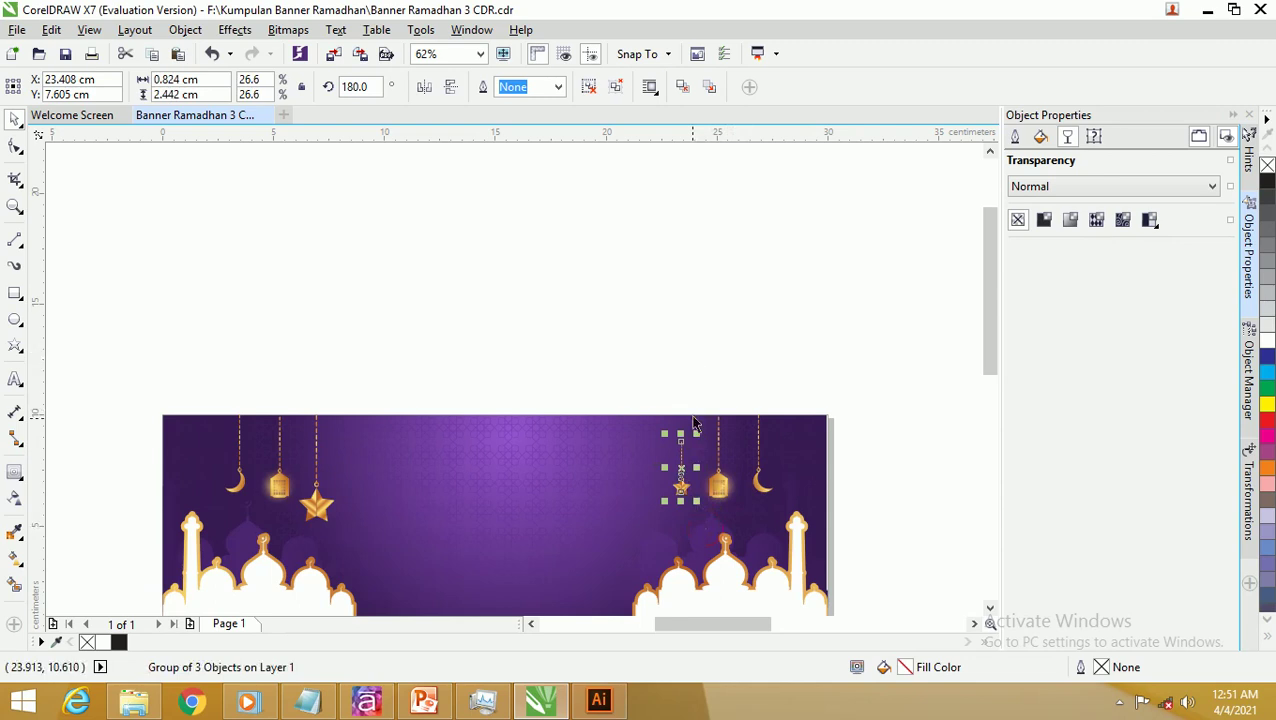
shift+click(650, 421)
key(t)
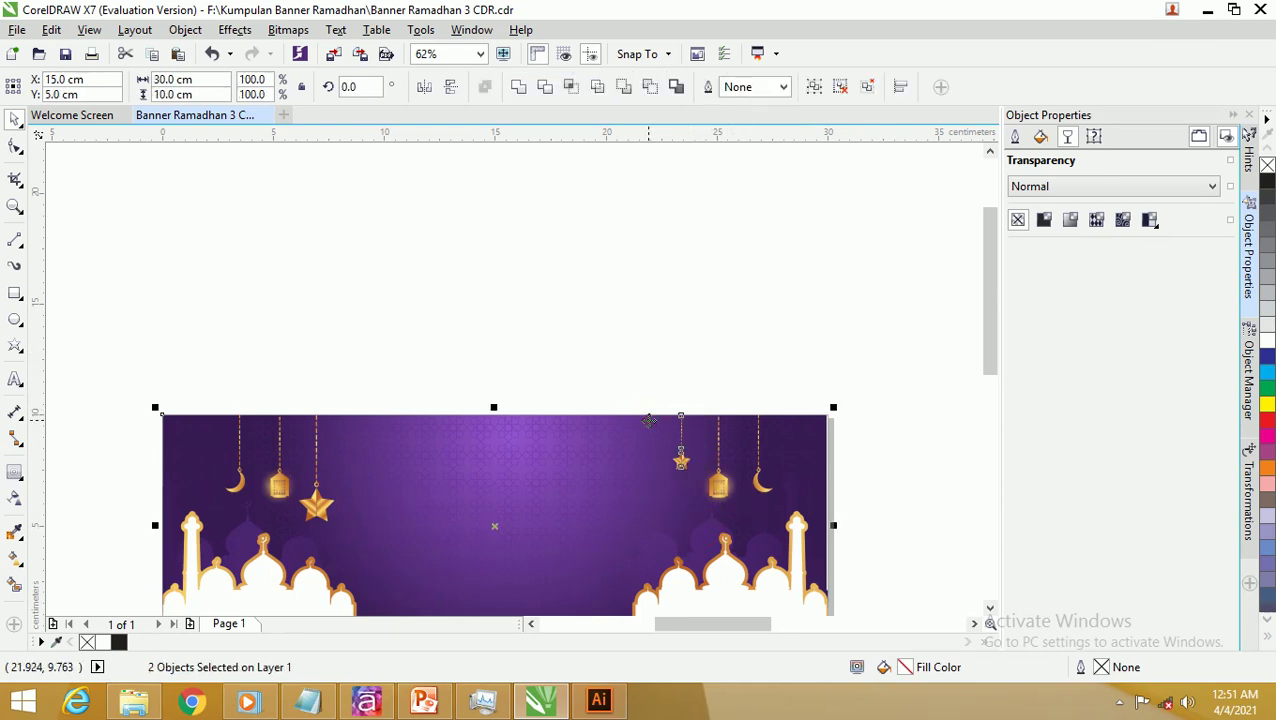
click(430, 344)
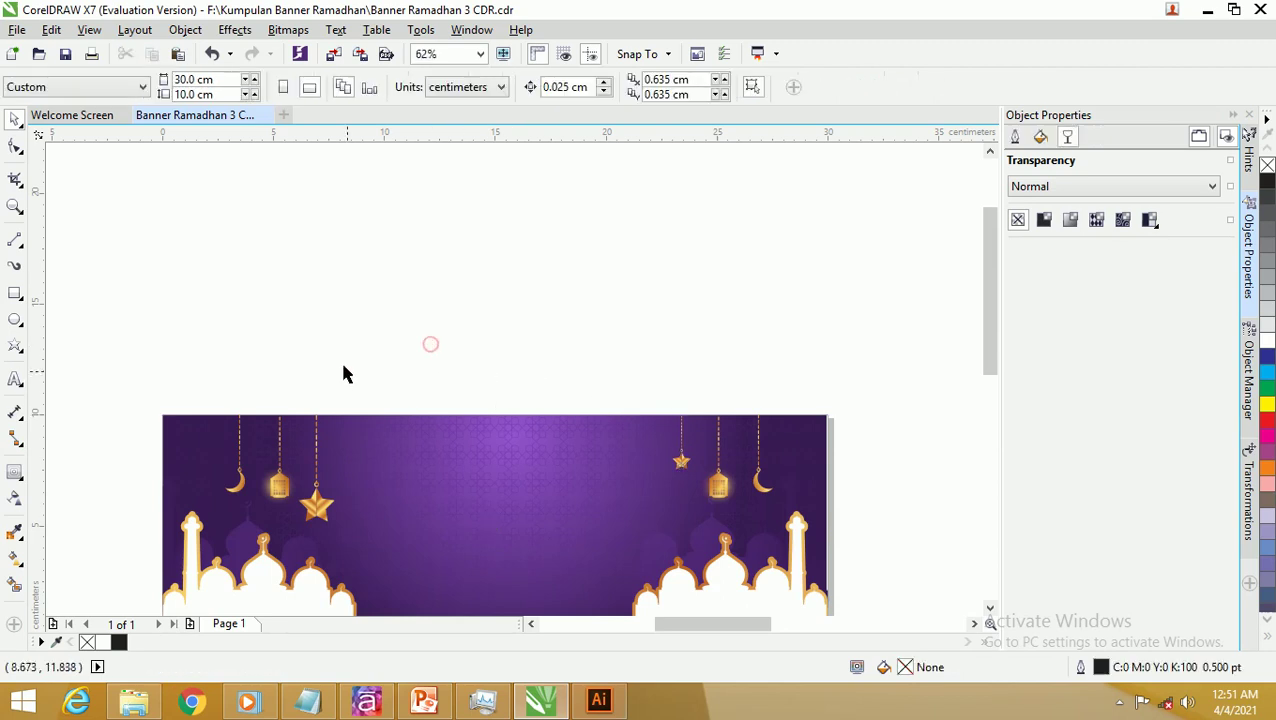
Step: Shrink the left-side hanging star to about 1.2 by 3.6 cm, keeping it hung from the banner's top edge
scroll(350, 378, down, 1)
scroll(340, 444, up, 1)
drag(312, 368, 335, 446)
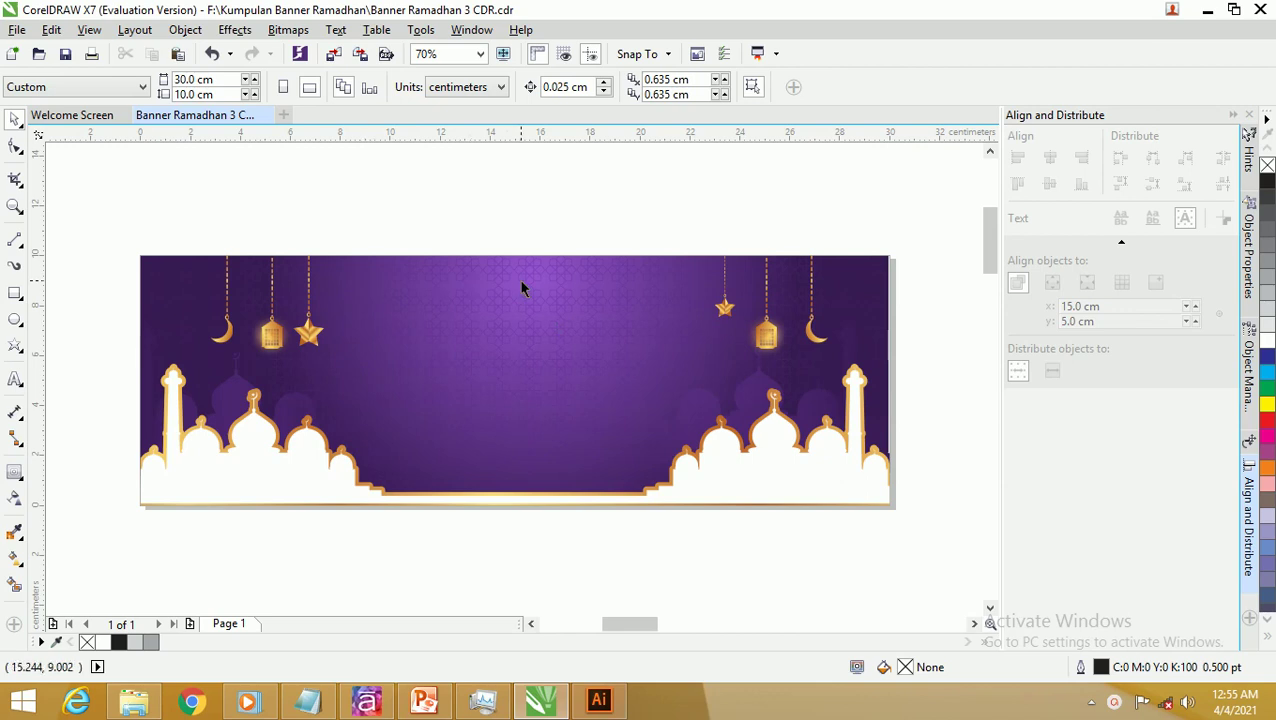
Step: Group the prepared Ramadan greeting text and social media icons lying outside the page and centre the group on the banner
key(F4)
drag(633, 367, 934, 570)
key(ctrl+g)
drag(905, 520, 302, 299)
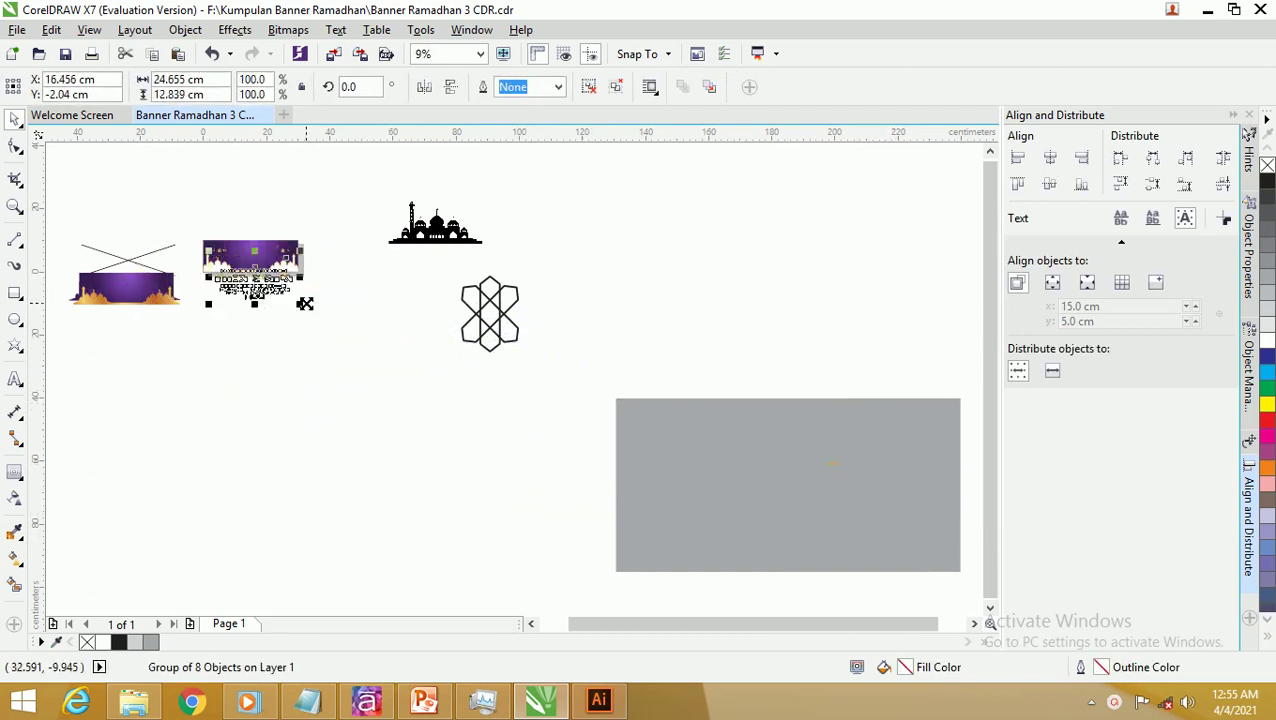
key(z)
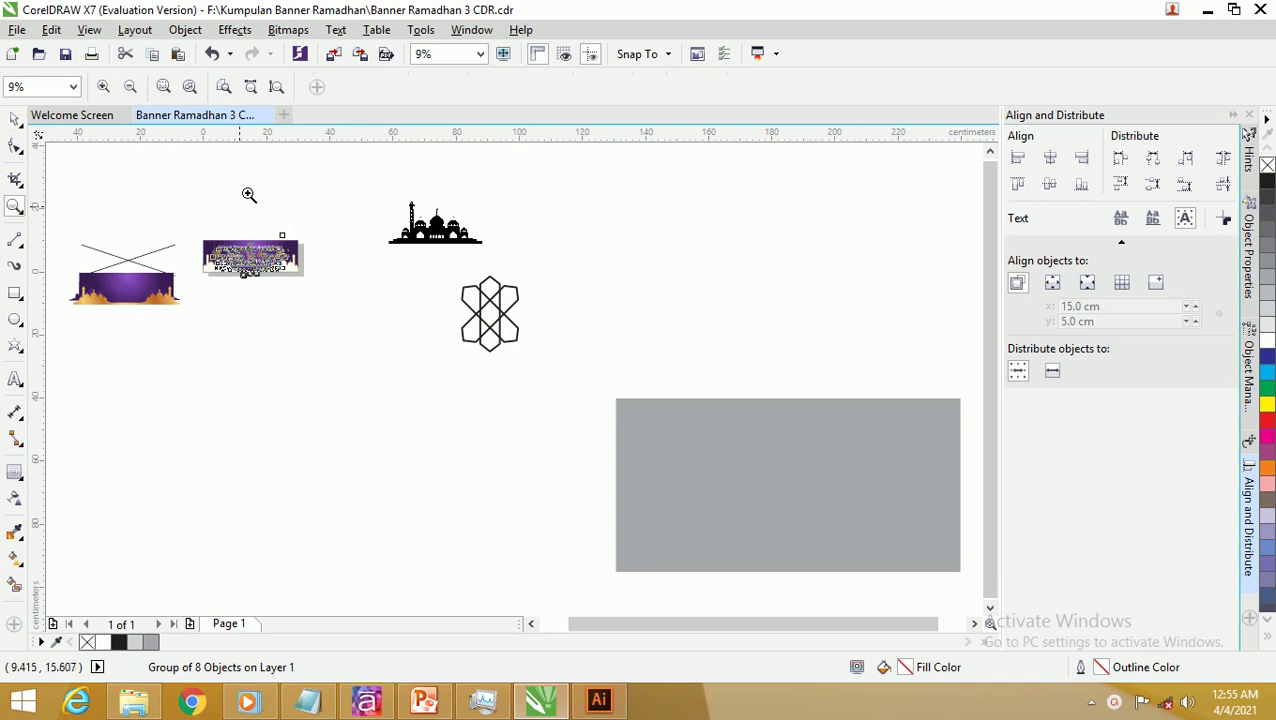
click(481, 55)
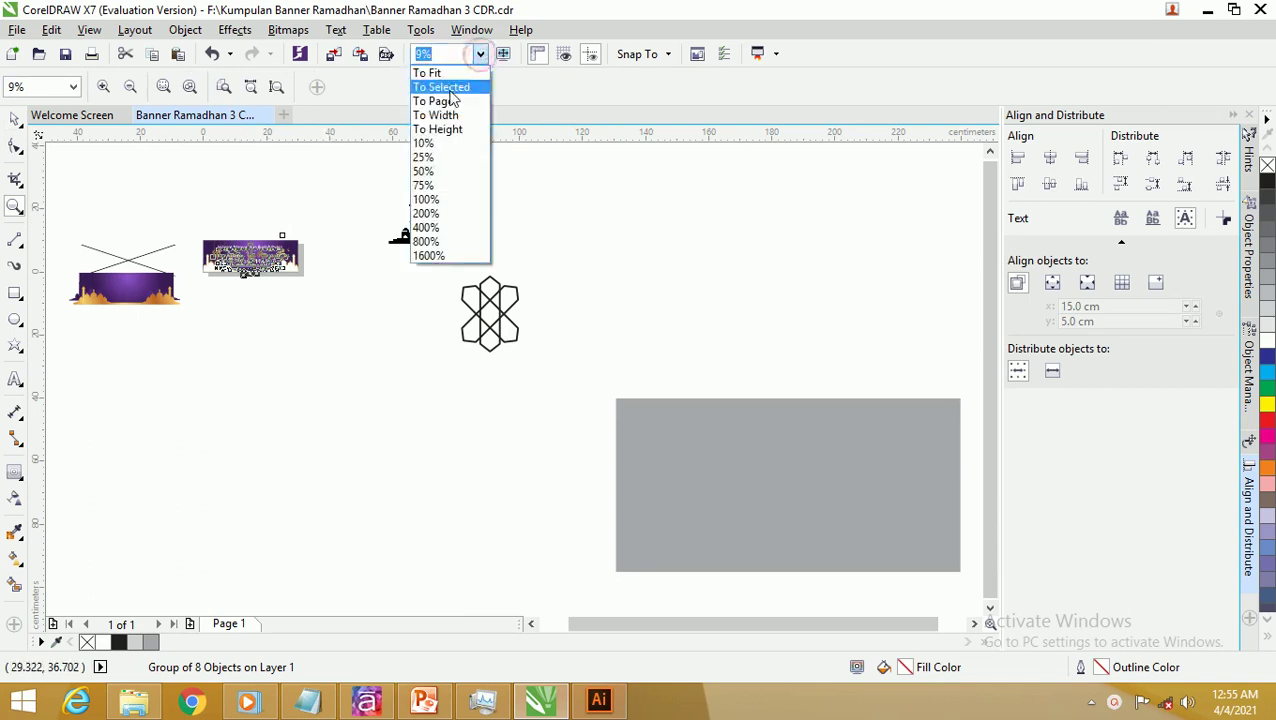
click(446, 101)
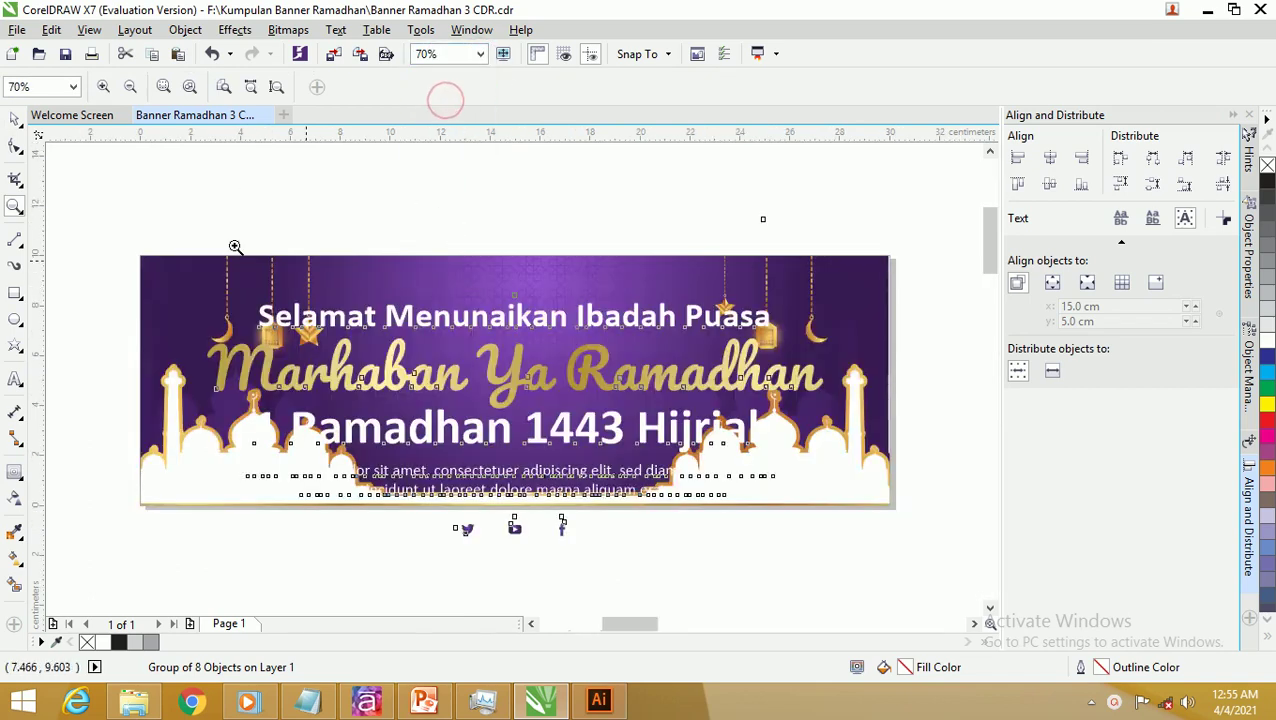
Step: Scale the greeting text group down to about 15 by 7.8 cm and raise its centre to about Y 6.3 cm
click(18, 122)
drag(827, 544, 706, 465)
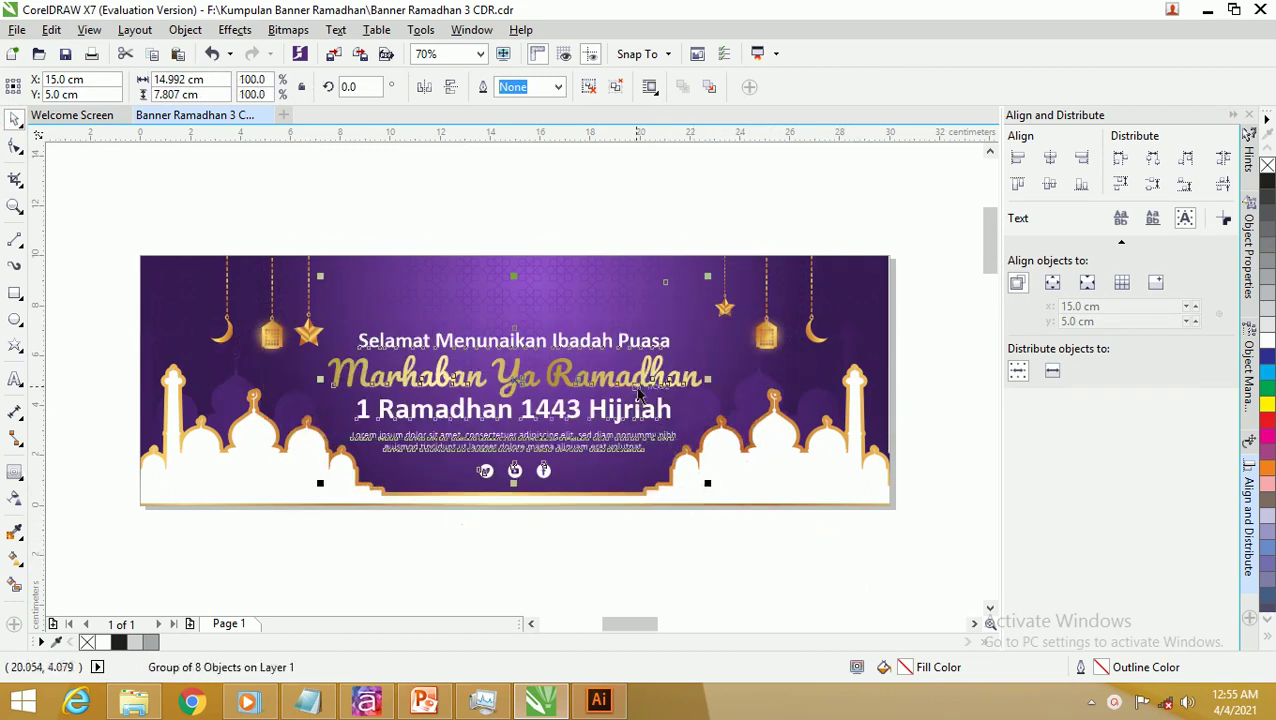
drag(641, 366, 644, 341)
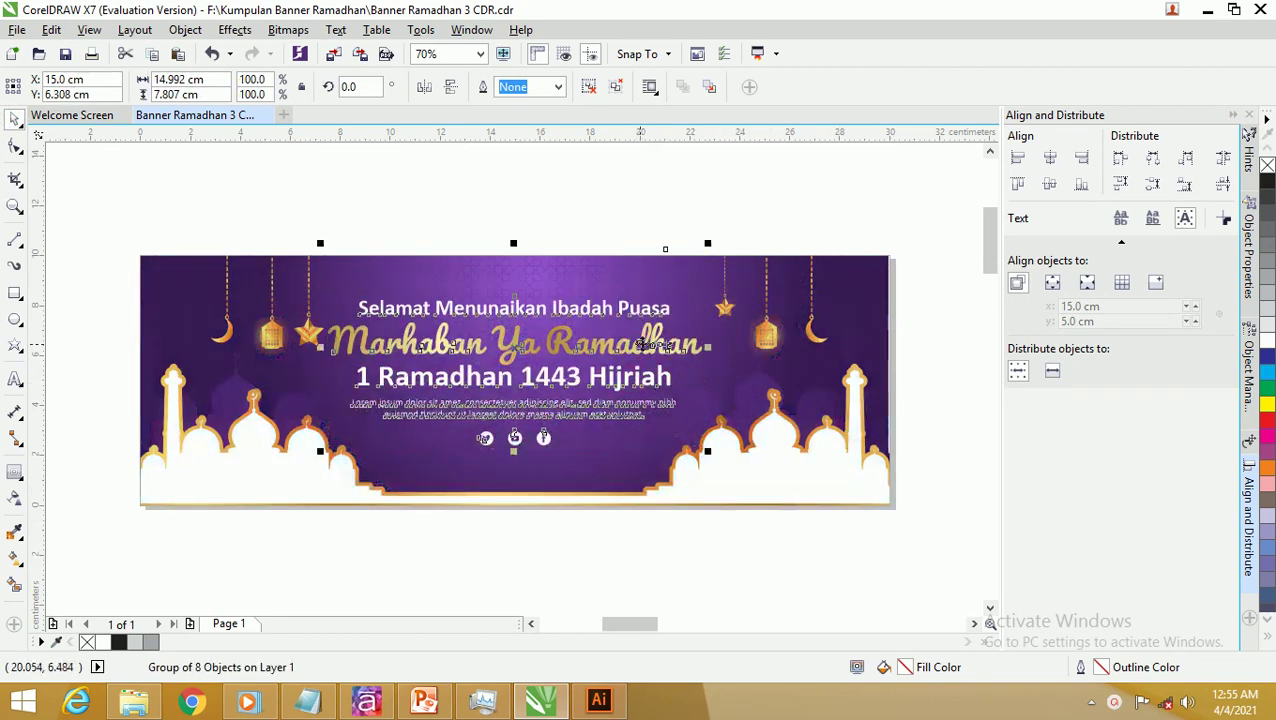
click(600, 190)
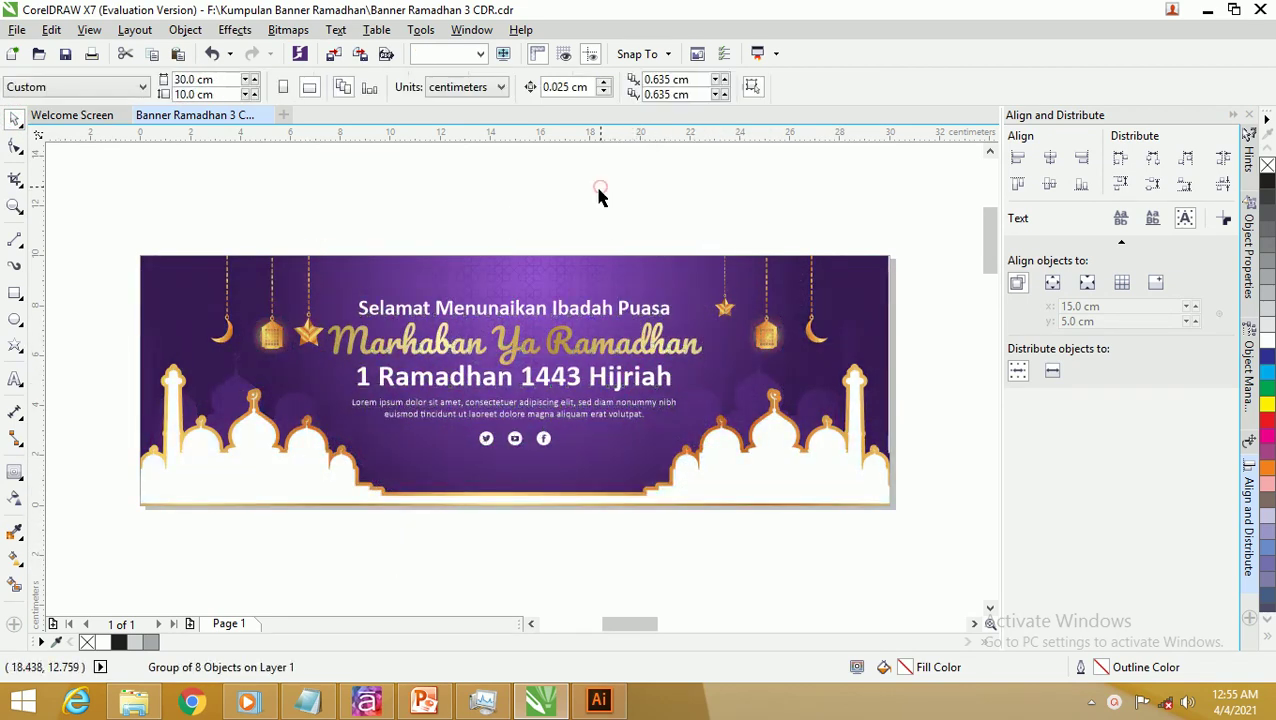
click(512, 352)
scroll(512, 352, up, 3)
scroll(418, 328, down, 3)
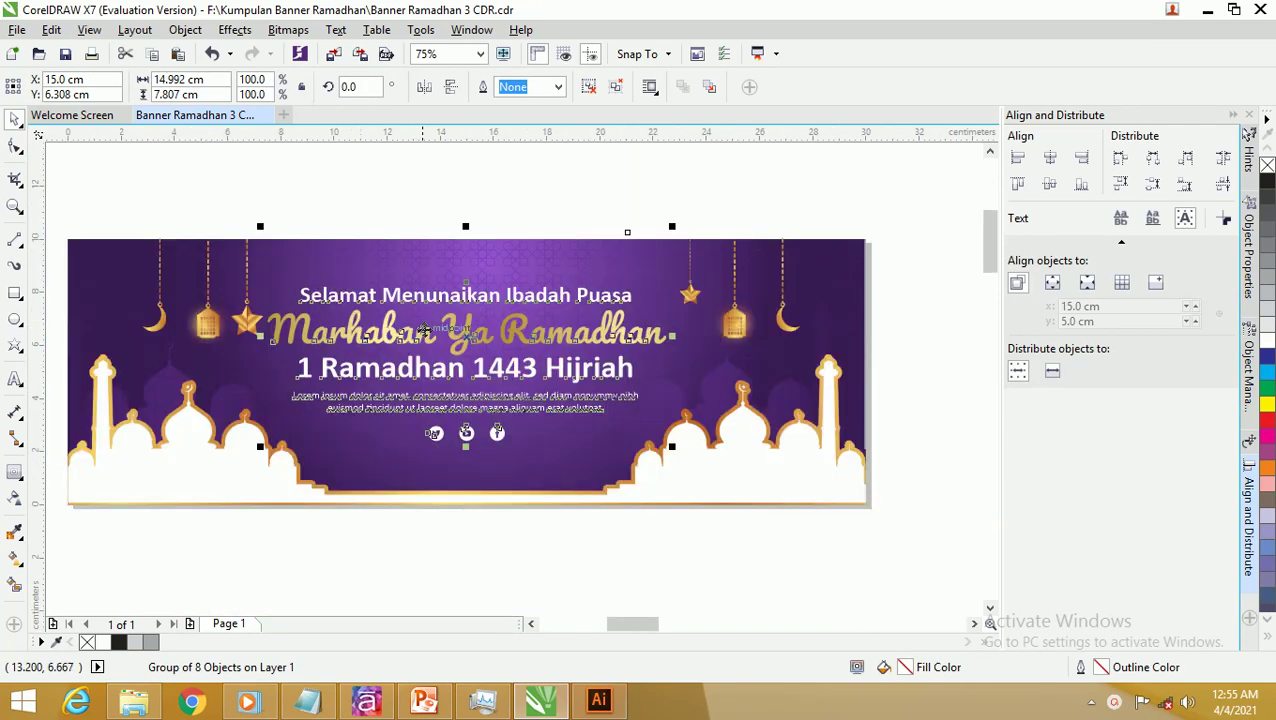
click(282, 218)
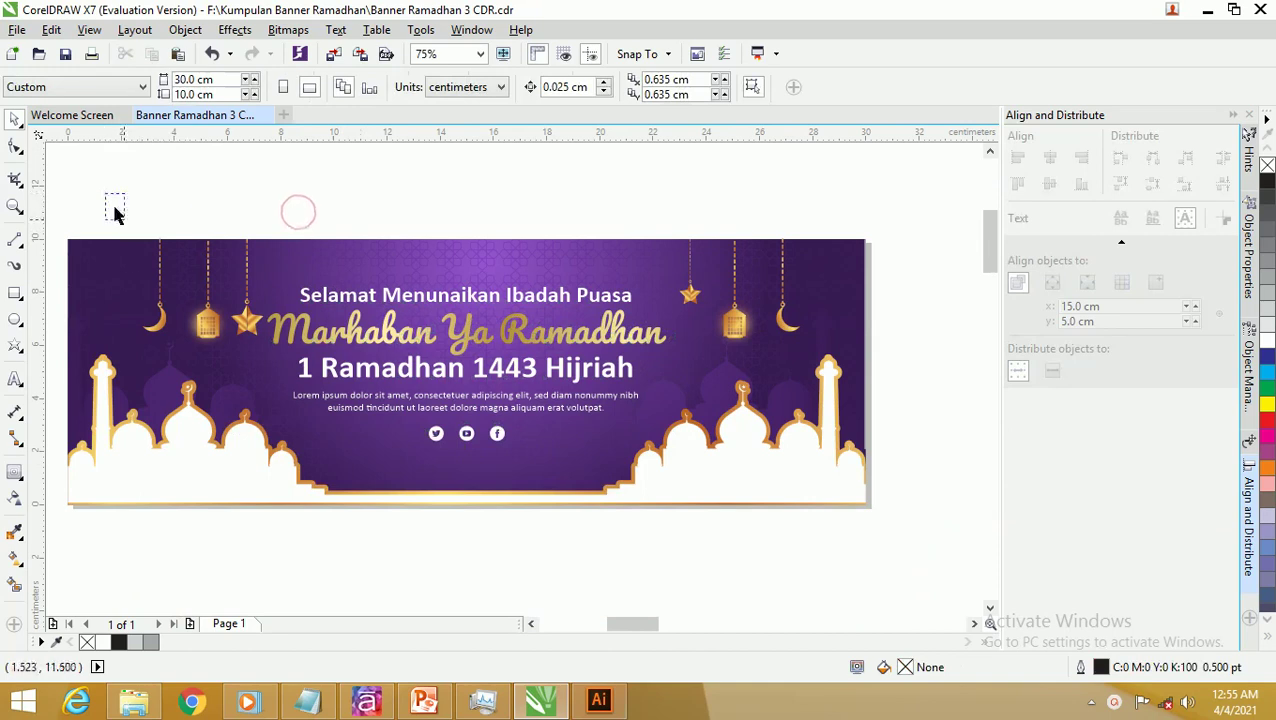
Step: Shift the left crescent, lantern and star together outward, away from the text, to about X 3.1 cm
drag(100, 192, 193, 326)
scroll(458, 320, up, 1)
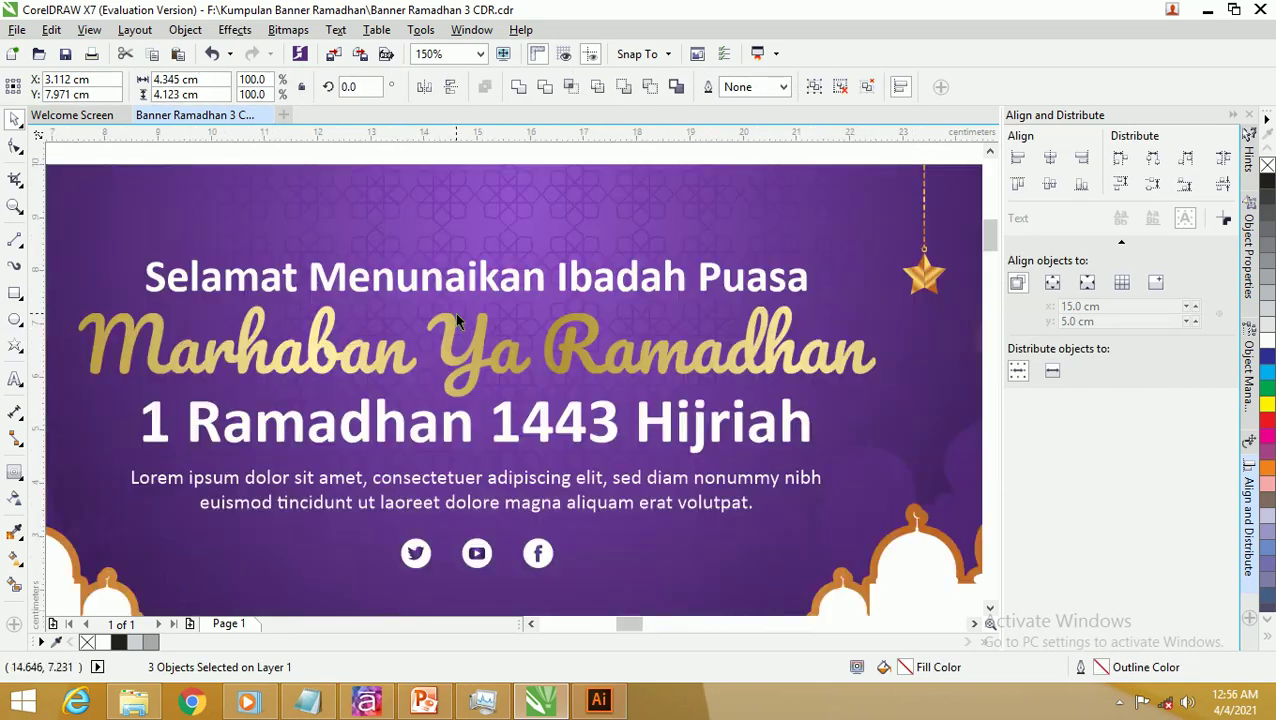
scroll(452, 305, down, 1)
Step: Enlarge the greeting text group from its centre to about 15.5 by 8.1 cm
click(470, 297)
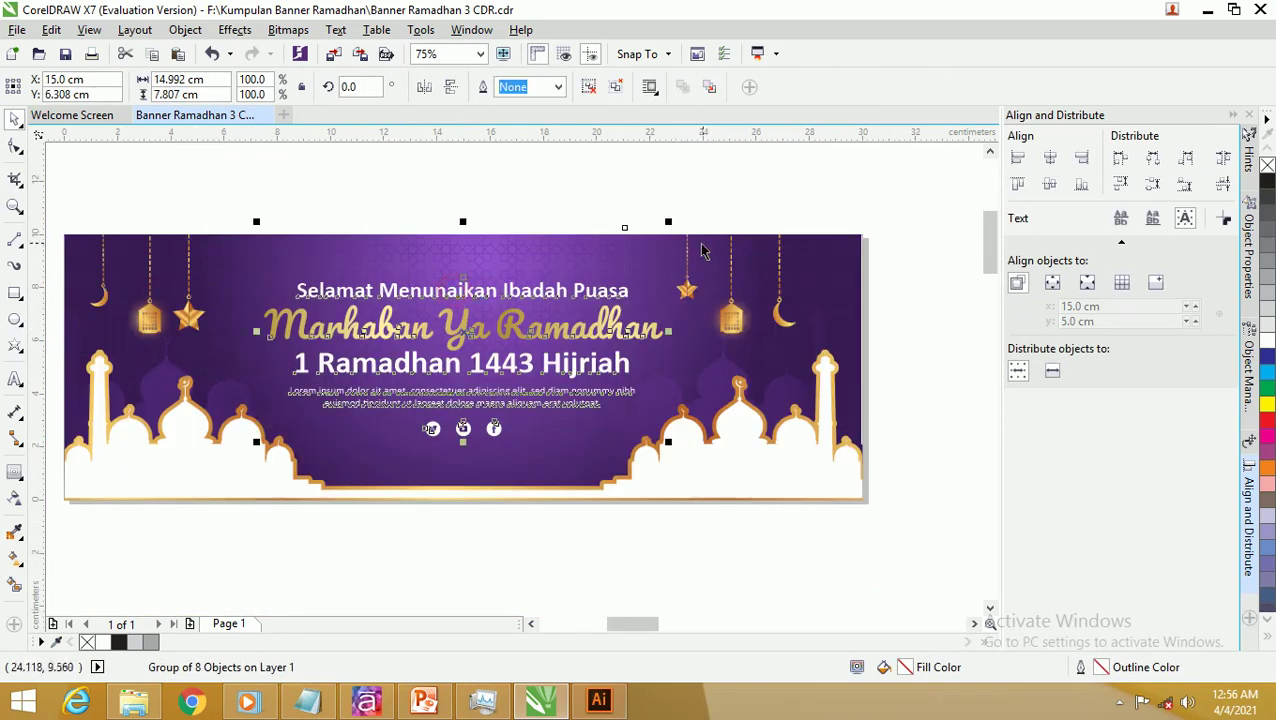
mouse_move(672, 221)
mouse_down()
mouse_move(686, 216)
mouse_move(675, 217)
mouse_up()
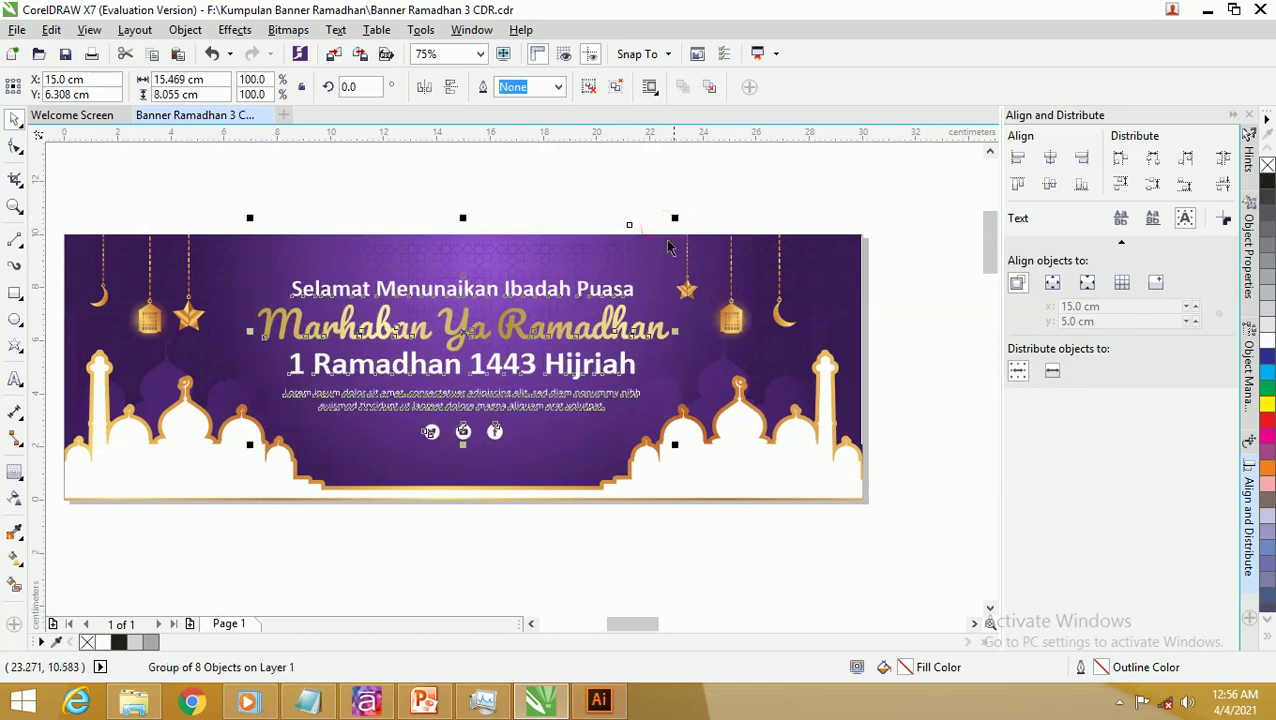
click(601, 184)
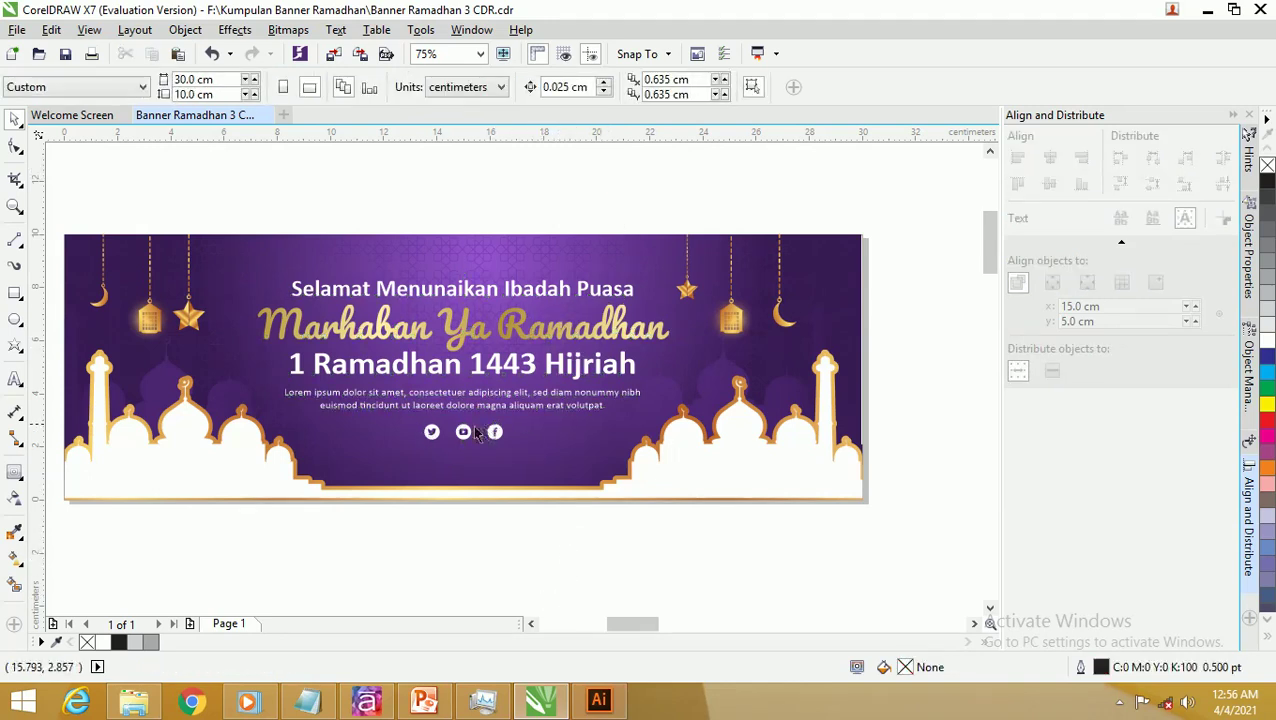
Step: Examine the finished banner's social icons, greeting text and left hanging star up close, as well as the overall layout
scroll(436, 440, up, 1)
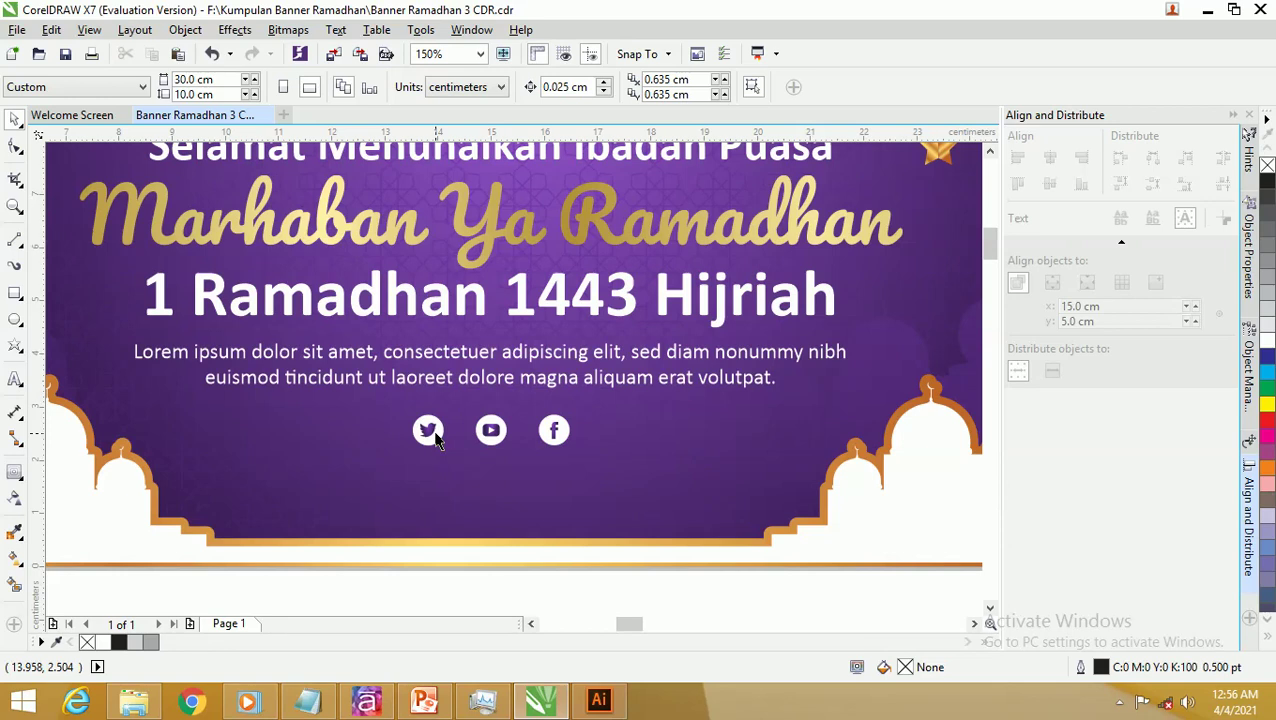
scroll(436, 440, down, 1)
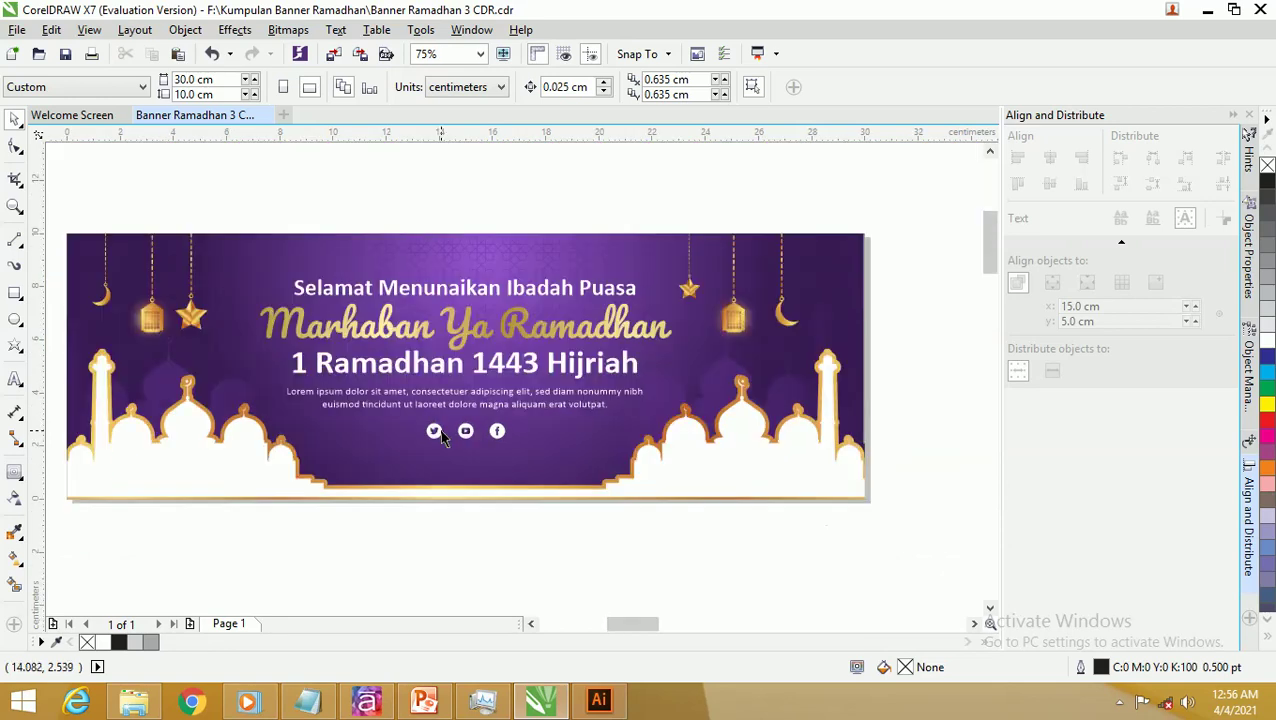
click(495, 438)
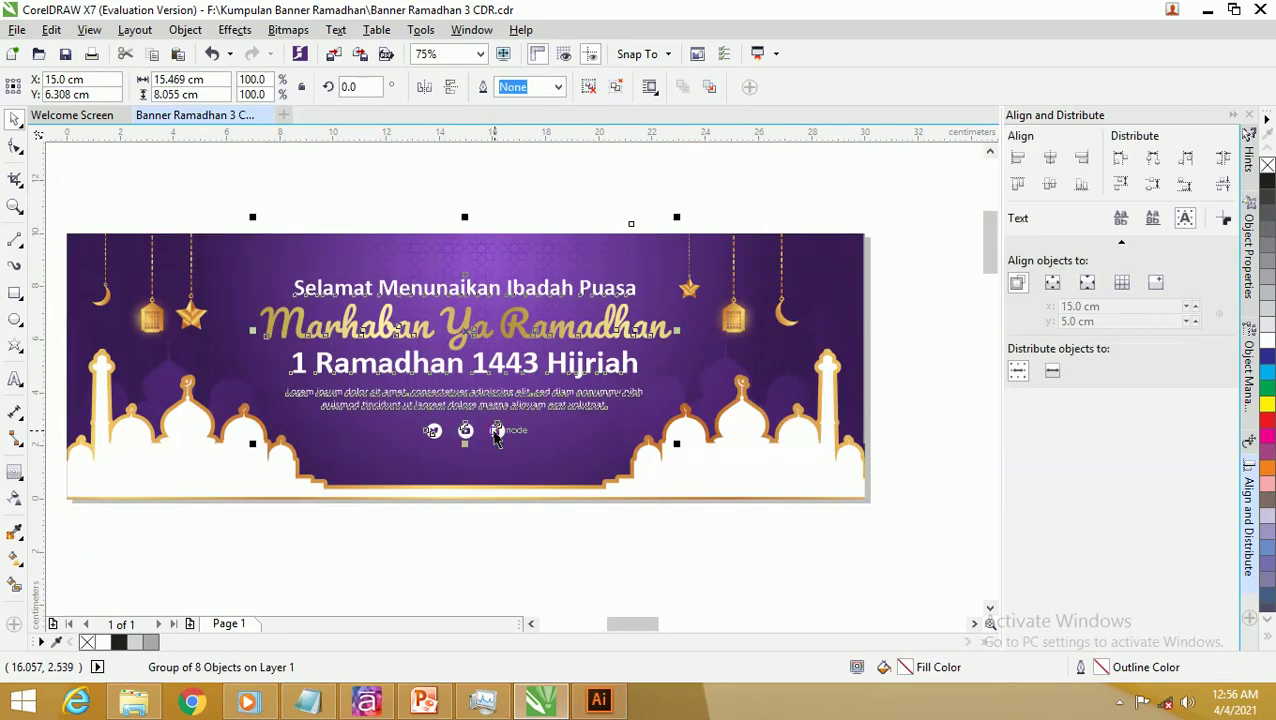
click(546, 566)
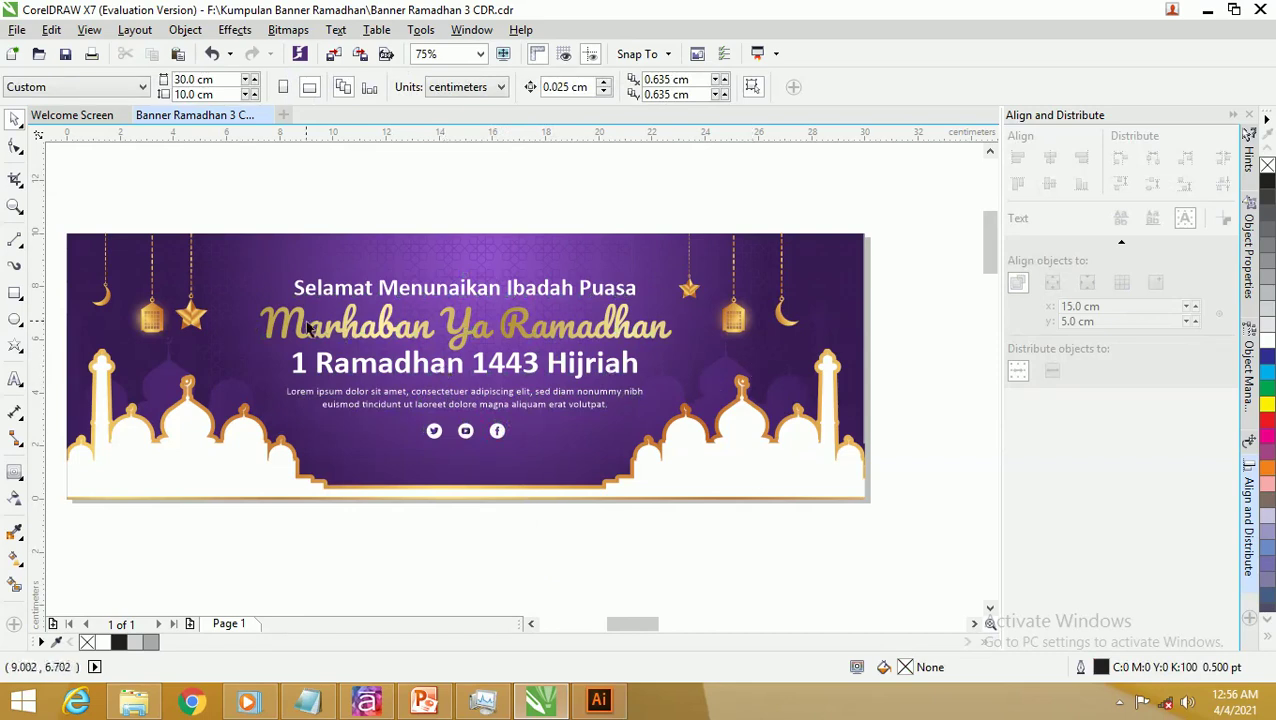
click(350, 332)
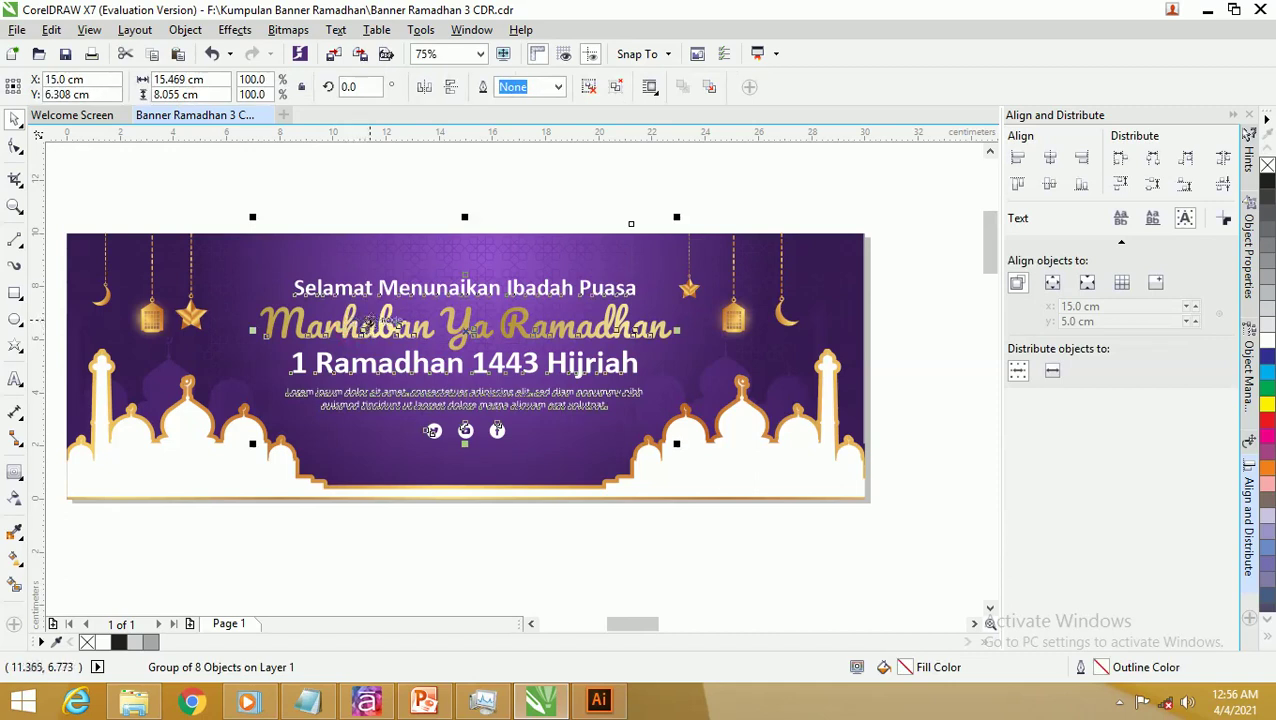
click(356, 211)
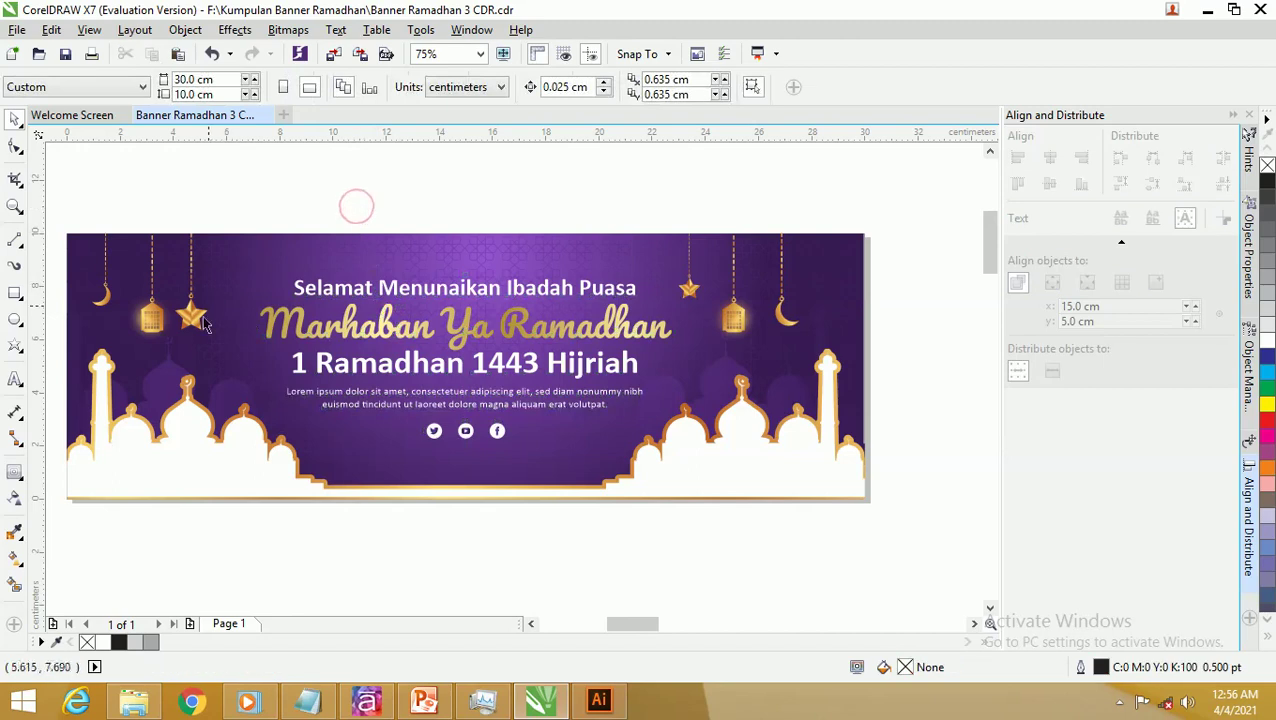
scroll(137, 318, up, 2)
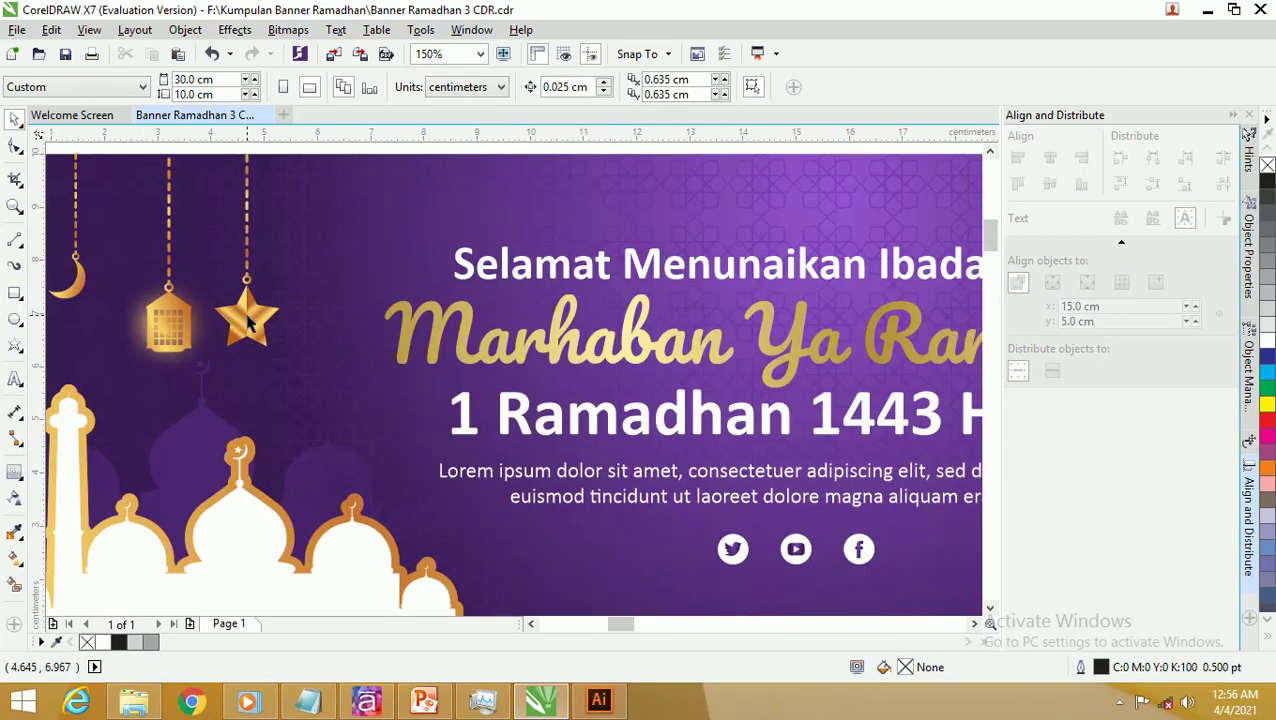
scroll(276, 318, down, 2)
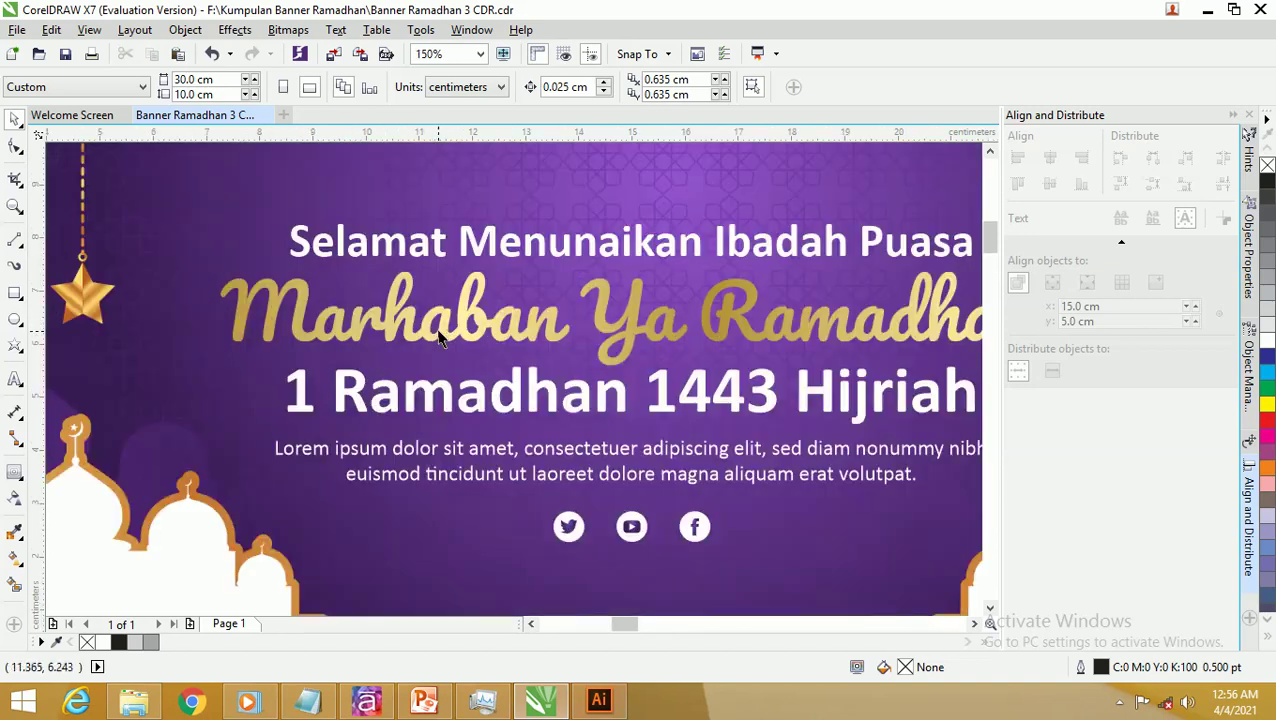
scroll(430, 337, up, 1)
click(440, 337)
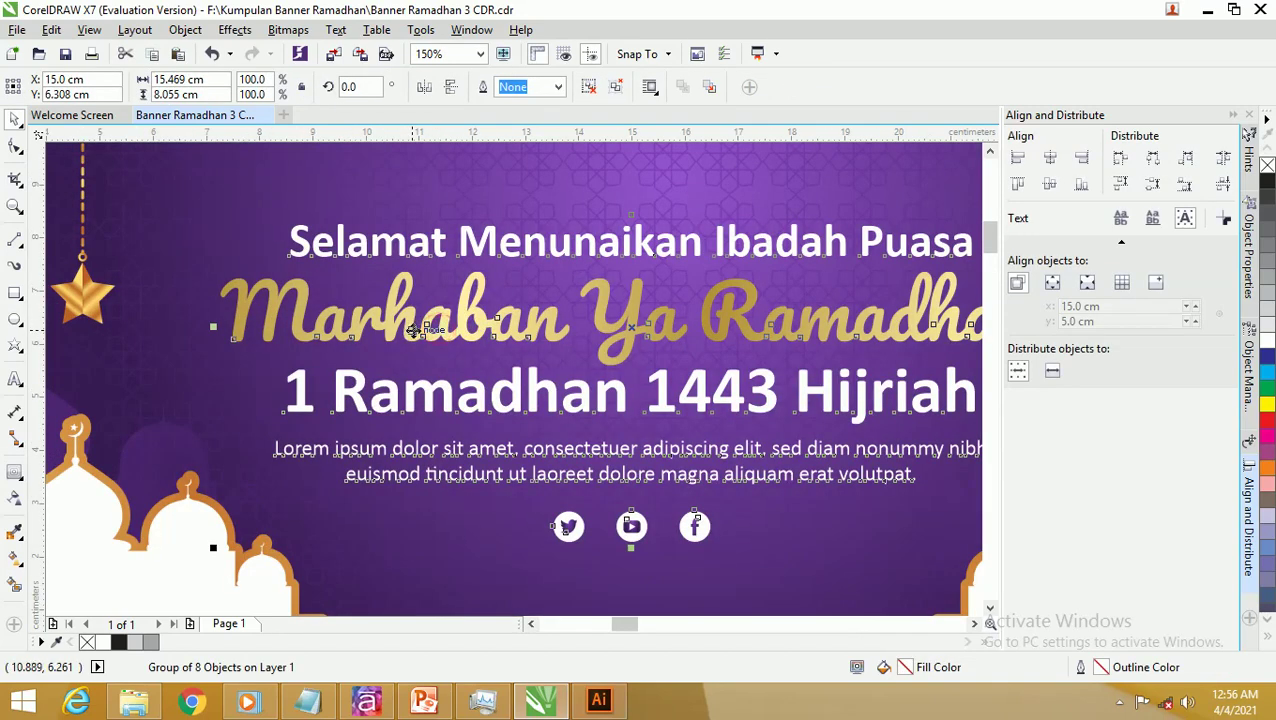
scroll(412, 332, down, 1)
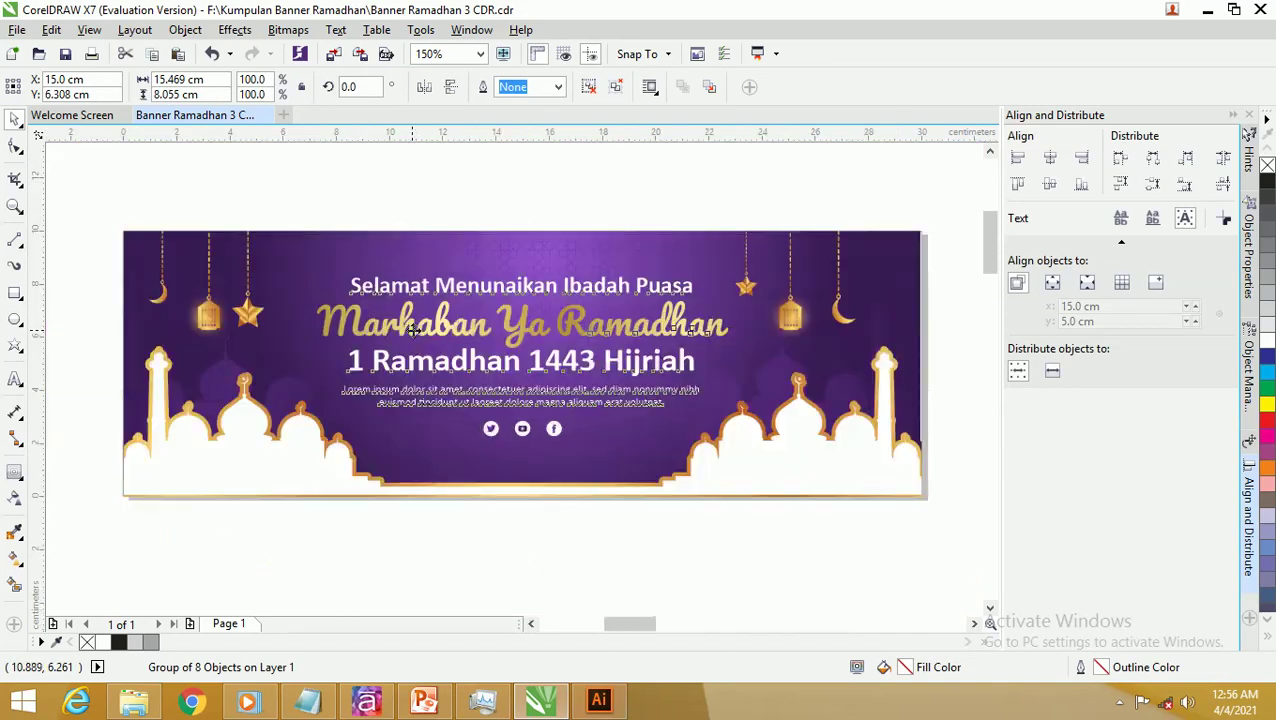
click(249, 318)
scroll(250, 320, up, 3)
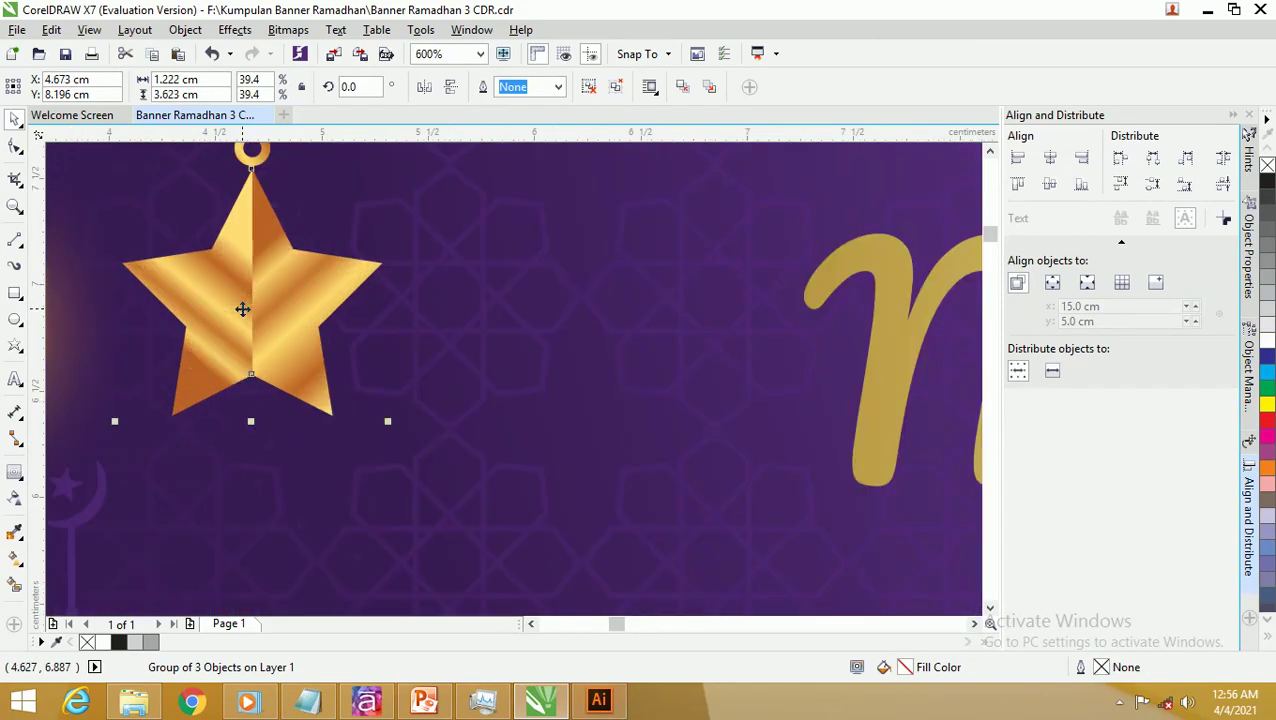
scroll(219, 325, down, 2)
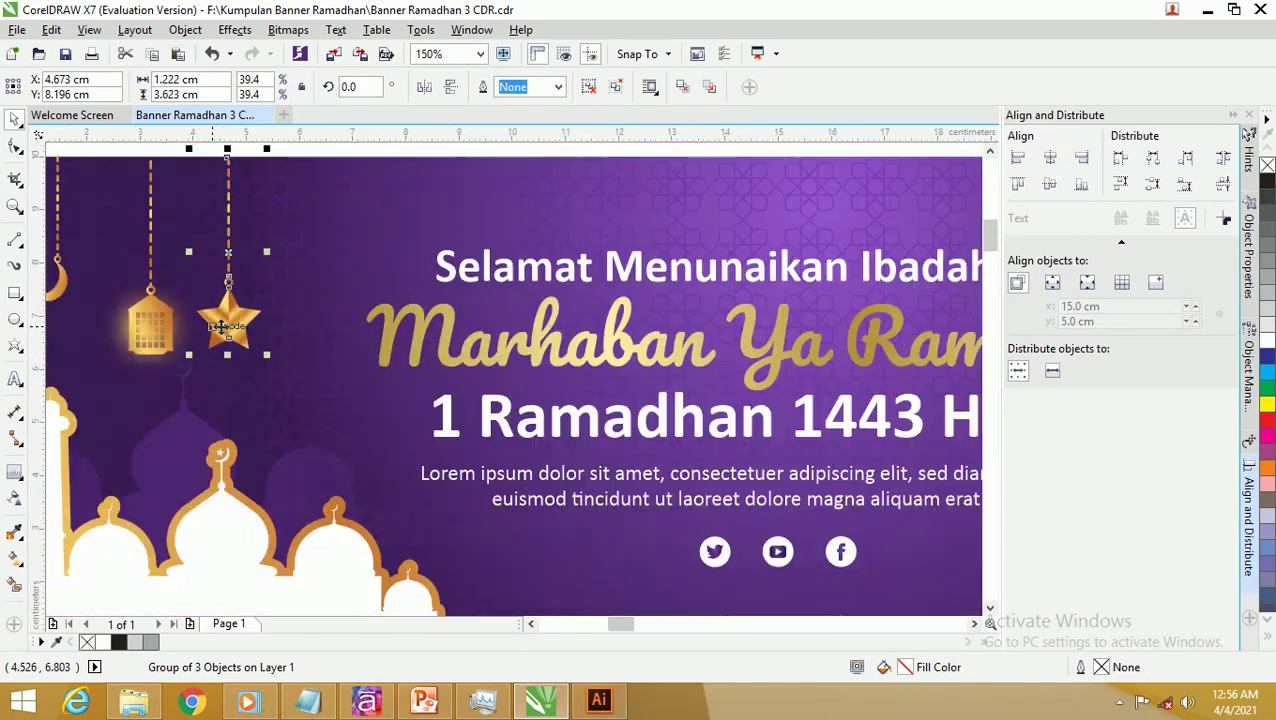
scroll(242, 325, down, 1)
click(521, 220)
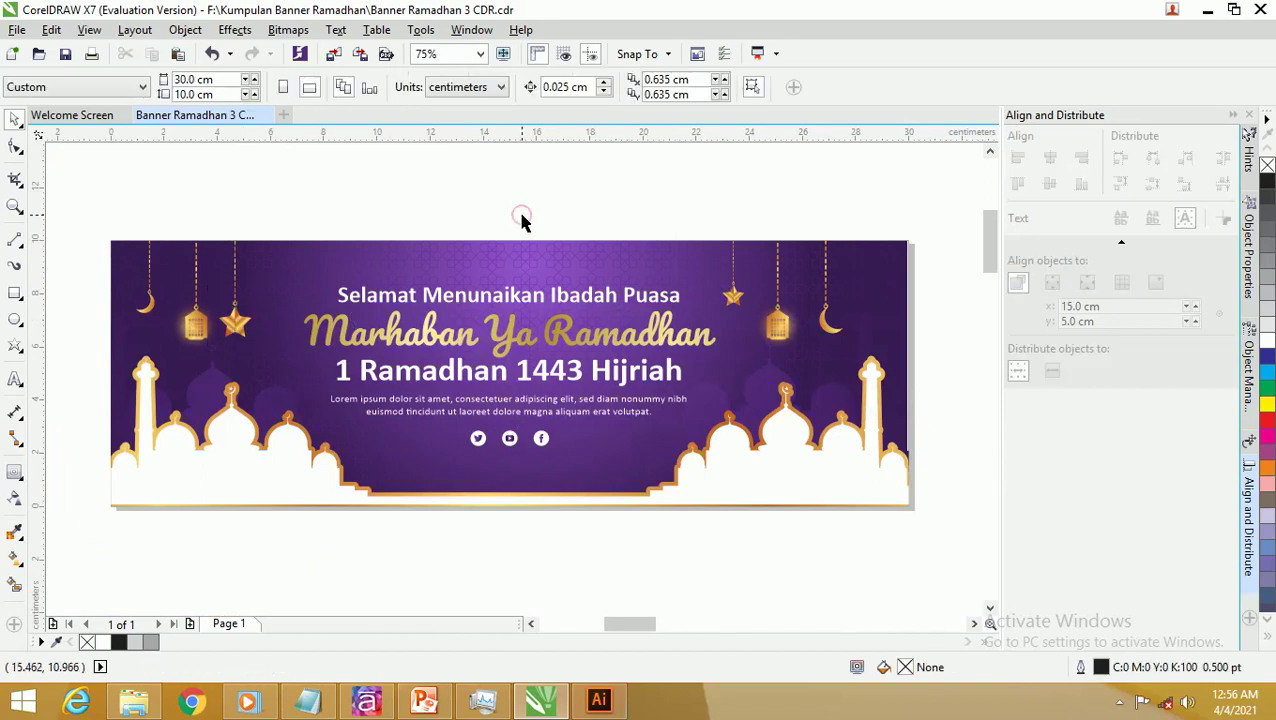